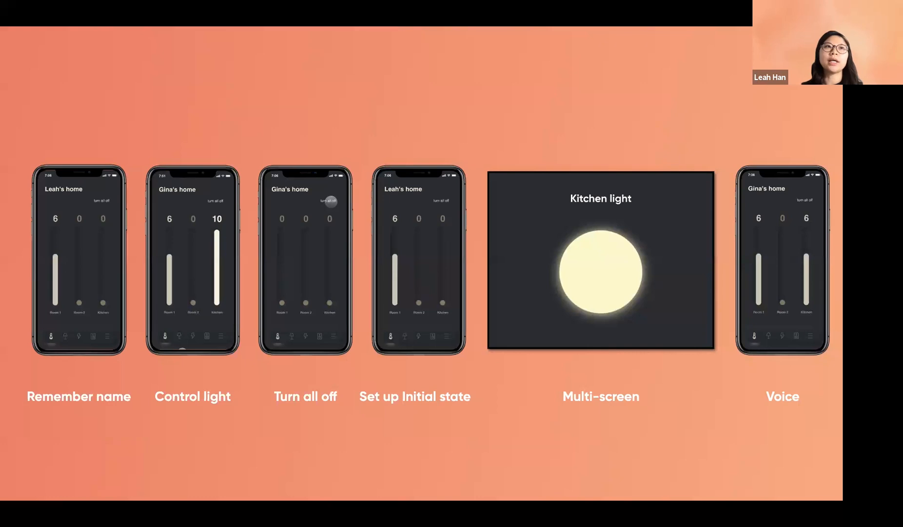
# Step: Advance the Zoom slideshow to the 'Download 2 source files' slide
pyautogui.press('Right')
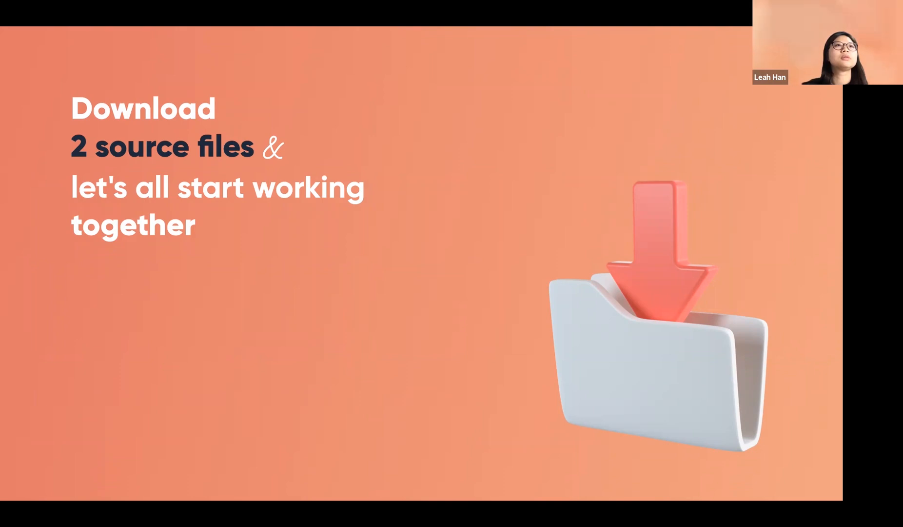
# Step: Advance to the slide showing the ProtoPie workshop-beginner_assets cloud page and its Version History download
pyautogui.press('Right')
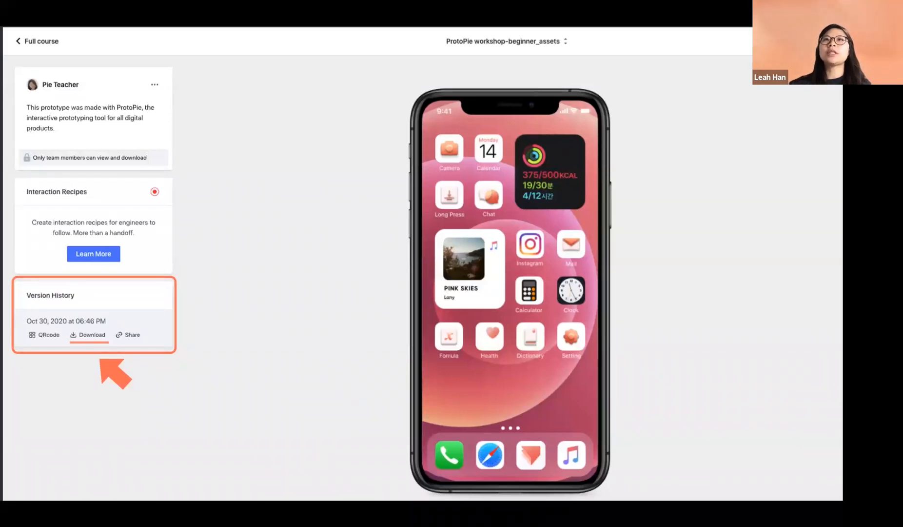
# Step: Advance to the slide where the sign-in name reappears as the home screen title
pyautogui.press('Right')
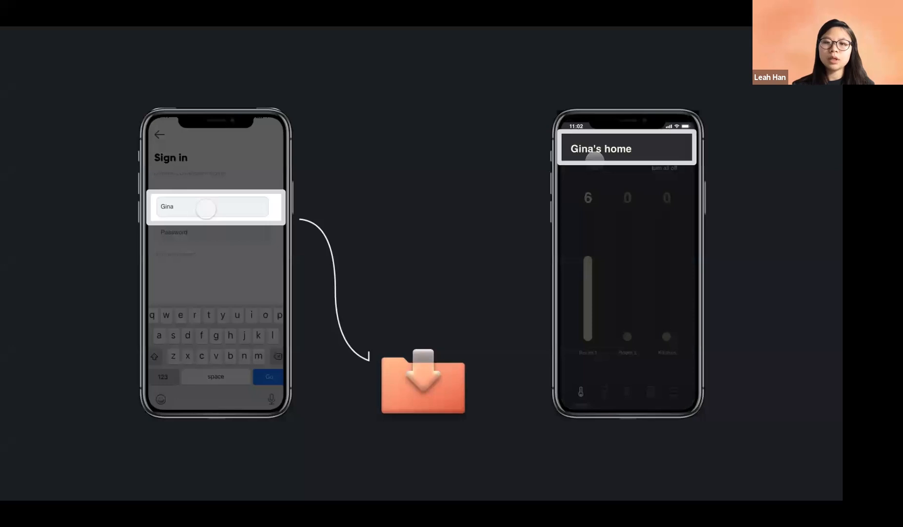
# Step: Advance to the slide introducing detect, assign and variable
pyautogui.press('Right')
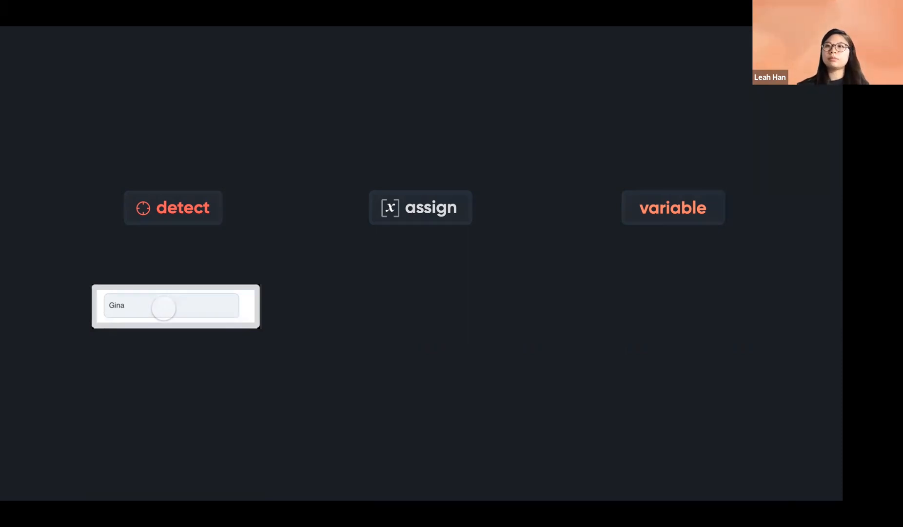
# Step: Reveal the diagram's arrow to the variable and its folder icon, then exit the slideshow
pyautogui.press('Right')
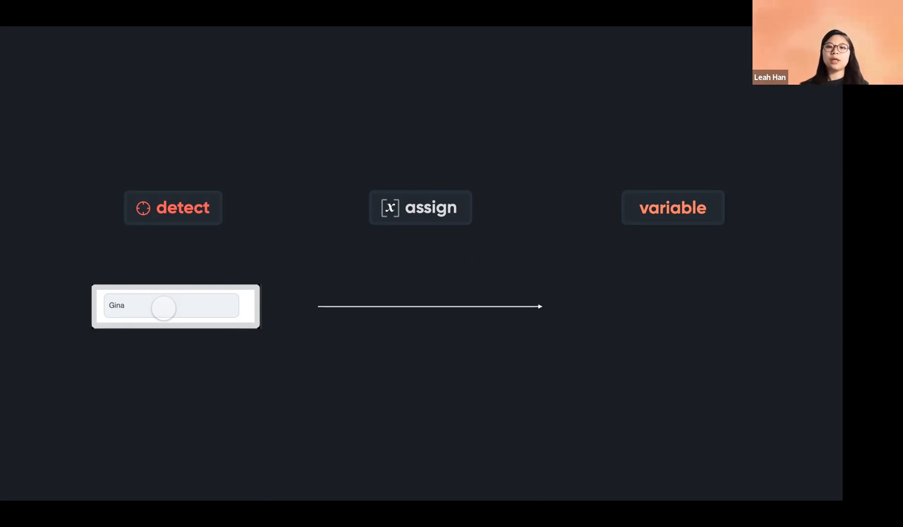
pyautogui.press('Right')
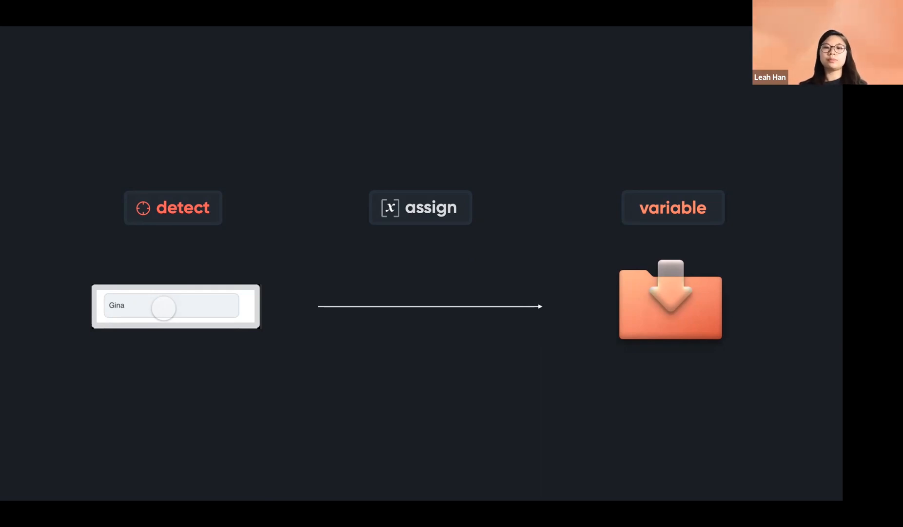
pyautogui.press('Escape')
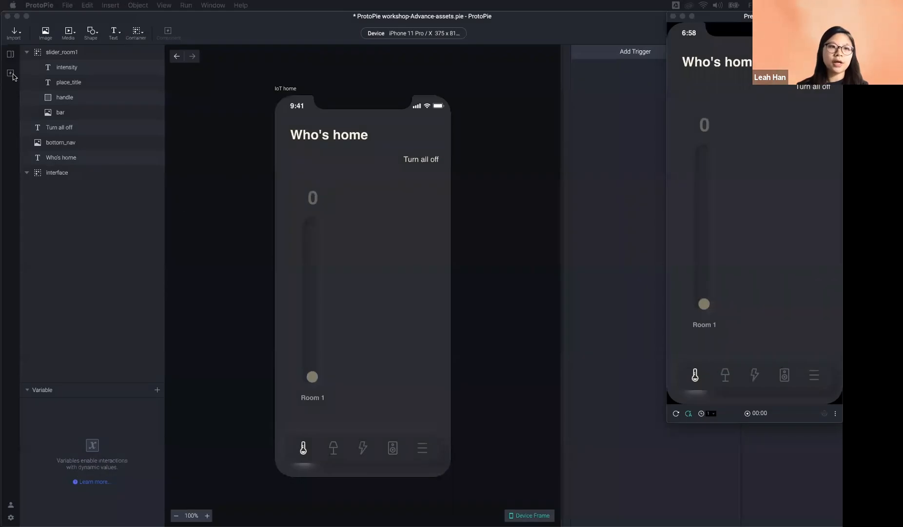
# Step: Open the Signup scene from the Scenes list in ProtoPie
pyautogui.click(10, 57)
pyautogui.click(11, 56)
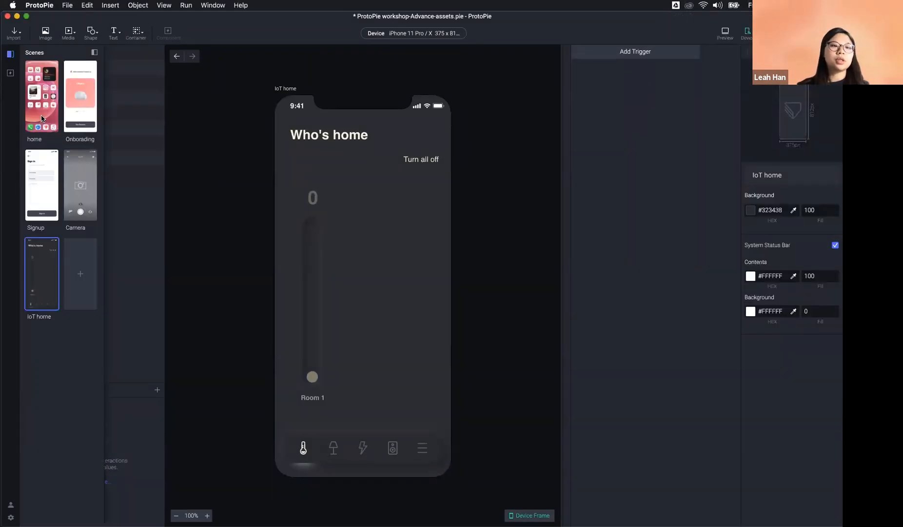
pyautogui.doubleClick(38, 186)
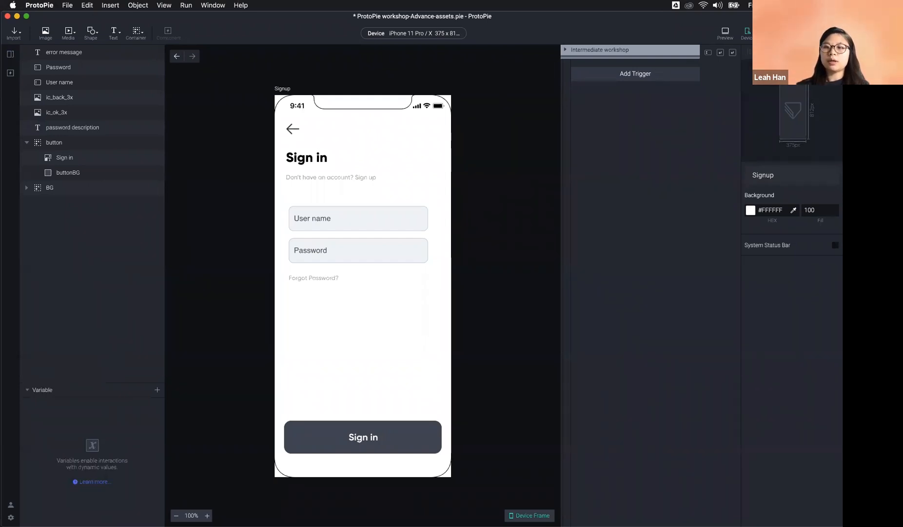
# Step: Inspect the length of text condition in the Intermediate workshop trigger group, then collapse the group
pyautogui.click(565, 49)
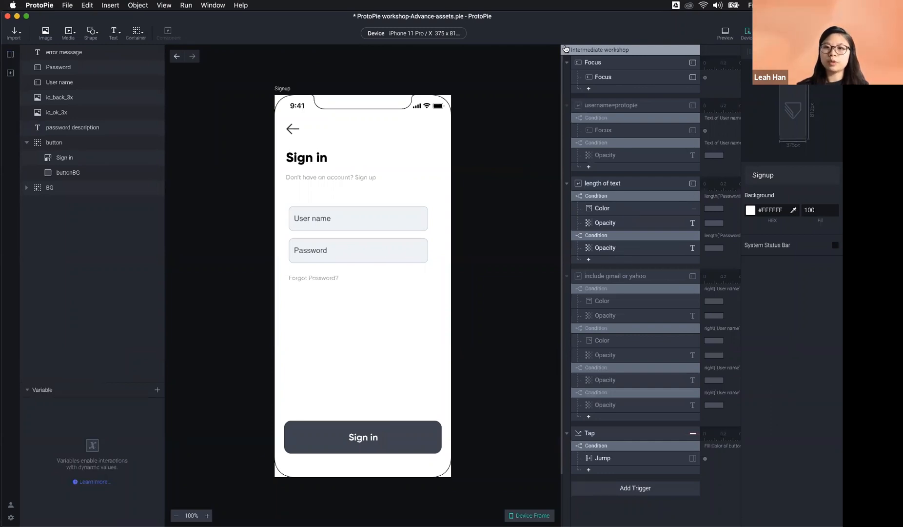
pyautogui.click(565, 49)
pyautogui.click(565, 49)
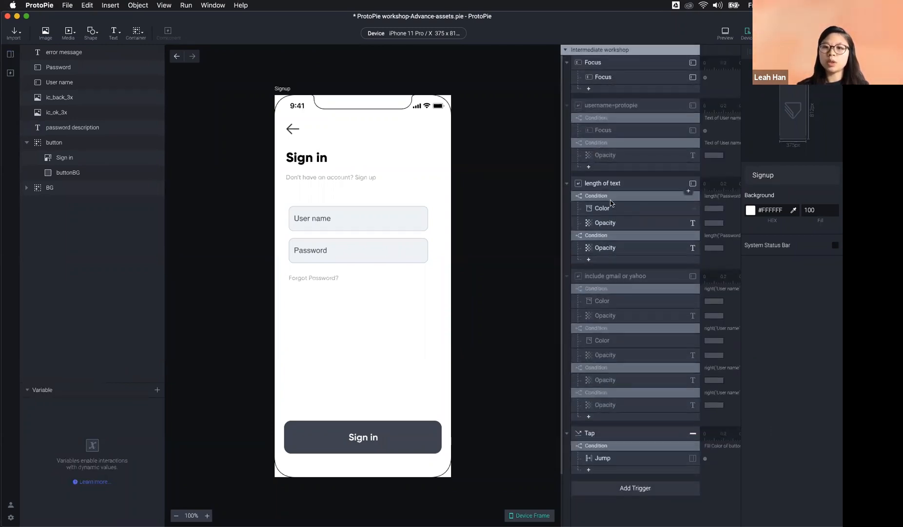
pyautogui.click(605, 184)
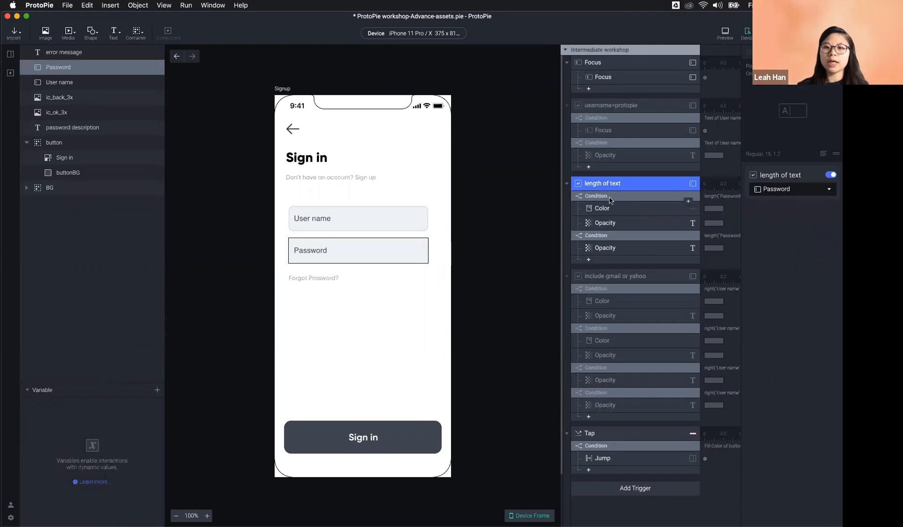
pyautogui.click(610, 196)
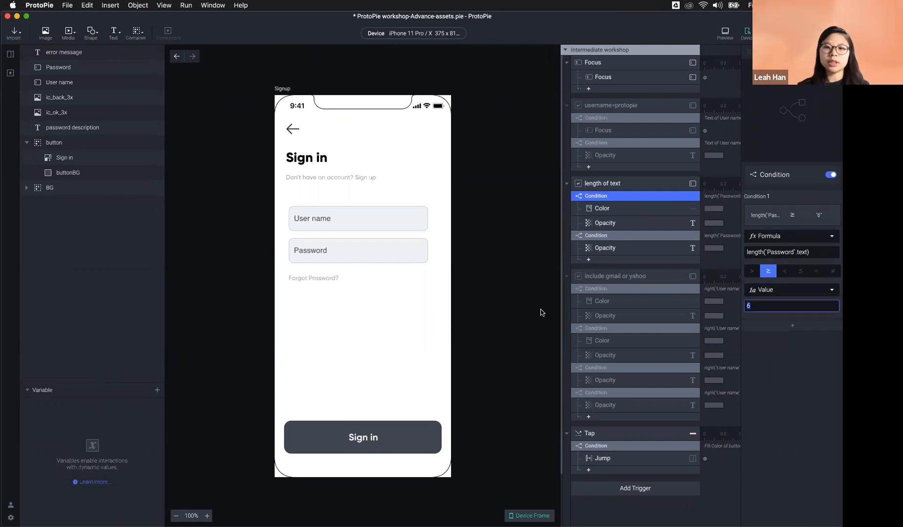
pyautogui.click(369, 369)
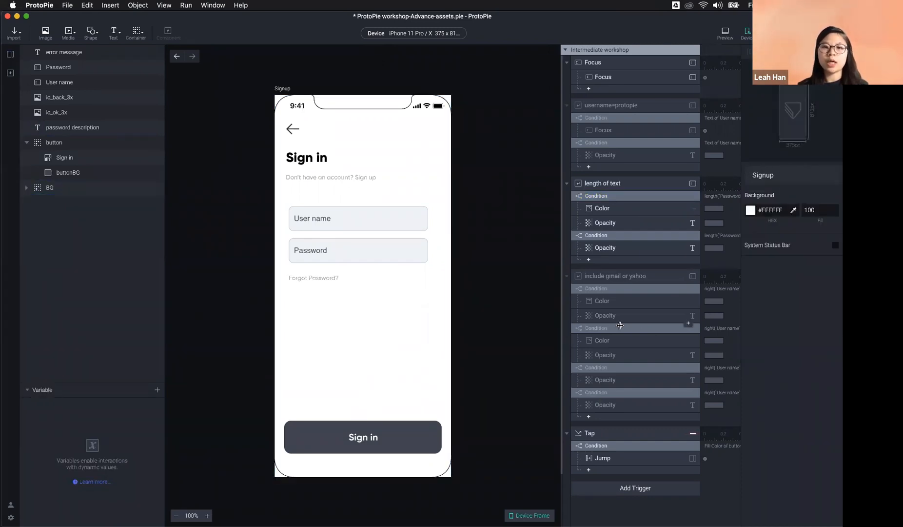
pyautogui.click(308, 253)
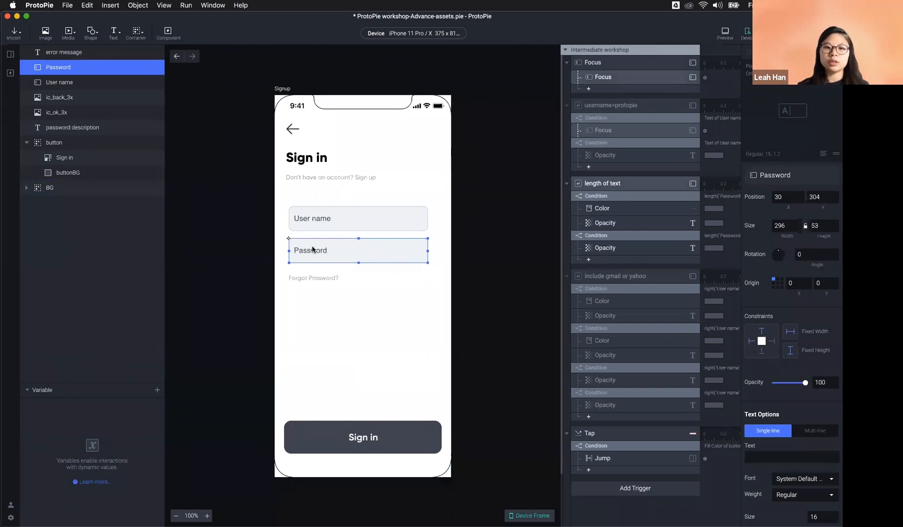
pyautogui.click(565, 50)
pyautogui.click(519, 210)
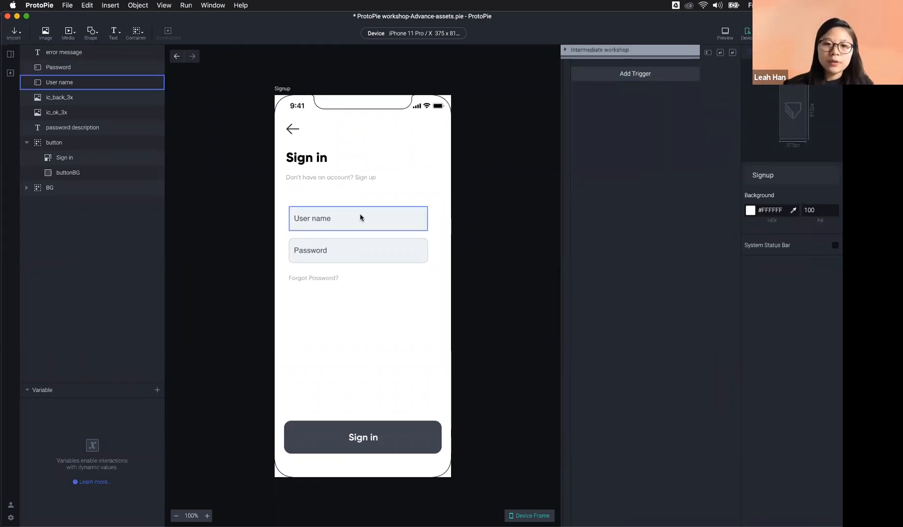
pyautogui.click(725, 32)
pyautogui.click(706, 143)
pyautogui.write('nfdjkshfkd')
pyautogui.press('BackSpace')
pyautogui.press('BackSpace')
pyautogui.press('BackSpace')
pyautogui.press('BackSpace')
pyautogui.press('BackSpace')
pyautogui.press('BackSpace')
pyautogui.press('BackSpace')
pyautogui.press('BackSpace')
pyautogui.press('BackSpace')
pyautogui.press('BackSpace')
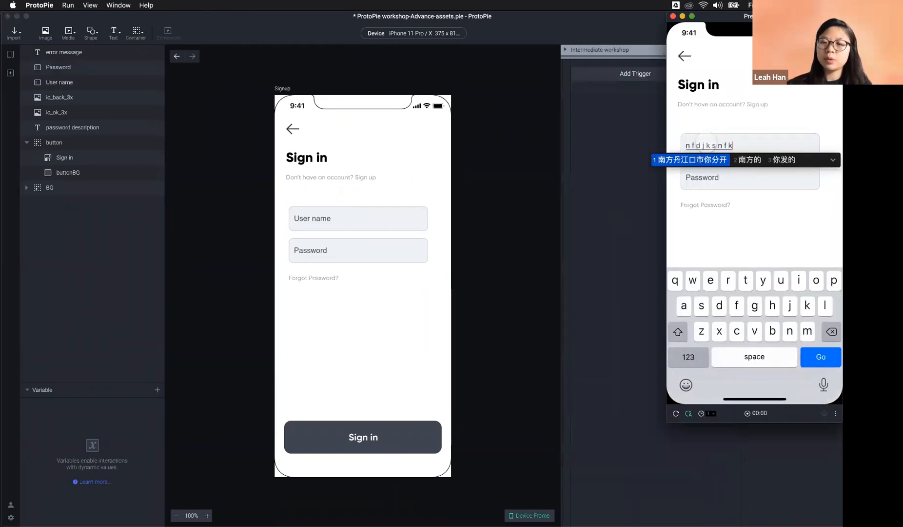
pyautogui.hotkey('ctrl', 'space')
pyautogui.hotkey('ctrl', 'space')
pyautogui.hotkey('ctrl', 'space')
pyautogui.write('ndjskadnk')
pyautogui.press('BackSpace')
pyautogui.press('BackSpace')
pyautogui.press('BackSpace')
pyautogui.press('BackSpace')
pyautogui.press('BackSpace')
pyautogui.press('BackSpace')
pyautogui.press('BackSpace')
pyautogui.press('BackSpace')
pyautogui.press('BackSpace')
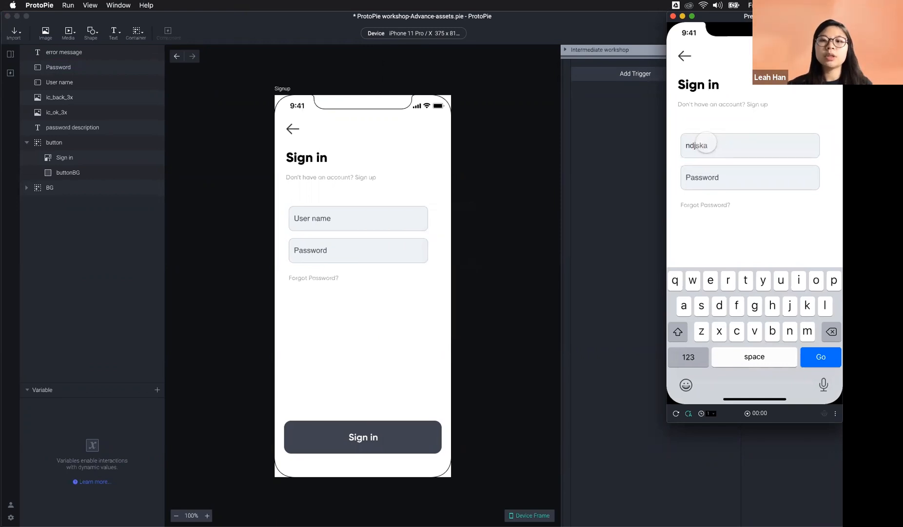
pyautogui.click(600, 106)
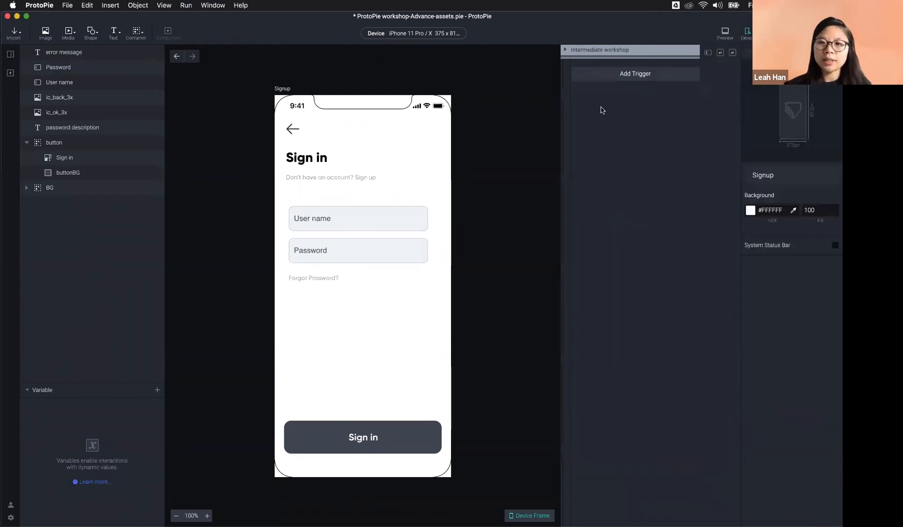
pyautogui.click(610, 74)
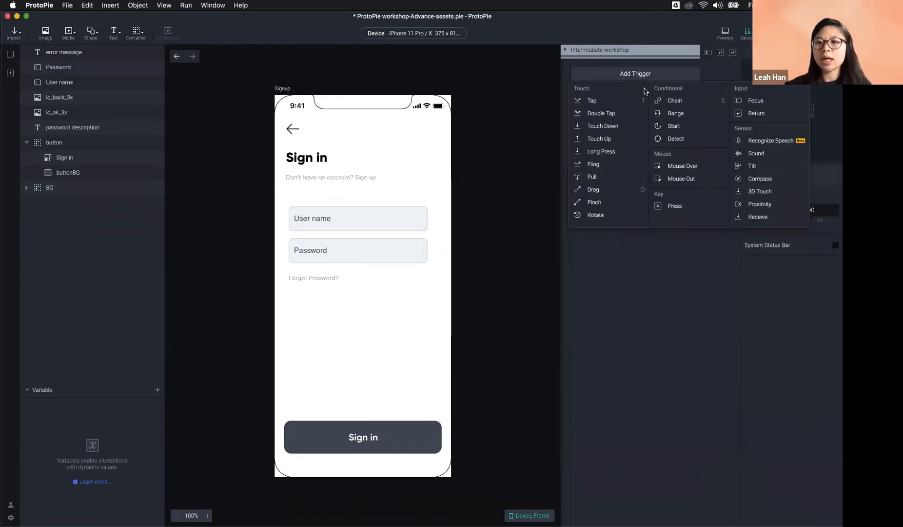
# Step: Add a Detect trigger on the User name layer's Text property with an Assign response
pyautogui.click(687, 139)
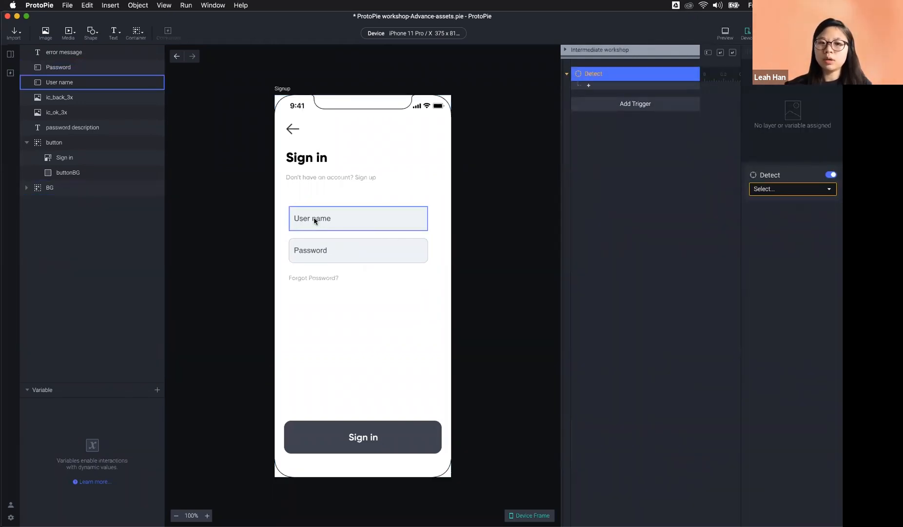
pyautogui.click(771, 190)
pyautogui.click(780, 248)
pyautogui.click(779, 205)
pyautogui.scroll(-3, 789, 332)
pyautogui.click(780, 370)
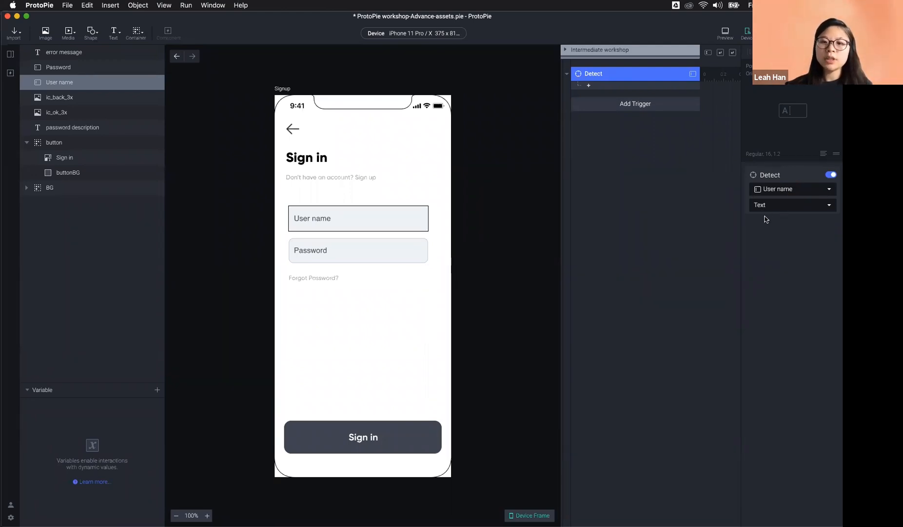
pyautogui.click(595, 86)
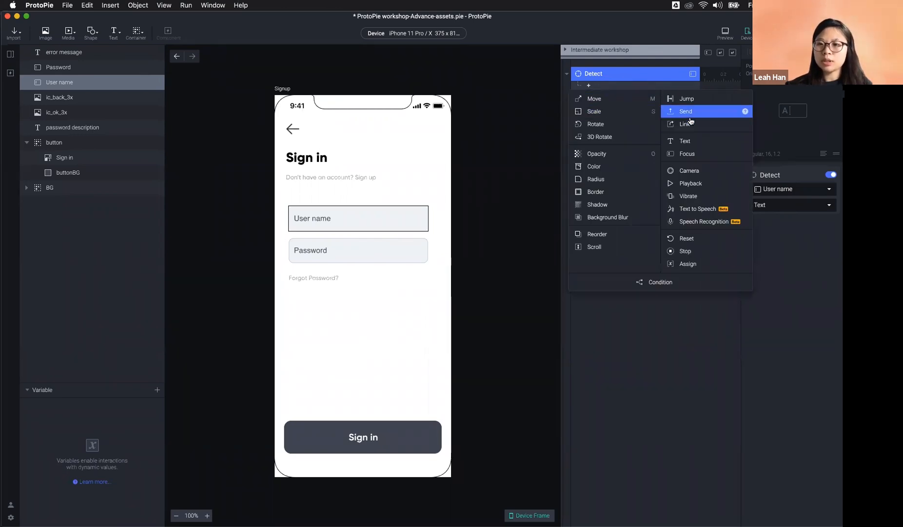
pyautogui.click(696, 264)
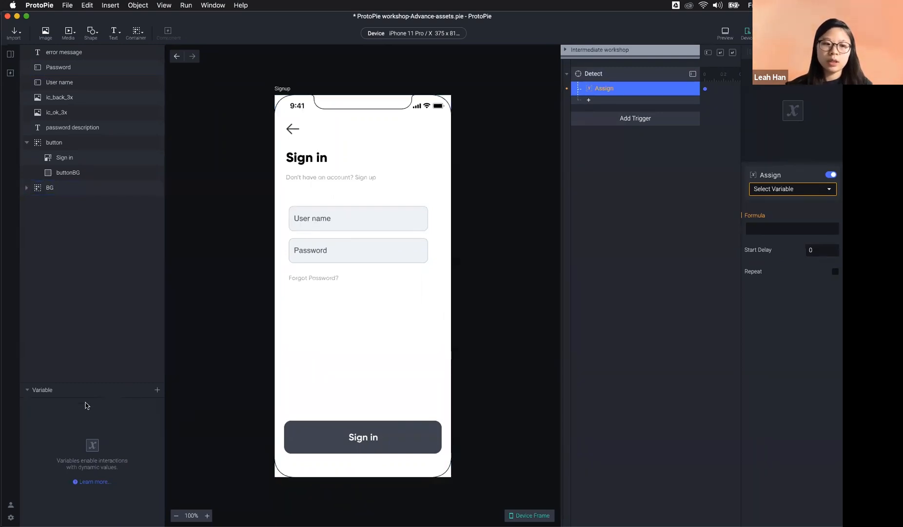
# Step: Create a For All Scenes variable and rename it 'name'
pyautogui.click(32, 391)
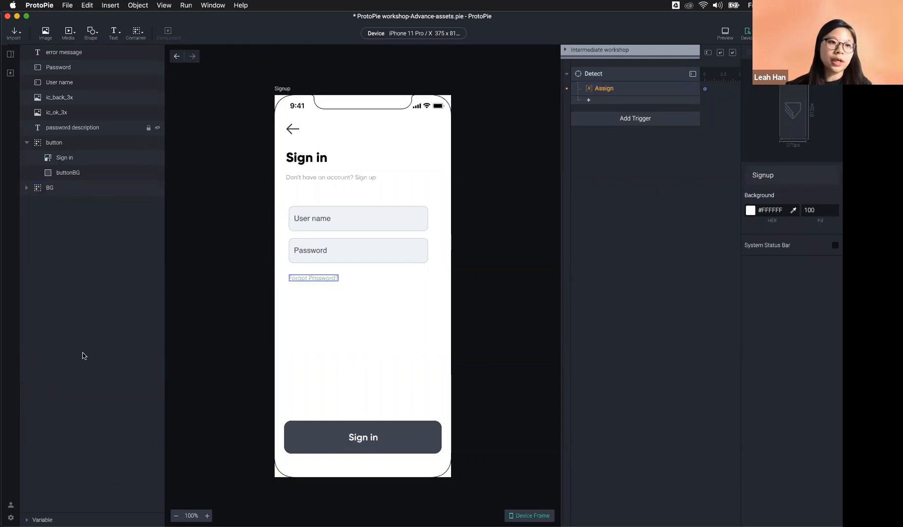
pyautogui.click(35, 519)
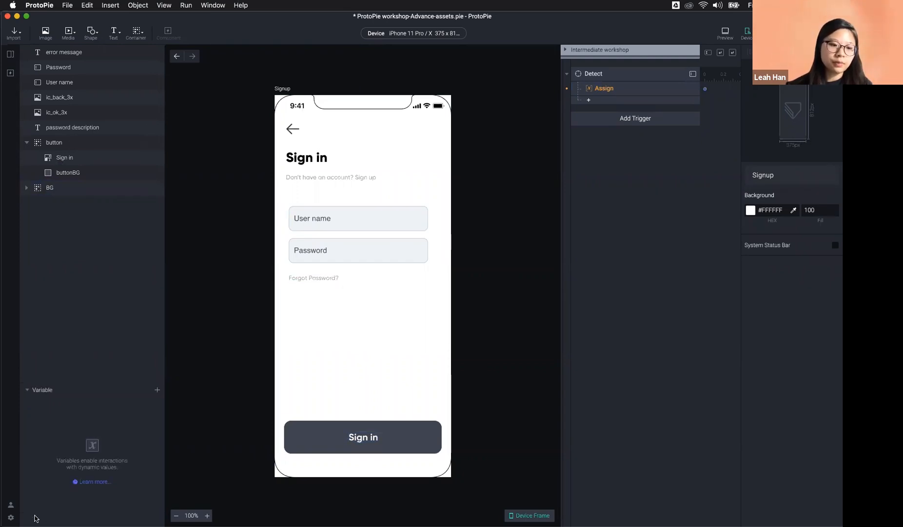
pyautogui.click(156, 392)
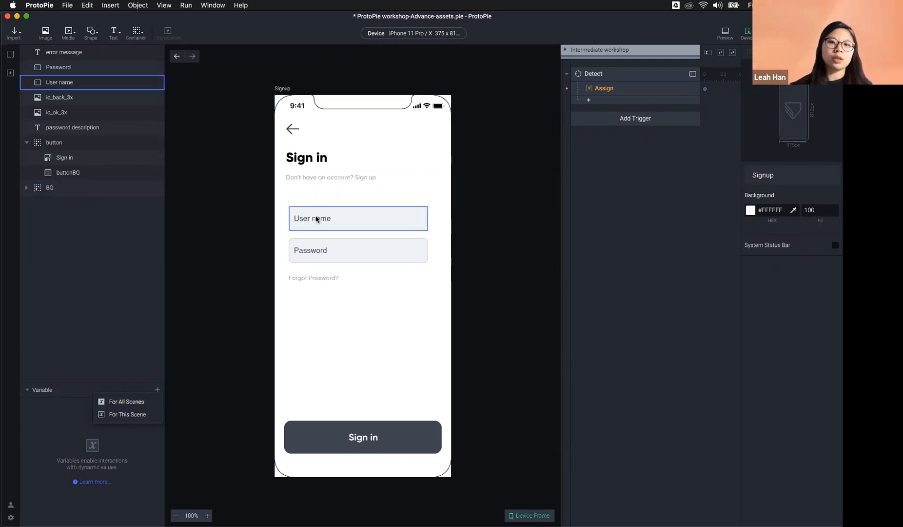
pyautogui.click(142, 402)
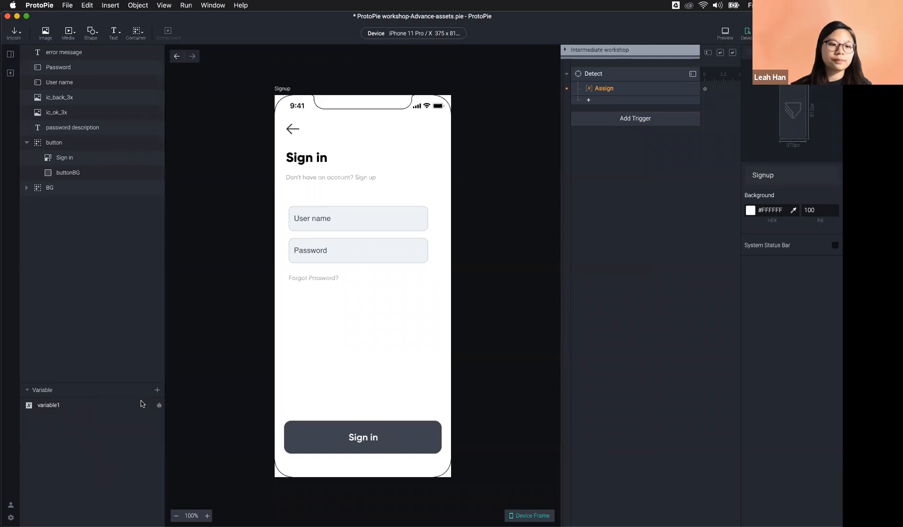
pyautogui.doubleClick(54, 405)
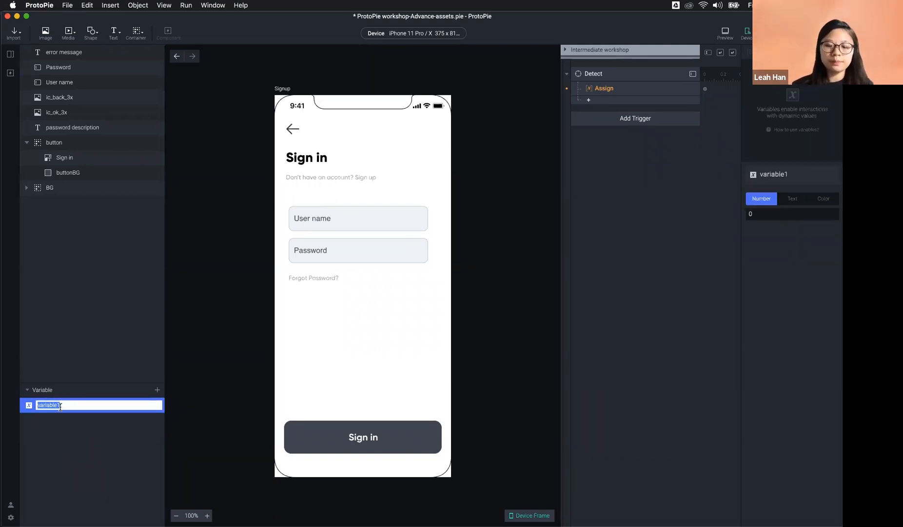
pyautogui.write('name')
pyautogui.press('Return')
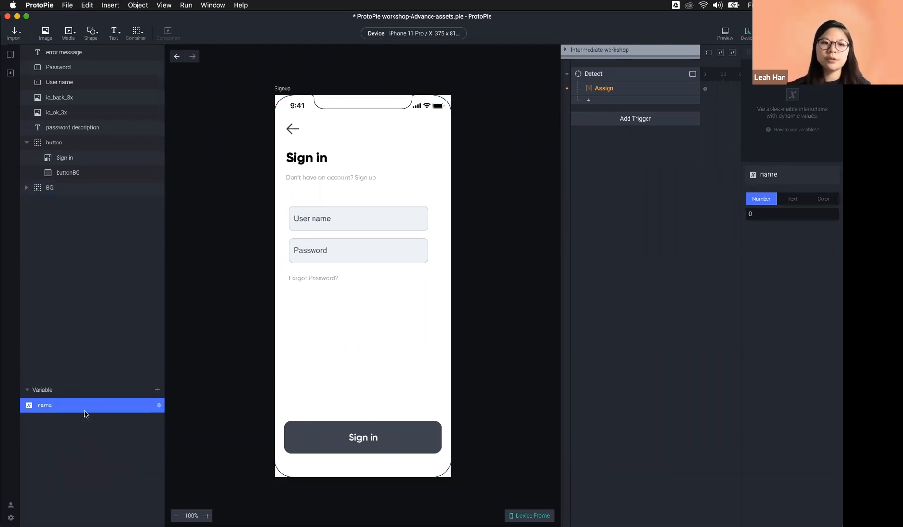
pyautogui.click(632, 90)
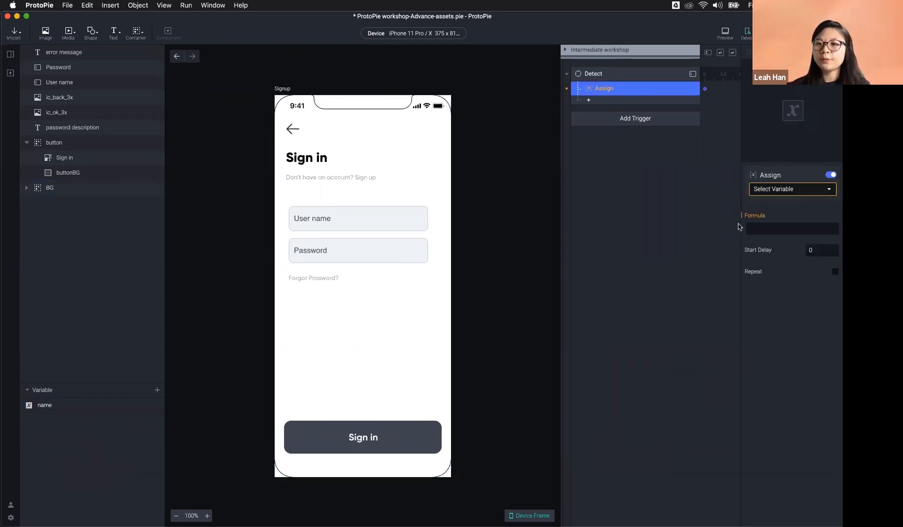
# Step: Set the Assign response's target variable to name
pyautogui.click(790, 189)
pyautogui.click(776, 224)
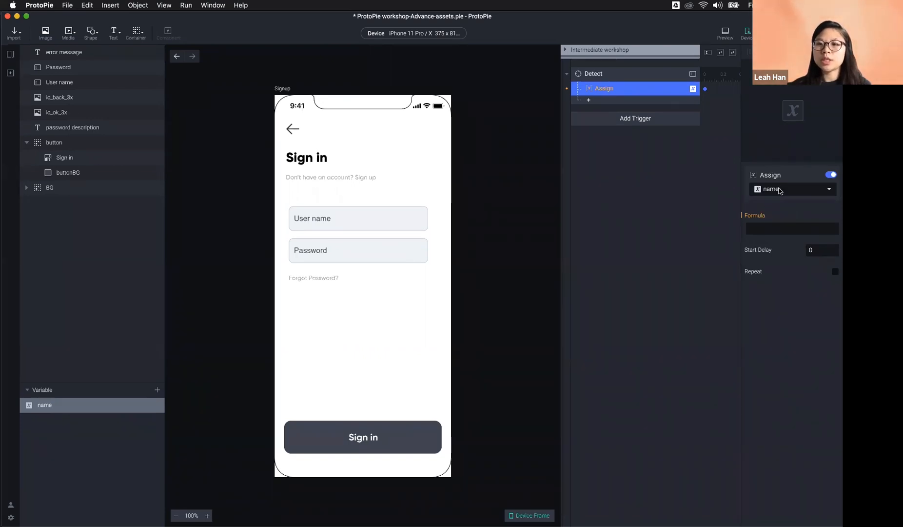
pyautogui.click(769, 230)
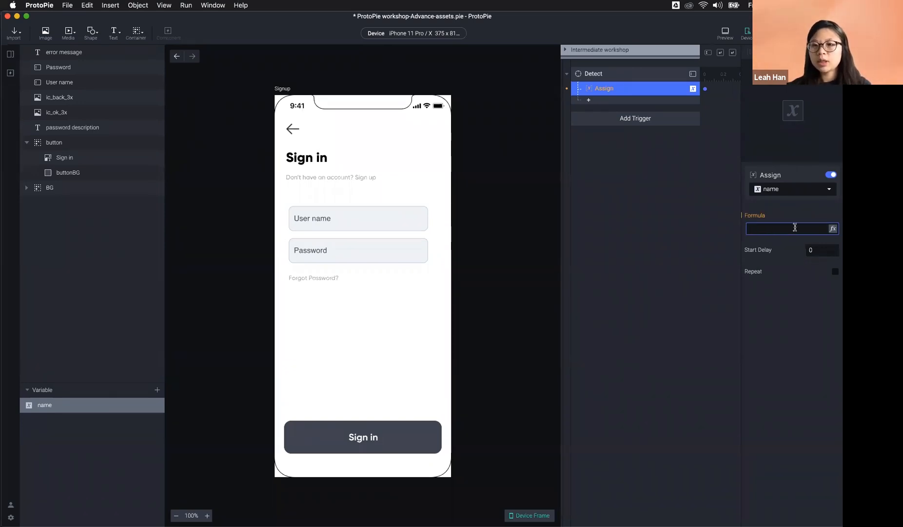
pyautogui.click(833, 229)
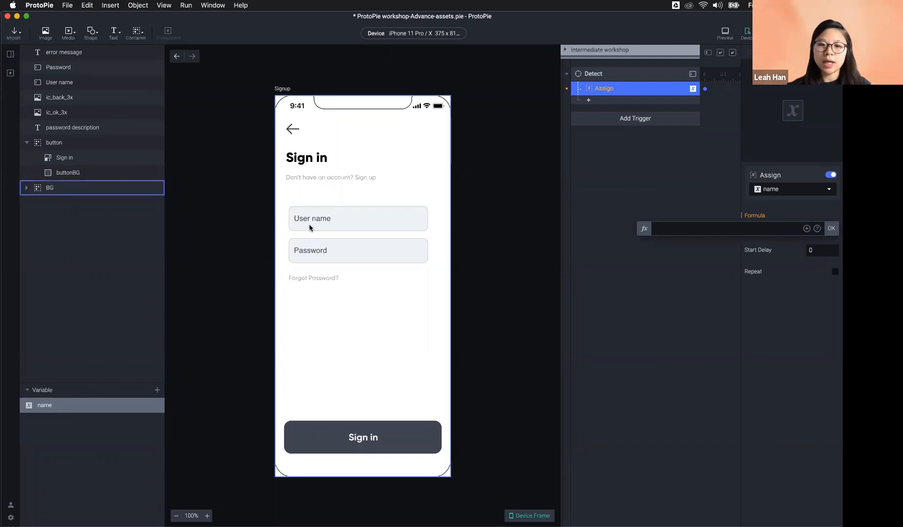
pyautogui.click(807, 228)
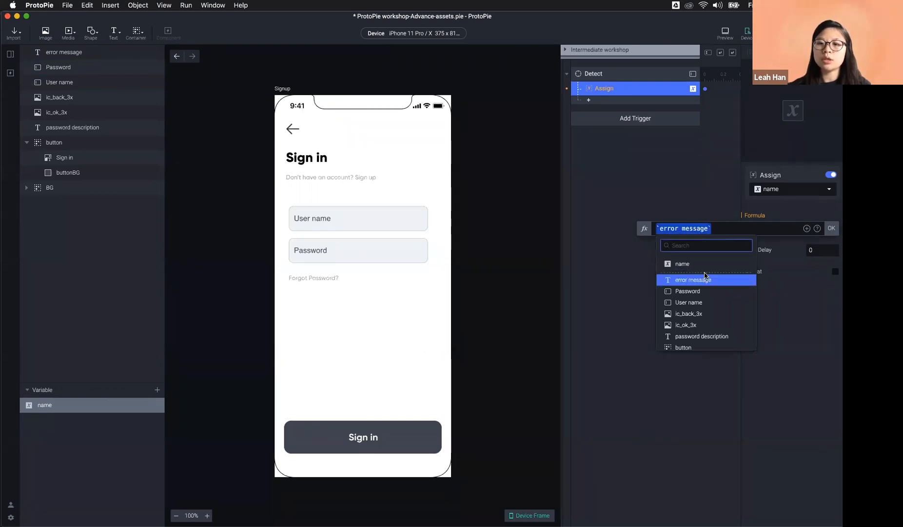
pyautogui.click(781, 207)
pyautogui.click(787, 205)
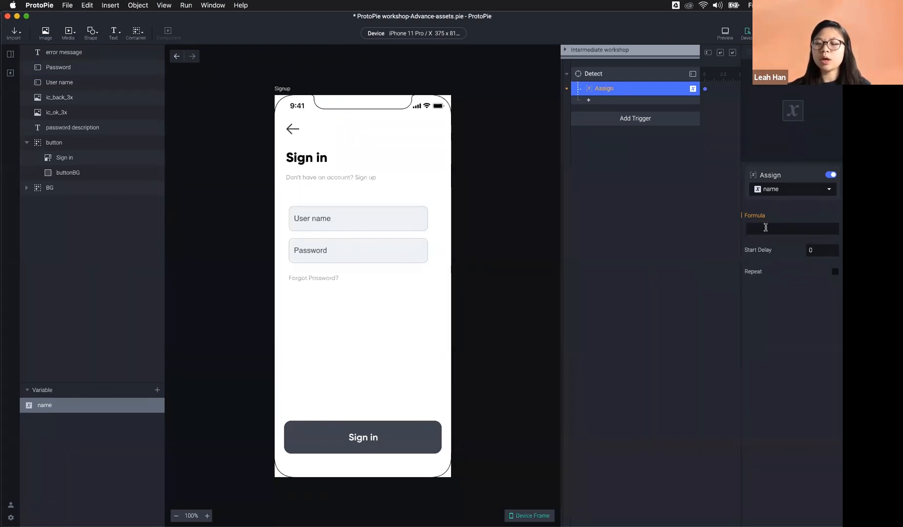
# Step: Enter the Assign formula `User name`.text and confirm it
pyautogui.click(765, 227)
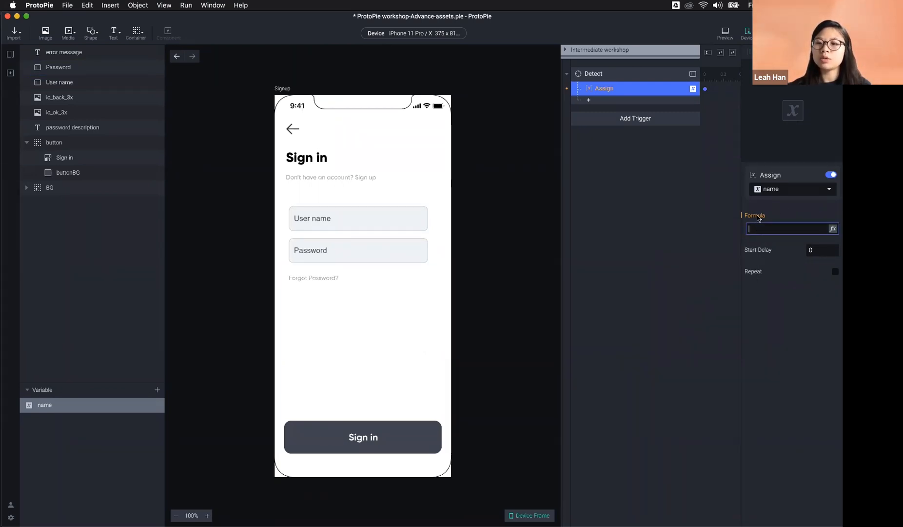
pyautogui.click(806, 229)
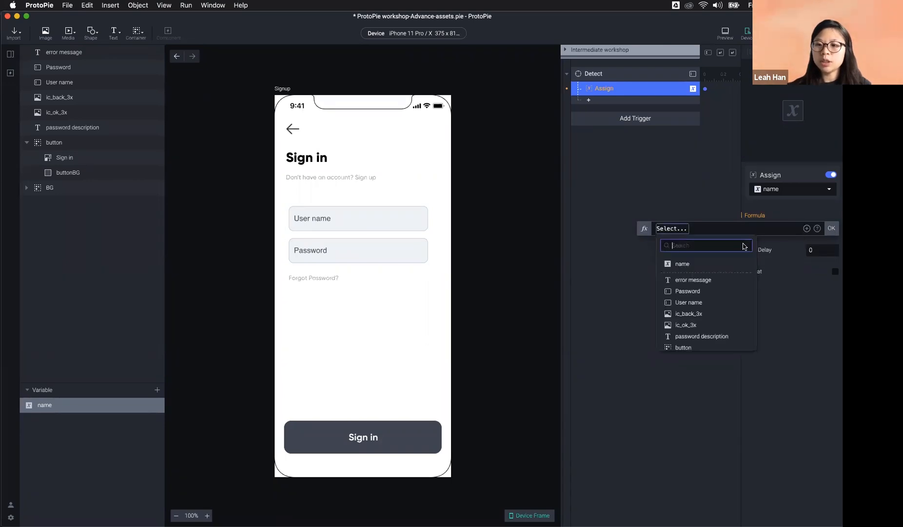
pyautogui.click(724, 302)
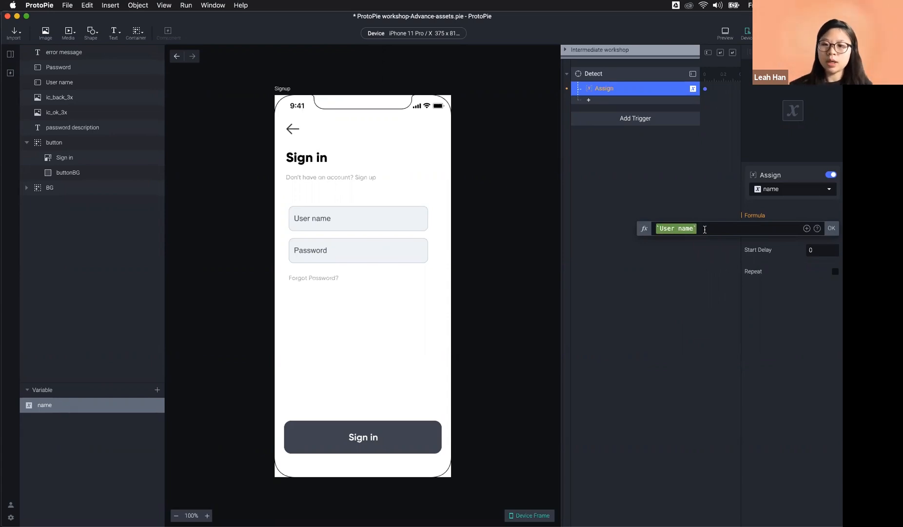
pyautogui.write('.')
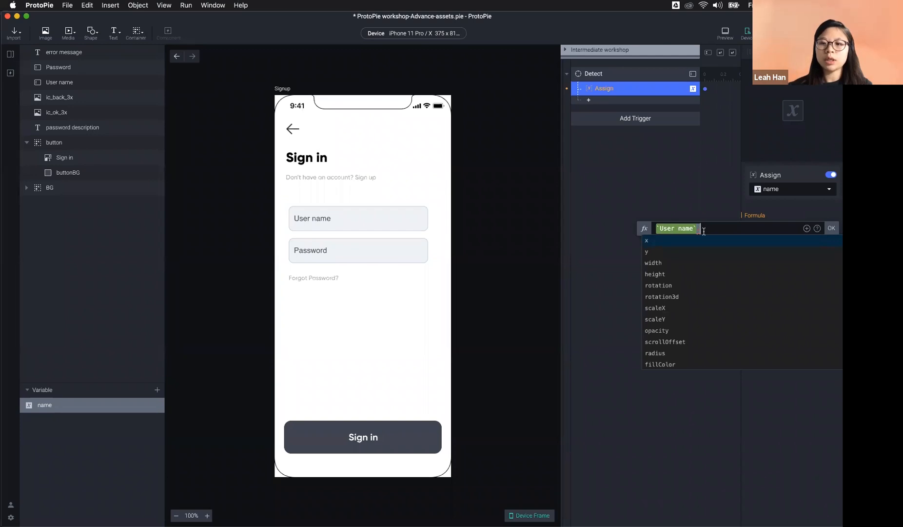
pyautogui.scroll(-3, 694, 287)
pyautogui.scroll(-2, 694, 287)
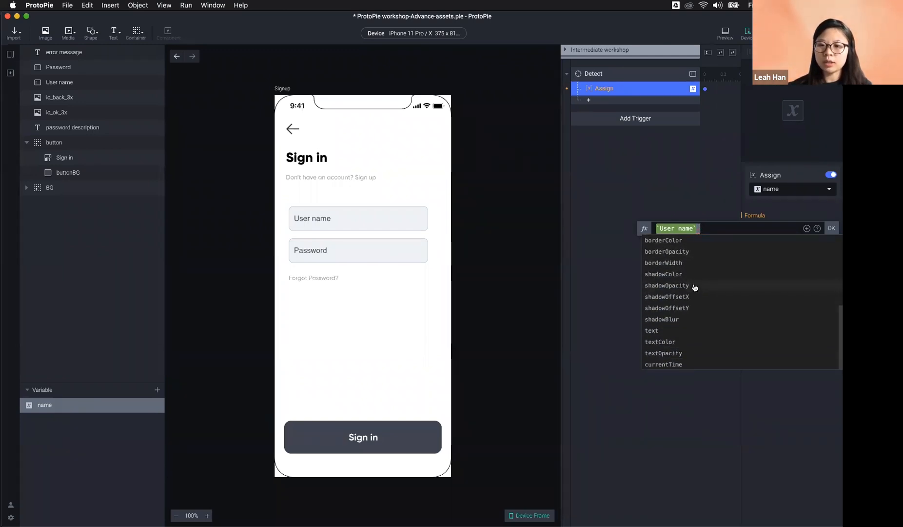
pyautogui.click(679, 331)
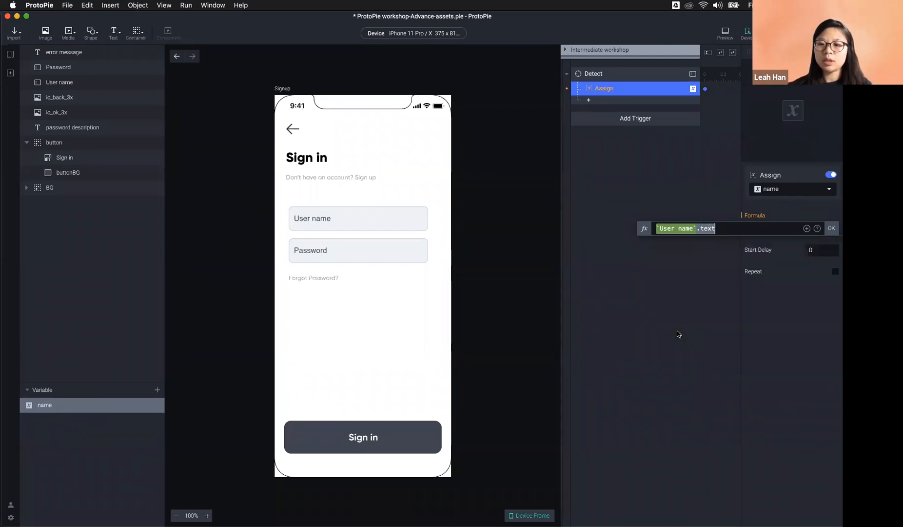
pyautogui.tripleClick(718, 231)
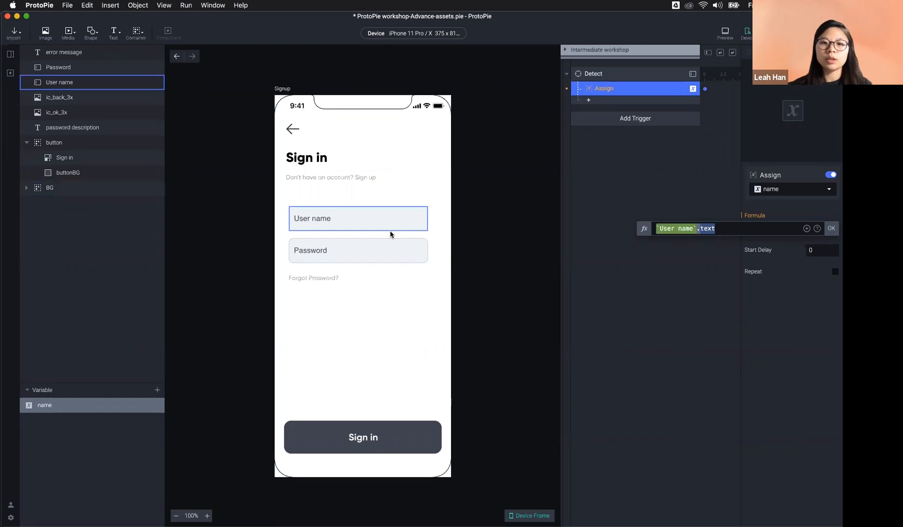
pyautogui.click(831, 228)
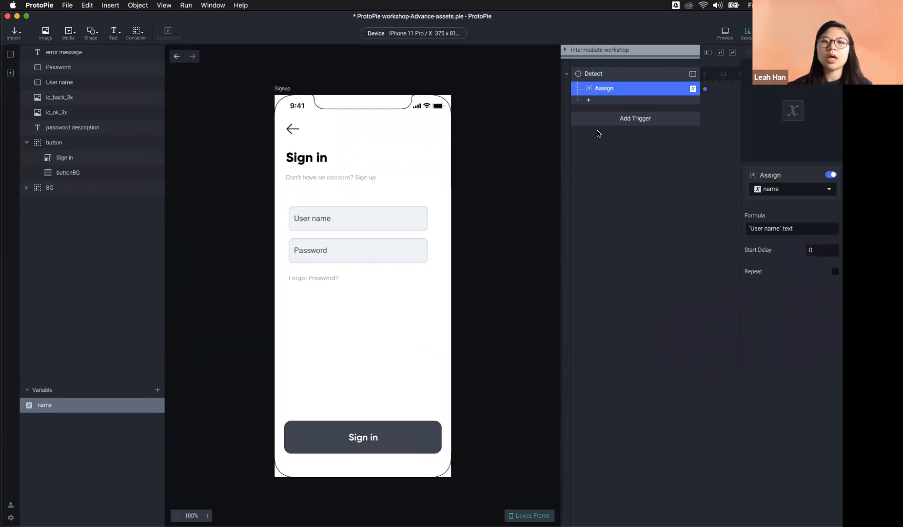
# Step: Show the name variable's label on canvas near the Sign in title and set its type to Text
pyautogui.click(163, 410)
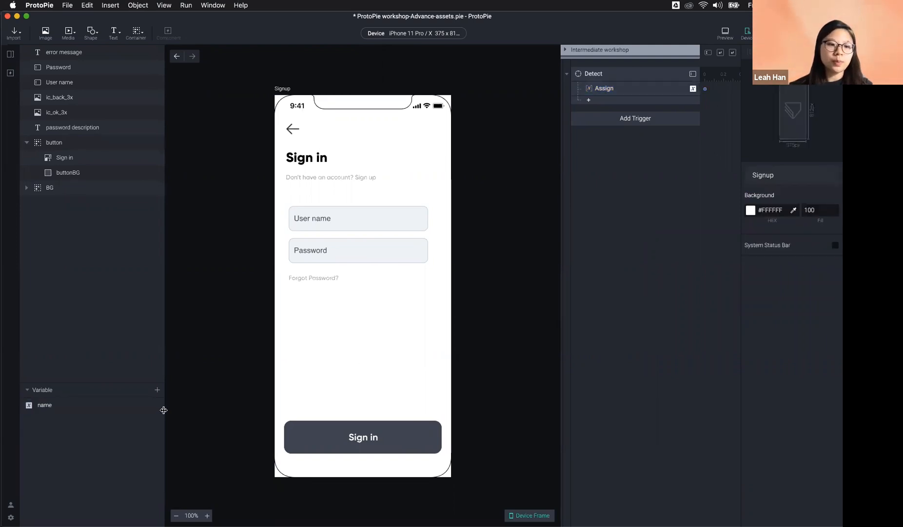
pyautogui.click(160, 410)
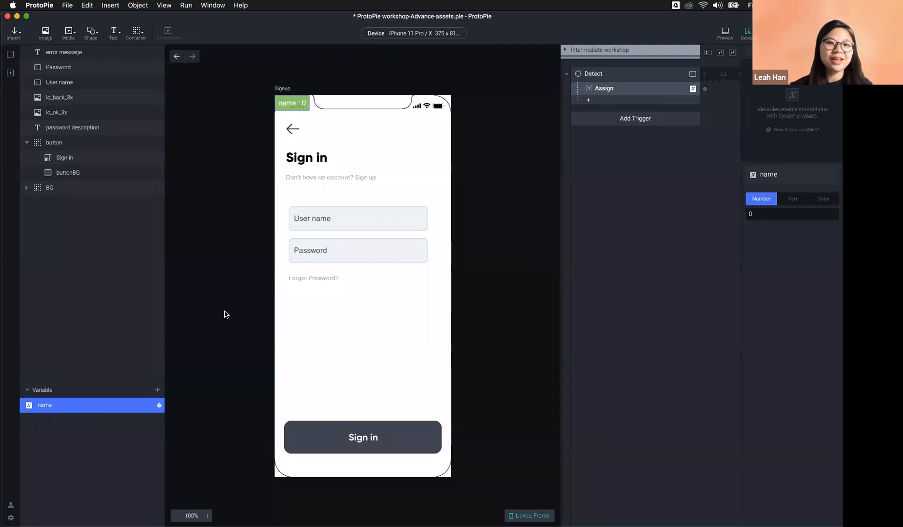
pyautogui.moveTo(293, 102); pyautogui.dragTo(386, 149)
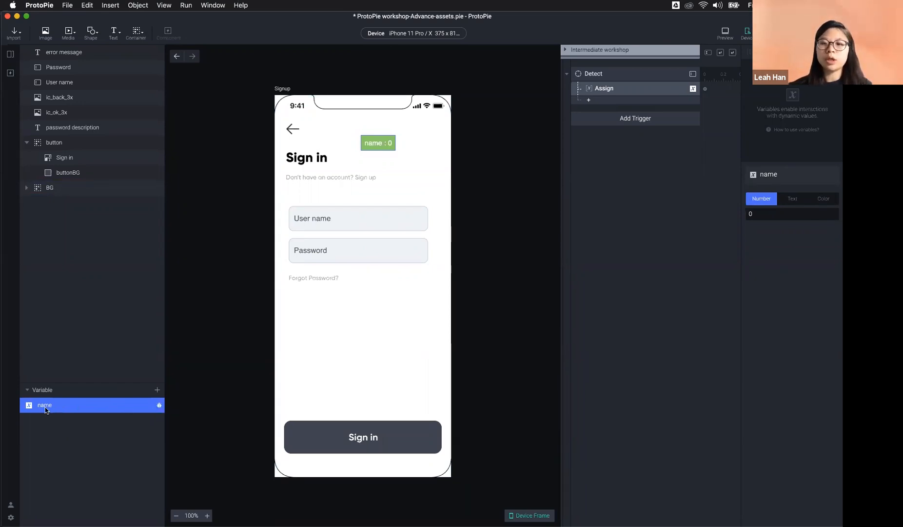
pyautogui.click(792, 198)
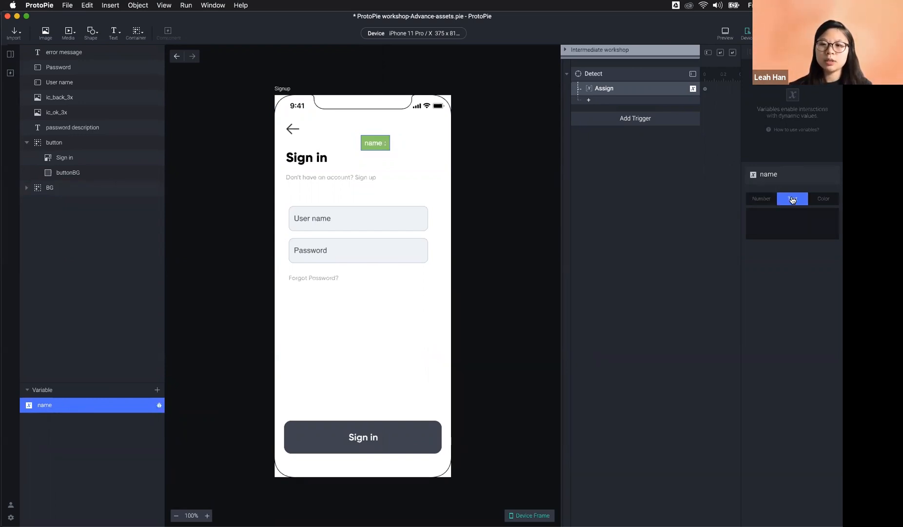
pyautogui.click(330, 217)
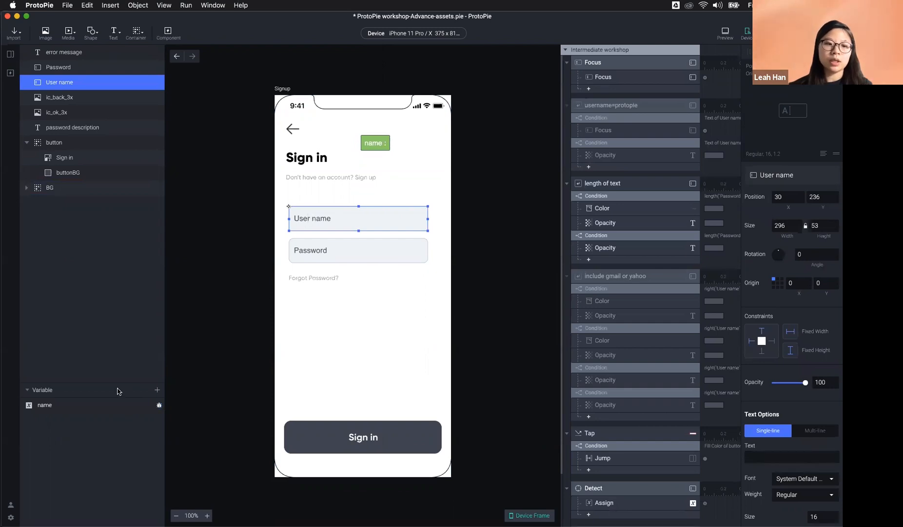
pyautogui.click(107, 405)
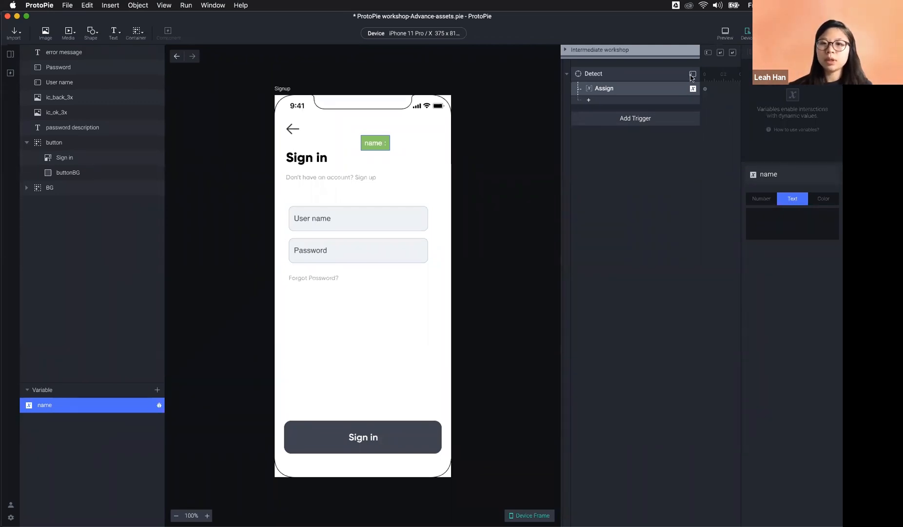
pyautogui.click(725, 34)
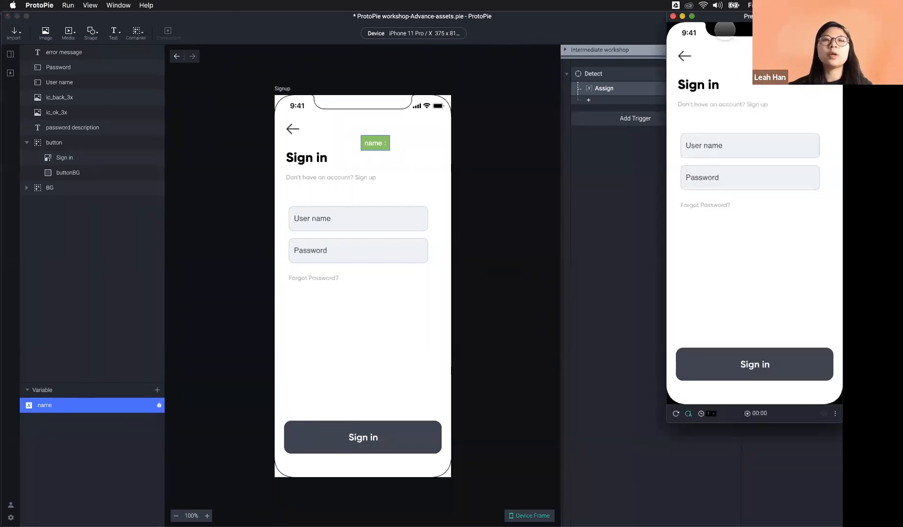
pyautogui.moveTo(725, 22); pyautogui.dragTo(558, 94)
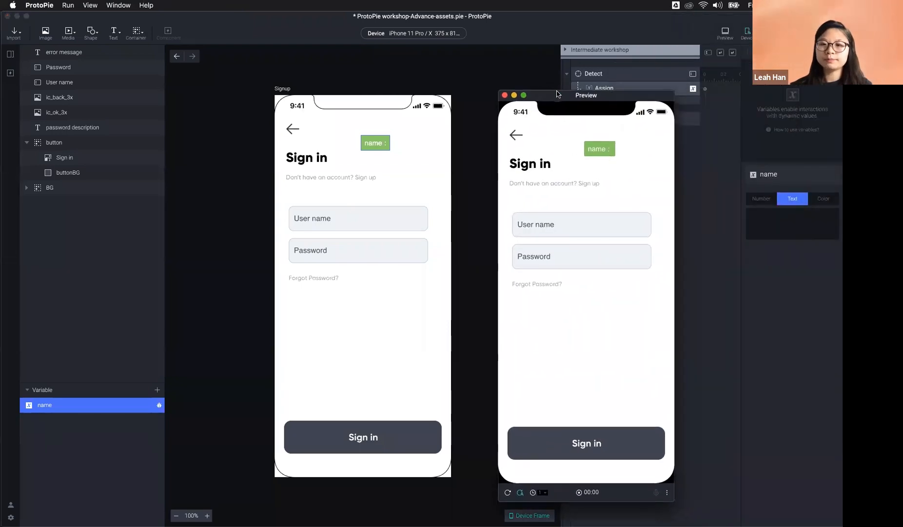
pyautogui.click(554, 225)
pyautogui.write('lea')
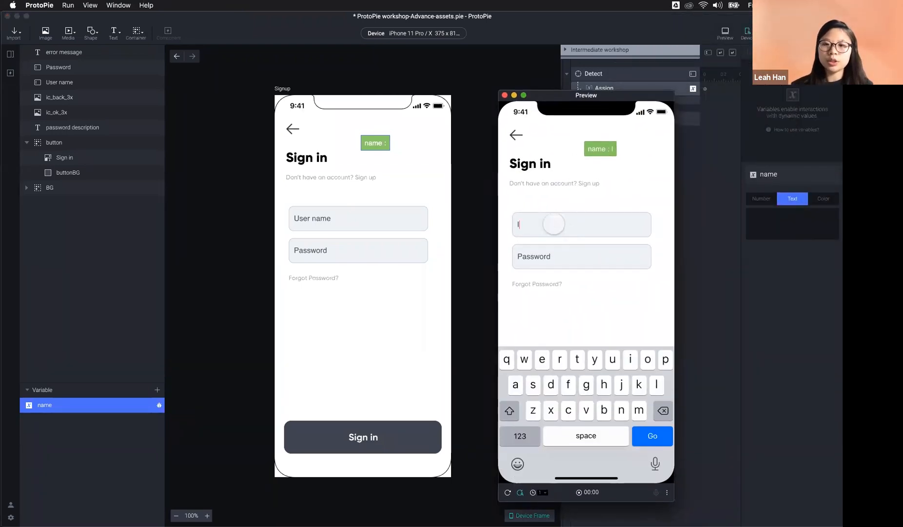
pyautogui.press('BackSpace')
pyautogui.press('BackSpace')
pyautogui.press('BackSpace')
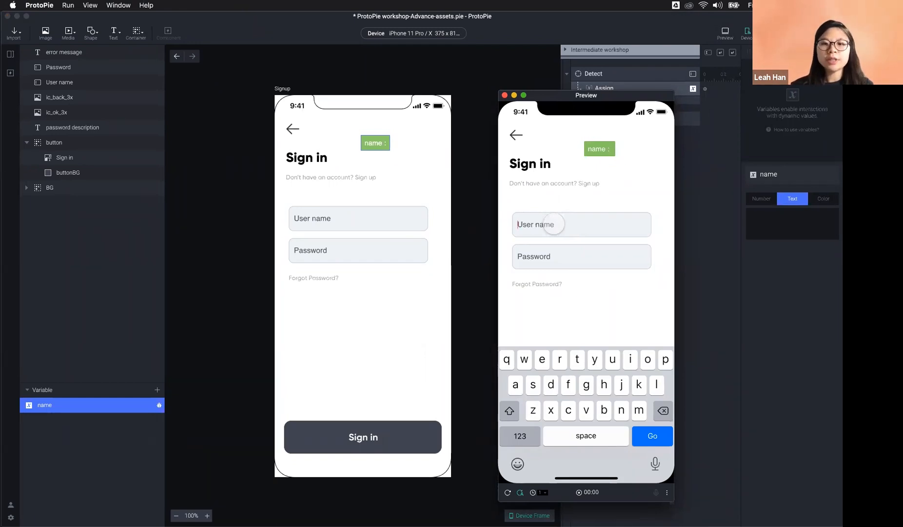
pyautogui.write('l')
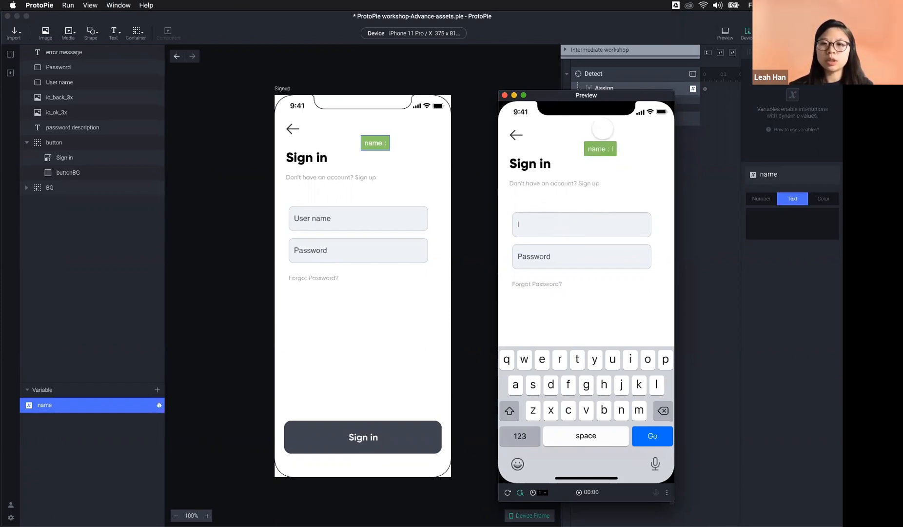
pyautogui.press('Tab')
pyautogui.moveTo(601, 99); pyautogui.dragTo(566, 99)
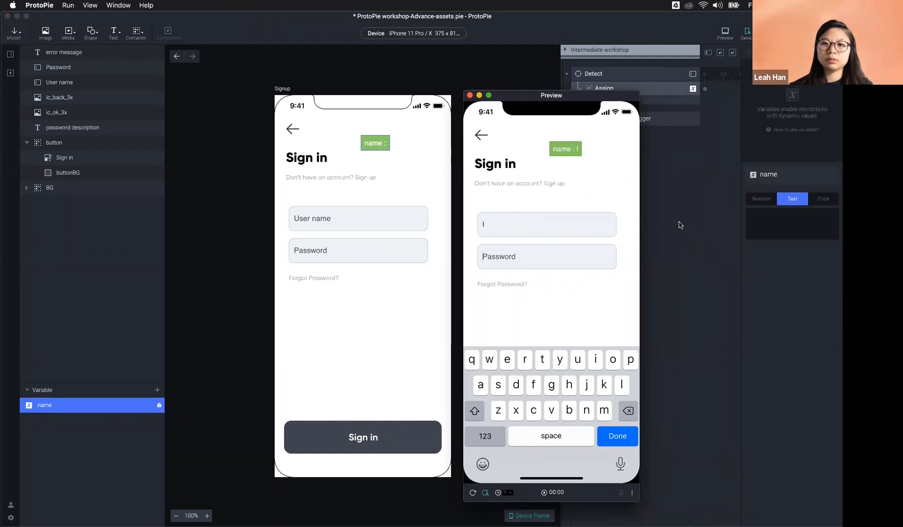
pyautogui.press('super+w')
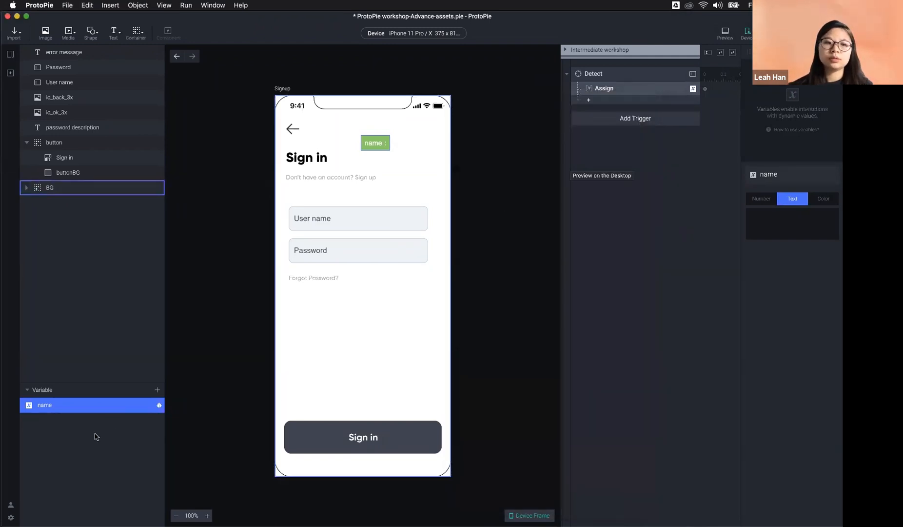
pyautogui.click(81, 442)
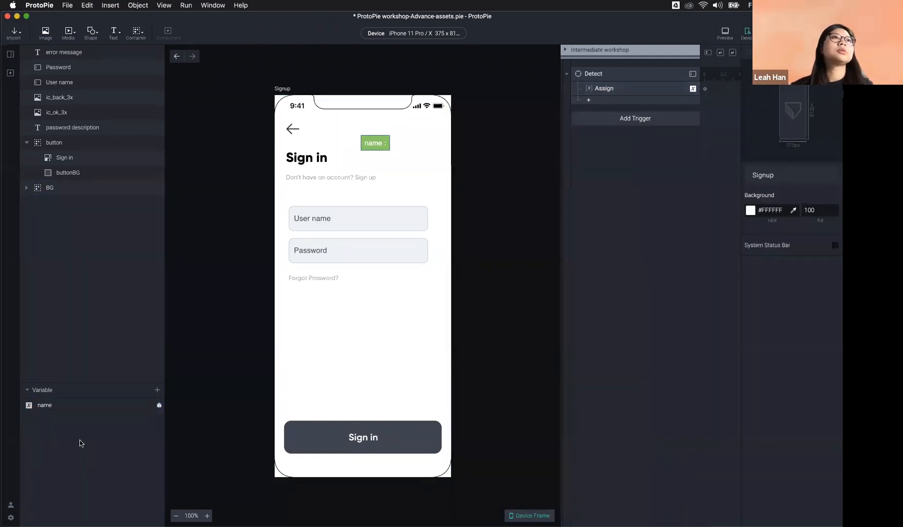
pyautogui.click(726, 32)
pyautogui.moveTo(561, 98); pyautogui.dragTo(431, 74)
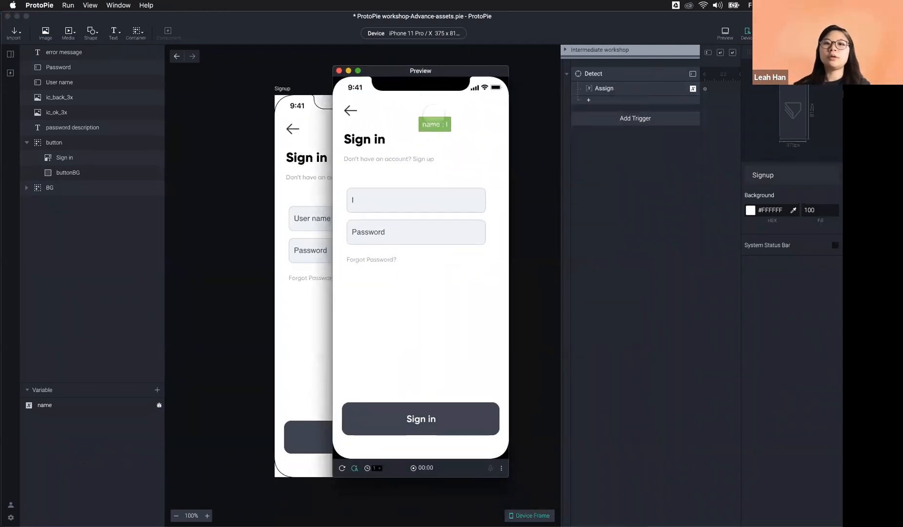
pyautogui.click(403, 201)
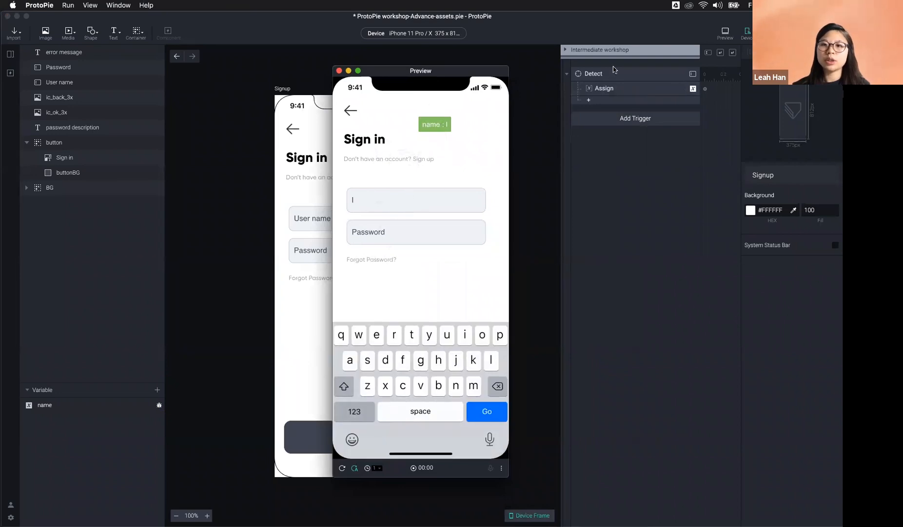
pyautogui.click(59, 406)
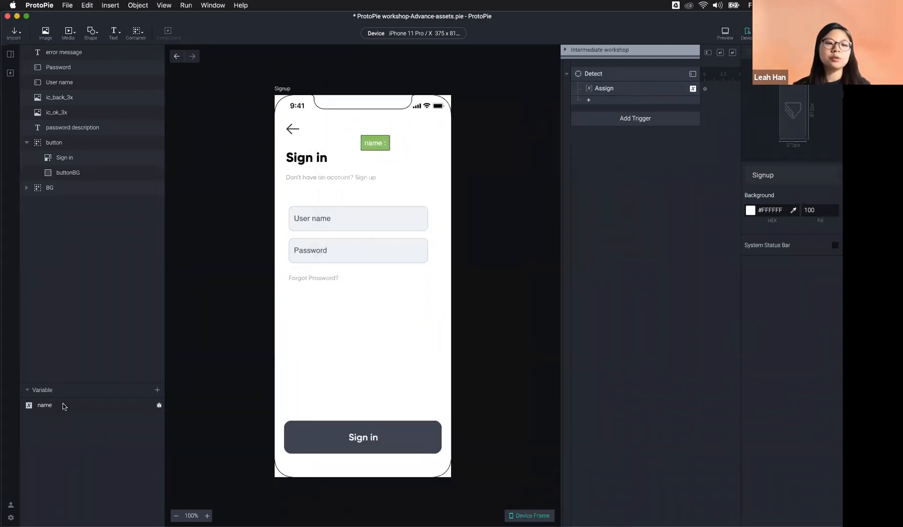
pyautogui.click(62, 403)
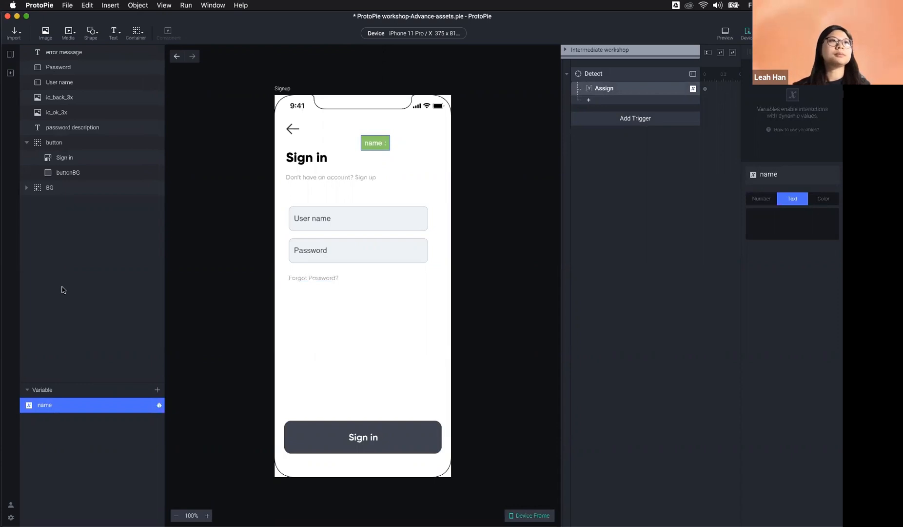
pyautogui.click(725, 34)
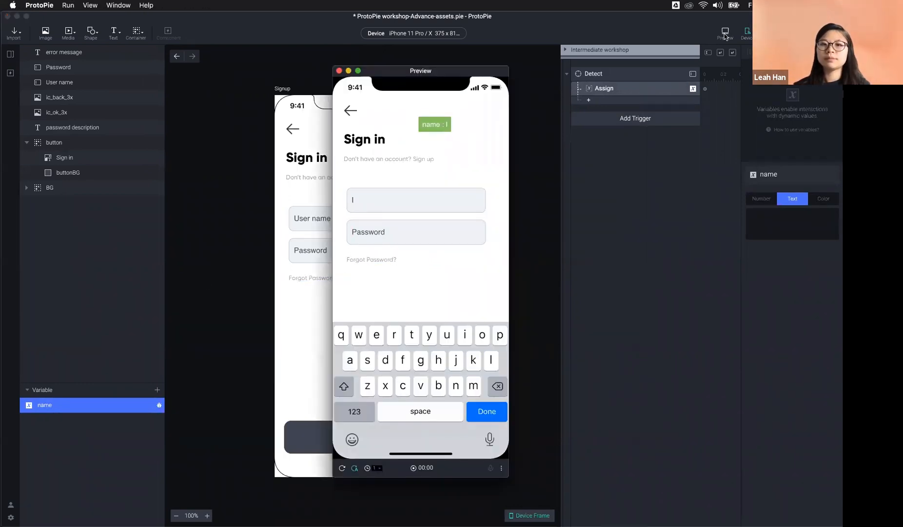
pyautogui.click(399, 230)
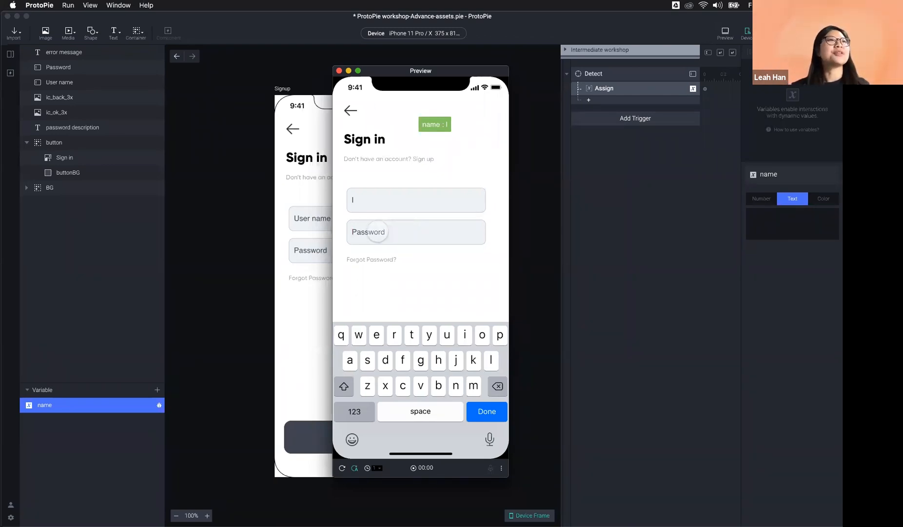
pyautogui.press('super+w')
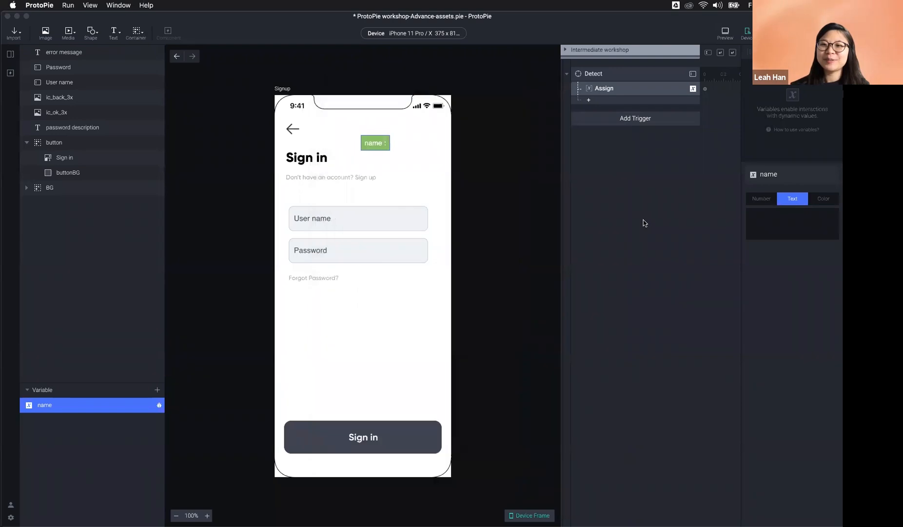
# Step: Check the Detect trigger and name variable, then nudge the green name label up and slightly left
pyautogui.click(614, 72)
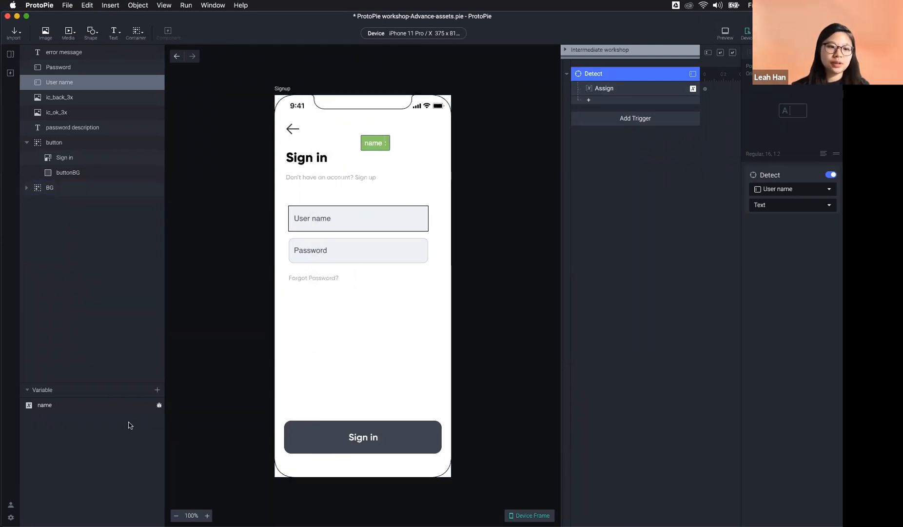
pyautogui.click(45, 405)
pyautogui.moveTo(375, 145); pyautogui.dragTo(371, 135)
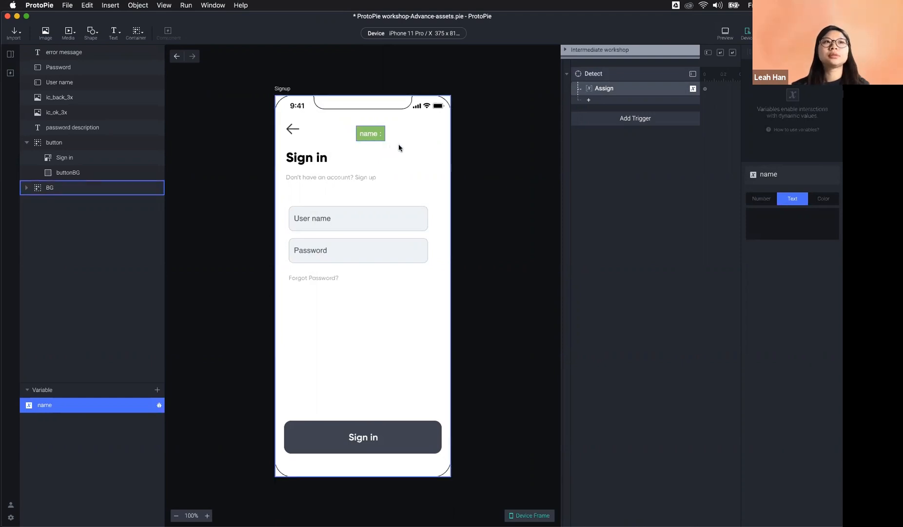
# Step: Open a quick preview, then review the Detect trigger watching the User name field
pyautogui.click(725, 33)
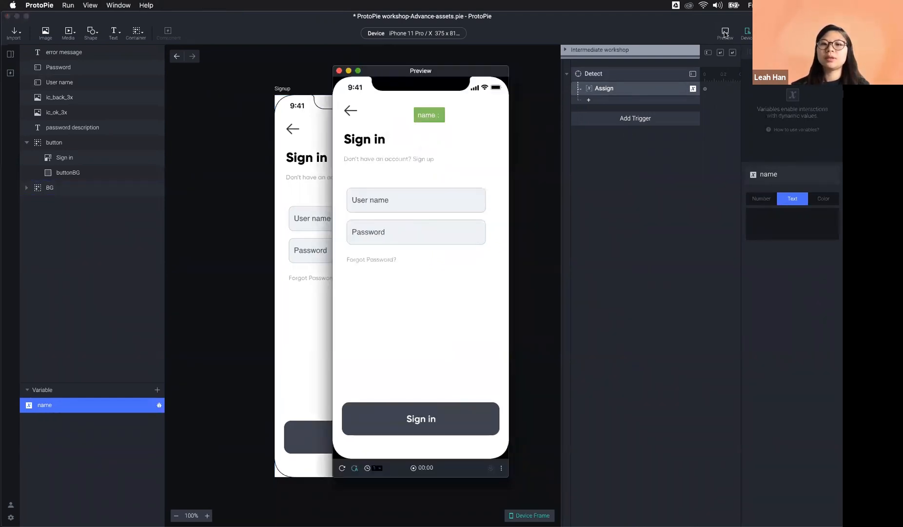
pyautogui.click(605, 92)
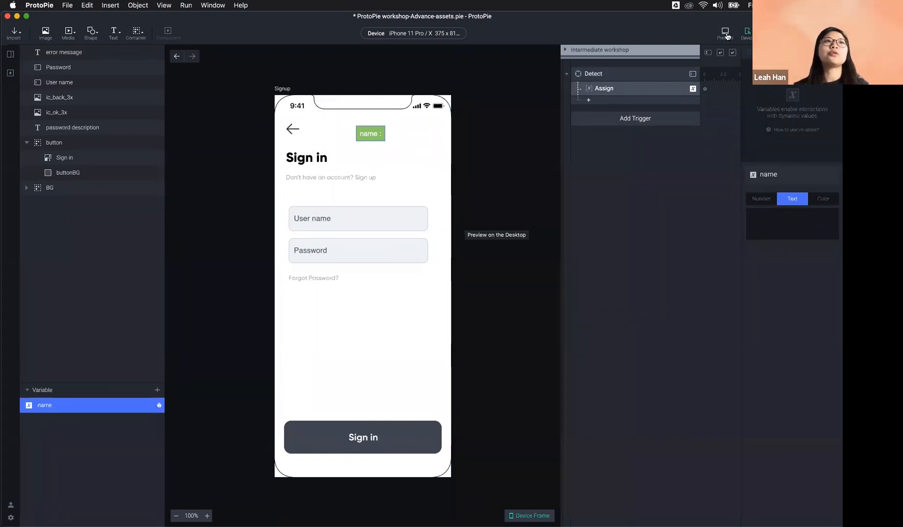
pyautogui.click(635, 151)
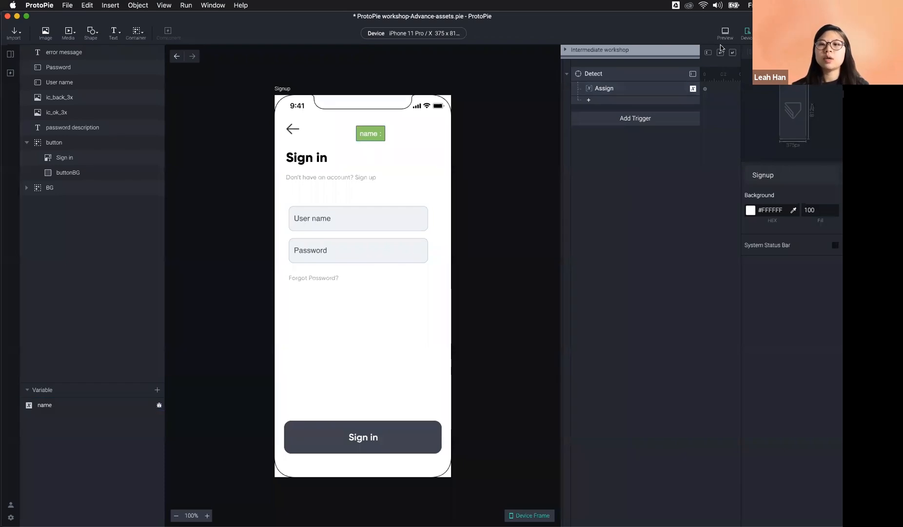
pyautogui.click(618, 76)
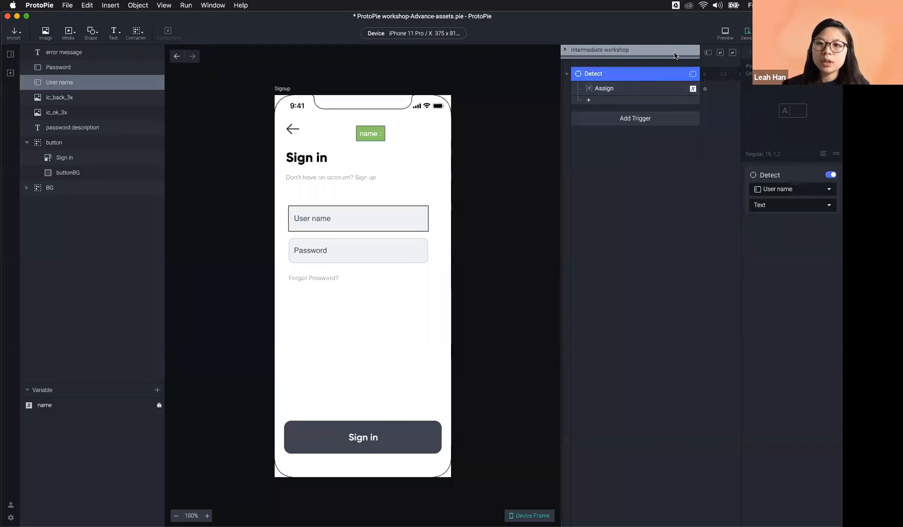
# Step: Preview the screen, type 'fds' into User name to test the label, then show the scene list
pyautogui.click(726, 32)
pyautogui.click(393, 197)
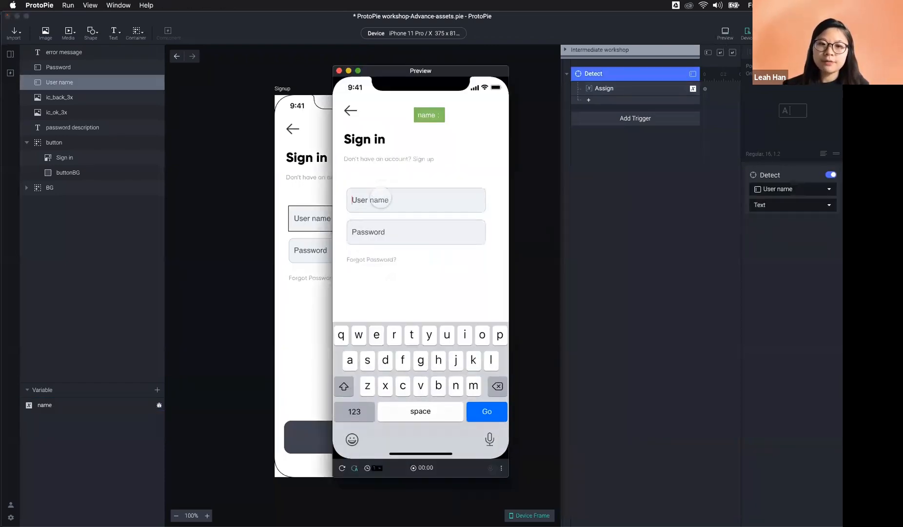
pyautogui.write('fds')
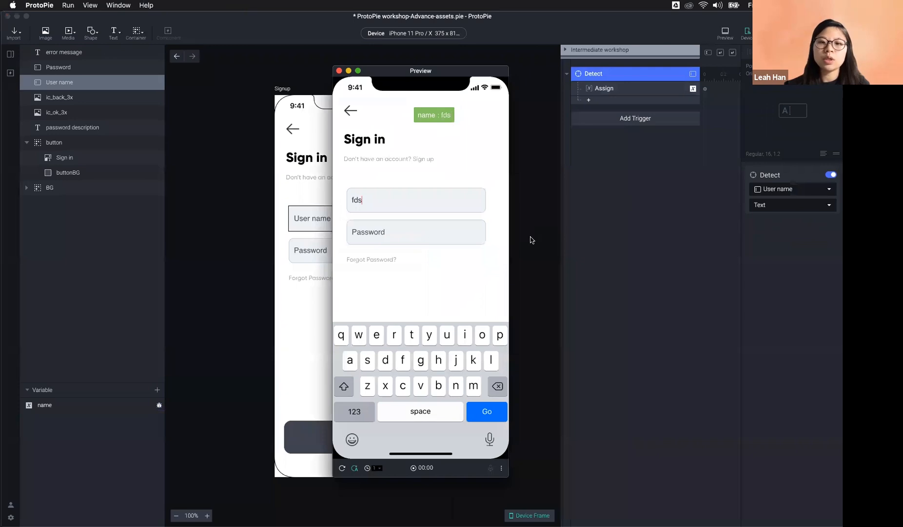
pyautogui.press('super+w')
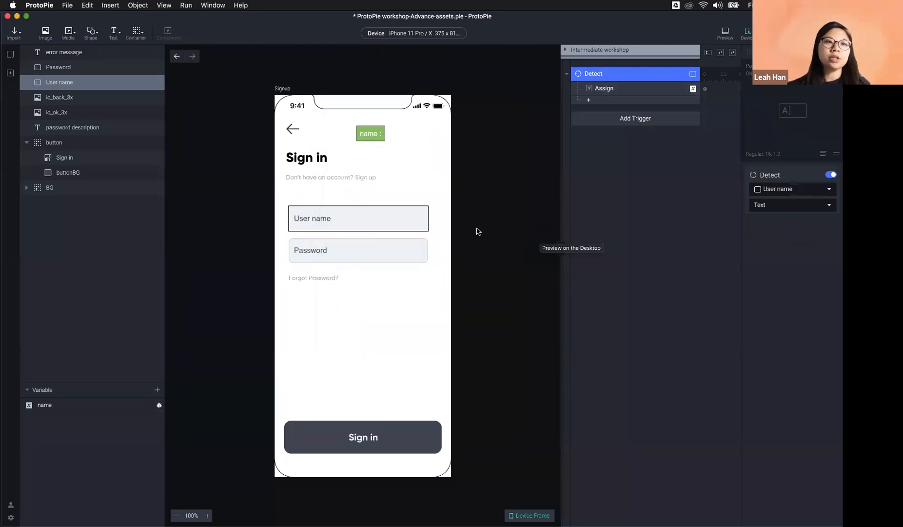
pyautogui.click(11, 54)
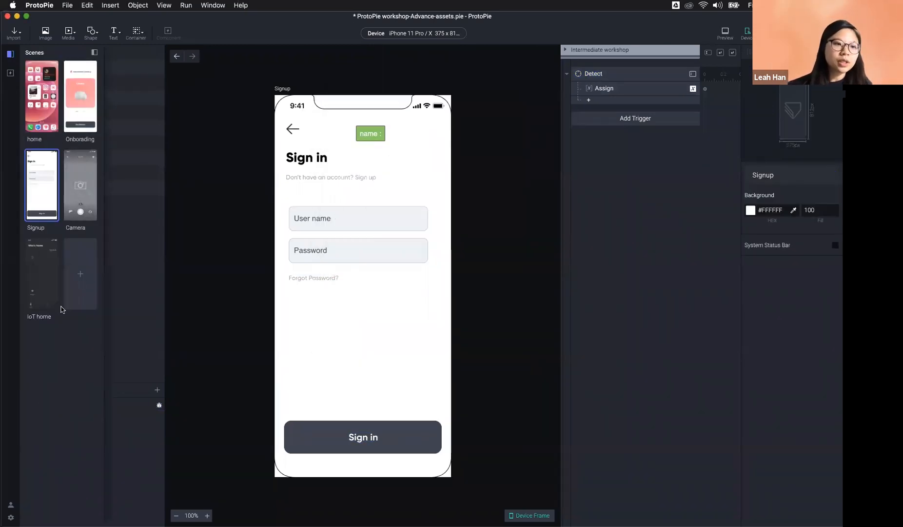
# Step: Open the IoT home scene and inspect the name variable's type
pyautogui.doubleClick(38, 284)
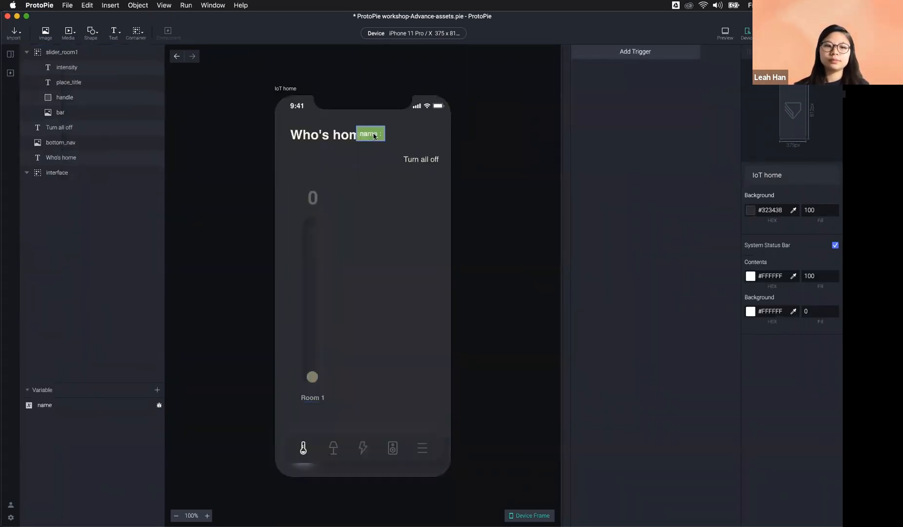
pyautogui.click(44, 405)
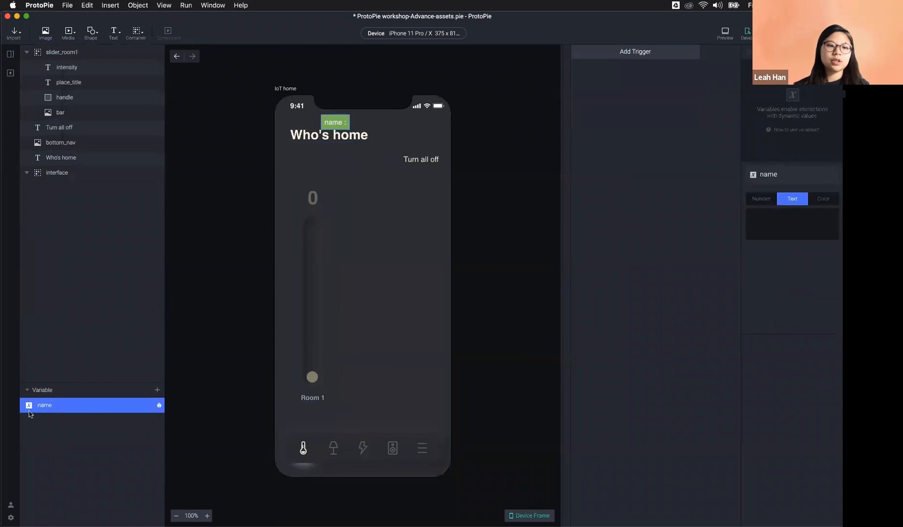
pyautogui.click(157, 390)
pyautogui.click(56, 420)
pyautogui.click(55, 406)
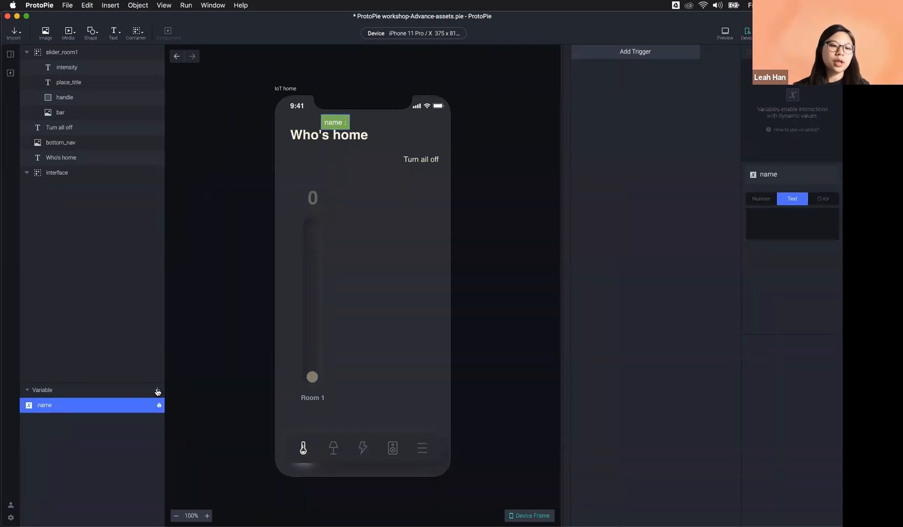
# Step: Review the variables list and launch a live preview of IoT home
pyautogui.click(157, 390)
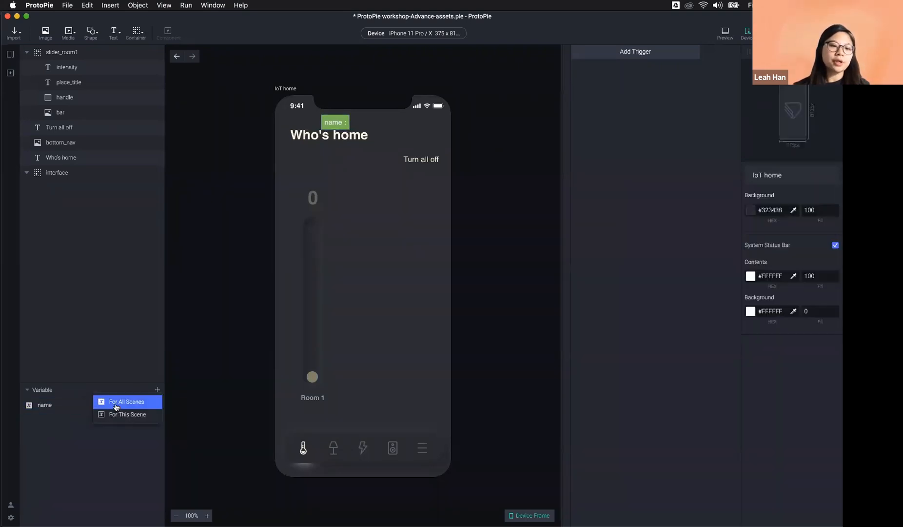
pyautogui.click(57, 393)
pyautogui.click(46, 519)
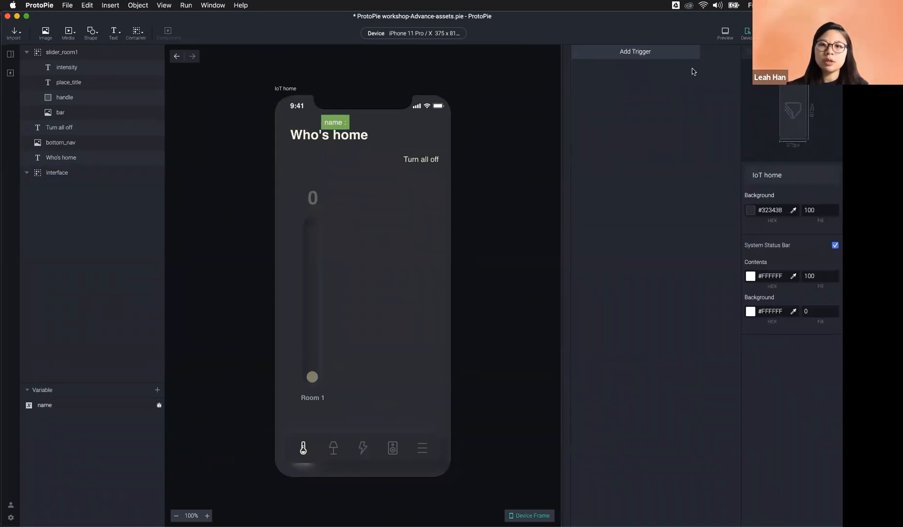
pyautogui.click(725, 33)
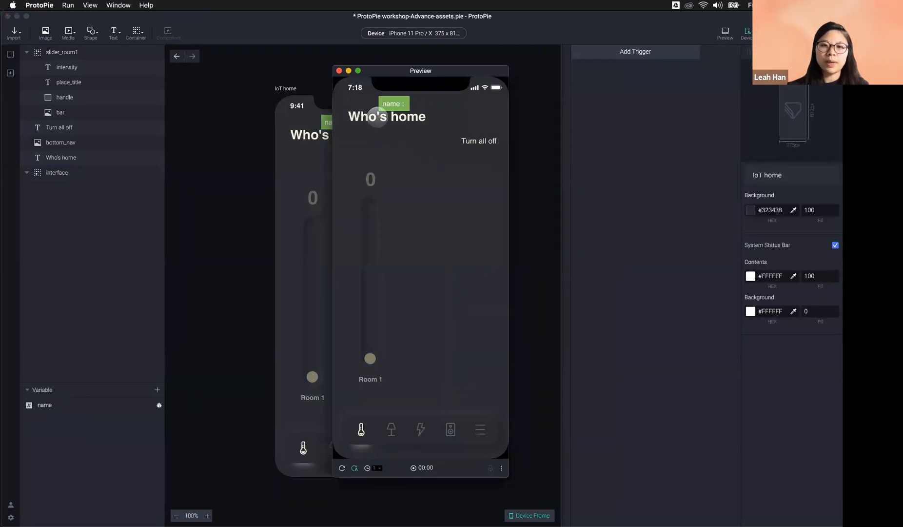
# Step: Close the preview, preview IoT home once more, then bring up the trigger type list
pyautogui.click(304, 138)
pyautogui.click(305, 139)
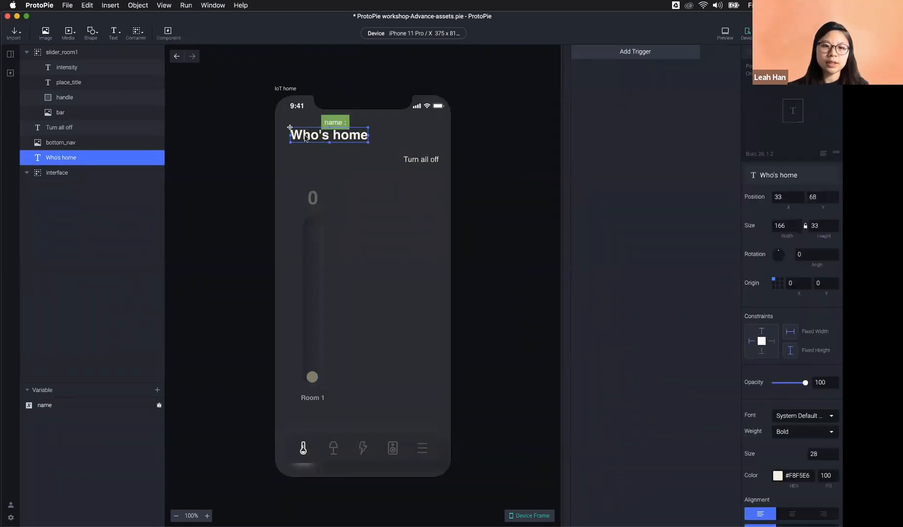
pyautogui.click(499, 155)
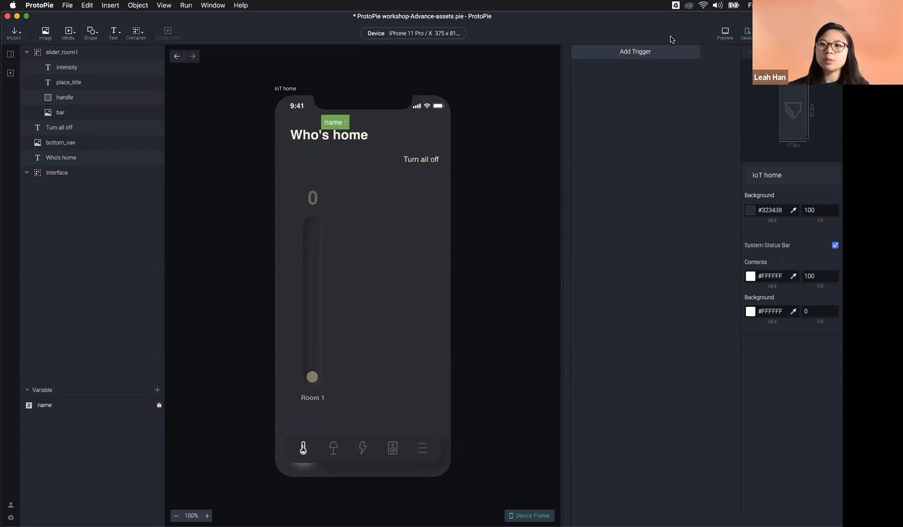
pyautogui.click(725, 33)
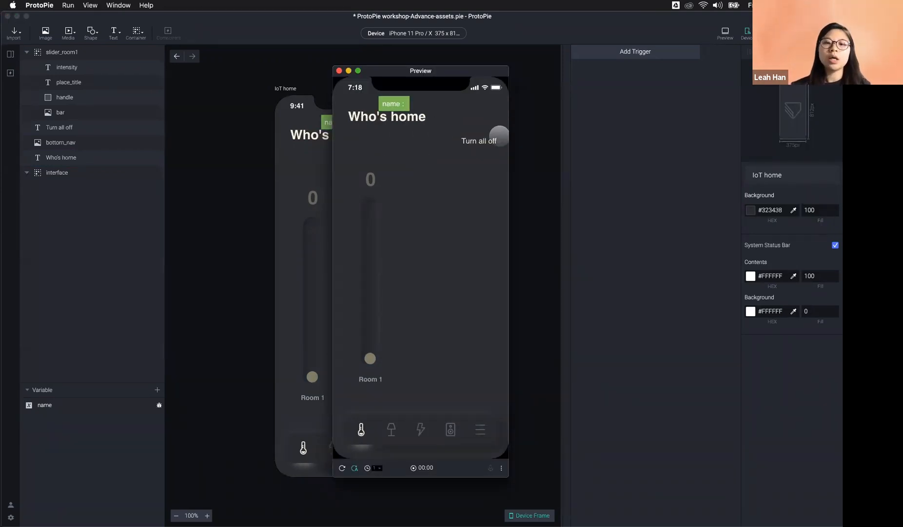
pyautogui.click(548, 132)
pyautogui.click(628, 52)
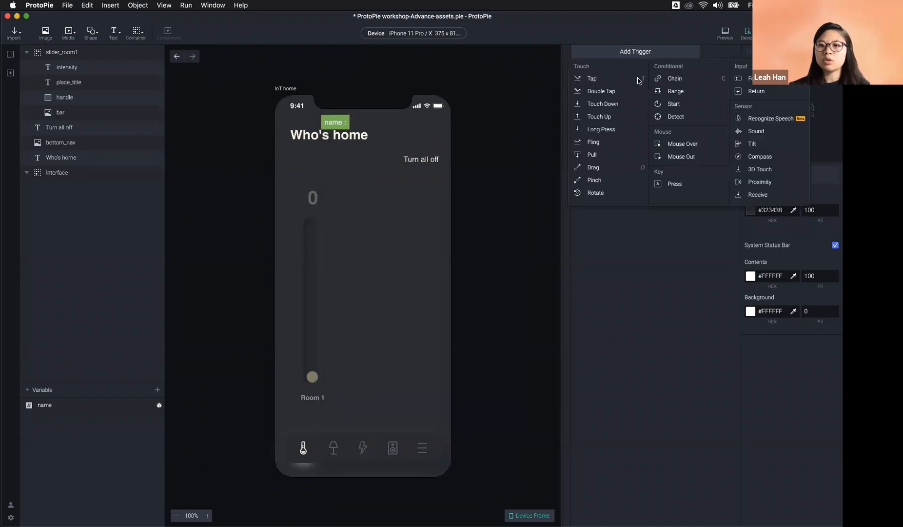
# Step: Add a Conditional Start trigger to IoT home, keeping its Start After Jump option
pyautogui.click(674, 103)
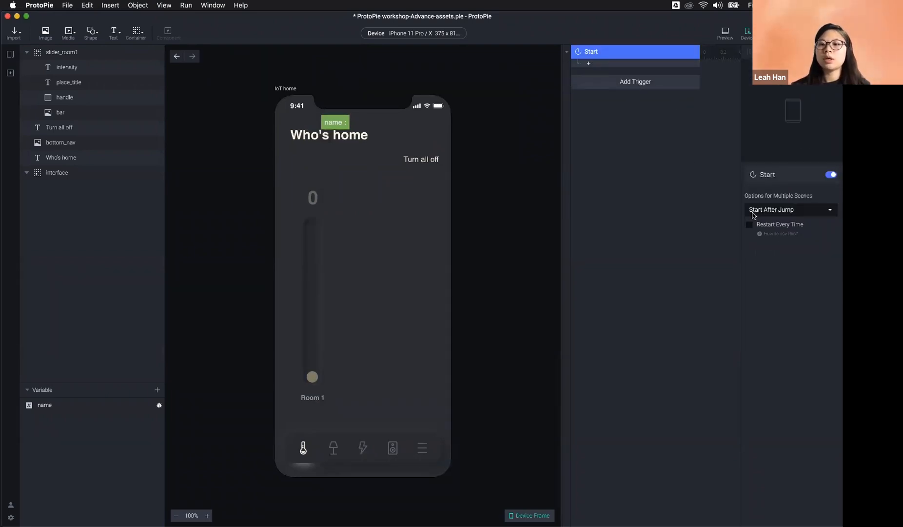
pyautogui.click(757, 209)
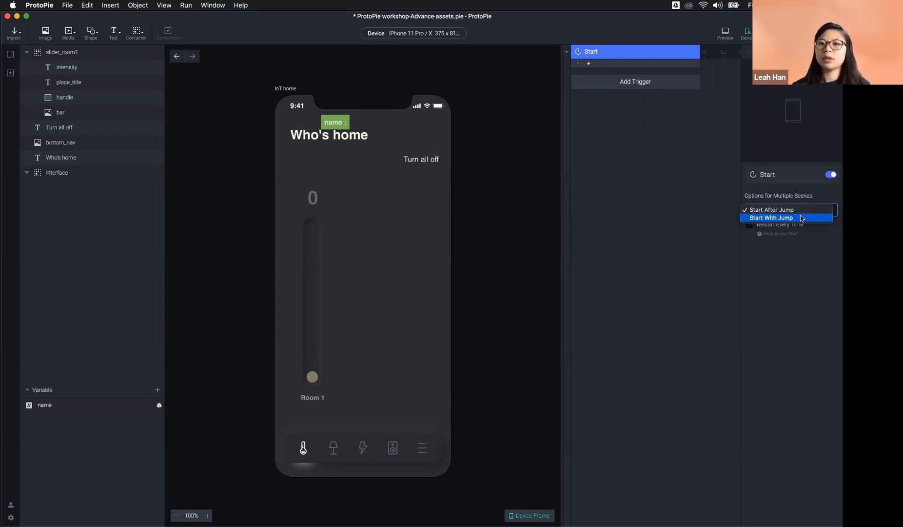
pyautogui.click(606, 80)
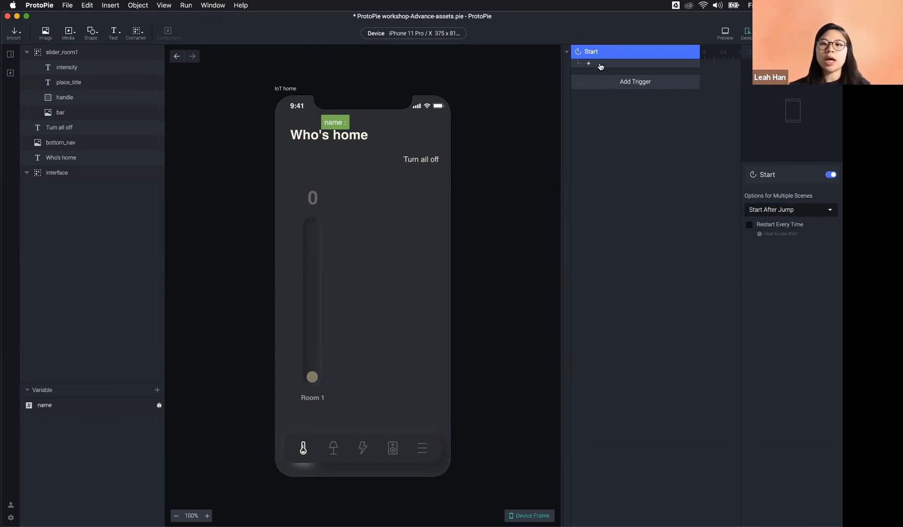
pyautogui.click(600, 66)
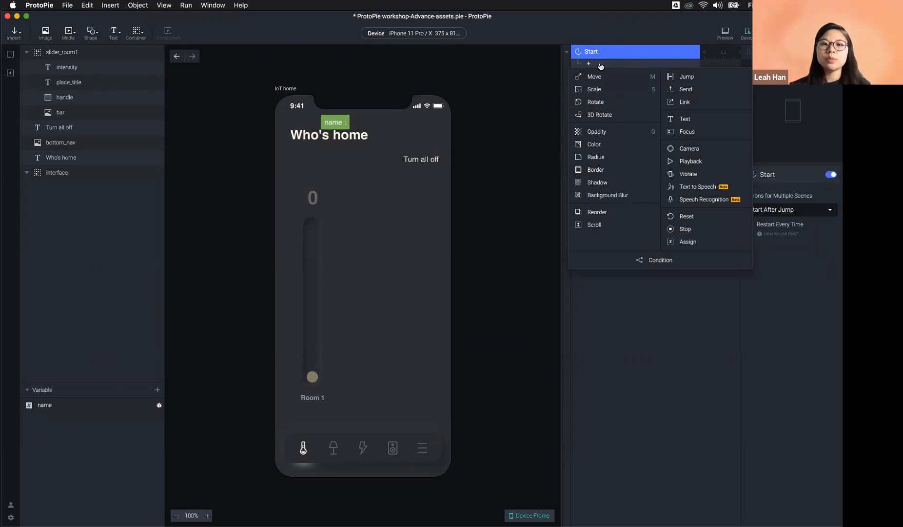
# Step: Add a Text response under Start and point it at the Who's home layer
pyautogui.click(690, 118)
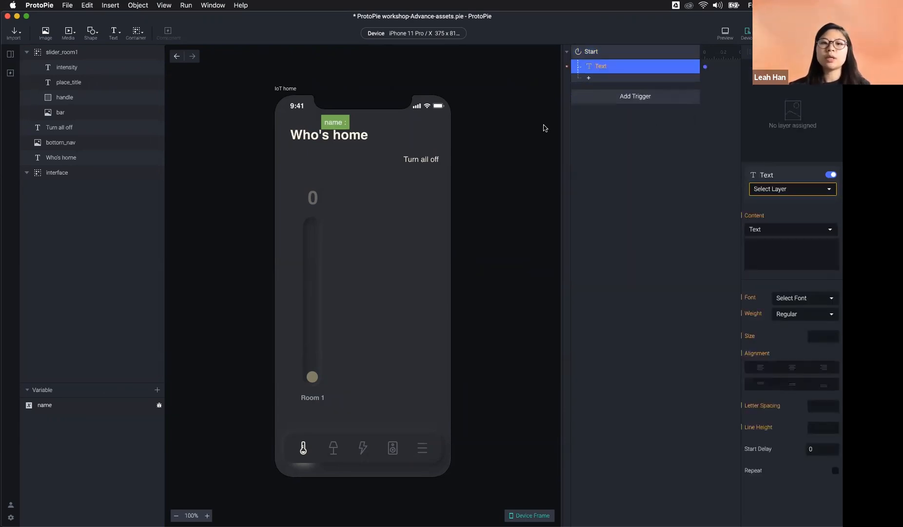
pyautogui.click(336, 143)
pyautogui.doubleClick(336, 143)
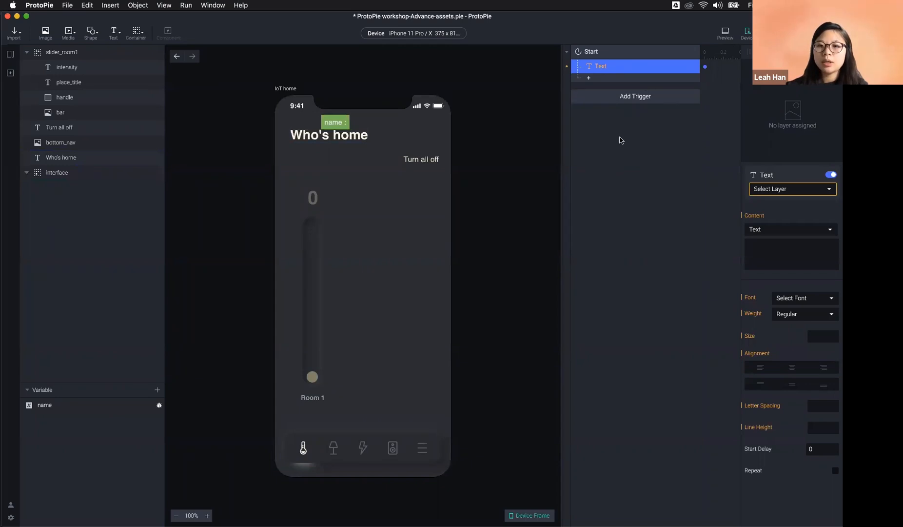
pyautogui.click(41, 158)
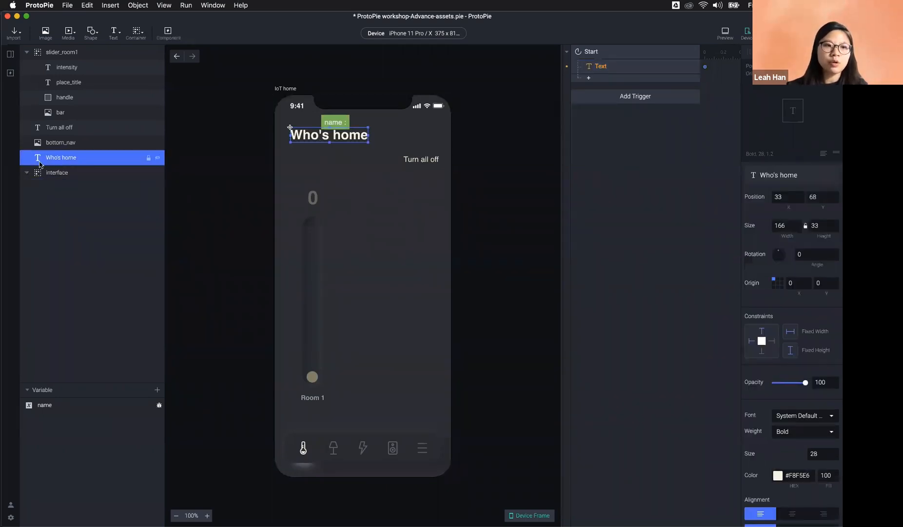
pyautogui.click(609, 68)
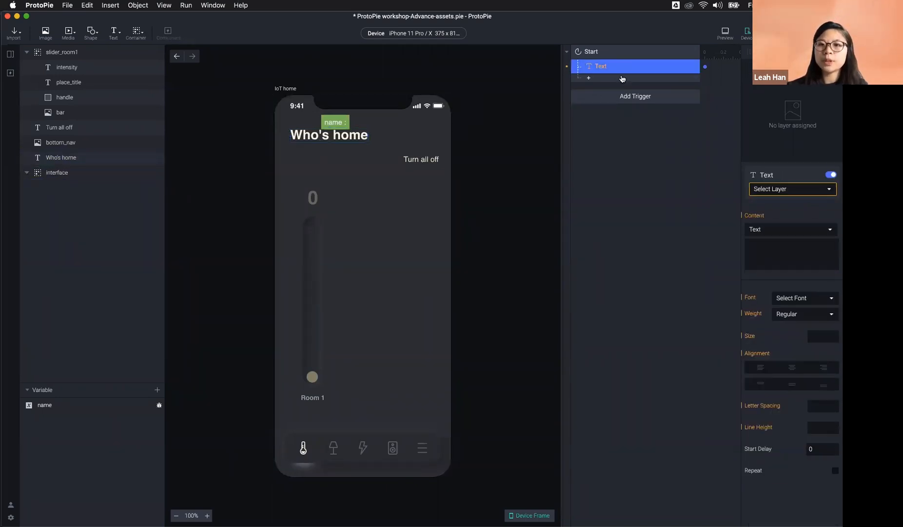
pyautogui.click(807, 193)
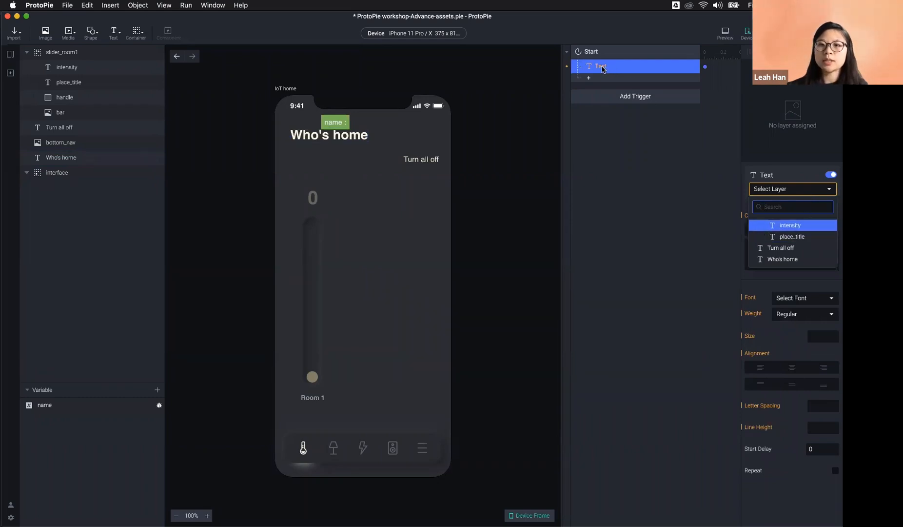
pyautogui.click(812, 259)
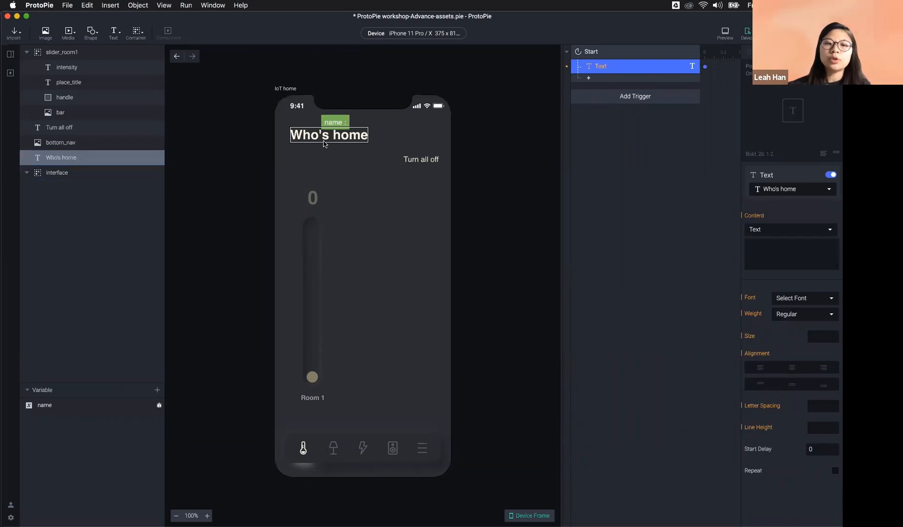
# Step: Switch the Text response's content type to Formula
pyautogui.click(764, 252)
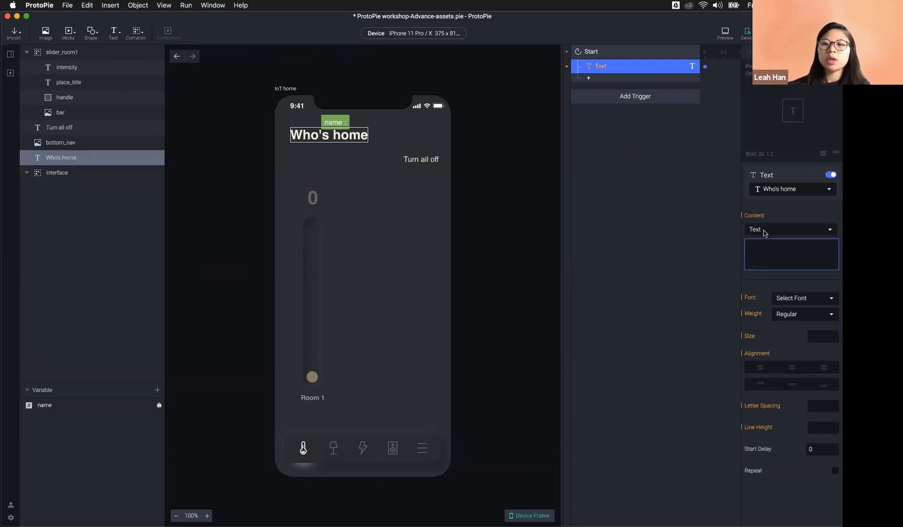
pyautogui.click(768, 233)
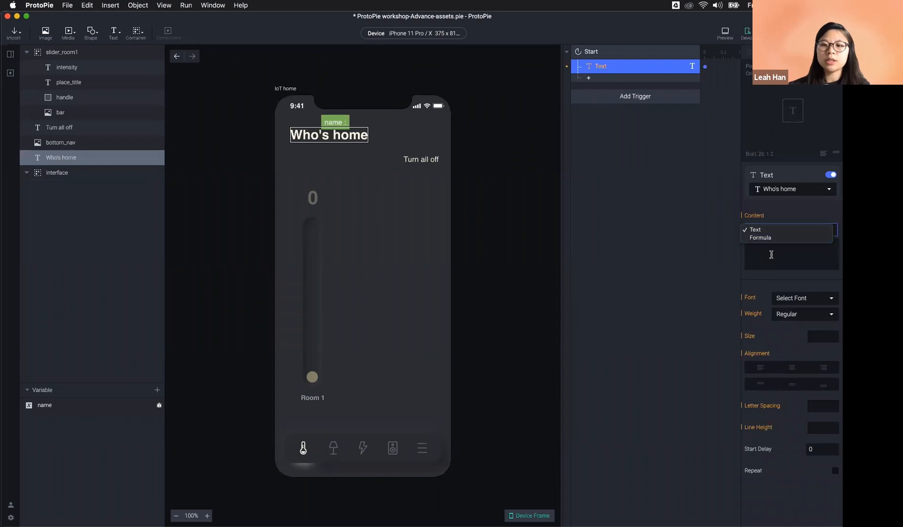
pyautogui.click(771, 254)
pyautogui.write('ds')
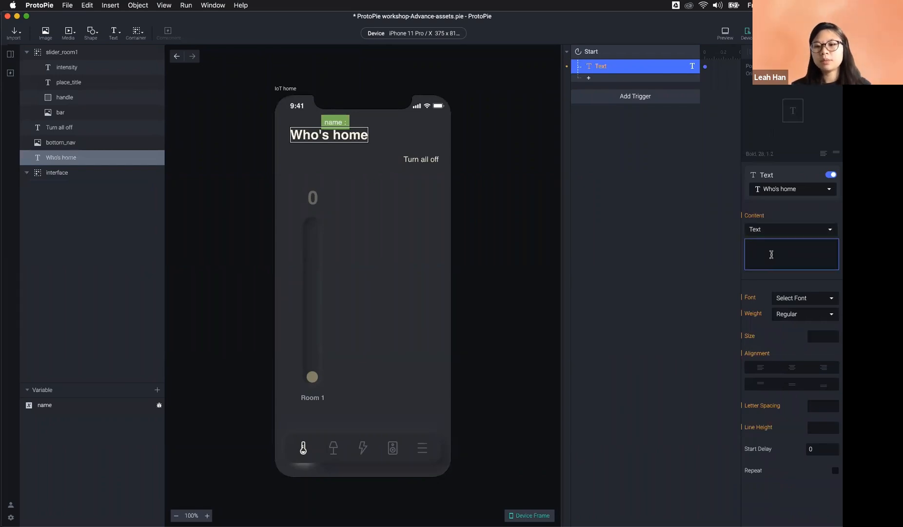
pyautogui.click(786, 231)
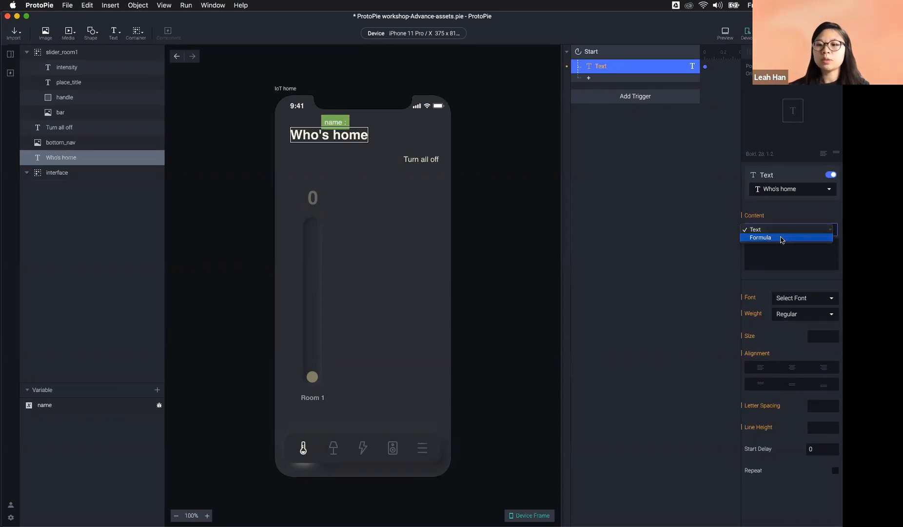
pyautogui.click(782, 239)
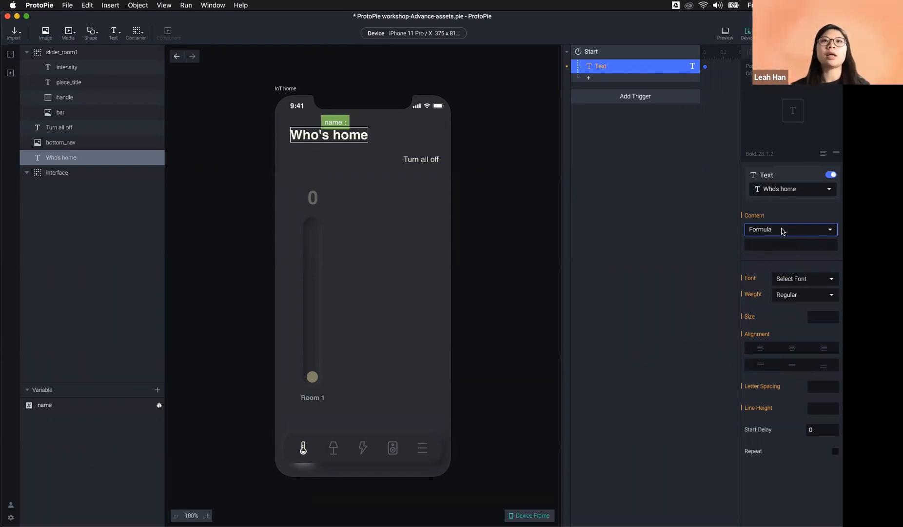
# Step: Enter the formula 'name' so the Who's home heading displays the name variable
pyautogui.click(780, 243)
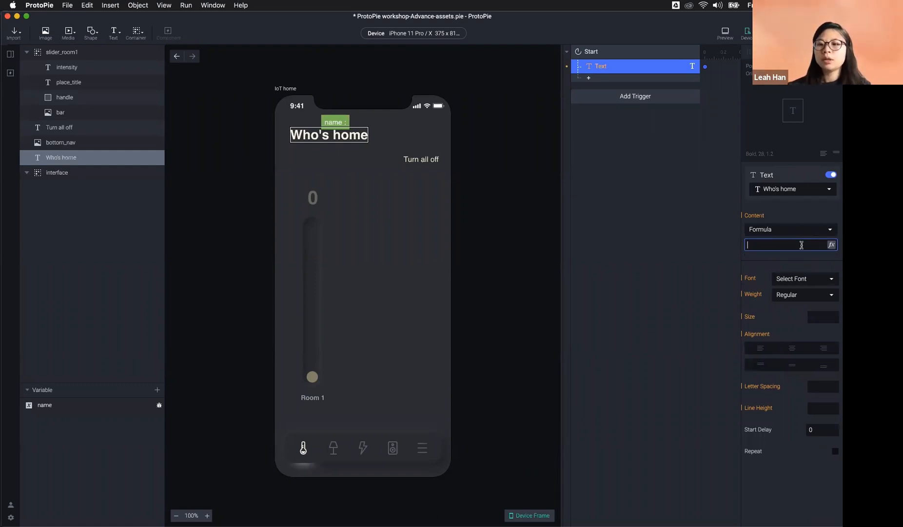
pyautogui.click(832, 245)
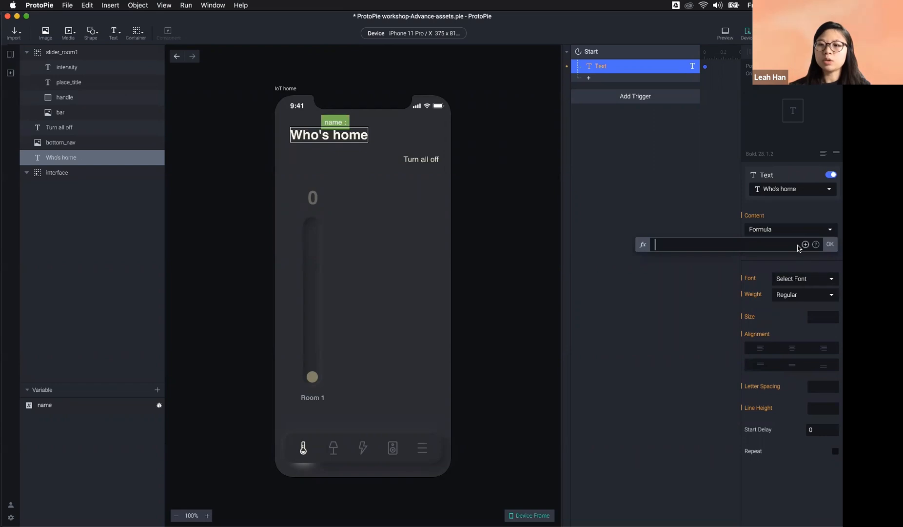
pyautogui.click(772, 216)
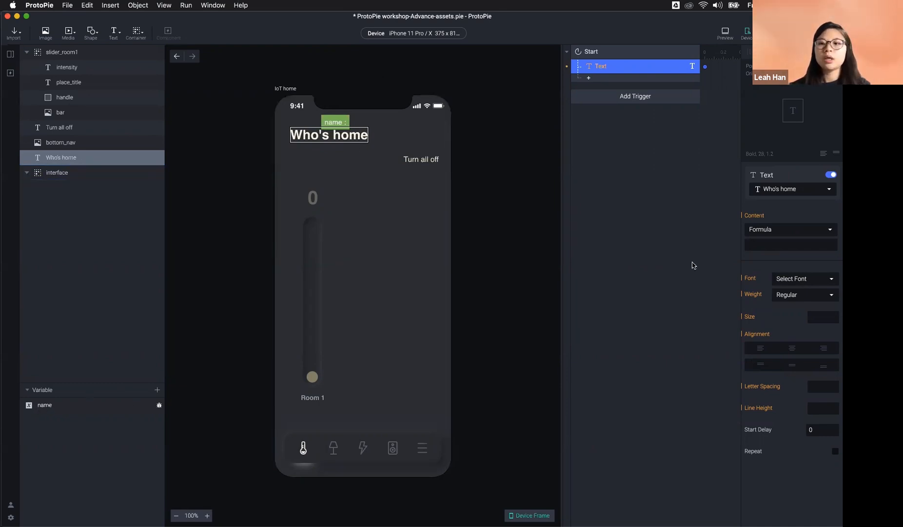
pyautogui.click(828, 240)
pyautogui.click(832, 245)
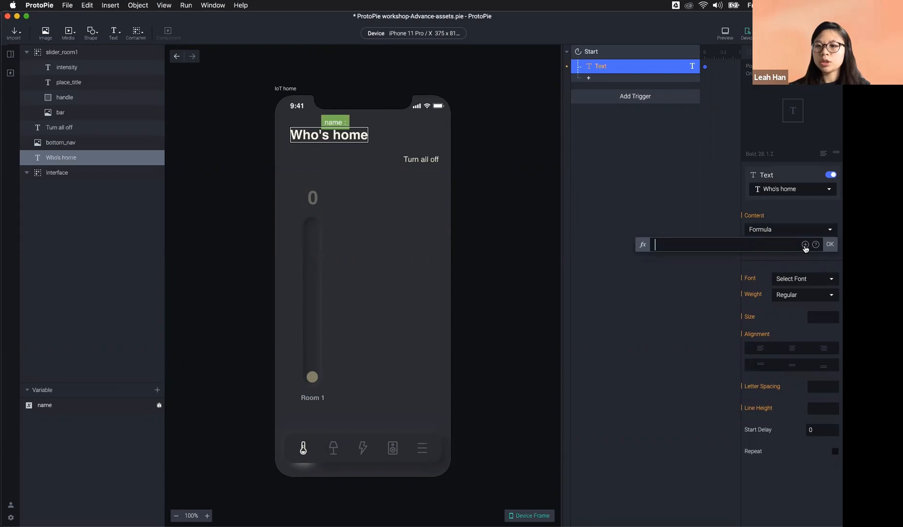
pyautogui.write('name')
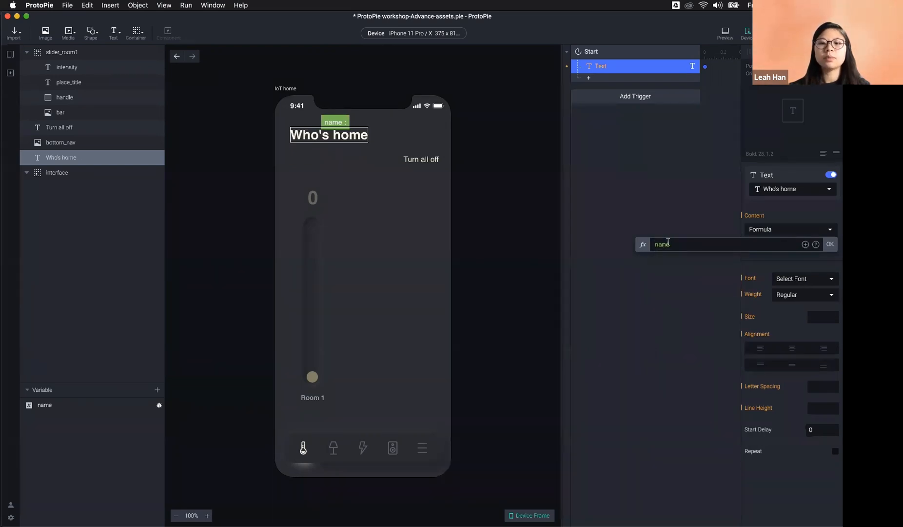
pyautogui.click(830, 244)
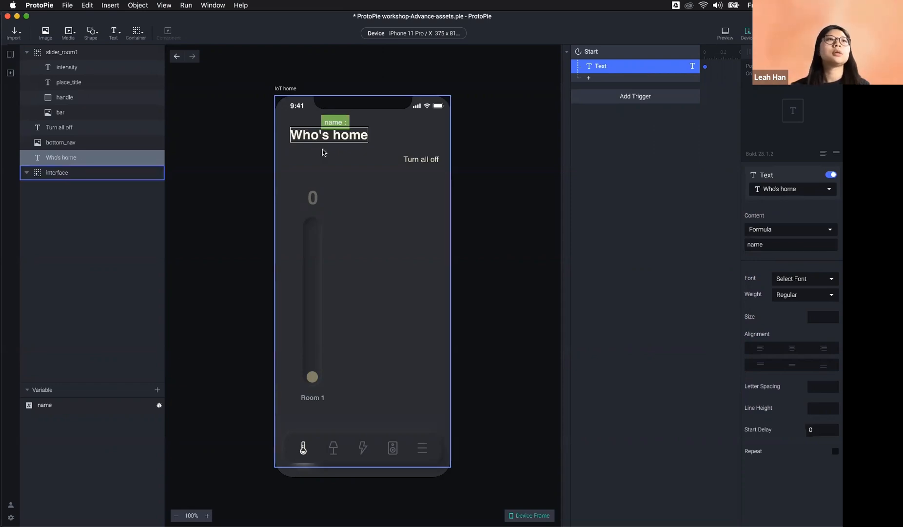
pyautogui.click(195, 151)
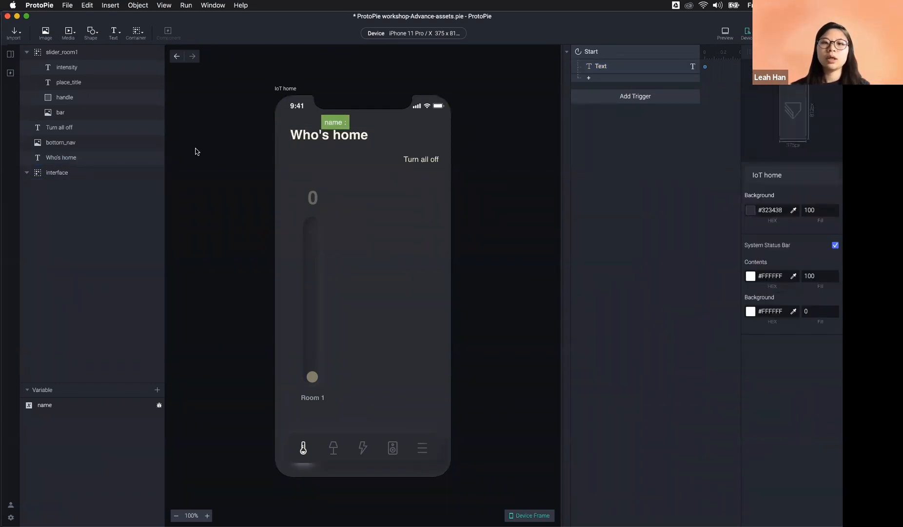
# Step: Open the Signup scene, check the sign-in button's interactions, and start a live preview
pyautogui.click(10, 54)
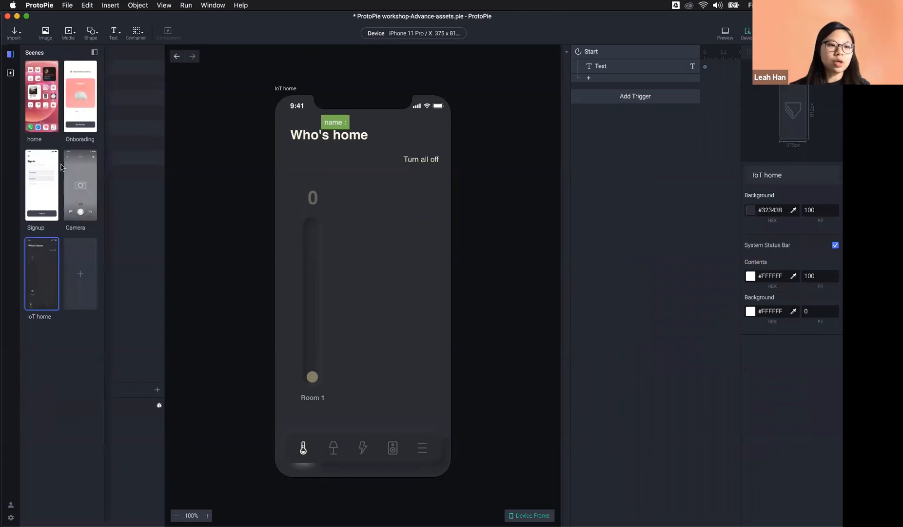
pyautogui.click(43, 187)
pyautogui.doubleClick(43, 187)
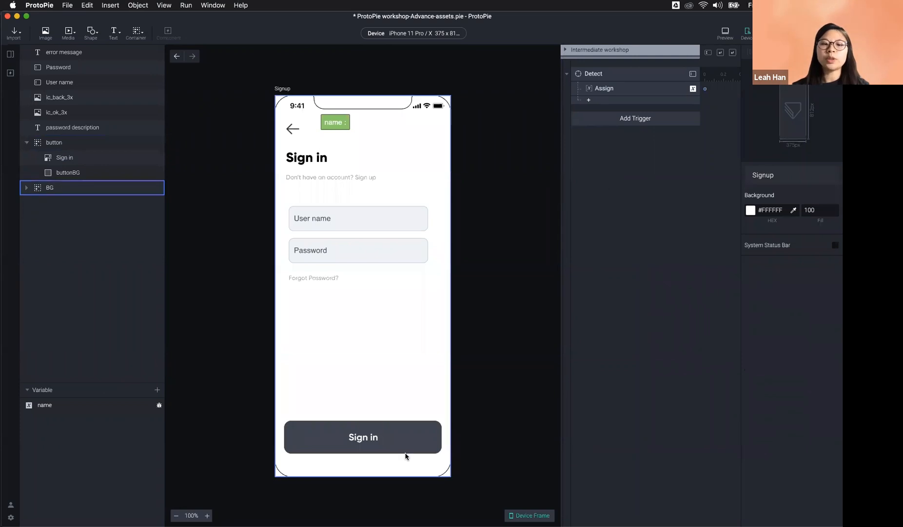
pyautogui.click(376, 443)
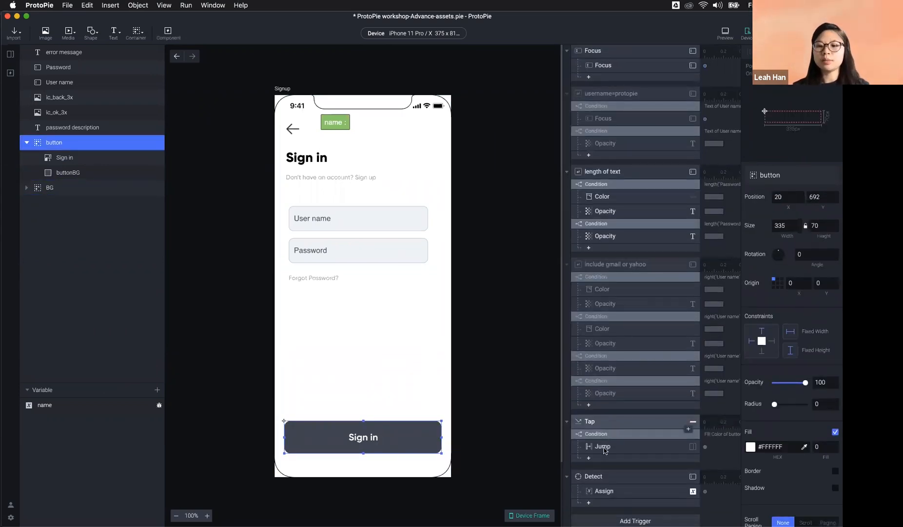
pyautogui.click(518, 345)
pyautogui.click(725, 33)
pyautogui.click(390, 204)
# Step: Sign in through the preview with a user name and password to reach the home screen
pyautogui.write('Leah')
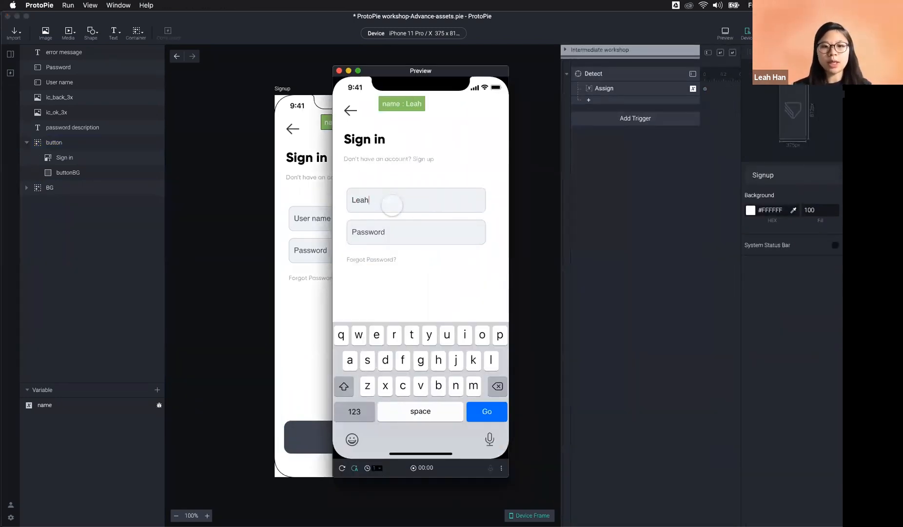
pyautogui.click(379, 227)
pyautogui.write('•••••••••••••')
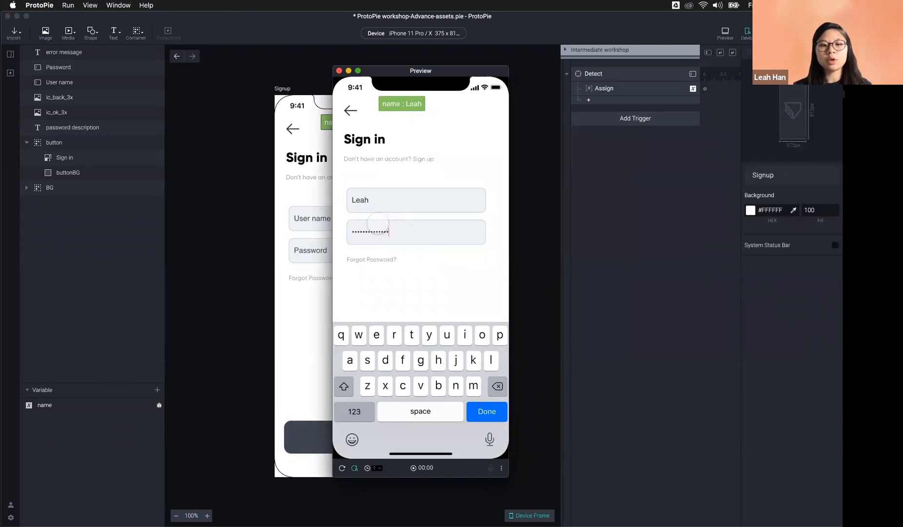
pyautogui.click(436, 288)
pyautogui.click(433, 229)
pyautogui.press('Return')
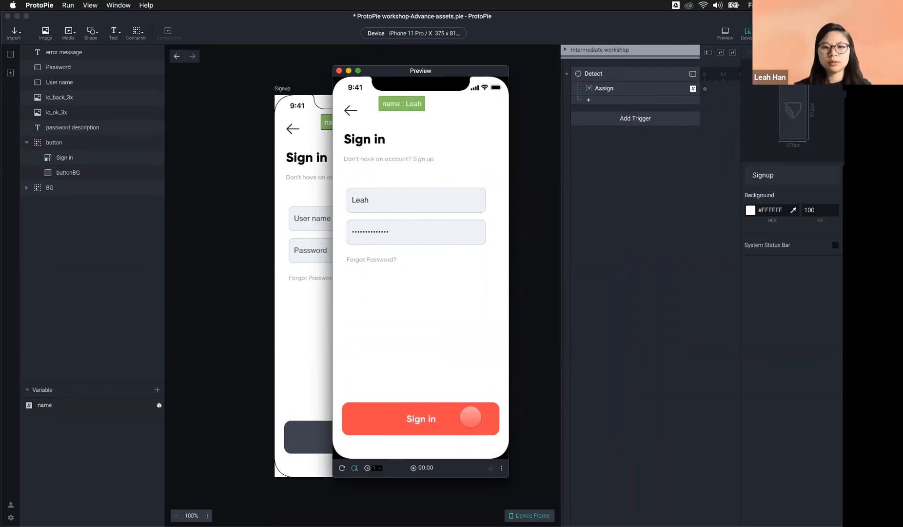
pyautogui.click(470, 418)
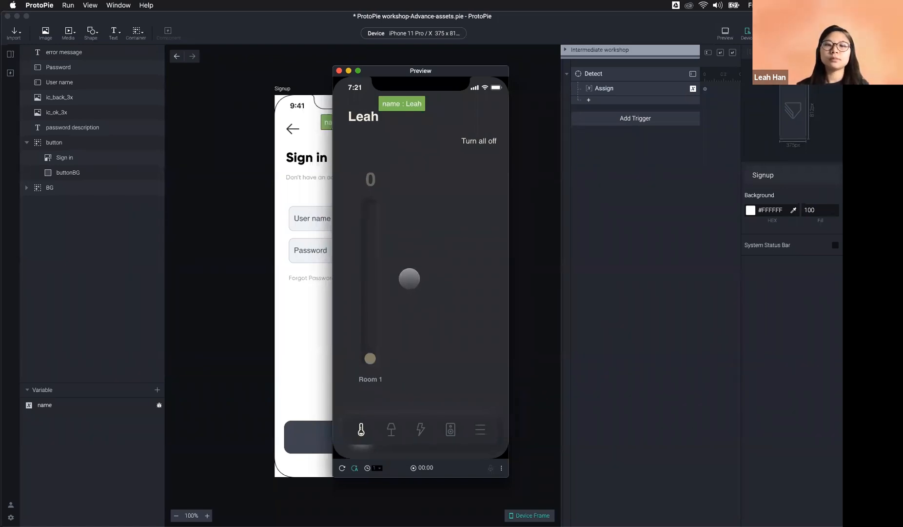
# Step: Drag the name label off the heading and move the preview window aside
pyautogui.moveTo(401, 108); pyautogui.dragTo(439, 230)
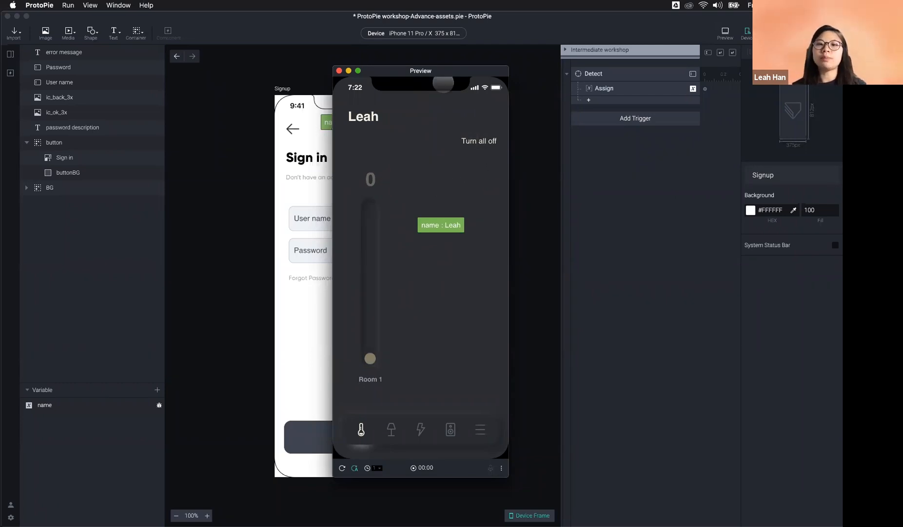
pyautogui.moveTo(443, 74); pyautogui.dragTo(760, 146)
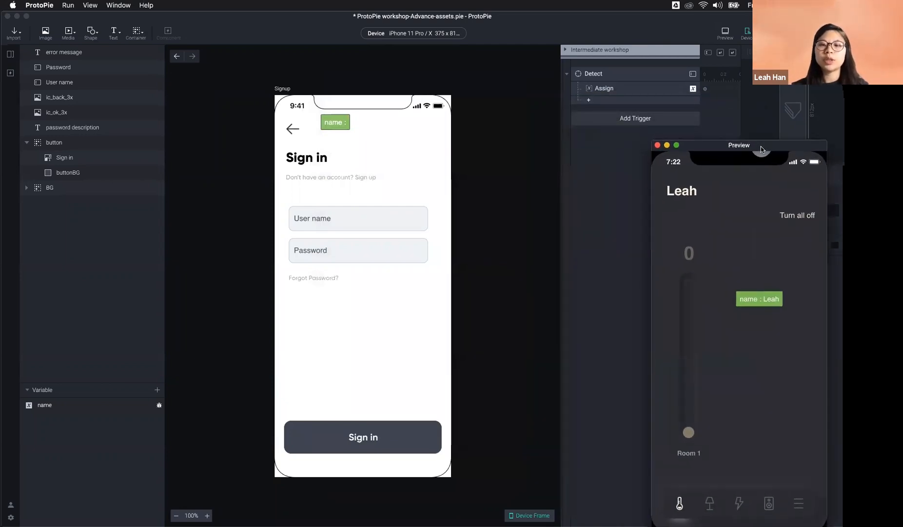
pyautogui.click(591, 80)
# Step: Confirm the Detect trigger's Assign response uses 'User name'.text, then reopen the IoT home scene
pyautogui.click(591, 76)
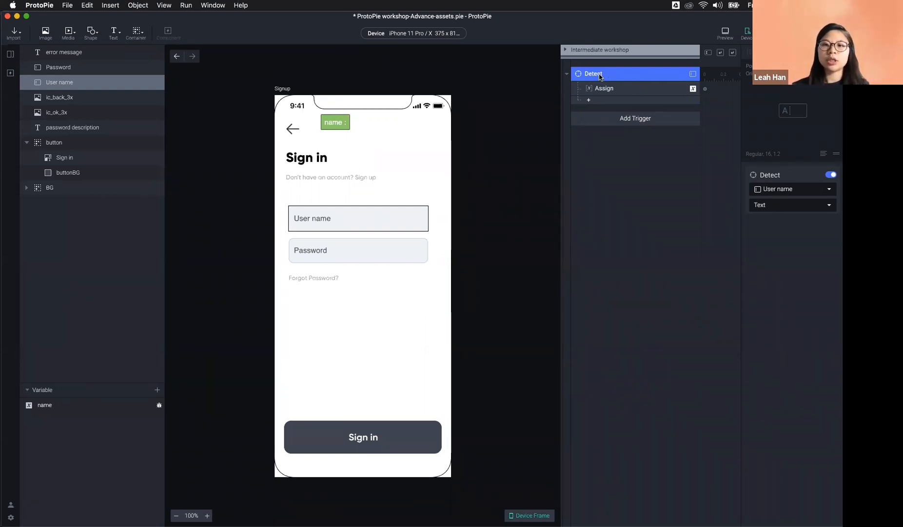
pyautogui.click(611, 91)
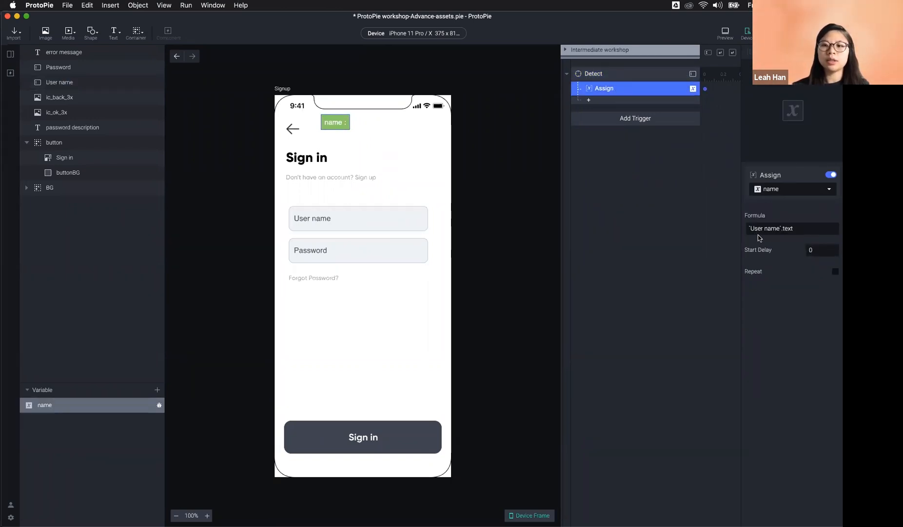
pyautogui.click(312, 220)
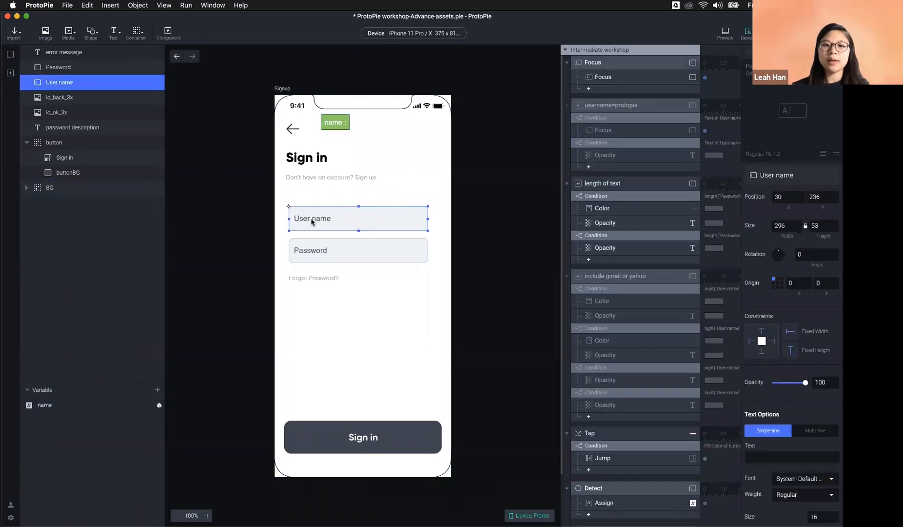
pyautogui.scroll(-4, 633, 436)
pyautogui.click(606, 333)
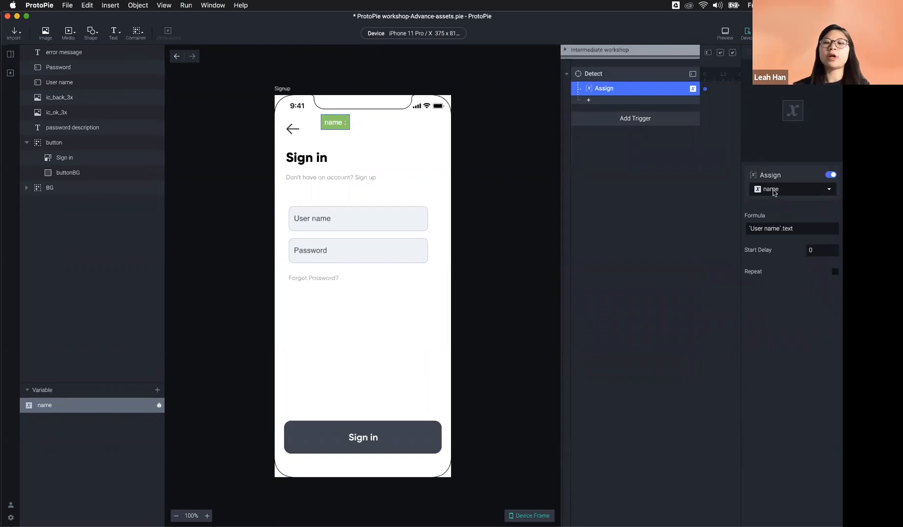
pyautogui.click(11, 58)
pyautogui.doubleClick(39, 268)
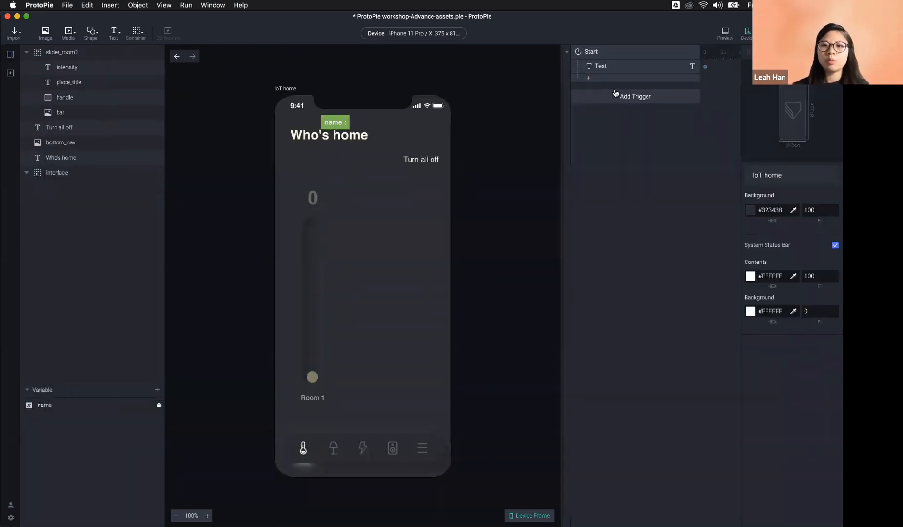
# Step: Drag the green name label off the phone beside the artboard, then reselect the Start trigger's Text response
pyautogui.click(607, 55)
pyautogui.click(608, 66)
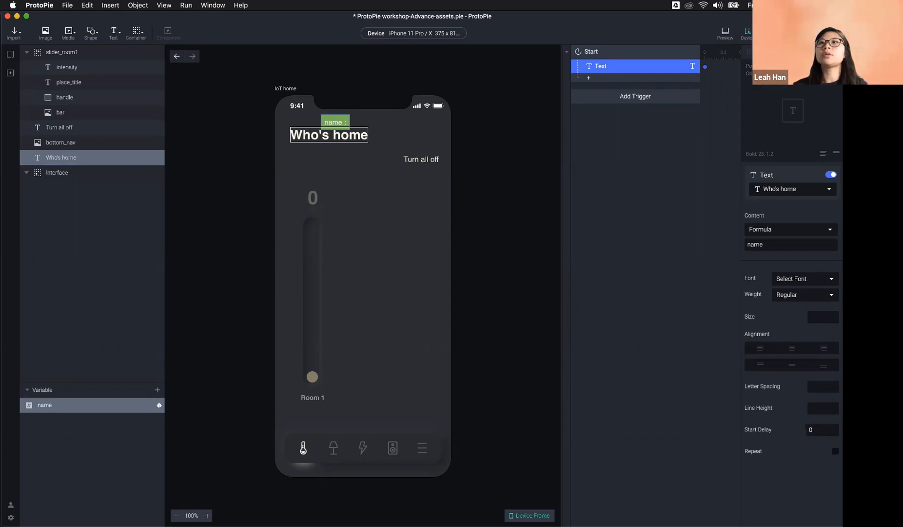
pyautogui.moveTo(320, 114); pyautogui.dragTo(497, 87)
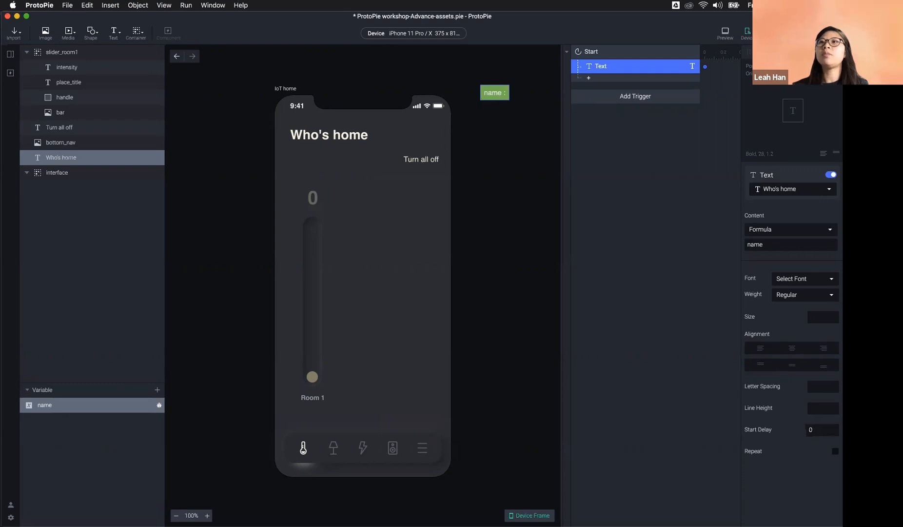
pyautogui.click(207, 139)
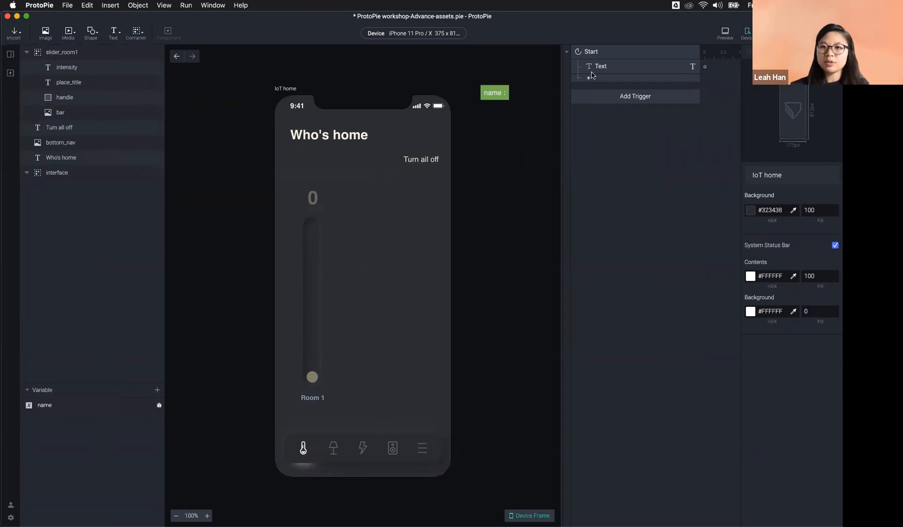
pyautogui.click(609, 66)
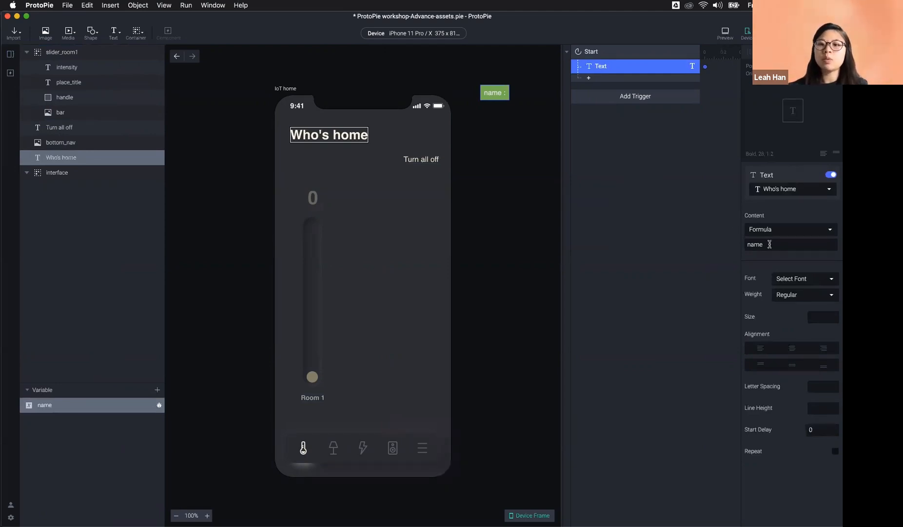
# Step: Change the Who's home heading's content formula to name+"'s home" and confirm it
pyautogui.click(745, 245)
pyautogui.click(736, 243)
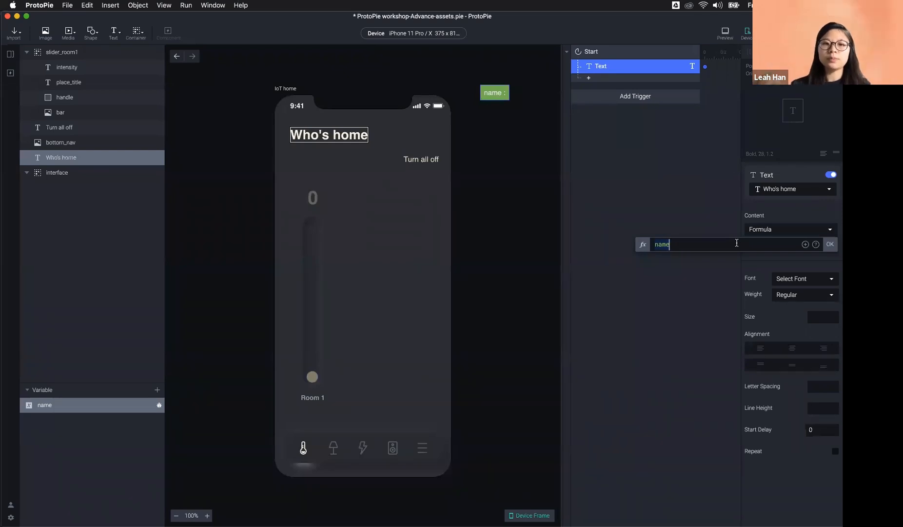
pyautogui.click(659, 134)
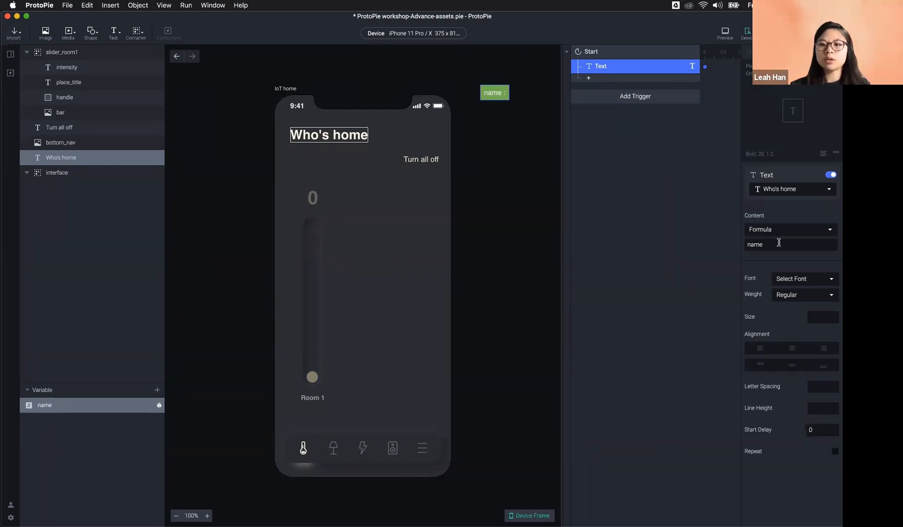
pyautogui.click(830, 247)
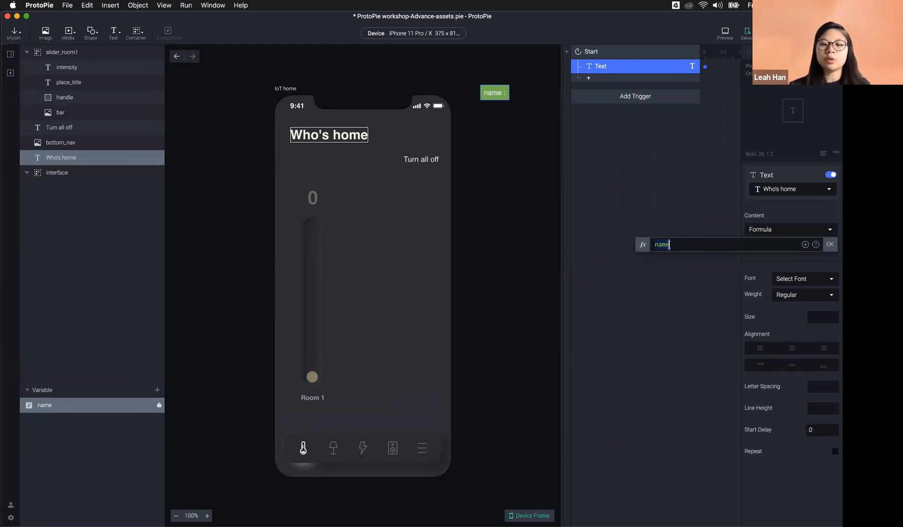
pyautogui.write('+')
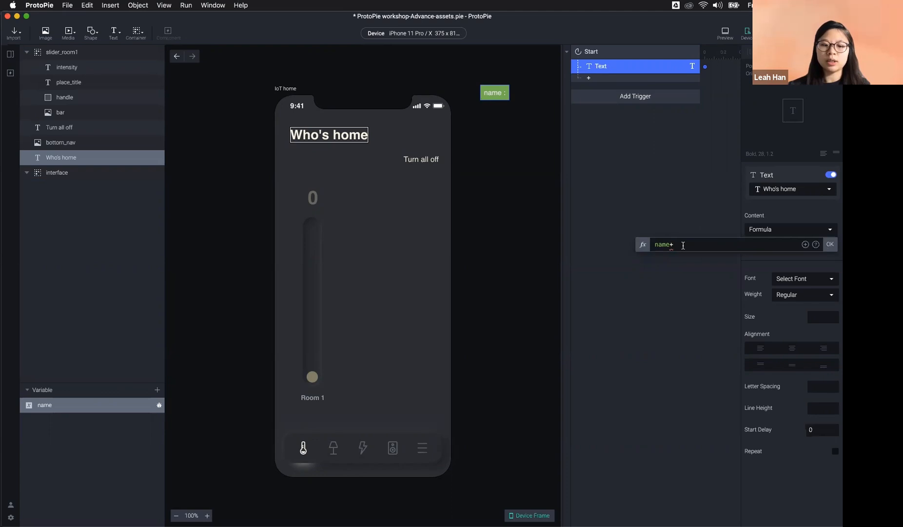
pyautogui.write('""')
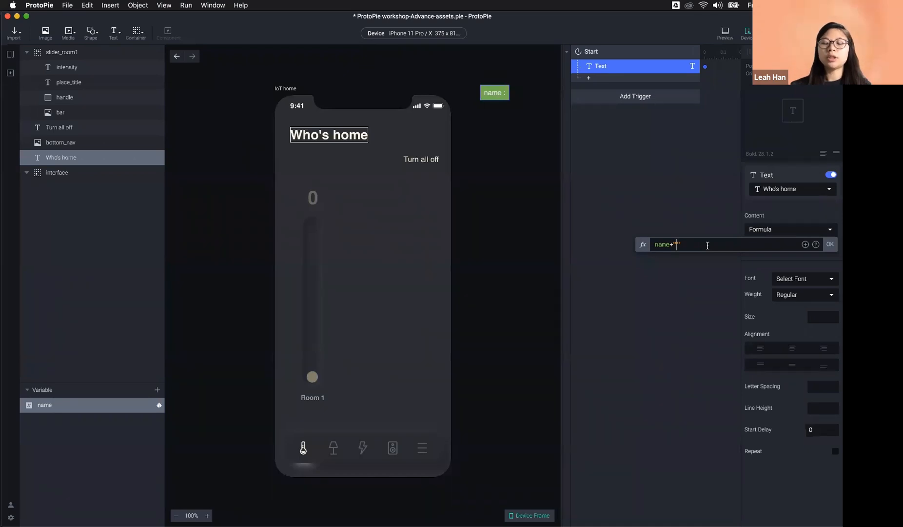
pyautogui.write("'s")
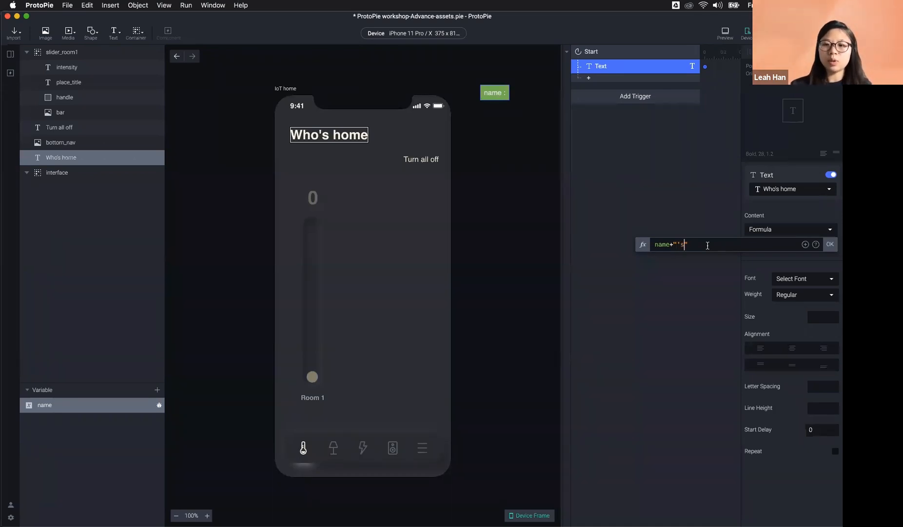
pyautogui.write(' home')
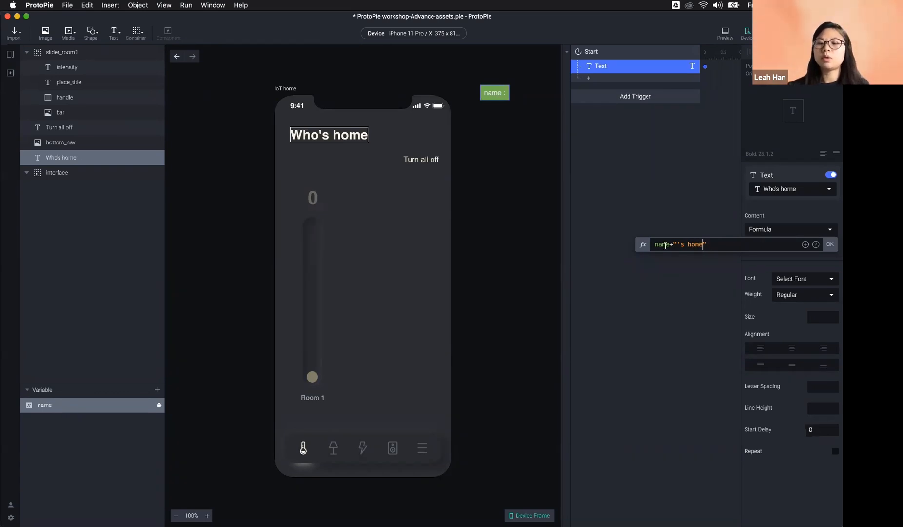
pyautogui.click(718, 243)
pyautogui.moveTo(654, 244); pyautogui.dragTo(718, 244)
pyautogui.click(718, 244)
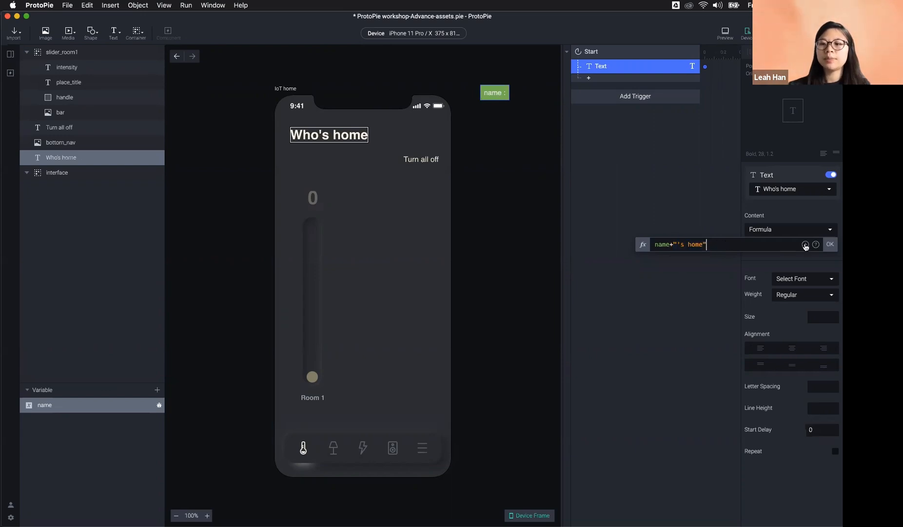
pyautogui.click(830, 244)
# Step: Deselect everything, show the scene list, and switch to the Signup scene
pyautogui.click(689, 255)
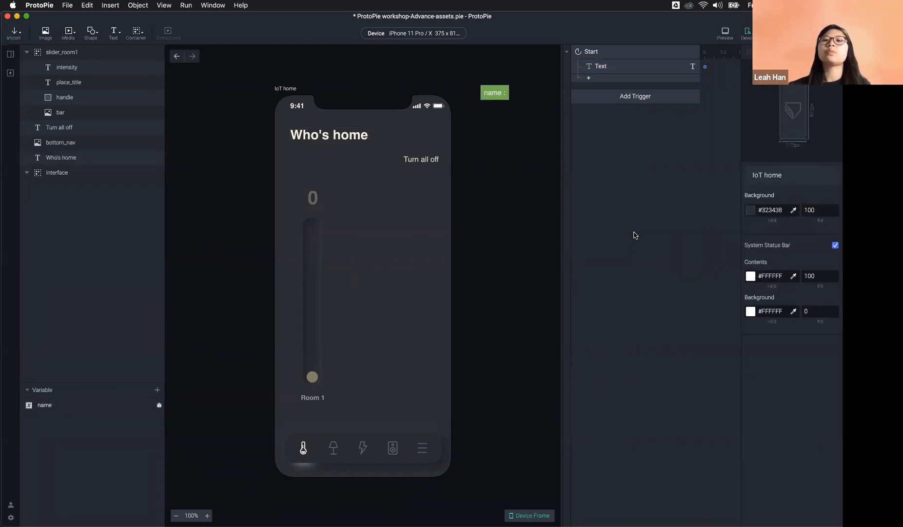
pyautogui.click(10, 54)
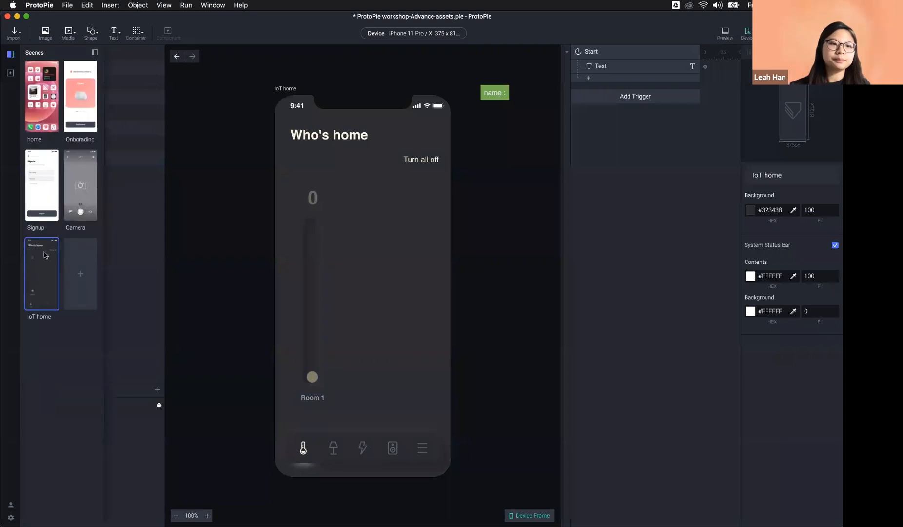
pyautogui.click(38, 195)
# Step: Preview the Signup scene, sign in with a user name and password, check the heading, then close the preview
pyautogui.click(725, 33)
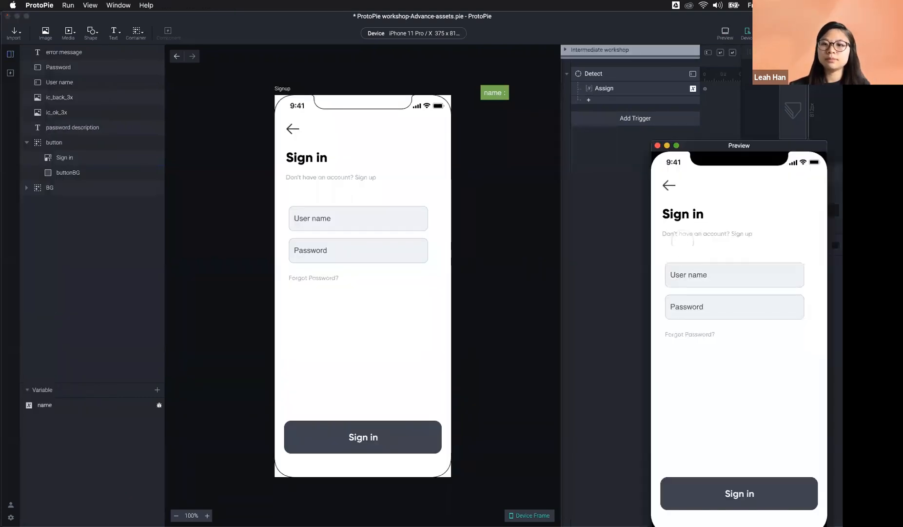
pyautogui.click(696, 274)
pyautogui.write('Gina')
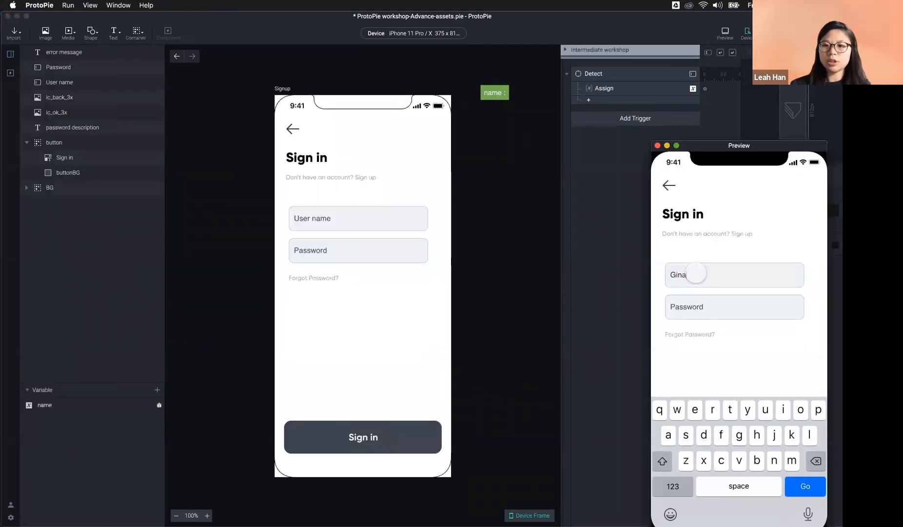
pyautogui.click(680, 308)
pyautogui.write('1234567890')
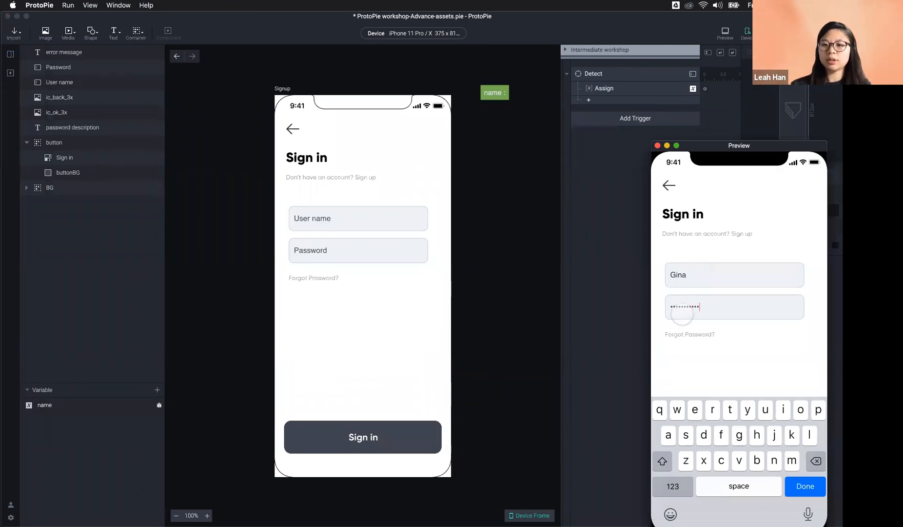
pyautogui.press('Return')
pyautogui.click(781, 502)
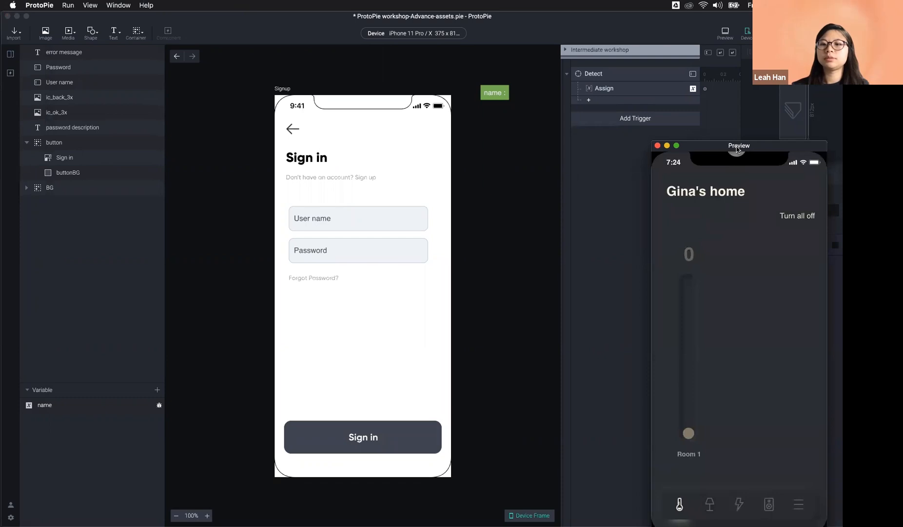
pyautogui.moveTo(737, 146); pyautogui.dragTo(599, 125)
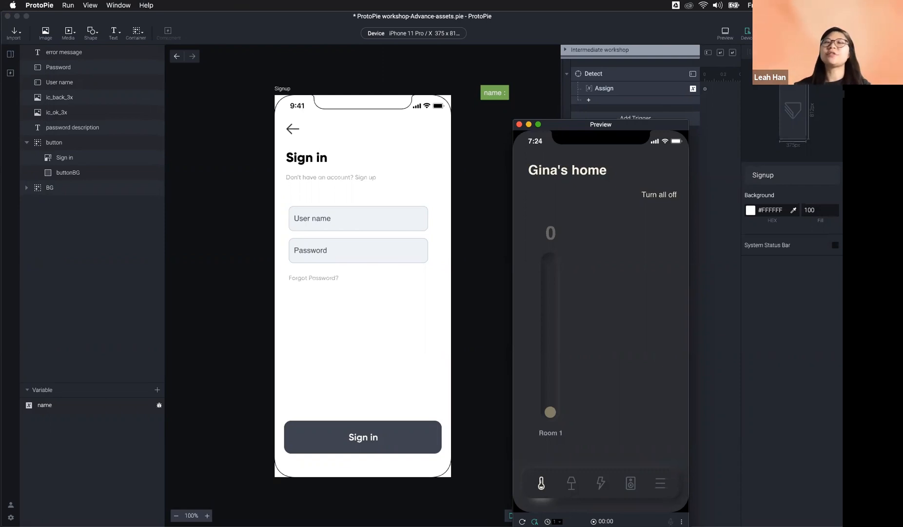
pyautogui.click(519, 125)
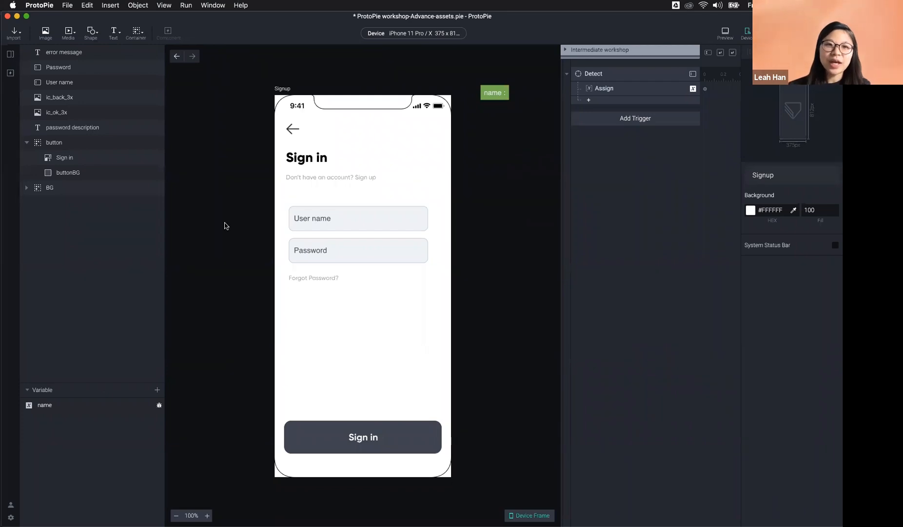
# Step: Show the scene thumbnails in the left sidebar while Signup stays open
pyautogui.click(9, 54)
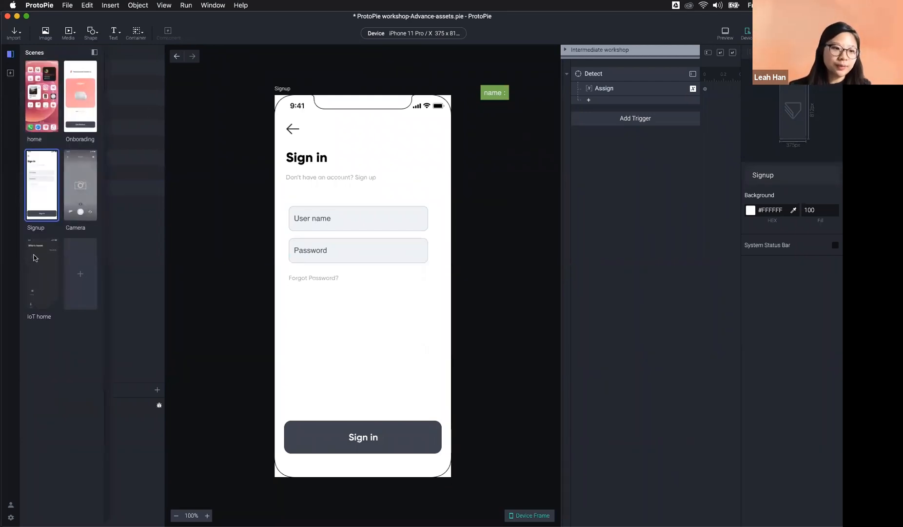
# Step: Switch to the IoT home scene and inspect the slider's handle and bar layers, ending on the handle
pyautogui.click(34, 263)
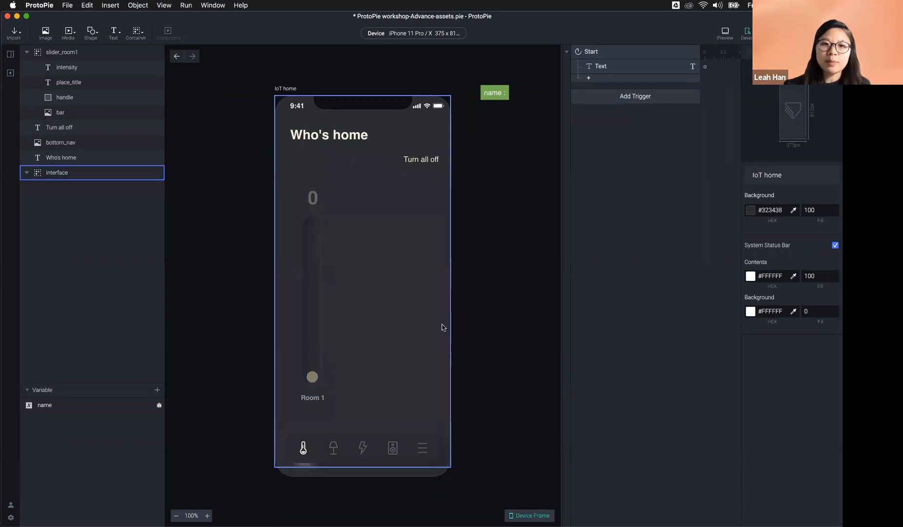
pyautogui.click(310, 376)
pyautogui.click(312, 377)
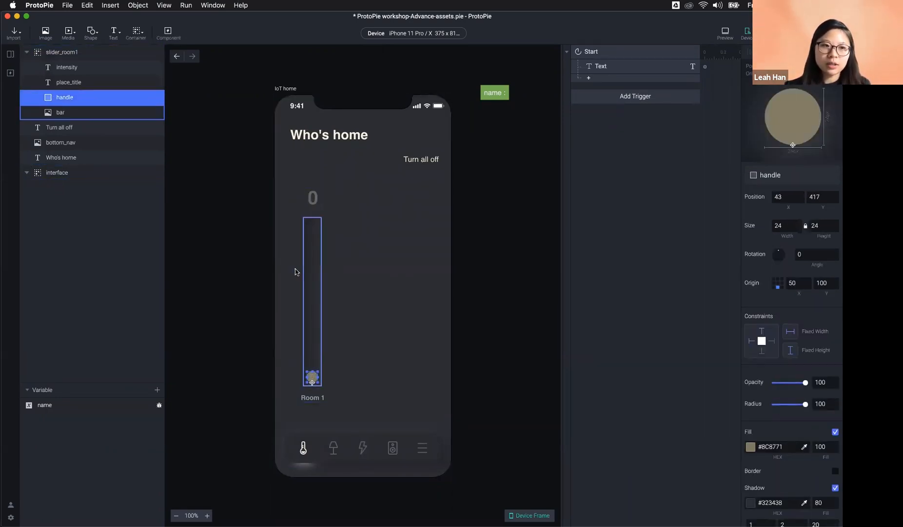
pyautogui.click(60, 53)
pyautogui.click(73, 113)
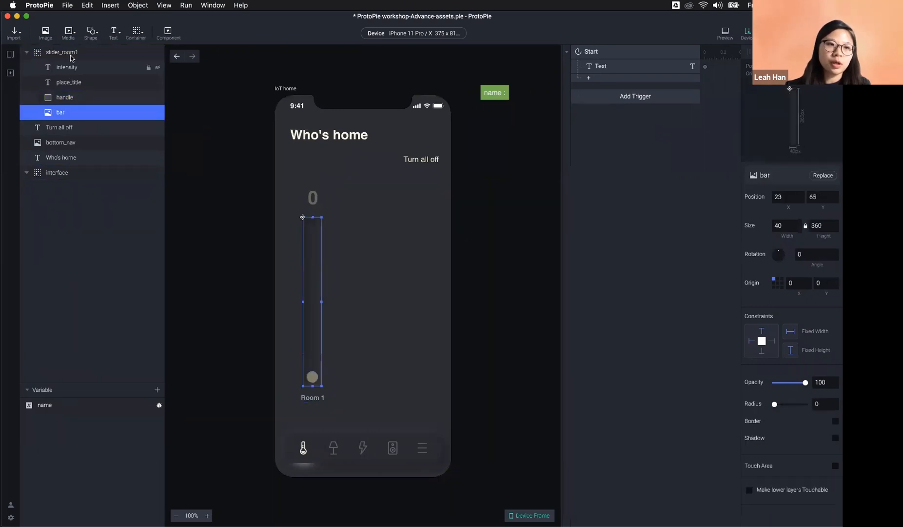
pyautogui.click(542, 359)
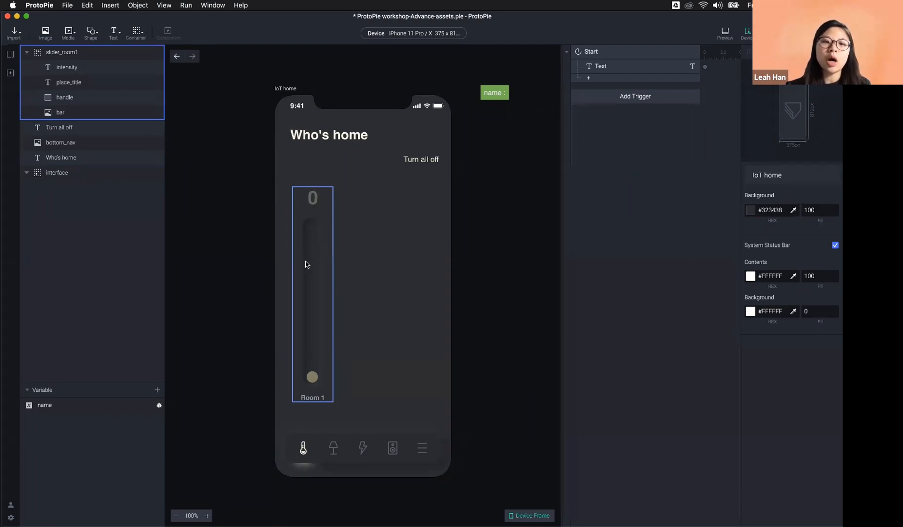
pyautogui.click(116, 377)
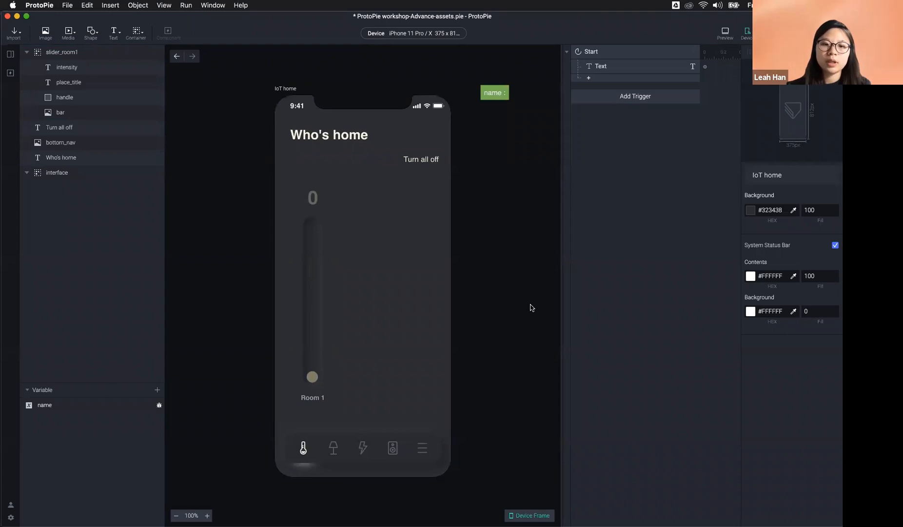
pyautogui.click(310, 380)
pyautogui.click(311, 378)
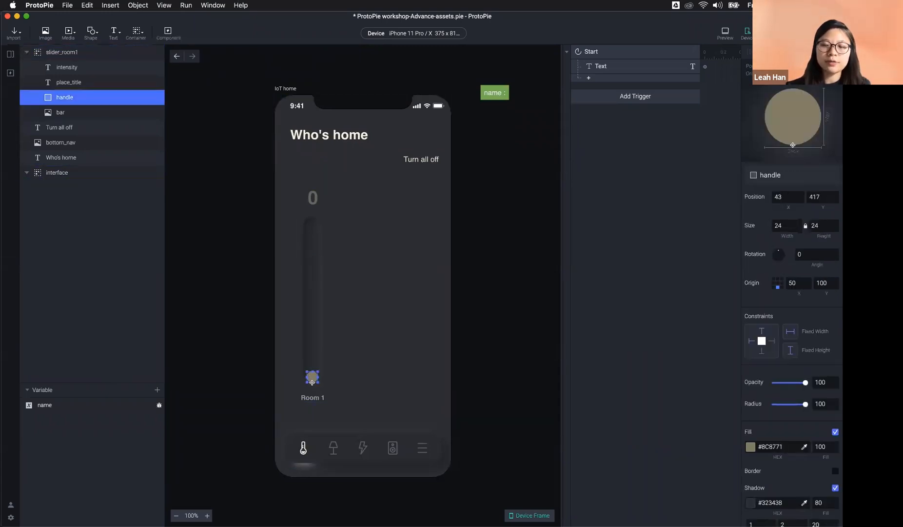
# Step: Add a Drag trigger to the handle layer holding a Scale response
pyautogui.click(623, 100)
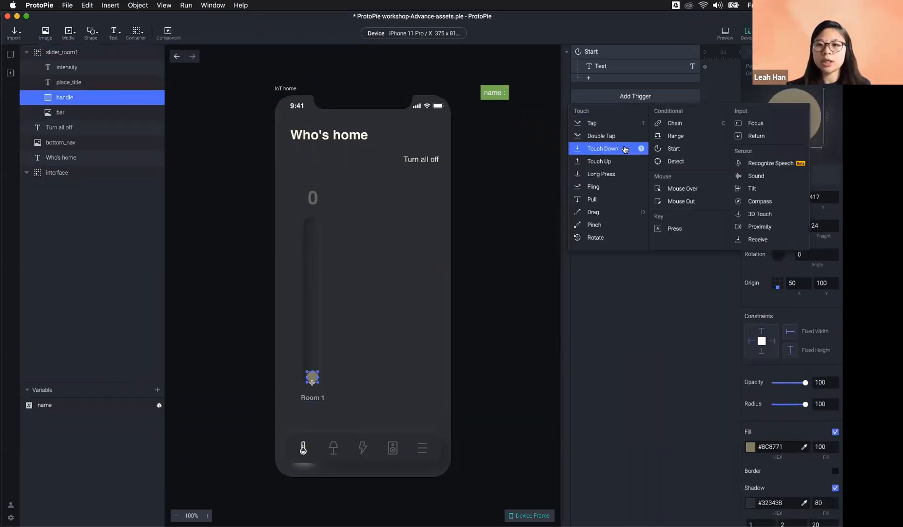
pyautogui.click(605, 213)
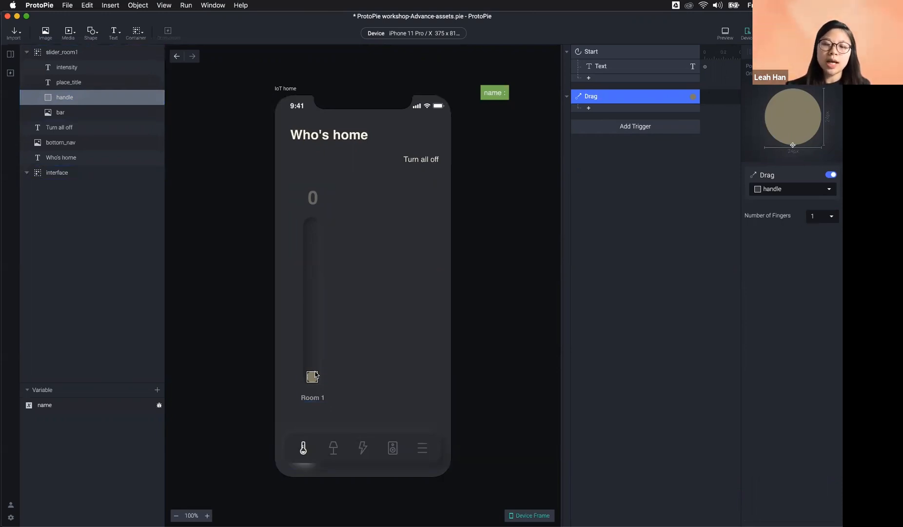
pyautogui.click(589, 108)
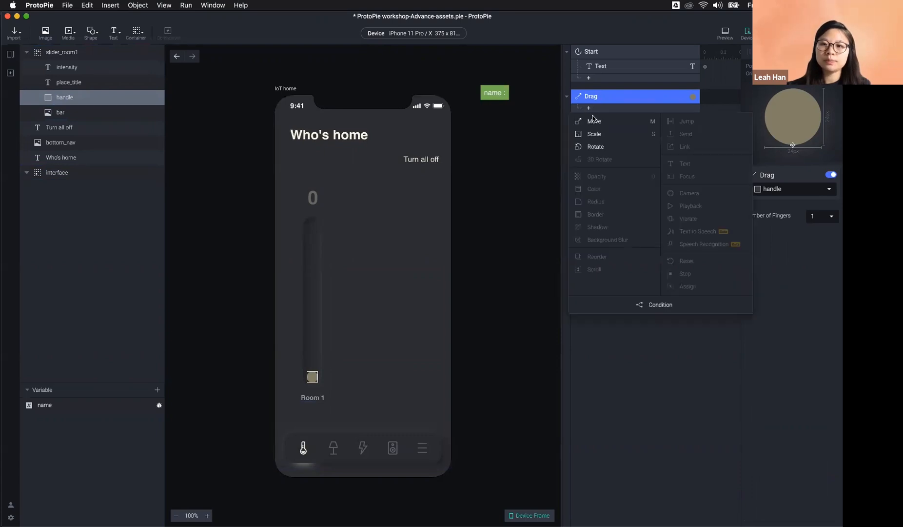
pyautogui.click(608, 139)
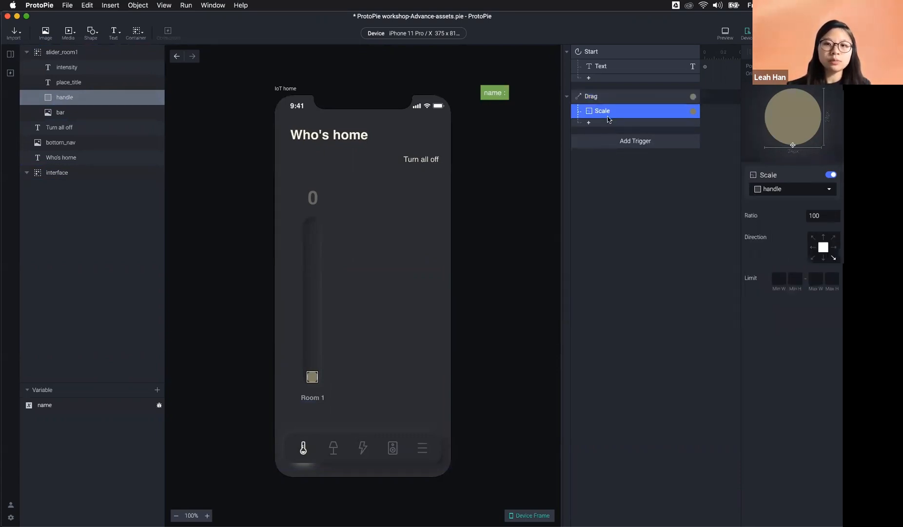
pyautogui.click(507, 245)
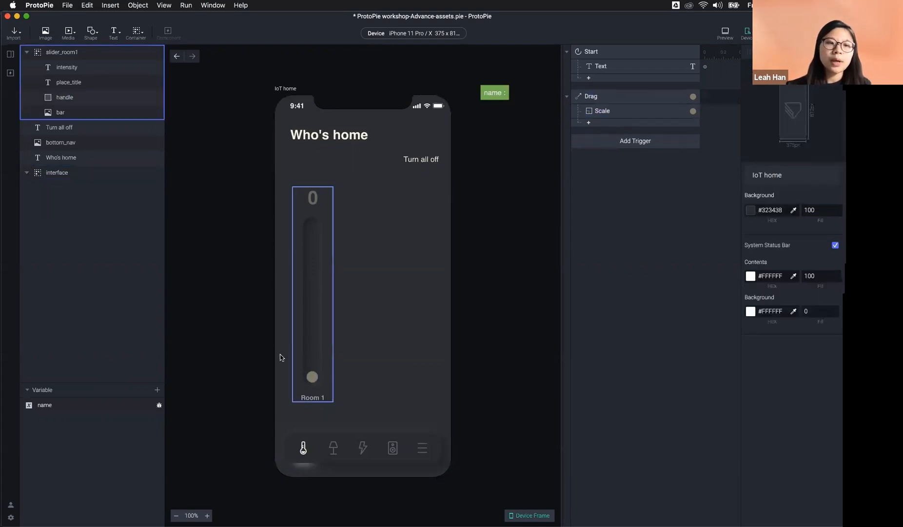
pyautogui.click(89, 97)
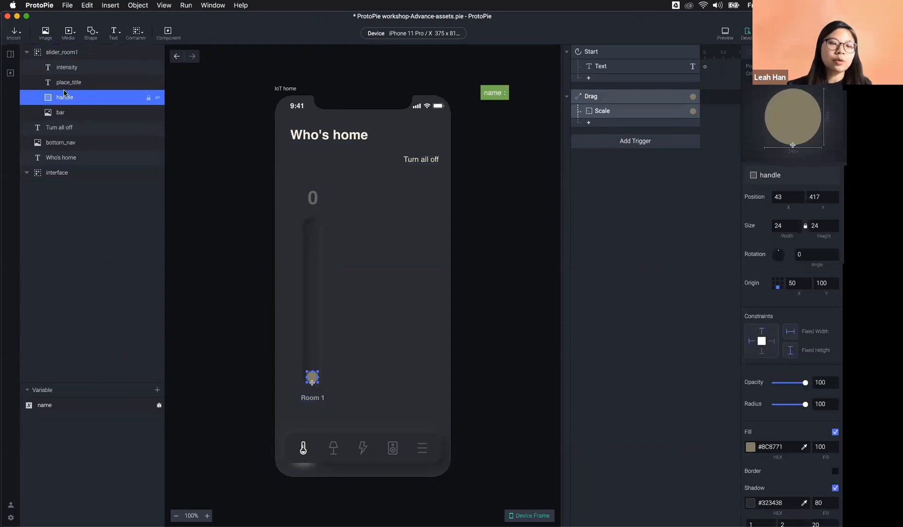
# Step: Add a practice rectangle and oval near Room 1 with their origin anchored at bottom centre
pyautogui.click(89, 37)
pyautogui.click(122, 55)
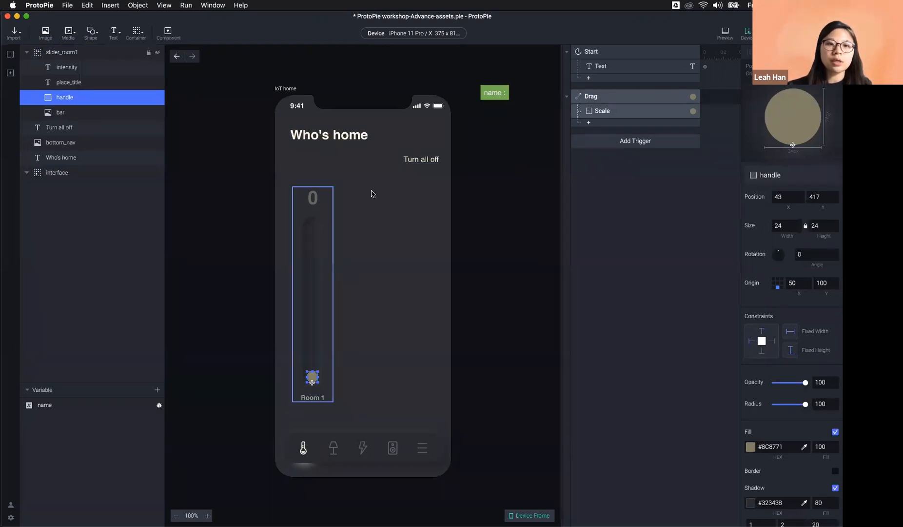
pyautogui.moveTo(48, 99); pyautogui.dragTo(34, 52)
pyautogui.moveTo(317, 205); pyautogui.dragTo(316, 268)
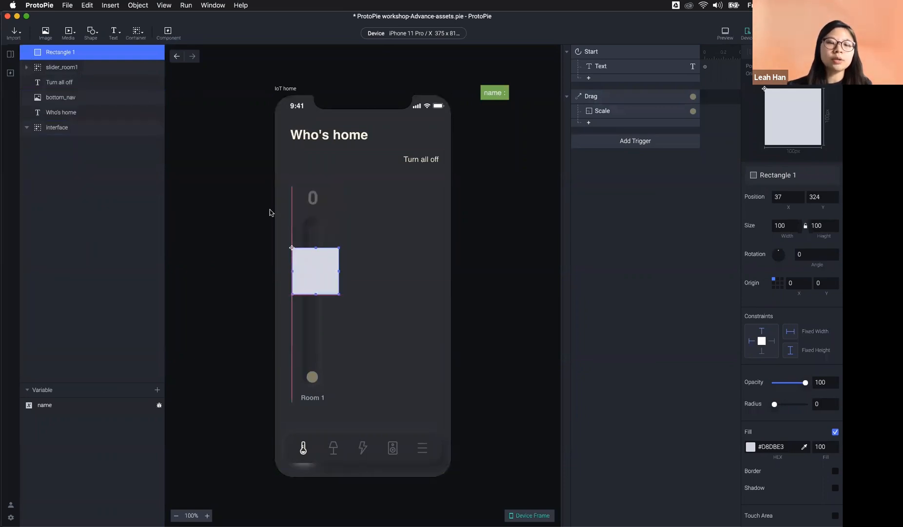
pyautogui.click(90, 34)
pyautogui.click(105, 66)
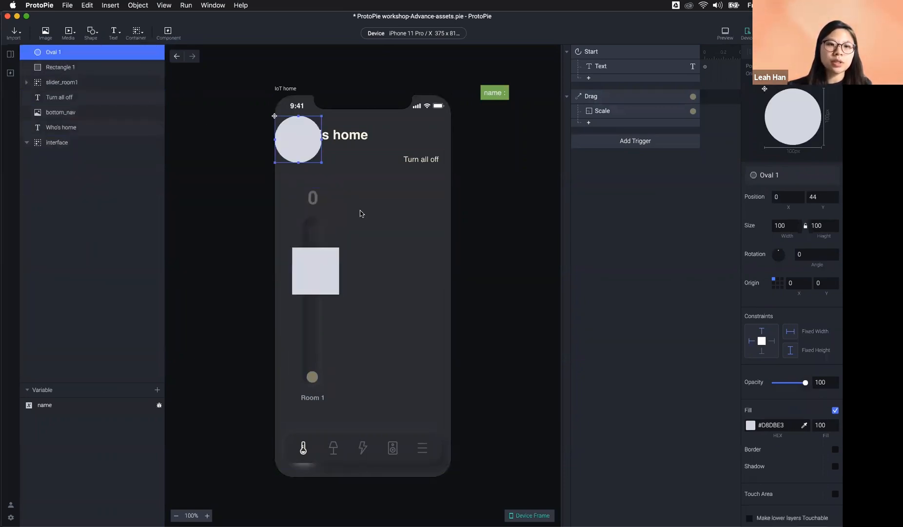
pyautogui.moveTo(283, 139); pyautogui.dragTo(385, 271)
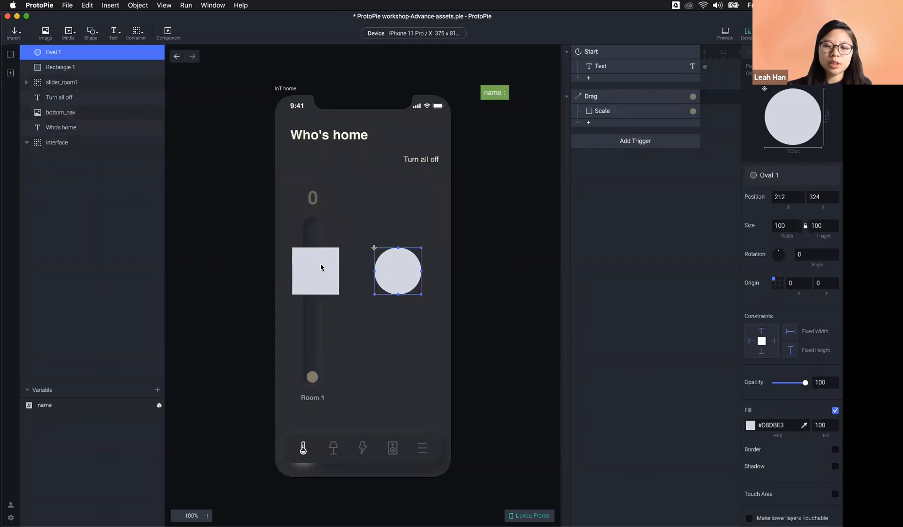
pyautogui.click(318, 264)
pyautogui.keyDown('shift'); pyautogui.click(398, 283); pyautogui.keyUp('shift')
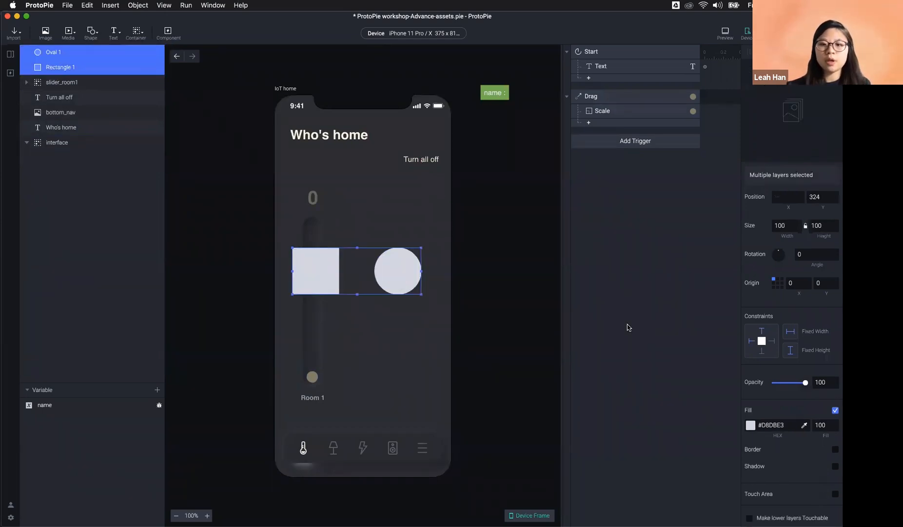
pyautogui.click(777, 286)
pyautogui.moveTo(406, 276); pyautogui.dragTo(408, 379)
# Step: Round the rectangle into a circle and stretch it and the oval upward from their bottoms
pyautogui.click(530, 363)
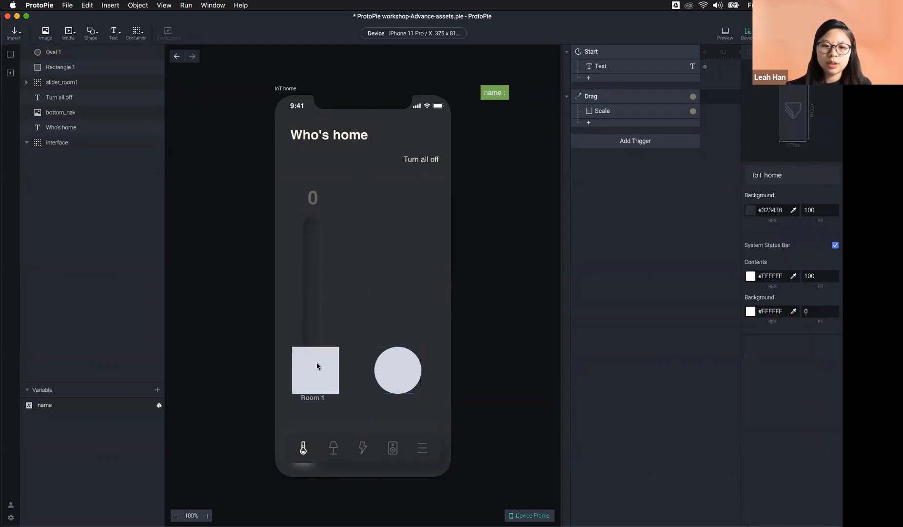
pyautogui.click(317, 364)
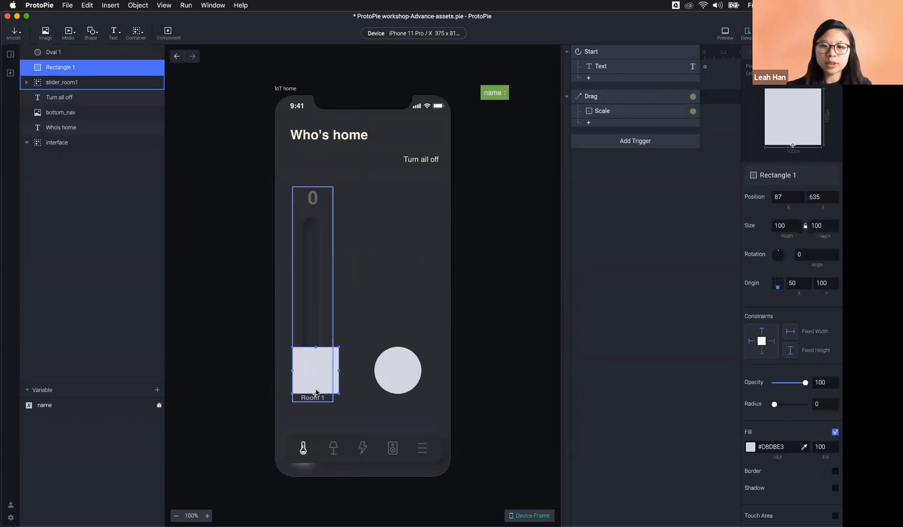
pyautogui.moveTo(775, 406); pyautogui.dragTo(807, 407)
pyautogui.click(347, 374)
pyautogui.click(312, 370)
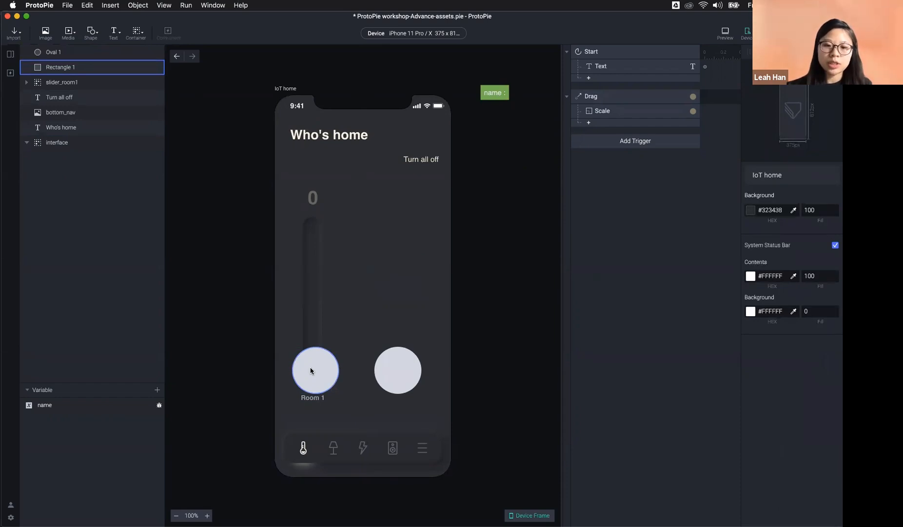
pyautogui.click(312, 370)
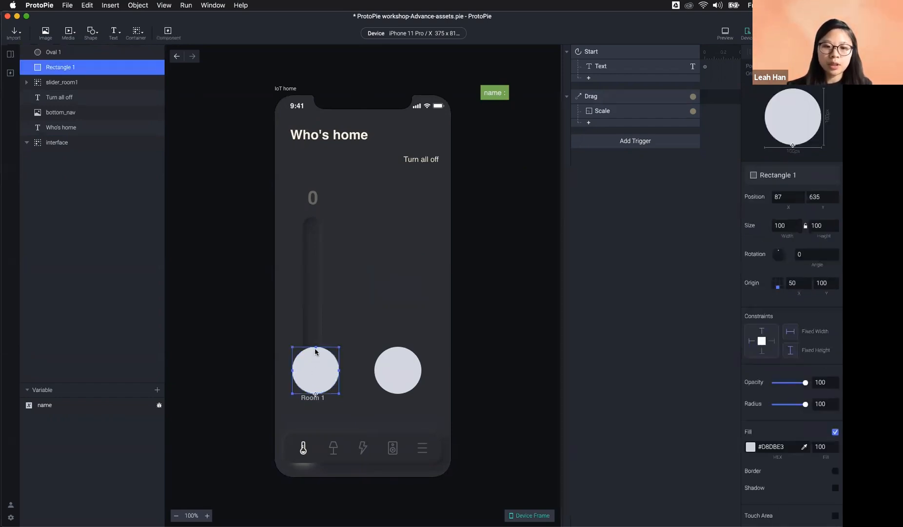
pyautogui.moveTo(316, 346); pyautogui.dragTo(312, 136)
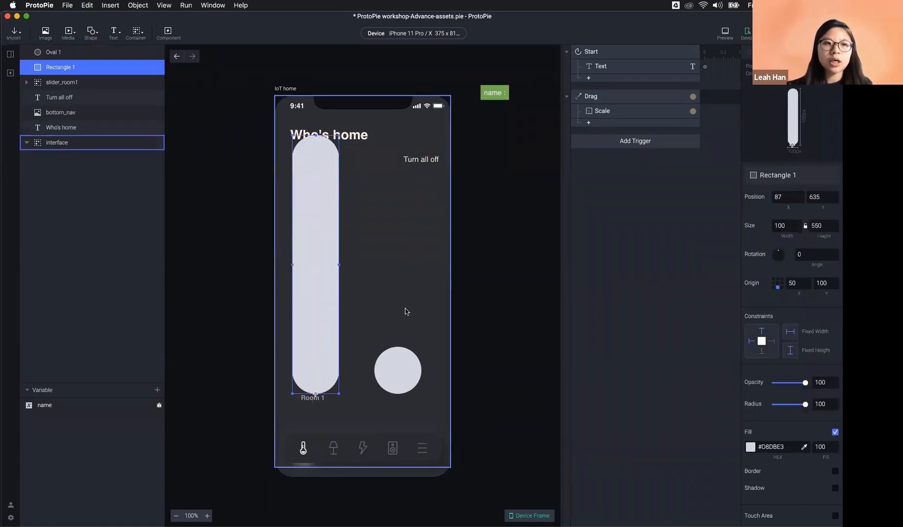
pyautogui.click(404, 363)
pyautogui.moveTo(398, 347); pyautogui.dragTo(384, 141)
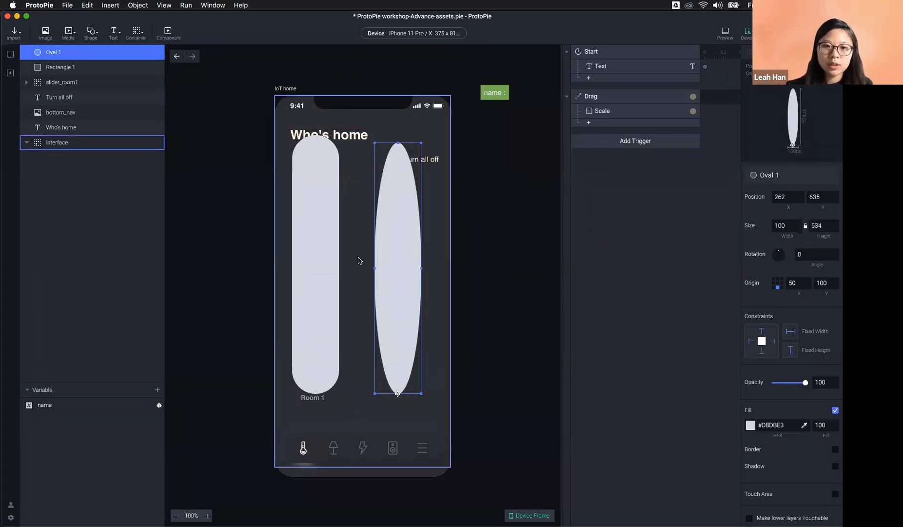
# Step: Delete the practice oval and rectangle, then select the slider_room1 group
pyautogui.press('Delete')
pyautogui.click(331, 255)
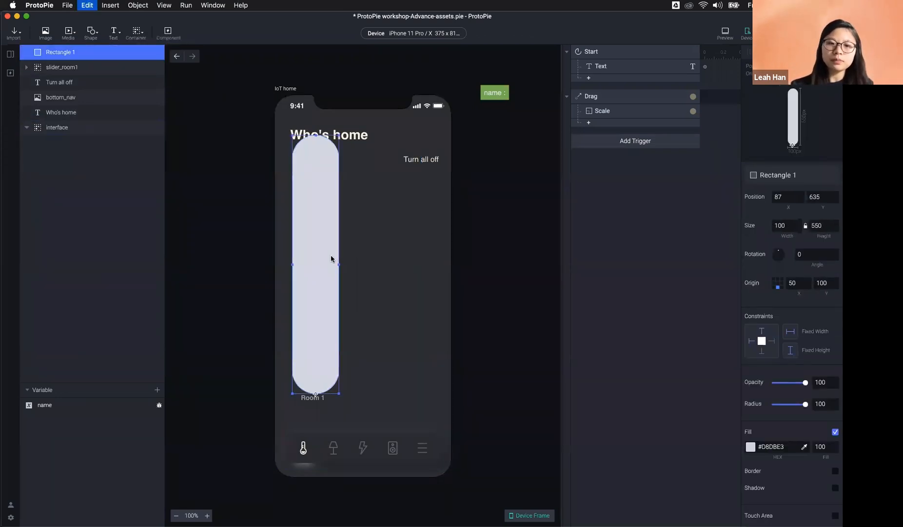
pyautogui.press('Delete')
pyautogui.click(312, 376)
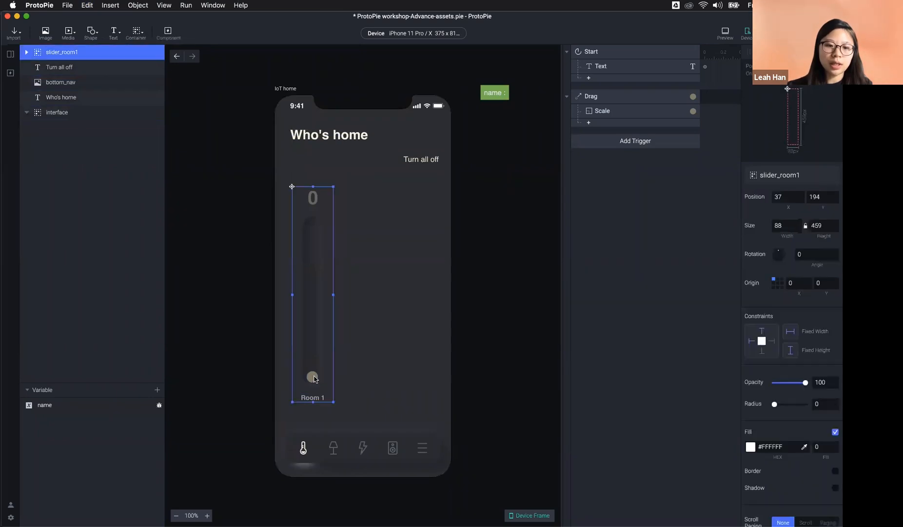
# Step: Set the handle's Scale response direction to the up arrow so it grows upward only
pyautogui.click(312, 376)
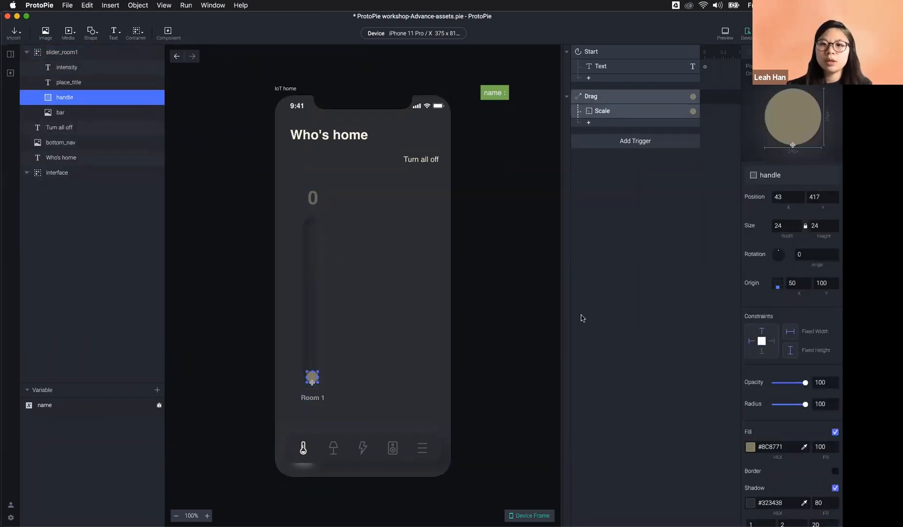
pyautogui.click(610, 111)
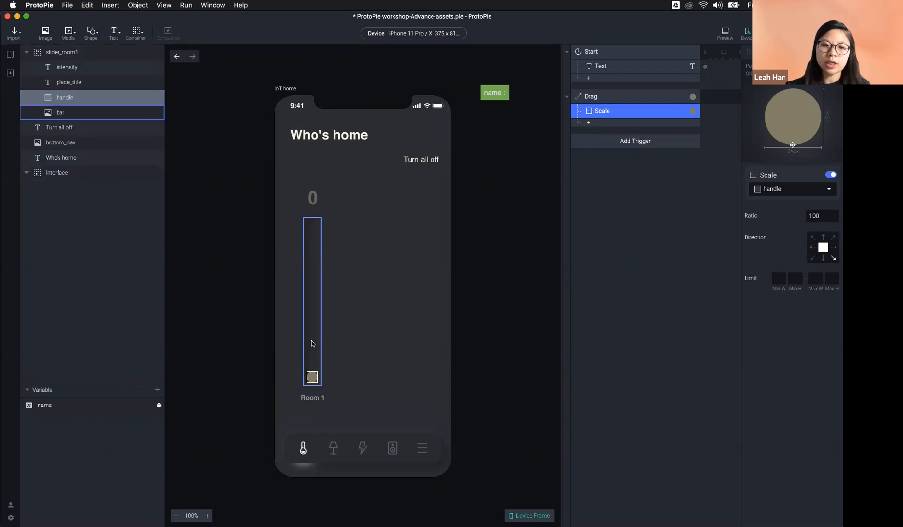
pyautogui.click(823, 238)
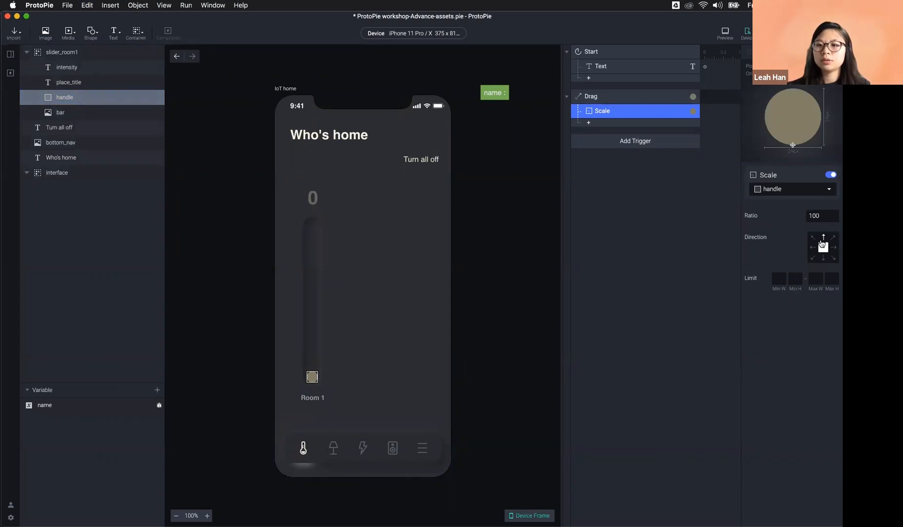
# Step: Preview the prototype, drag the handle to the top to test it, and reopen the preview
pyautogui.click(725, 32)
pyautogui.moveTo(551, 407); pyautogui.dragTo(579, 188)
pyautogui.press('super+w')
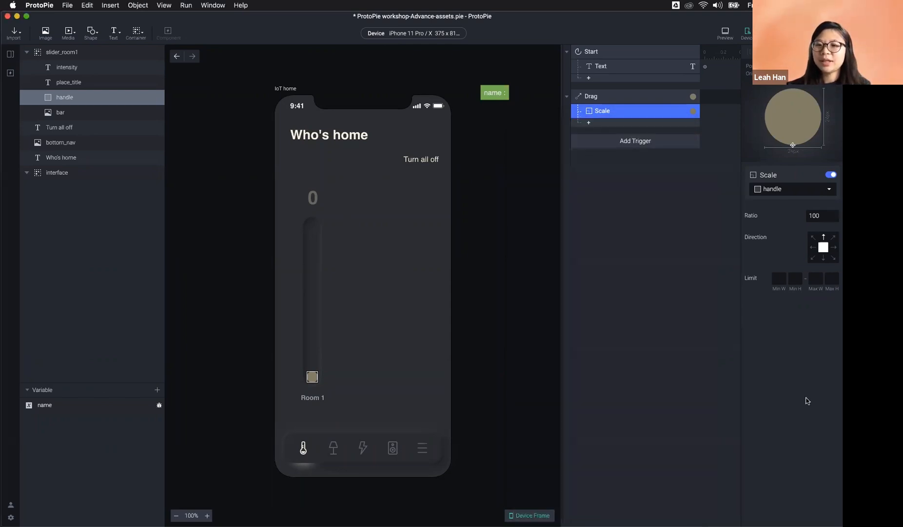
pyautogui.click(720, 34)
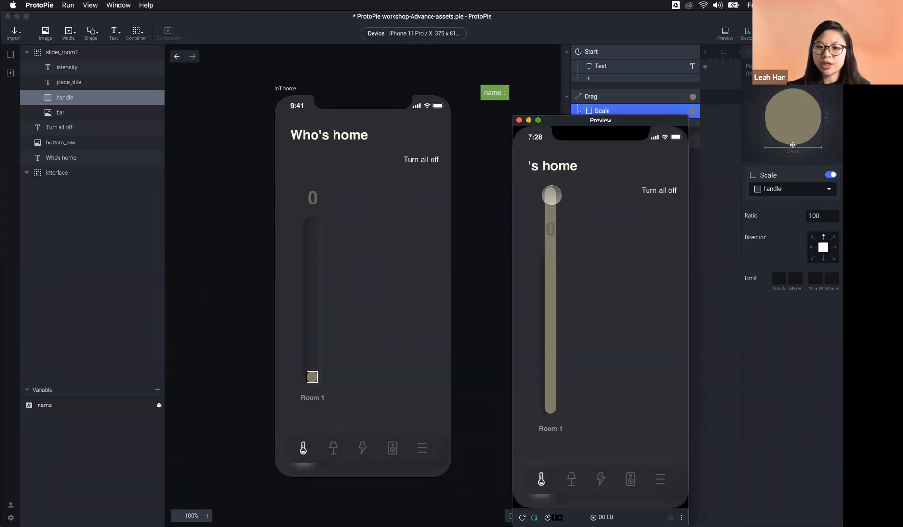
pyautogui.moveTo(542, 456); pyautogui.dragTo(550, 257)
pyautogui.press('super+w')
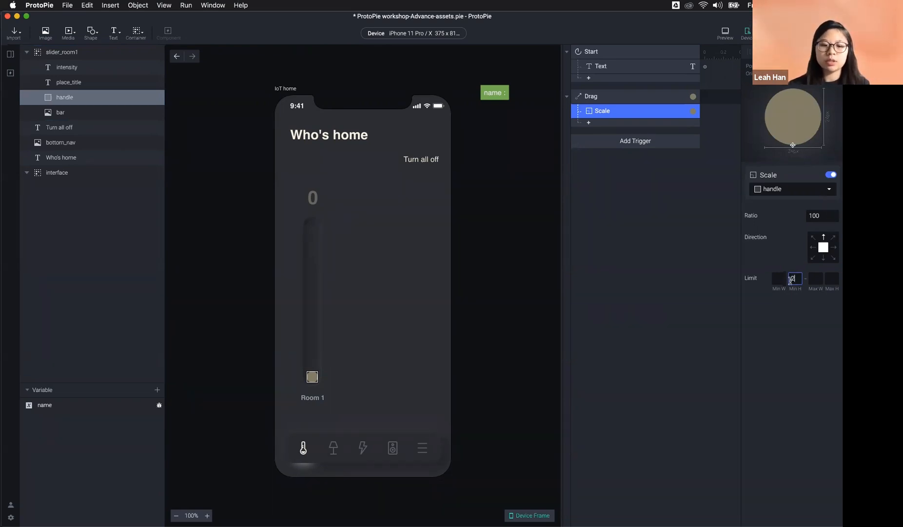
# Step: Finish the Scale minimum height at 24 and measure the bar's height relative to the handle
pyautogui.write('4')
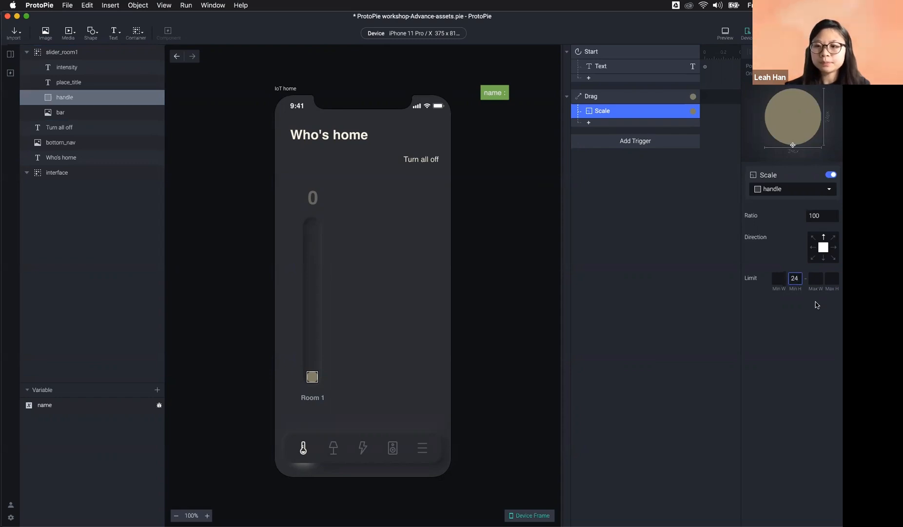
pyautogui.click(829, 279)
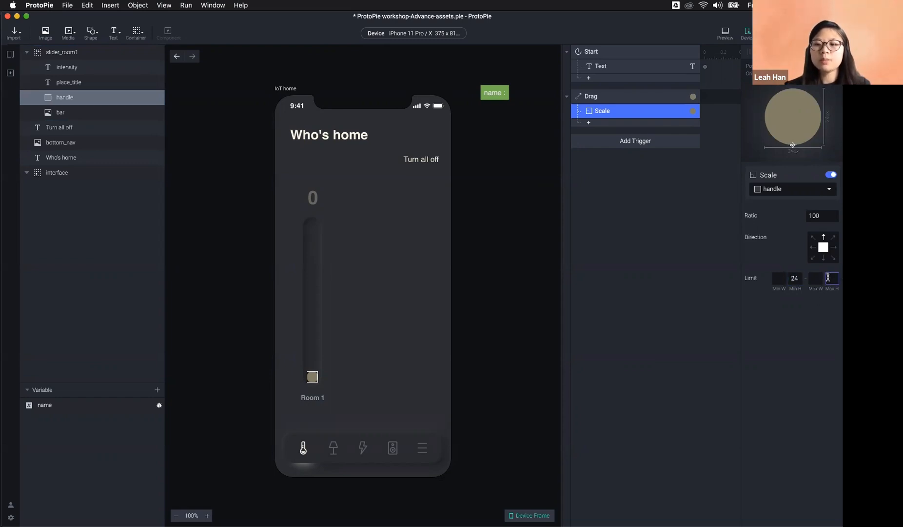
pyautogui.click(298, 276)
pyautogui.scroll(5, 298, 276)
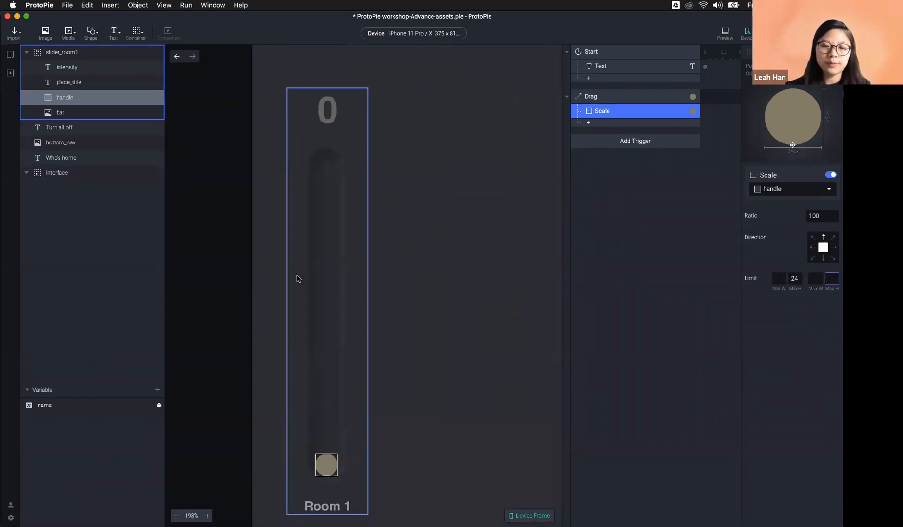
pyautogui.click(404, 458)
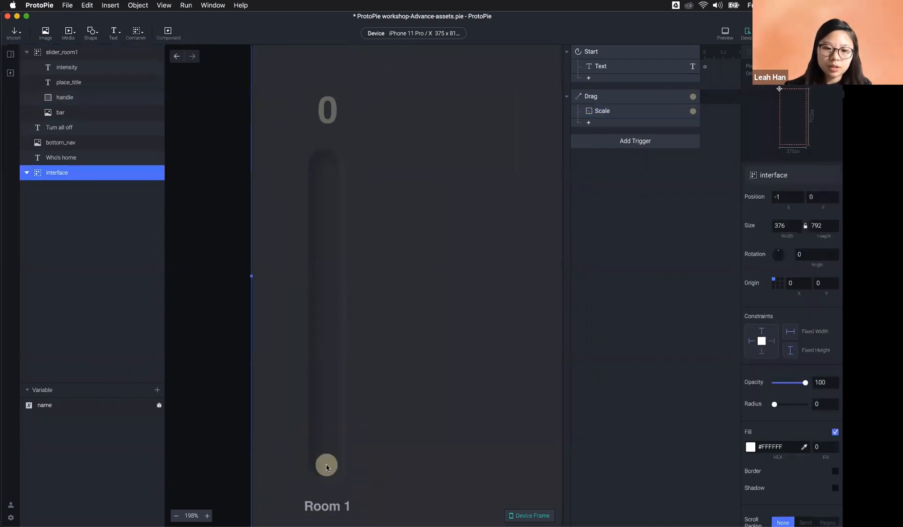
pyautogui.click(326, 466)
pyautogui.press('alt')
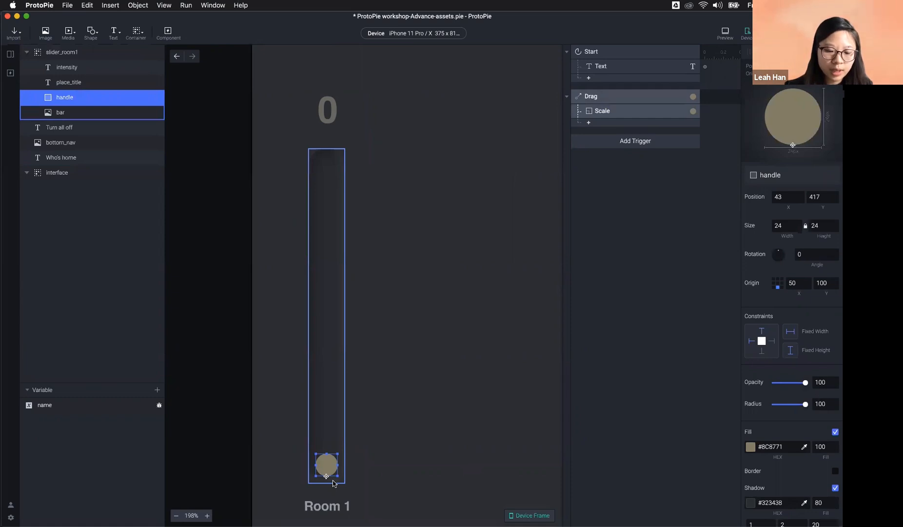
pyautogui.press('alt')
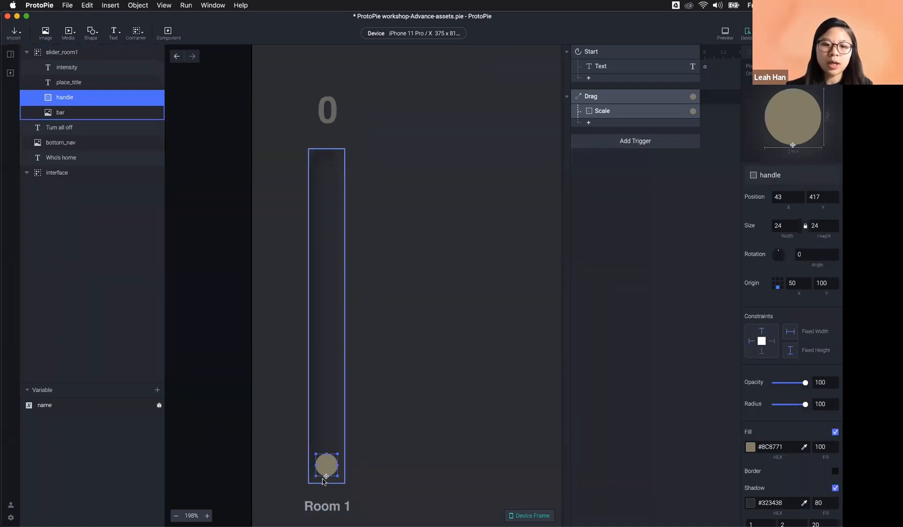
pyautogui.press('alt')
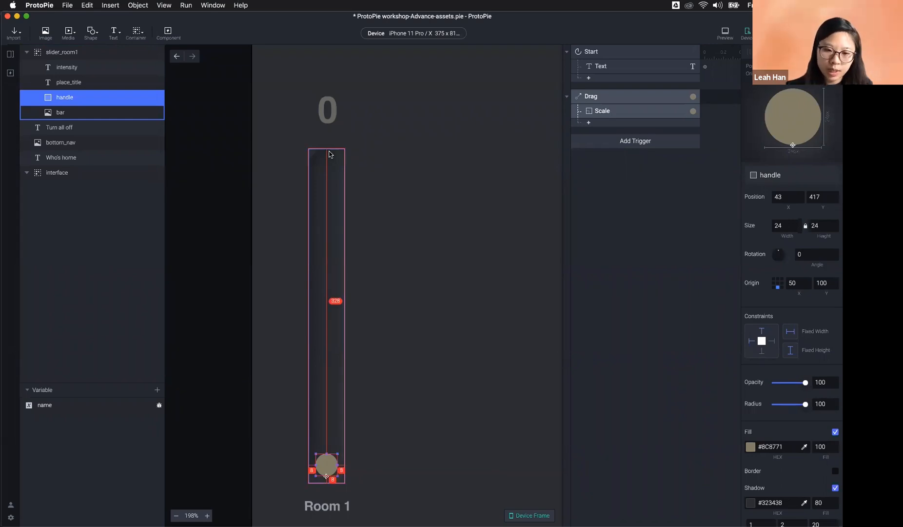
# Step: Reopen the handle's Scale settings after checking the bar's 360 height, ready for the maximum limit
pyautogui.click(337, 212)
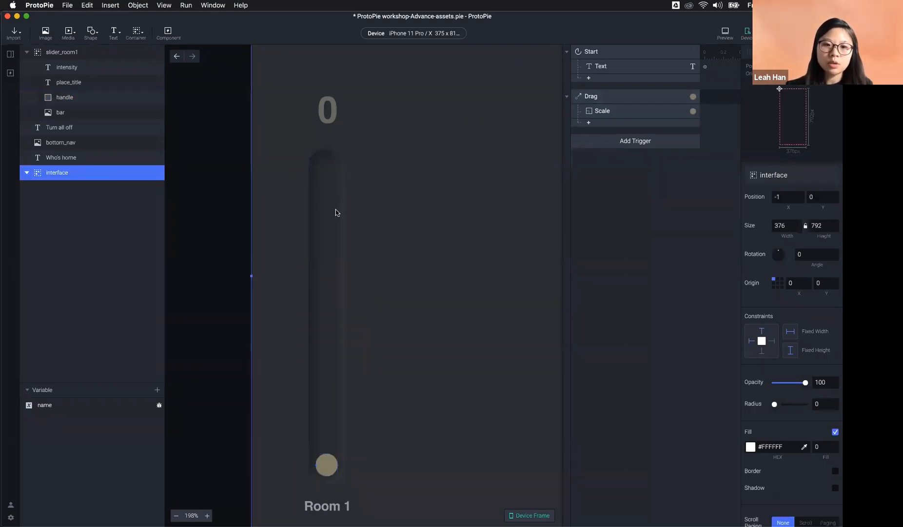
pyautogui.click(336, 212)
pyautogui.click(335, 212)
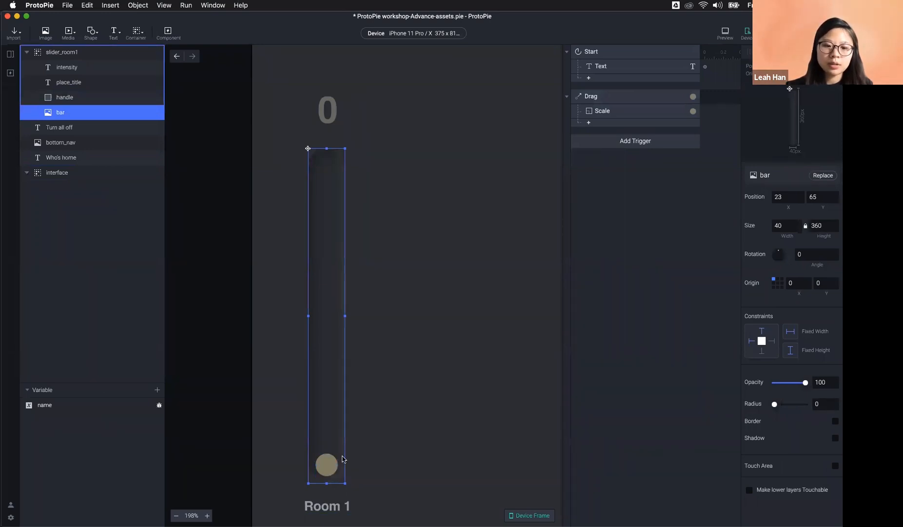
pyautogui.click(325, 470)
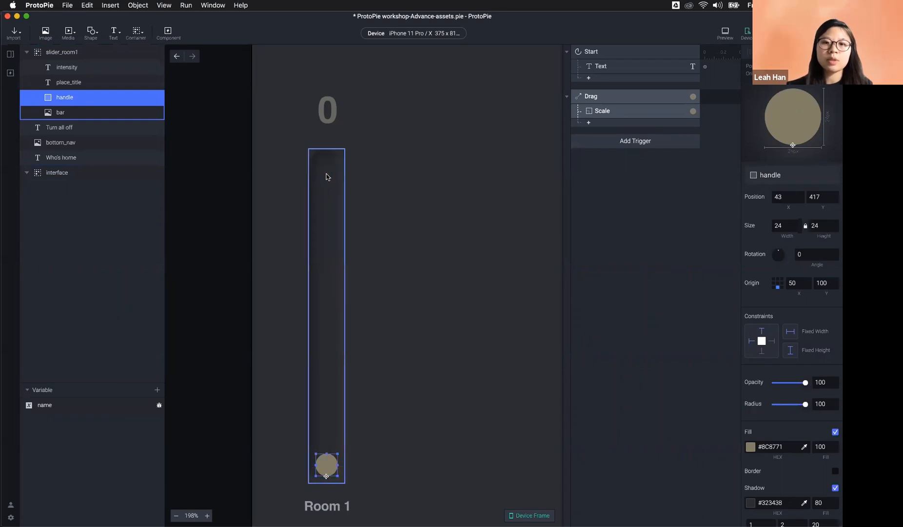
pyautogui.click(630, 114)
pyautogui.click(830, 278)
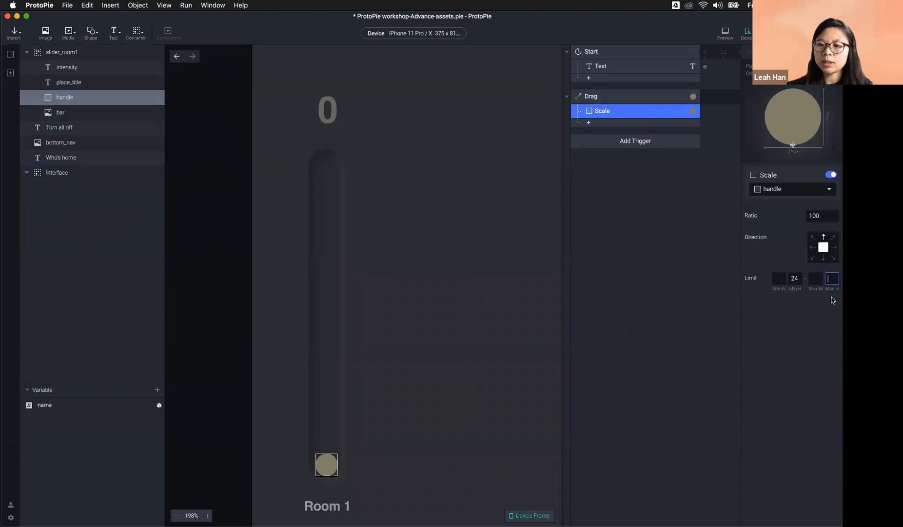
pyautogui.click(330, 294)
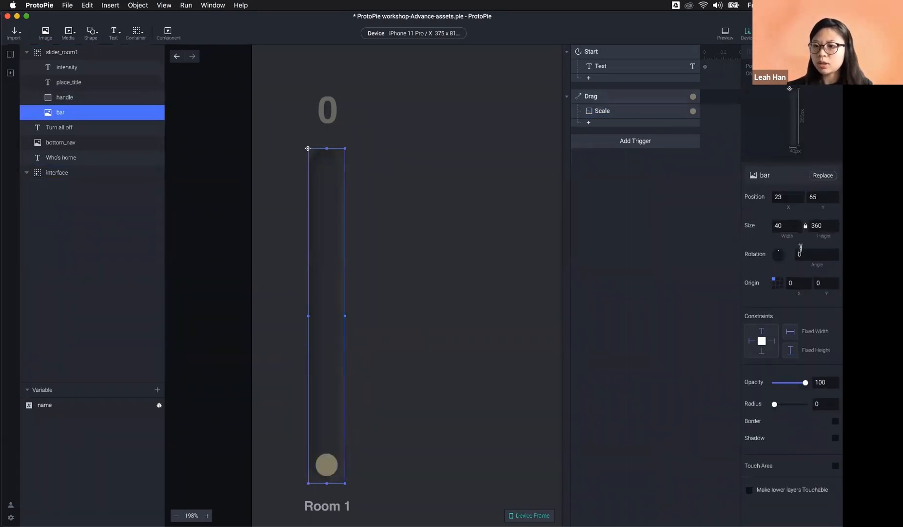
pyautogui.click(633, 111)
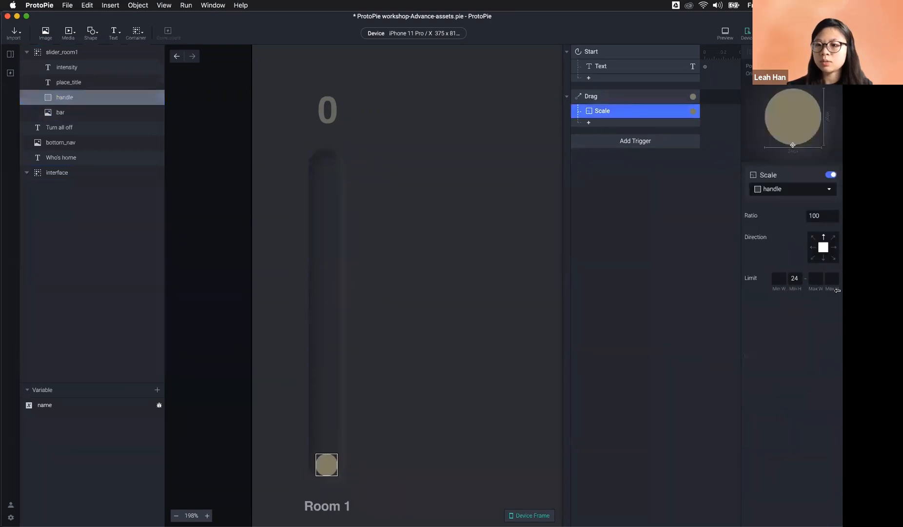
# Step: Enter 360-16 (344) as the Scale maximum height, then preview and drag the handle to test
pyautogui.write('360')
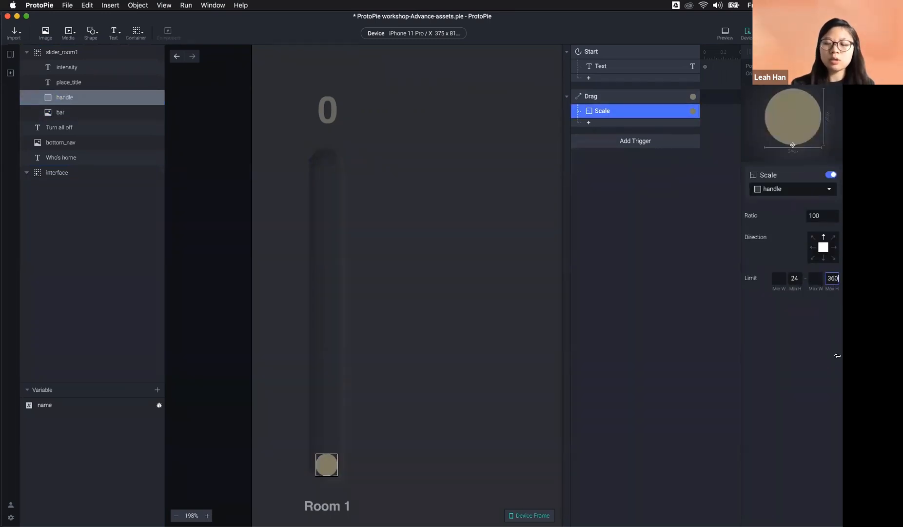
pyautogui.write('-1')
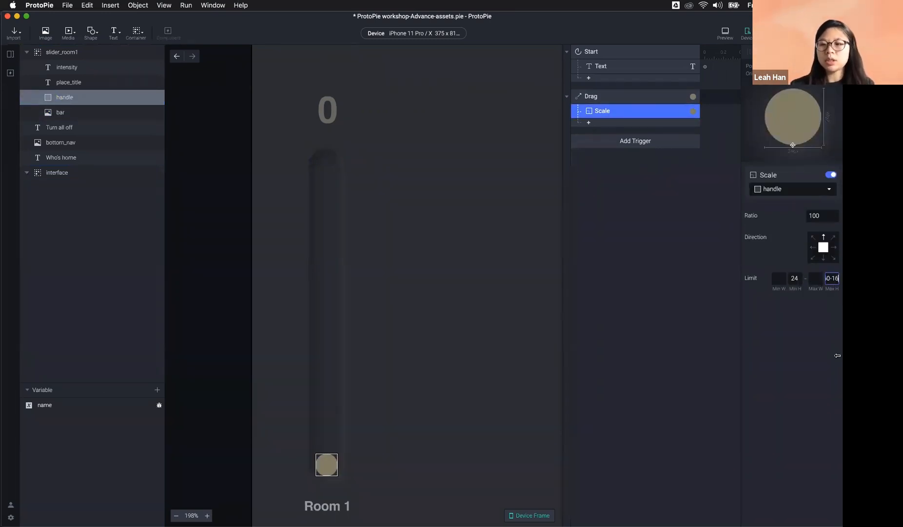
pyautogui.write('6')
pyautogui.press('Return')
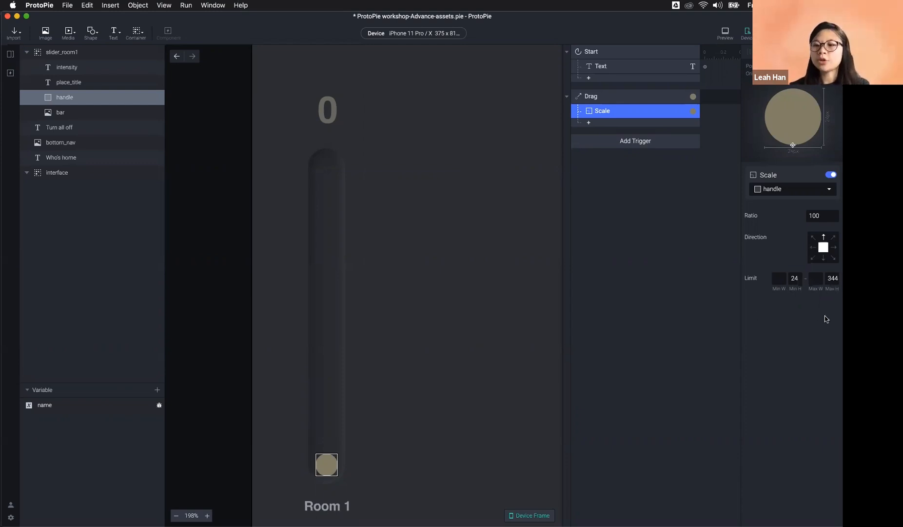
pyautogui.click(726, 39)
pyautogui.moveTo(544, 402); pyautogui.dragTo(559, 237)
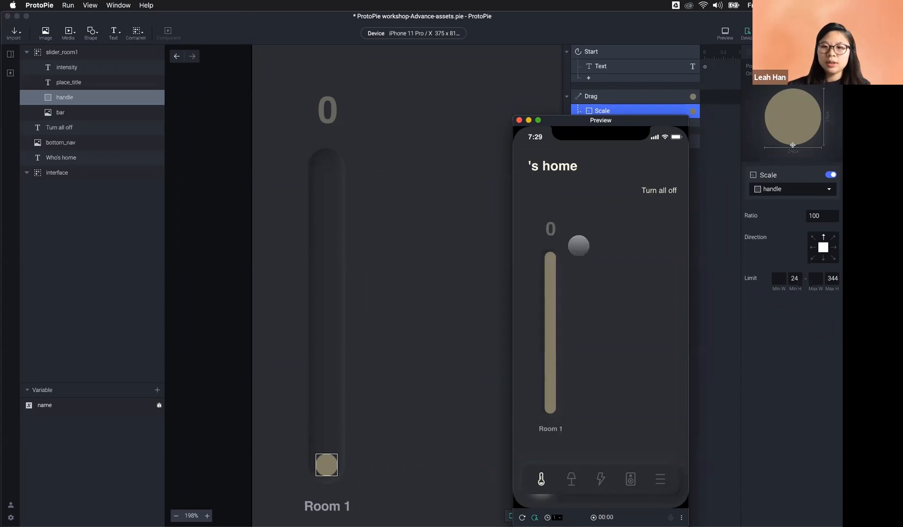
# Step: Close the preview, reselect the Drag trigger's Scale response, and zoom out to 123% to fit the phone screen
pyautogui.click(725, 311)
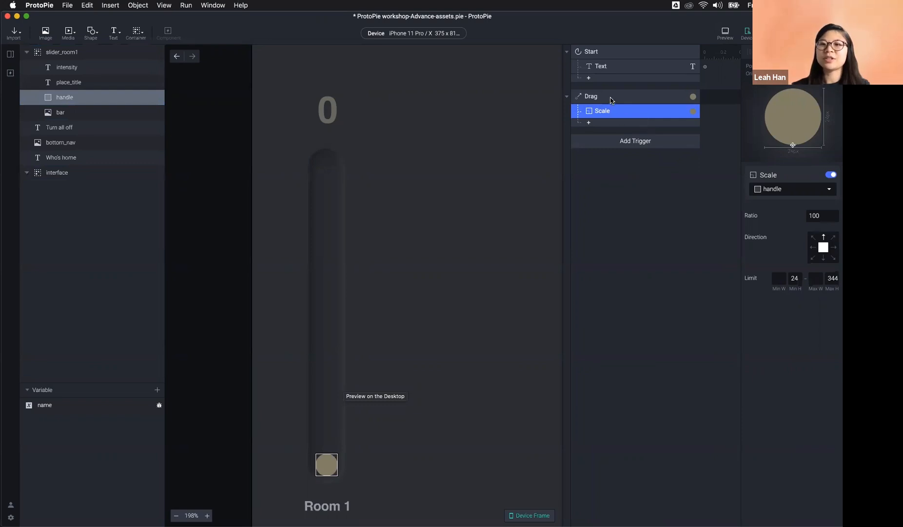
pyautogui.click(611, 98)
pyautogui.click(610, 114)
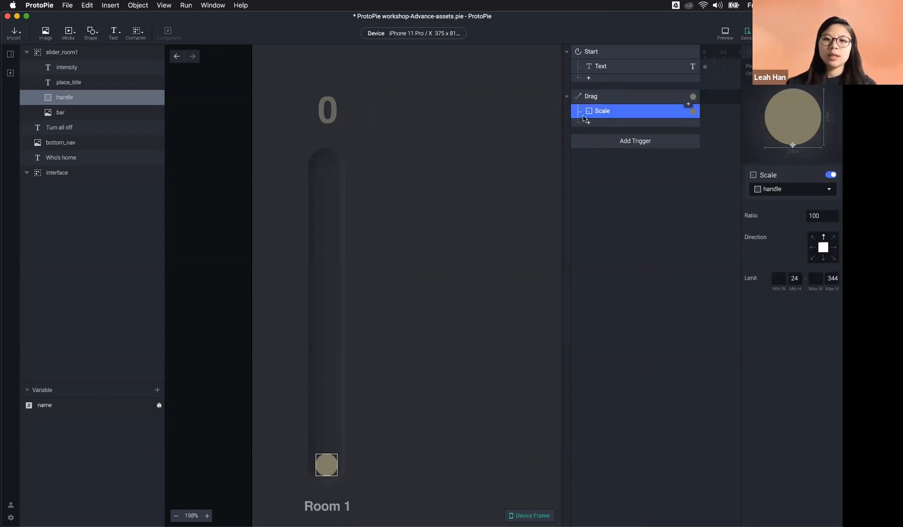
pyautogui.scroll(-5, 481, 182)
pyautogui.hscroll(3, 481, 180)
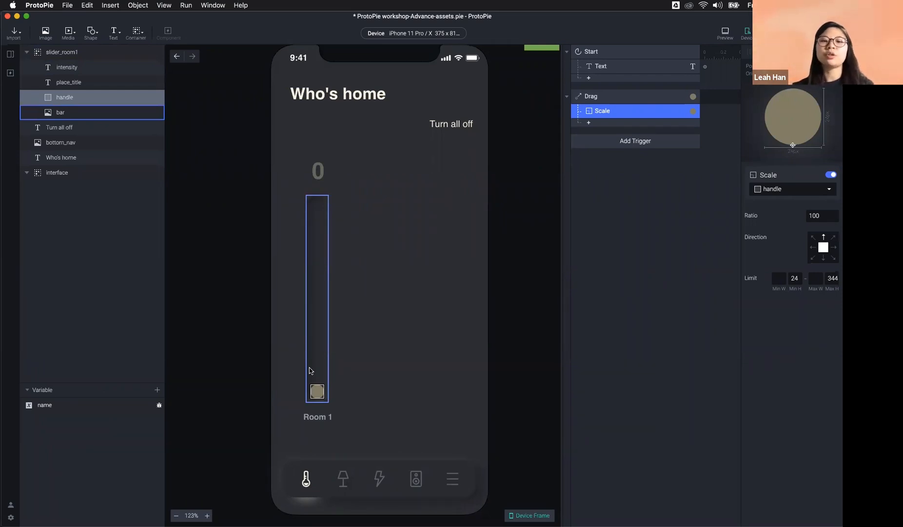
# Step: Add a Chain trigger and set it to follow the handle layer's Height instead of X
pyautogui.click(613, 145)
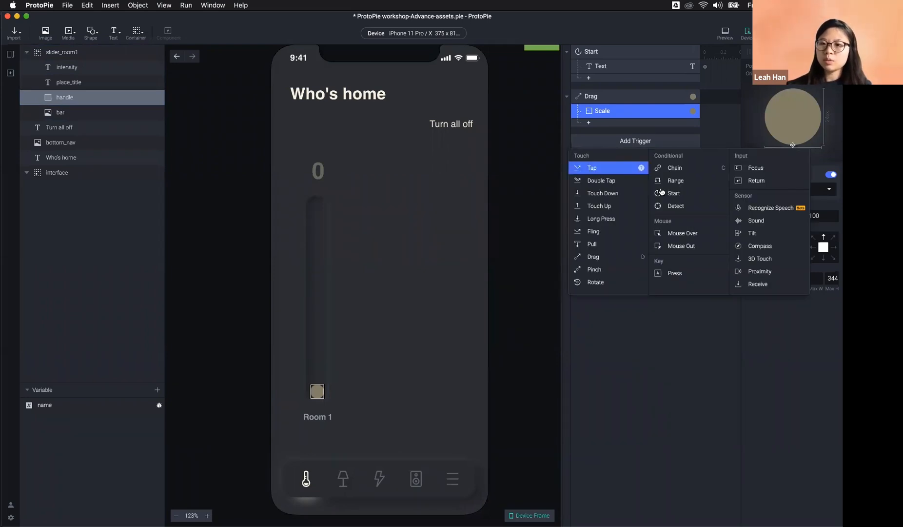
pyautogui.click(682, 170)
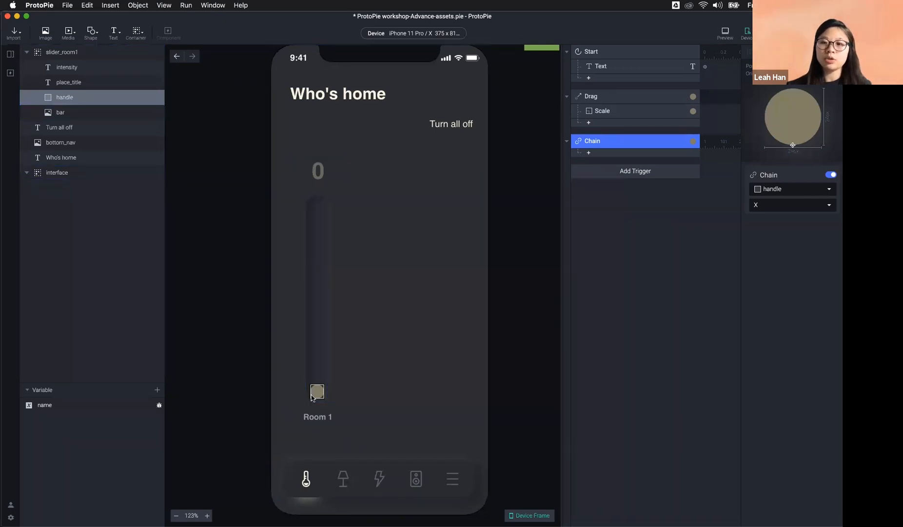
pyautogui.click(796, 207)
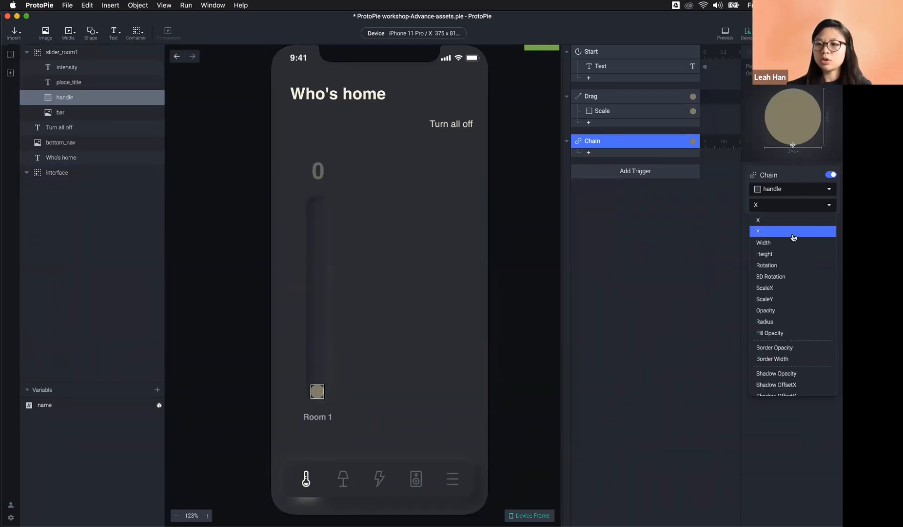
pyautogui.click(793, 253)
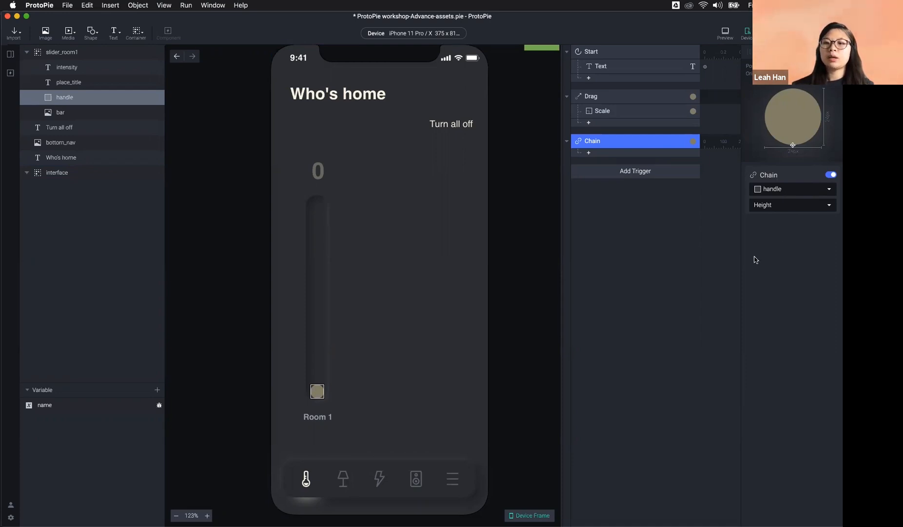
# Step: Select the intensity number text, then open the responses menu under the Chain trigger
pyautogui.click(621, 155)
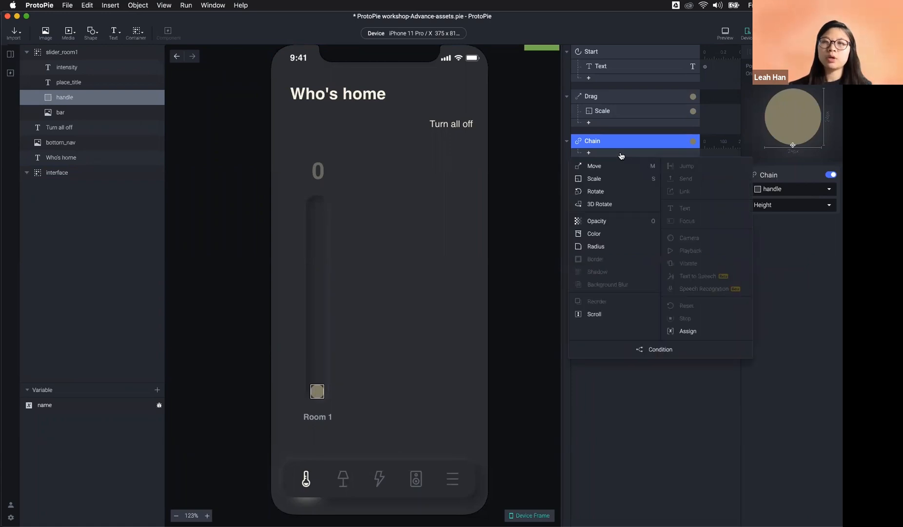
pyautogui.click(554, 189)
pyautogui.doubleClick(315, 176)
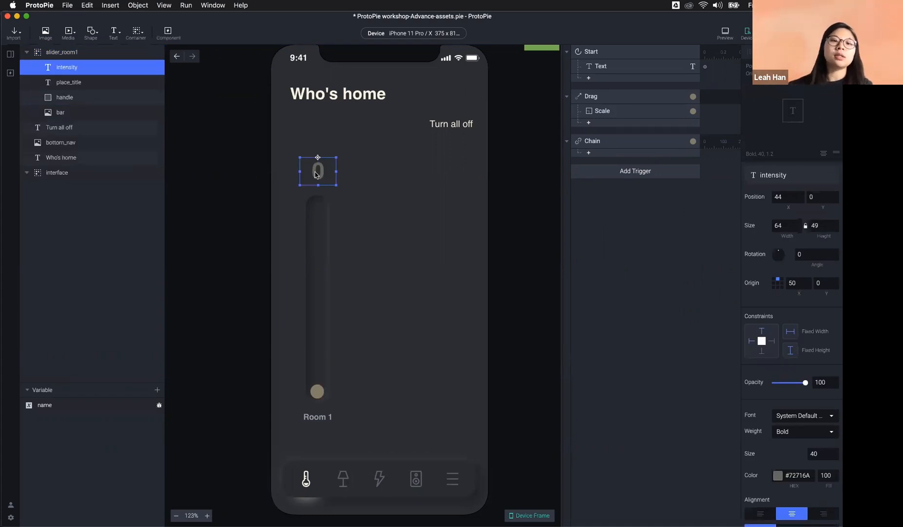
pyautogui.click(644, 155)
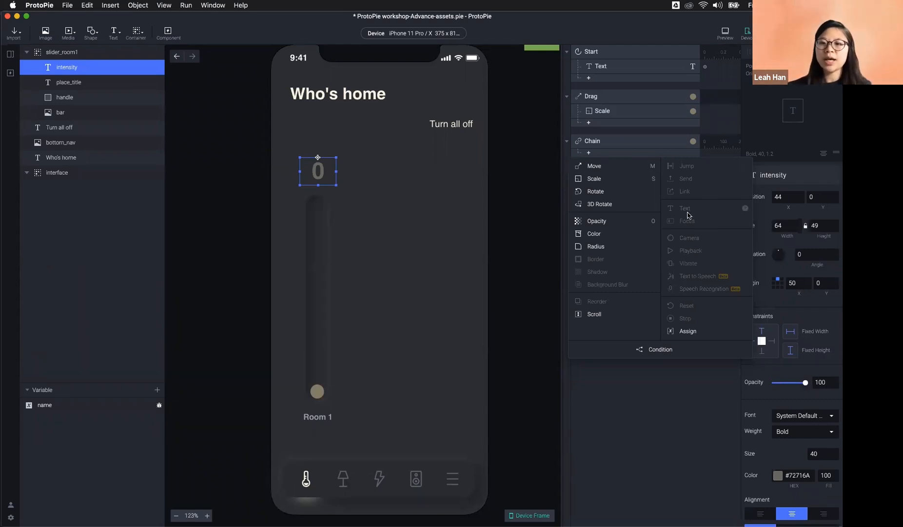
pyautogui.click(669, 396)
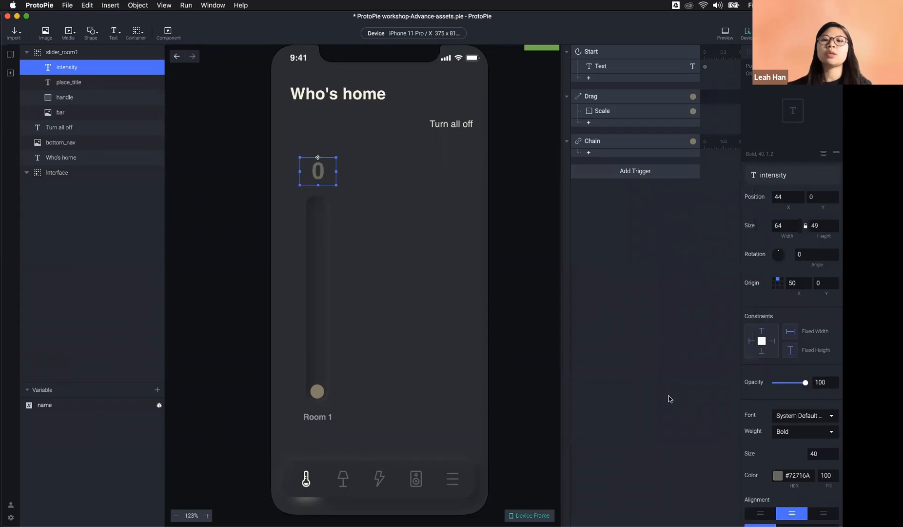
pyautogui.click(616, 145)
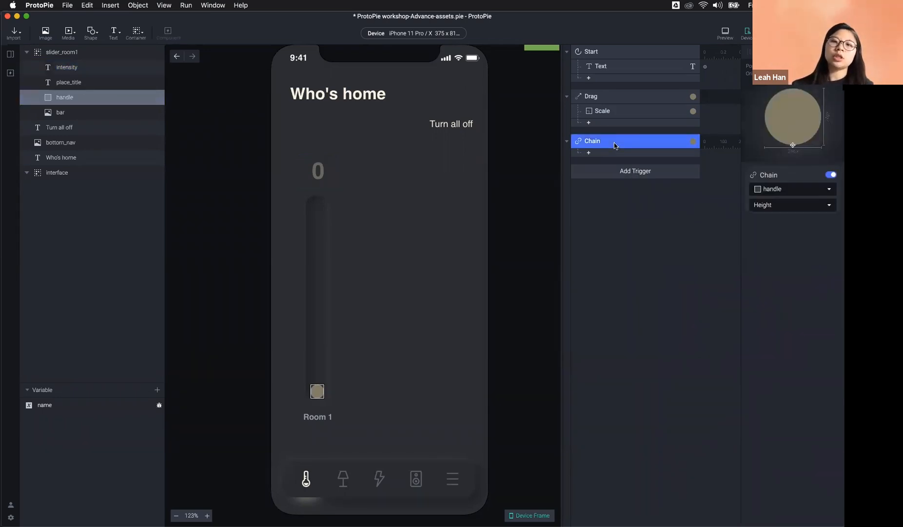
pyautogui.click(613, 155)
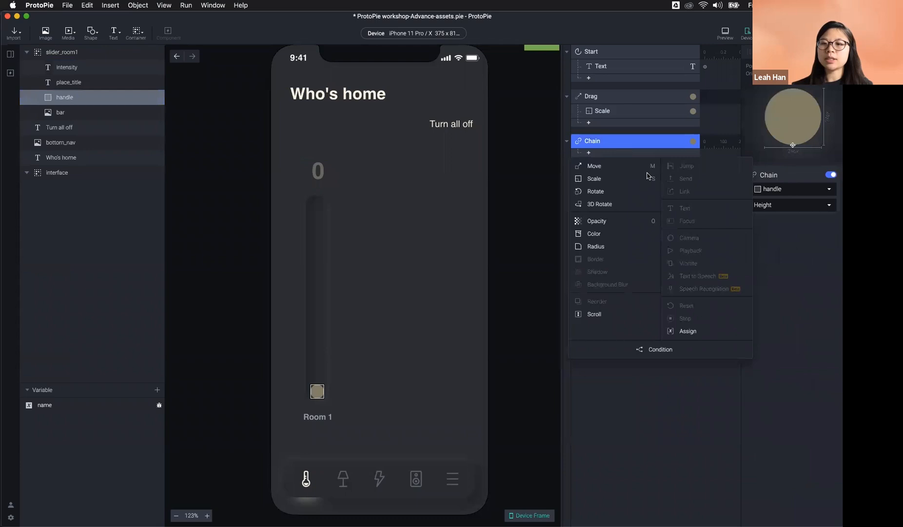
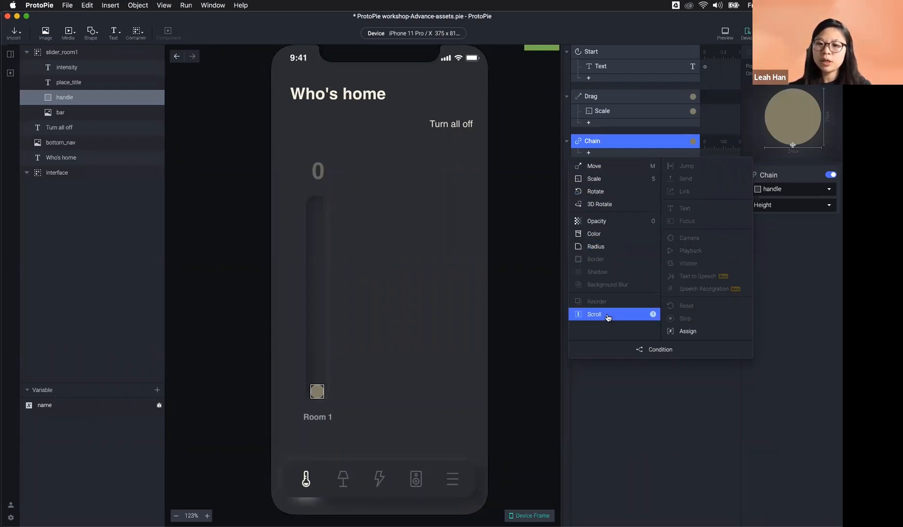
# Step: Add an Assign response under the Chain trigger and start creating a new variable
pyautogui.click(704, 333)
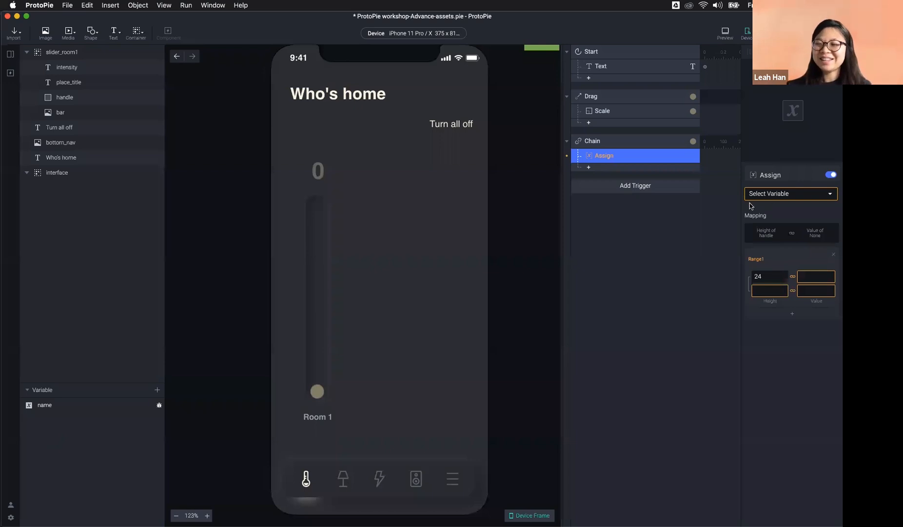
pyautogui.click(156, 390)
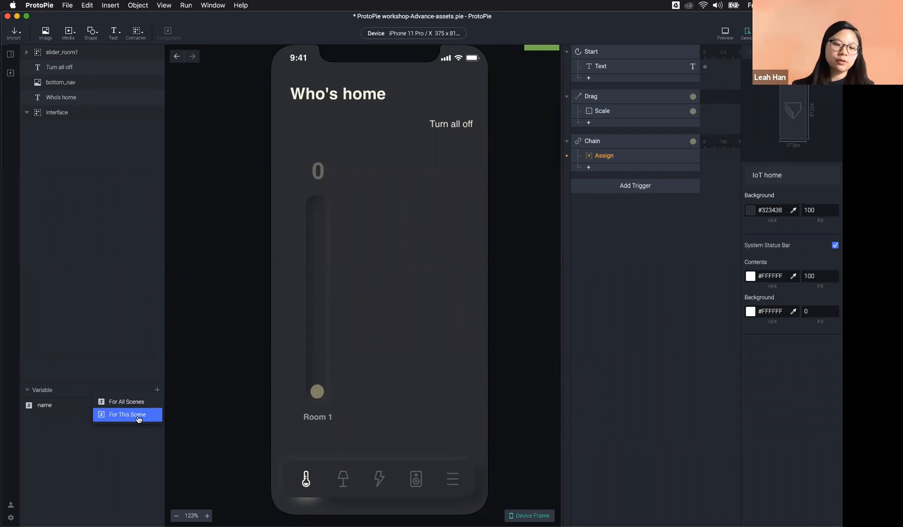
# Step: Create a For All Scenes variable and rename it from variable1 to intensity
pyautogui.click(133, 401)
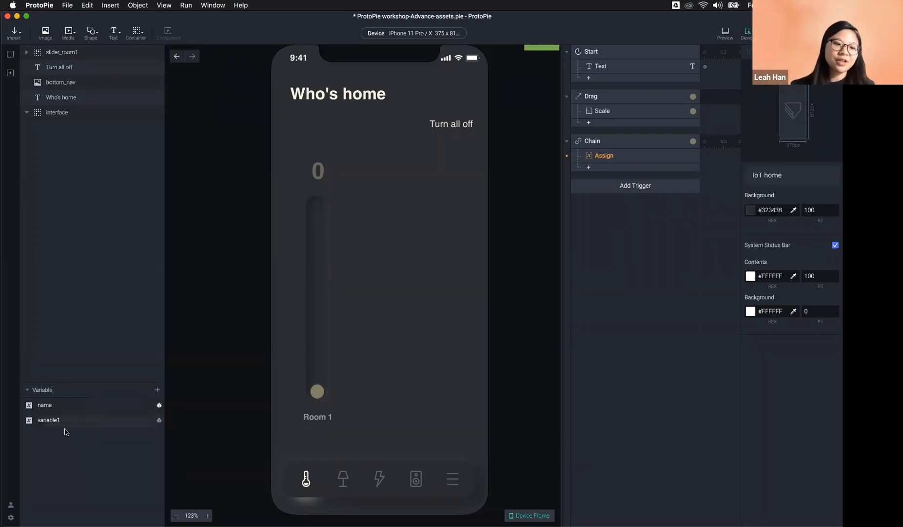
pyautogui.click(158, 390)
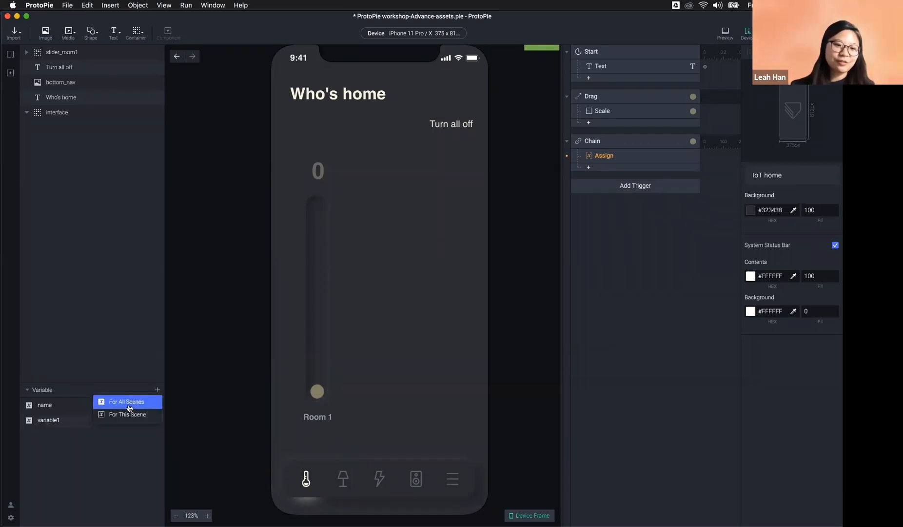
pyautogui.click(49, 423)
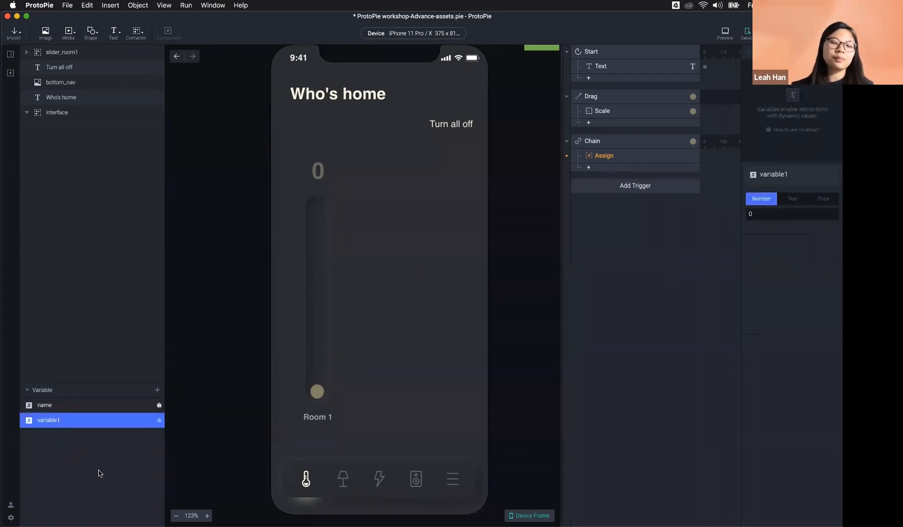
pyautogui.doubleClick(68, 420)
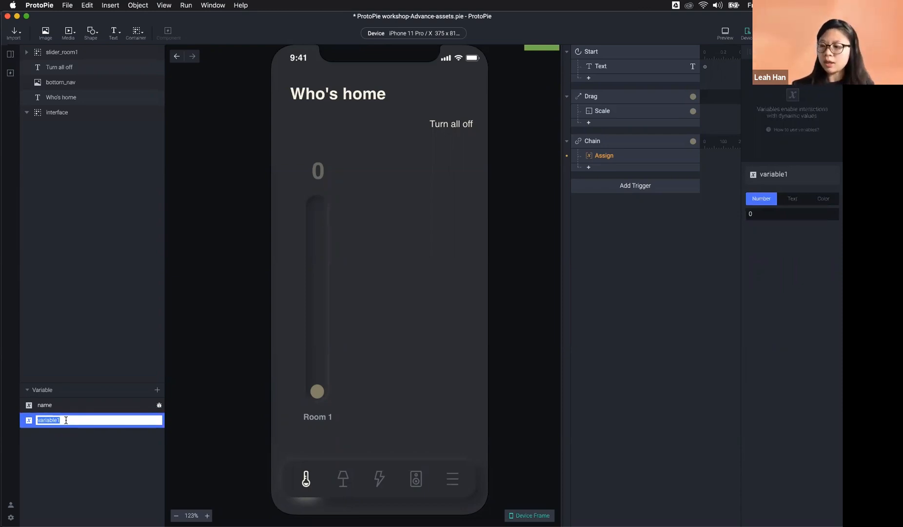
pyautogui.write('intensity')
pyautogui.press('Return')
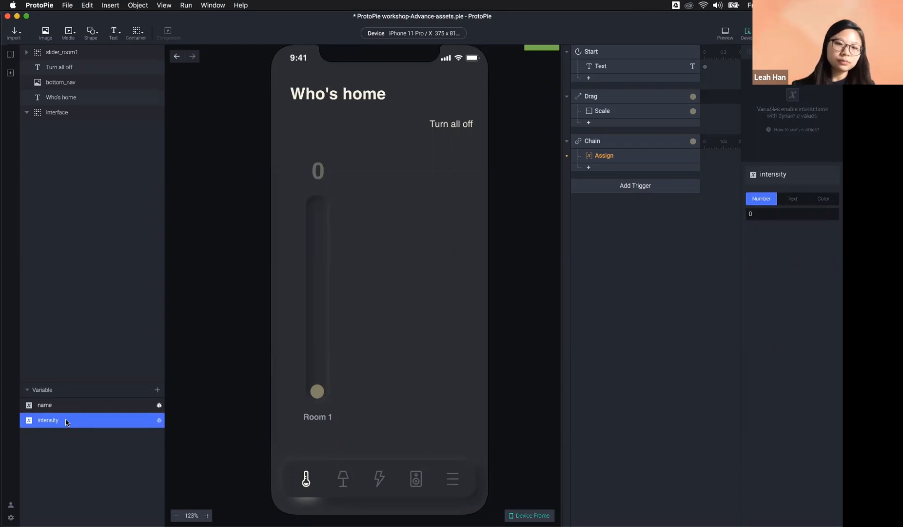
# Step: Show the intensity debug label on the canvas, placed near the phone's left edge
pyautogui.doubleClick(326, 171)
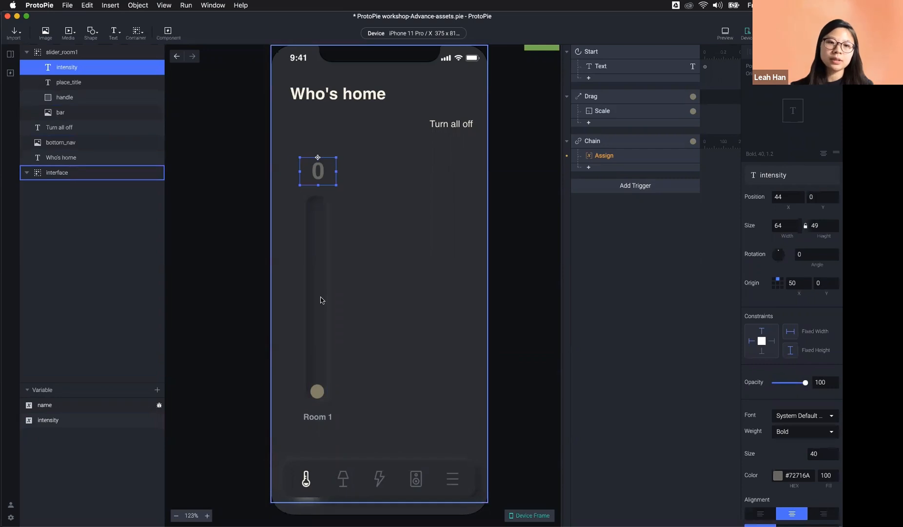
pyautogui.click(118, 459)
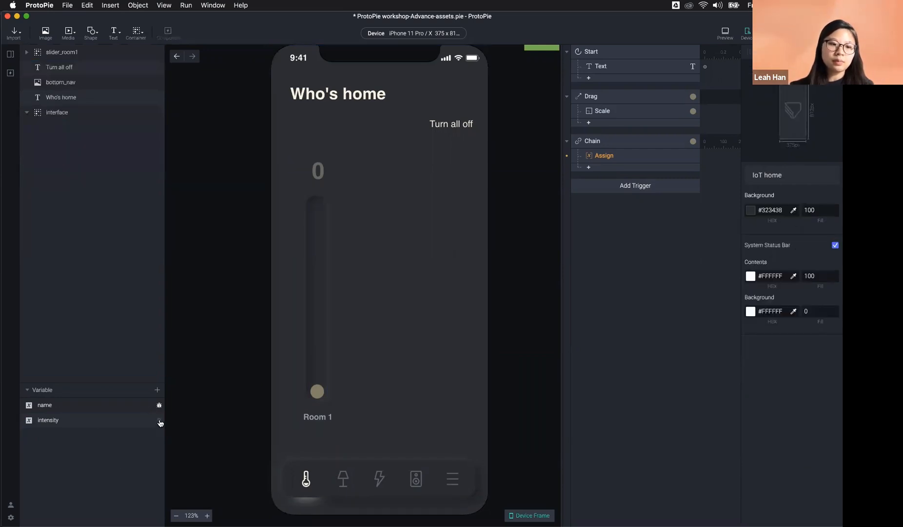
pyautogui.click(160, 421)
pyautogui.moveTo(275, 54); pyautogui.dragTo(325, 148)
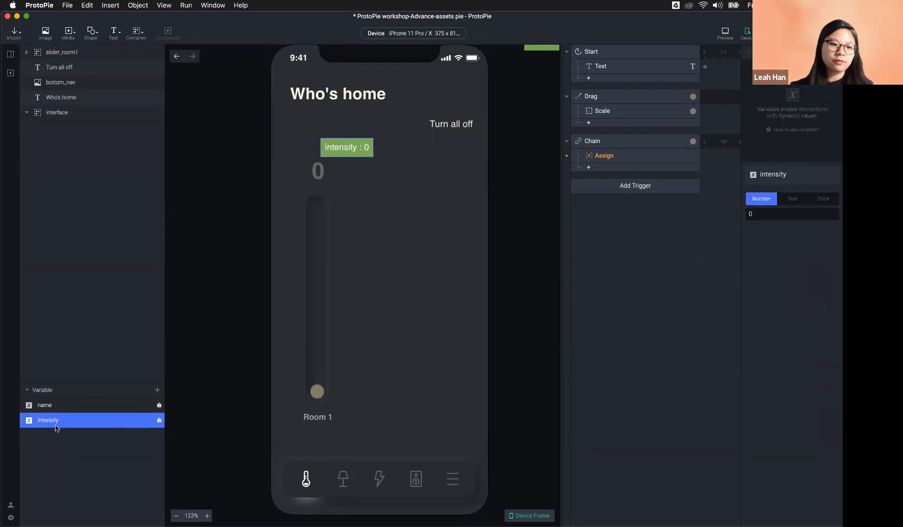
pyautogui.moveTo(359, 147); pyautogui.dragTo(335, 138)
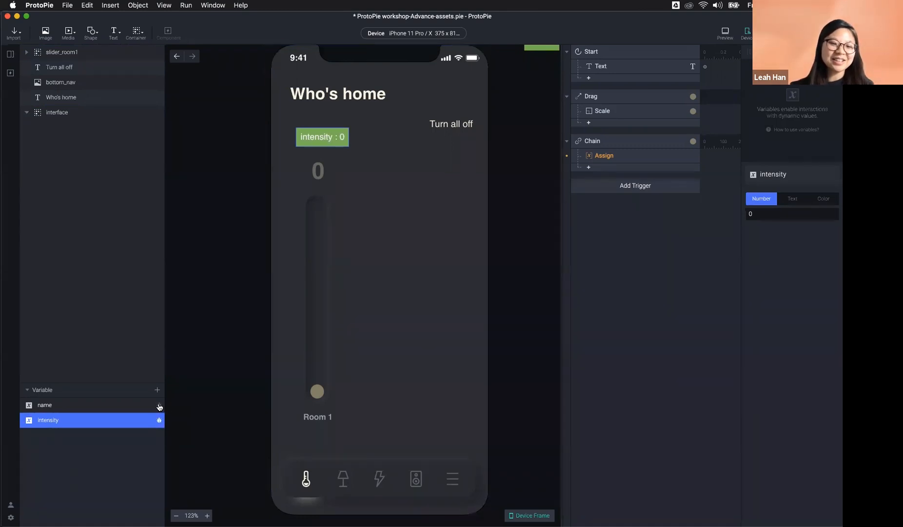
pyautogui.click(122, 408)
pyautogui.click(211, 408)
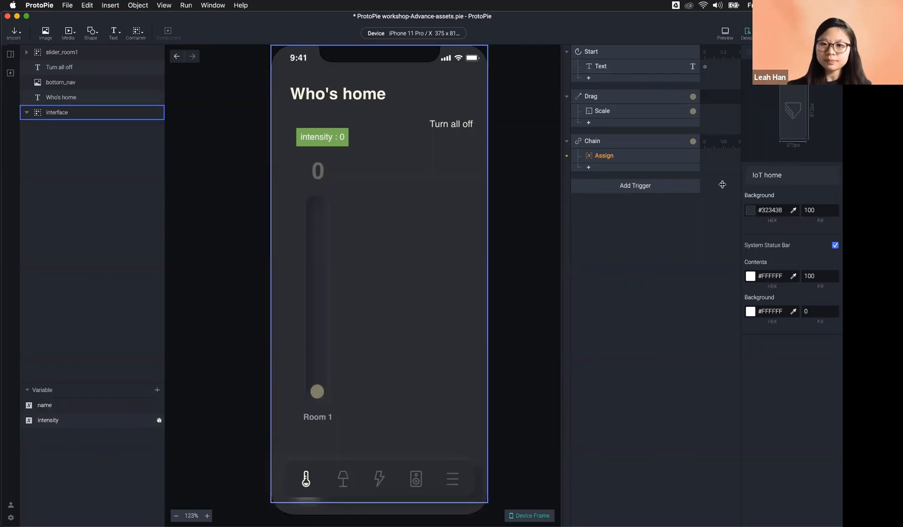
pyautogui.click(625, 155)
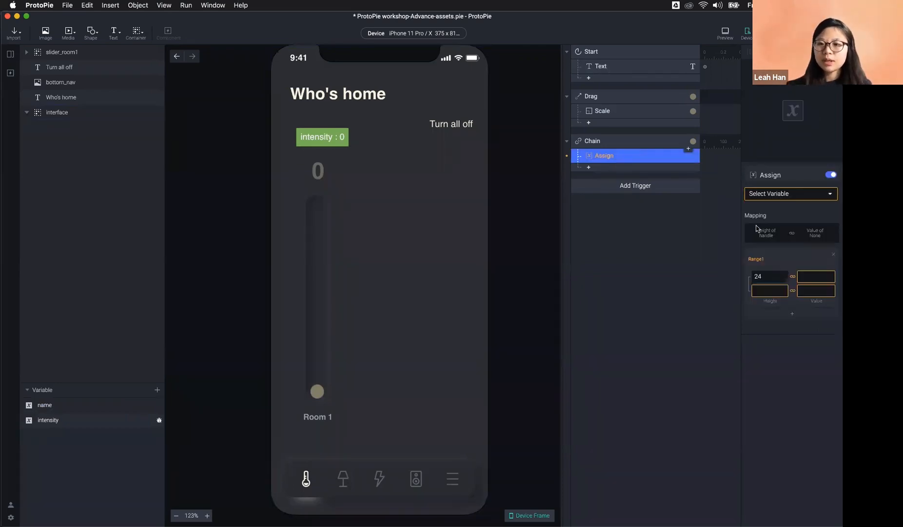
# Step: Make the Assign response target intensity, with handle Height range ending at 344
pyautogui.click(777, 195)
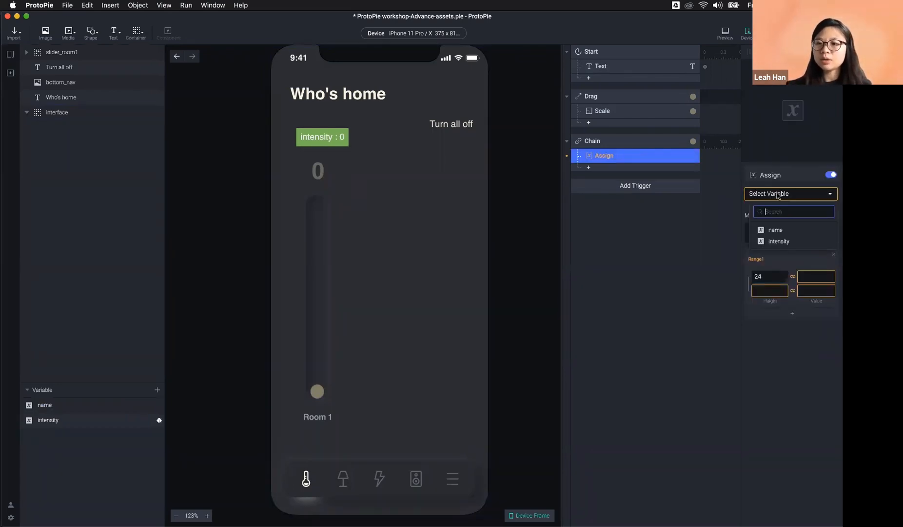
pyautogui.click(782, 242)
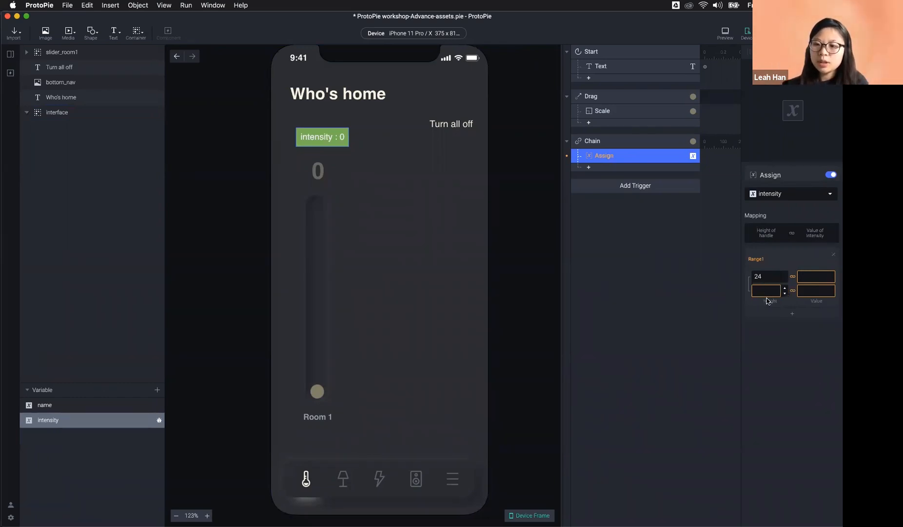
pyautogui.doubleClick(317, 393)
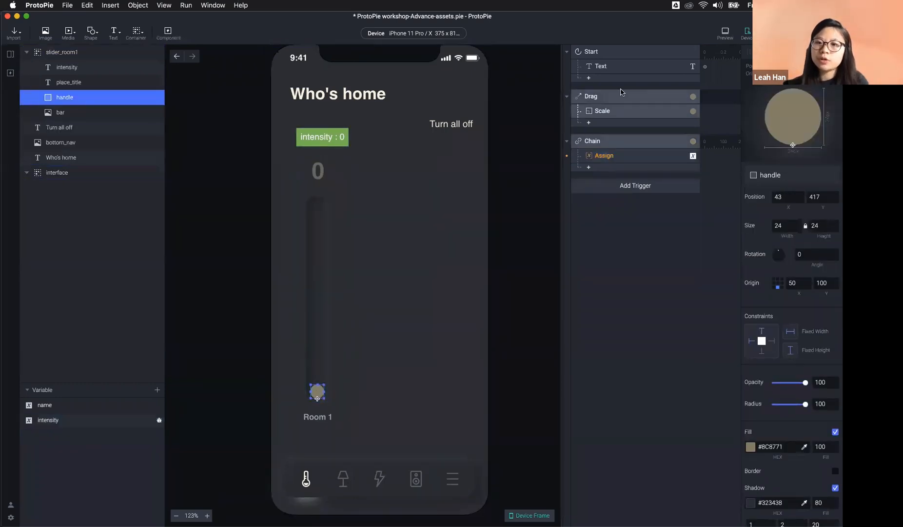
pyautogui.click(684, 108)
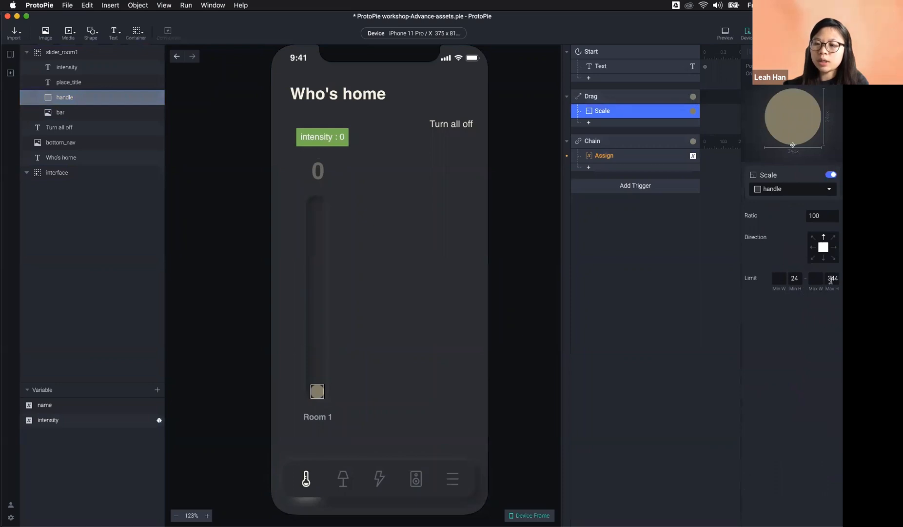
pyautogui.click(836, 278)
pyautogui.click(597, 155)
pyautogui.click(775, 291)
pyautogui.write('344')
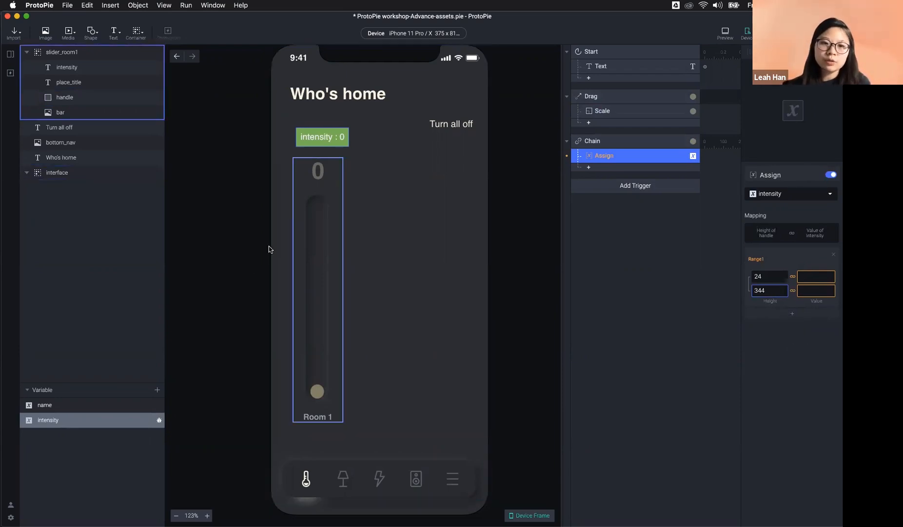
# Step: Map that height range to intensity values 0 to 10, then open Preview
pyautogui.click(313, 174)
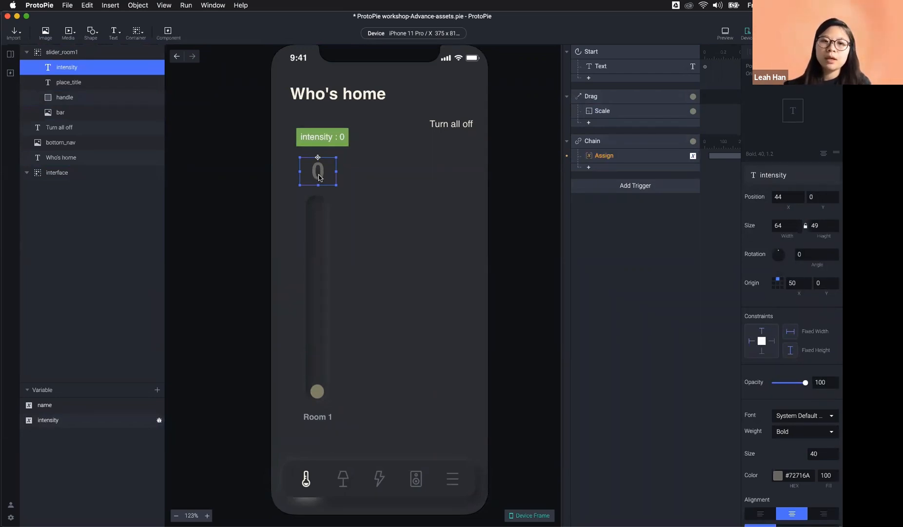
pyautogui.click(604, 155)
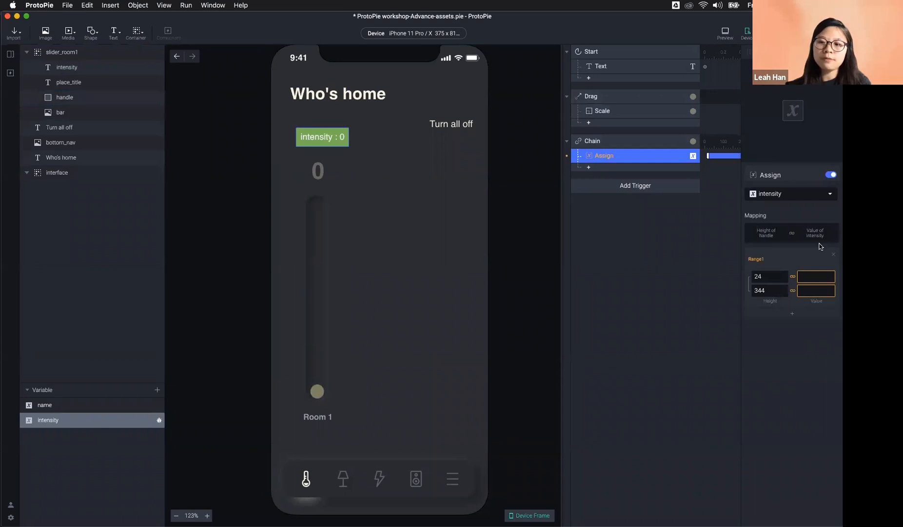
pyautogui.click(814, 275)
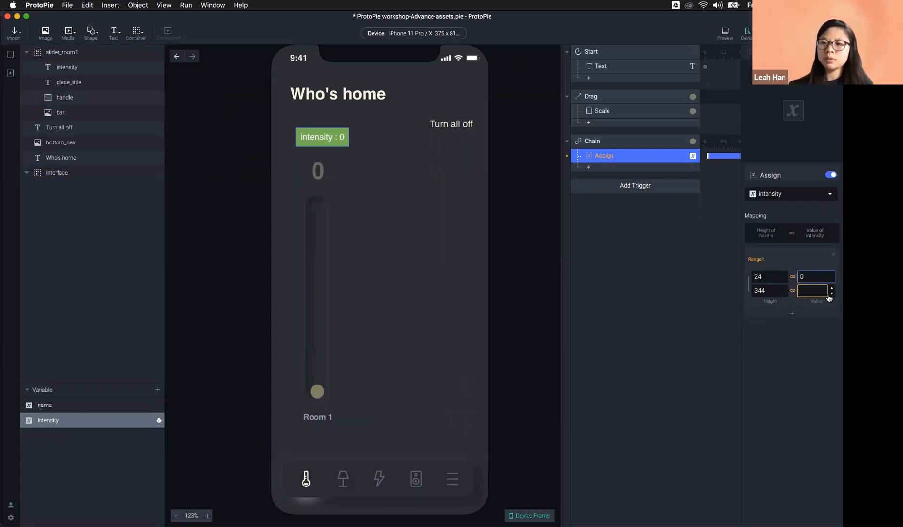
pyautogui.click(823, 292)
pyautogui.write('10')
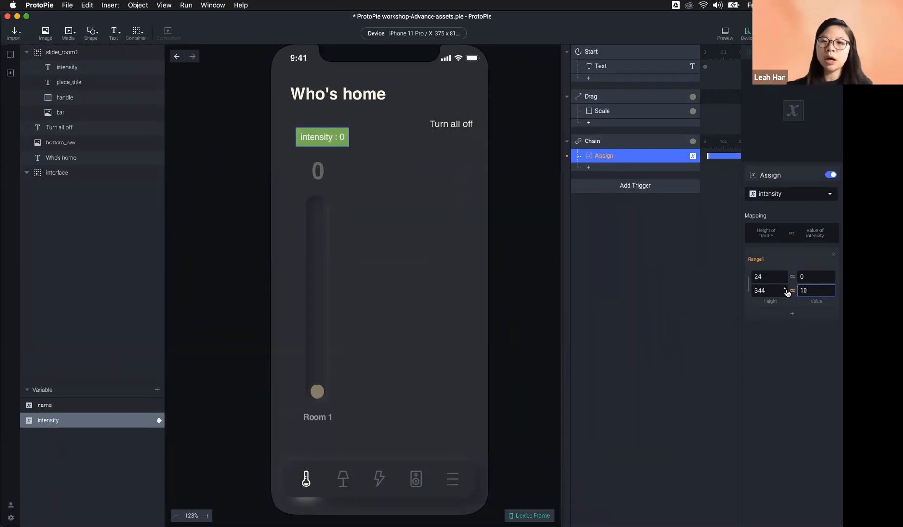
pyautogui.click(820, 346)
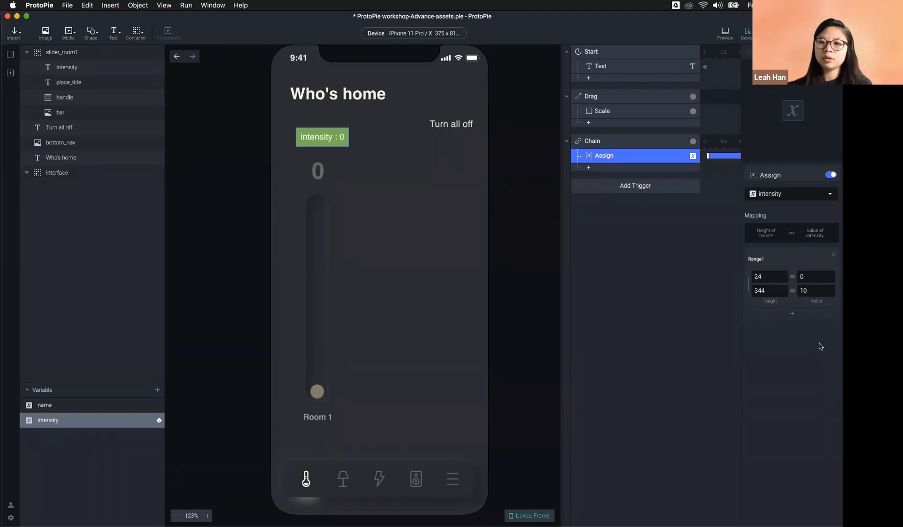
pyautogui.click(726, 32)
# Step: Drag the slider in Preview to confirm intensity reaches 10, then close it and select the 0 readout
pyautogui.moveTo(549, 407); pyautogui.dragTo(575, 215)
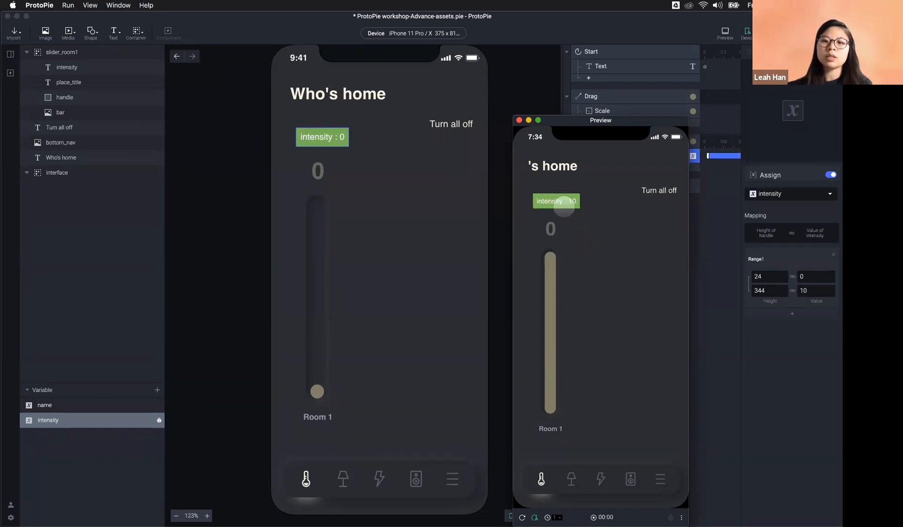
pyautogui.moveTo(555, 251)
pyautogui.mouseDown()
pyautogui.moveTo(540, 419)
pyautogui.moveTo(548, 231)
pyautogui.moveTo(555, 236)
pyautogui.mouseUp()
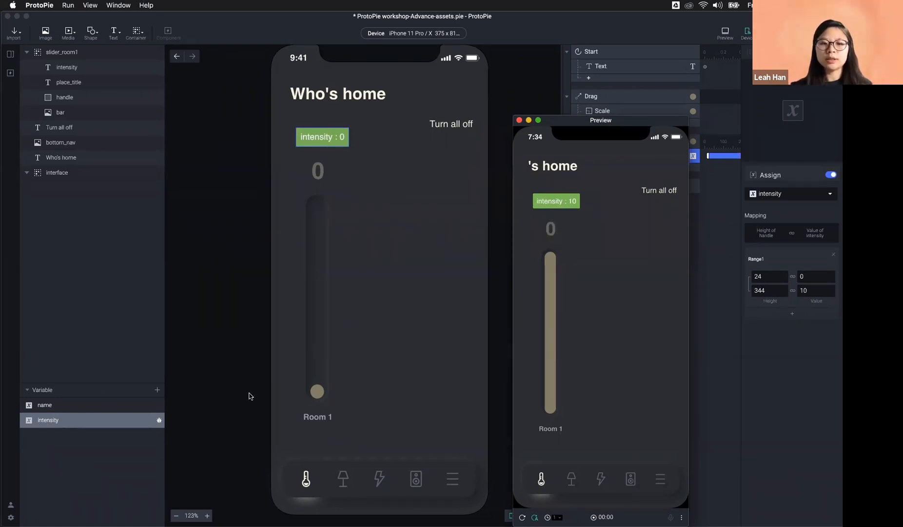
pyautogui.click(318, 171)
pyautogui.doubleClick(319, 171)
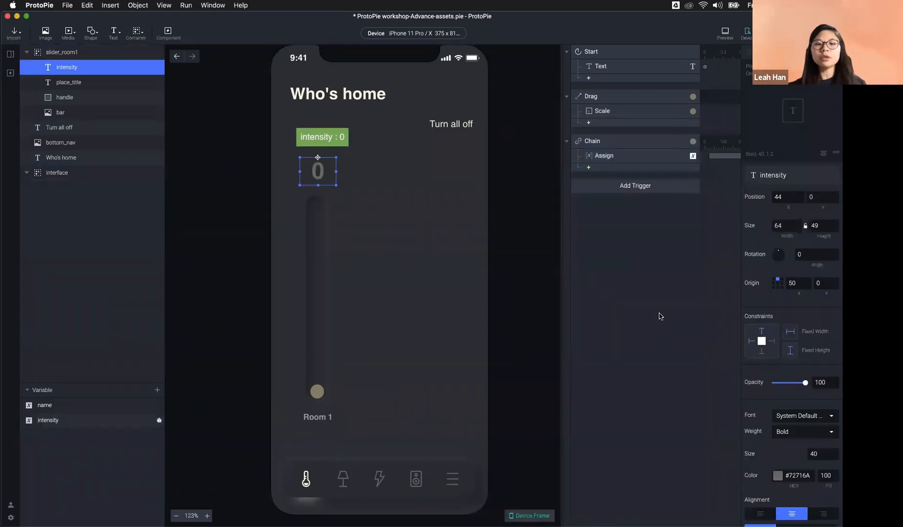
# Step: Add a Detect trigger to the slider scene
pyautogui.click(614, 169)
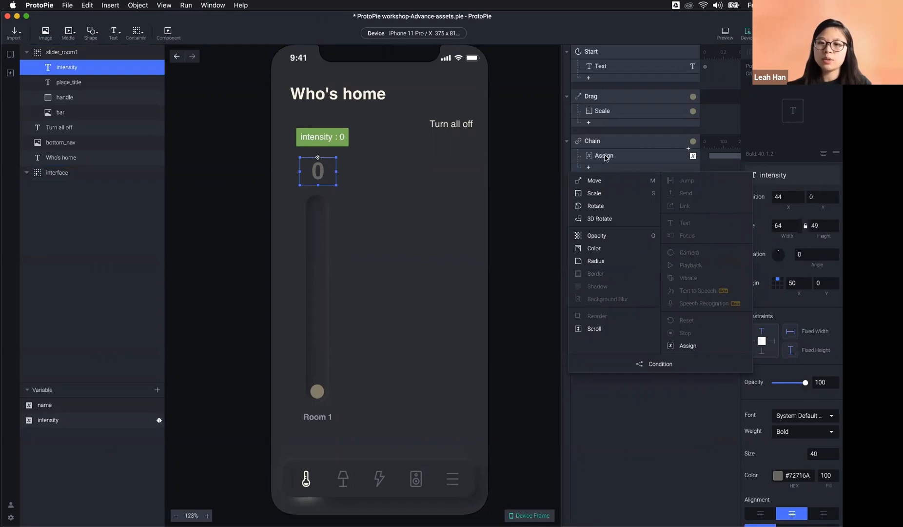
pyautogui.click(661, 442)
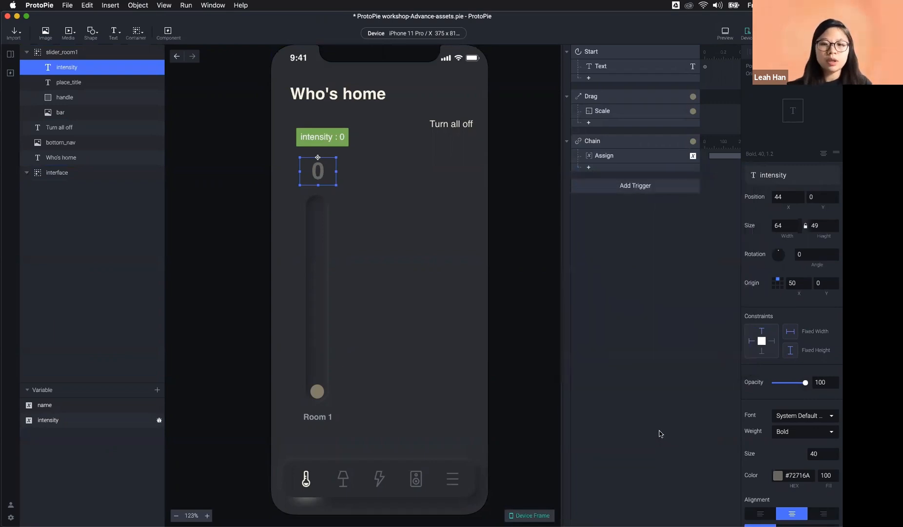
pyautogui.click(617, 186)
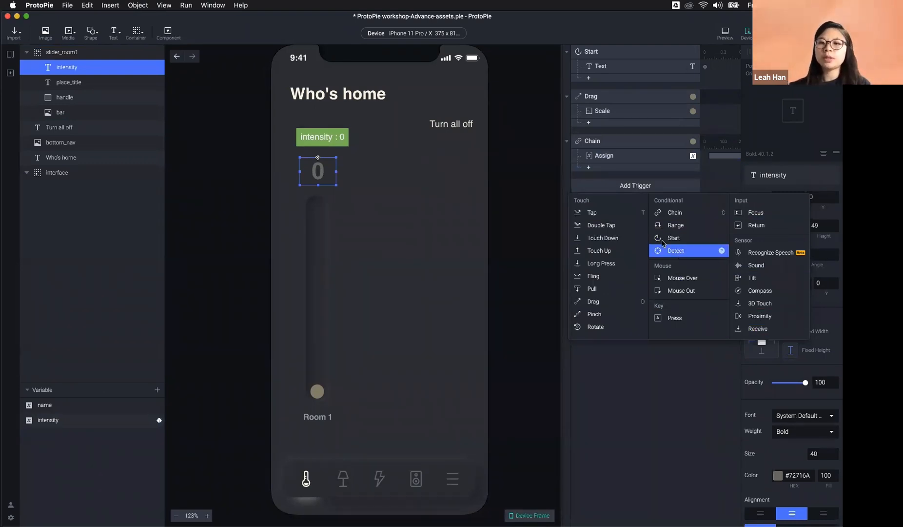
pyautogui.click(680, 253)
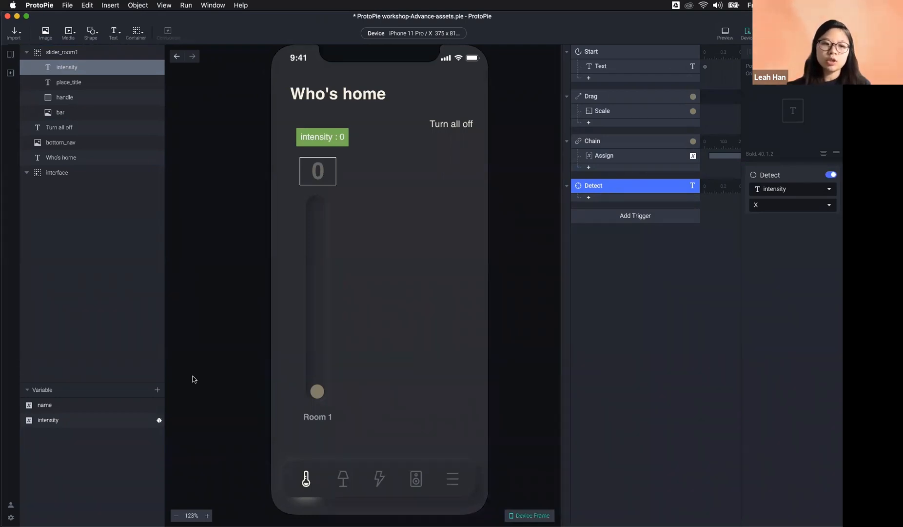
pyautogui.click(54, 421)
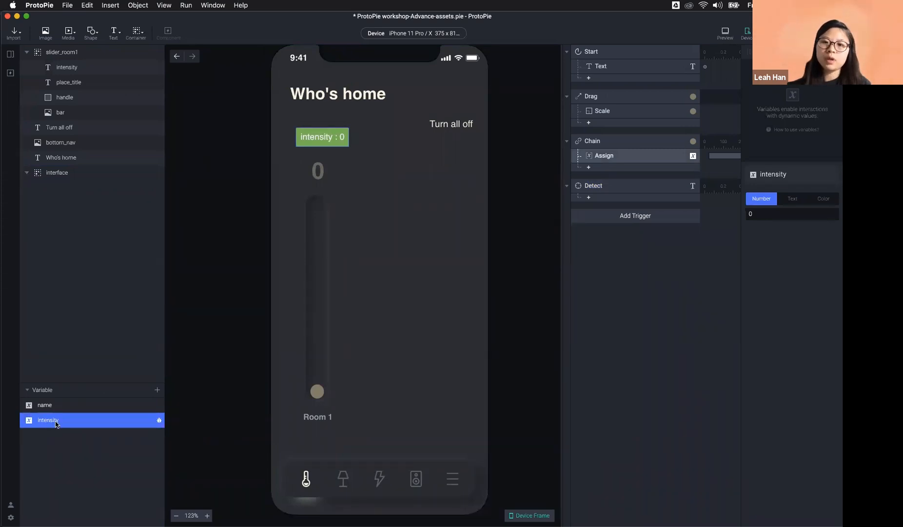
pyautogui.click(602, 187)
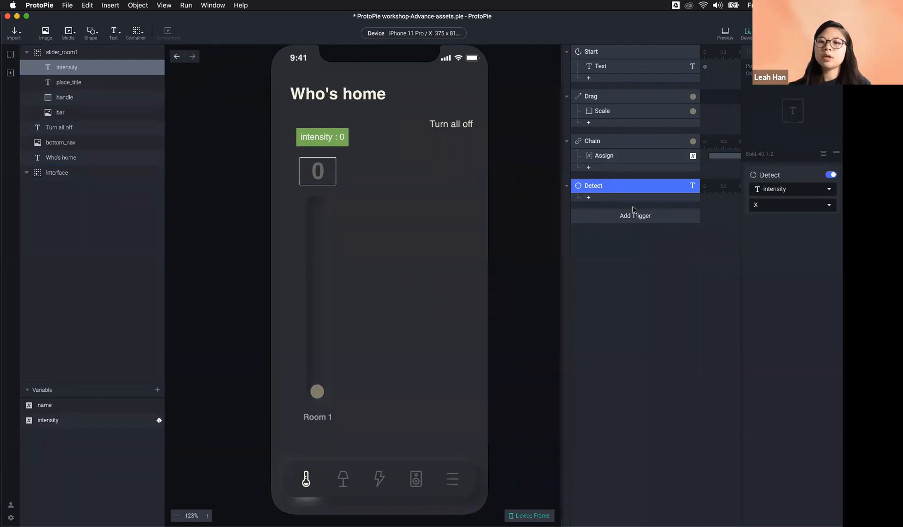
# Step: Set the Detect trigger to watch the intensity variable instead of the layer's X
pyautogui.click(623, 141)
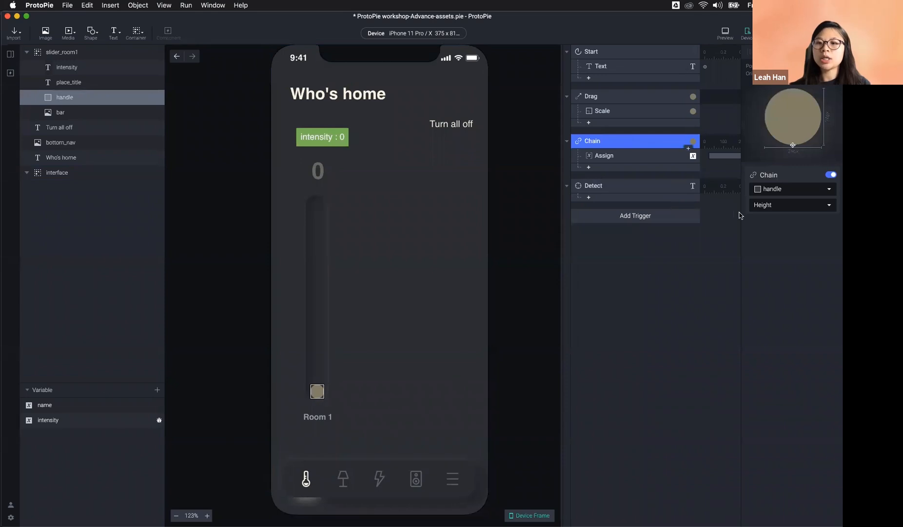
pyautogui.click(624, 156)
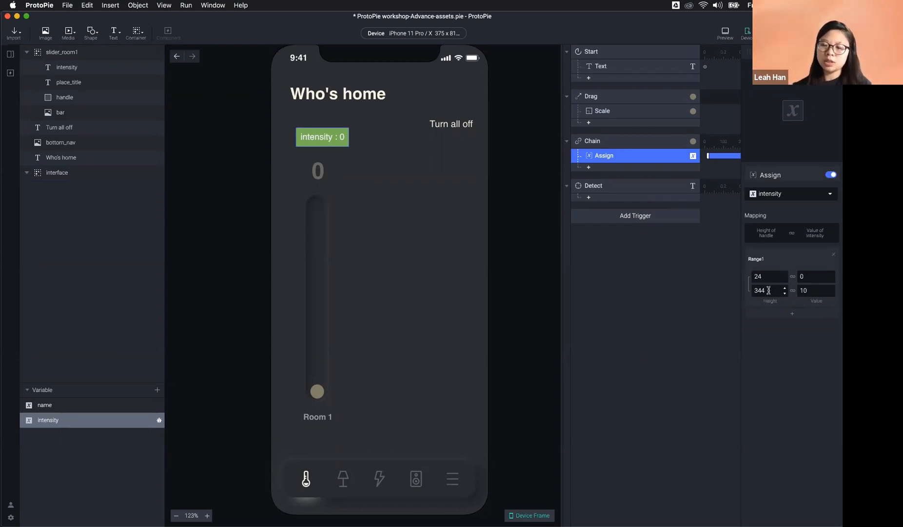
pyautogui.click(650, 187)
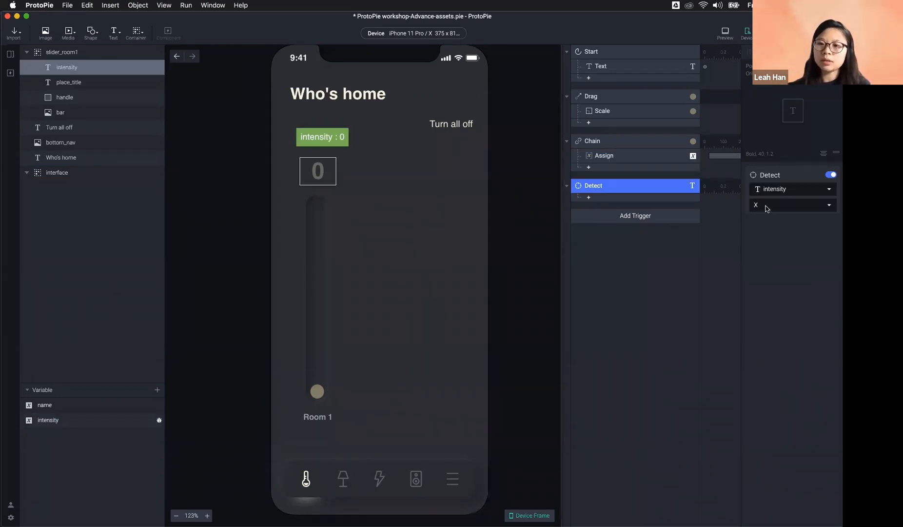
pyautogui.click(767, 207)
pyautogui.click(779, 194)
pyautogui.click(778, 194)
pyautogui.click(782, 238)
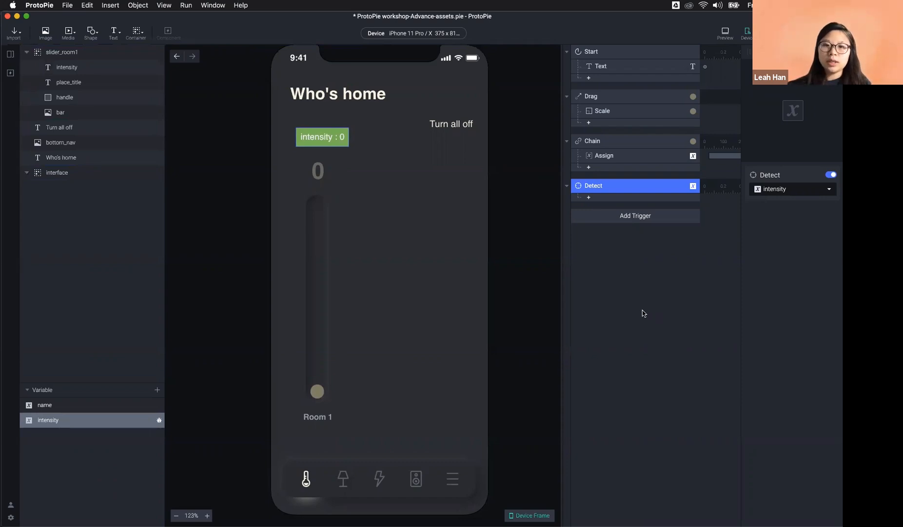
# Step: Add a Text response under Detect setting the readout's content to the formula intensity, then preview
pyautogui.doubleClick(316, 172)
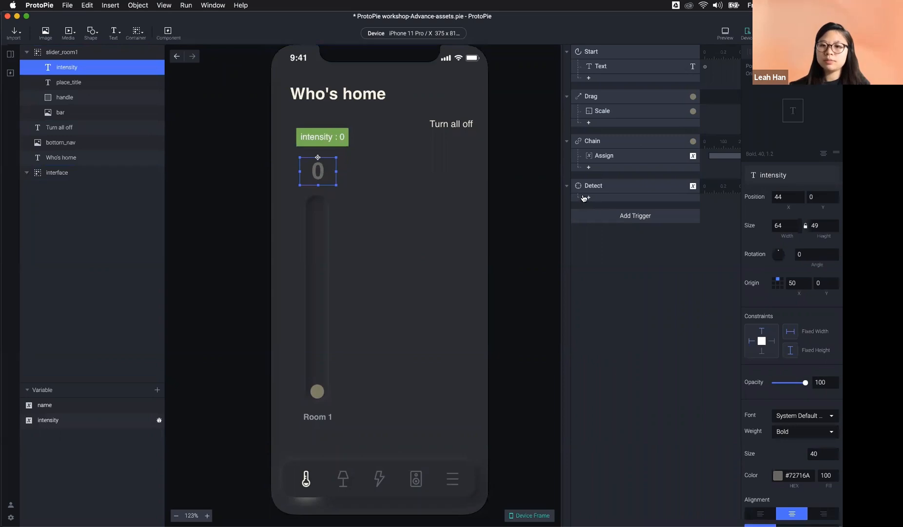
pyautogui.click(585, 197)
pyautogui.click(713, 253)
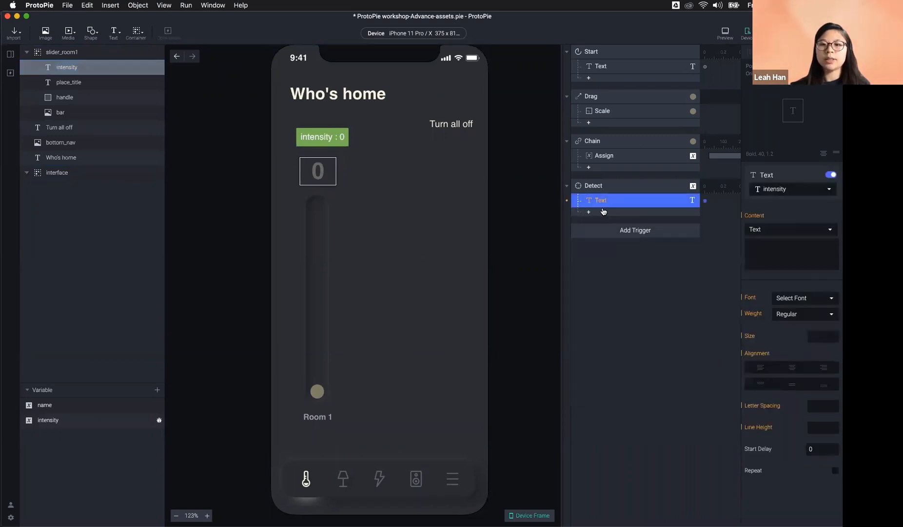
pyautogui.click(761, 229)
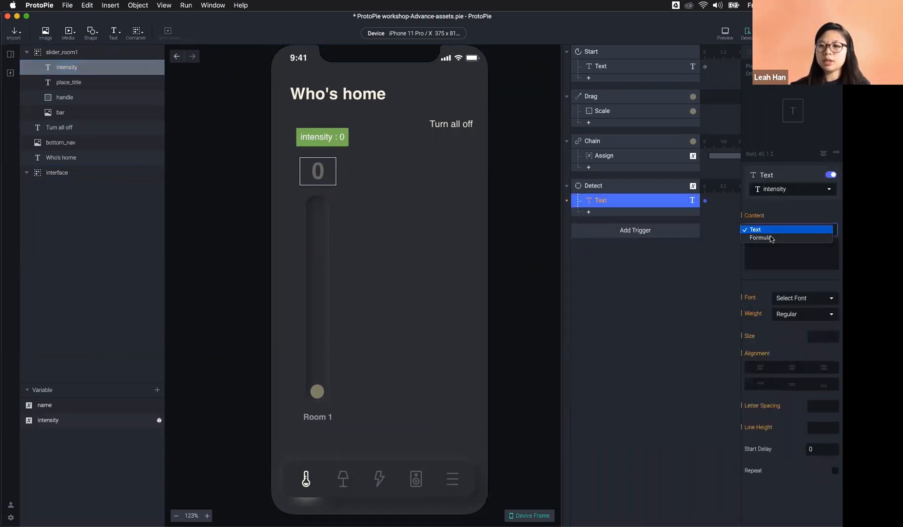
pyautogui.click(773, 197)
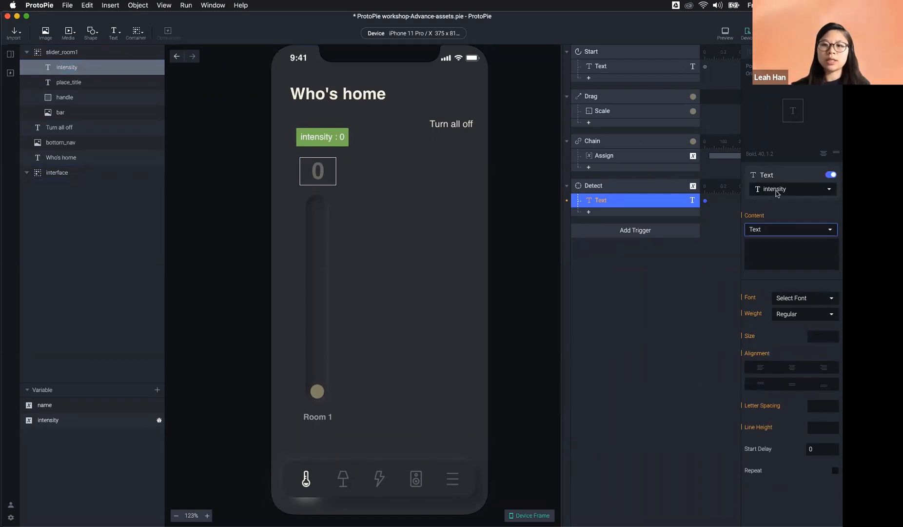
pyautogui.click(793, 230)
pyautogui.click(771, 239)
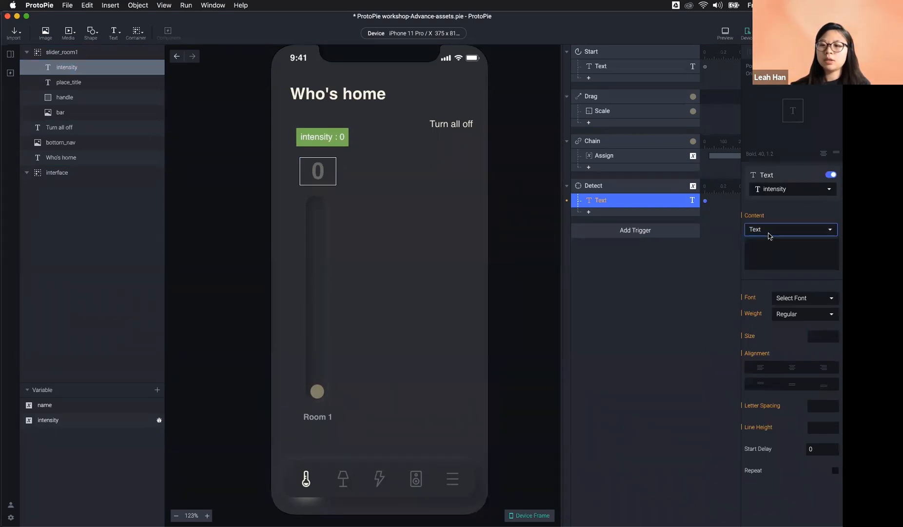
pyautogui.click(770, 242)
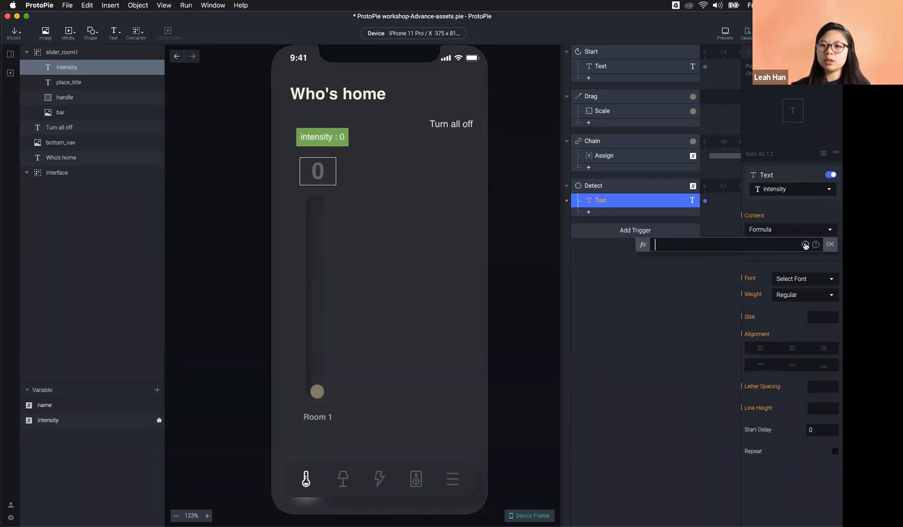
pyautogui.write('intensity')
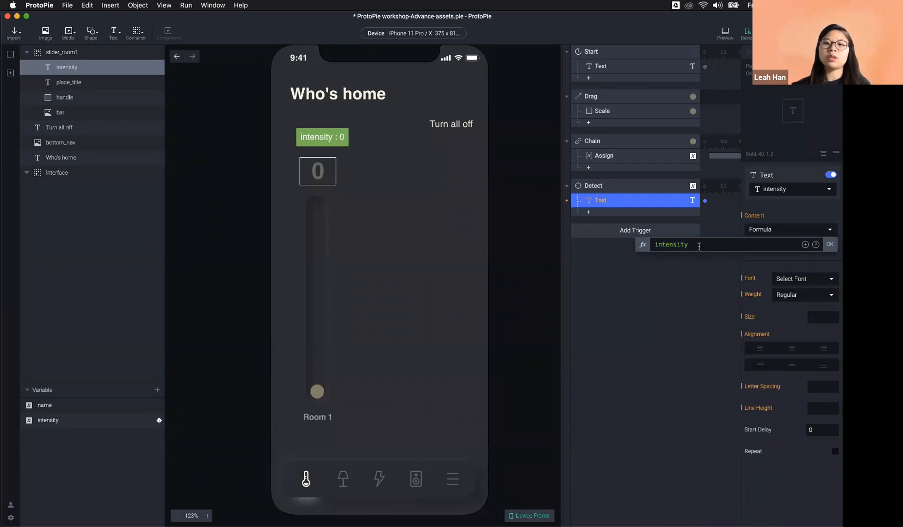
pyautogui.click(830, 243)
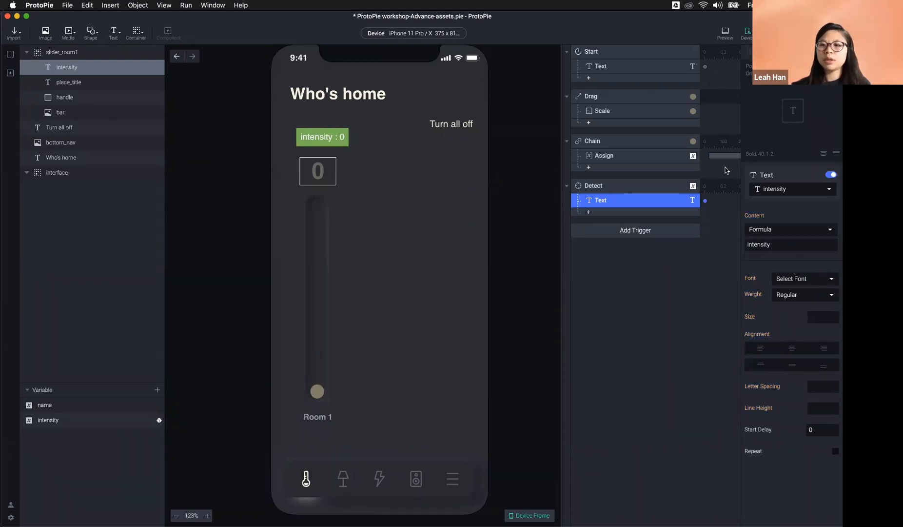
pyautogui.click(725, 33)
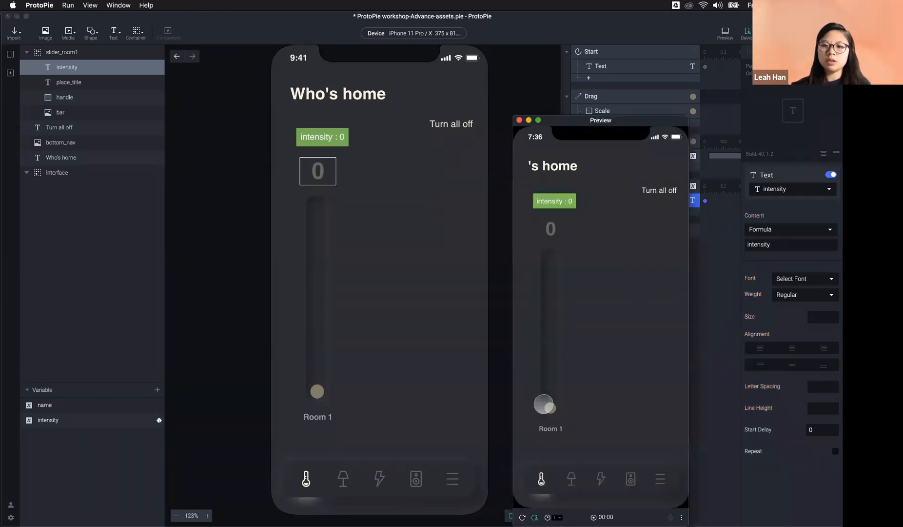
# Step: Drag the slider in Preview so the large readout tracks intensity, ending at 6.5
pyautogui.moveTo(549, 408); pyautogui.dragTo(545, 244)
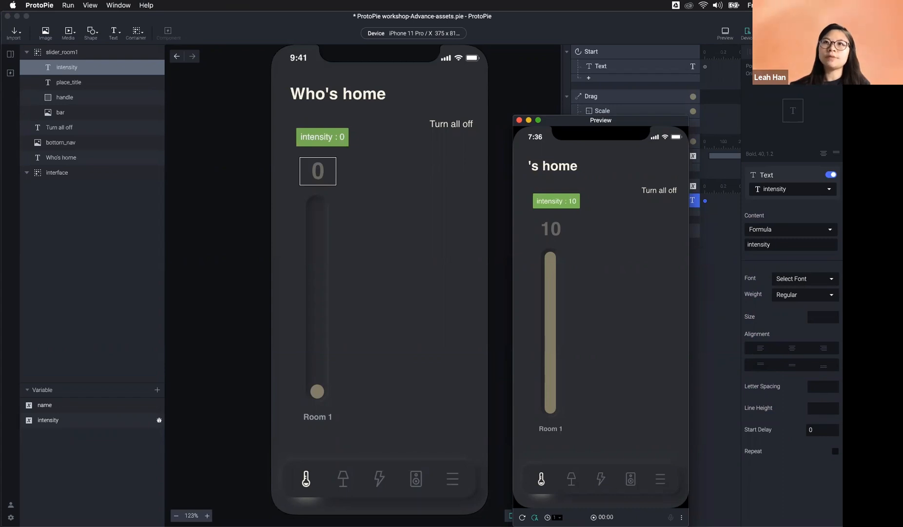
pyautogui.moveTo(548, 236); pyautogui.dragTo(551, 296)
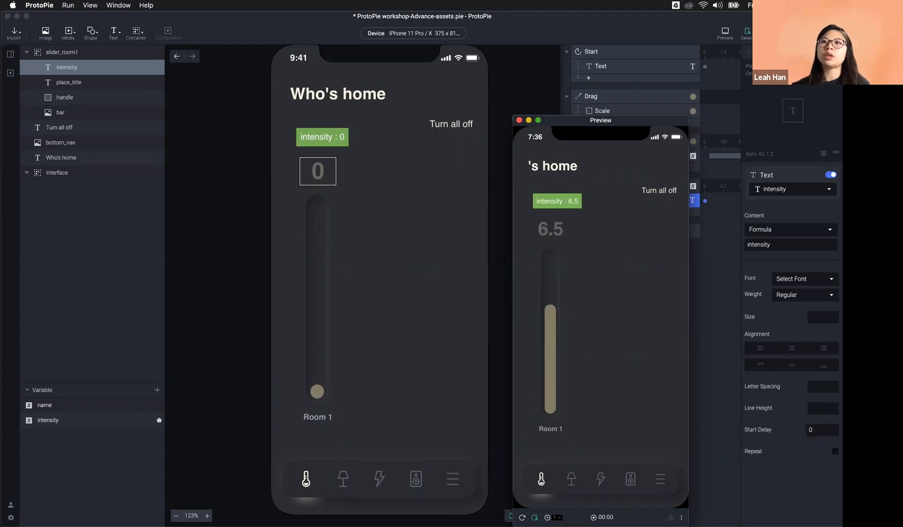
# Step: Close Preview, expand the Text response's intensity formula in the full editor, and open Formulas help
pyautogui.press('super+w')
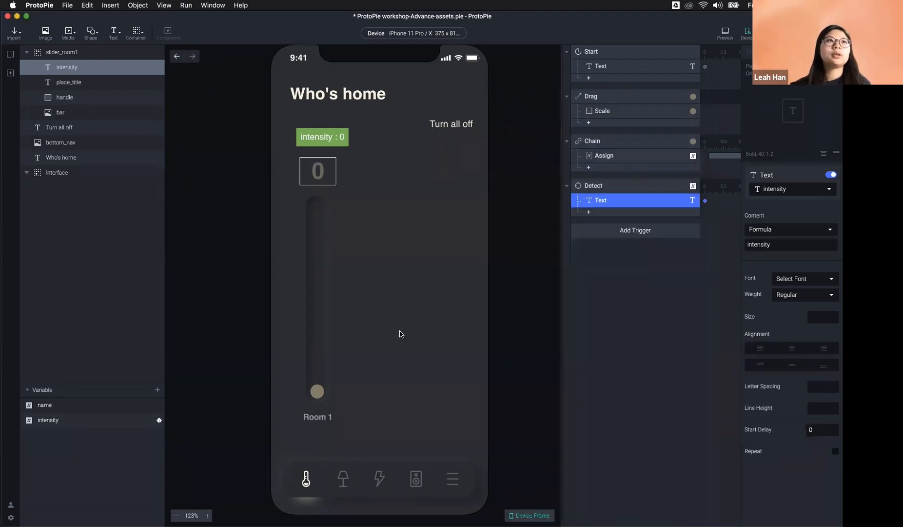
pyautogui.click(319, 172)
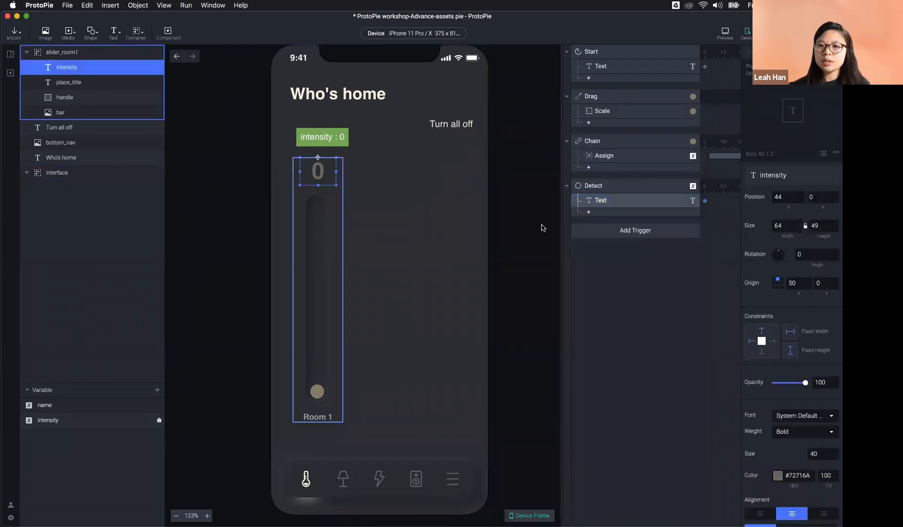
pyautogui.click(616, 203)
pyautogui.click(775, 244)
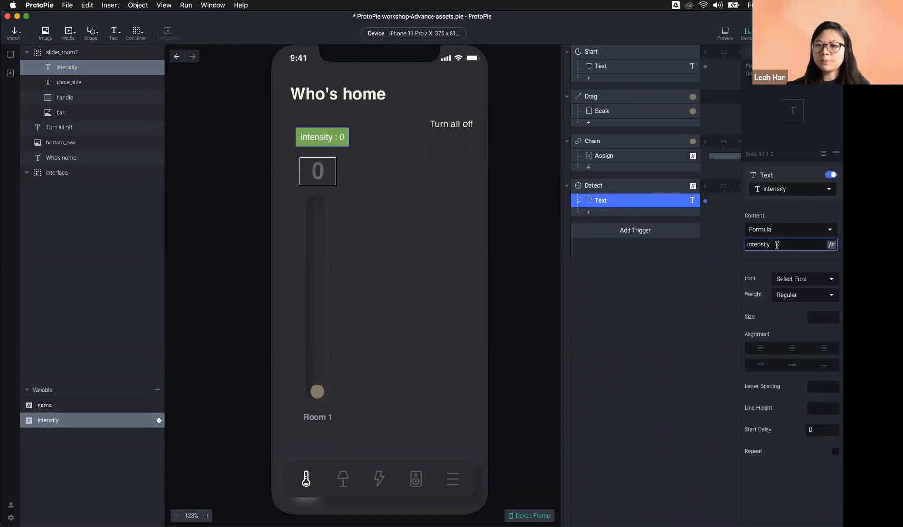
pyautogui.click(832, 245)
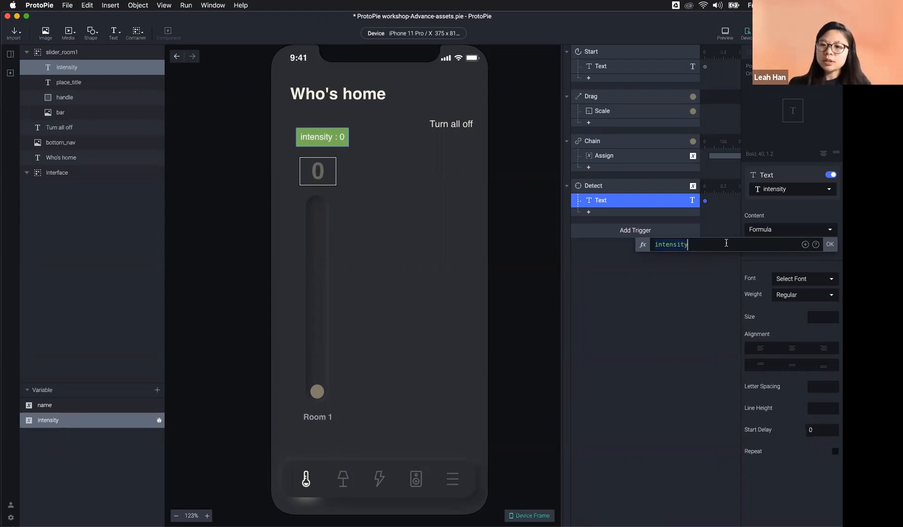
pyautogui.moveTo(694, 244); pyautogui.dragTo(644, 246)
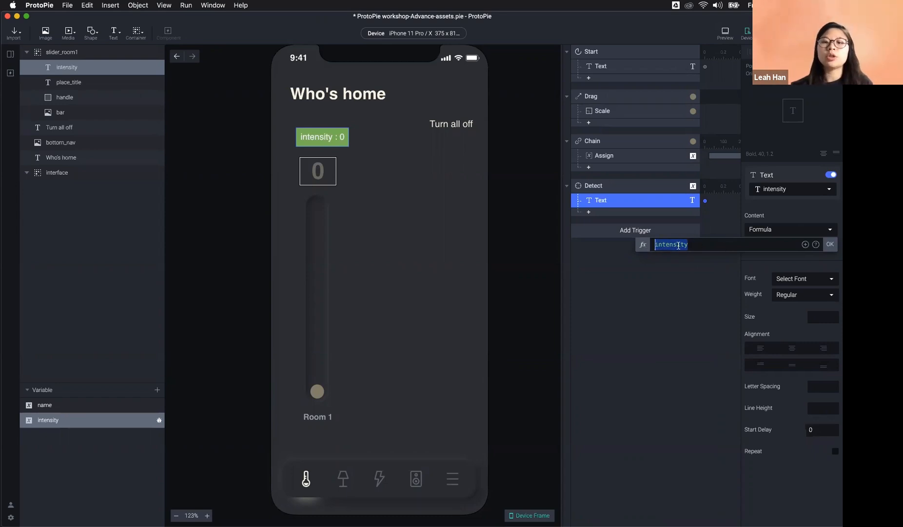
pyautogui.click(727, 245)
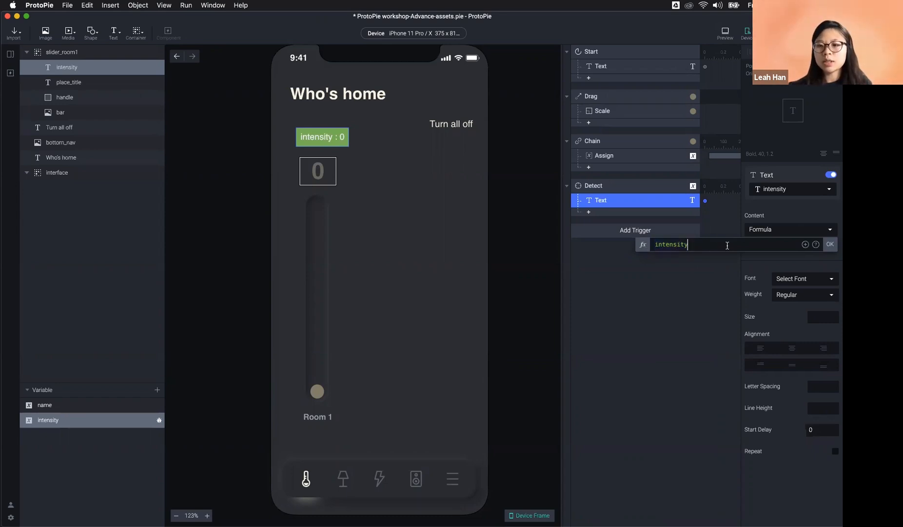
pyautogui.click(815, 245)
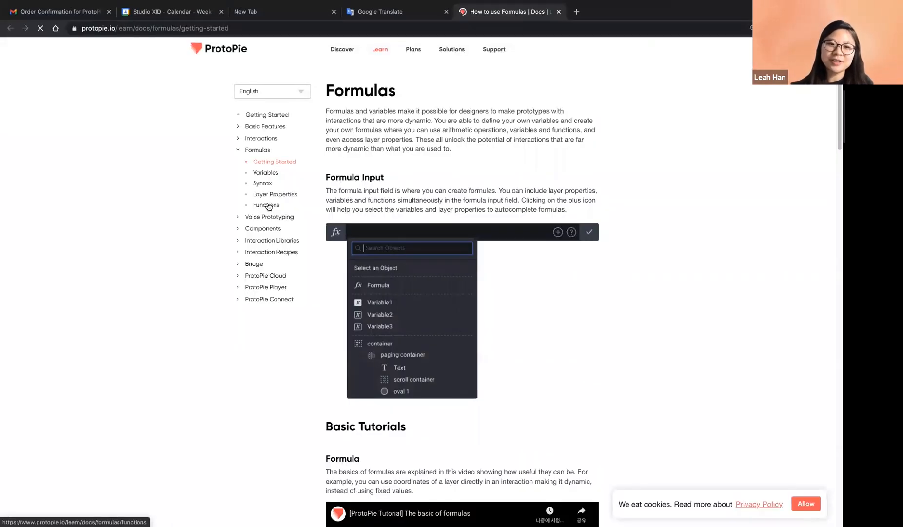
# Step: Open the Functions page of the Formulas docs and scroll down to the Math functions
pyautogui.click(268, 205)
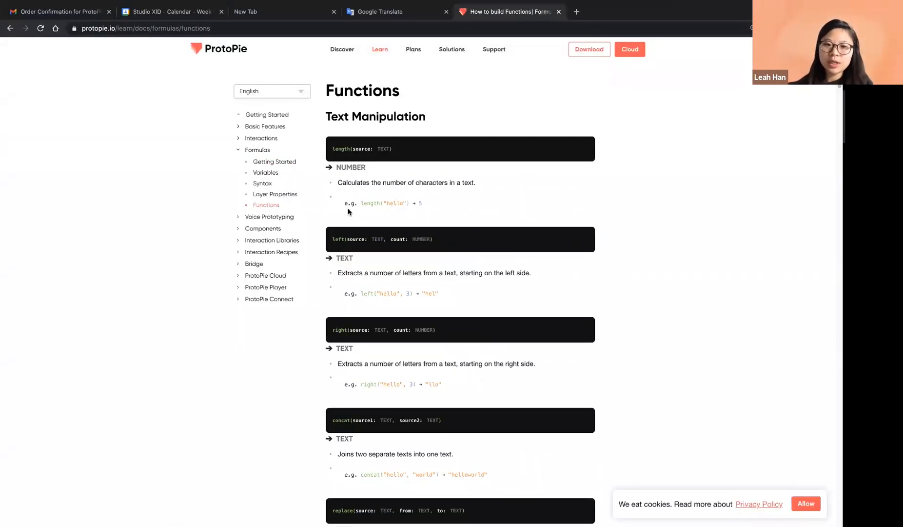
pyautogui.scroll(-6, 458, 330)
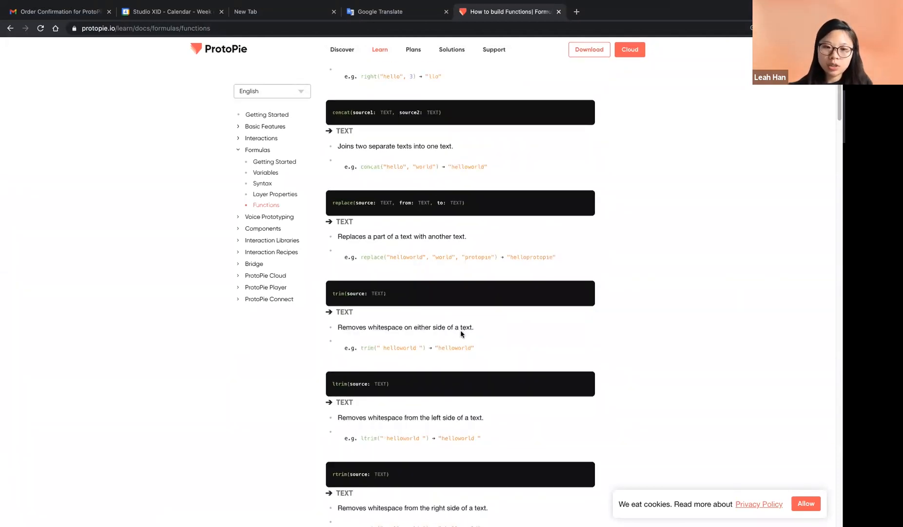
pyautogui.scroll(-3, 461, 331)
pyautogui.scroll(-8, 461, 333)
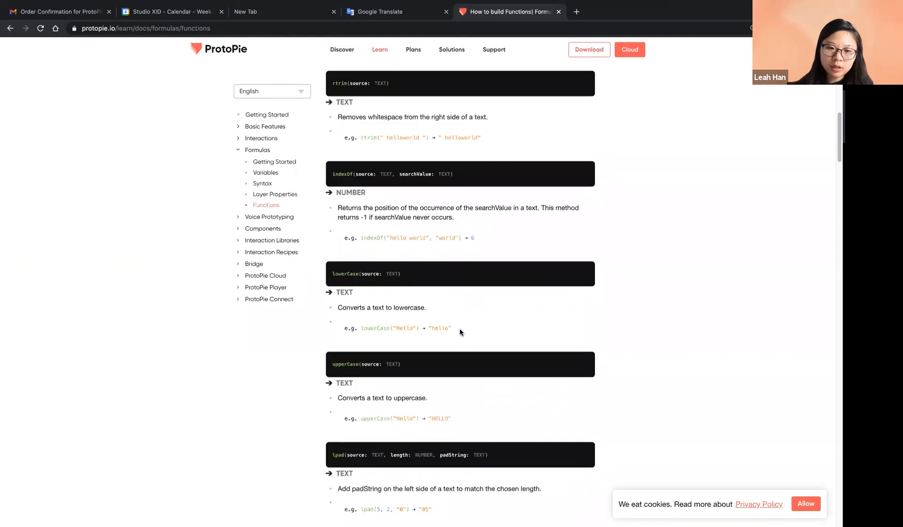
pyautogui.scroll(-7, 459, 331)
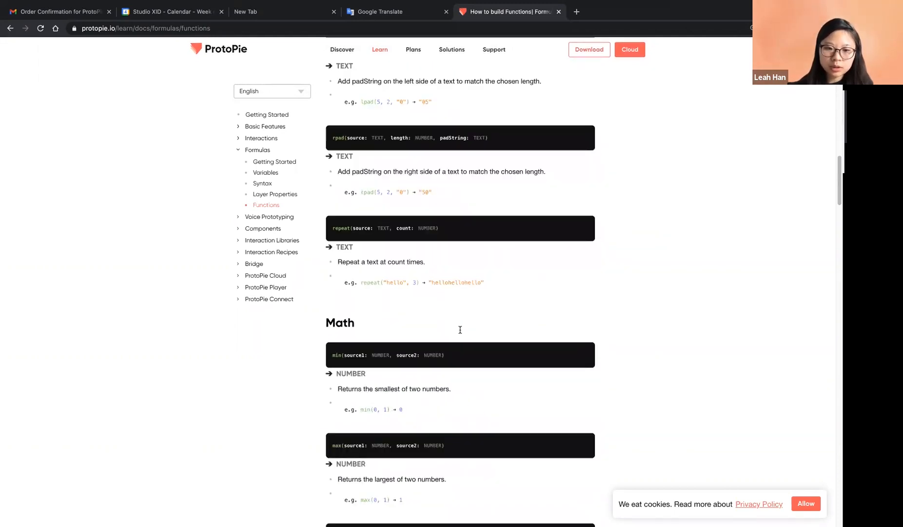
pyautogui.scroll(-1, 460, 330)
pyautogui.scroll(-4, 386, 325)
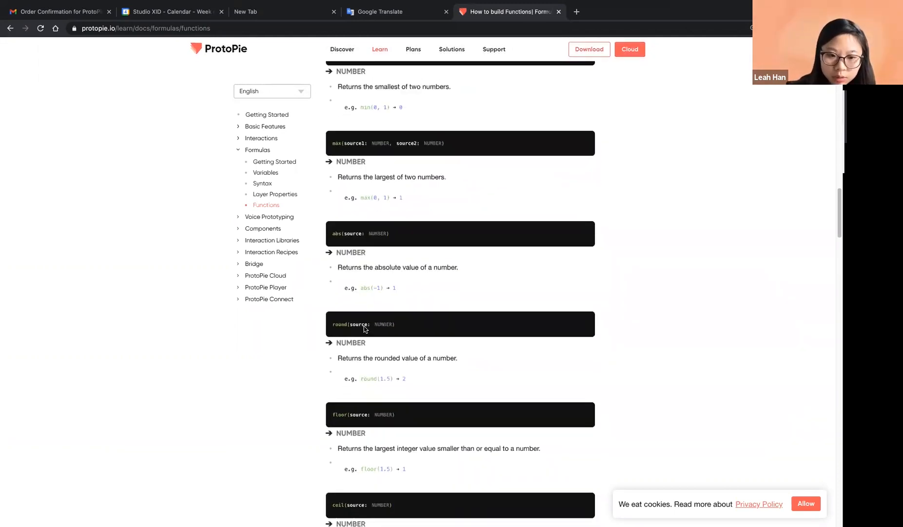
pyautogui.scroll(-1, 358, 331)
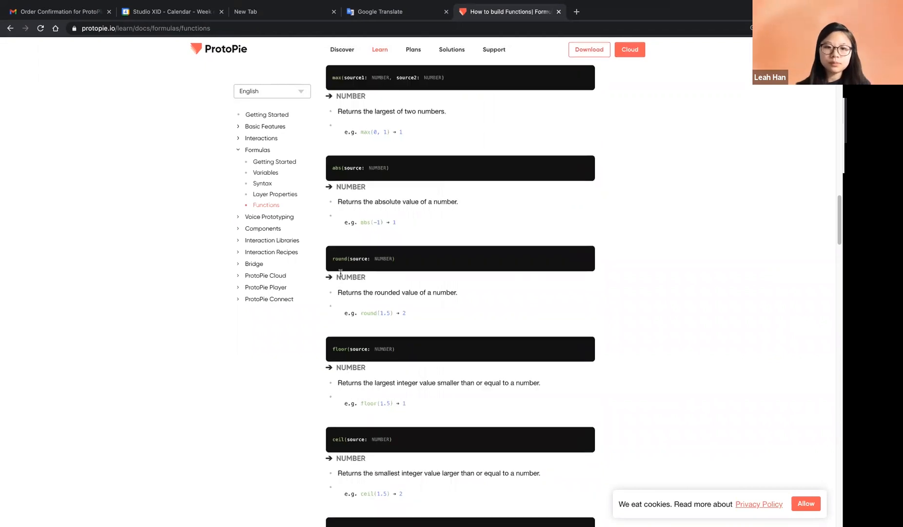
# Step: Read round(source), noting round(1.5) returns 2, then switch back to ProtoPie
pyautogui.moveTo(339, 295); pyautogui.dragTo(493, 302)
pyautogui.click(405, 303)
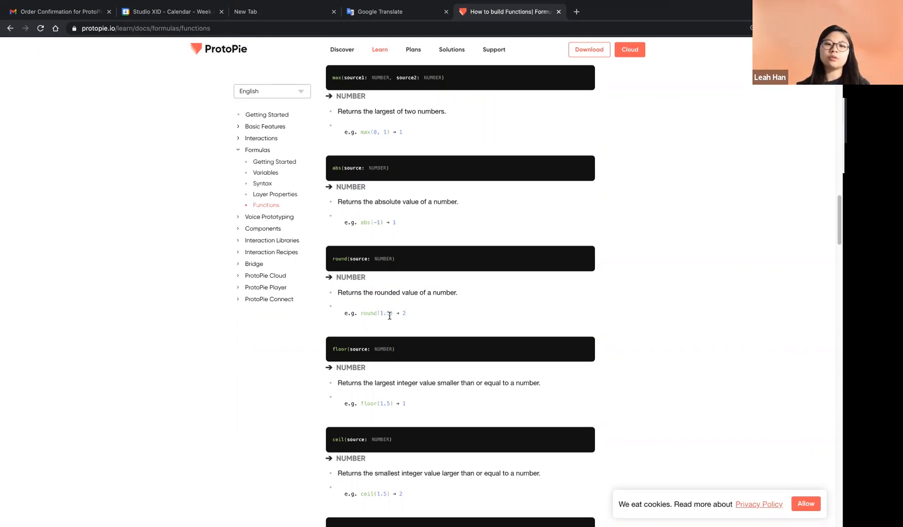
pyautogui.moveTo(387, 315); pyautogui.dragTo(378, 313)
pyautogui.click(420, 319)
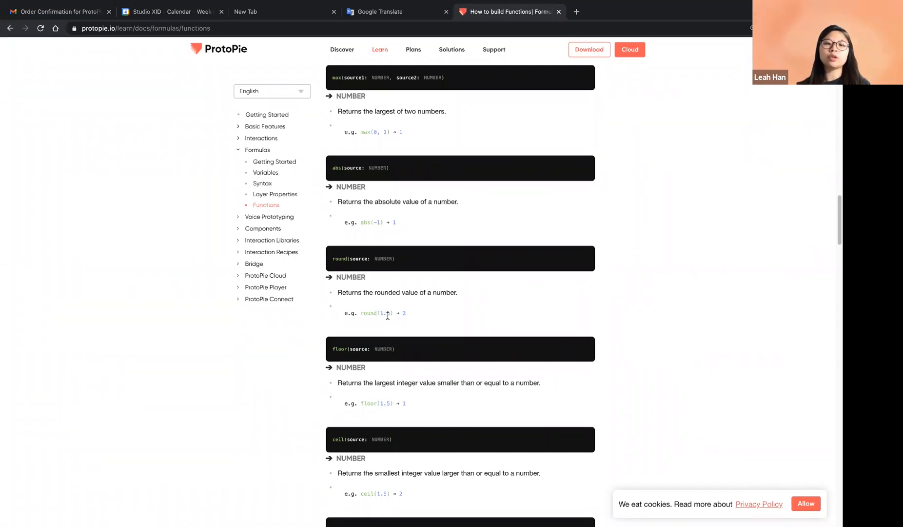
pyautogui.doubleClick(404, 313)
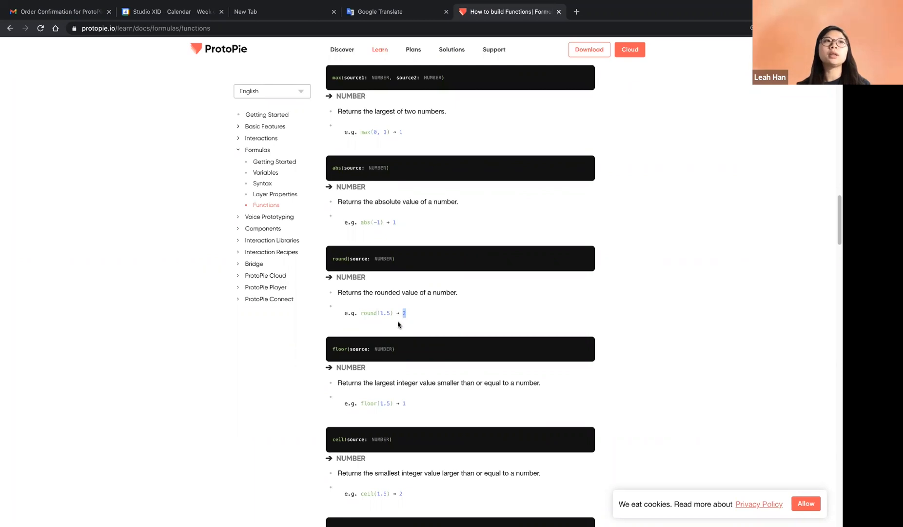
pyautogui.click(401, 308)
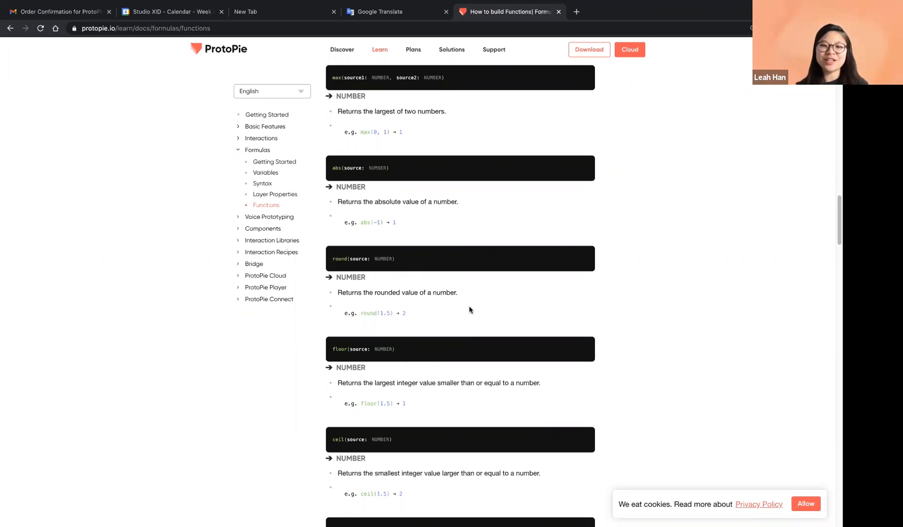
pyautogui.hotkey('ctrl', 'Left')
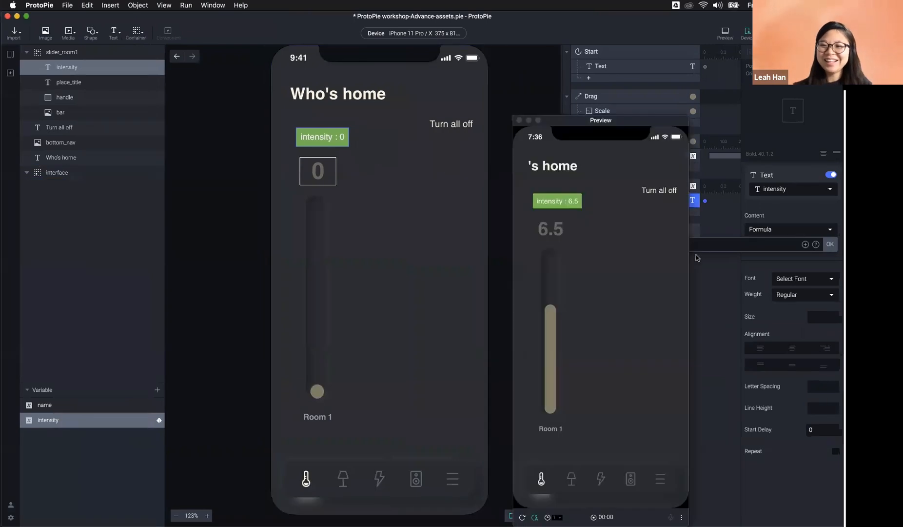
# Step: Change the readout's content formula from intensity to round(intensity)
pyautogui.click(714, 248)
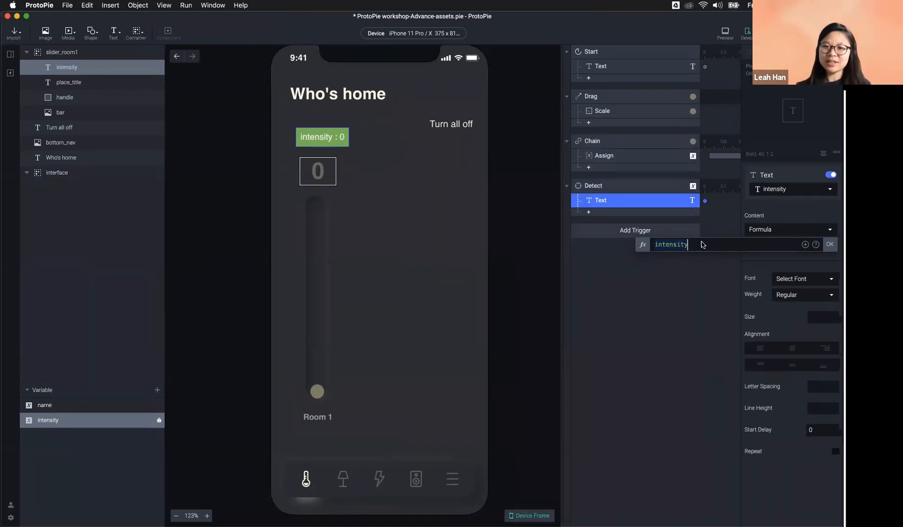
pyautogui.press('super+Left')
pyautogui.write('round(')
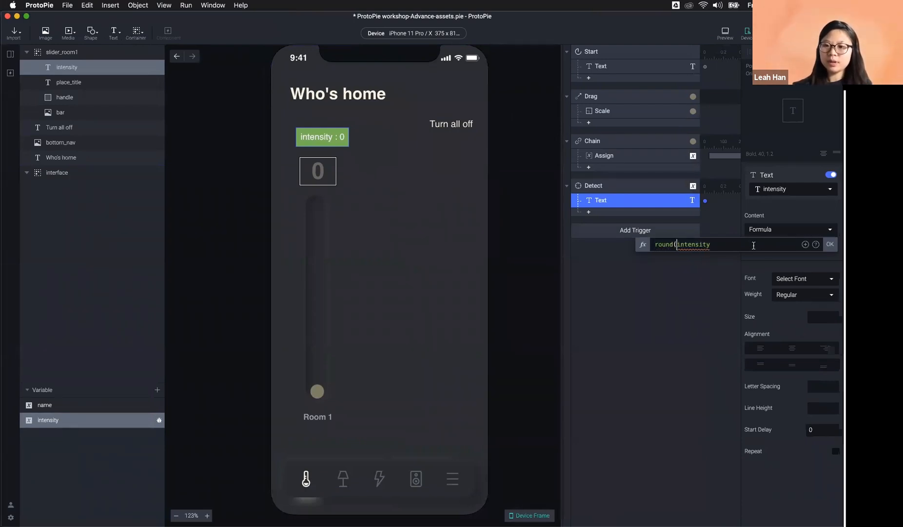
pyautogui.press('super+Right')
pyautogui.write(')')
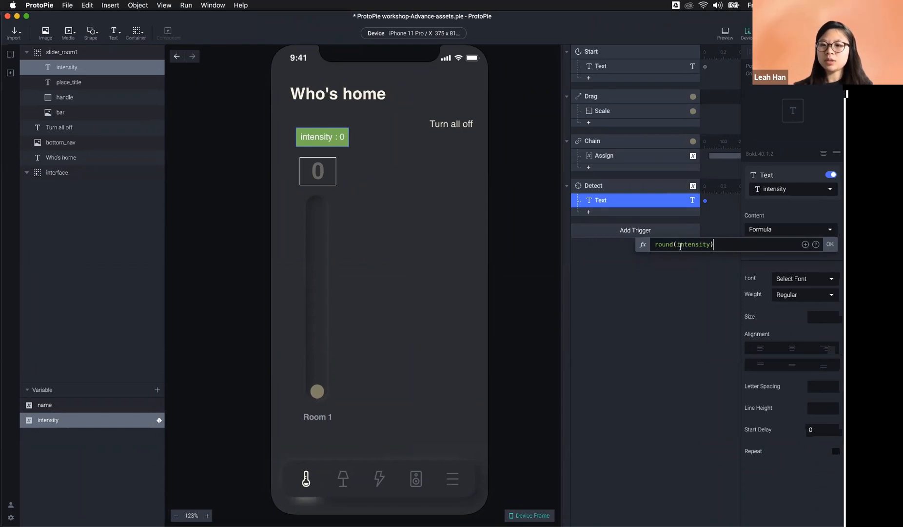
pyautogui.moveTo(677, 245); pyautogui.dragTo(709, 245)
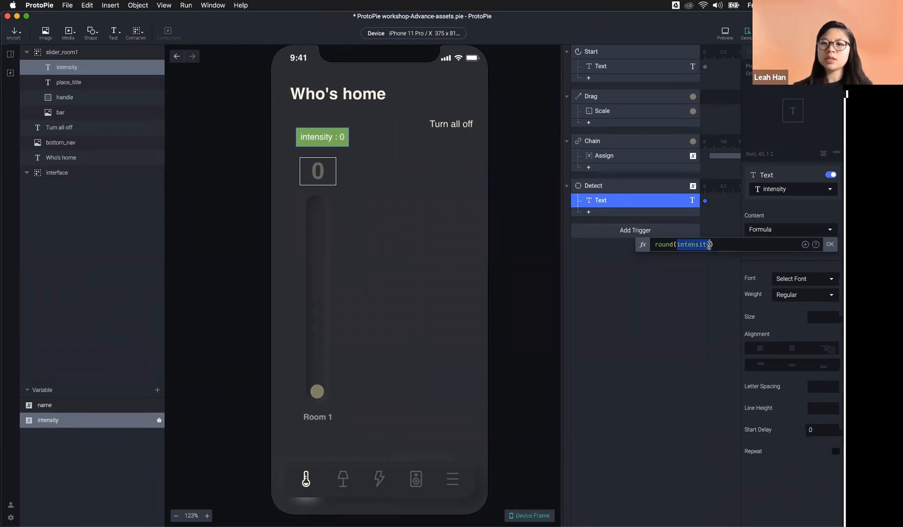
pyautogui.click(693, 244)
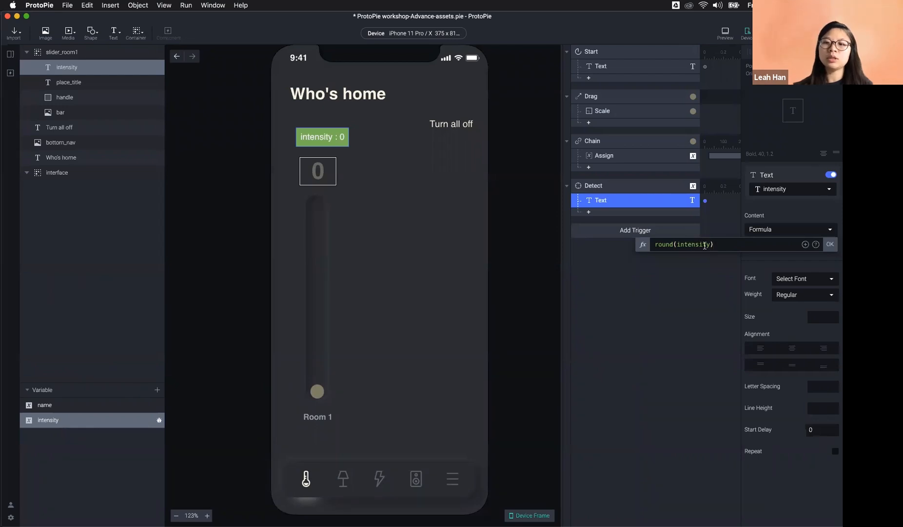
pyautogui.moveTo(718, 245); pyautogui.dragTo(646, 245)
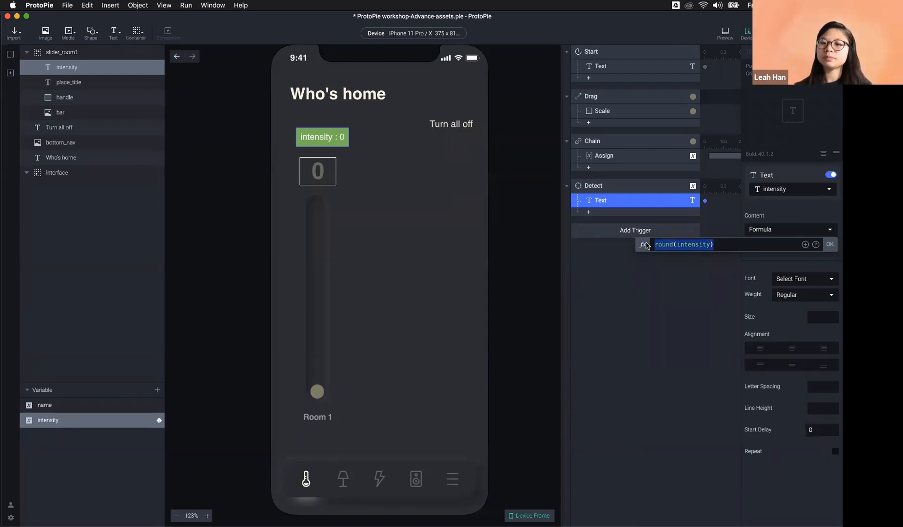
pyautogui.click(761, 242)
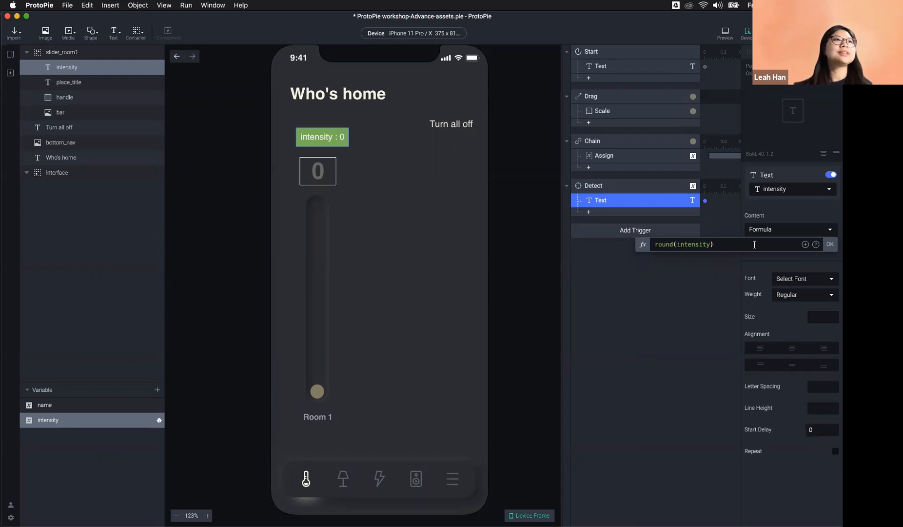
# Step: Apply the round(intensity) formula and preview the slider at 10, 0 and 6.5
pyautogui.click(828, 244)
pyautogui.click(726, 33)
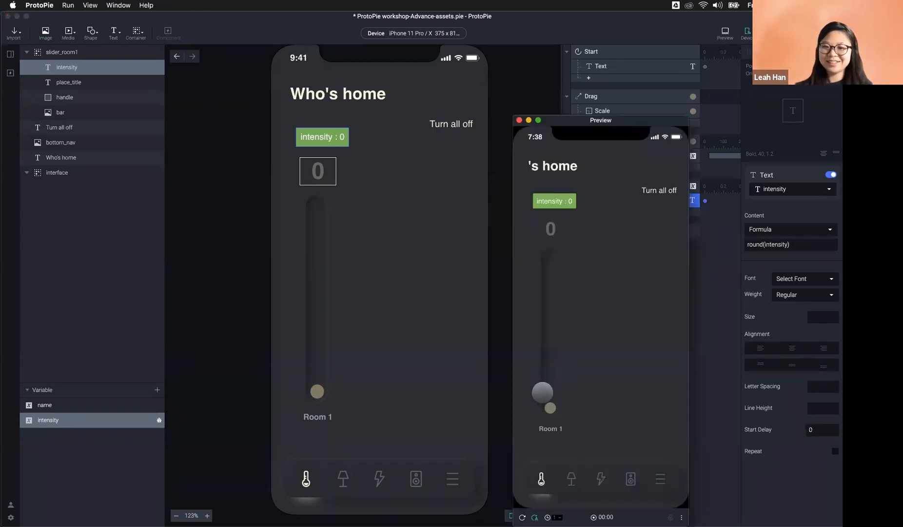
pyautogui.moveTo(549, 404); pyautogui.dragTo(543, 217)
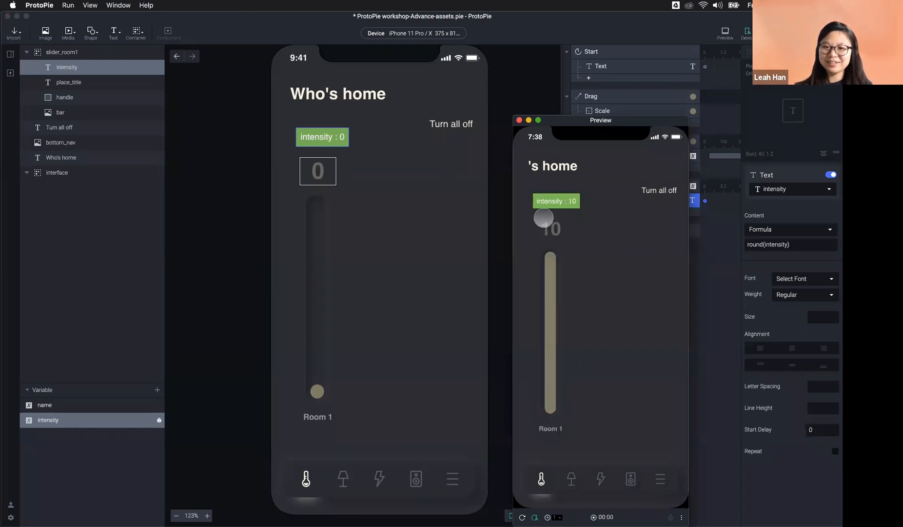
pyautogui.moveTo(551, 260); pyautogui.dragTo(551, 225)
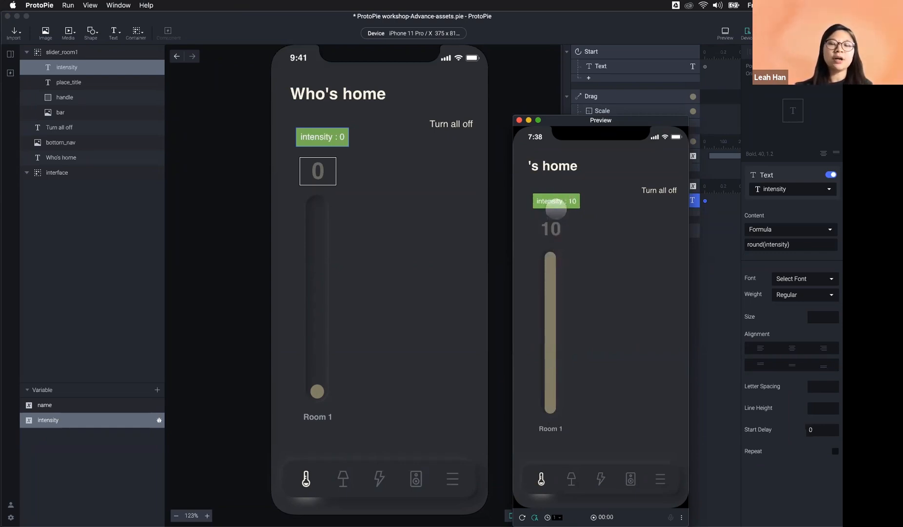
pyautogui.moveTo(560, 252); pyautogui.dragTo(550, 307)
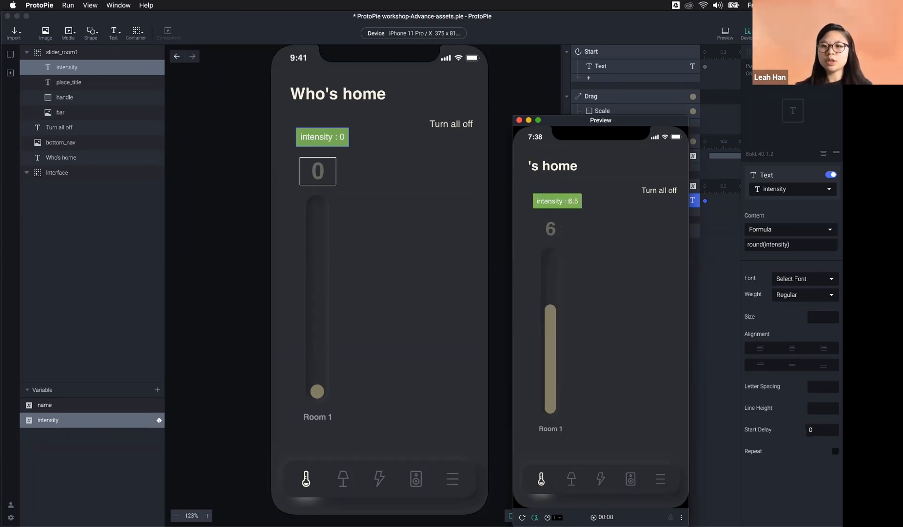
pyautogui.click(619, 156)
# Step: Check the Assign range's minimum 0 and maximum 10 values
pyautogui.click(816, 290)
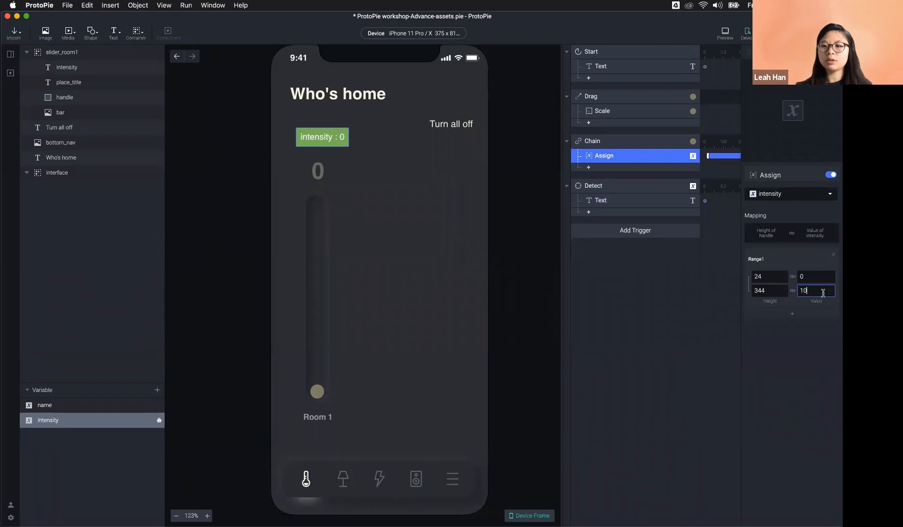
pyautogui.click(814, 278)
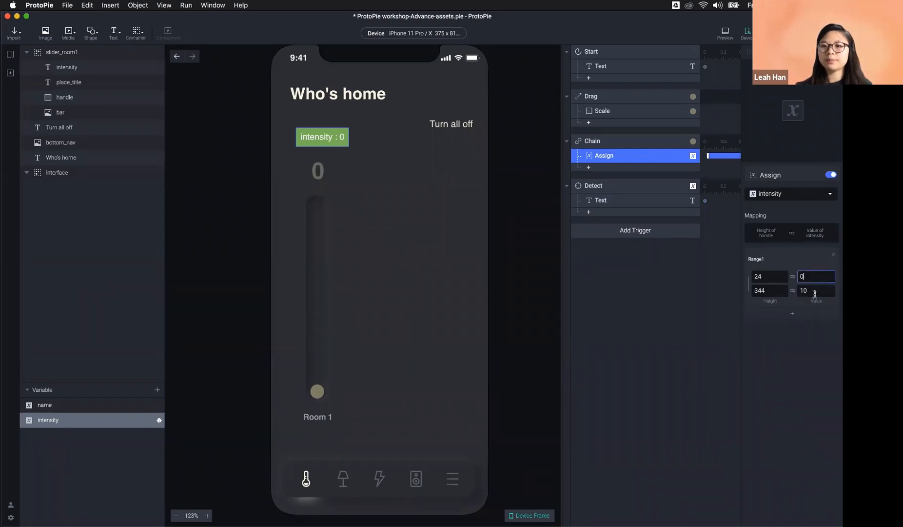
pyautogui.click(815, 292)
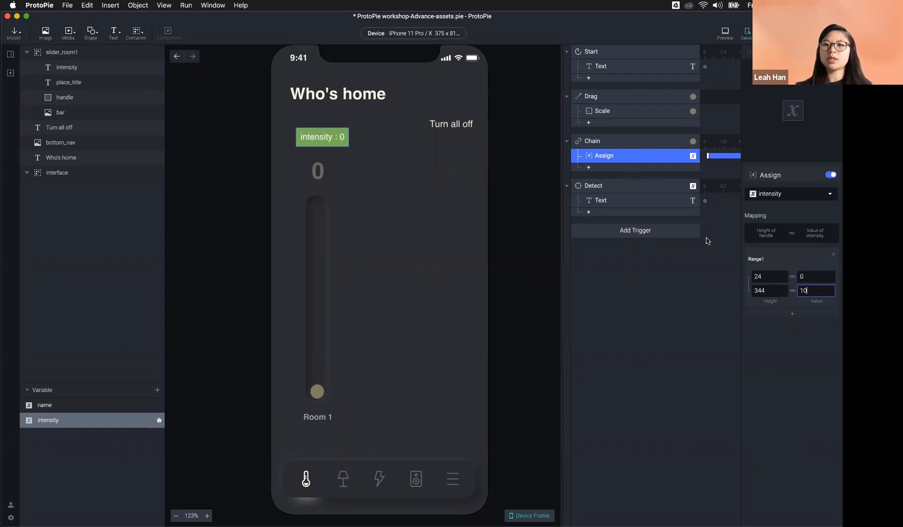
# Step: Move the green intensity debug box off the phone screen onto the canvas beside it
pyautogui.click(624, 193)
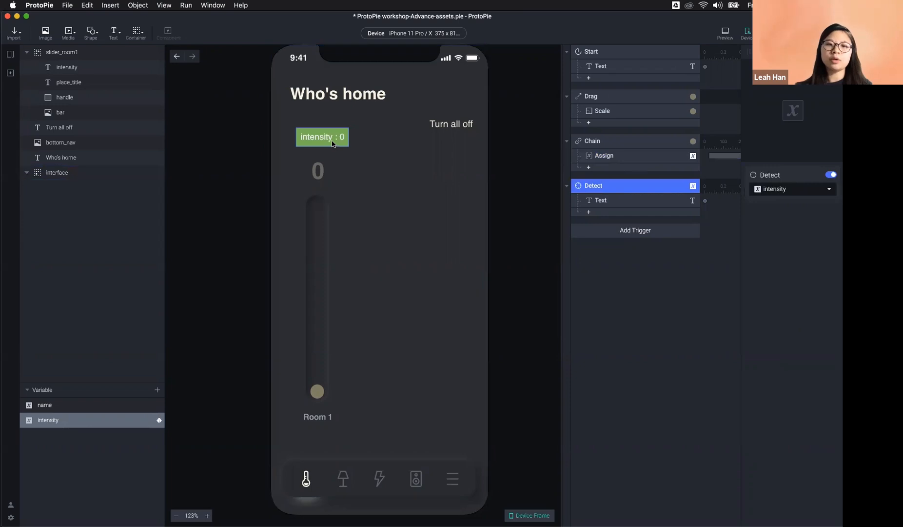
pyautogui.moveTo(346, 152); pyautogui.dragTo(224, 134)
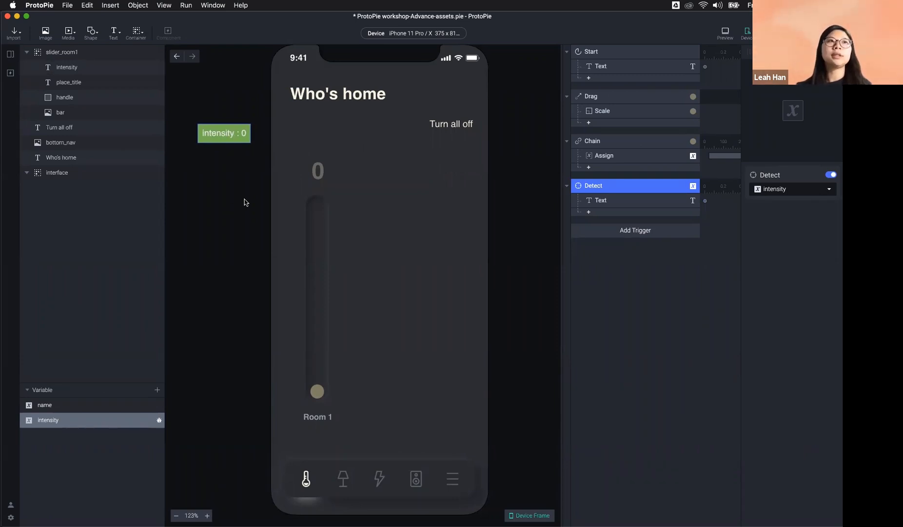
pyautogui.click(659, 299)
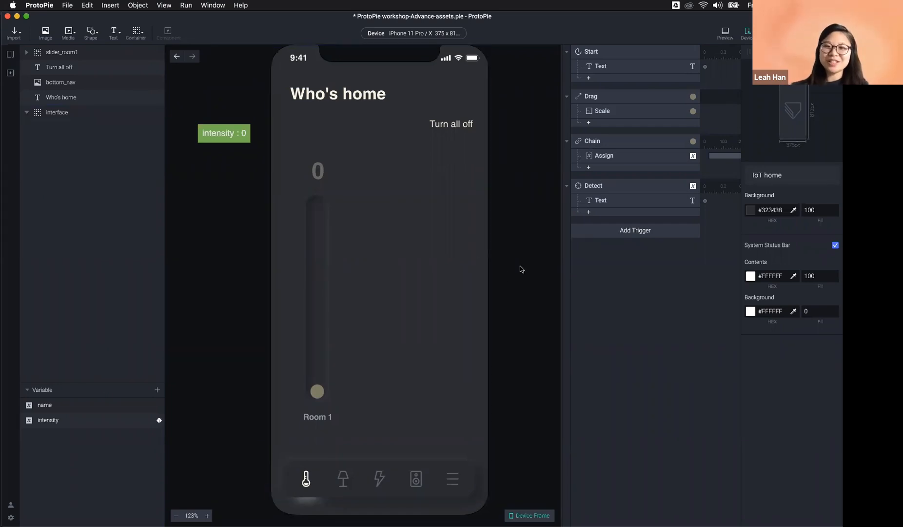
# Step: Duplicate slider_room1 with Cmd+D and drag the copy right to x 155
pyautogui.click(326, 326)
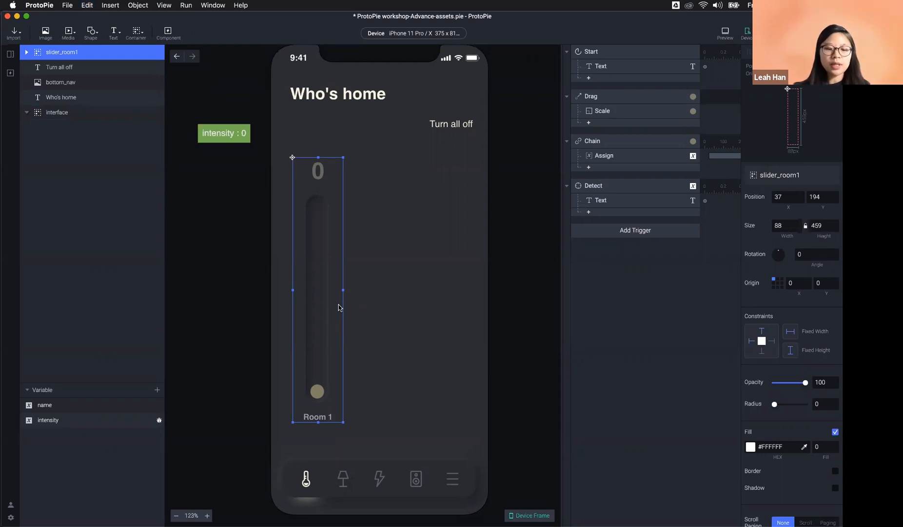
pyautogui.press('super+d')
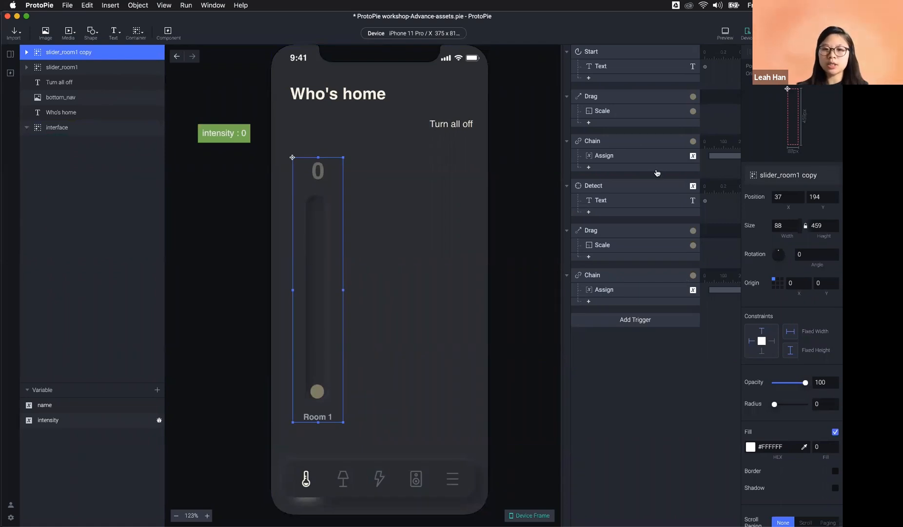
pyautogui.moveTo(325, 288); pyautogui.dragTo(391, 290)
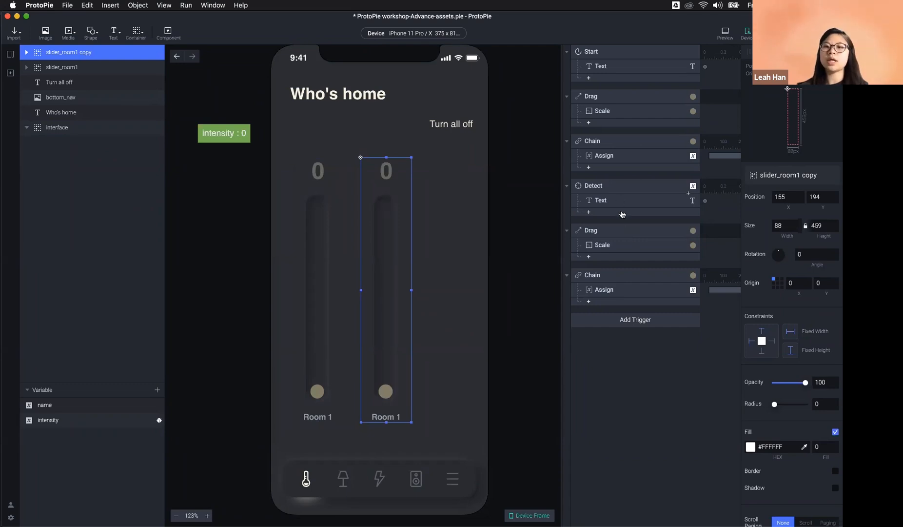
pyautogui.click(127, 7)
pyautogui.click(109, 6)
pyautogui.click(104, 7)
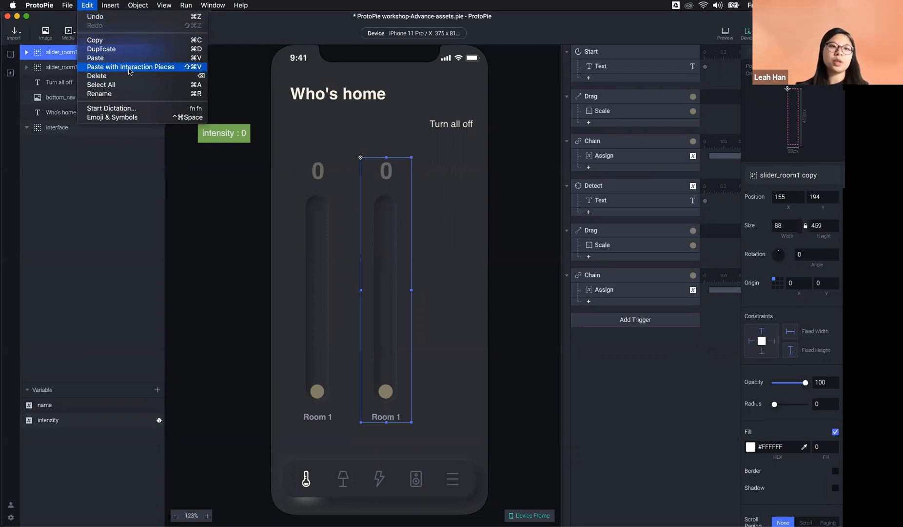
pyautogui.click(232, 334)
pyautogui.click(554, 378)
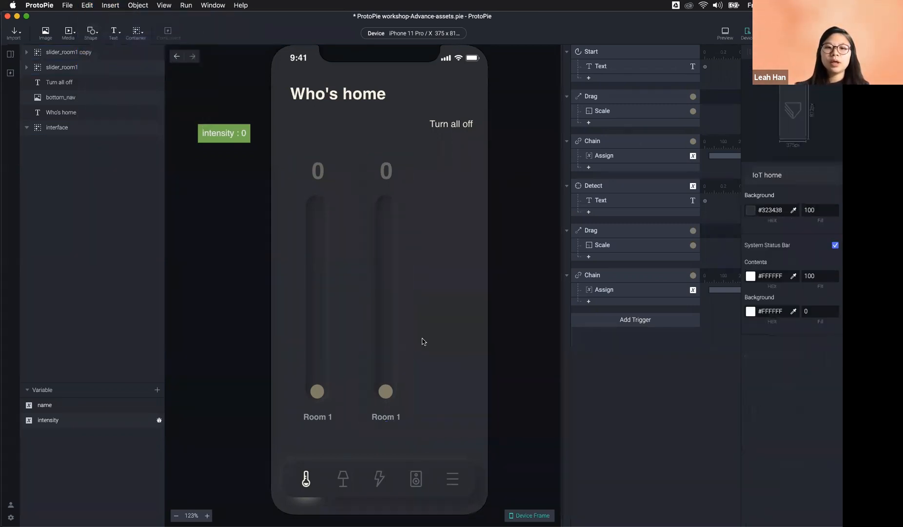
pyautogui.click(383, 316)
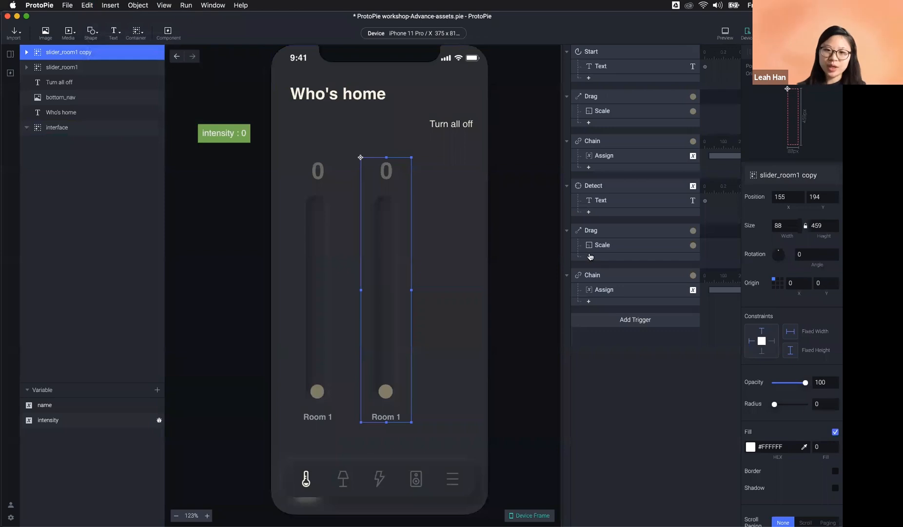
pyautogui.click(323, 176)
pyautogui.doubleClick(323, 176)
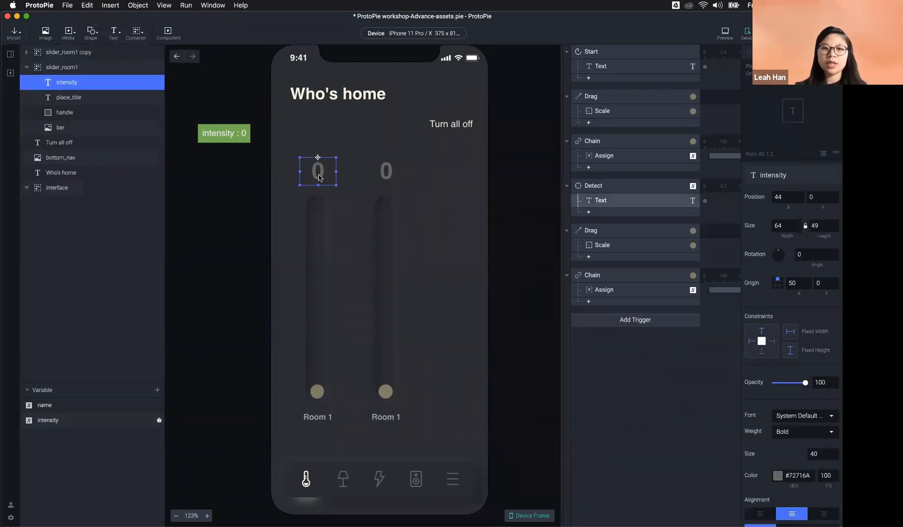
pyautogui.doubleClick(319, 176)
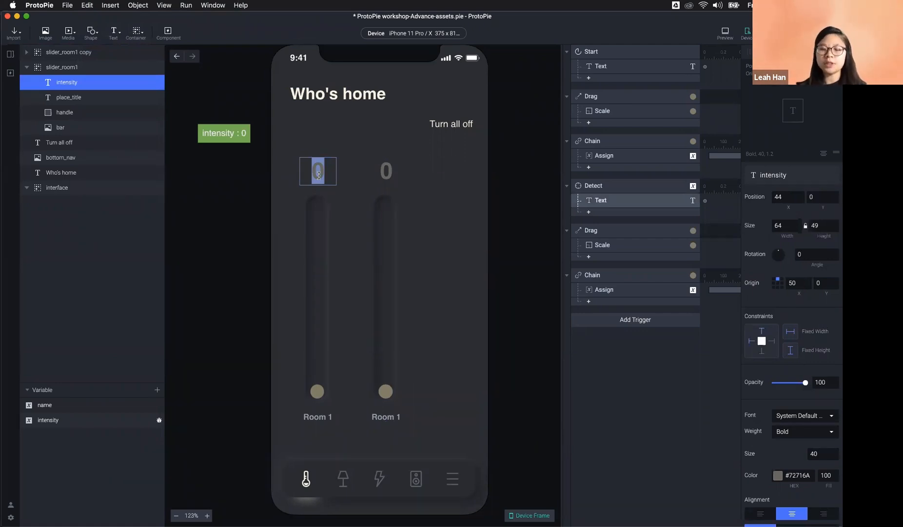
pyautogui.click(619, 198)
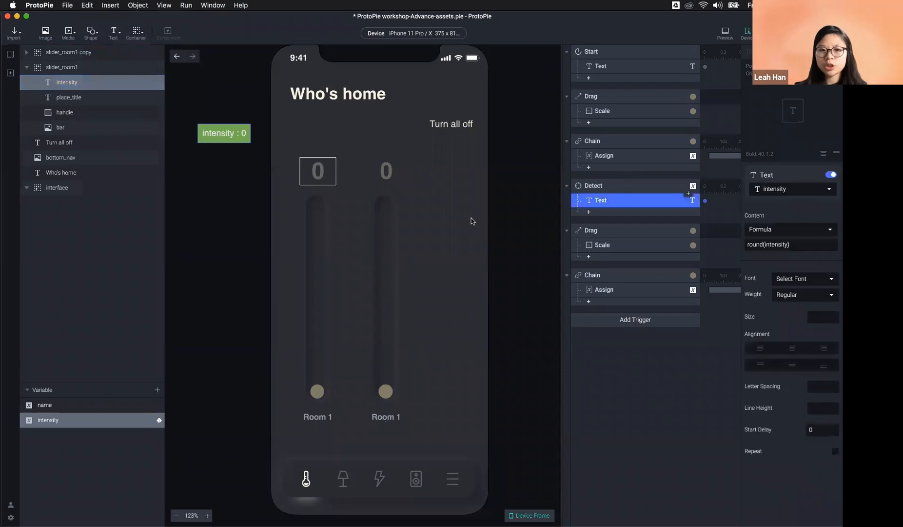
pyautogui.click(678, 248)
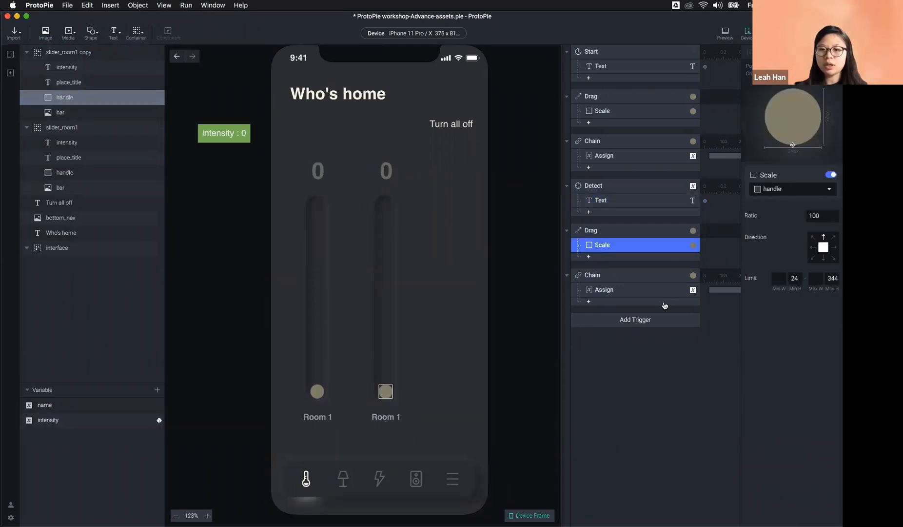
pyautogui.click(638, 290)
pyautogui.click(639, 245)
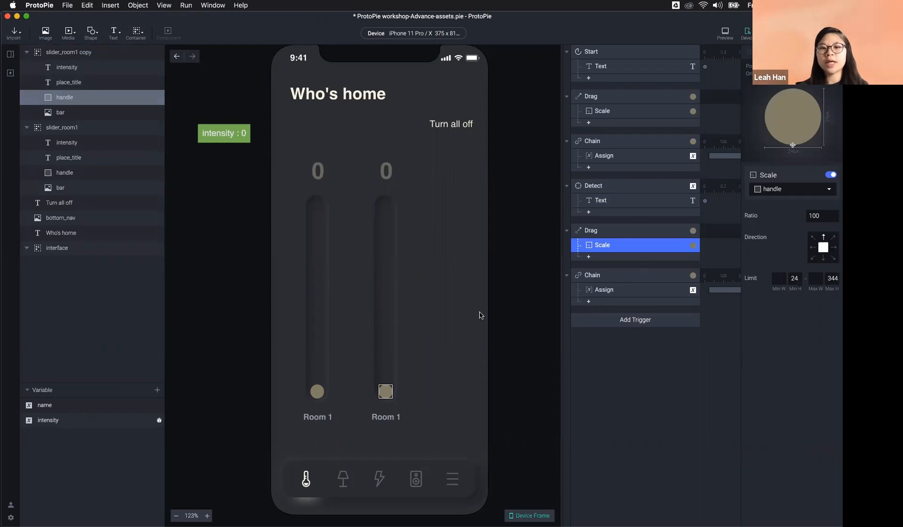
pyautogui.click(522, 305)
pyautogui.click(383, 304)
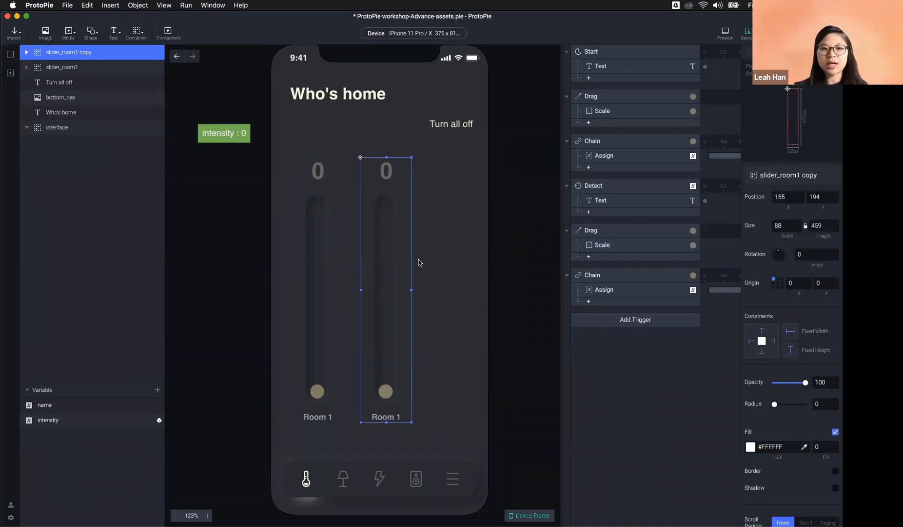
# Step: Undo the copy's move and the duplication, then reselect the single slider_room1
pyautogui.click(310, 269)
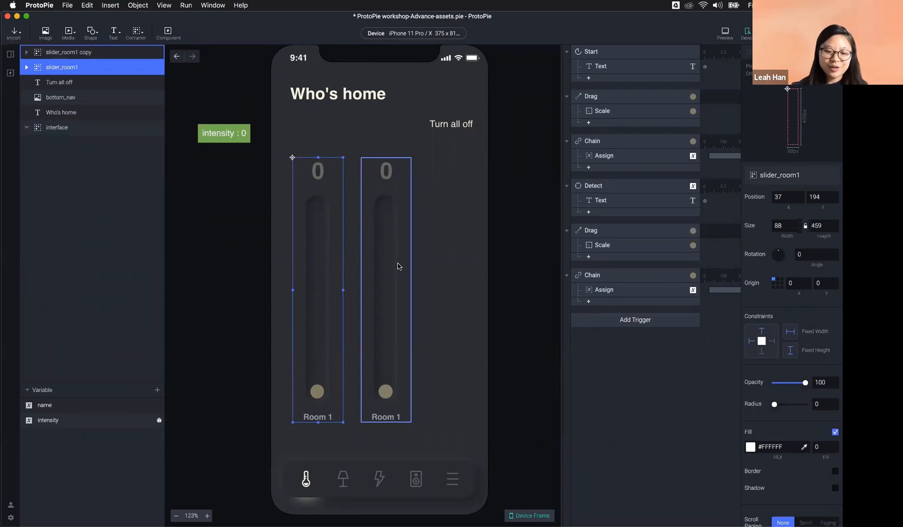
pyautogui.press('super+z')
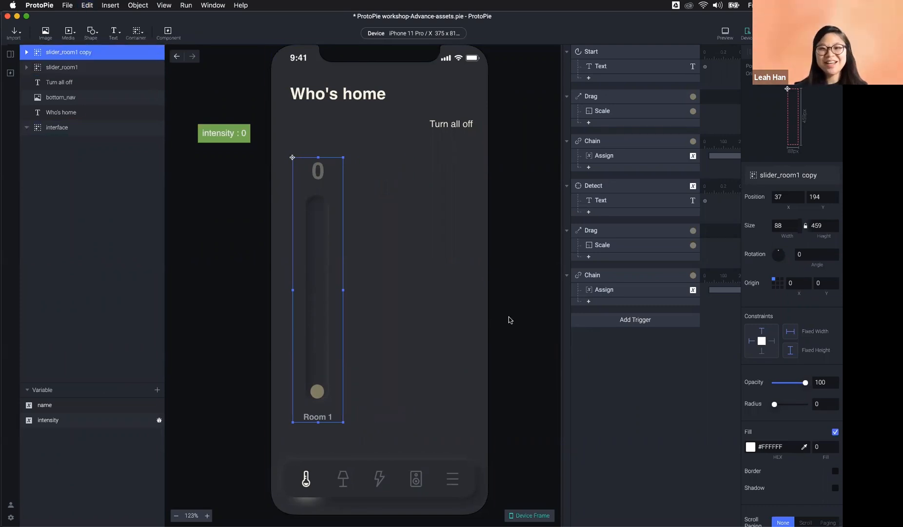
pyautogui.press('super+z')
pyautogui.press('super+z')
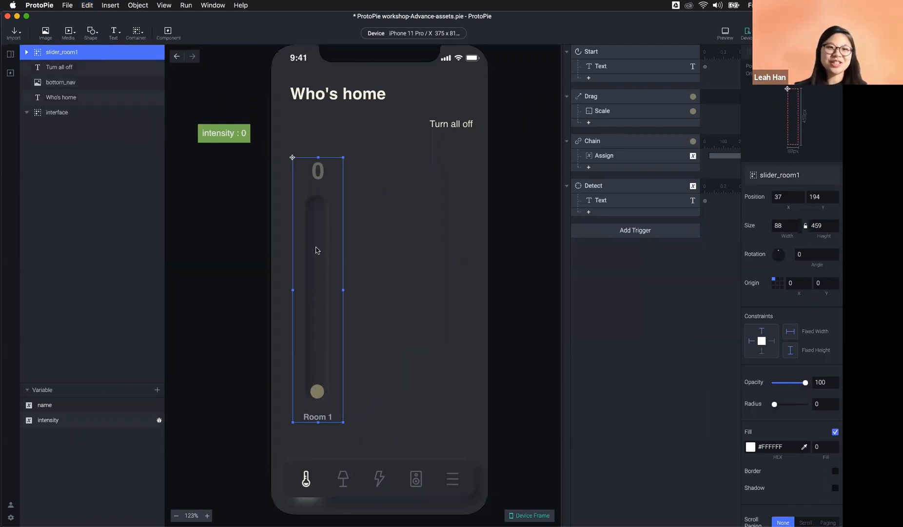
pyautogui.click(549, 261)
pyautogui.click(320, 286)
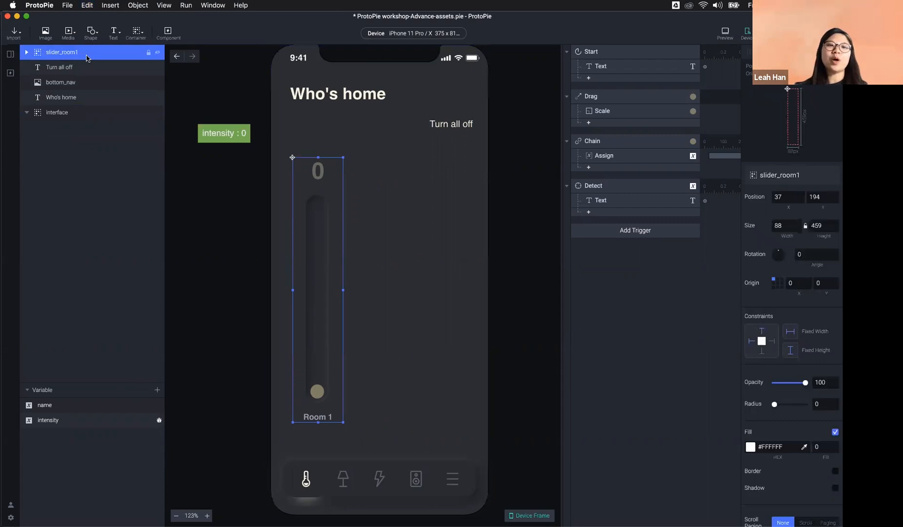
# Step: Convert slider_room1 into a component and show it under Local Components
pyautogui.click(168, 33)
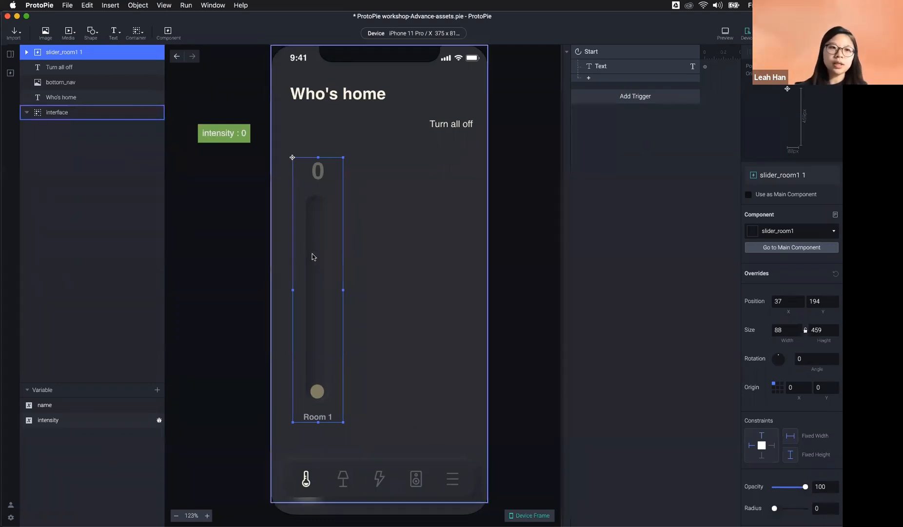
pyautogui.click(10, 74)
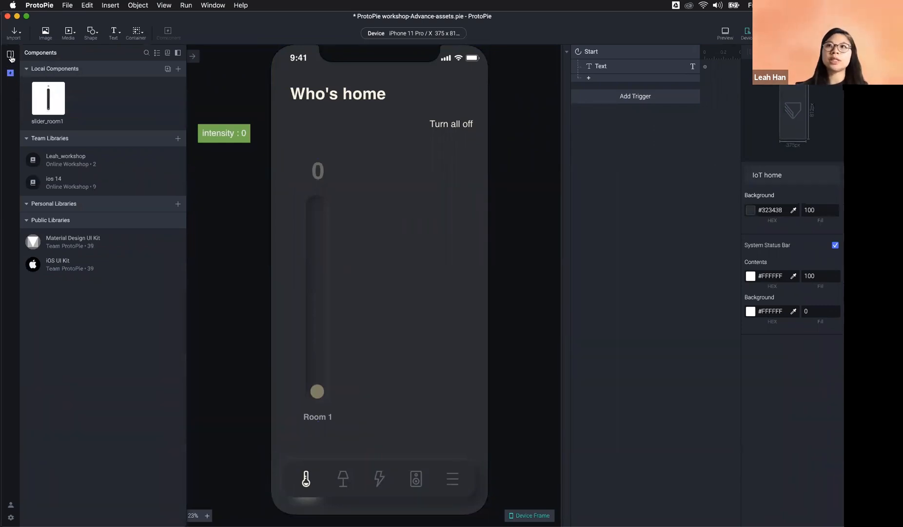
# Step: Open slider_room1 for editing and review its Drag, Chain and Detect triggers
pyautogui.doubleClick(50, 101)
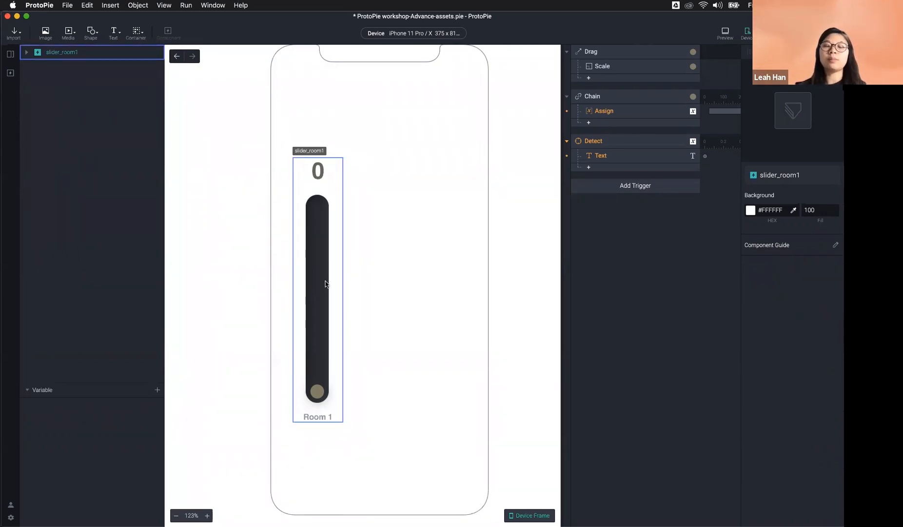
pyautogui.click(617, 53)
pyautogui.click(619, 96)
pyautogui.click(609, 141)
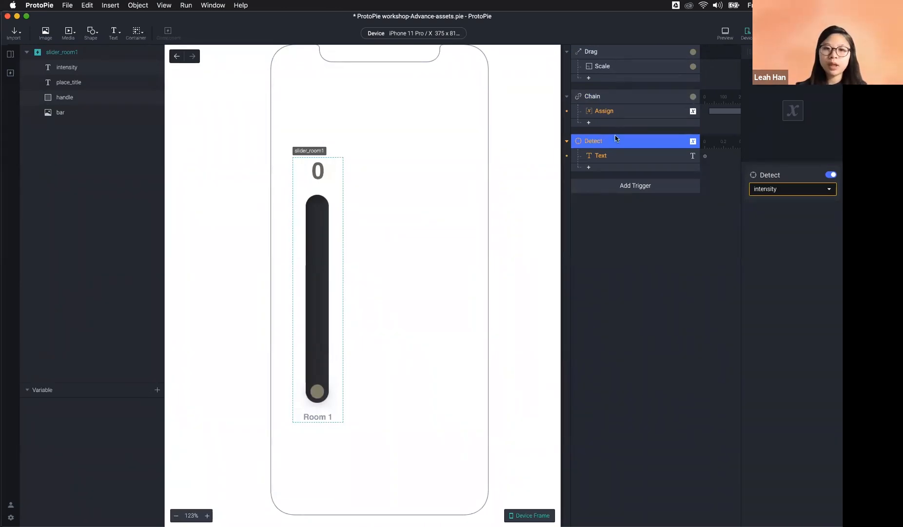
pyautogui.click(620, 265)
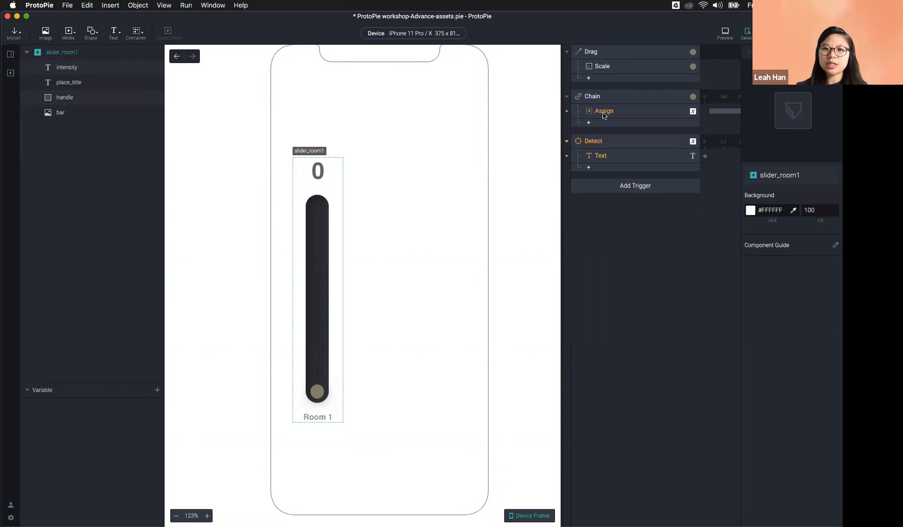
# Step: Inspect the Assign response's intensity mapping and the Text response
pyautogui.click(602, 113)
pyautogui.click(606, 143)
pyautogui.click(606, 155)
pyautogui.click(605, 111)
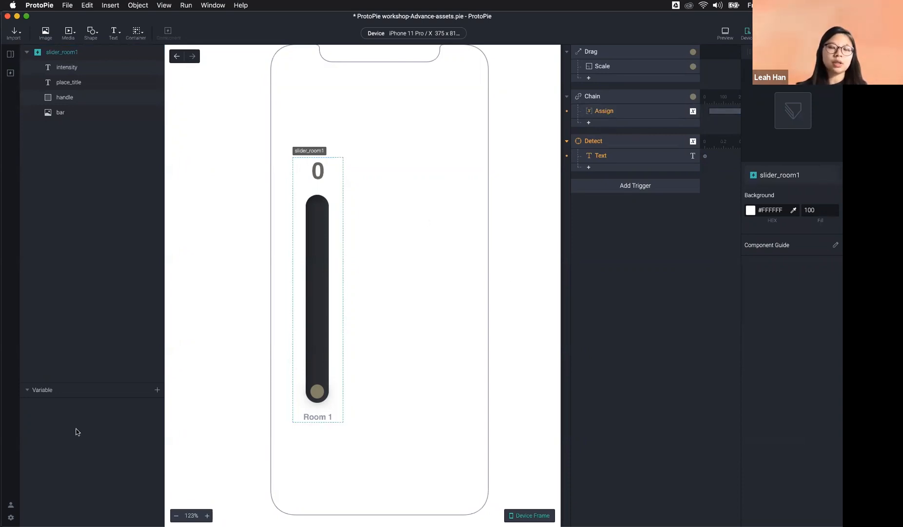
pyautogui.click(617, 113)
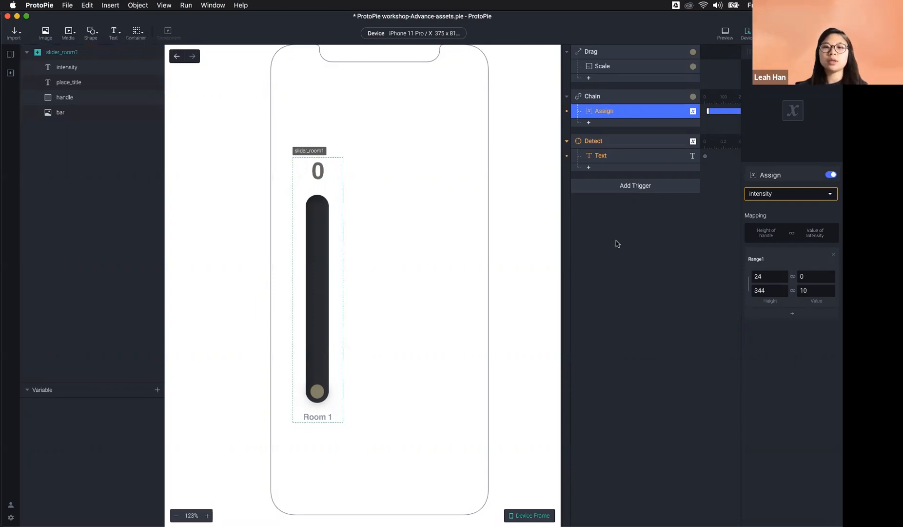
pyautogui.click(135, 423)
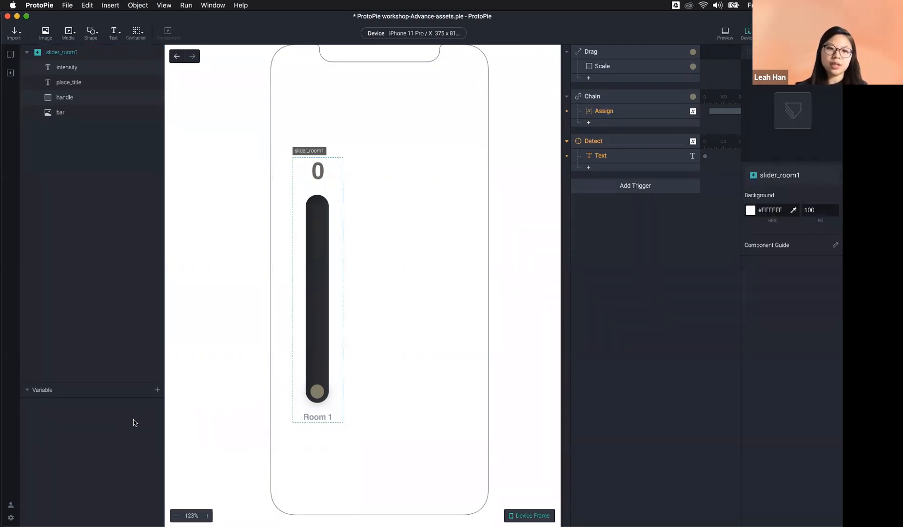
# Step: Add a component variable named intensity, target it in Assign, and preview the slider at 10
pyautogui.click(157, 390)
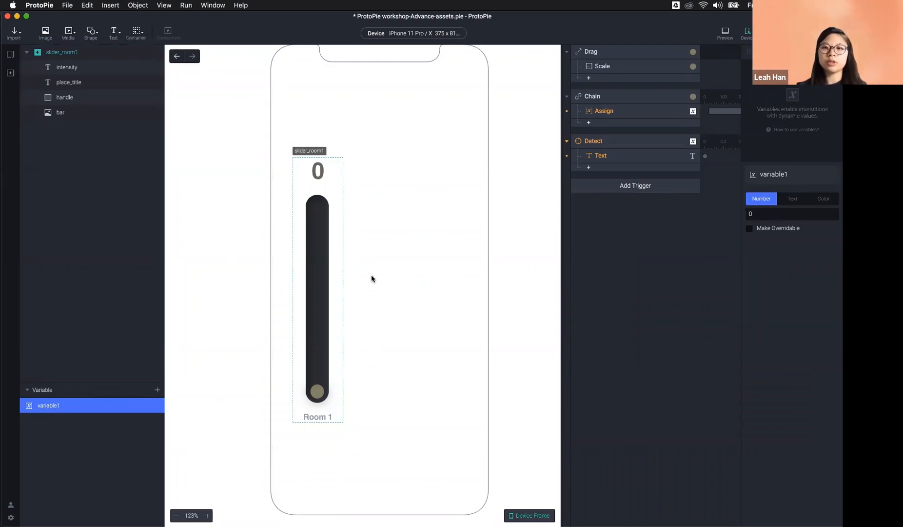
pyautogui.click(635, 108)
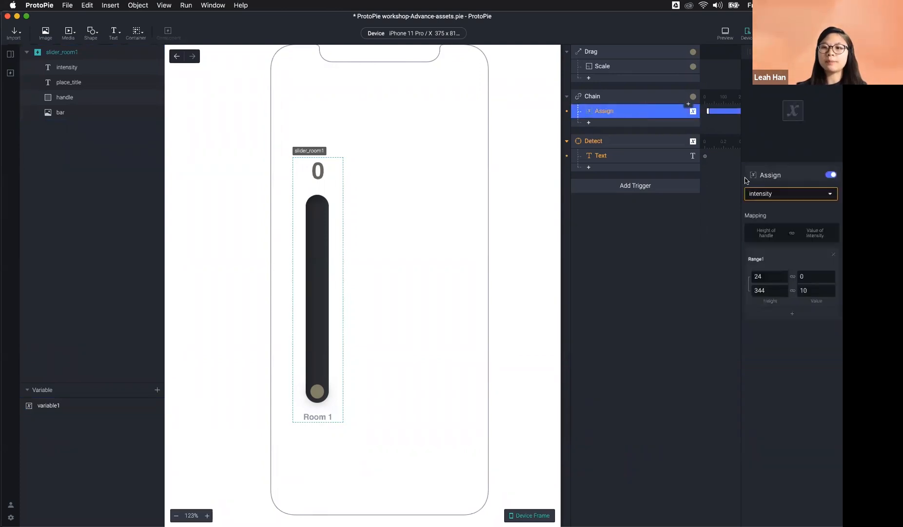
pyautogui.click(775, 195)
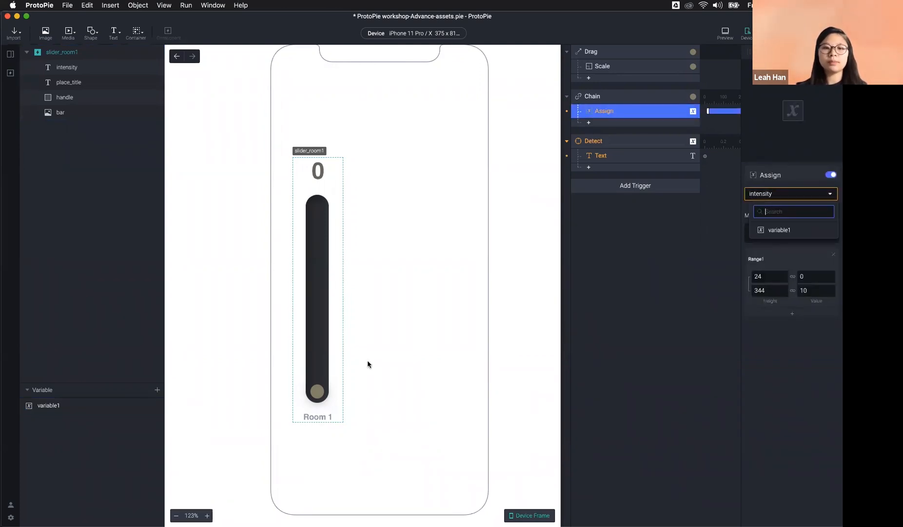
pyautogui.doubleClick(115, 405)
pyautogui.write('intens')
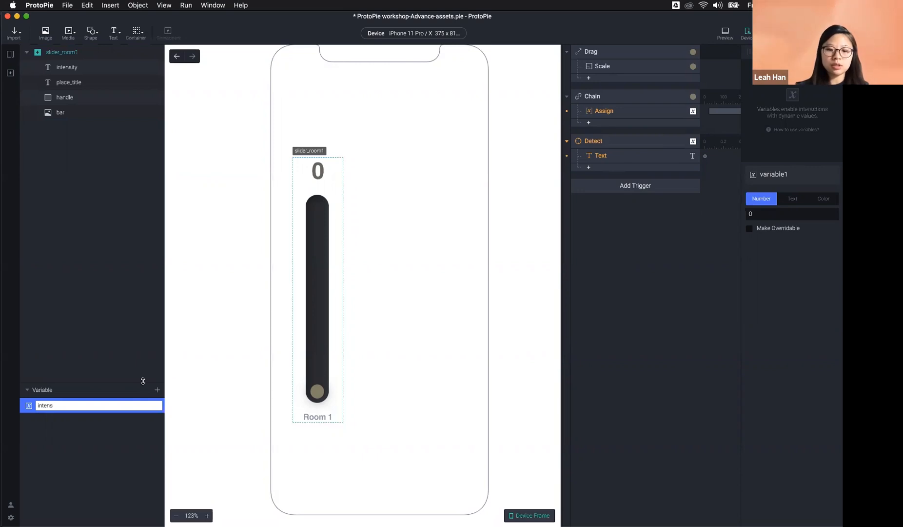
pyautogui.write('ty')
pyautogui.press('Return')
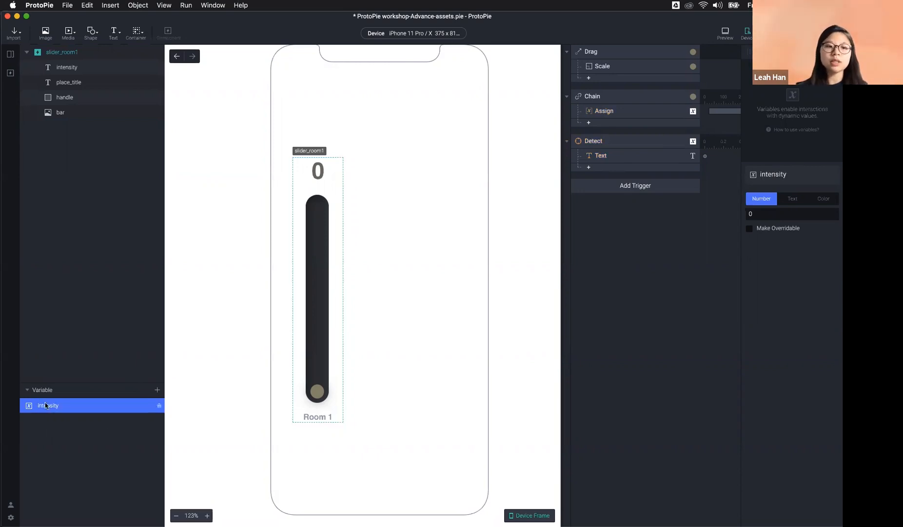
pyautogui.click(617, 112)
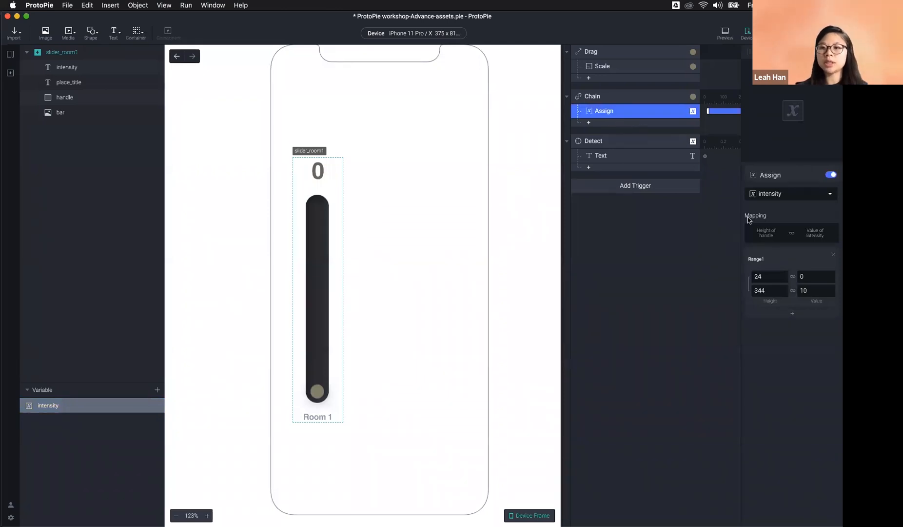
pyautogui.click(724, 34)
pyautogui.moveTo(550, 404); pyautogui.dragTo(545, 190)
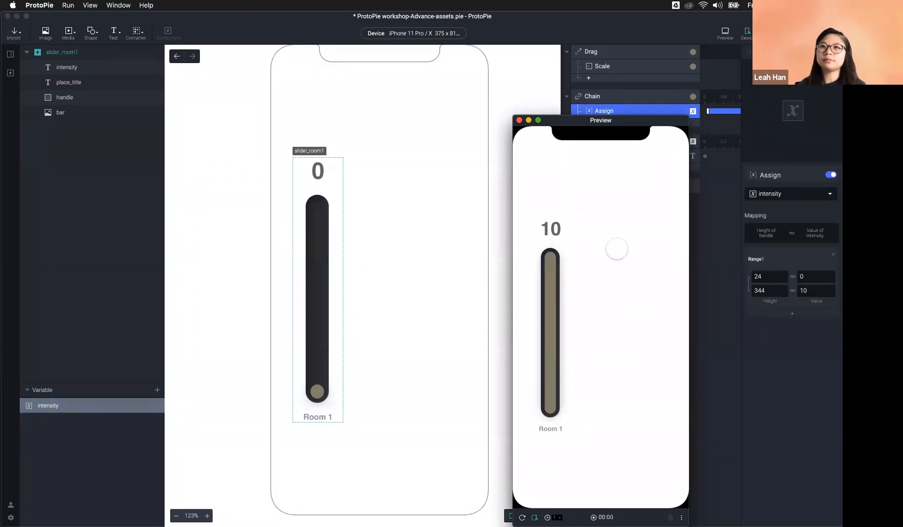
# Step: Close the preview window and clear the Assign and variable selection
pyautogui.click(518, 120)
pyautogui.click(629, 280)
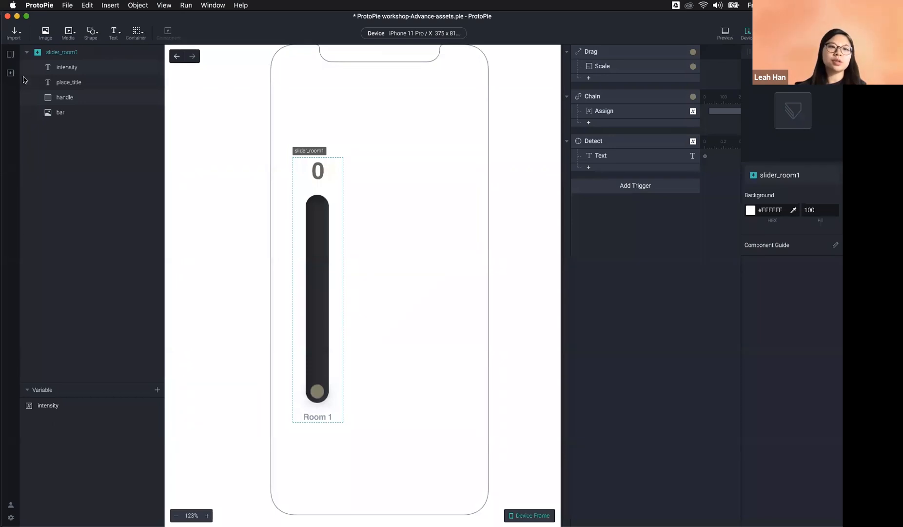
pyautogui.click(10, 54)
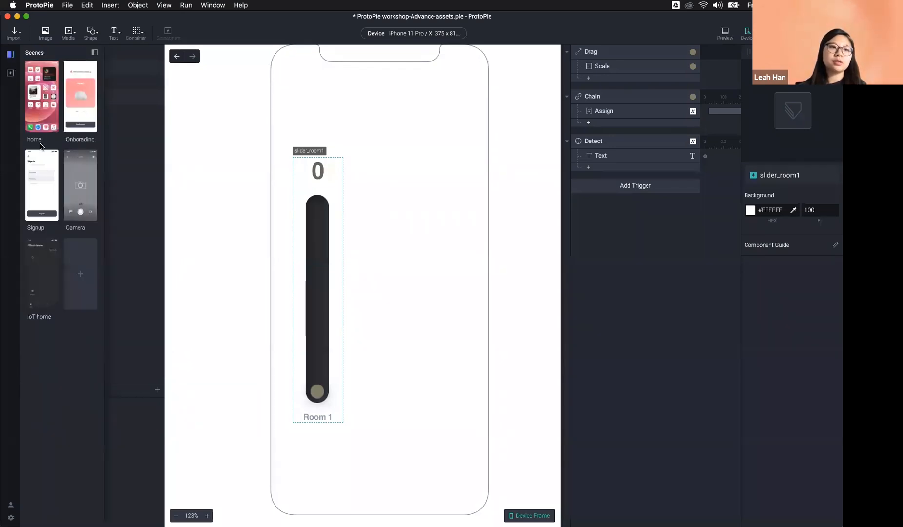
pyautogui.click(44, 271)
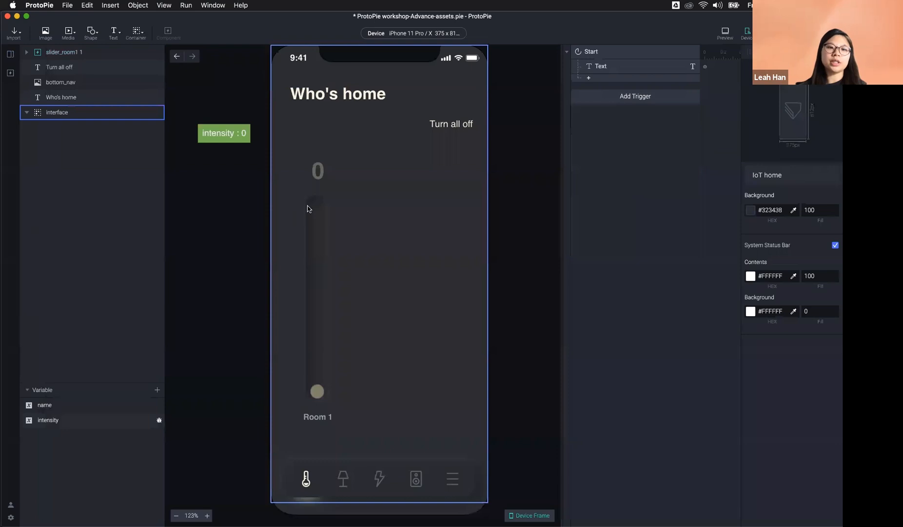
pyautogui.click(80, 54)
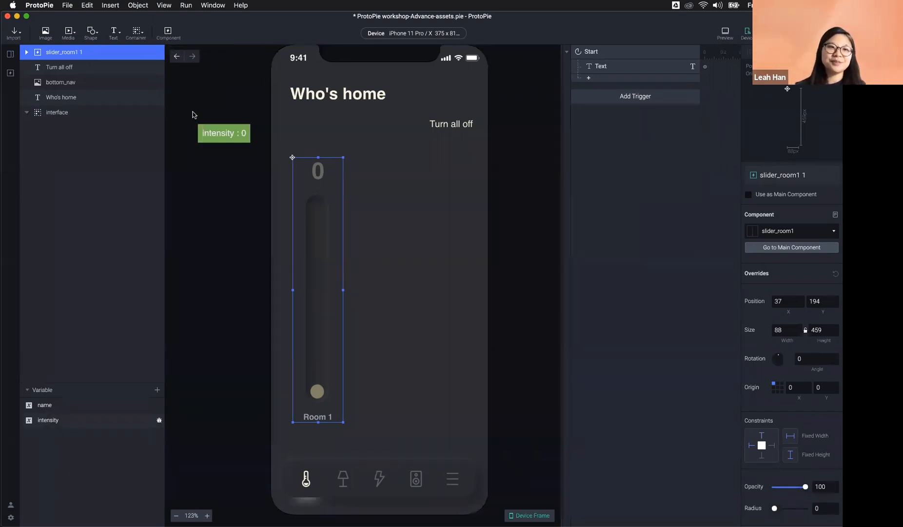
pyautogui.click(11, 74)
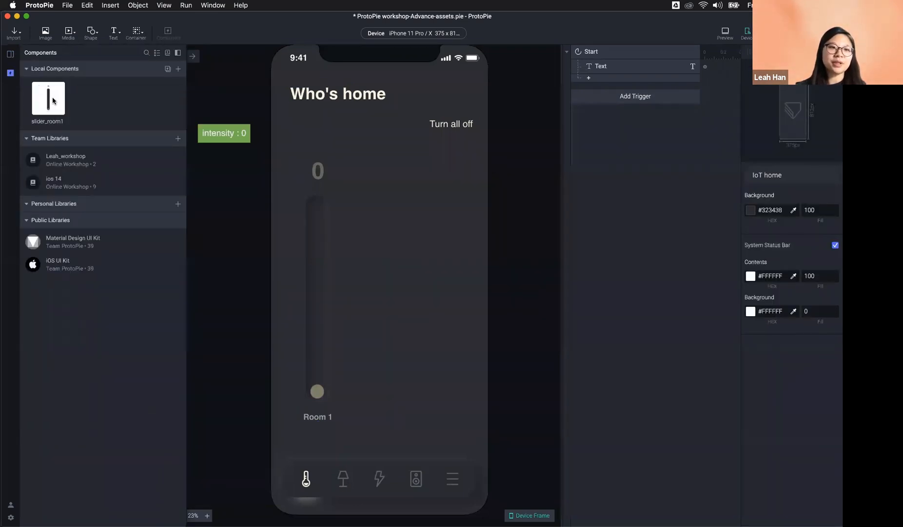
pyautogui.doubleClick(48, 99)
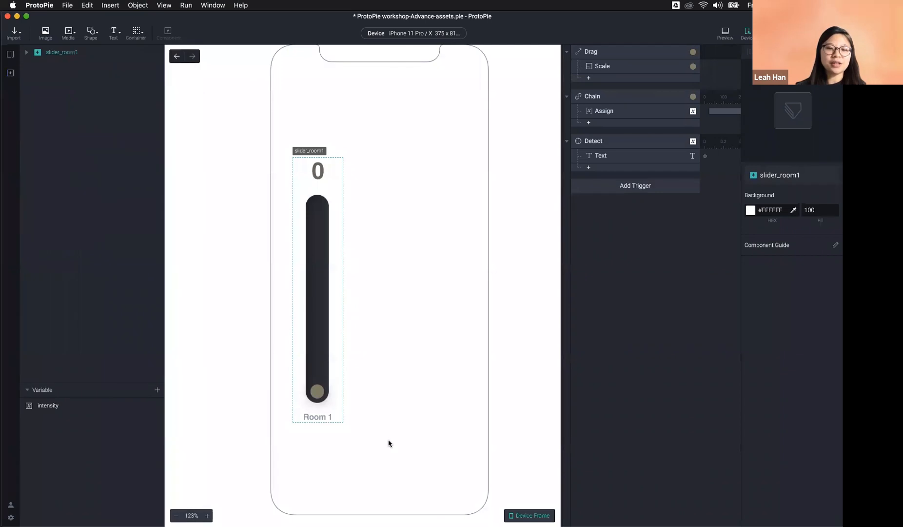
pyautogui.click(58, 53)
pyautogui.click(25, 54)
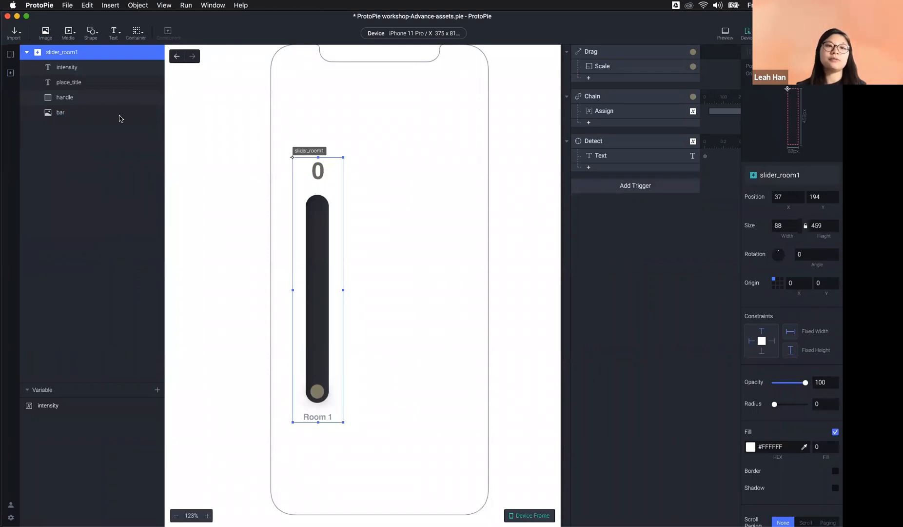
pyautogui.click(14, 58)
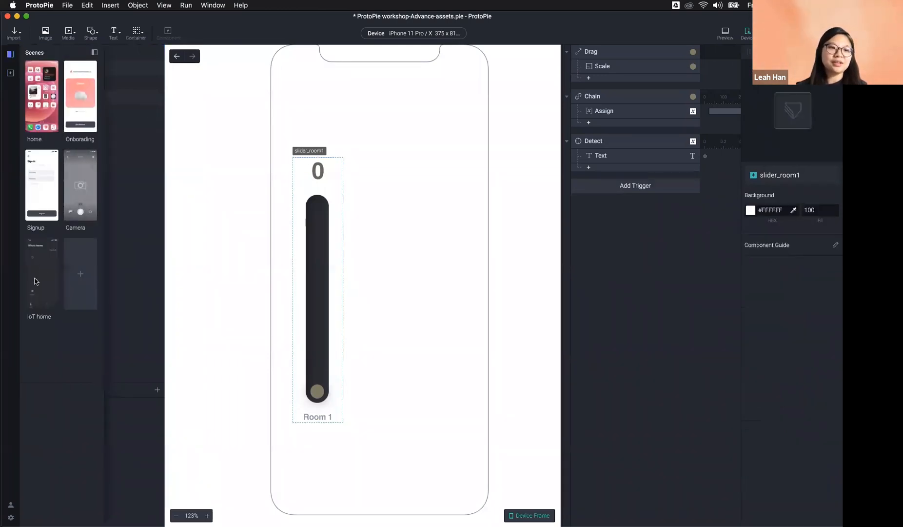
pyautogui.click(38, 246)
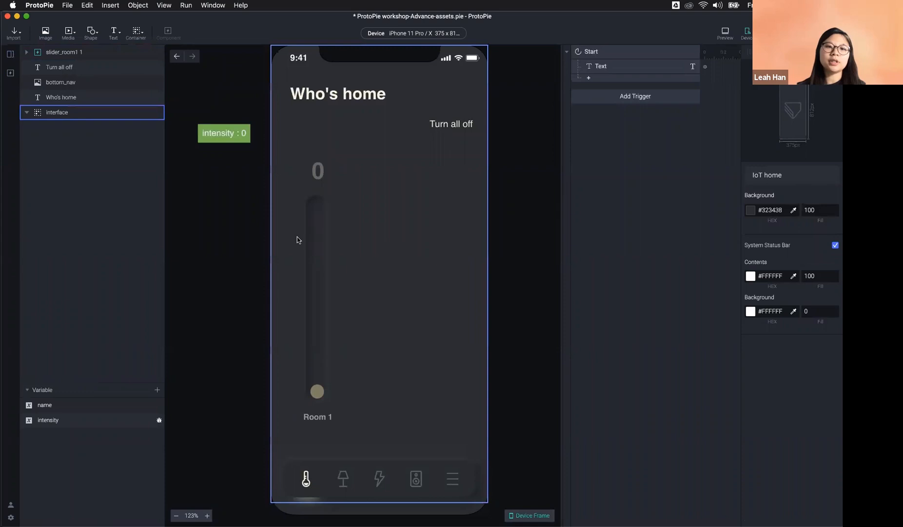
pyautogui.click(316, 237)
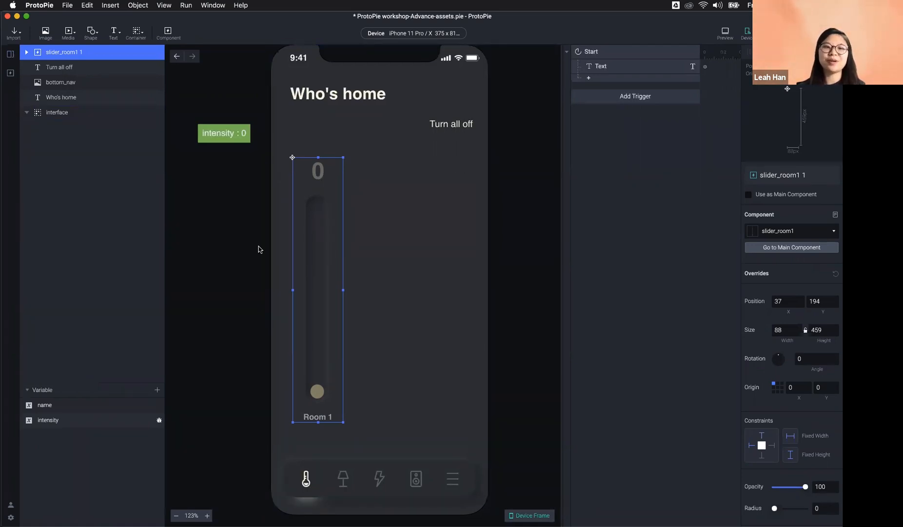
pyautogui.click(214, 374)
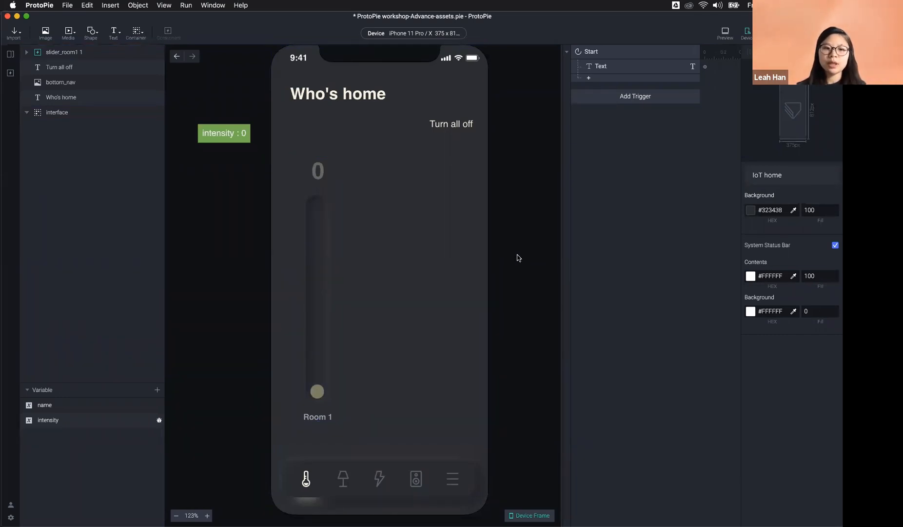
pyautogui.click(725, 33)
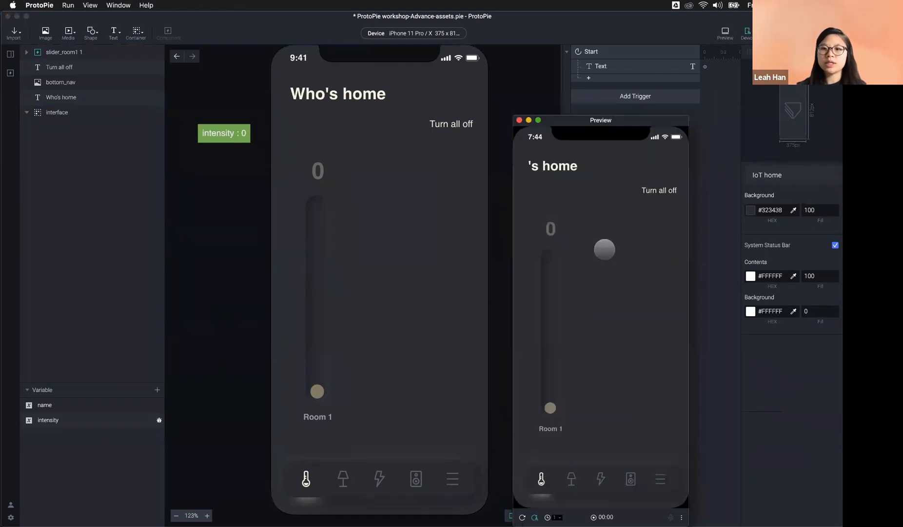
pyautogui.moveTo(550, 407)
pyautogui.mouseDown()
pyautogui.moveTo(548, 298)
pyautogui.moveTo(542, 345)
pyautogui.moveTo(550, 341)
pyautogui.moveTo(561, 409)
pyautogui.mouseUp()
pyautogui.click(483, 291)
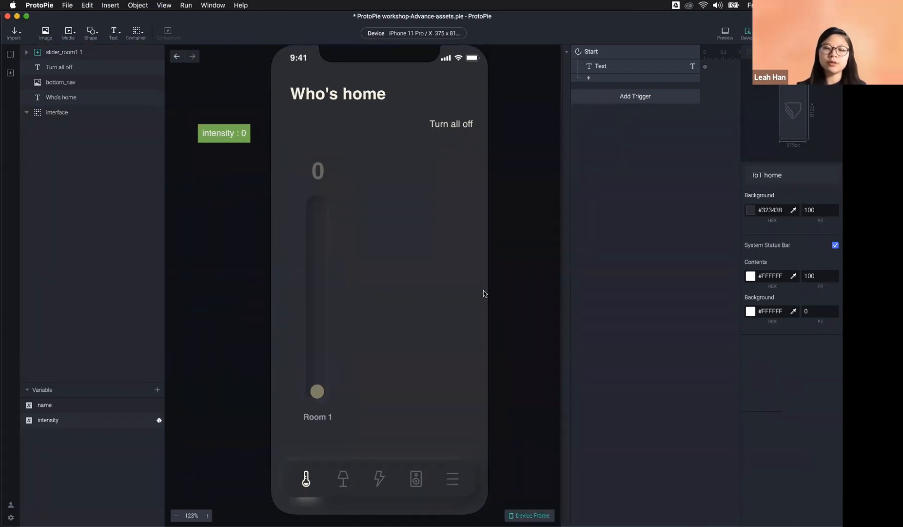
pyautogui.click(293, 276)
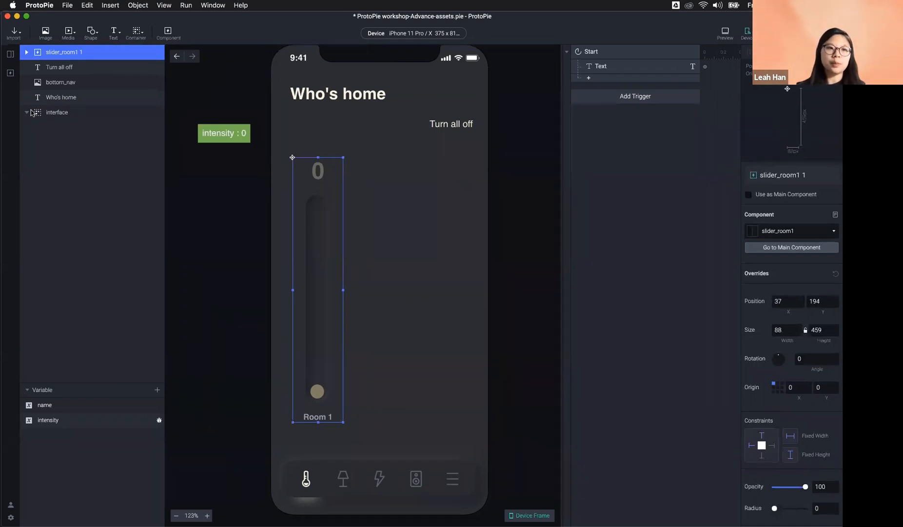
# Step: Return from the slider component to the IoT home scene
pyautogui.click(10, 75)
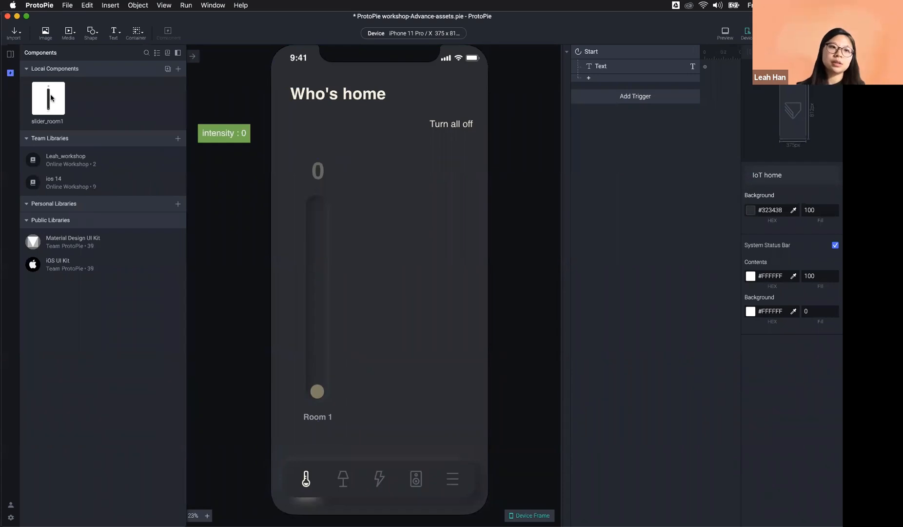
pyautogui.doubleClick(51, 97)
pyautogui.click(11, 53)
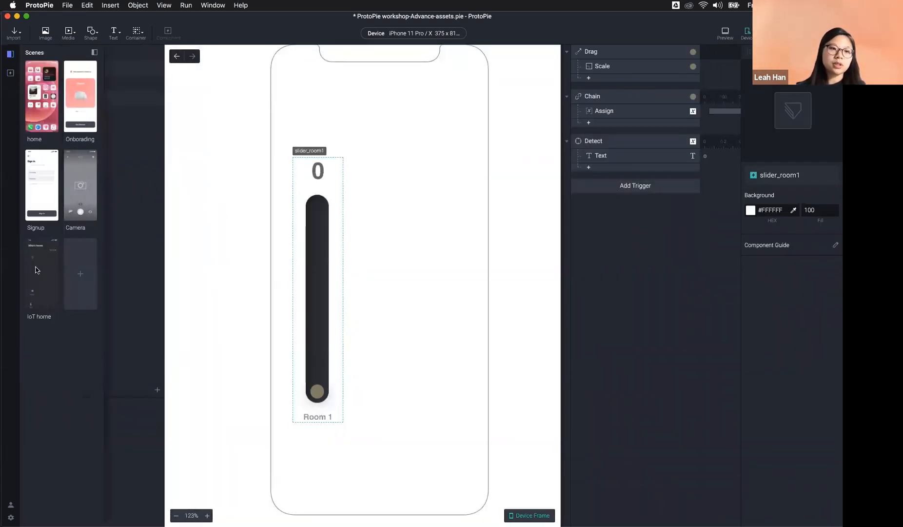
pyautogui.doubleClick(40, 255)
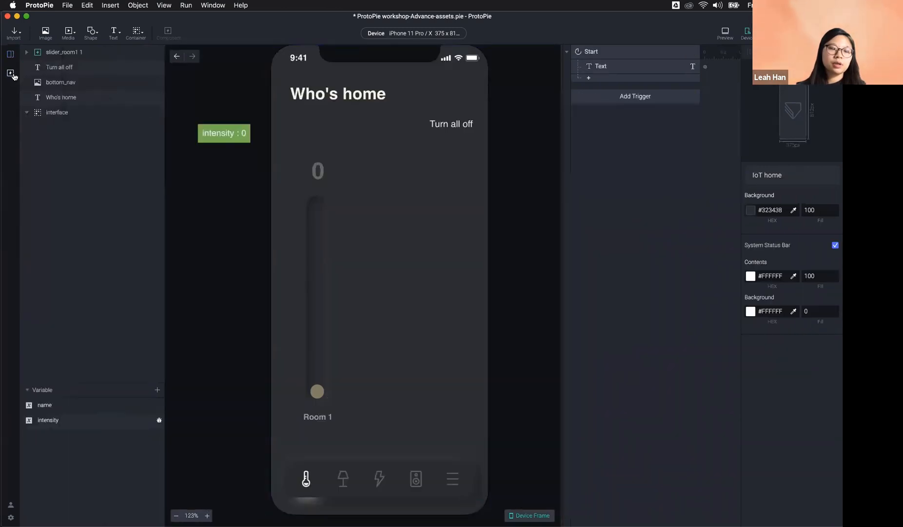
# Step: Add a second slider_room1 instance and place it next to Room 1
pyautogui.click(12, 74)
pyautogui.moveTo(47, 102); pyautogui.dragTo(381, 290)
pyautogui.moveTo(174, 193); pyautogui.dragTo(395, 272)
pyautogui.click(405, 262)
pyautogui.click(529, 290)
pyautogui.moveTo(395, 273); pyautogui.dragTo(375, 284)
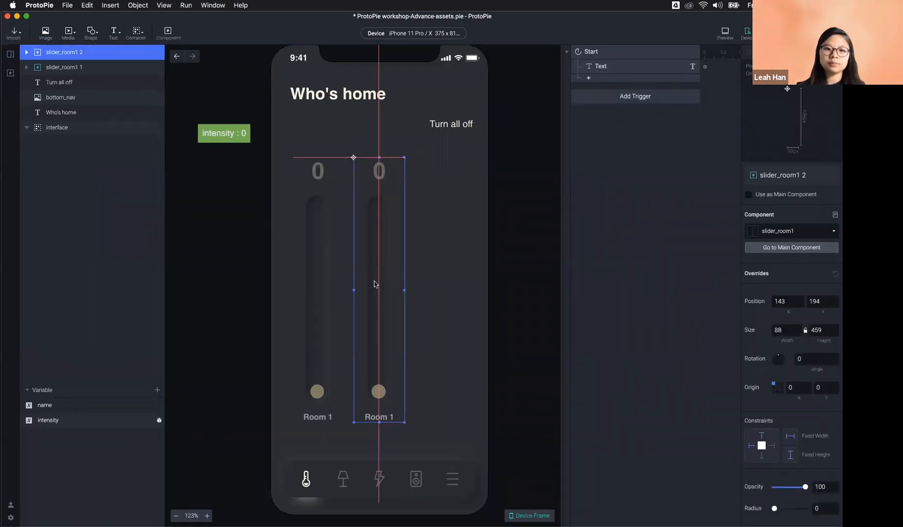
# Step: Add a third slider instance at the right, at position 251, 194
pyautogui.click(10, 72)
pyautogui.moveTo(48, 98); pyautogui.dragTo(442, 276)
pyautogui.click(517, 282)
pyautogui.click(446, 270)
pyautogui.click(526, 287)
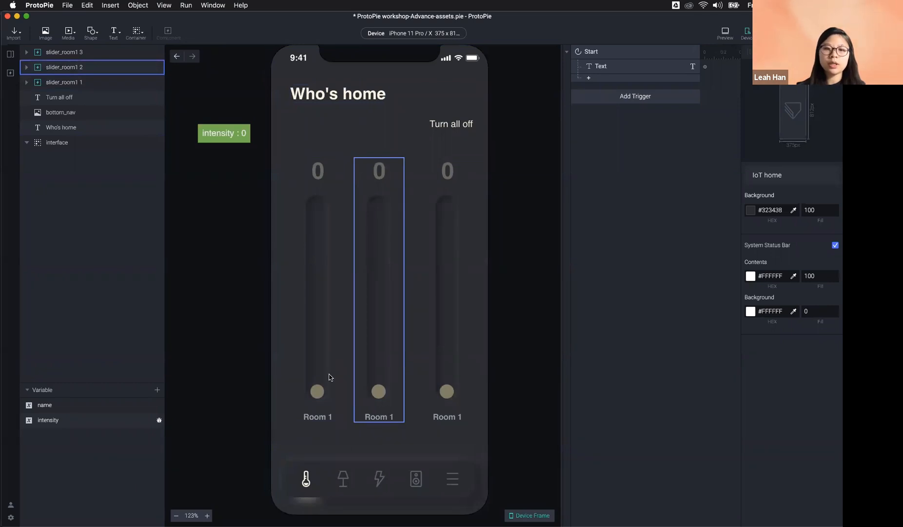
# Step: Rename the new sliders' place_title labels to 'Room 2' and 'Kitchen'
pyautogui.doubleClick(389, 415)
pyautogui.doubleClick(392, 416)
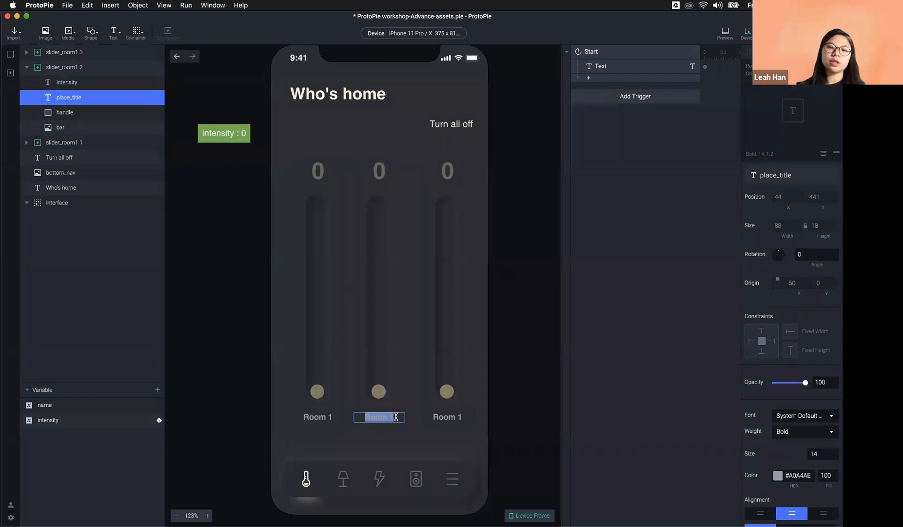
pyautogui.write('Room 2')
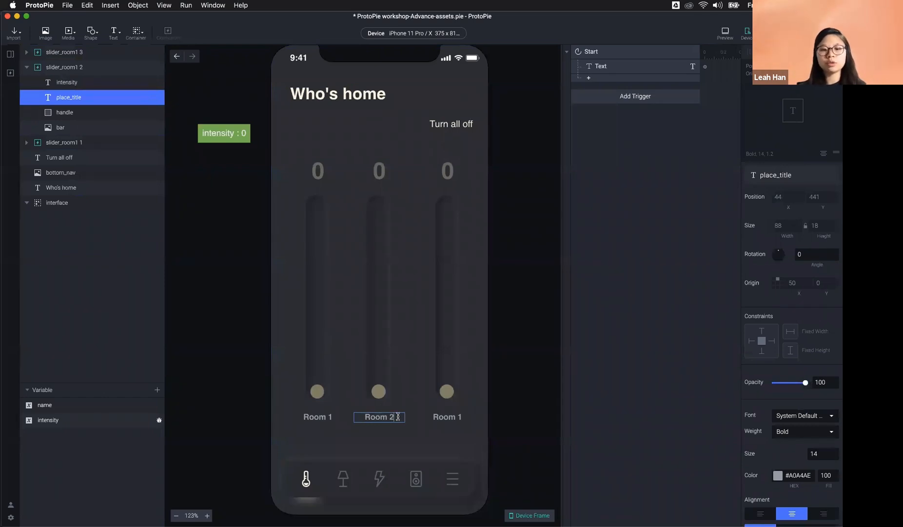
pyautogui.doubleClick(438, 419)
pyautogui.doubleClick(438, 419)
pyautogui.write('L')
pyautogui.write('itchen')
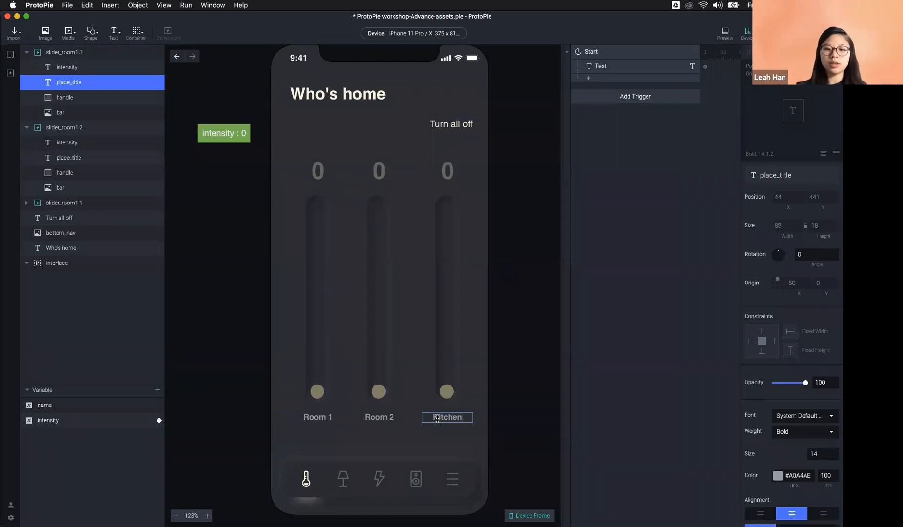
pyautogui.click(522, 399)
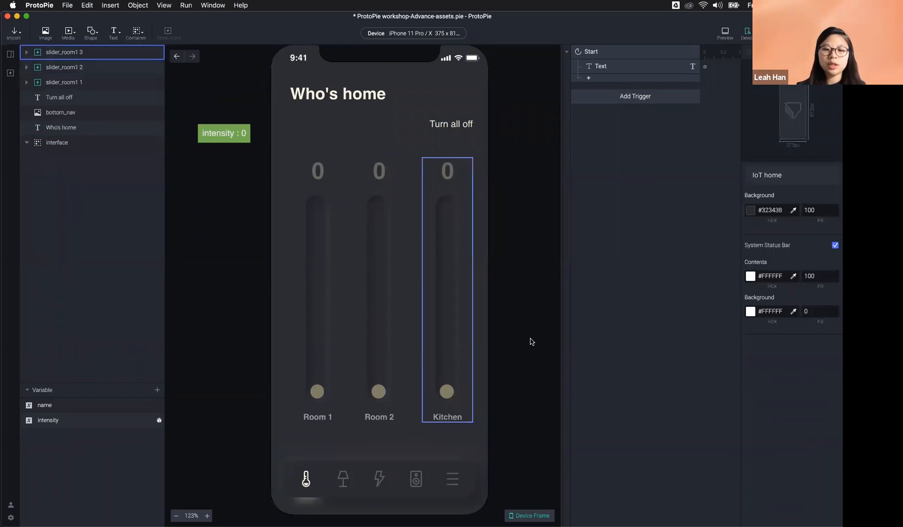
# Step: Select the Room 2 slider's handle and inspect its height value
pyautogui.click(382, 302)
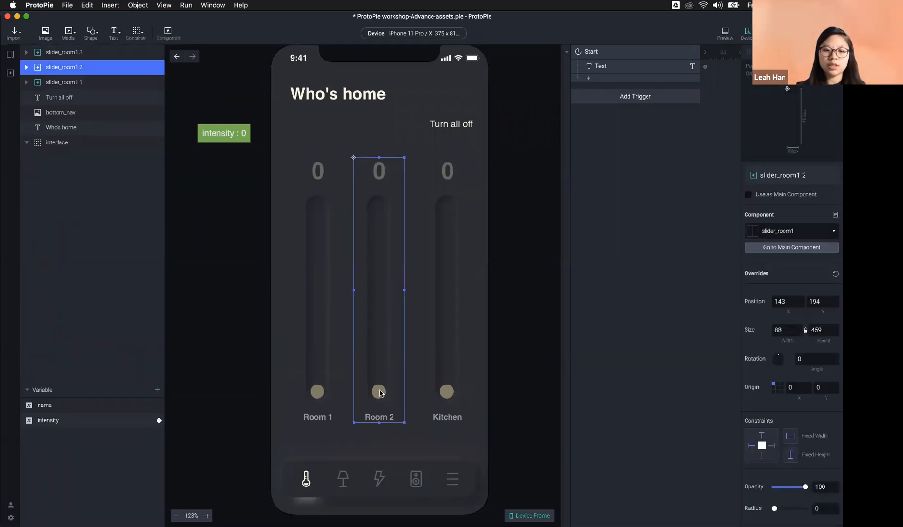
pyautogui.doubleClick(377, 390)
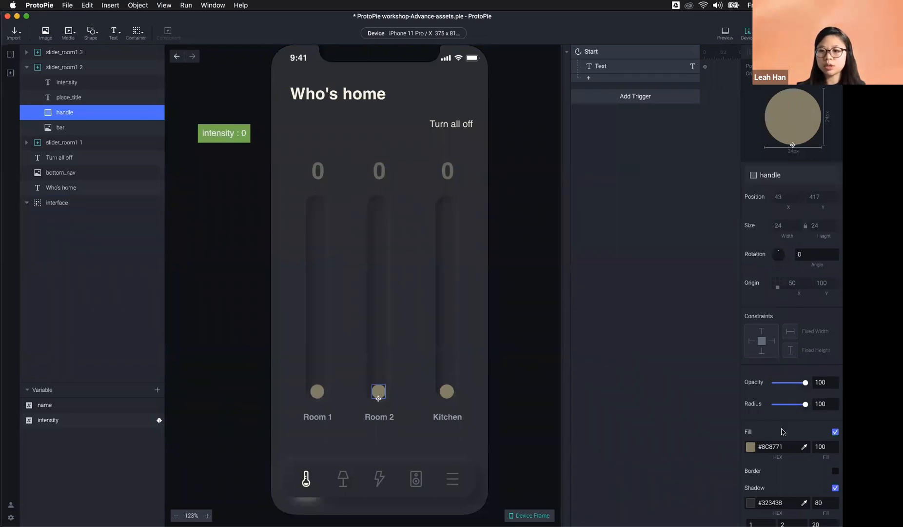
pyautogui.scroll(-5, 769, 302)
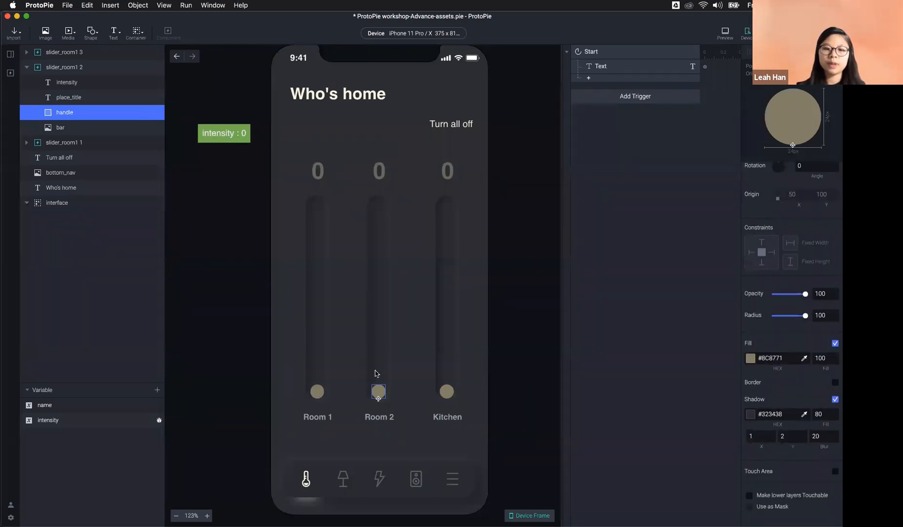
pyautogui.scroll(5, 819, 307)
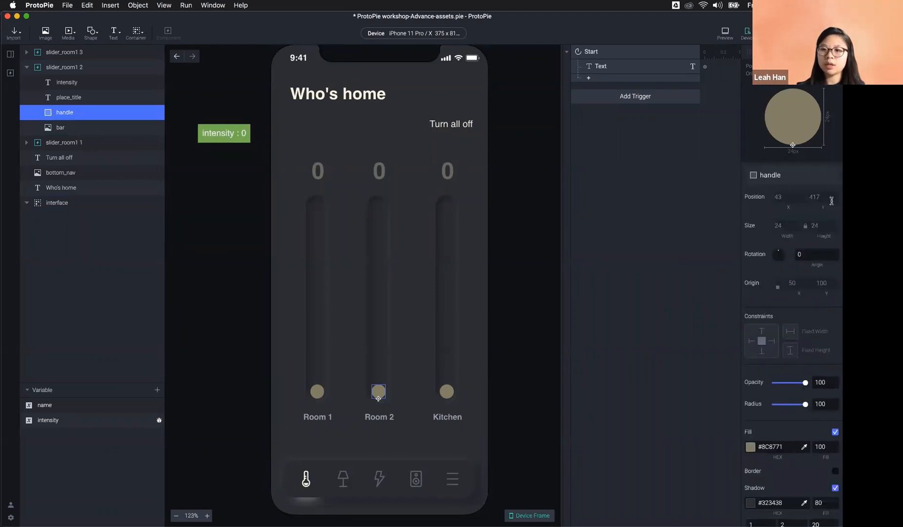
pyautogui.click(813, 226)
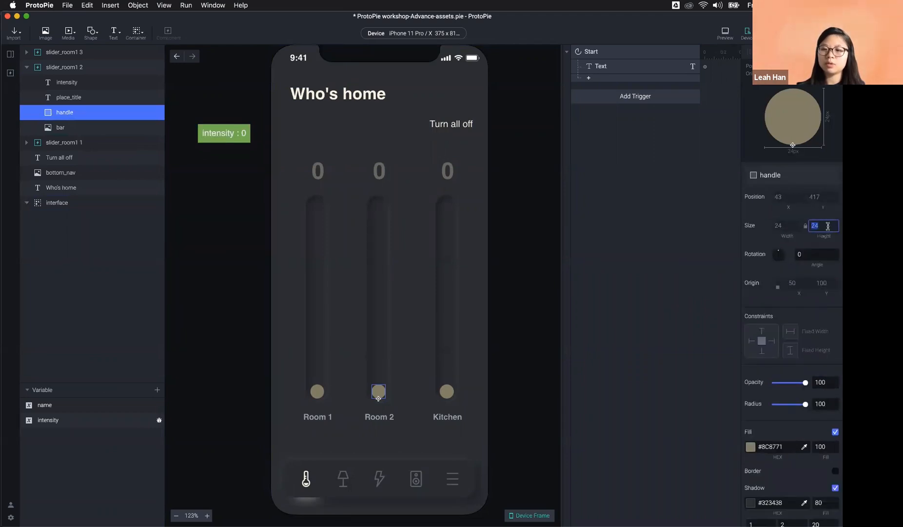
pyautogui.click(827, 226)
pyautogui.moveTo(824, 225); pyautogui.dragTo(808, 227)
pyautogui.click(824, 224)
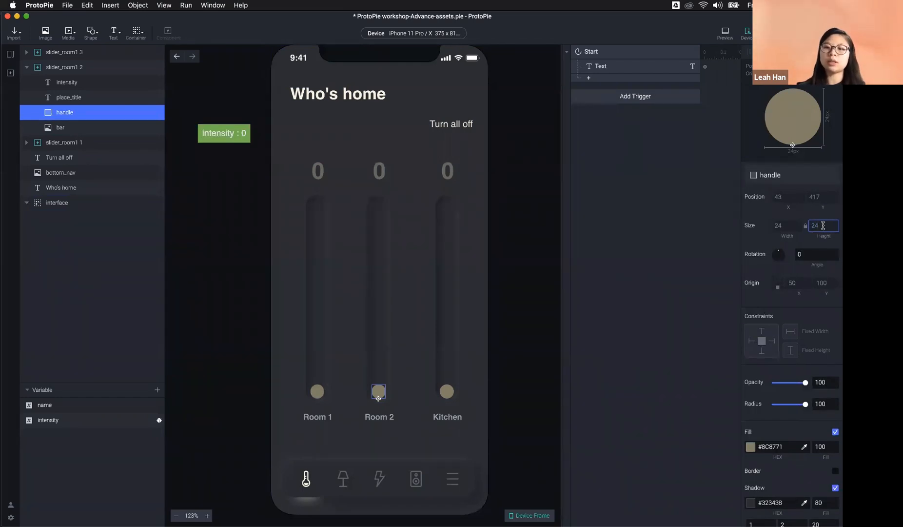
pyautogui.click(595, 304)
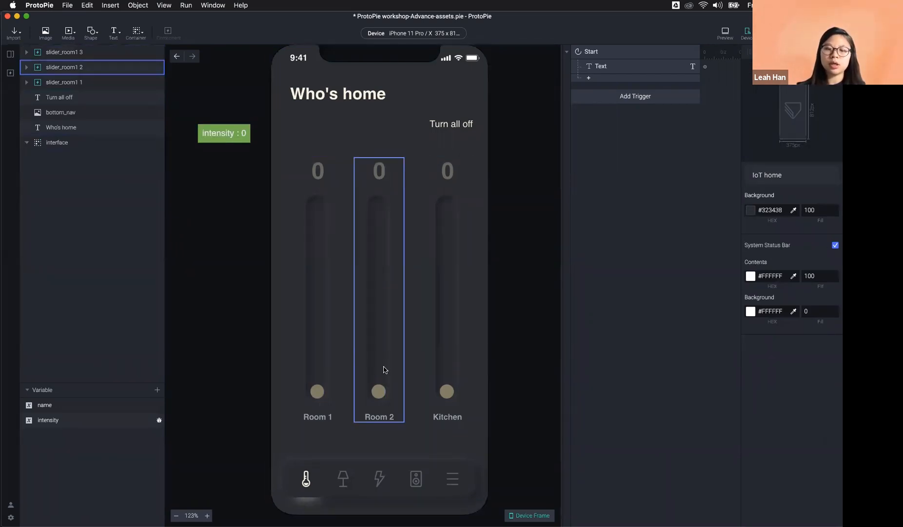
# Step: Drag the Room 1, Room 2 and Kitchen sliders to different values in the preview, then close it
pyautogui.click(725, 33)
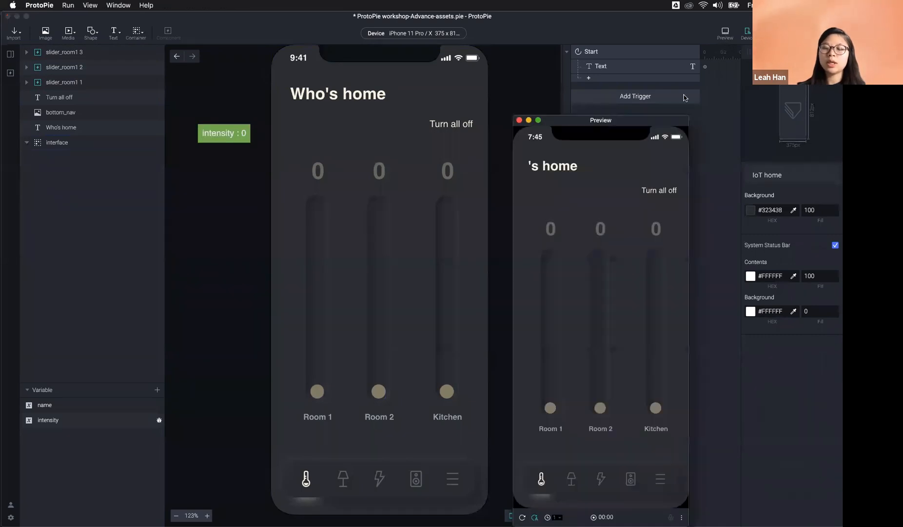
pyautogui.moveTo(600, 407); pyautogui.dragTo(596, 289)
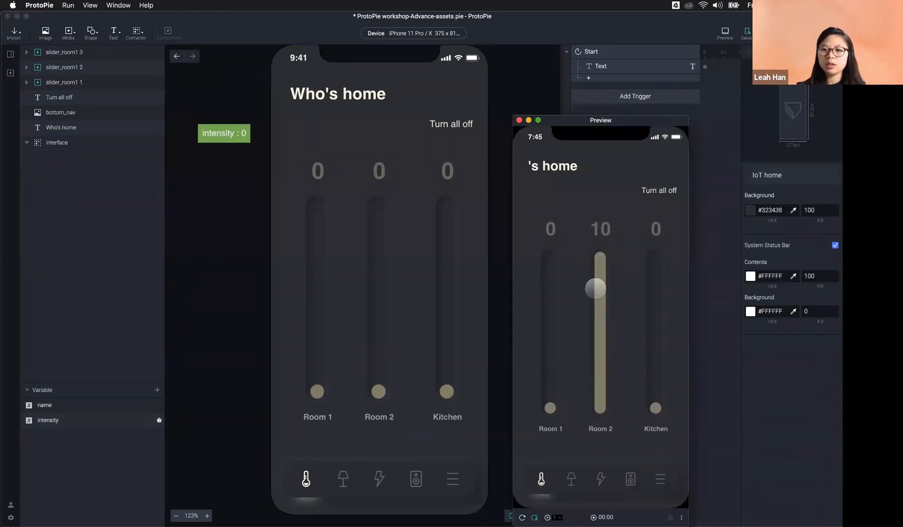
pyautogui.moveTo(547, 407); pyautogui.dragTo(551, 325)
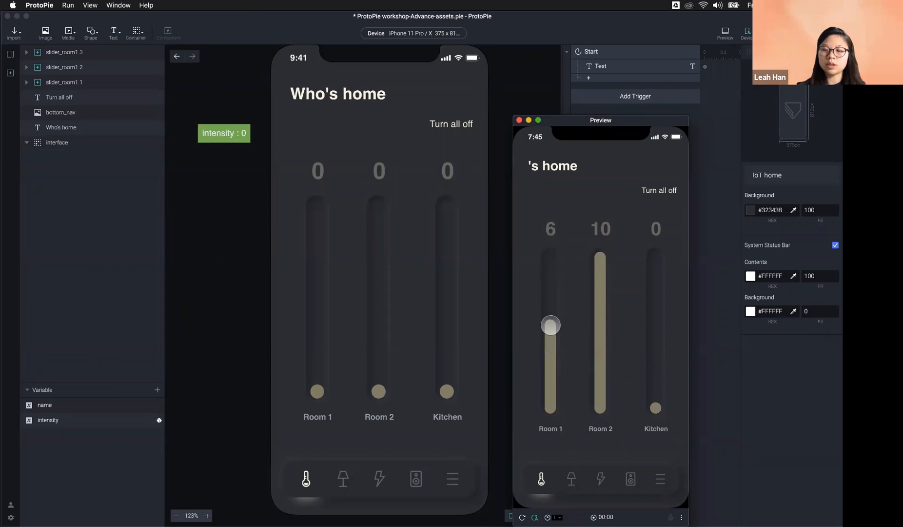
pyautogui.moveTo(655, 406); pyautogui.dragTo(653, 286)
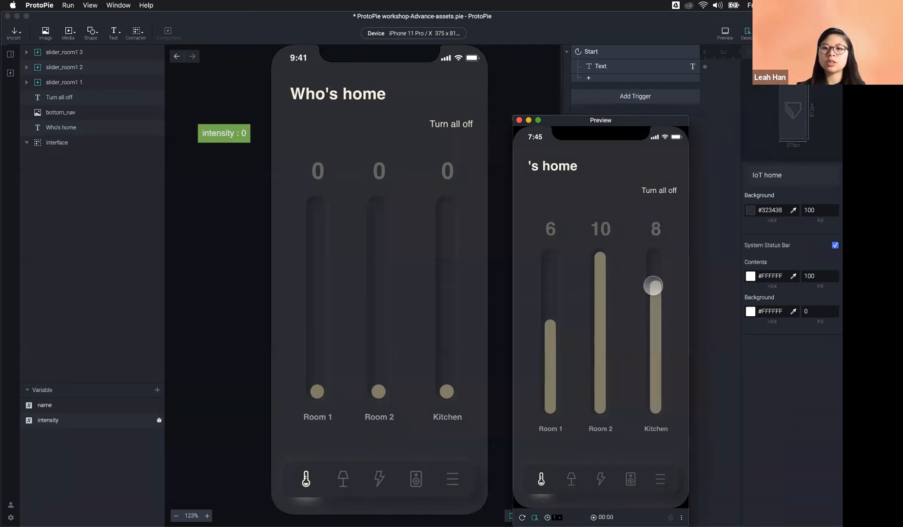
pyautogui.moveTo(549, 324); pyautogui.dragTo(544, 357)
pyautogui.moveTo(598, 254); pyautogui.dragTo(599, 307)
pyautogui.moveTo(651, 281); pyautogui.dragTo(653, 378)
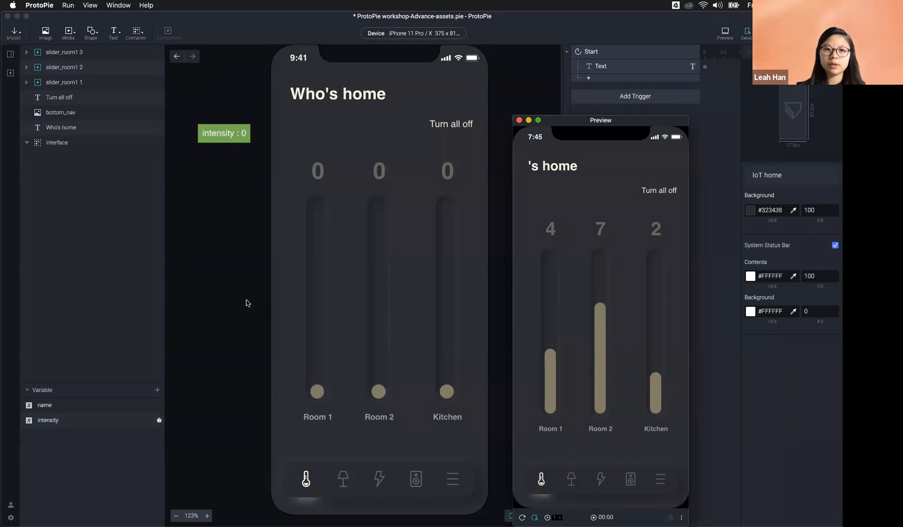
pyautogui.press('super+w')
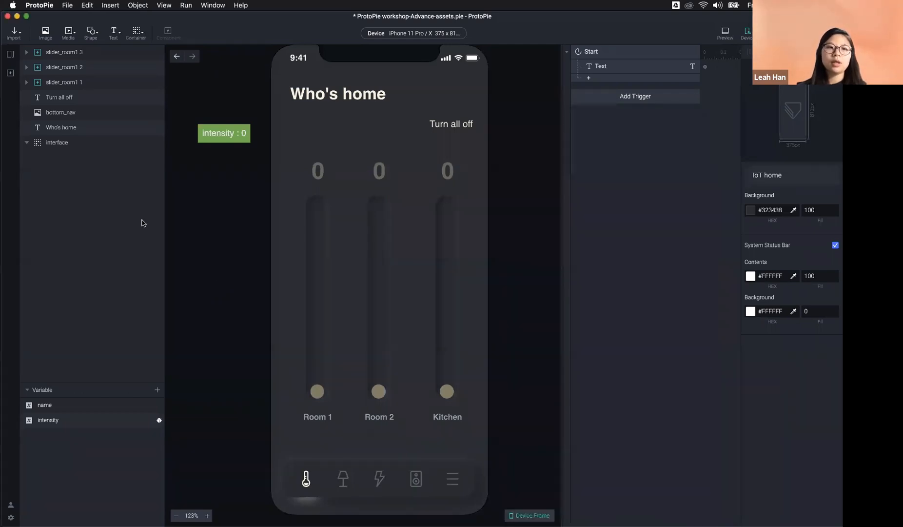
# Step: Set the slider_room1 handle fill to bright red #FF0202, then return to the IoT home scene
pyautogui.click(10, 73)
pyautogui.doubleClick(35, 106)
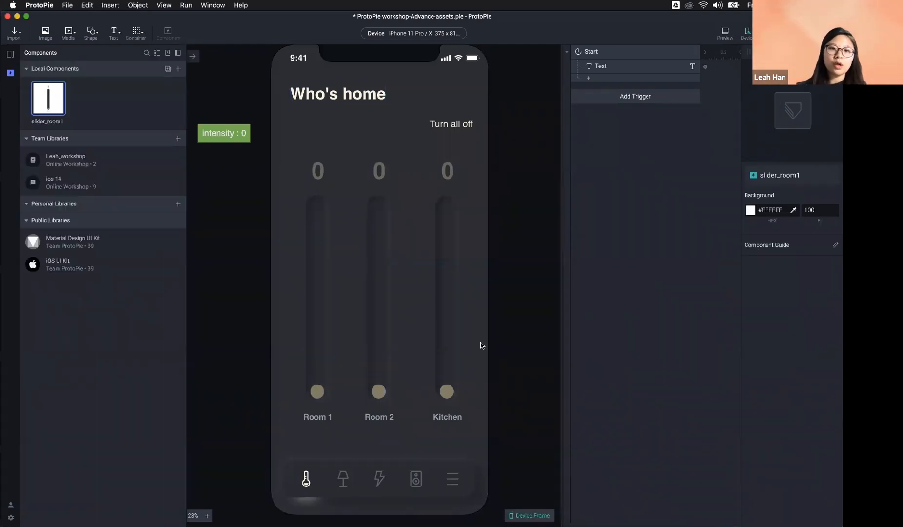
pyautogui.click(320, 395)
pyautogui.click(319, 395)
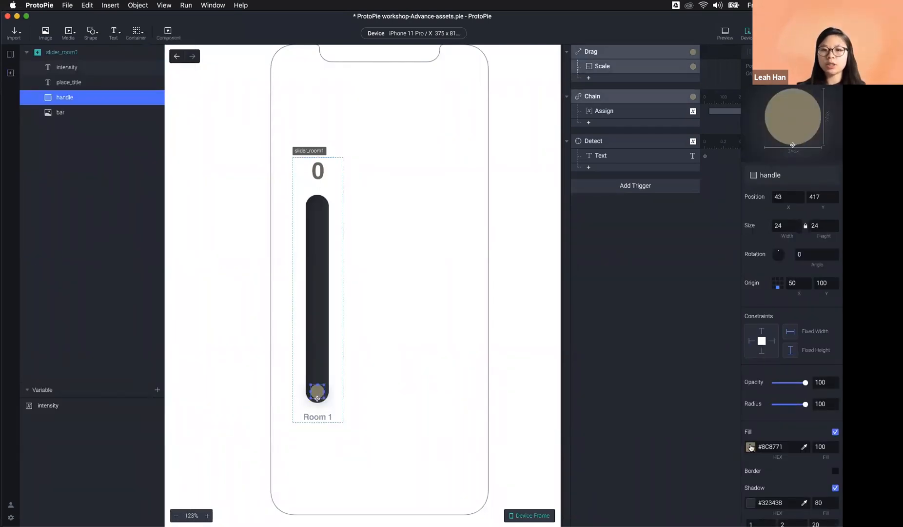
pyautogui.click(751, 446)
pyautogui.moveTo(766, 286); pyautogui.dragTo(754, 286)
pyautogui.moveTo(819, 321); pyautogui.dragTo(833, 291)
pyautogui.click(295, 398)
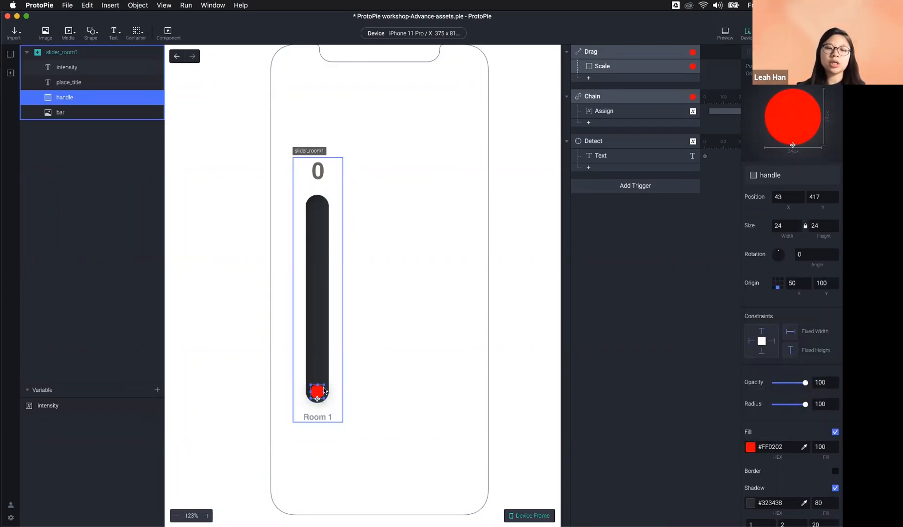
pyautogui.click(10, 54)
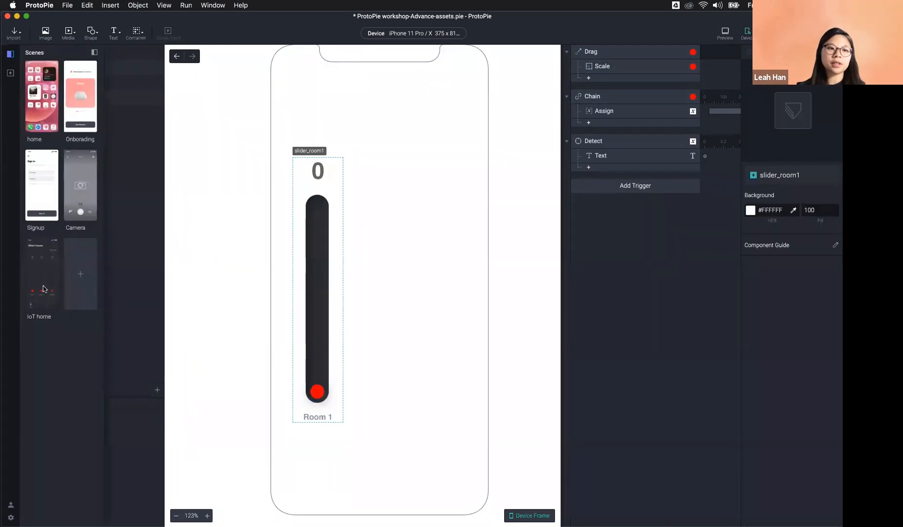
pyautogui.doubleClick(52, 285)
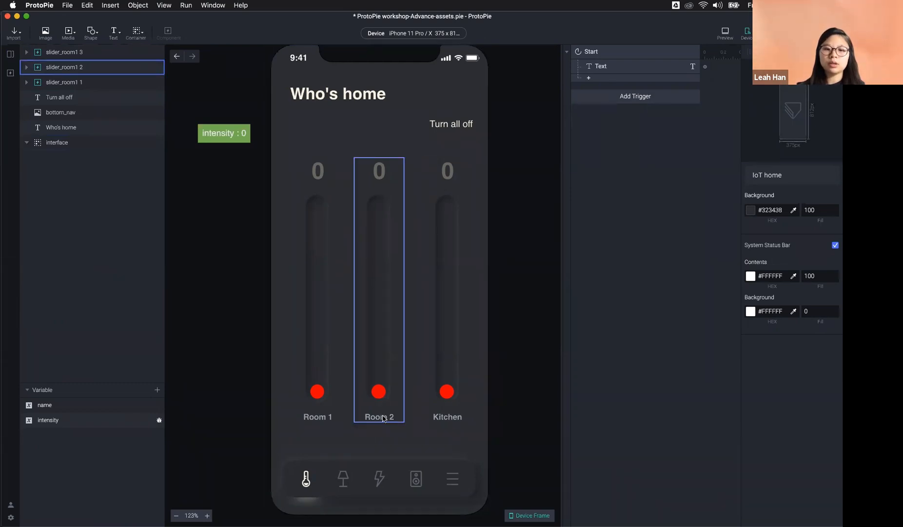
# Step: Change the Room 2 slider's handle fill to blue #1168B9
pyautogui.doubleClick(380, 391)
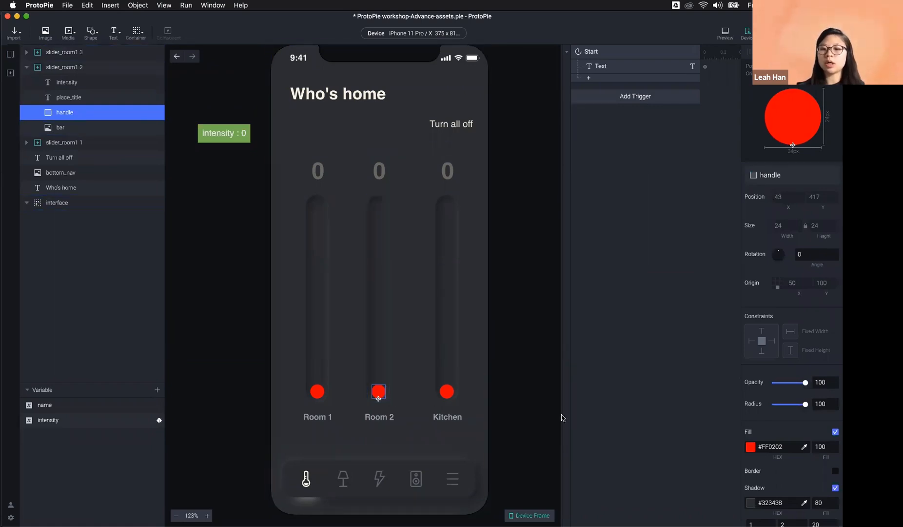
pyautogui.click(751, 446)
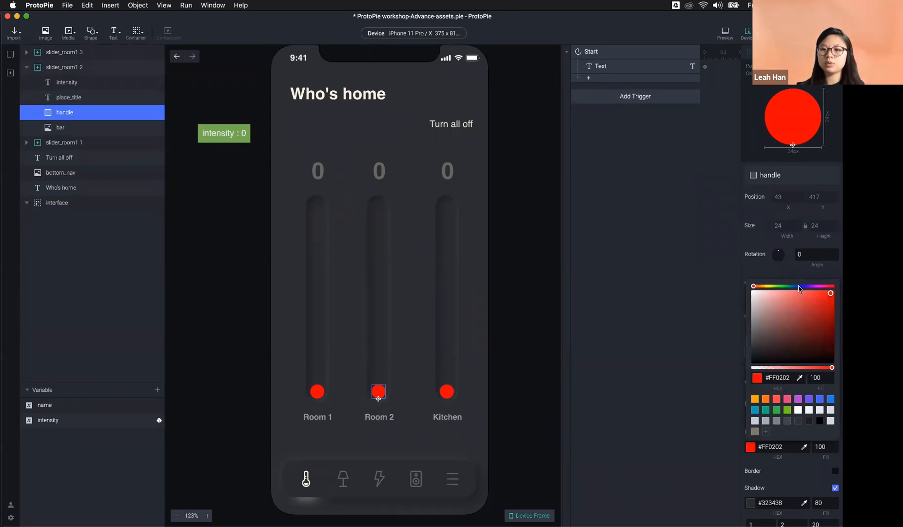
pyautogui.click(798, 286)
pyautogui.click(823, 311)
pyautogui.click(657, 359)
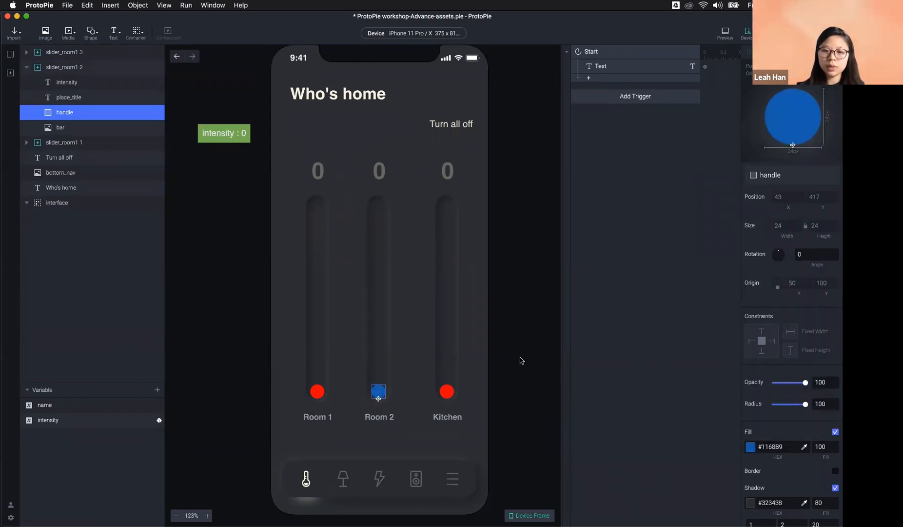
pyautogui.click(520, 360)
# Step: Restore the slider_room1 component's handle fill to #8C8771 and return to IoT home
pyautogui.click(10, 73)
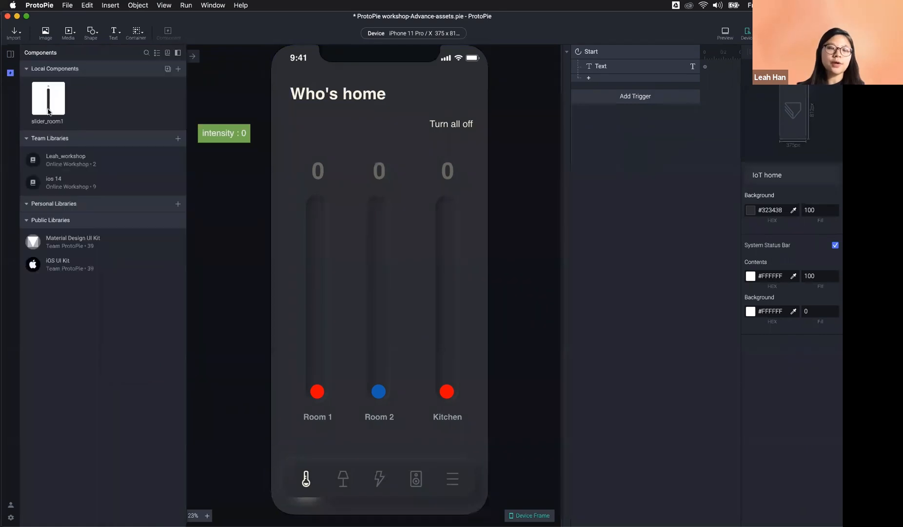
pyautogui.doubleClick(65, 115)
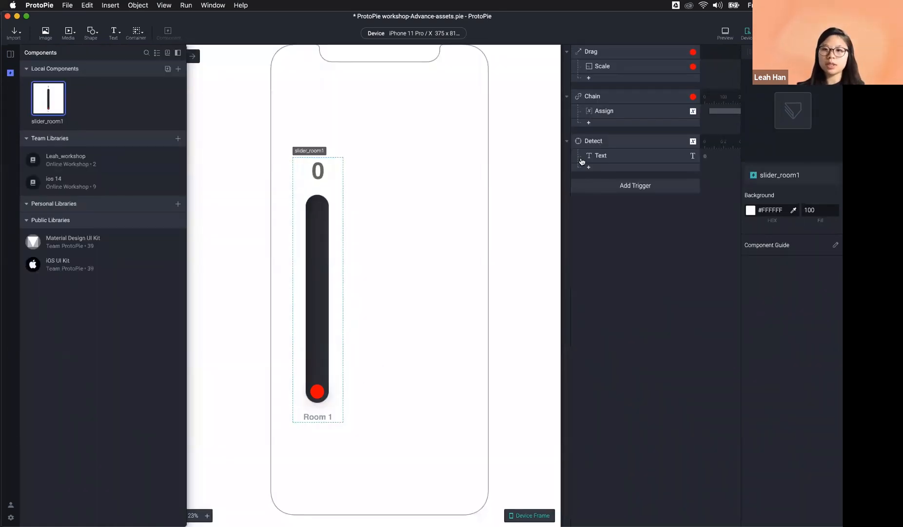
pyautogui.click(320, 390)
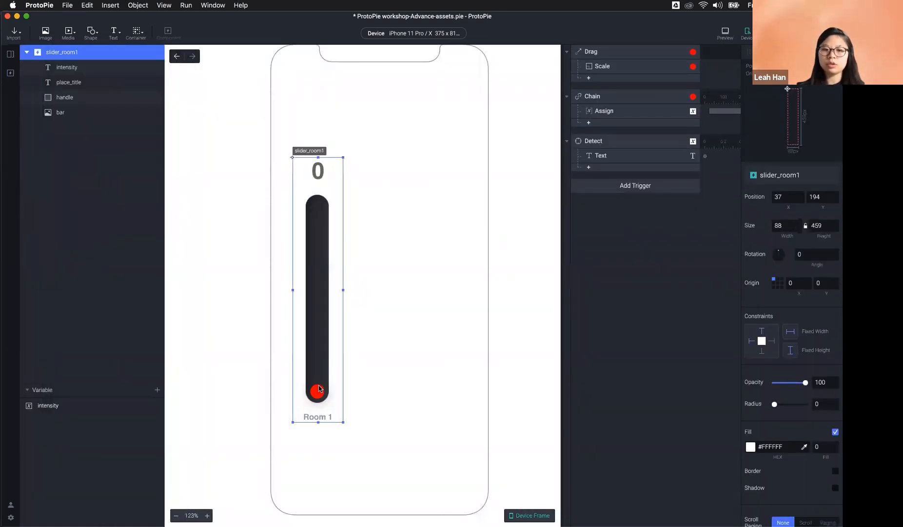
pyautogui.doubleClick(319, 389)
pyautogui.click(751, 447)
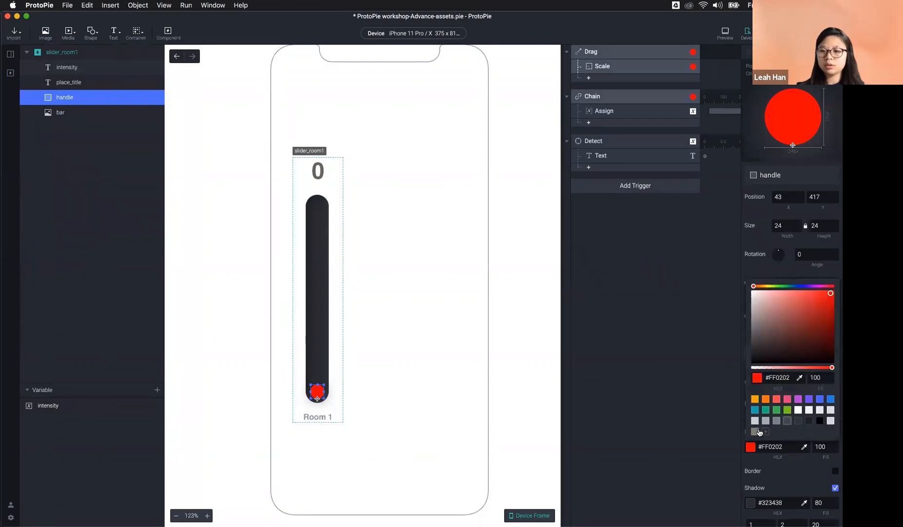
pyautogui.click(755, 431)
pyautogui.click(664, 413)
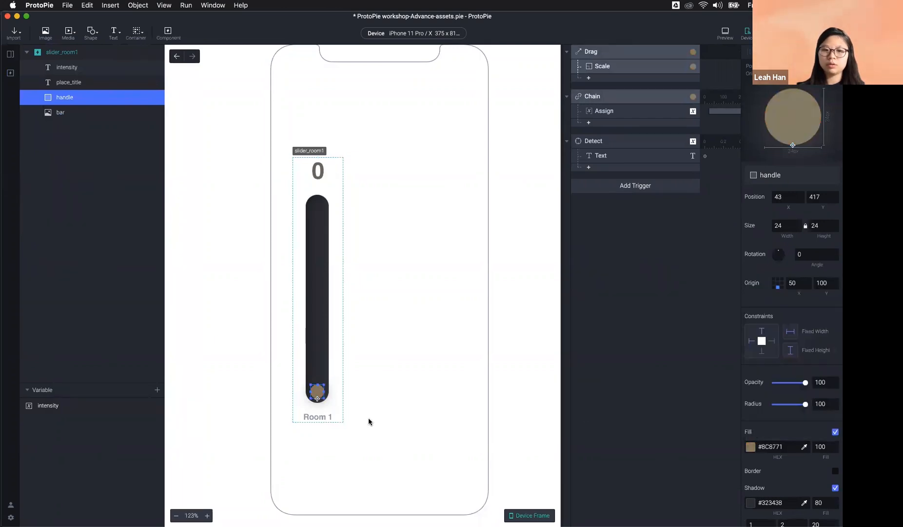
pyautogui.click(278, 415)
pyautogui.click(319, 390)
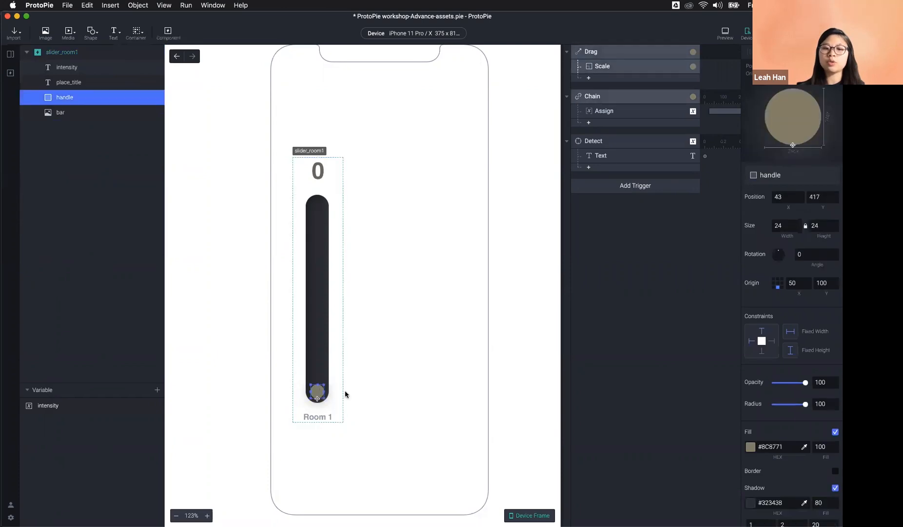
pyautogui.click(303, 311)
pyautogui.click(9, 55)
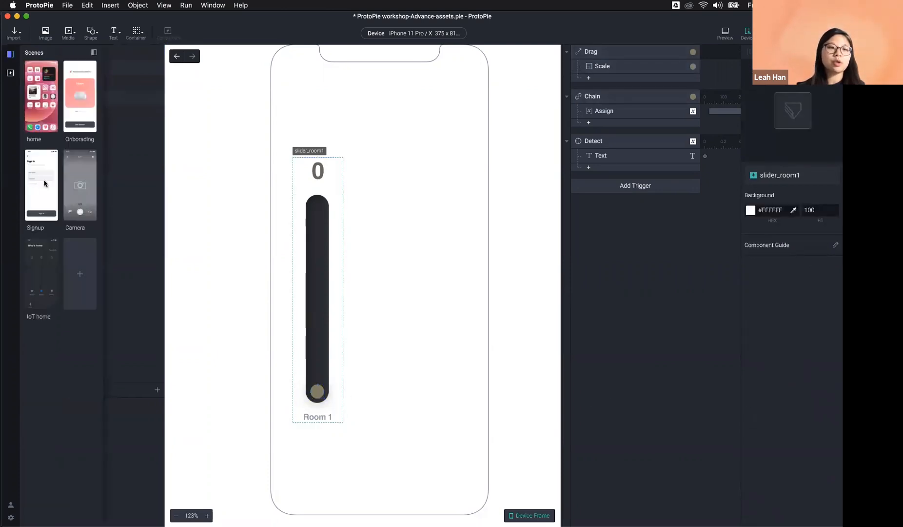
pyautogui.doubleClick(40, 269)
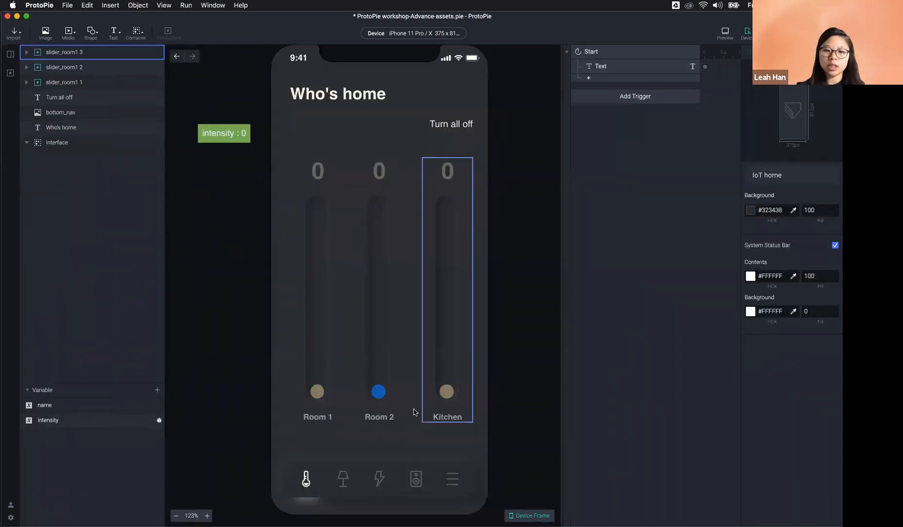
# Step: Reset the slider_room1 2 instance's overrides and retype its label as 'Room 2'
pyautogui.doubleClick(378, 393)
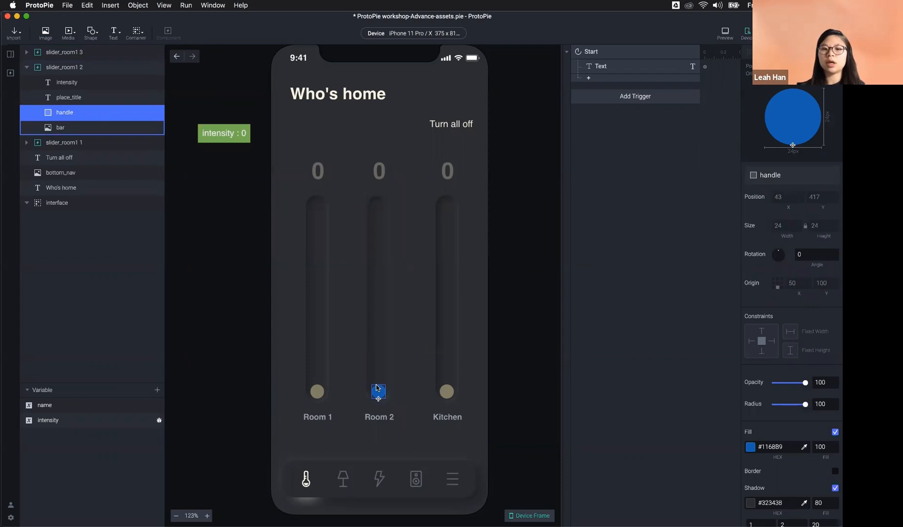
pyautogui.click(525, 398)
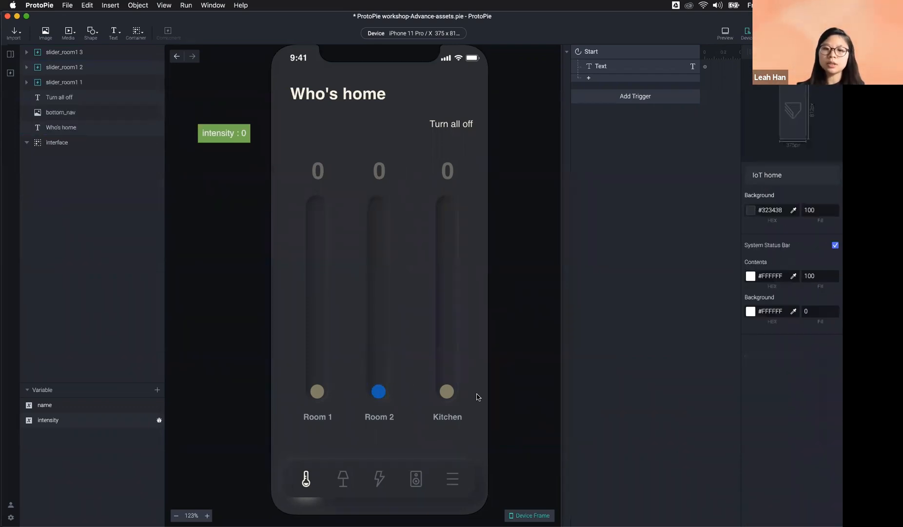
pyautogui.click(381, 367)
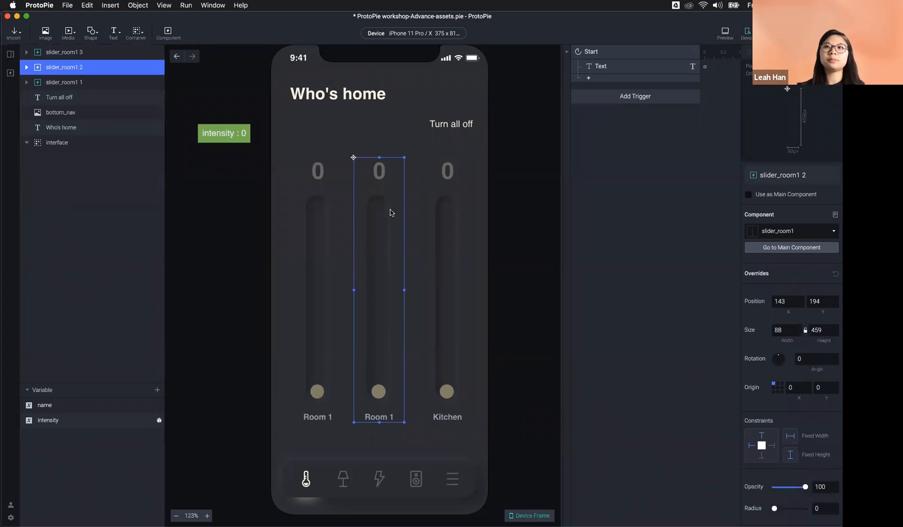
pyautogui.doubleClick(393, 417)
pyautogui.click(396, 418)
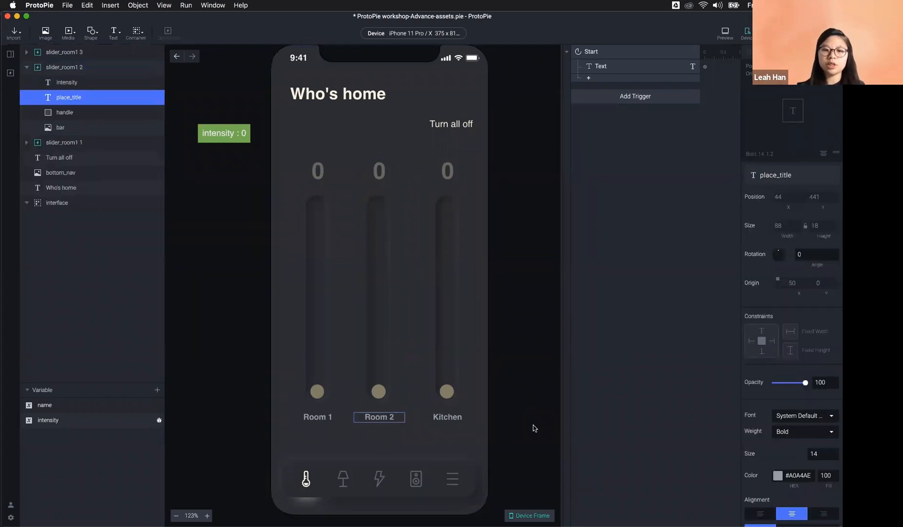
pyautogui.click(461, 431)
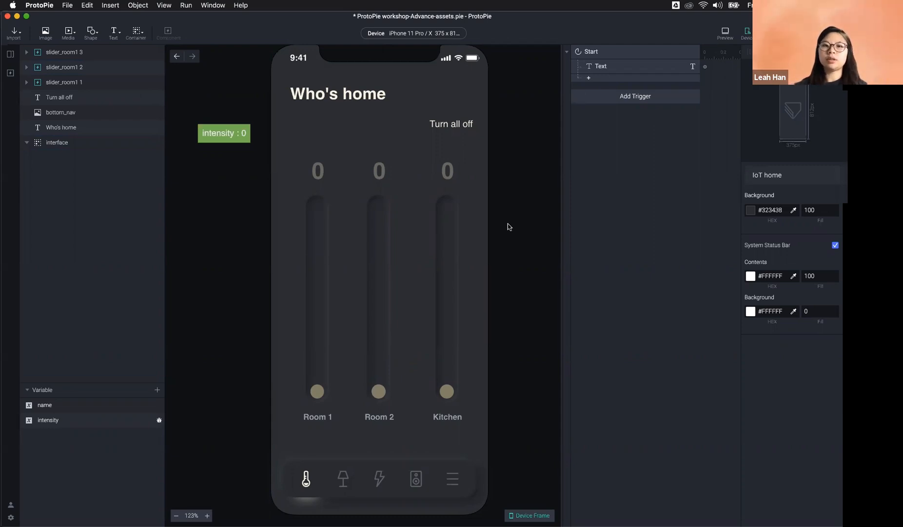
# Step: Preview the prototype and drag Room 1, Room 2 and Kitchen sliders to 10, 8 and 10
pyautogui.click(720, 35)
pyautogui.moveTo(550, 408); pyautogui.dragTo(548, 260)
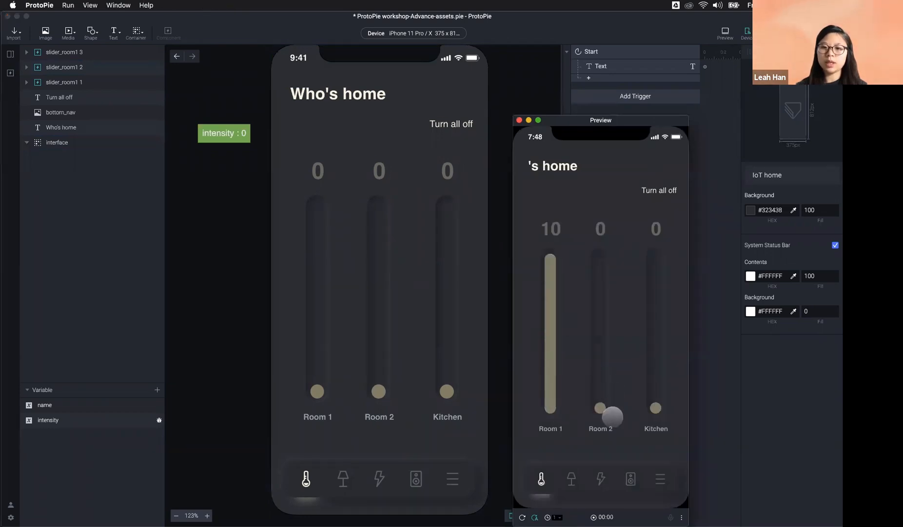
pyautogui.moveTo(613, 416); pyautogui.dragTo(605, 288)
pyautogui.moveTo(657, 409); pyautogui.dragTo(647, 256)
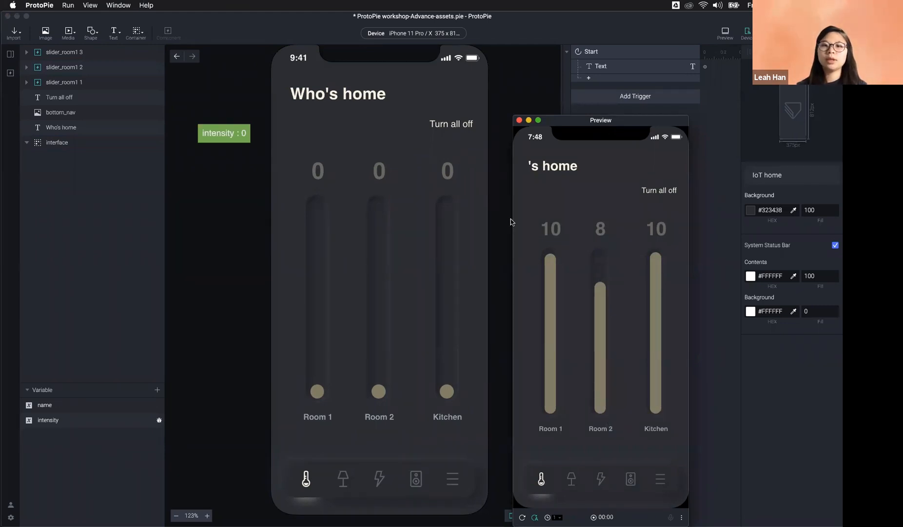
pyautogui.click(532, 84)
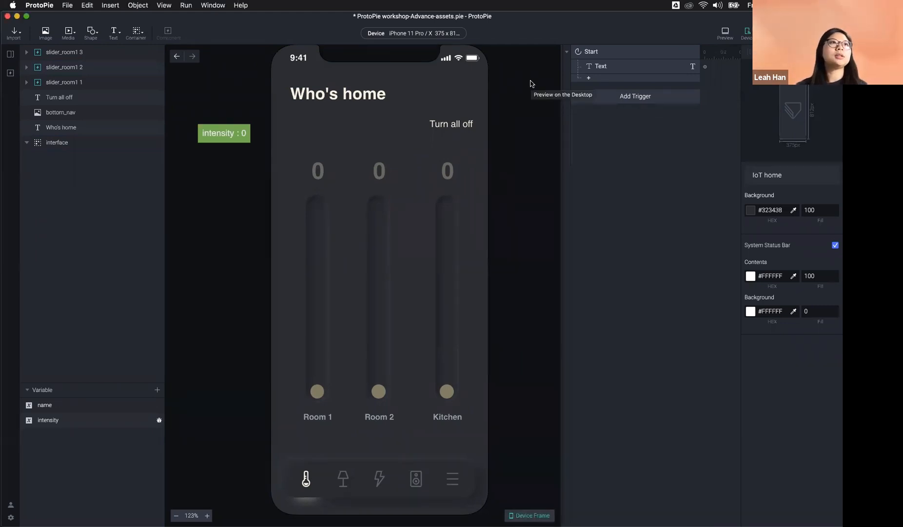
pyautogui.click(390, 354)
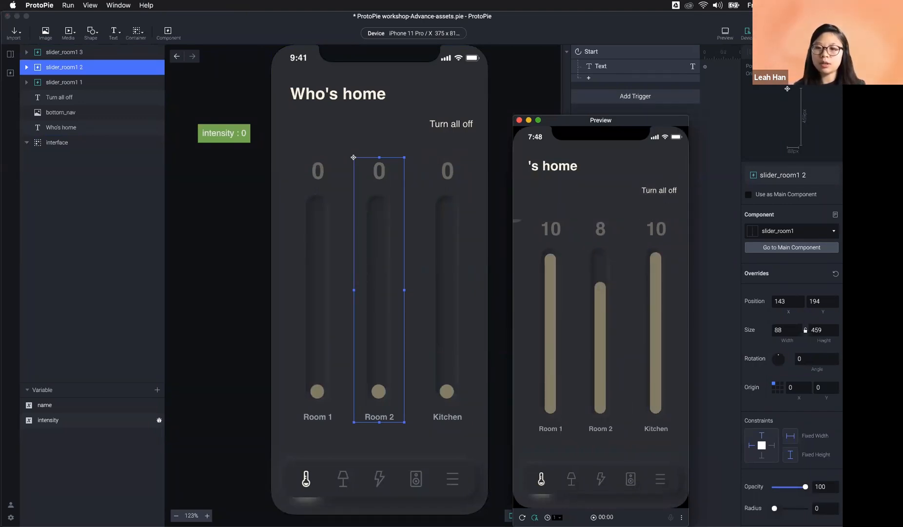
# Step: Add a Tap trigger to the 'Turn all off' text
pyautogui.click(722, 276)
pyautogui.click(469, 129)
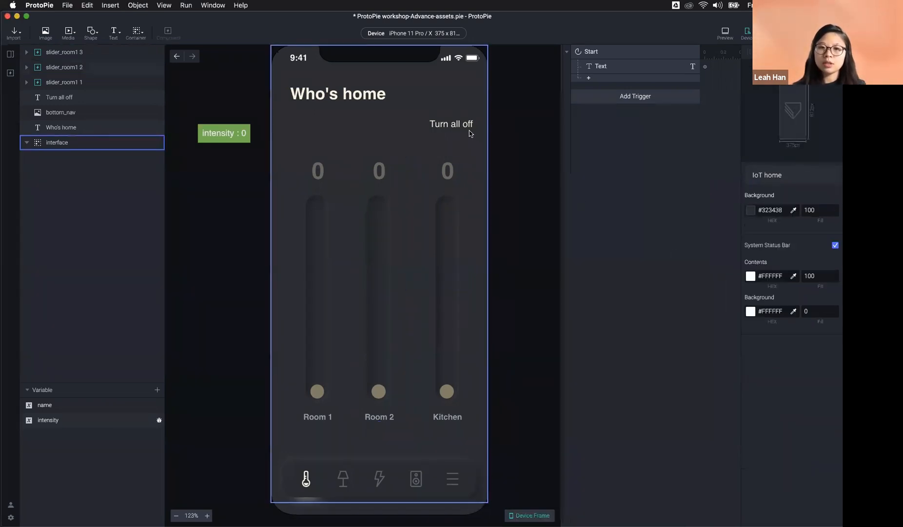
pyautogui.click(523, 157)
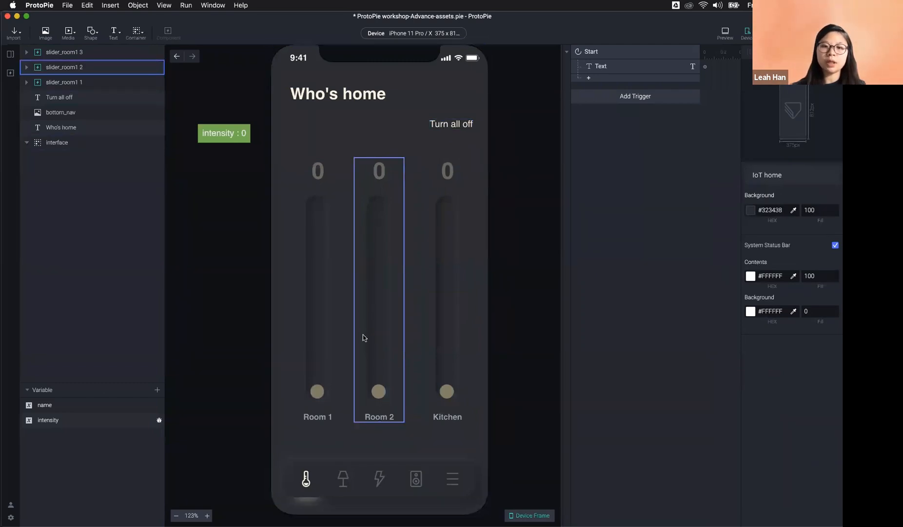
pyautogui.click(461, 125)
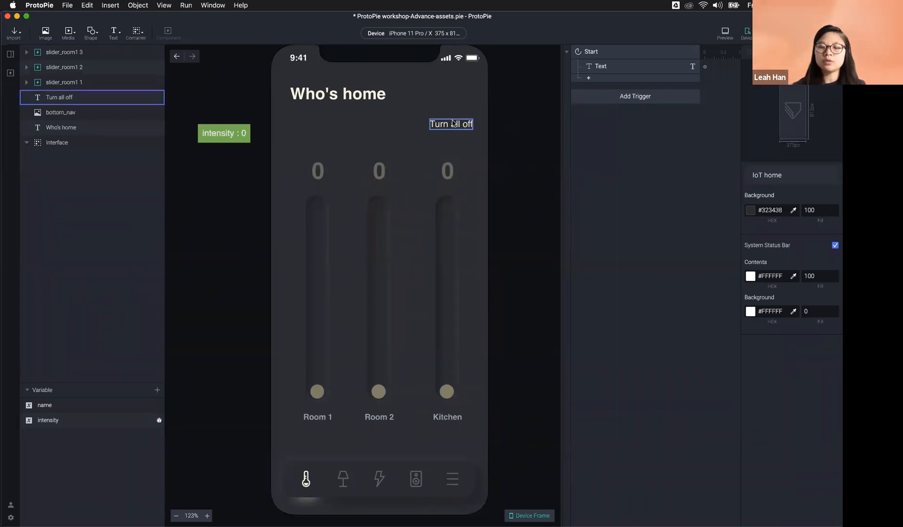
pyautogui.click(629, 106)
pyautogui.click(592, 122)
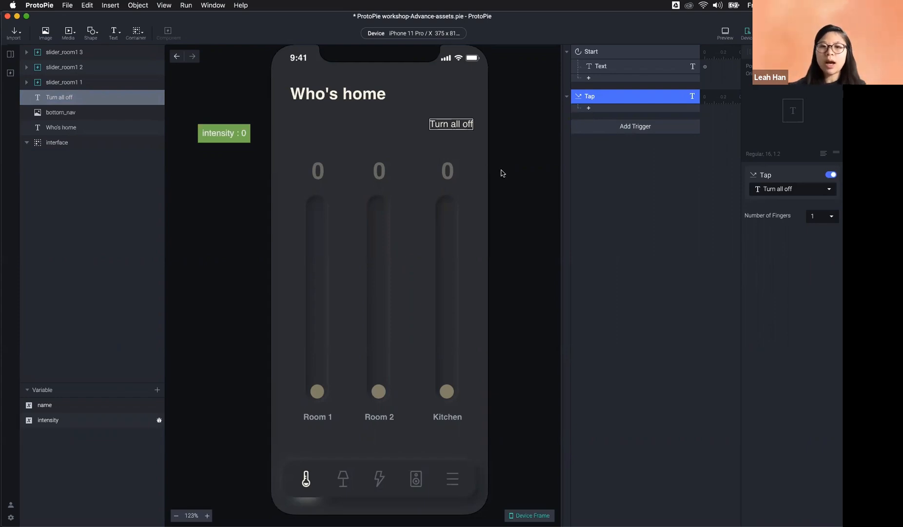
# Step: Try a Reset response under the Tap trigger, then delete it
pyautogui.doubleClick(379, 390)
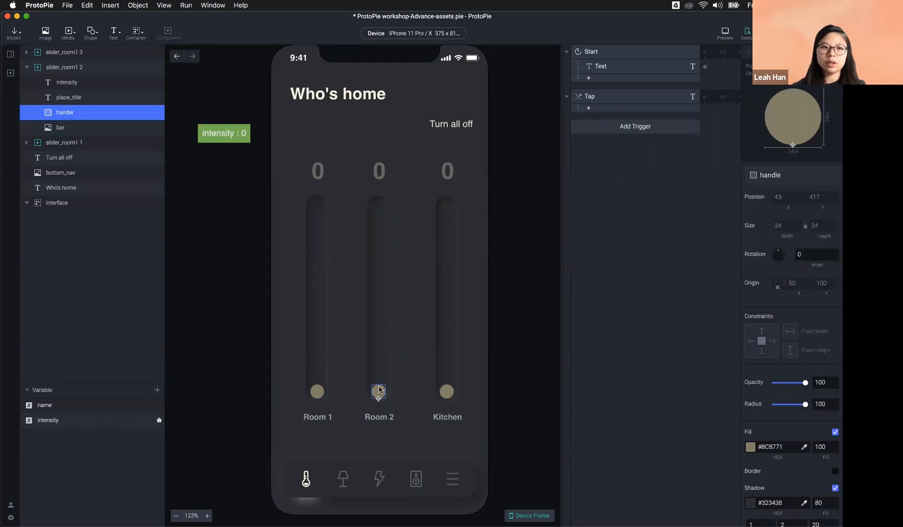
pyautogui.click(618, 110)
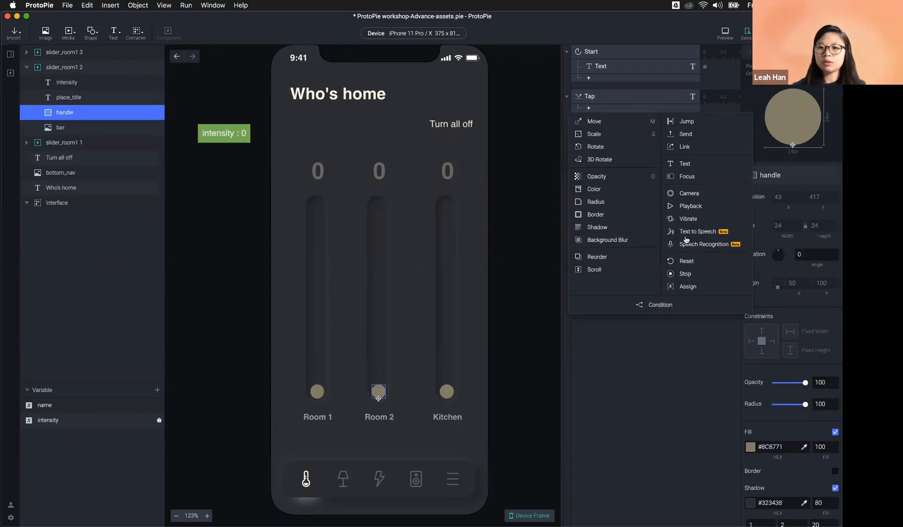
pyautogui.click(687, 260)
pyautogui.click(798, 189)
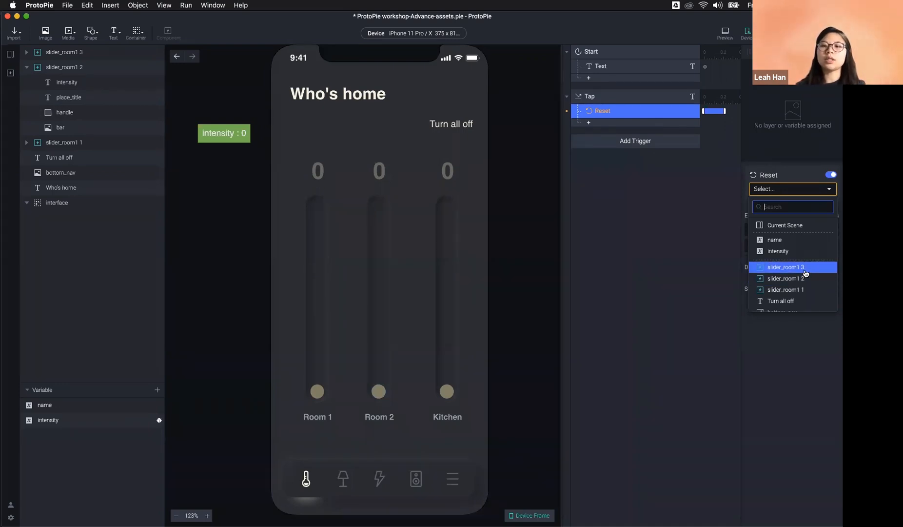
pyautogui.click(534, 371)
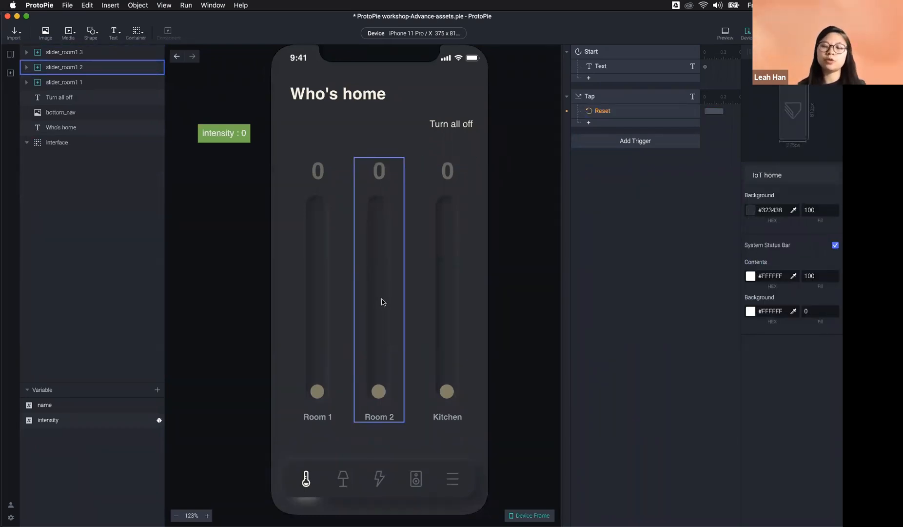
pyautogui.click(621, 115)
pyautogui.click(792, 190)
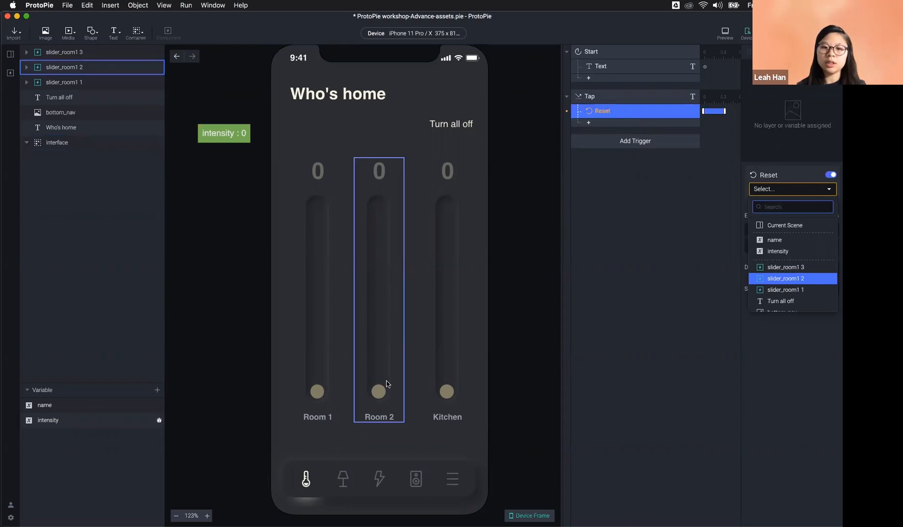
pyautogui.click(643, 115)
pyautogui.press('BackSpace')
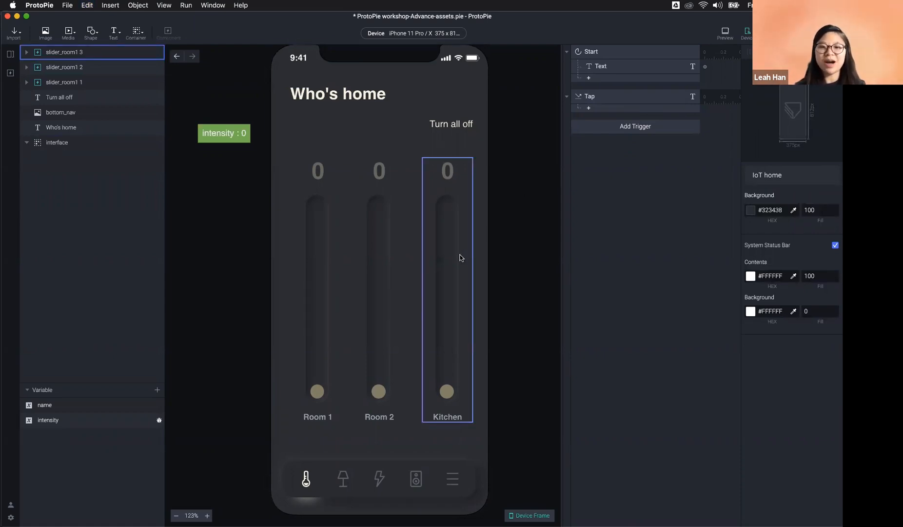
# Step: Add a Send response with channel Send to Component targeting slider_room1 1
pyautogui.click(609, 112)
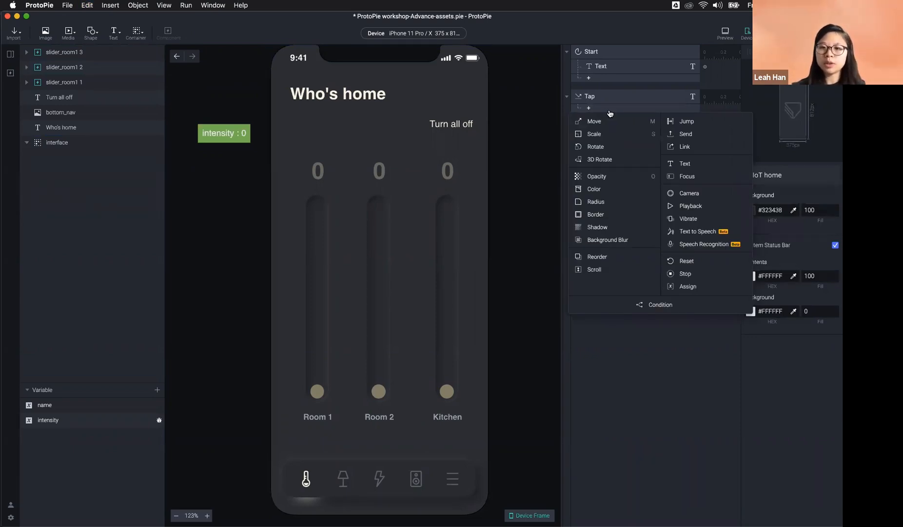
pyautogui.click(686, 134)
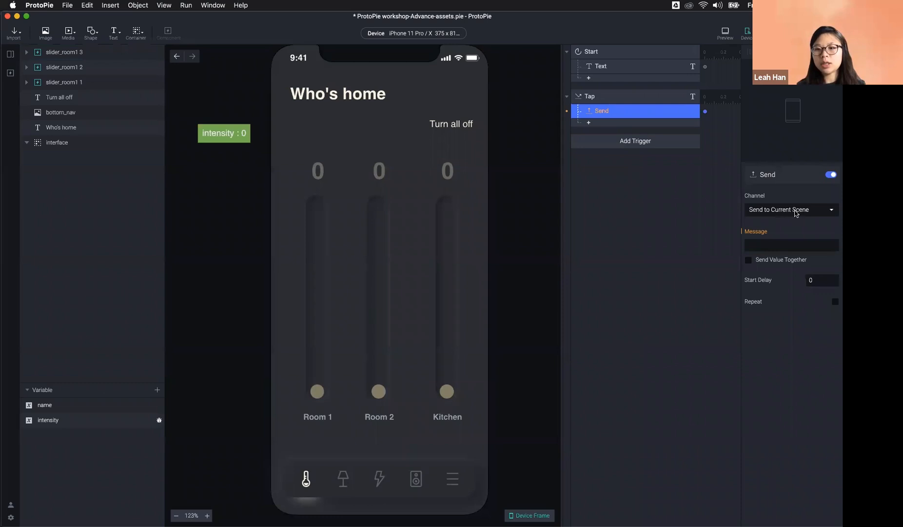
pyautogui.click(795, 213)
pyautogui.click(764, 210)
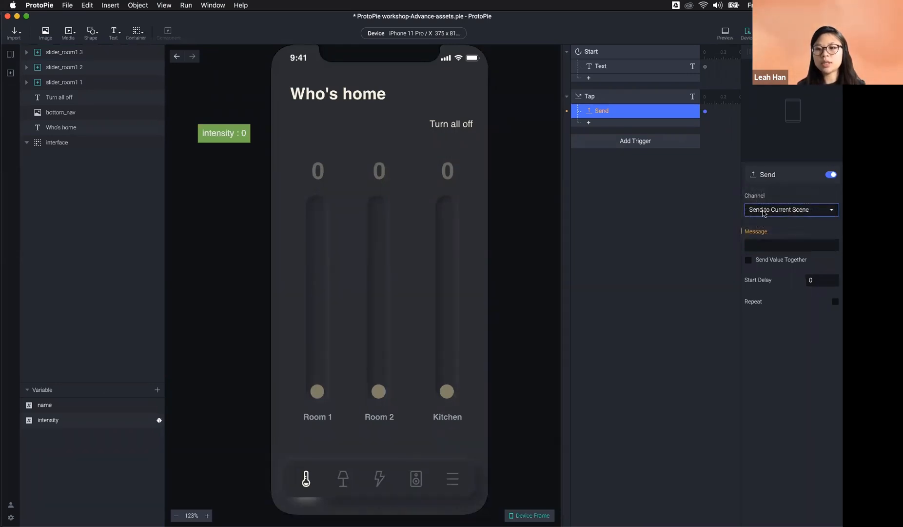
pyautogui.click(787, 209)
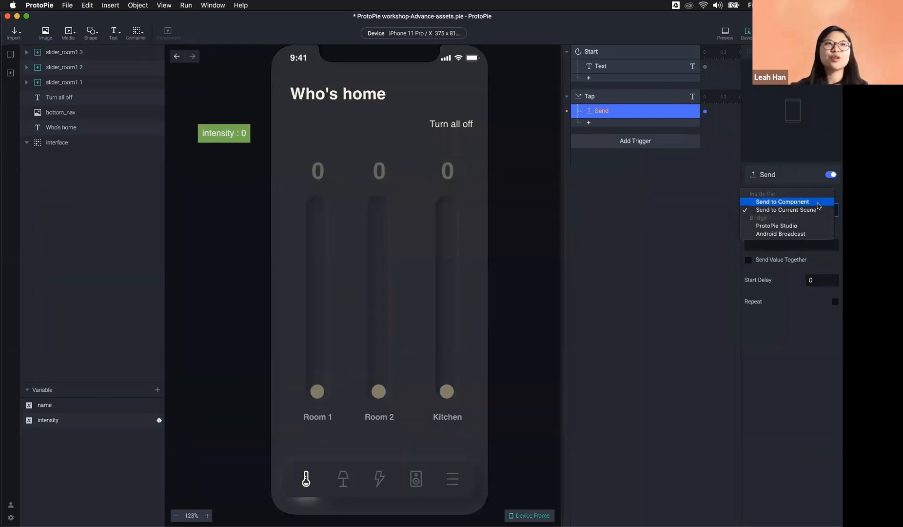
pyautogui.click(813, 203)
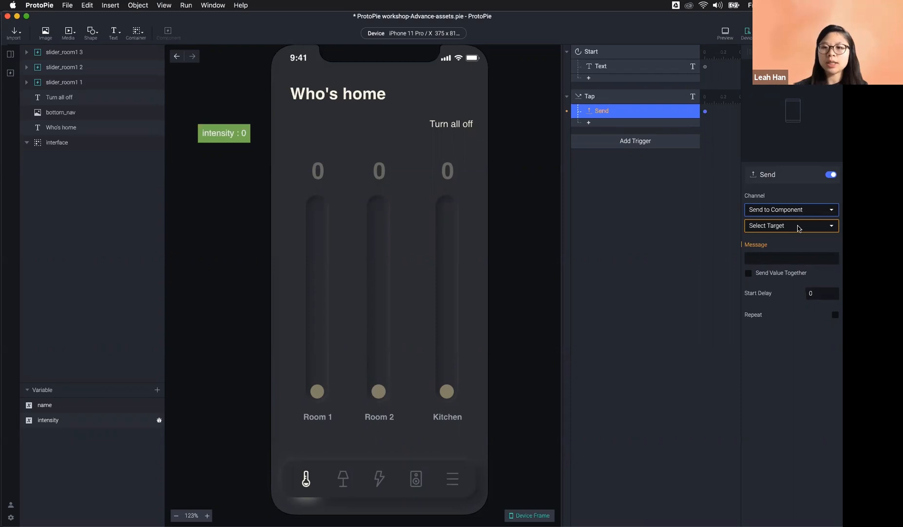
pyautogui.click(799, 227)
pyautogui.click(802, 285)
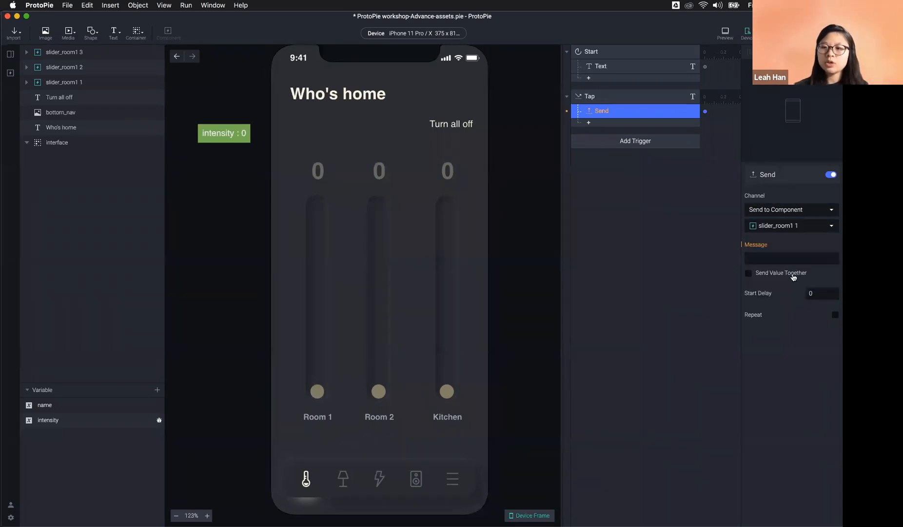
pyautogui.click(782, 230)
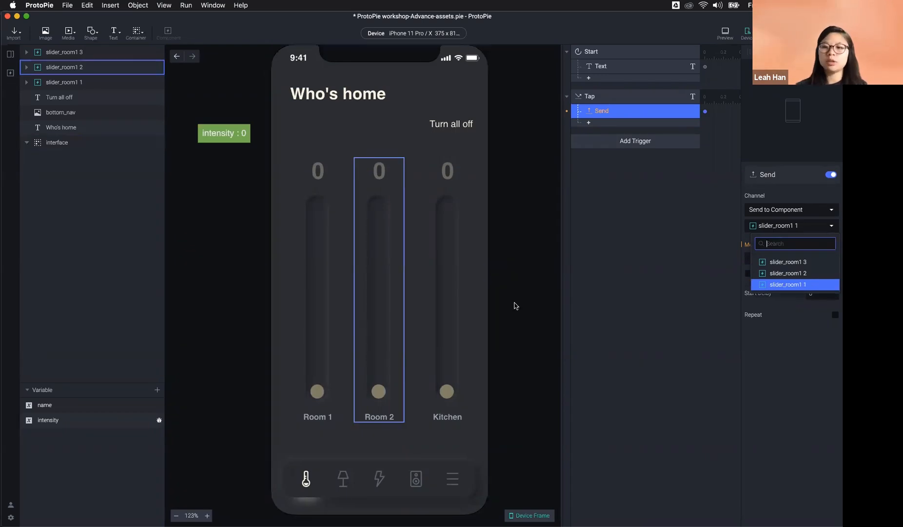
pyautogui.click(766, 230)
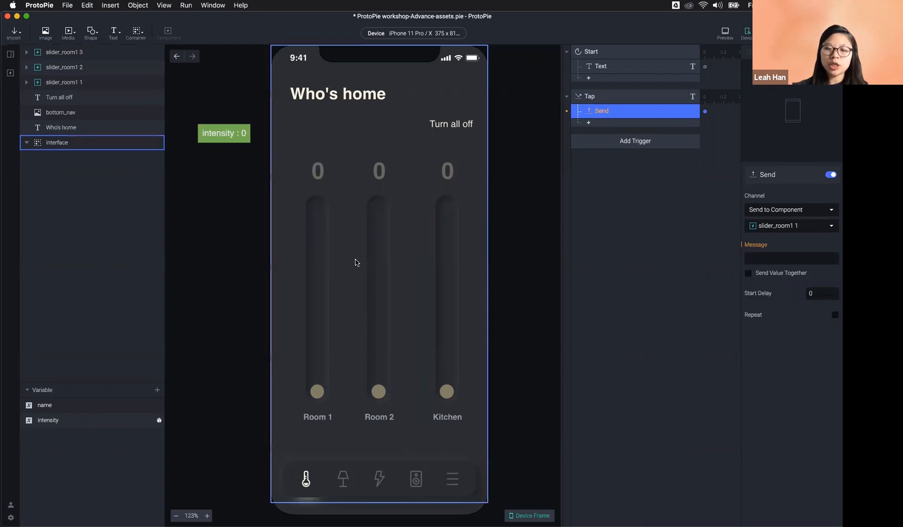
# Step: Duplicate the Send response for slider_room1 2 and 3, then delete the copies, keeping one
pyautogui.click(356, 262)
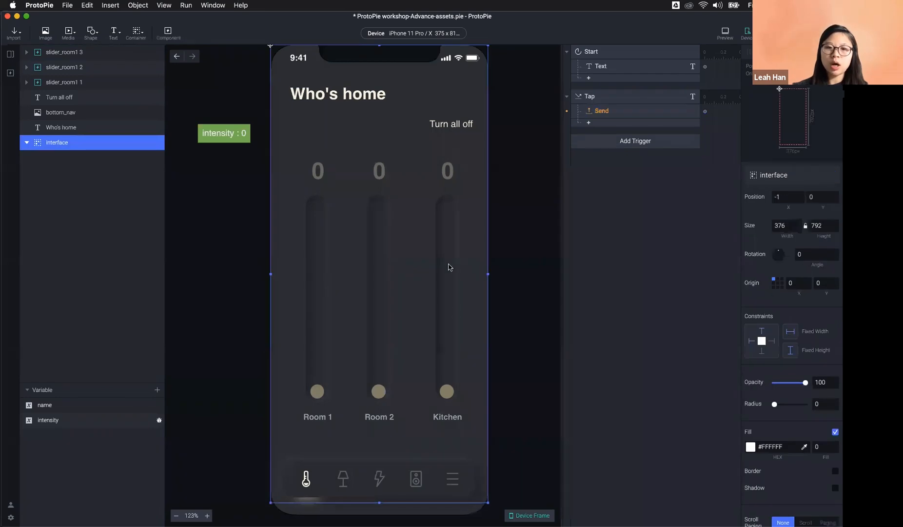
pyautogui.click(626, 114)
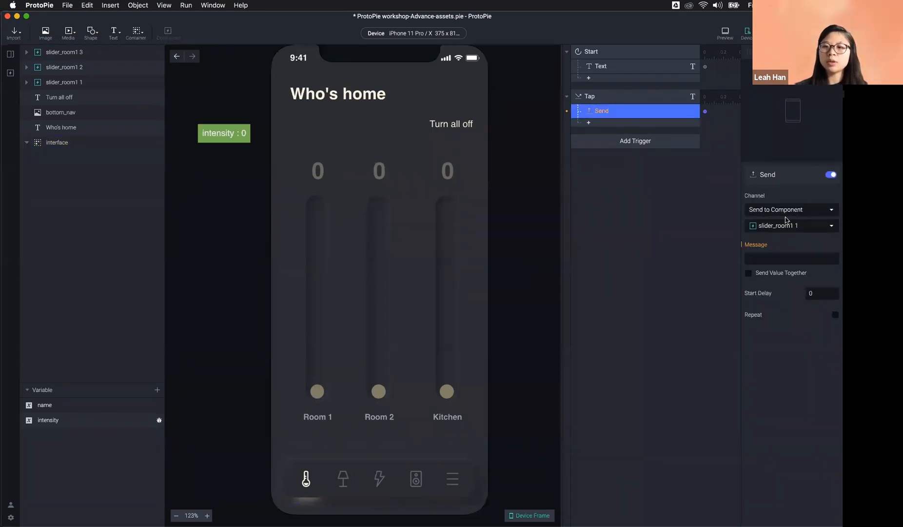
pyautogui.press('super+c')
pyautogui.press('super+v')
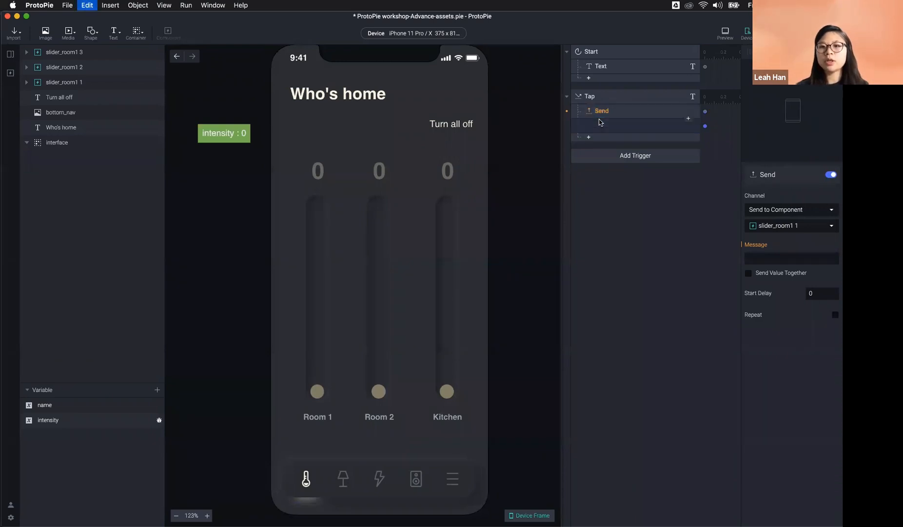
pyautogui.click(619, 126)
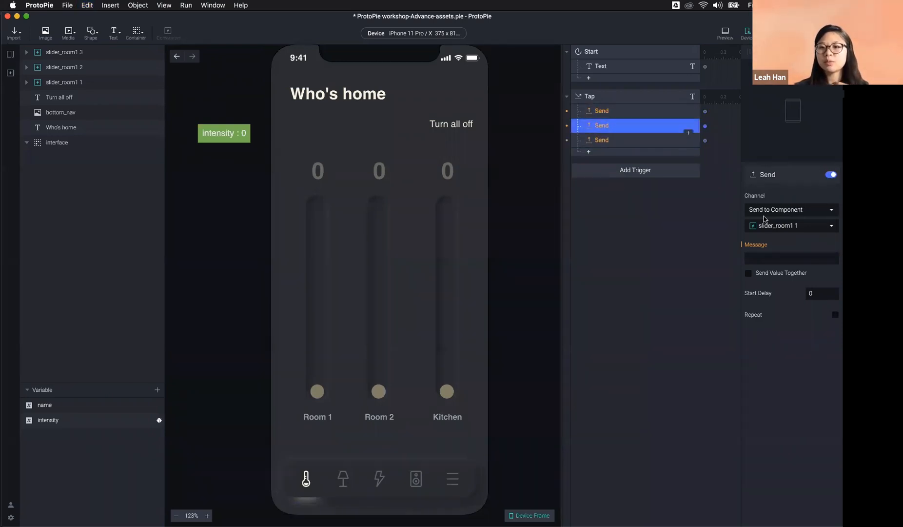
pyautogui.click(790, 225)
pyautogui.click(795, 273)
pyautogui.click(667, 142)
pyautogui.click(785, 225)
pyautogui.click(808, 260)
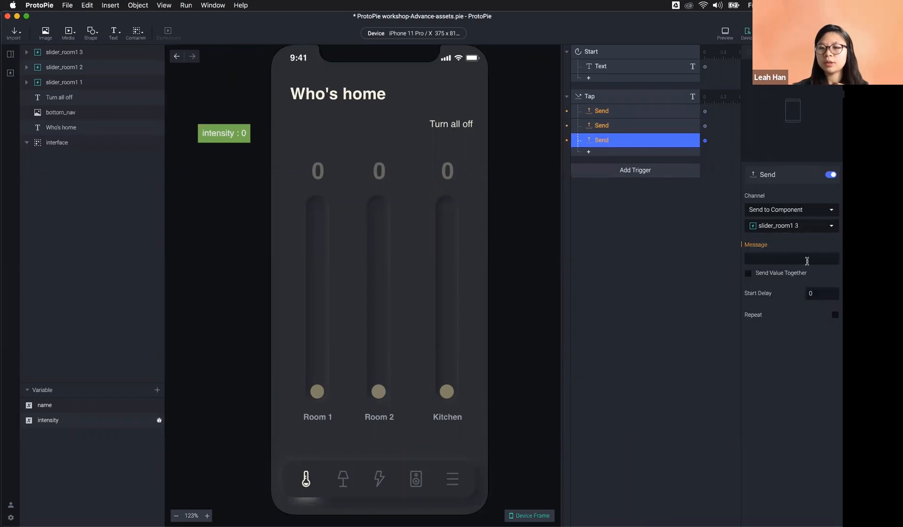
pyautogui.press('BackSpace')
pyautogui.click(634, 128)
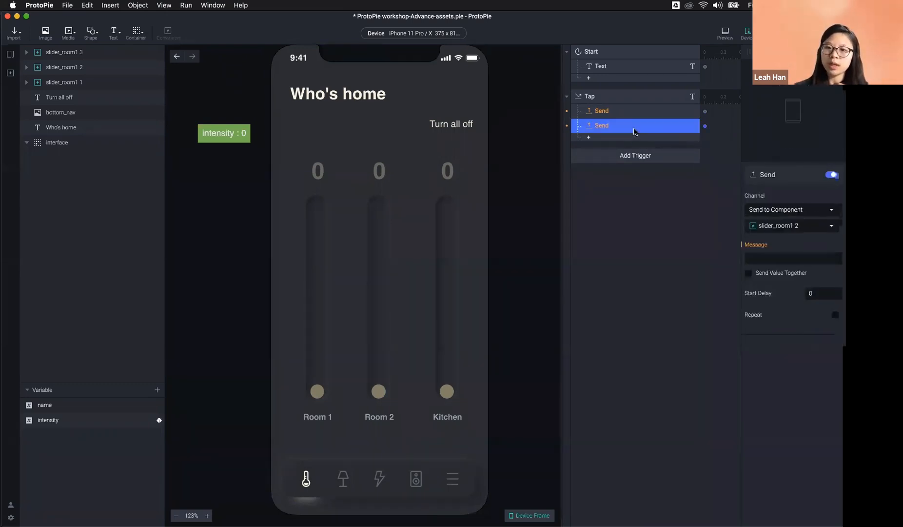
pyautogui.press('super+c')
pyautogui.press('BackSpace')
pyautogui.click(633, 115)
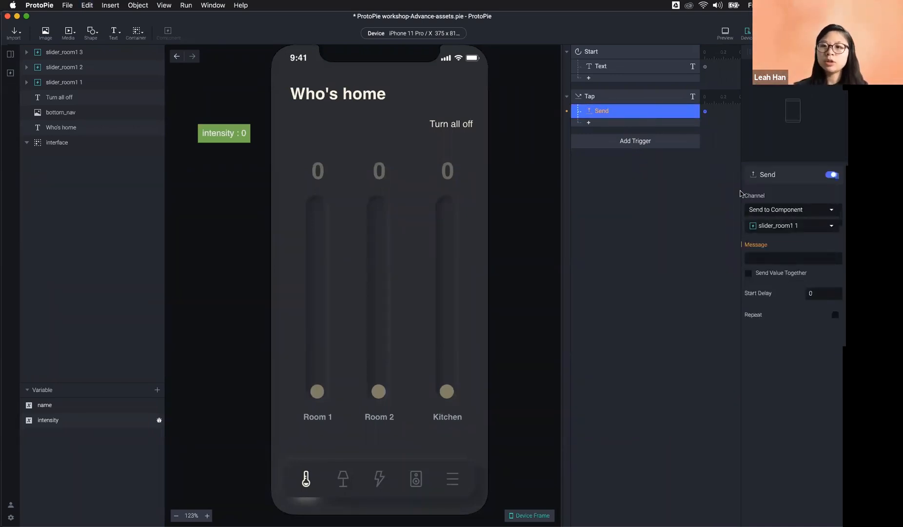
# Step: Switch the Send response's channel to Send to Current Scene
pyautogui.click(780, 209)
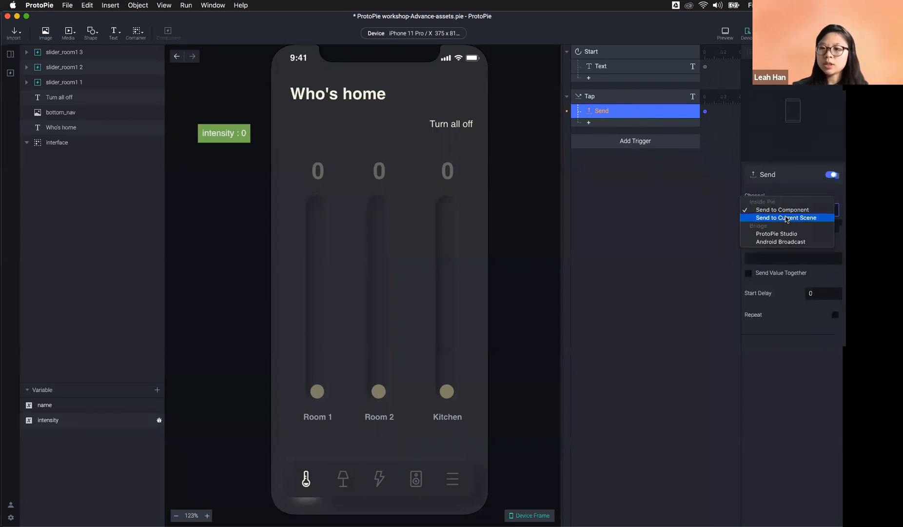
pyautogui.click(787, 218)
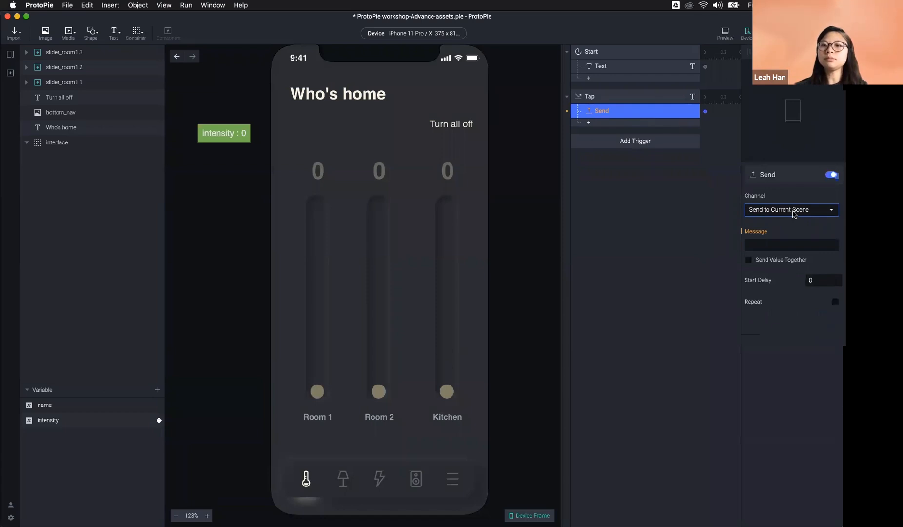
pyautogui.click(794, 214)
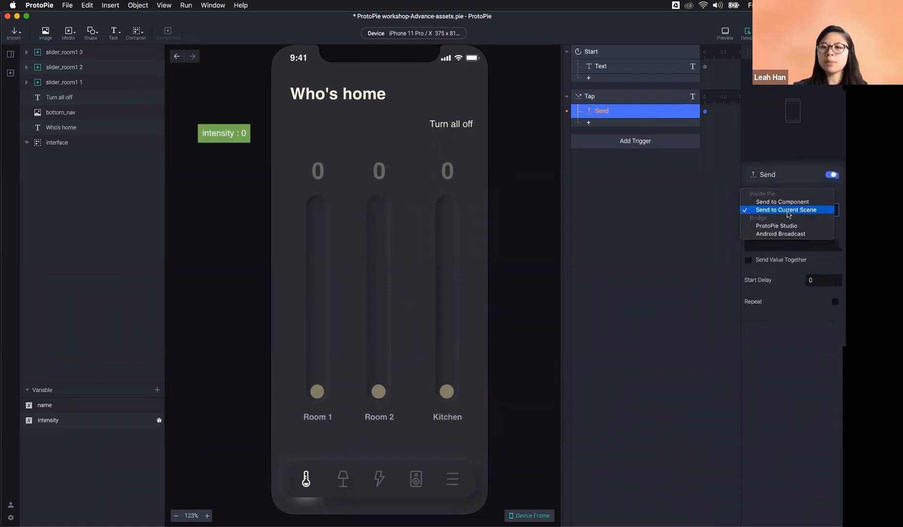
pyautogui.click(778, 215)
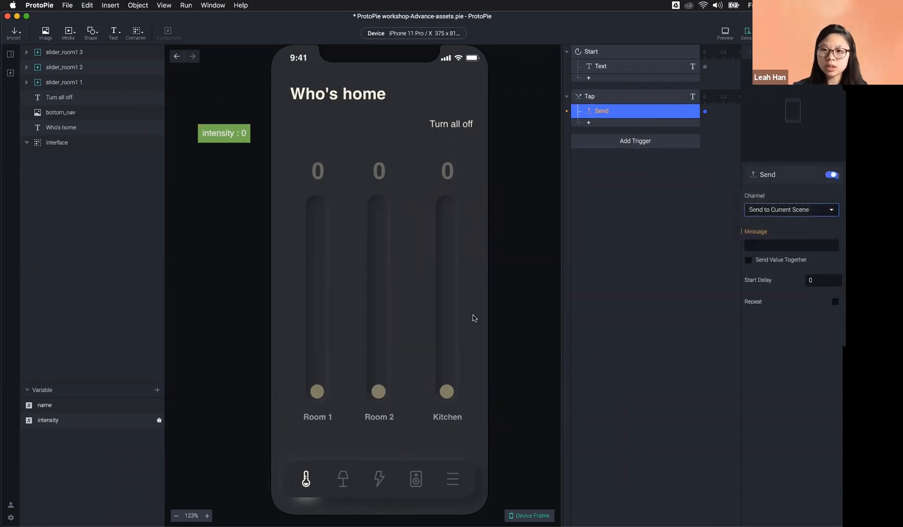
pyautogui.click(828, 211)
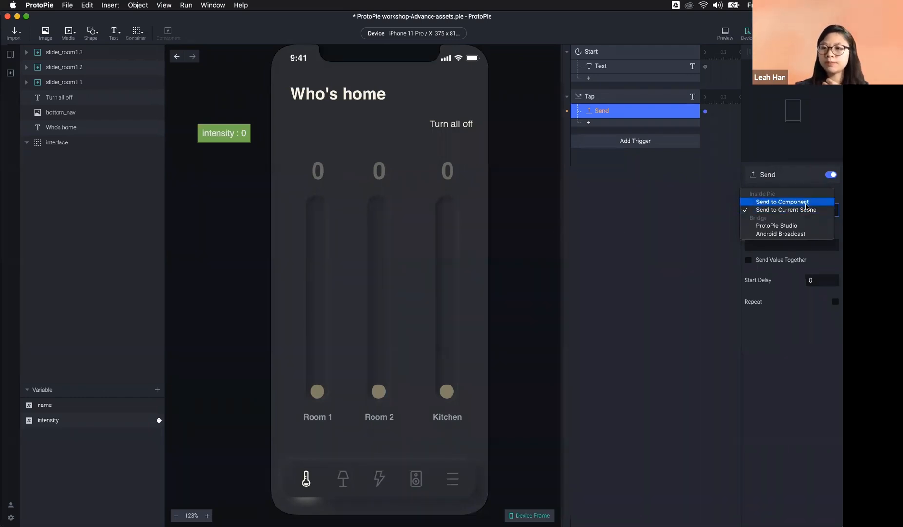
pyautogui.click(808, 211)
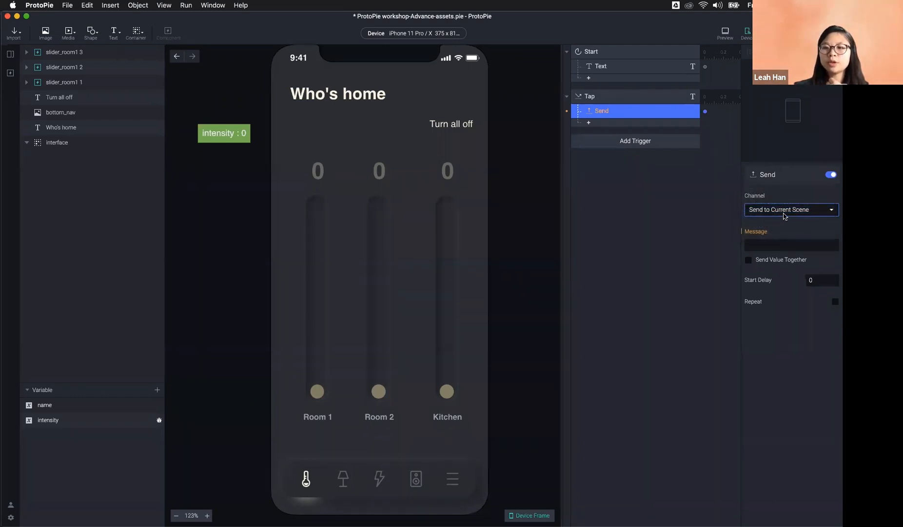
# Step: Enter 'turn_all_off' as the Send response's message
pyautogui.click(780, 245)
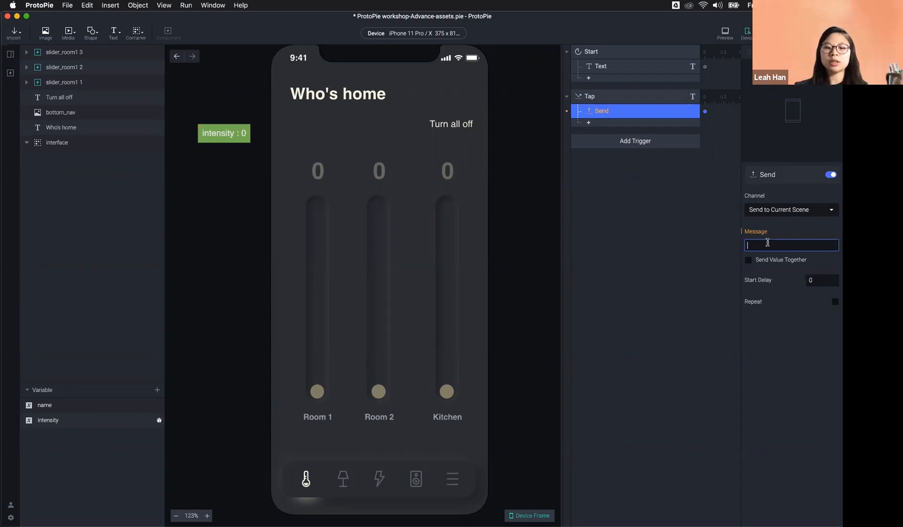
pyautogui.write('1234')
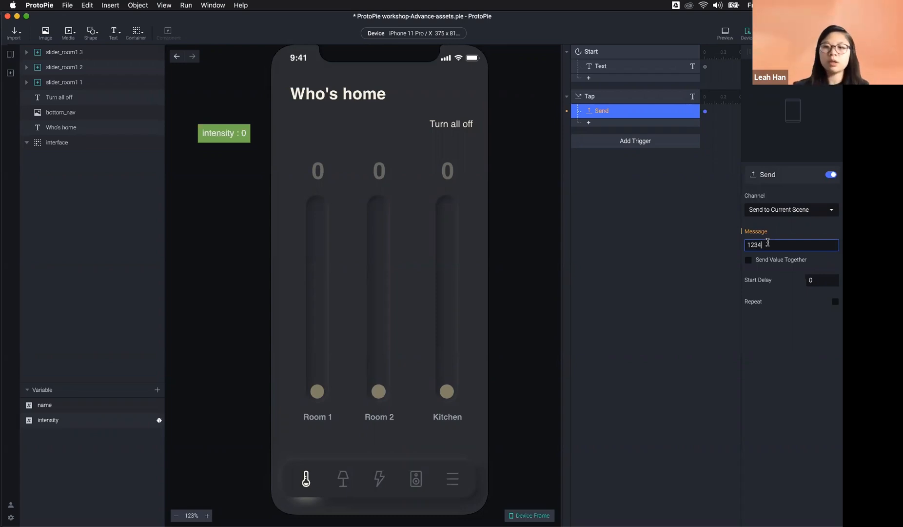
pyautogui.press('BackSpace')
pyautogui.press('BackSpace')
pyautogui.press('BackSpace')
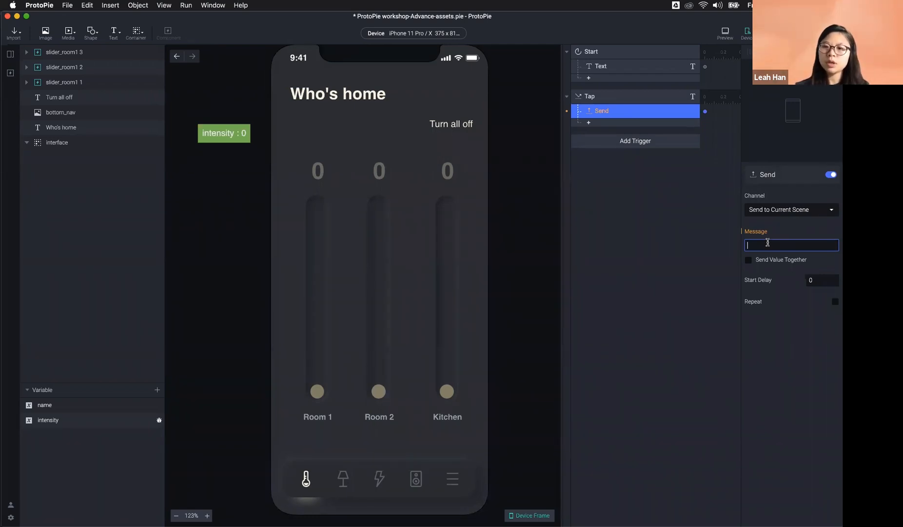
pyautogui.write('turn_all_off')
pyautogui.press('Return')
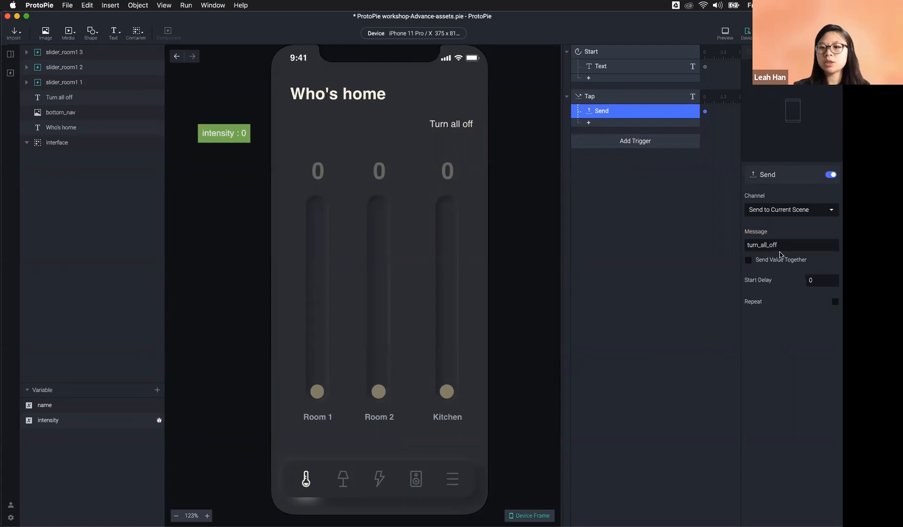
pyautogui.click(826, 247)
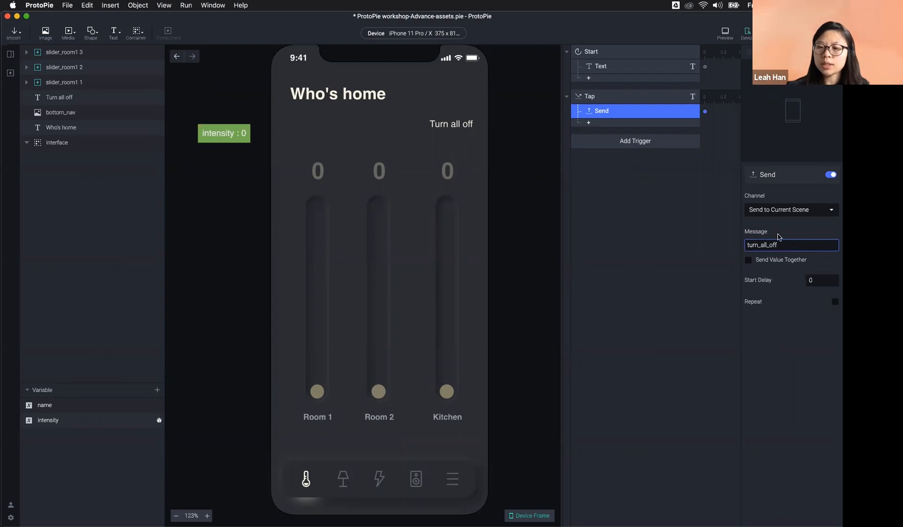
pyautogui.click(526, 224)
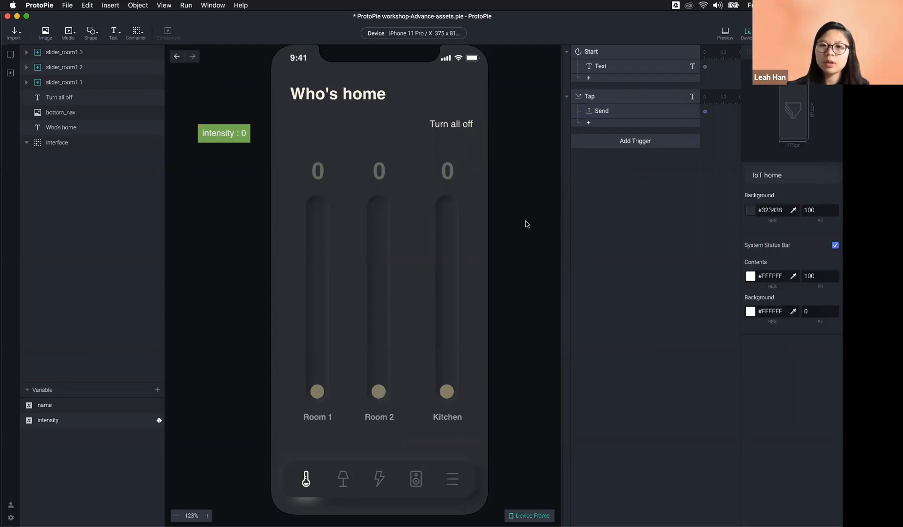
pyautogui.click(605, 110)
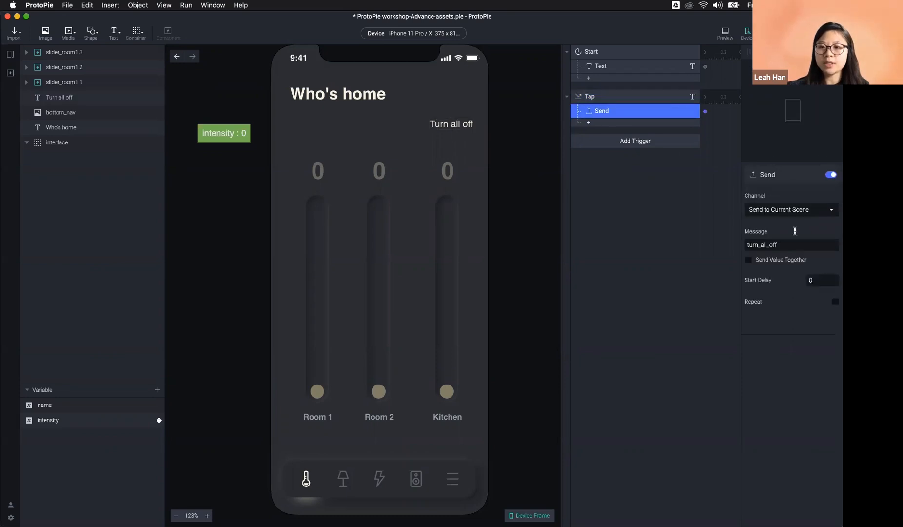
# Step: In slider_room1, add a Receive trigger from the Current Scene expecting message turn_all_off
pyautogui.click(10, 73)
pyautogui.doubleClick(56, 106)
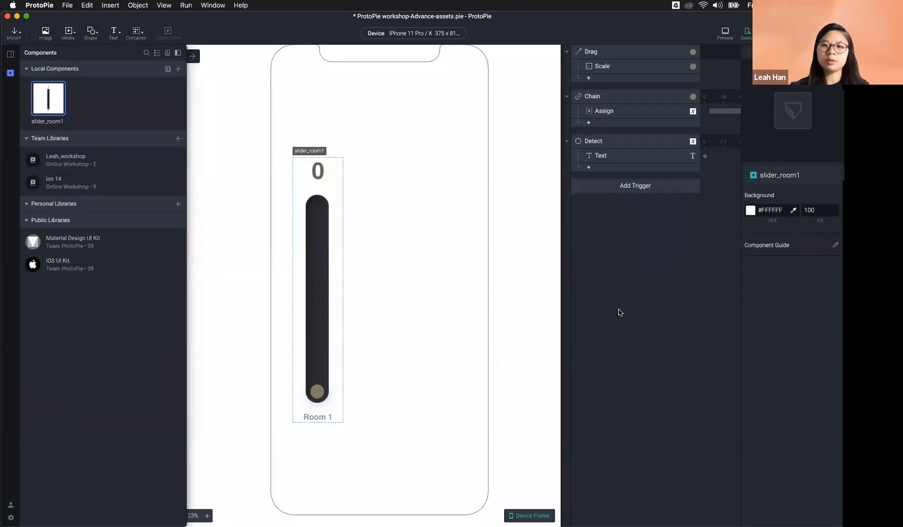
pyautogui.click(624, 189)
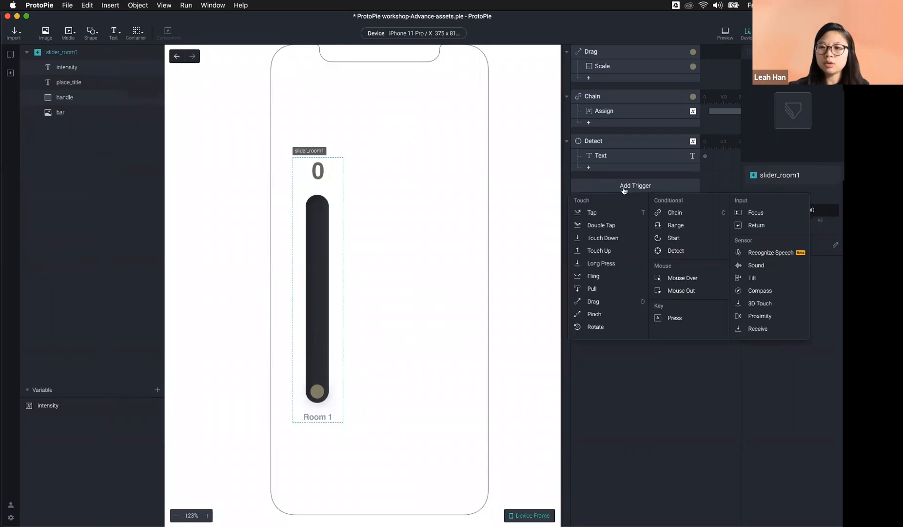
pyautogui.click(762, 328)
pyautogui.click(762, 210)
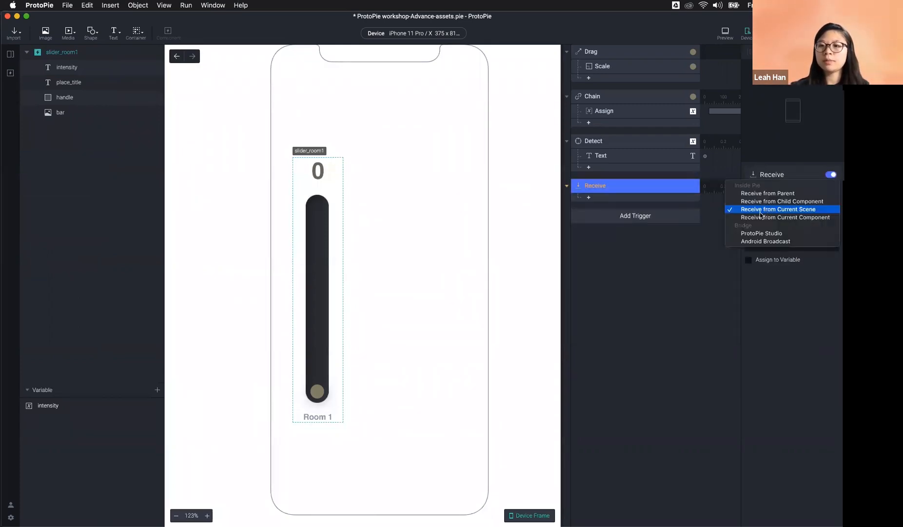
pyautogui.click(795, 210)
pyautogui.click(780, 247)
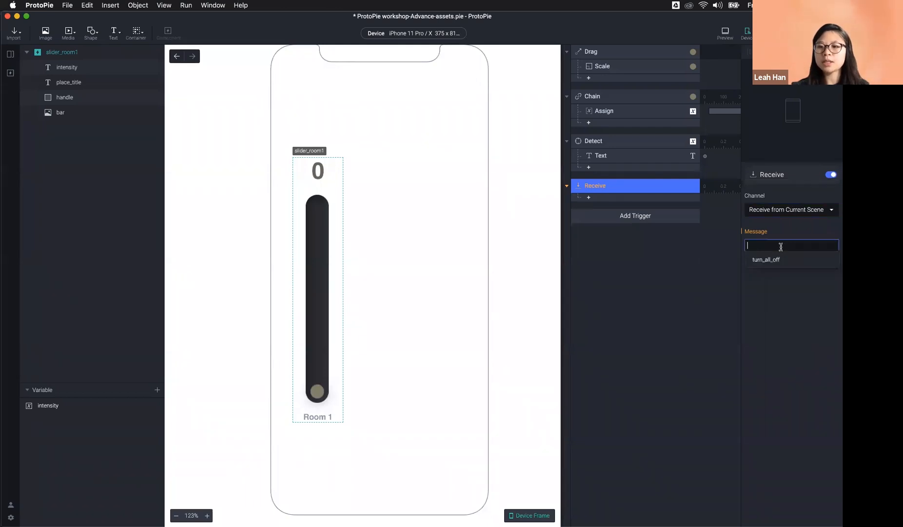
pyautogui.click(781, 259)
pyautogui.click(796, 247)
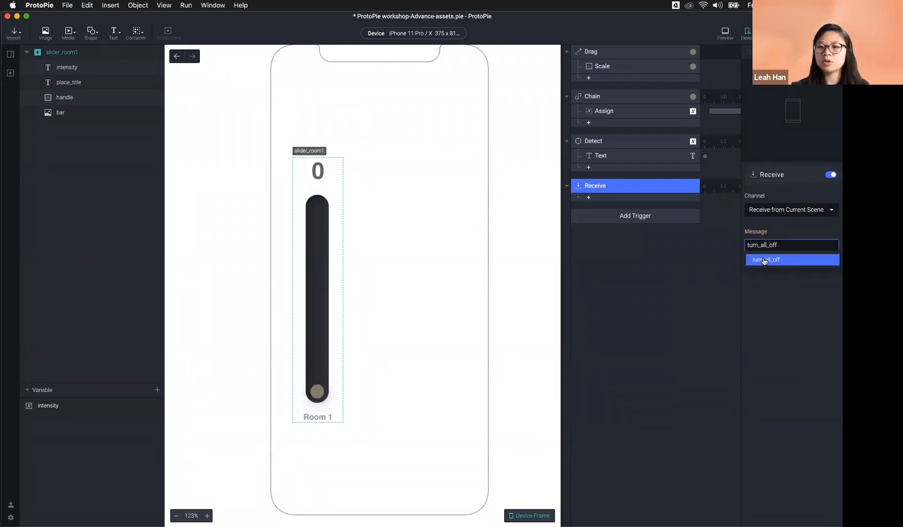
pyautogui.click(784, 236)
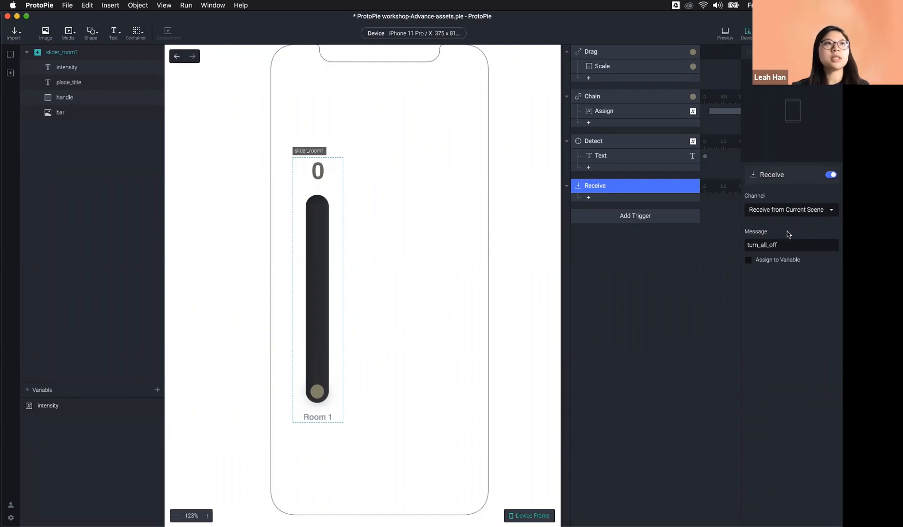
# Step: Add a Reset response for the handle layer under the Receive trigger
pyautogui.click(316, 392)
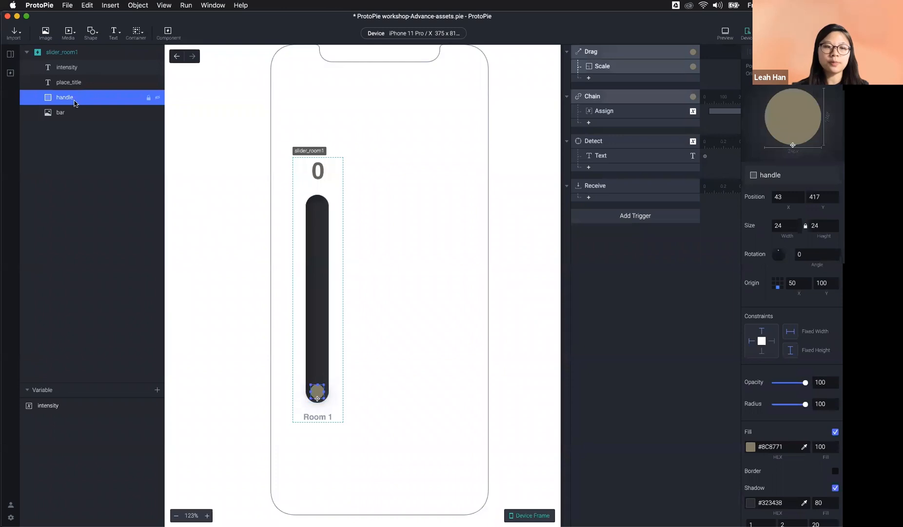
pyautogui.click(588, 198)
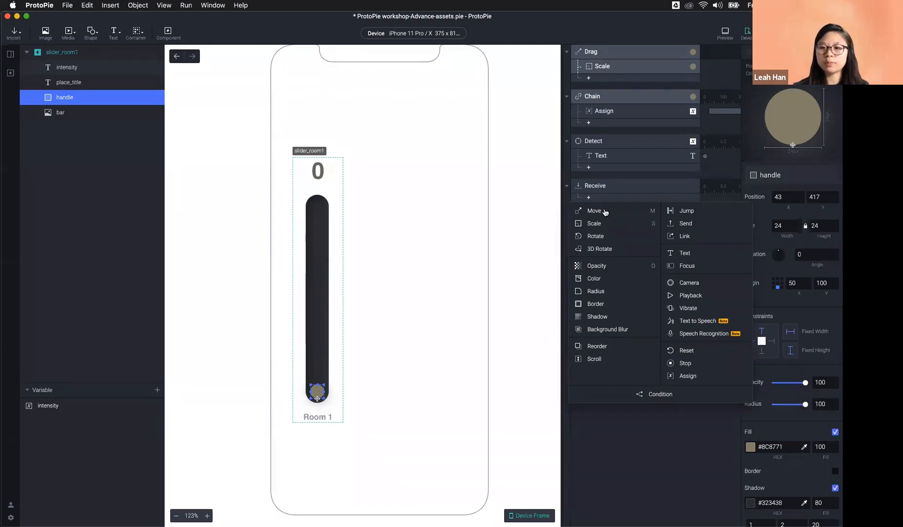
pyautogui.click(708, 349)
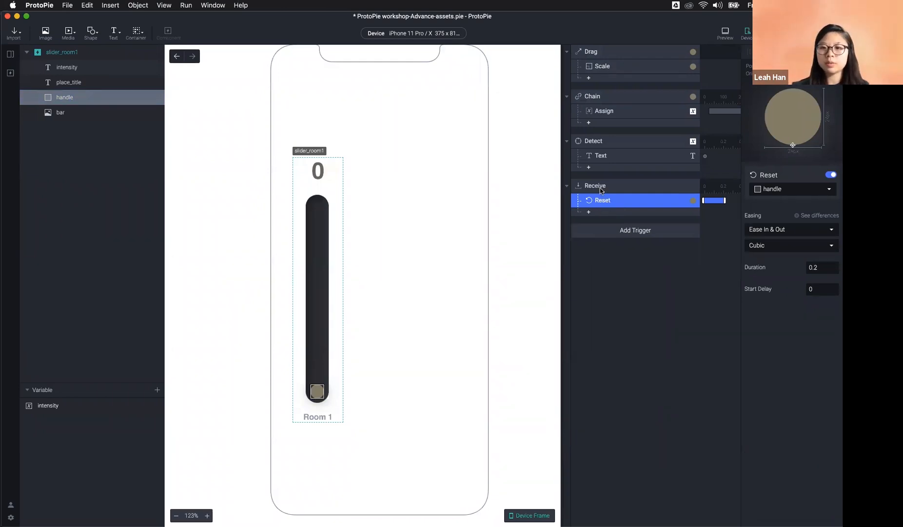
pyautogui.click(782, 244)
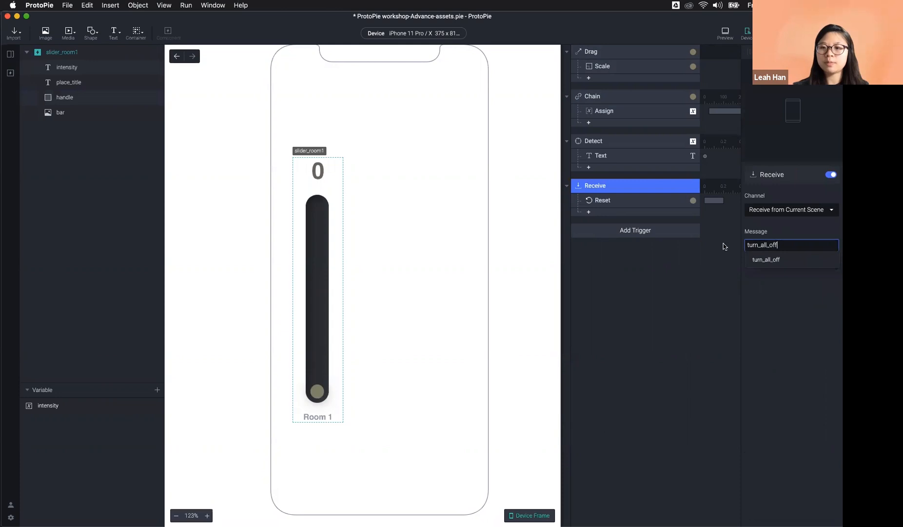
pyautogui.click(641, 204)
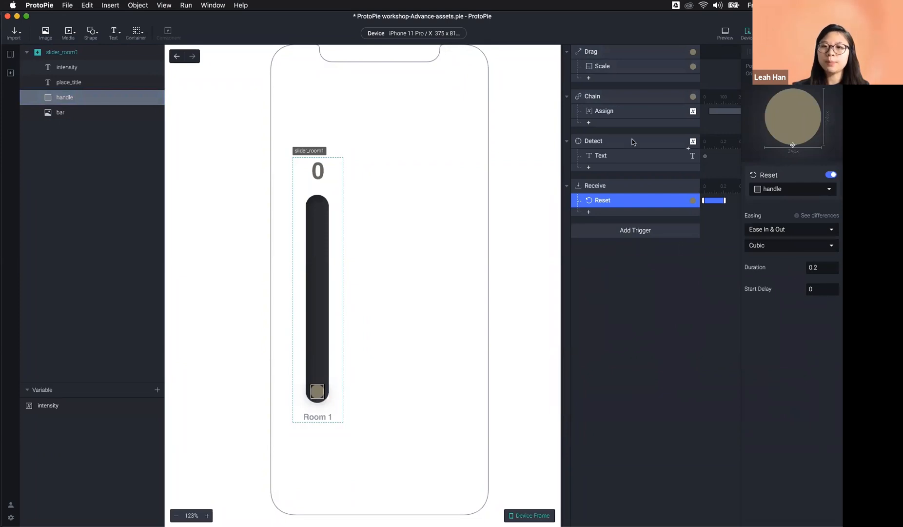
pyautogui.click(617, 101)
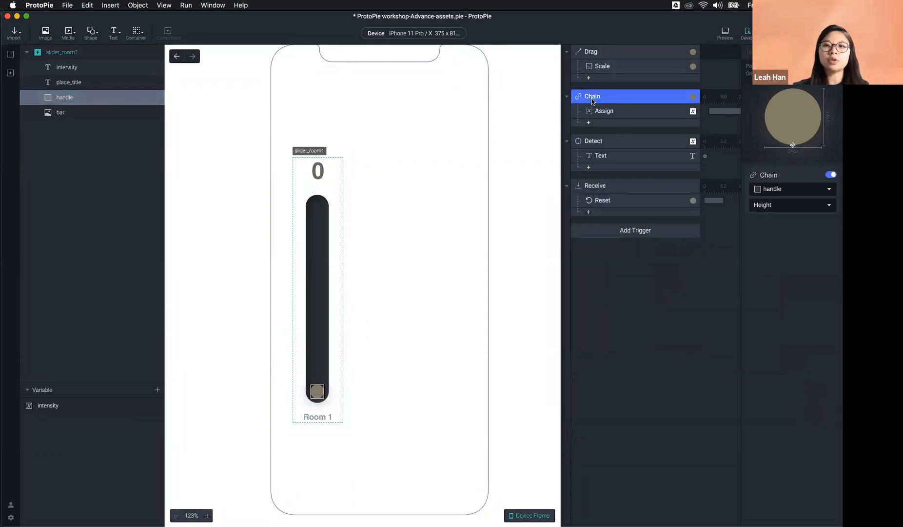
# Step: Select the slider's intensity number, then go back to the IoT home scene
pyautogui.click(68, 409)
pyautogui.click(324, 168)
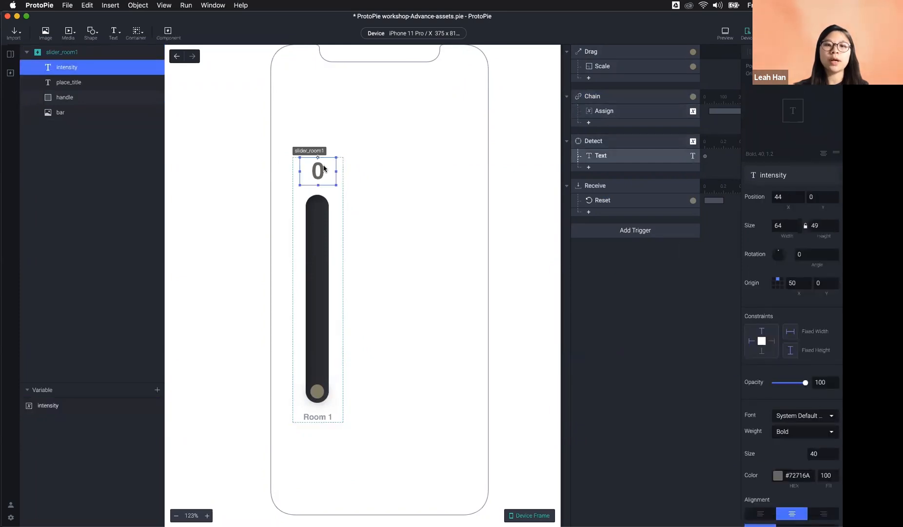
pyautogui.click(337, 177)
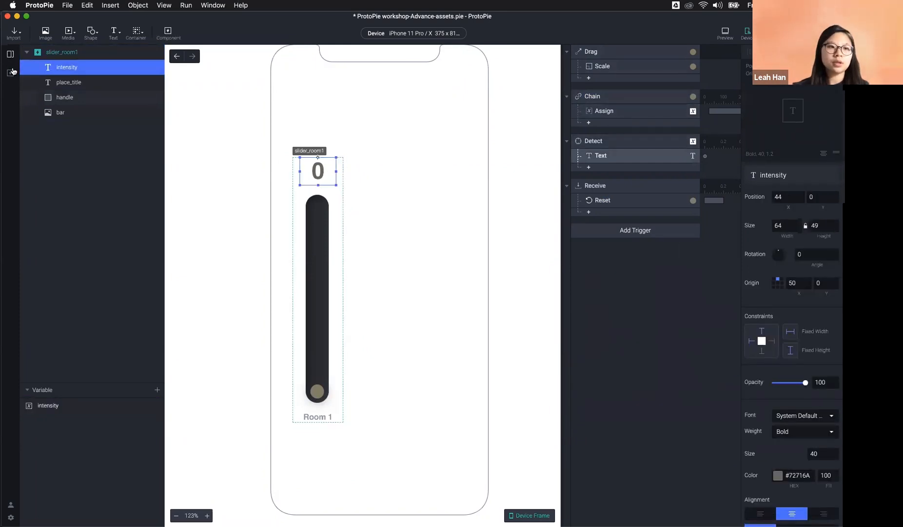
pyautogui.click(10, 54)
pyautogui.doubleClick(39, 275)
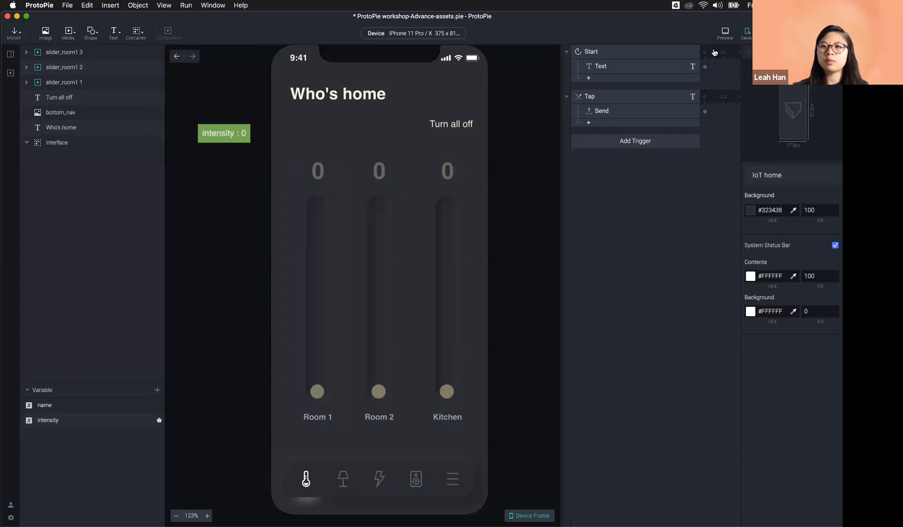
# Step: In Preview, raise Room 2 to 8, Kitchen to 9 and Room 1 to 5, then confirm Turn all off resets them
pyautogui.press('super+p')
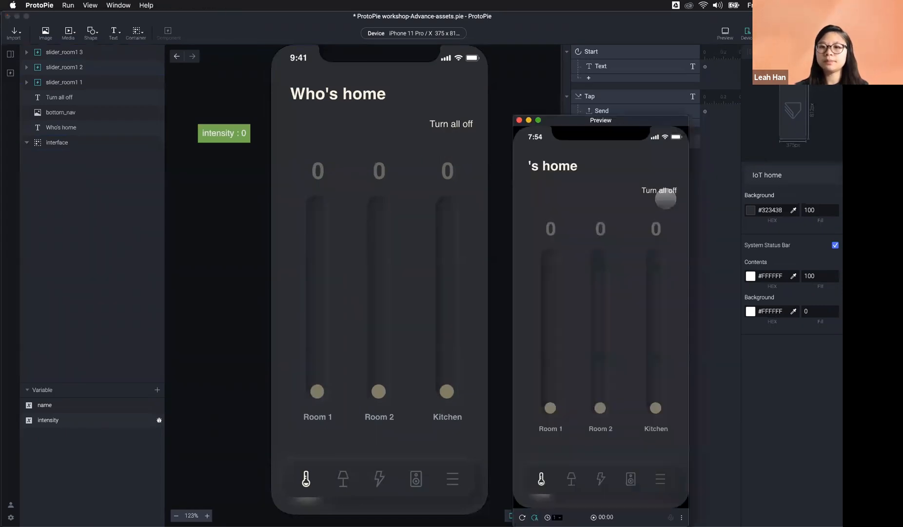
pyautogui.moveTo(593, 399); pyautogui.dragTo(599, 288)
pyautogui.moveTo(653, 403); pyautogui.dragTo(656, 276)
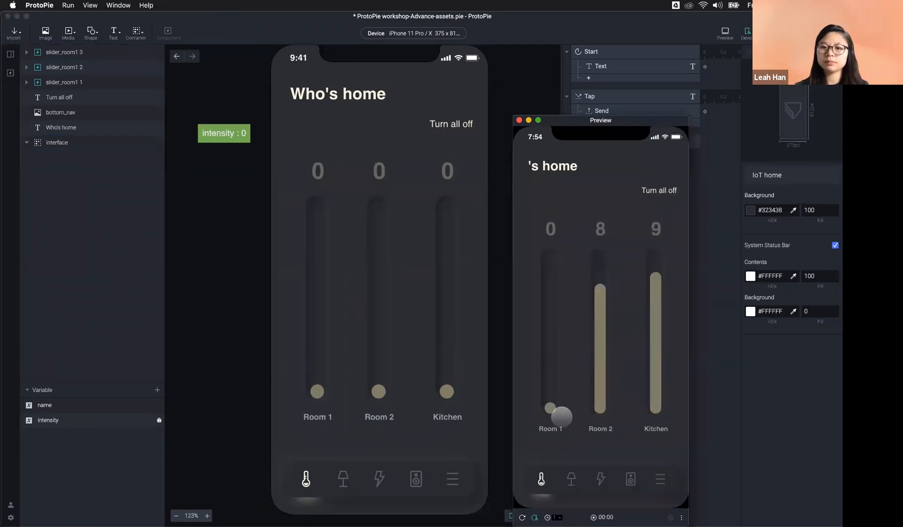
pyautogui.moveTo(551, 409); pyautogui.dragTo(555, 330)
pyautogui.click(661, 192)
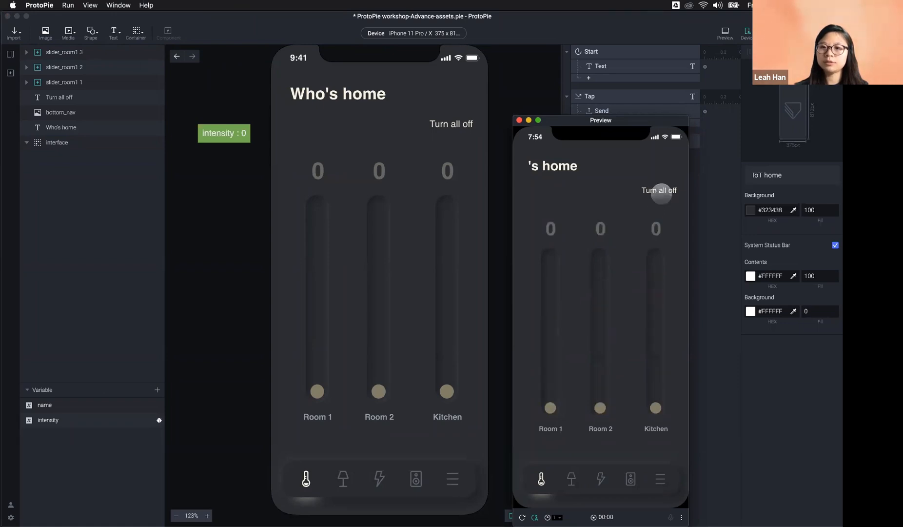
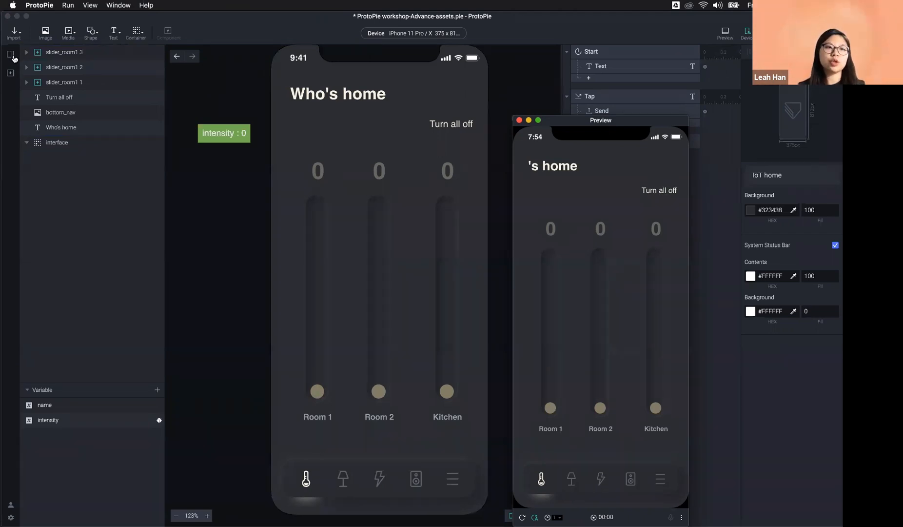
# Step: Close the Preview window and show thumbnails of all scenes
pyautogui.click(13, 57)
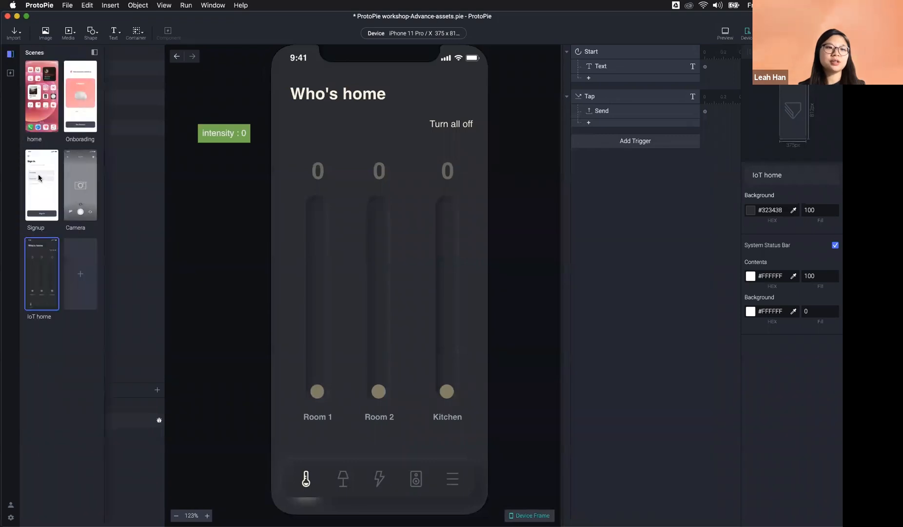
pyautogui.click(38, 178)
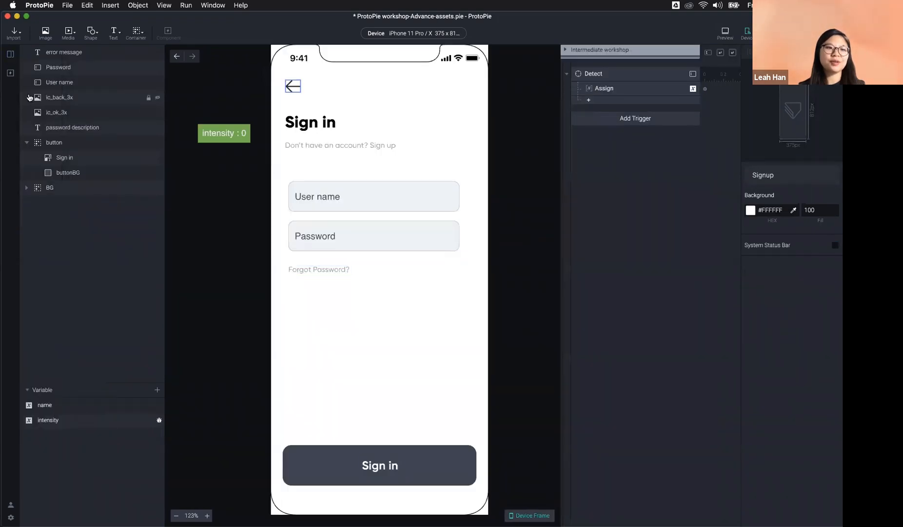
pyautogui.click(10, 55)
pyautogui.click(79, 115)
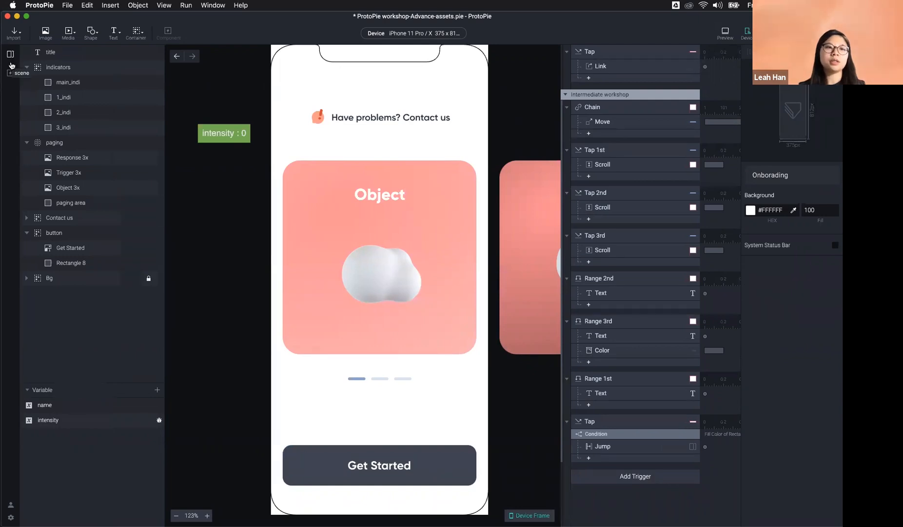
pyautogui.click(11, 64)
pyautogui.click(10, 72)
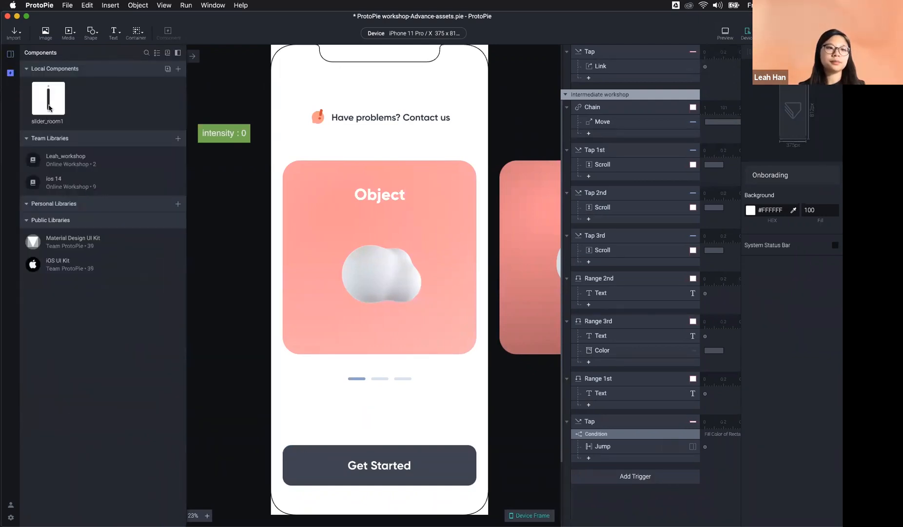
pyautogui.doubleClick(48, 104)
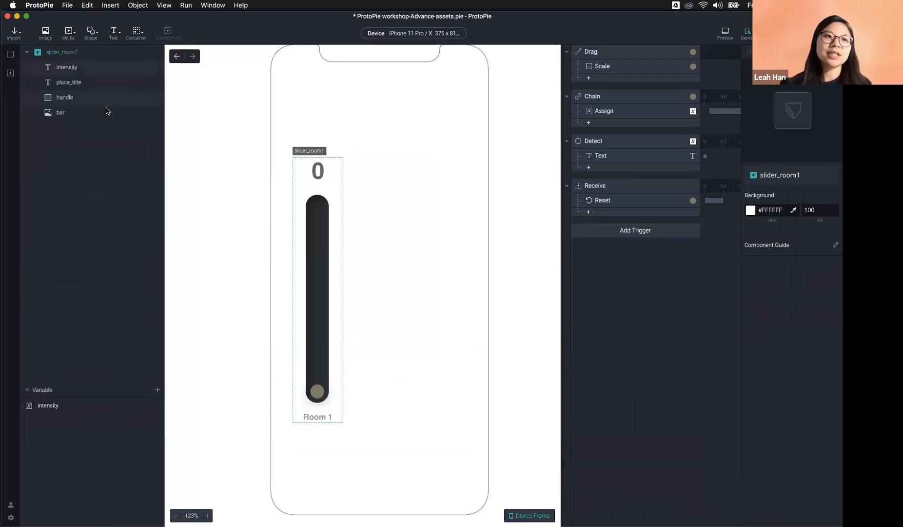
pyautogui.click(10, 54)
pyautogui.doubleClick(44, 286)
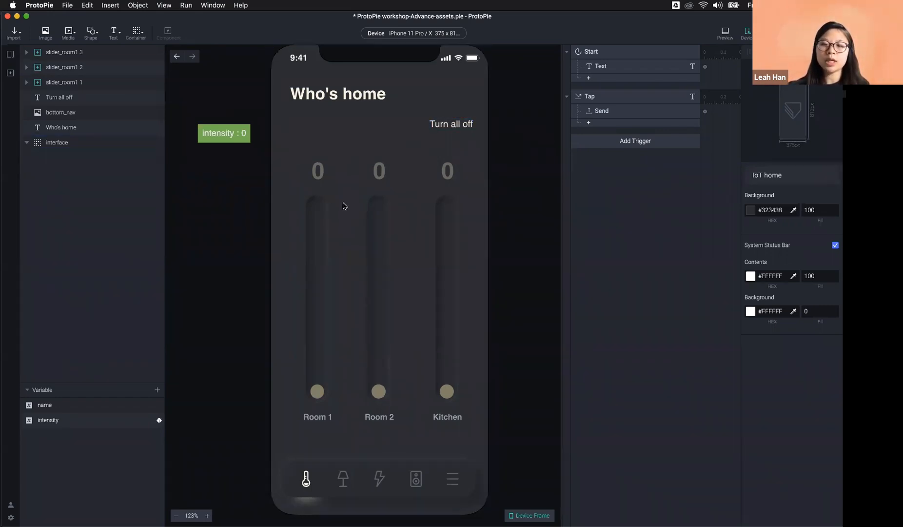
# Step: Verify the Turn all off Tap trigger sends turn_all_off, then return to the scenes list
pyautogui.click(614, 99)
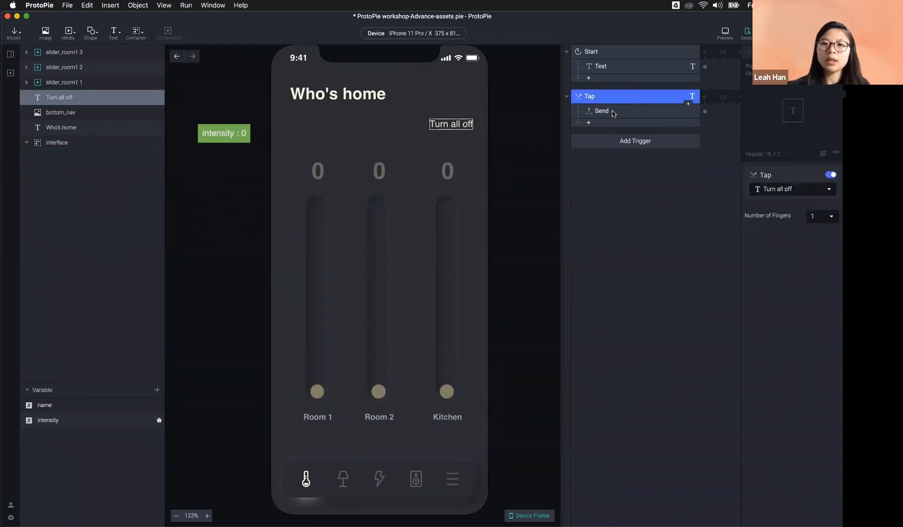
pyautogui.click(614, 112)
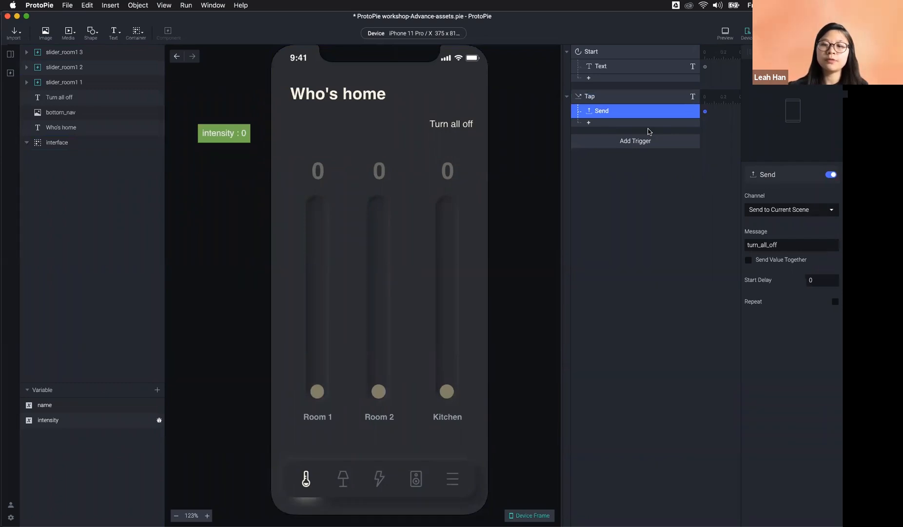
pyautogui.click(453, 126)
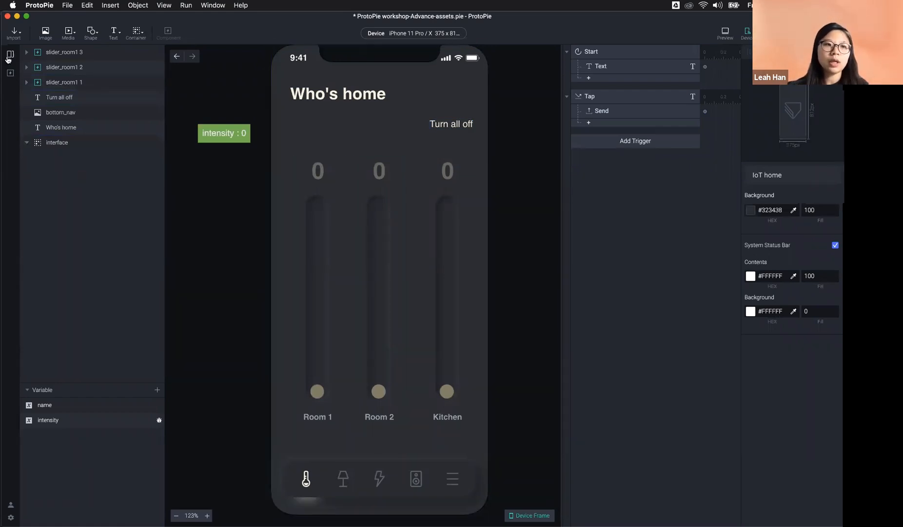
pyautogui.click(8, 56)
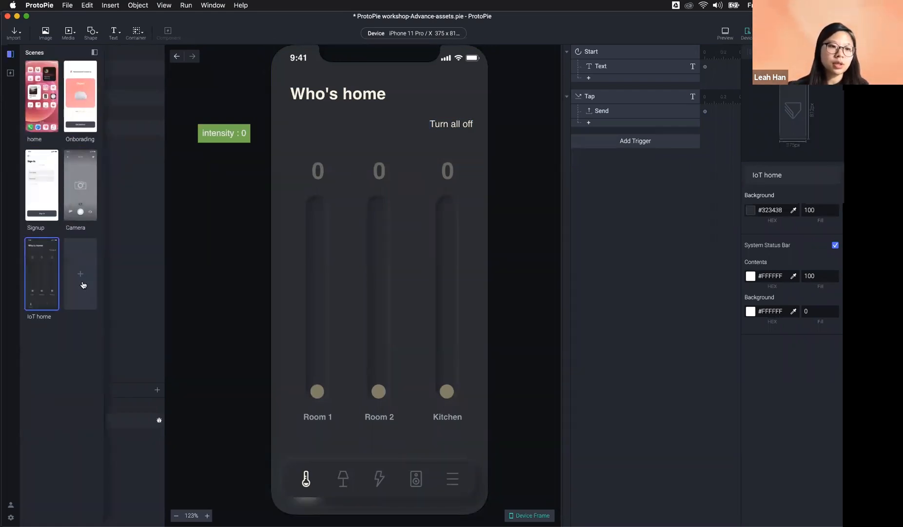
# Step: Add a new blank Scene 1 with a grey rectangle at the bottom-left
pyautogui.click(84, 284)
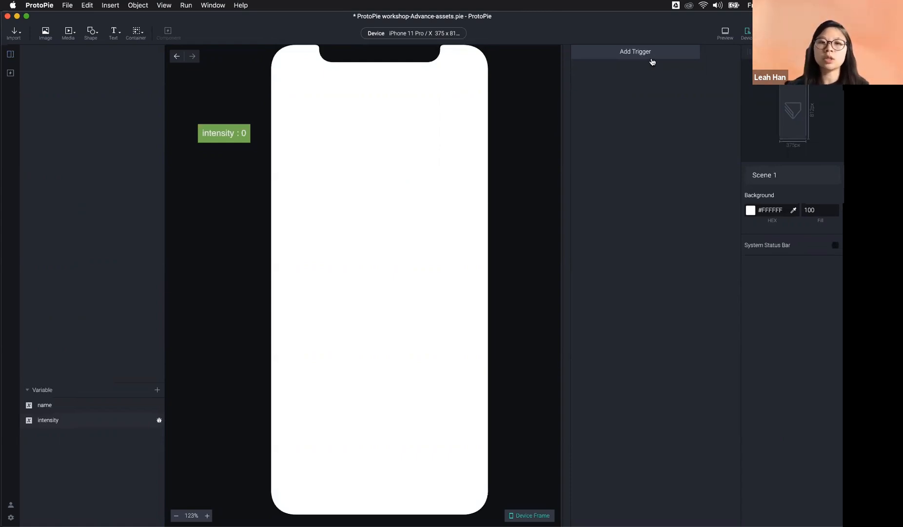
pyautogui.click(91, 32)
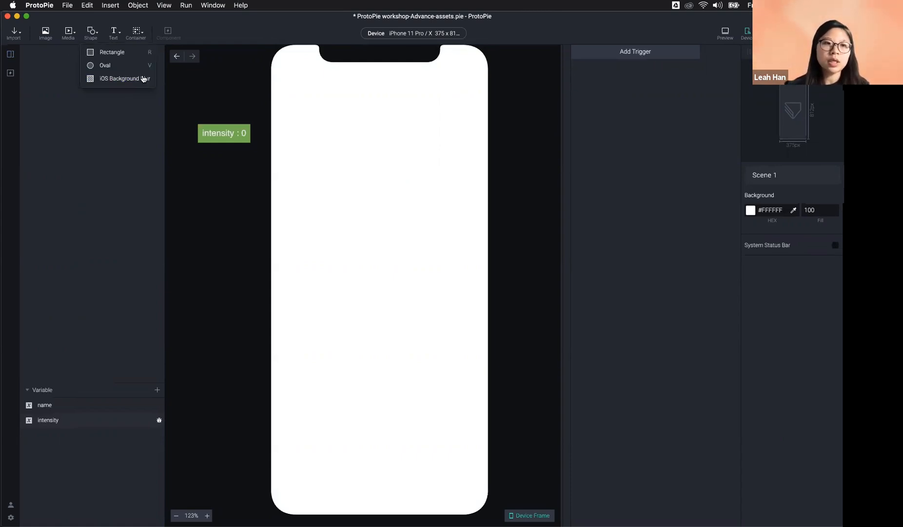
pyautogui.click(117, 52)
pyautogui.moveTo(322, 96); pyautogui.dragTo(336, 474)
# Step: Add a grey oval circle near the top centre of the screen
pyautogui.click(92, 35)
pyautogui.click(108, 63)
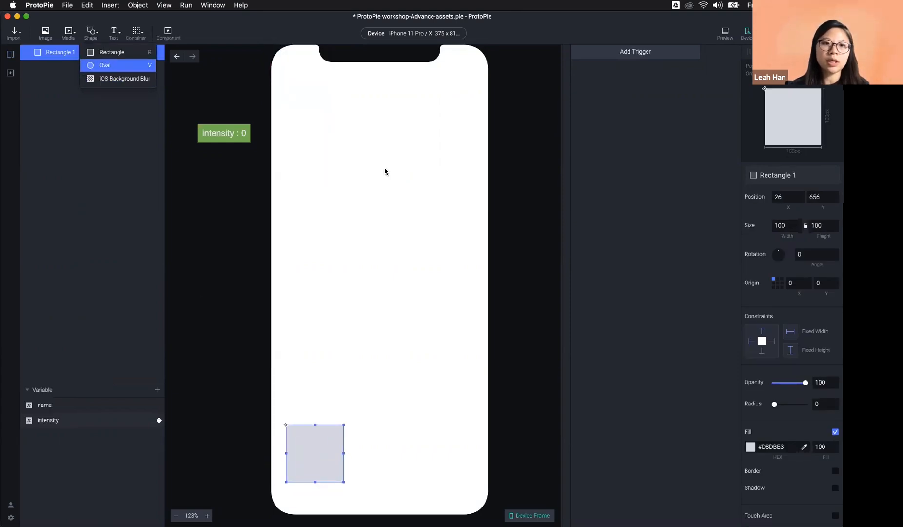
pyautogui.moveTo(300, 73); pyautogui.dragTo(372, 177)
pyautogui.click(393, 308)
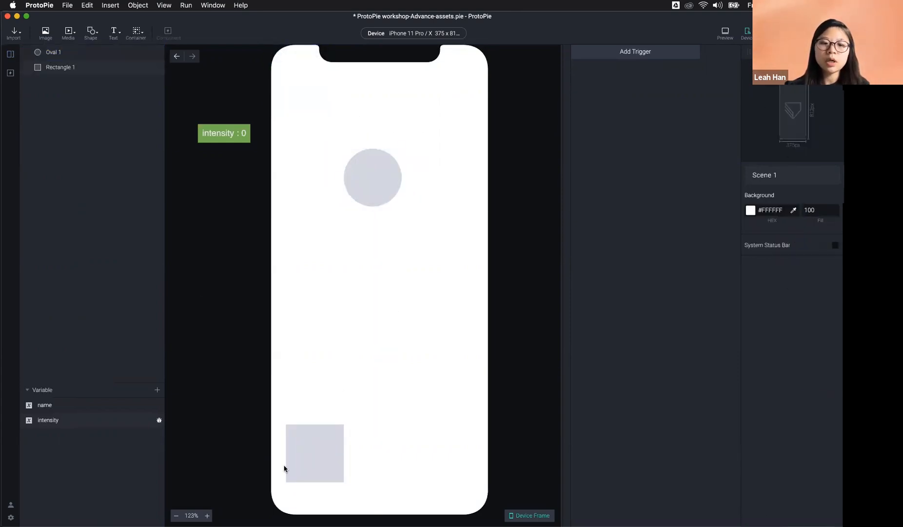
pyautogui.click(635, 51)
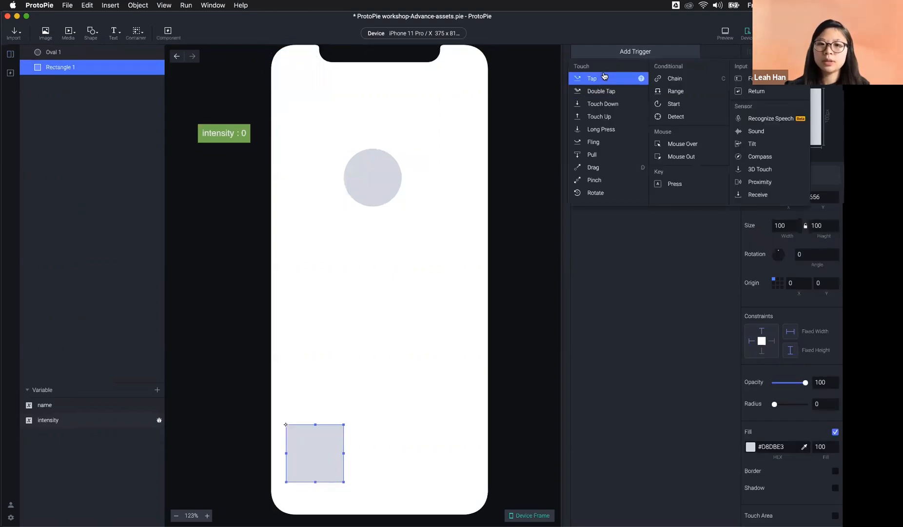
# Step: Give Rectangle 1 a Tap trigger with Move, Rotate, 3D Rotate and Radius responses on the circle
pyautogui.click(592, 77)
pyautogui.click(388, 166)
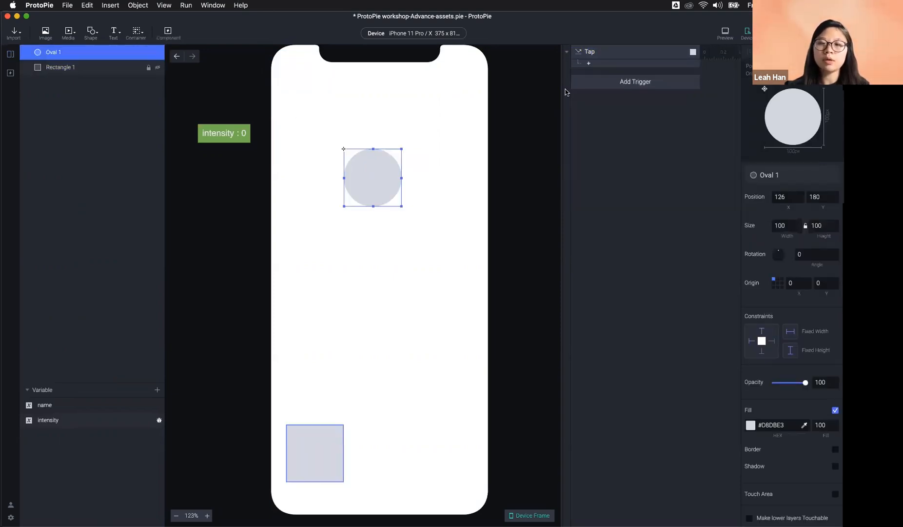
pyautogui.click(603, 63)
pyautogui.click(601, 78)
pyautogui.click(600, 78)
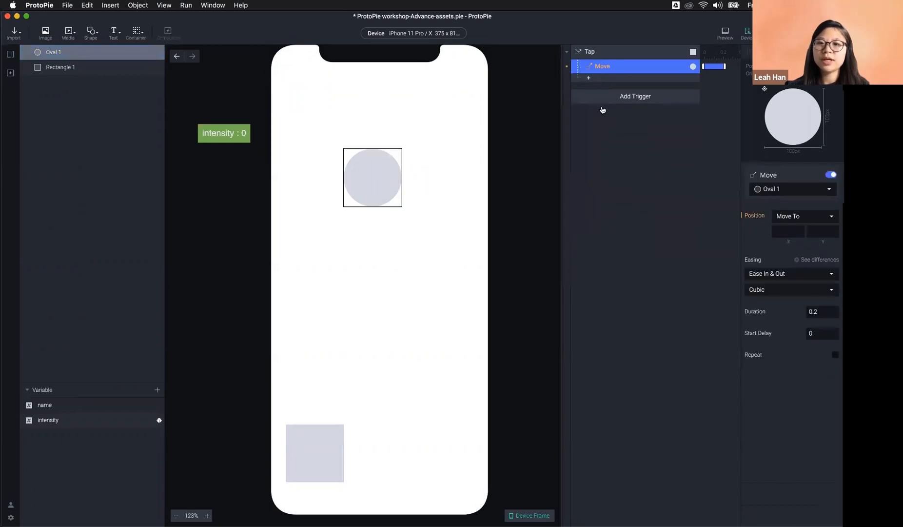
pyautogui.click(602, 117)
pyautogui.click(601, 93)
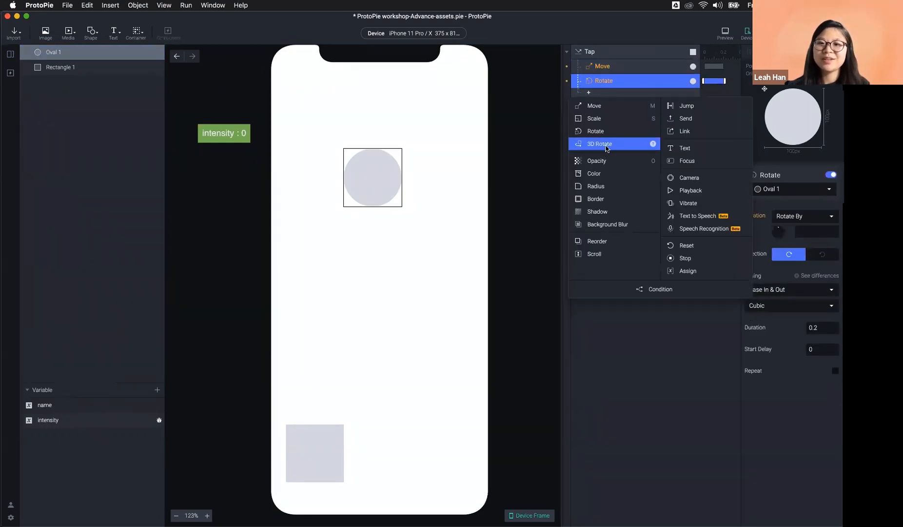
pyautogui.click(601, 144)
pyautogui.click(605, 108)
pyautogui.click(605, 214)
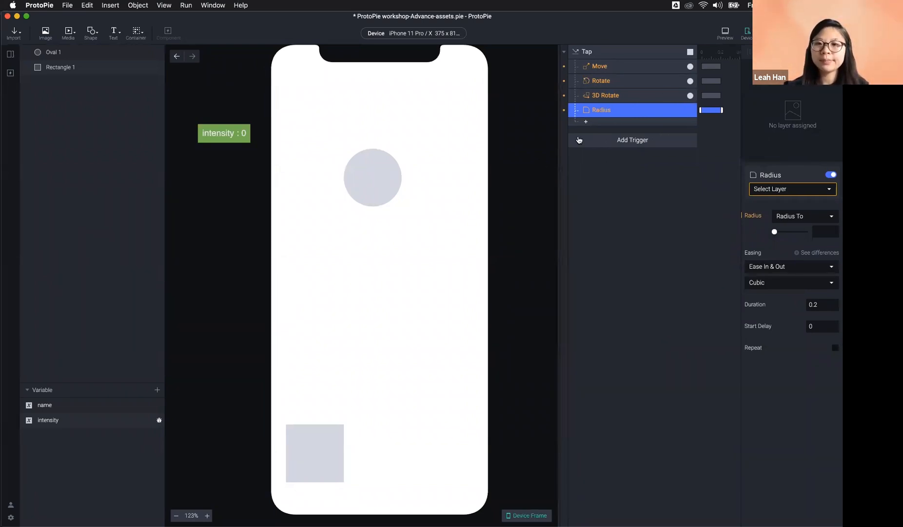
# Step: Widen the trigger list and insert a second rectangle, Rectangle 2
pyautogui.moveTo(553, 176); pyautogui.dragTo(517, 246)
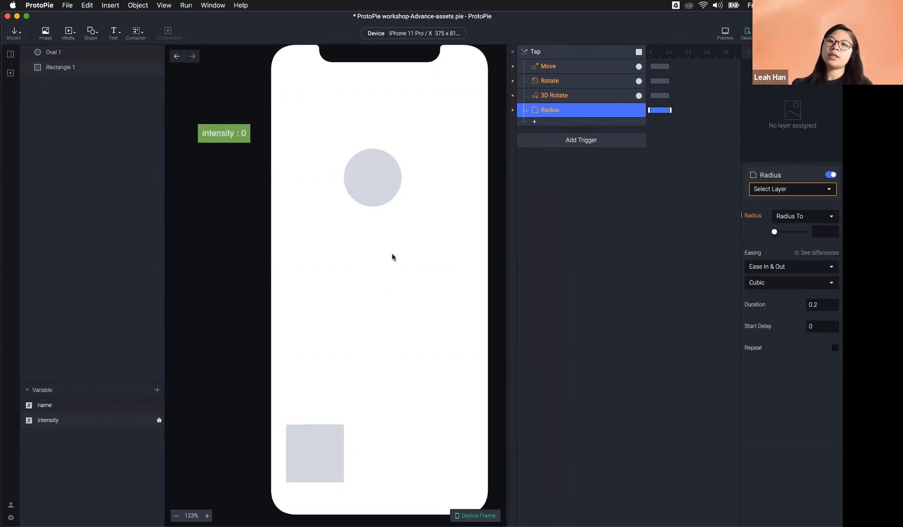
pyautogui.click(583, 262)
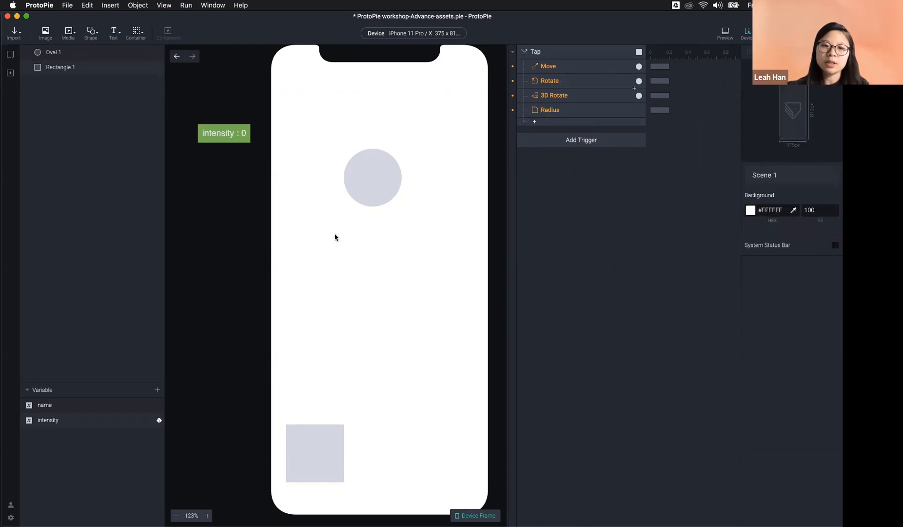
pyautogui.click(91, 33)
pyautogui.click(115, 51)
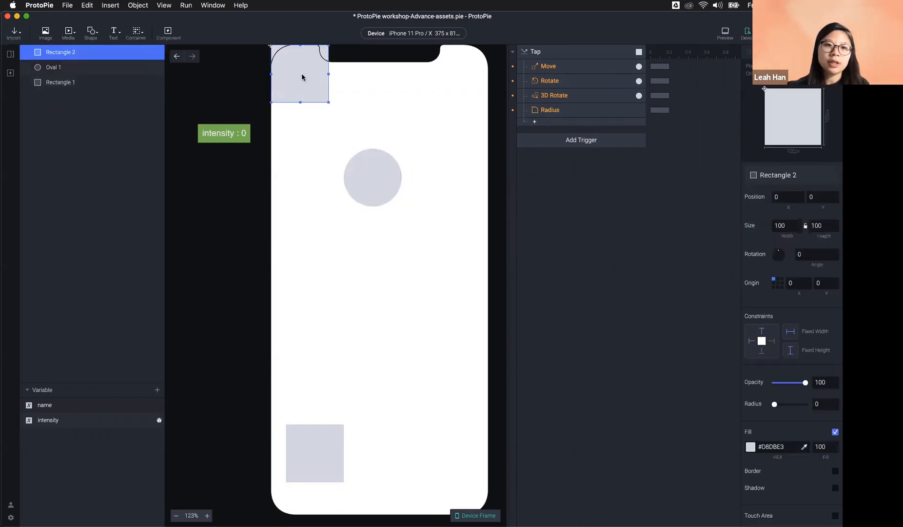
# Step: Move Rectangle 2 to the bottom-right and add a Fling trigger to it
pyautogui.moveTo(312, 105); pyautogui.dragTo(444, 462)
pyautogui.click(582, 397)
pyautogui.click(464, 452)
pyautogui.click(560, 140)
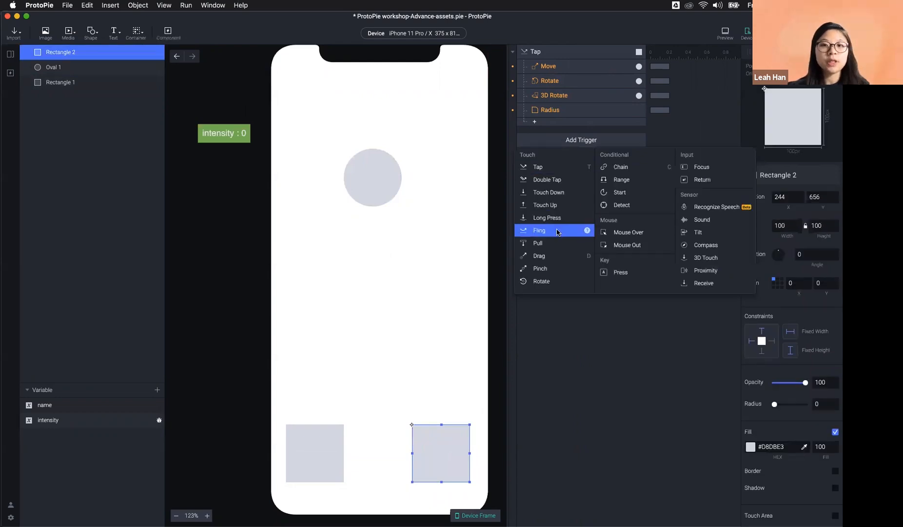
pyautogui.click(557, 231)
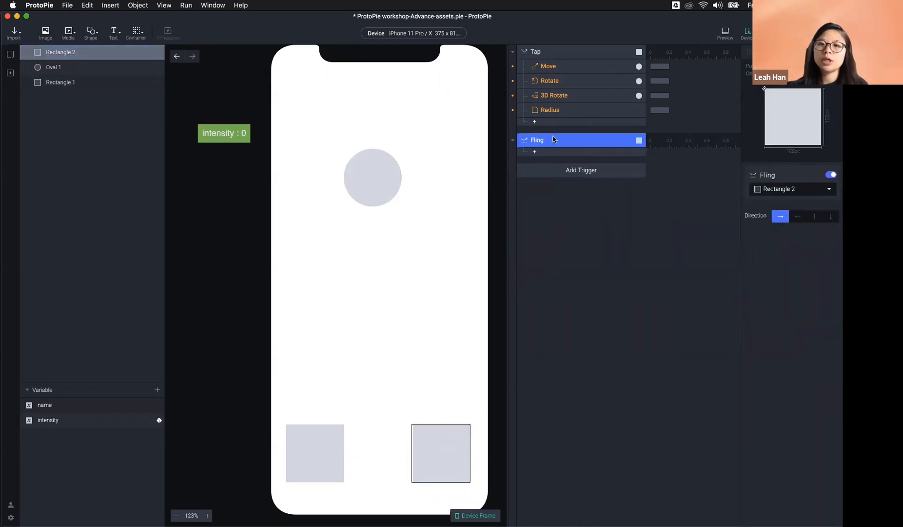
# Step: Copy the four Tap responses and paste them under the Fling trigger
pyautogui.click(549, 68)
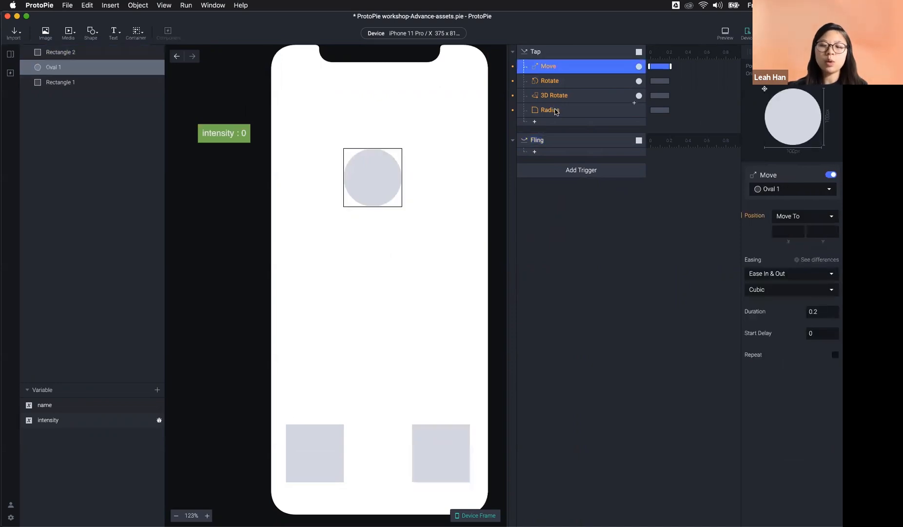
pyautogui.keyDown('shift'); pyautogui.click(556, 109); pyautogui.keyUp('shift')
pyautogui.press('super+c')
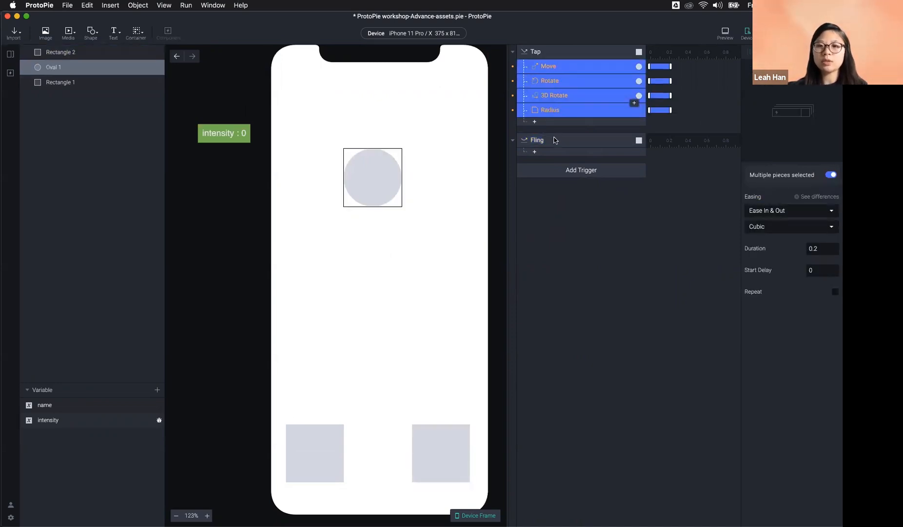
pyautogui.click(555, 140)
pyautogui.press('super+v')
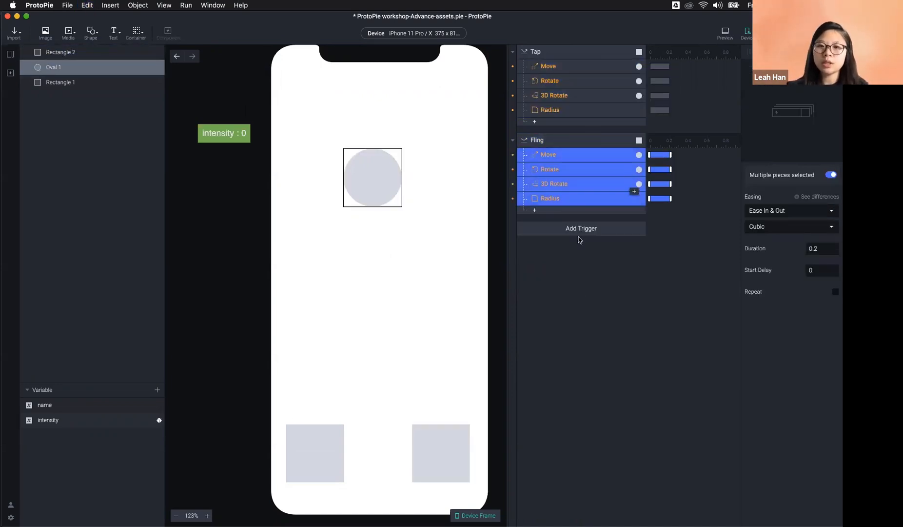
# Step: Check the Tap trigger's target and review Rectangle 1, Rectangle 2 and the circle
pyautogui.click(516, 118)
pyautogui.click(535, 57)
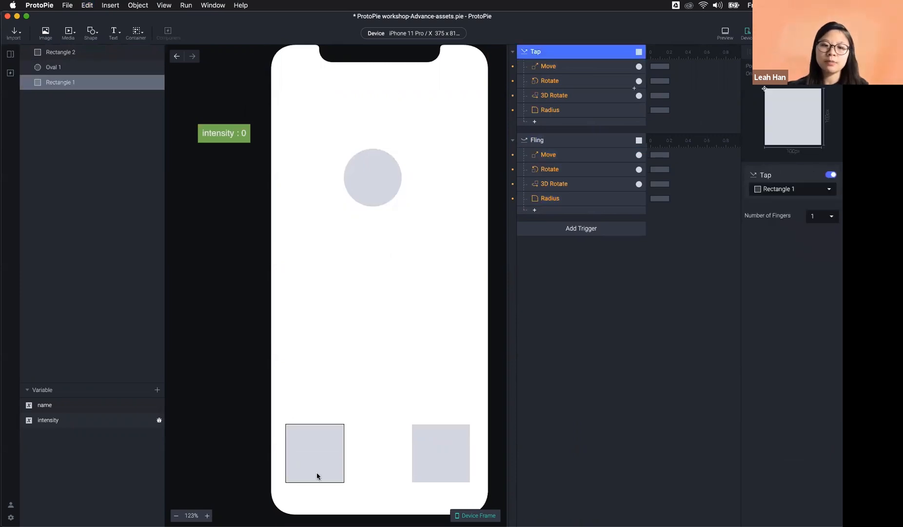
pyautogui.click(332, 461)
pyautogui.click(445, 447)
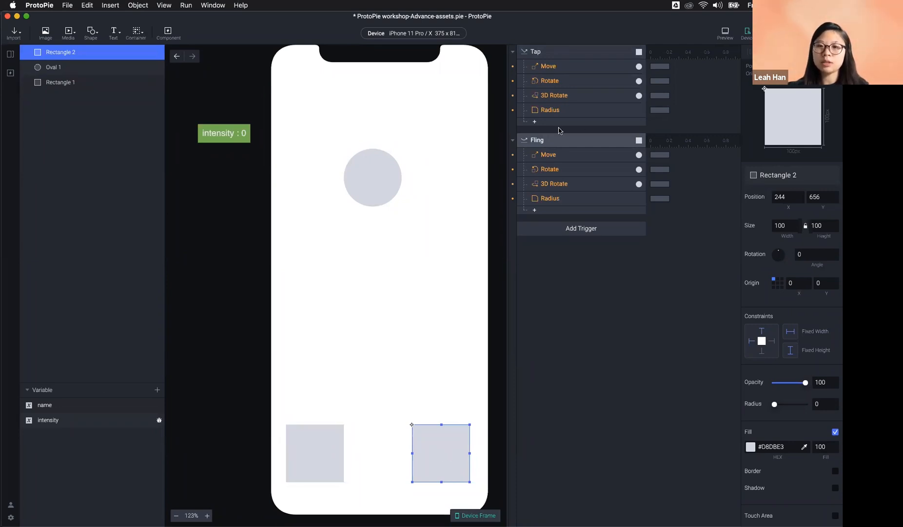
pyautogui.click(564, 281)
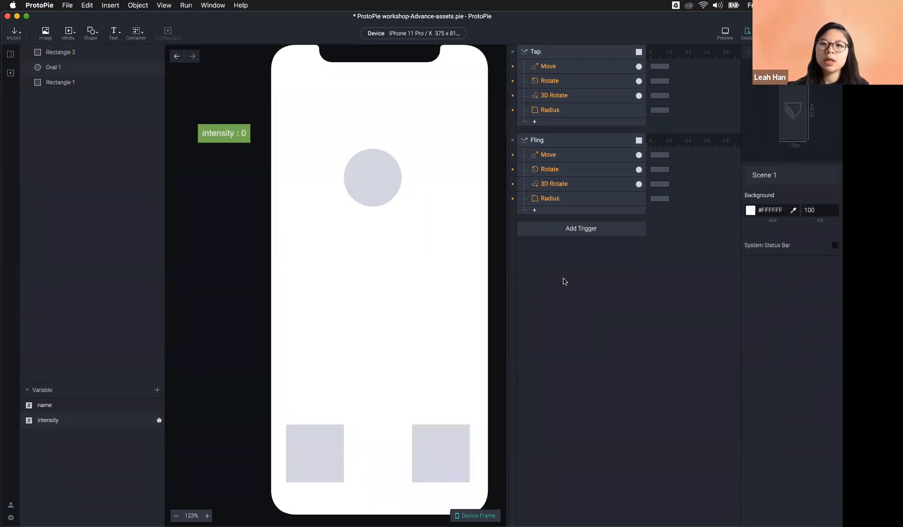
pyautogui.click(363, 187)
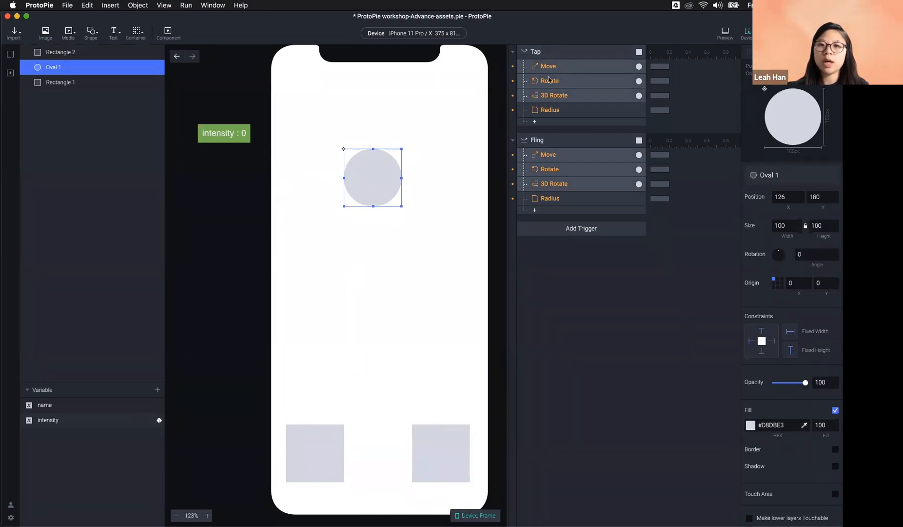
# Step: Set the Tap Move response's X position for Oval 1 to 200
pyautogui.click(561, 66)
pyautogui.click(787, 231)
pyautogui.write('100')
pyautogui.press('Return')
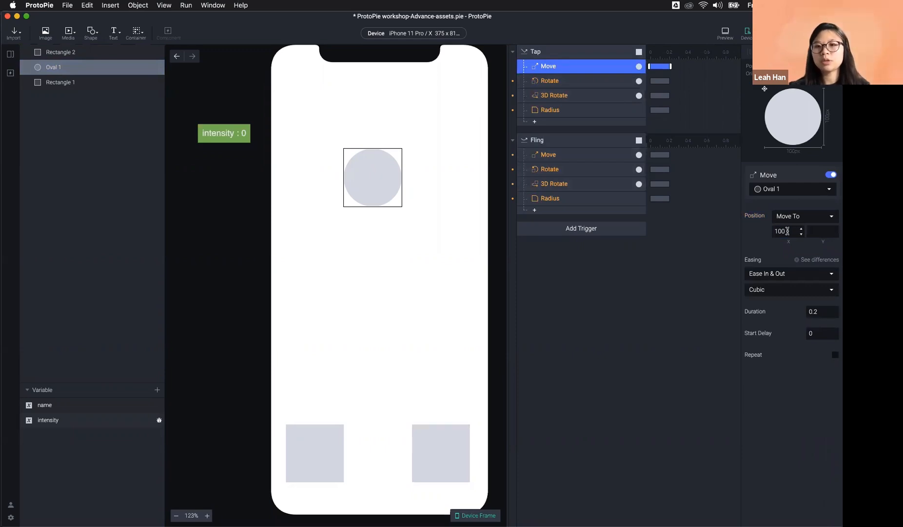
pyautogui.doubleClick(783, 232)
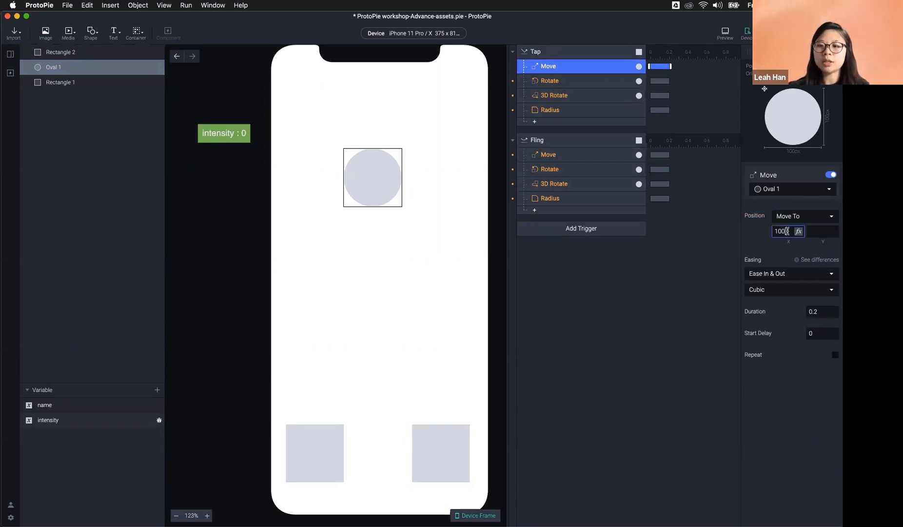
pyautogui.write('200')
pyautogui.press('Return')
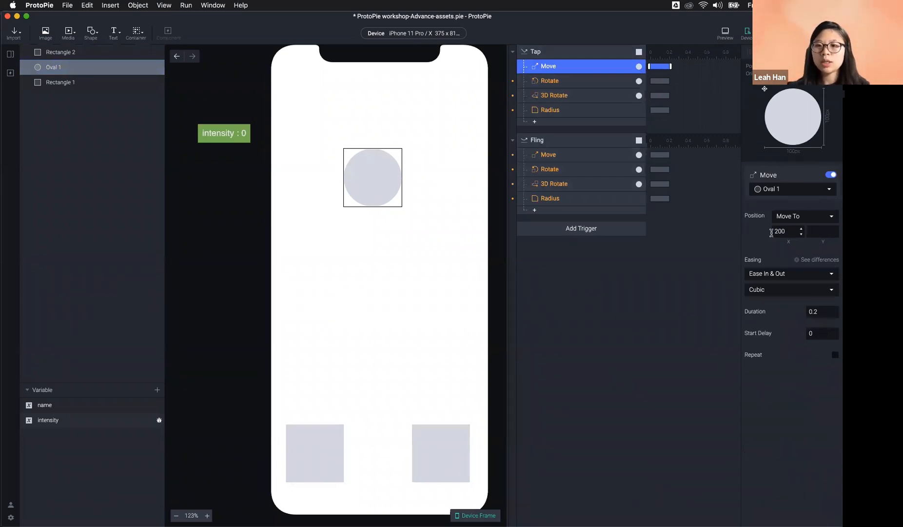
# Step: Set the Fling Move response's X position to 200 as well
pyautogui.click(583, 160)
pyautogui.click(777, 231)
pyautogui.press('Return')
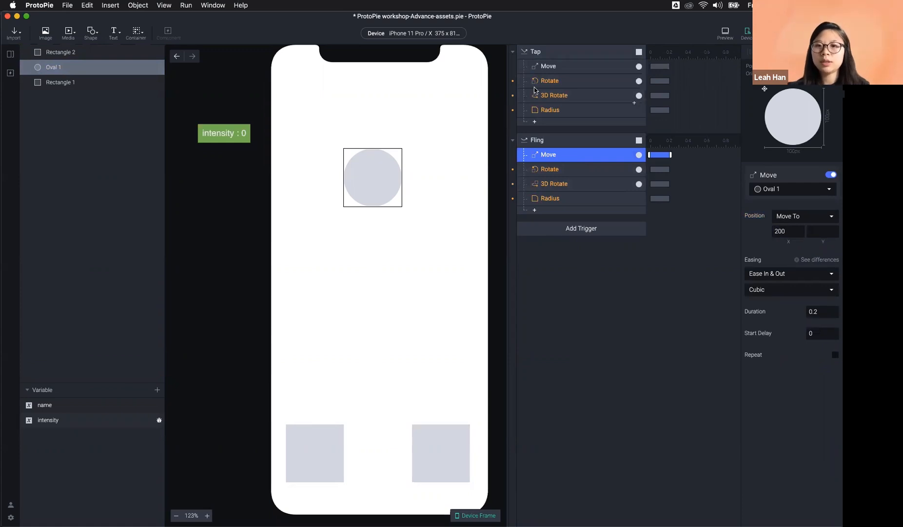
pyautogui.click(560, 86)
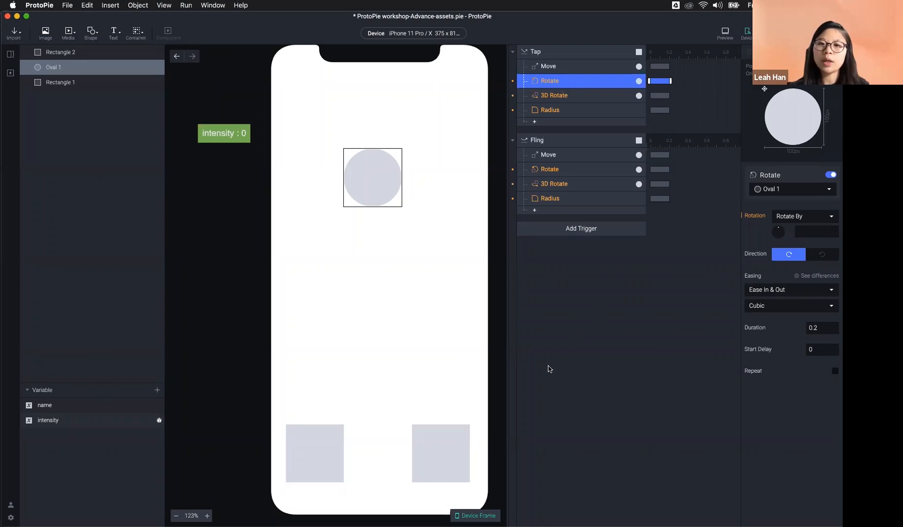
pyautogui.click(568, 303)
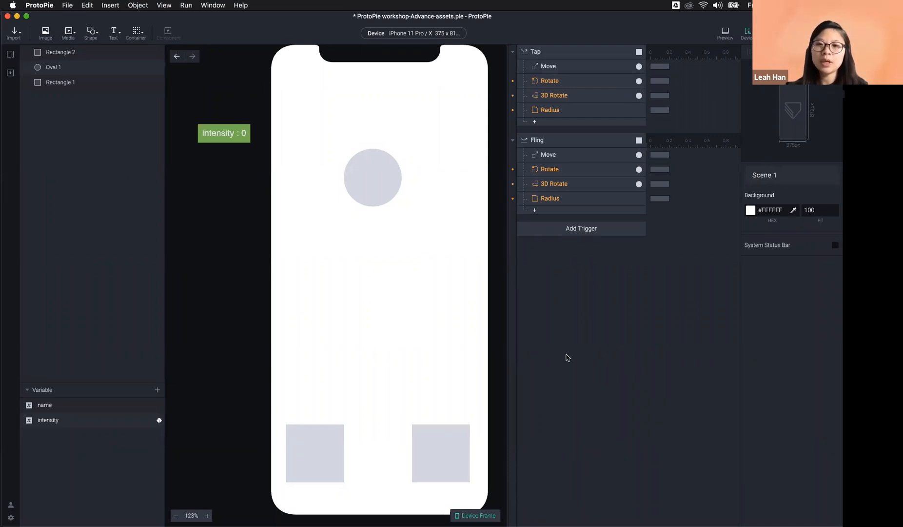
# Step: Add a Receive trigger and paste Fling's Move, Rotate, 3D Rotate and Radius responses into it
pyautogui.click(550, 231)
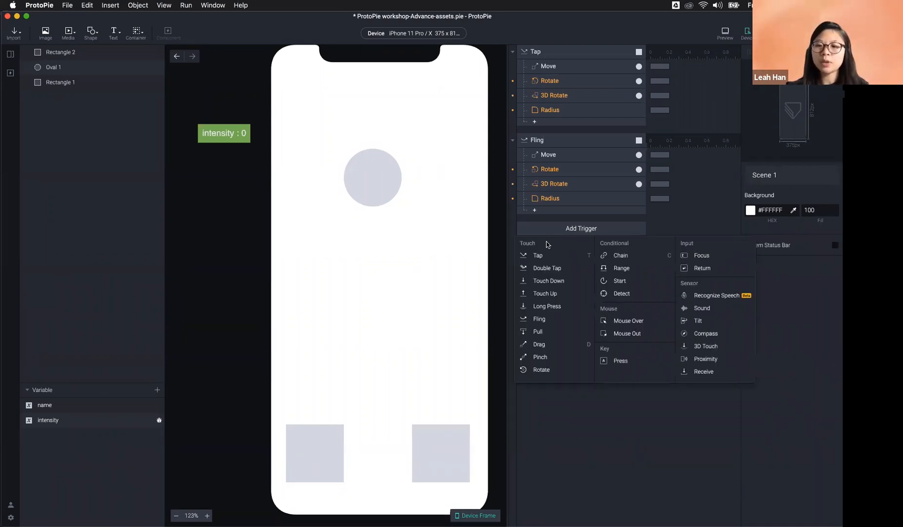
pyautogui.click(700, 374)
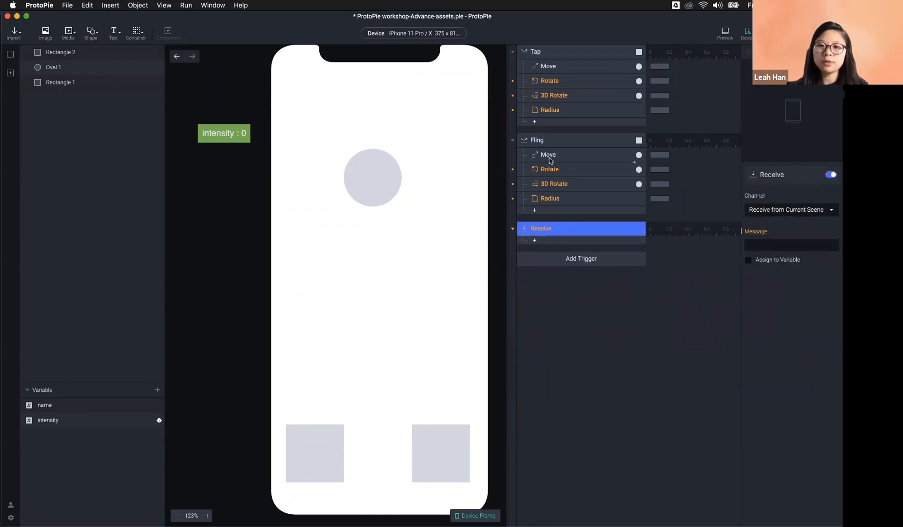
pyautogui.click(549, 156)
pyautogui.keyDown('shift'); pyautogui.click(548, 200); pyautogui.keyUp('shift')
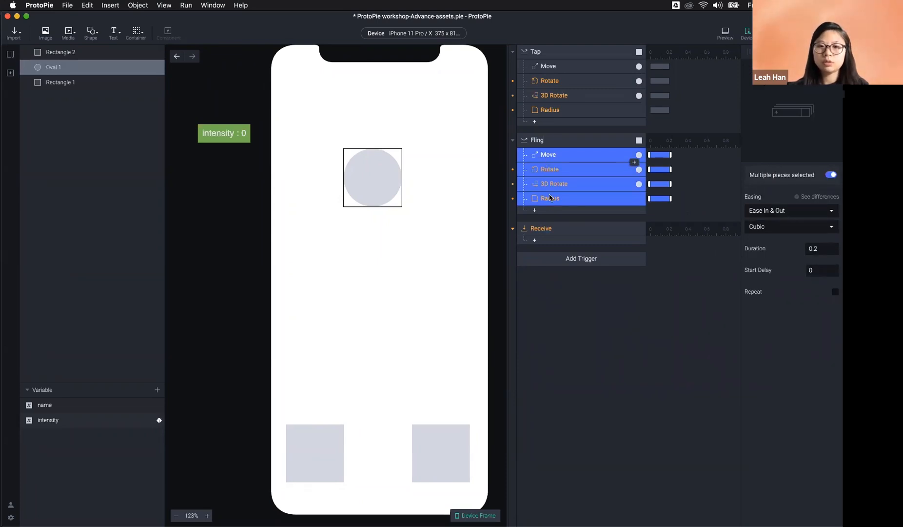
pyautogui.click(550, 225)
pyautogui.press('super+v')
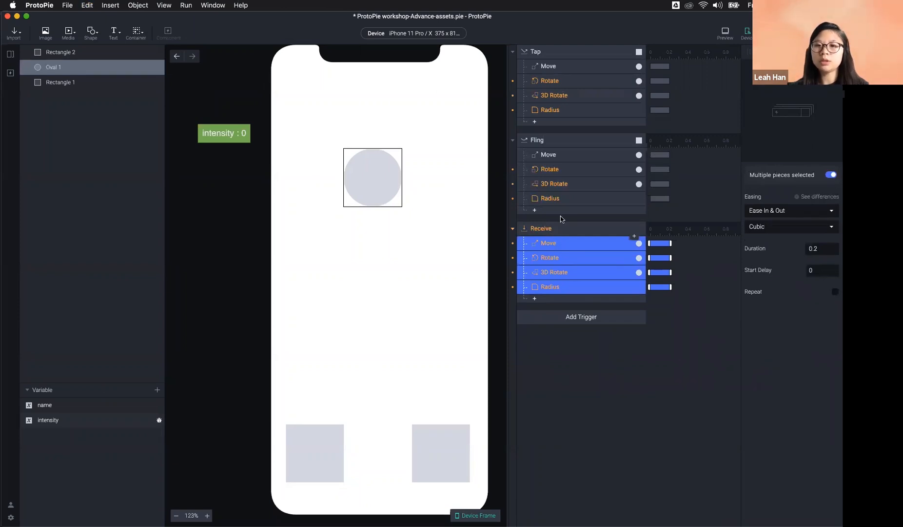
# Step: Delete the four responses from the Fling trigger
pyautogui.click(560, 198)
pyautogui.keyDown('shift'); pyautogui.click(557, 158); pyautogui.keyUp('shift')
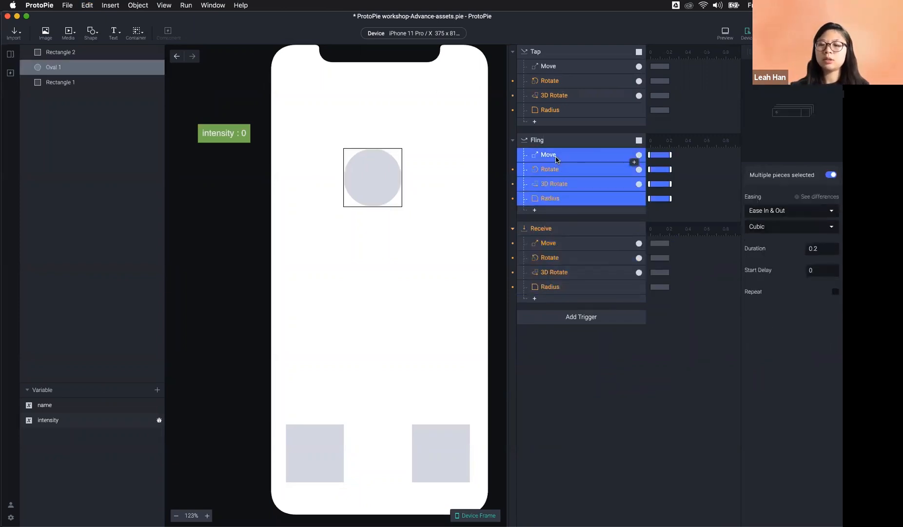
pyautogui.press('Delete')
pyautogui.click(559, 112)
# Step: Replace Tap's four responses with a Send response and add a Send to Fling
pyautogui.keyDown('shift'); pyautogui.click(558, 71); pyautogui.keyUp('shift')
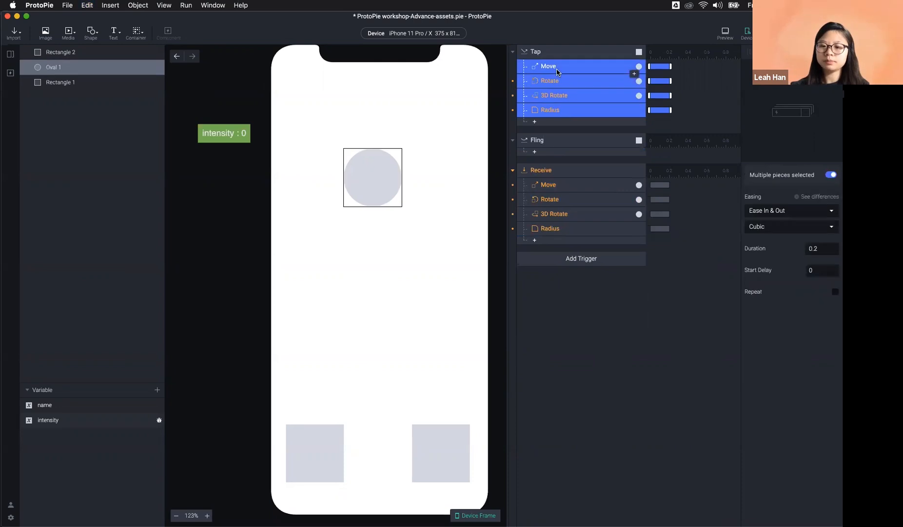
pyautogui.press('Delete')
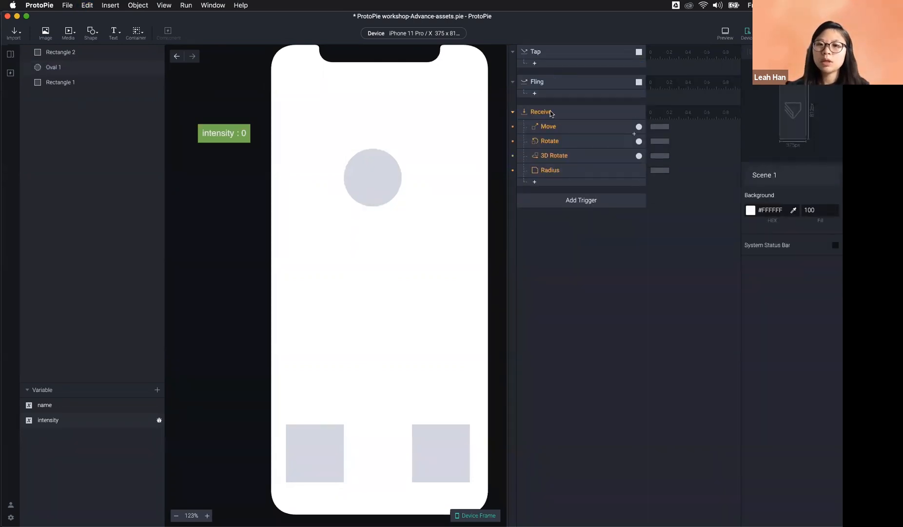
pyautogui.click(535, 64)
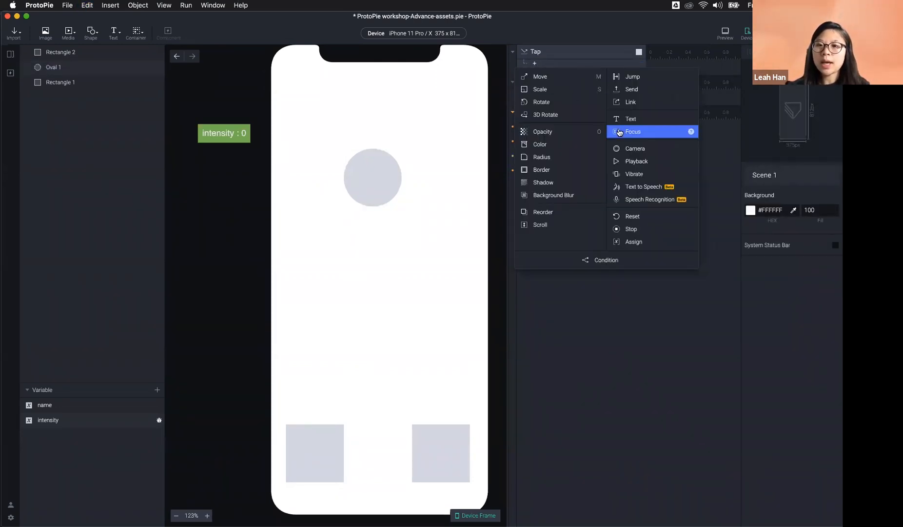
pyautogui.click(638, 90)
pyautogui.click(545, 111)
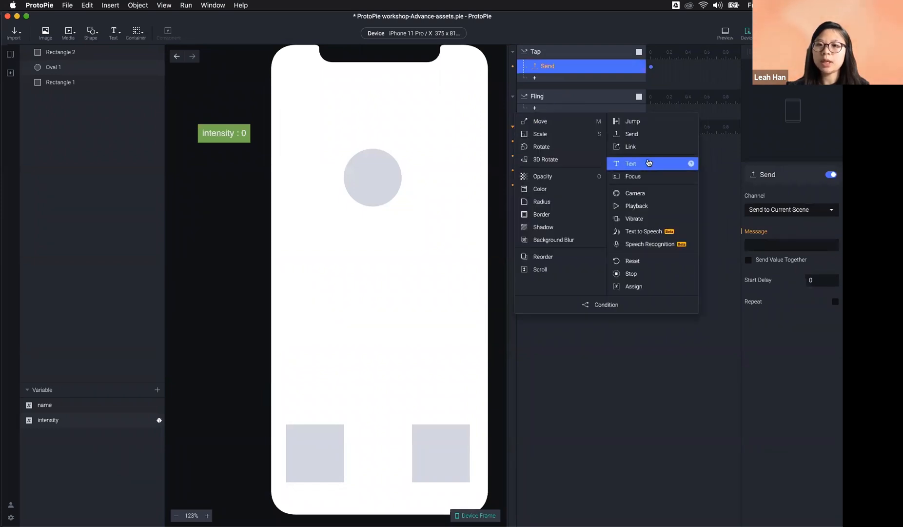
pyautogui.click(643, 135)
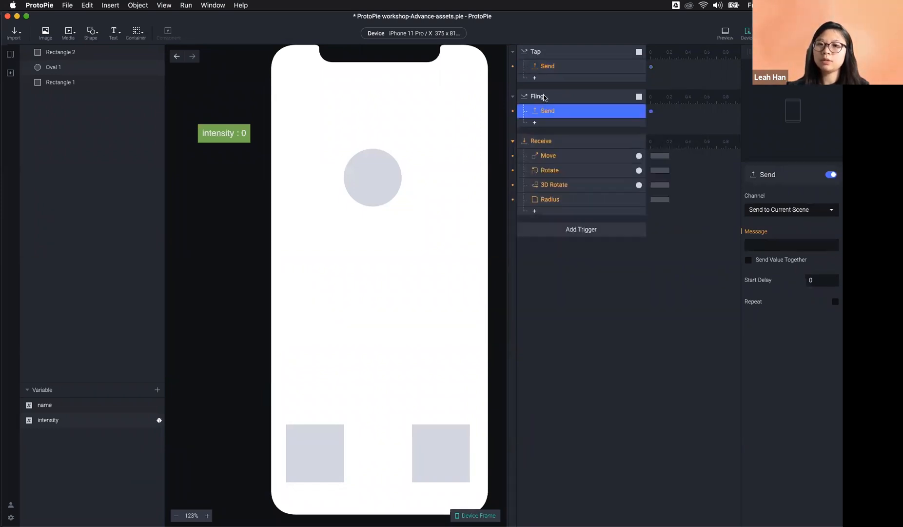
# Step: Make Tap's Send transmit message 1234 and the Receive trigger listen for 1234
pyautogui.click(552, 55)
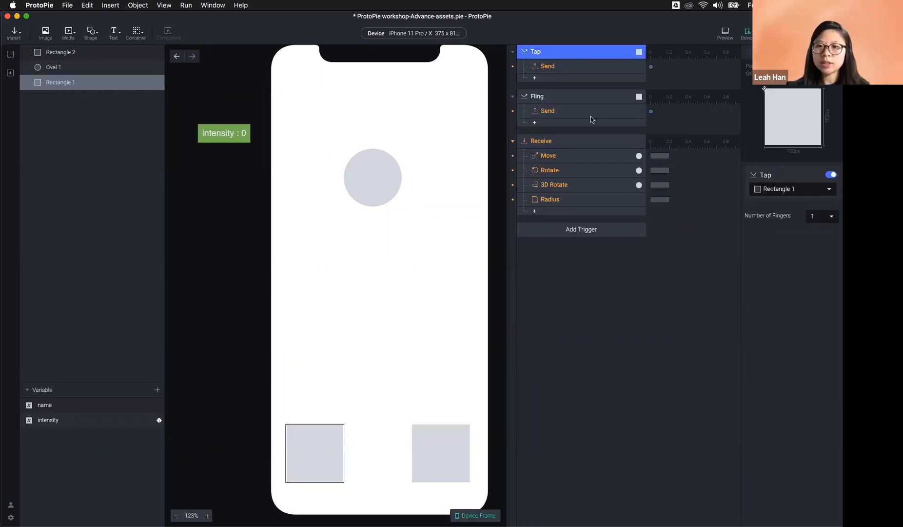
pyautogui.click(547, 65)
pyautogui.click(767, 245)
pyautogui.write('1234')
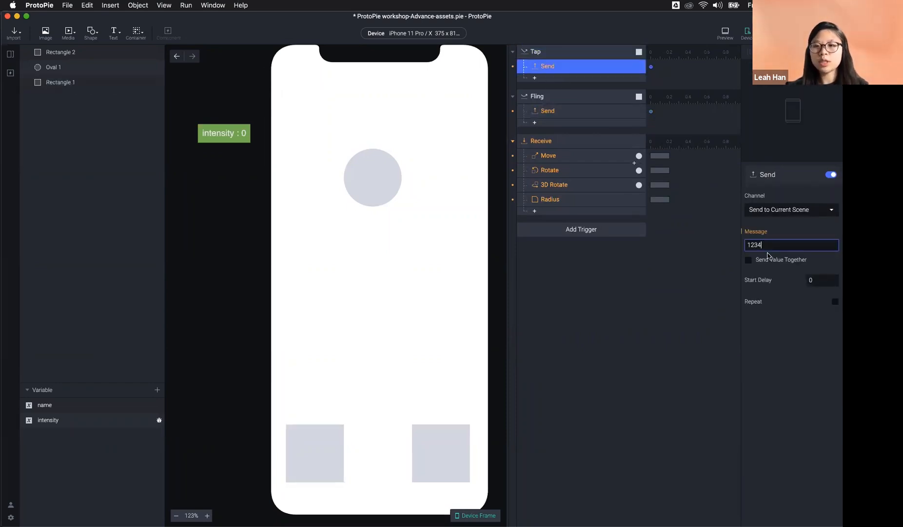
pyautogui.click(594, 110)
pyautogui.click(762, 245)
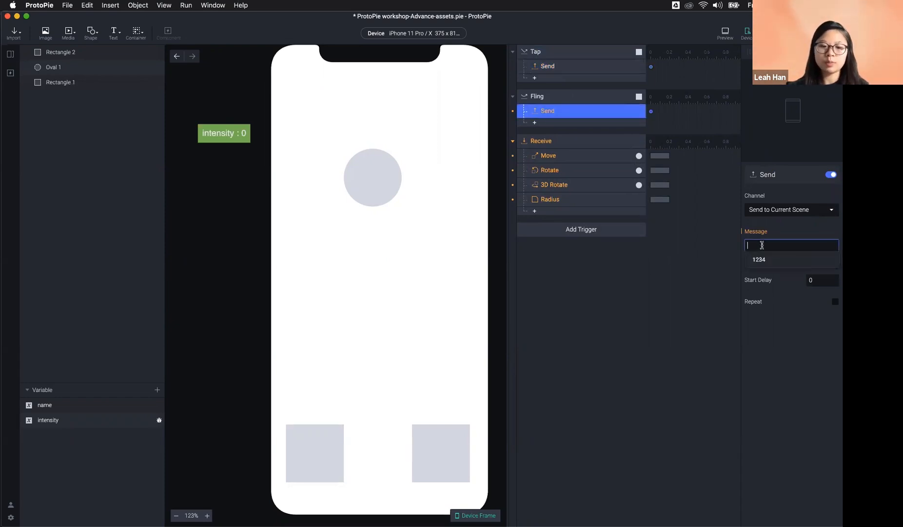
pyautogui.click(568, 142)
pyautogui.click(768, 247)
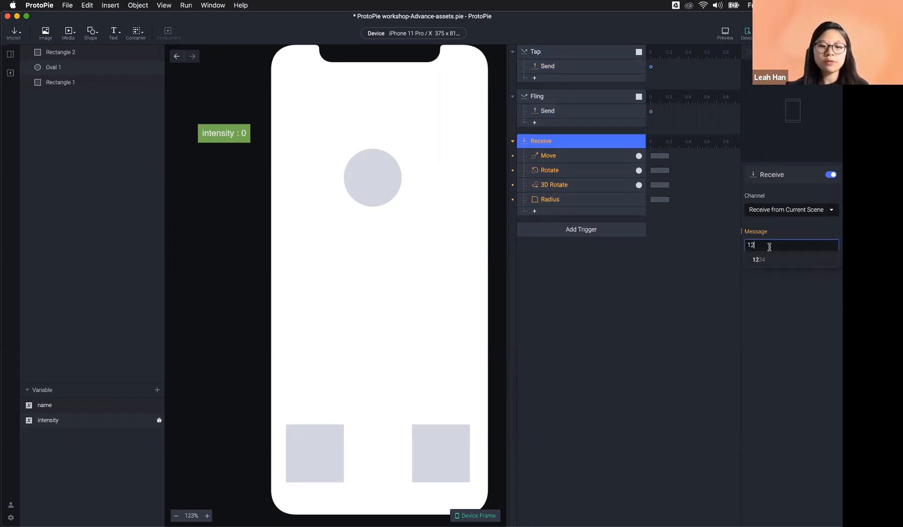
pyautogui.click(681, 339)
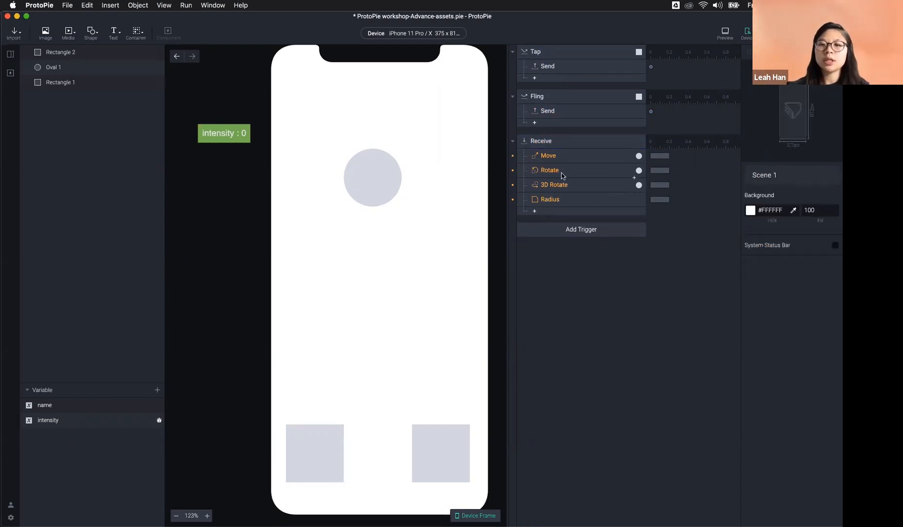
# Step: Review the Receive trigger's Move and Rotate response settings
pyautogui.click(397, 183)
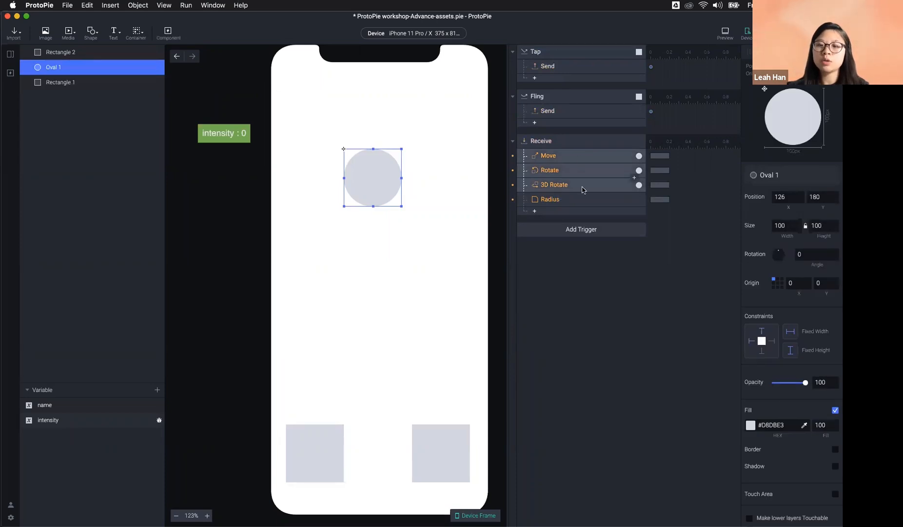
pyautogui.click(604, 263)
pyautogui.click(566, 158)
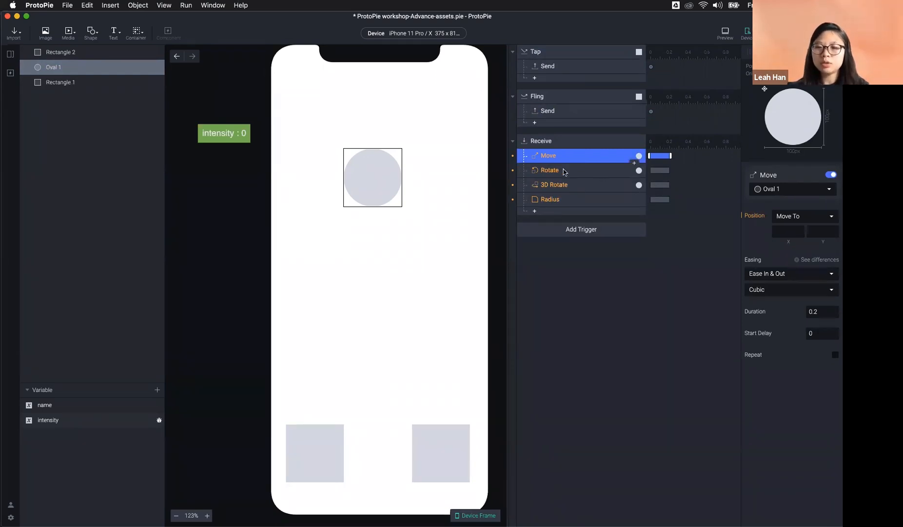
pyautogui.click(547, 168)
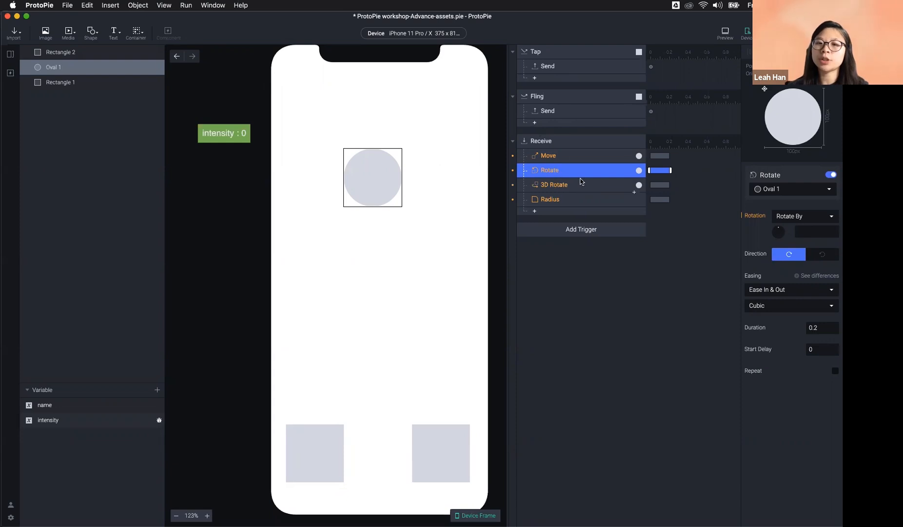
pyautogui.click(553, 144)
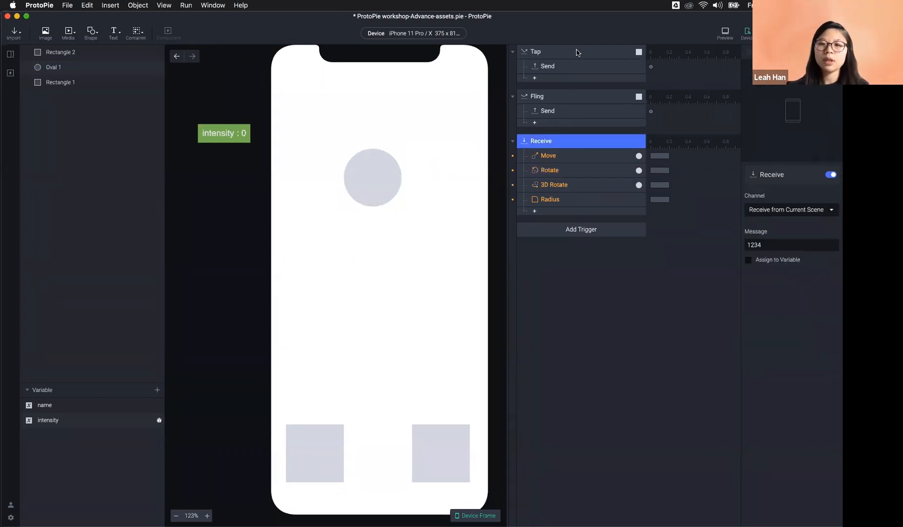
# Step: Remove the Tap, Fling and Receive triggers and delete the circle from Scene 1
pyautogui.keyDown('shift'); pyautogui.click(576, 51); pyautogui.keyUp('shift')
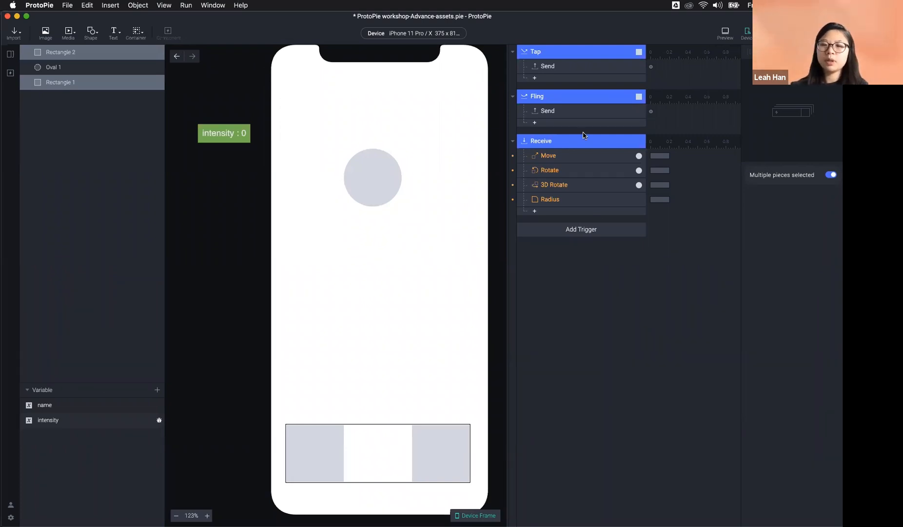
pyautogui.press('Escape')
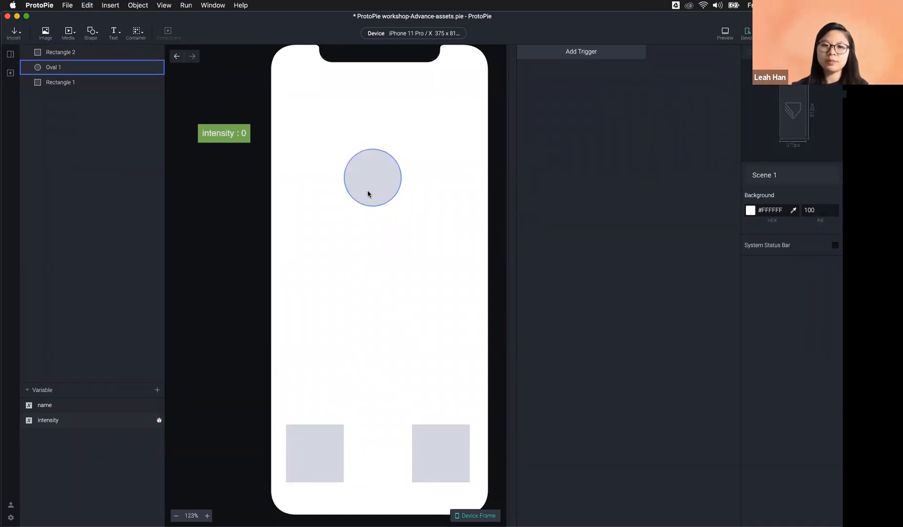
pyautogui.click(382, 158)
pyautogui.press('Delete')
pyautogui.click(416, 426)
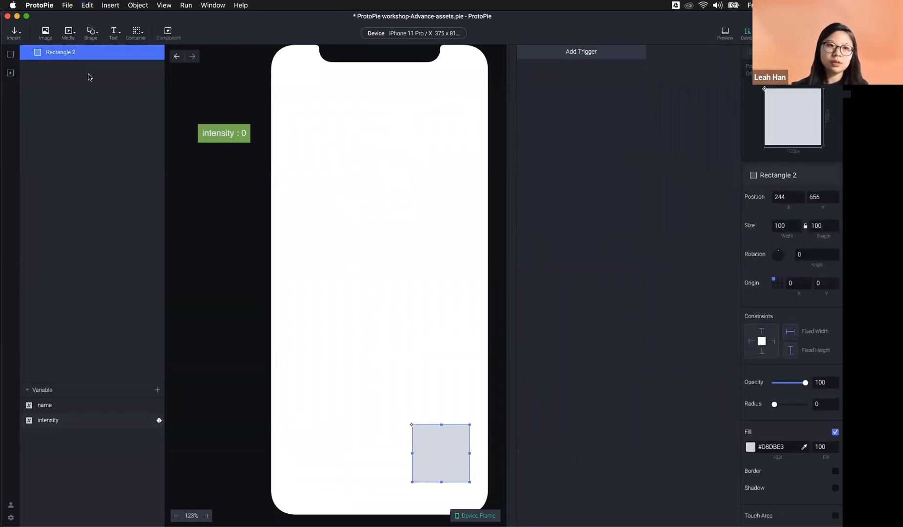
# Step: Open the IoT home scene, then start a new blank ProtoPie file
pyautogui.click(13, 54)
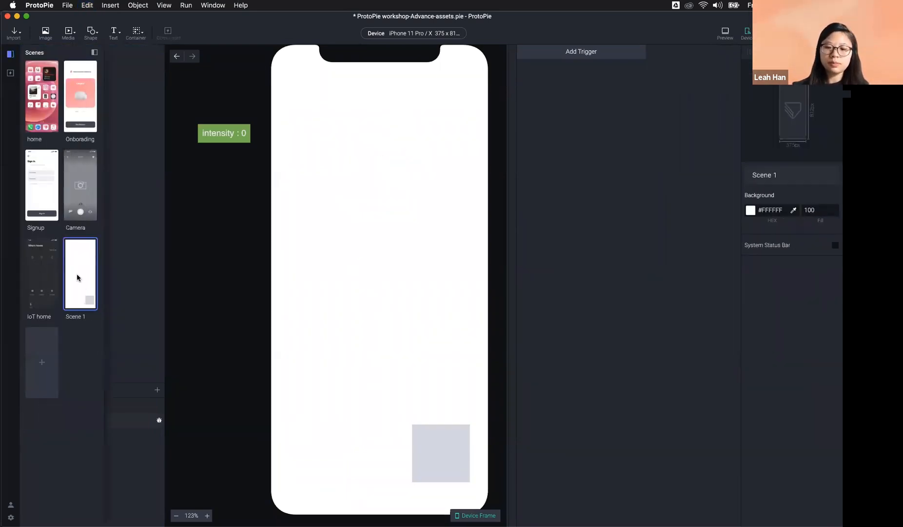
pyautogui.doubleClick(41, 273)
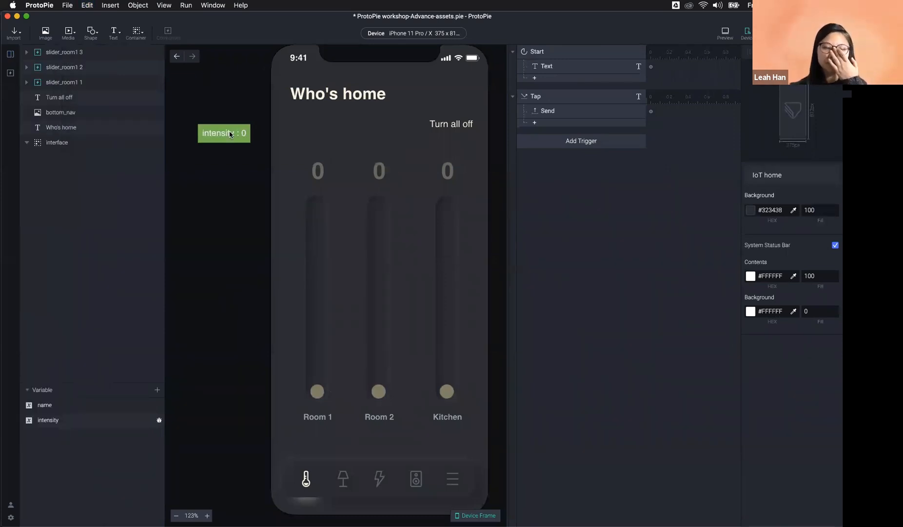
pyautogui.press('super+n')
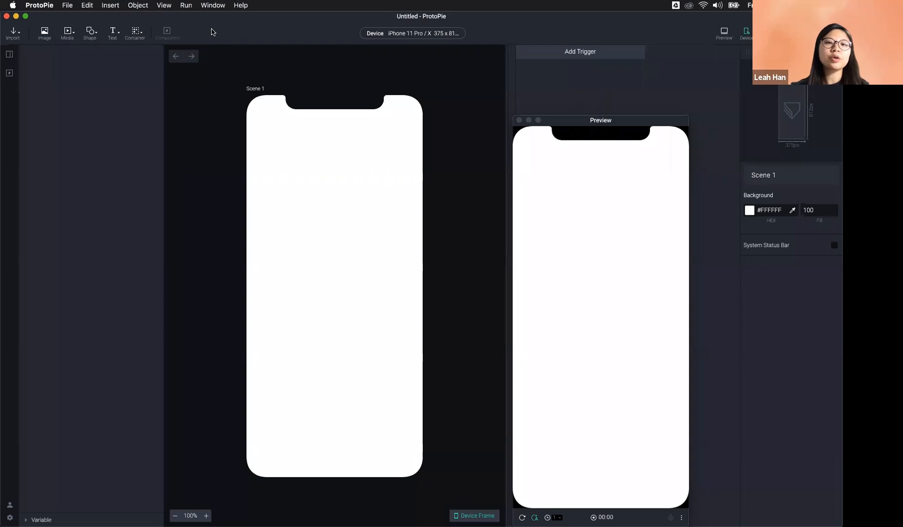
# Step: Hide the workshop file and place a grey square in the middle of the new scene
pyautogui.moveTo(369, 26); pyautogui.dragTo(480, 25)
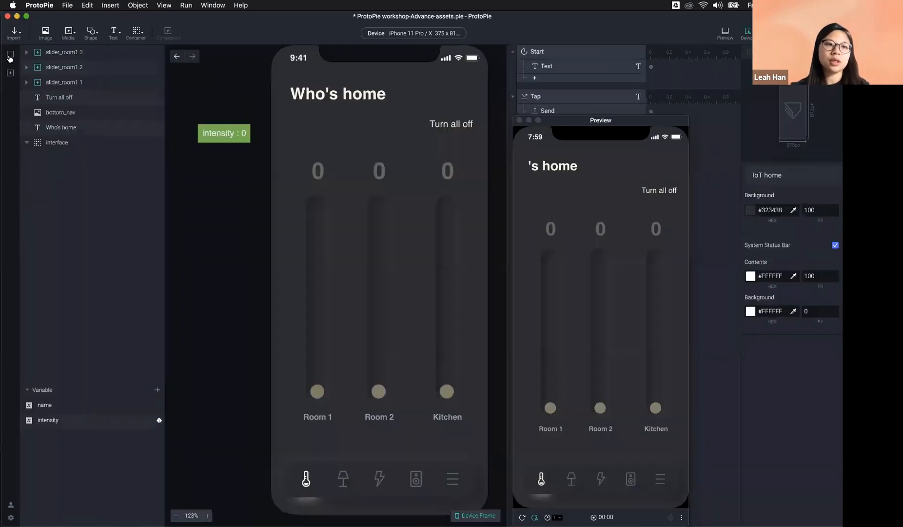
pyautogui.click(11, 58)
pyautogui.click(17, 16)
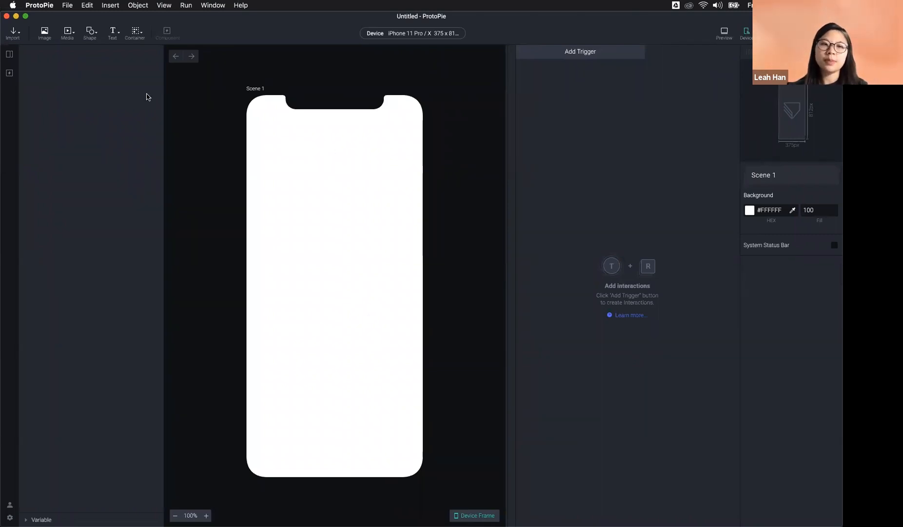
pyautogui.click(91, 34)
pyautogui.click(111, 51)
pyautogui.moveTo(274, 107); pyautogui.dragTo(339, 275)
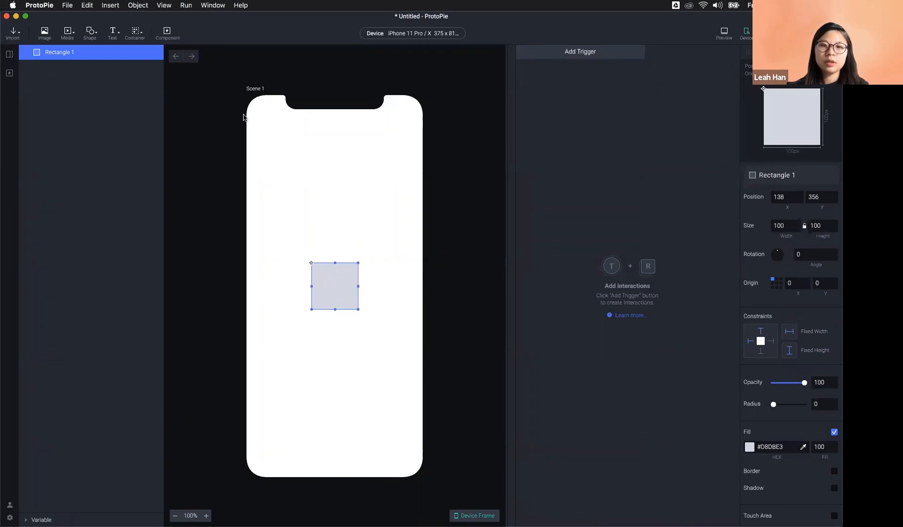
pyautogui.click(195, 145)
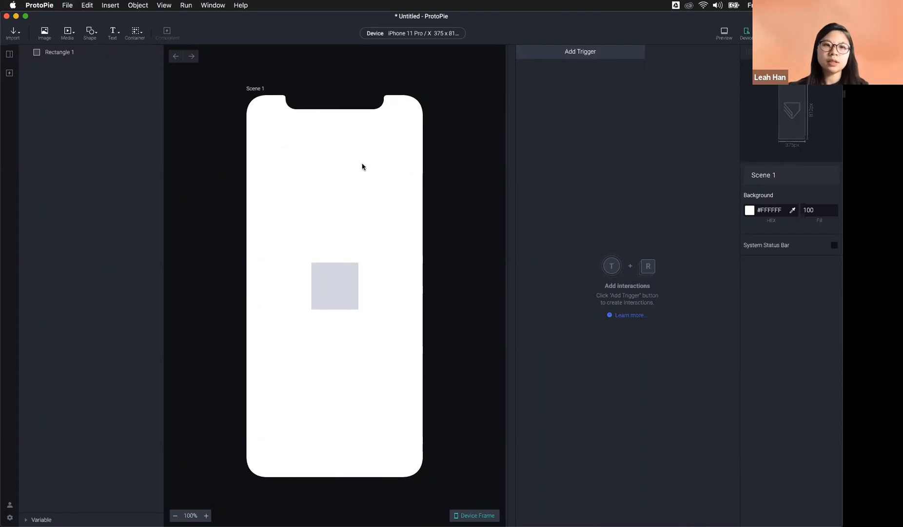
# Step: Create a second blank prototype beside it with an oval circle centred in the scene
pyautogui.press('super+n')
pyautogui.moveTo(493, 25); pyautogui.dragTo(859, 29)
pyautogui.click(458, 38)
pyautogui.click(482, 69)
pyautogui.moveTo(650, 121); pyautogui.dragTo(715, 290)
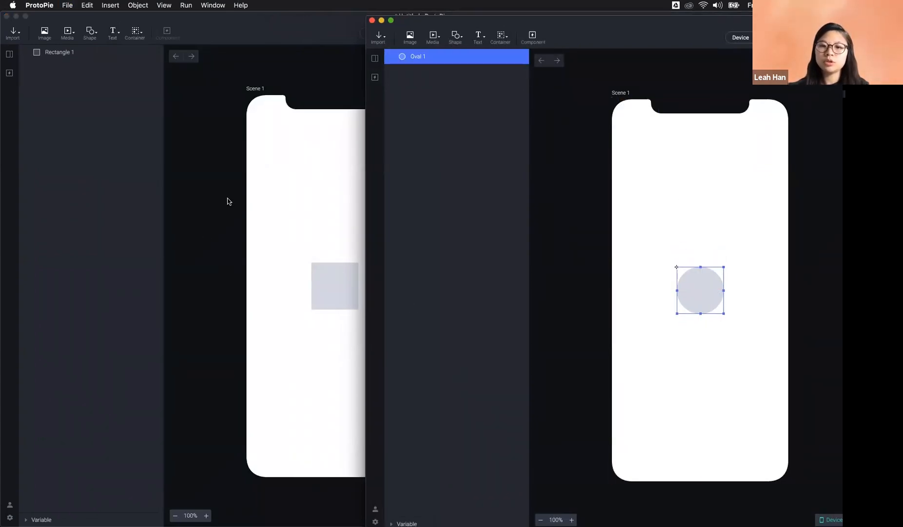
# Step: Add a Tap trigger to the square in the first prototype
pyautogui.click(325, 281)
pyautogui.click(575, 52)
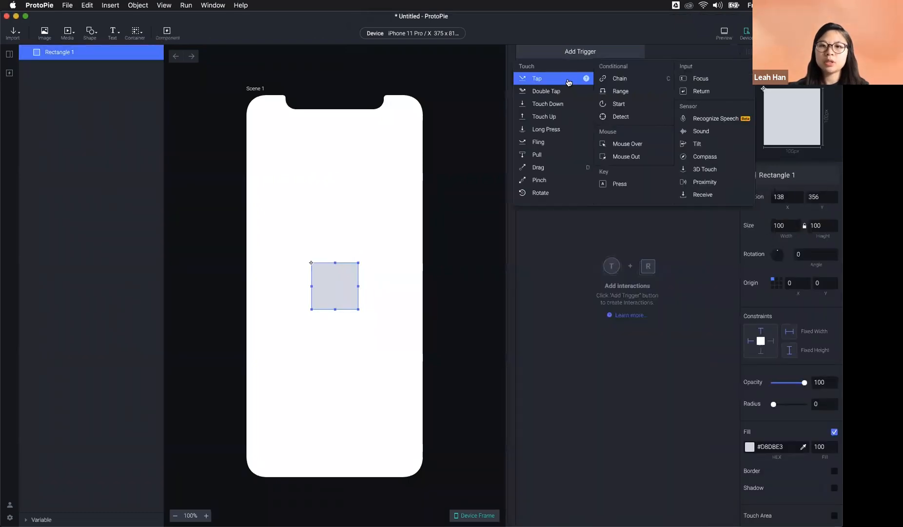
pyautogui.click(573, 81)
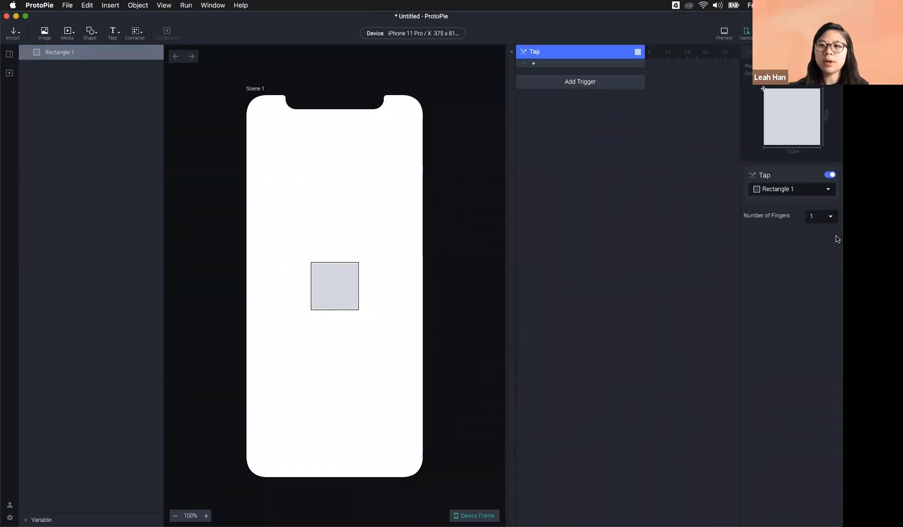
# Step: Hide the first prototype's layer list with View > Toggle Layer Panel
pyautogui.moveTo(837, 256); pyautogui.dragTo(396, 225)
pyautogui.click(216, 211)
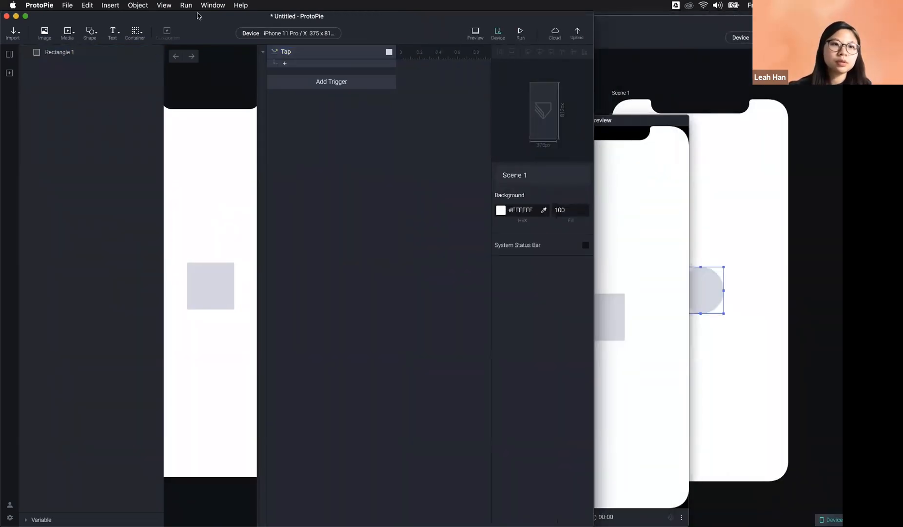
pyautogui.click(168, 6)
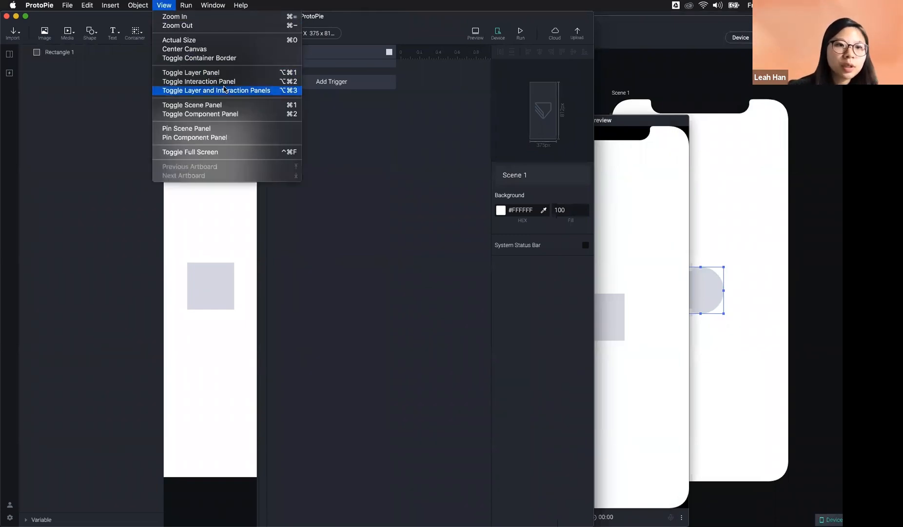
pyautogui.click(237, 75)
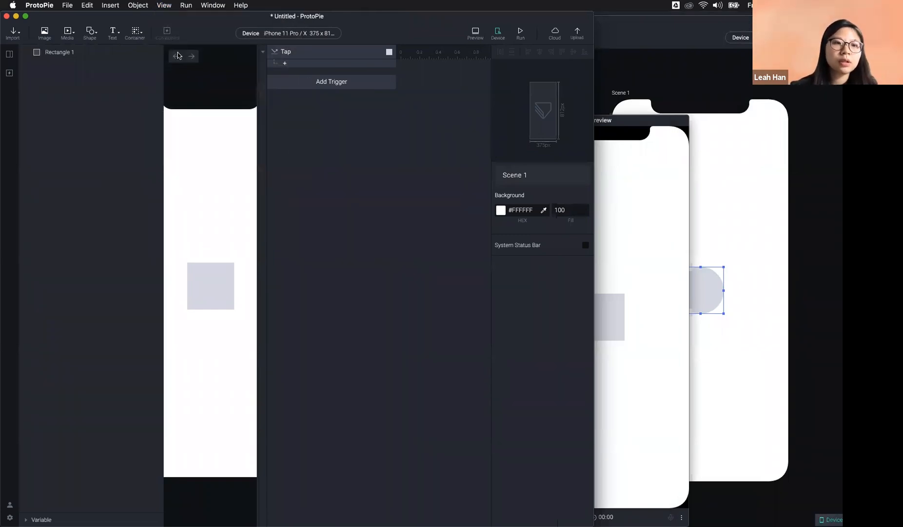
pyautogui.click(164, 5)
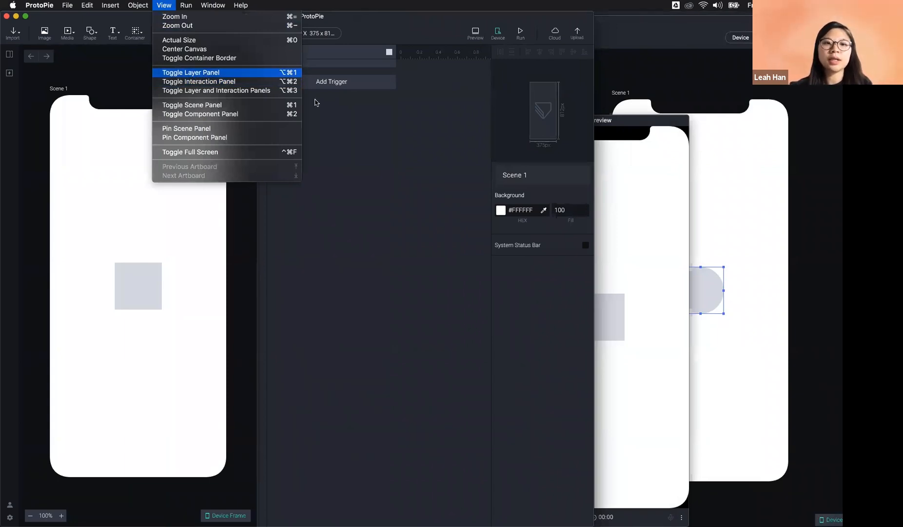
pyautogui.click(702, 121)
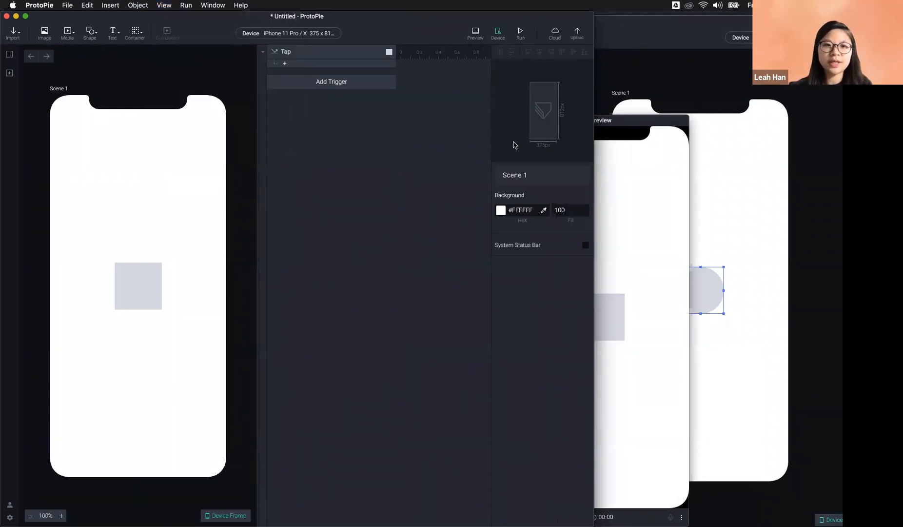
# Step: Close the preview and tile both prototype windows side by side
pyautogui.moveTo(257, 168); pyautogui.dragTo(374, 171)
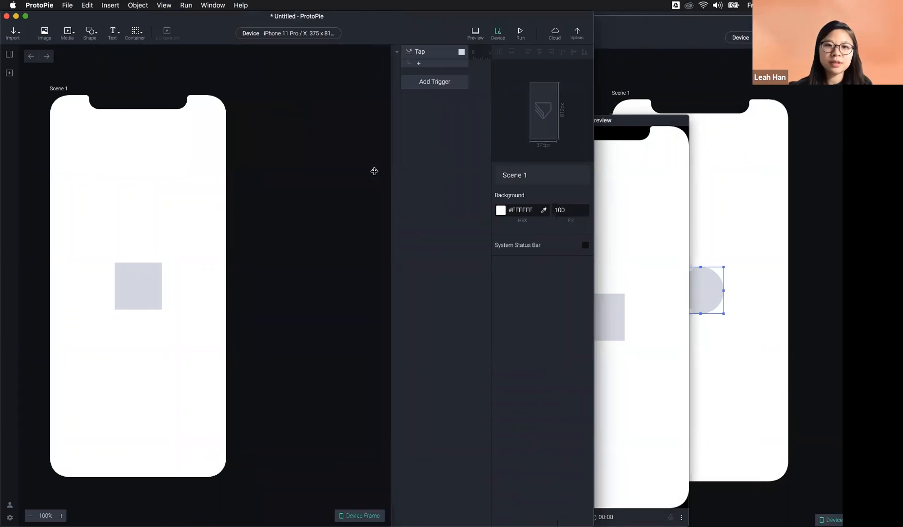
pyautogui.moveTo(594, 201); pyautogui.dragTo(482, 200)
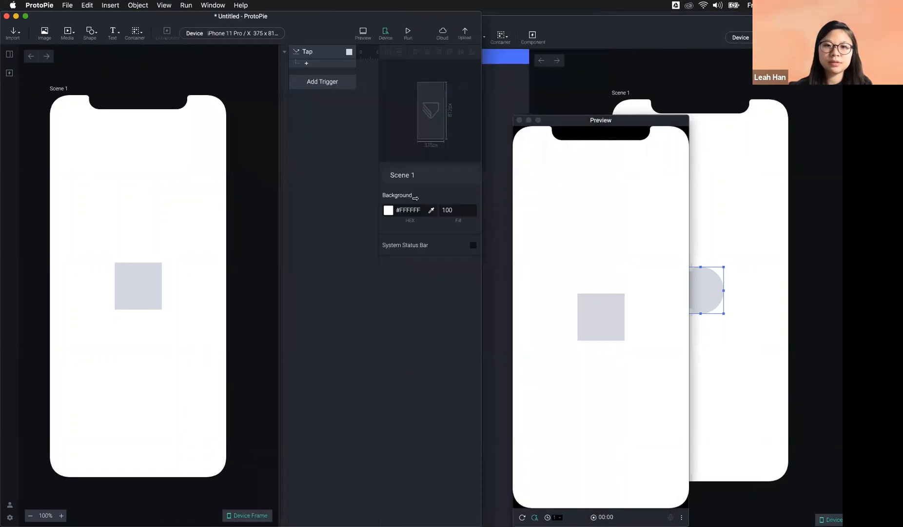
pyautogui.click(648, 65)
pyautogui.click(519, 120)
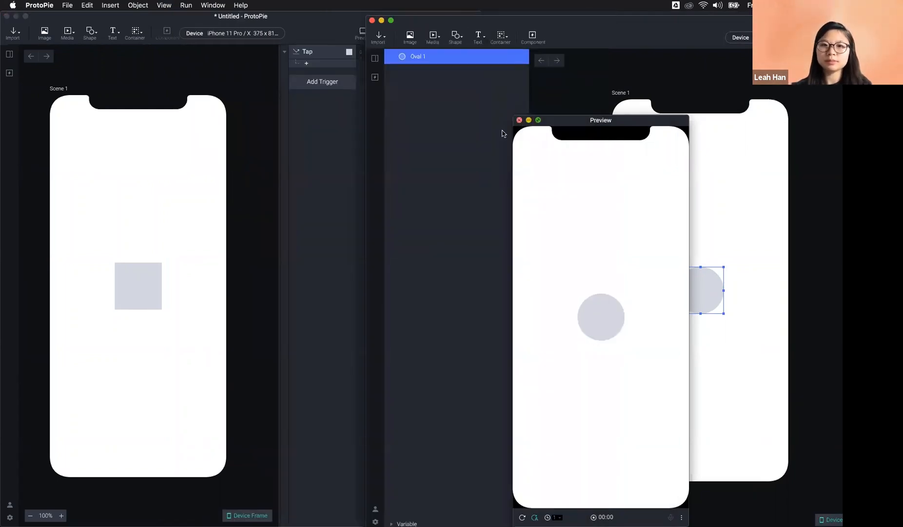
pyautogui.click(317, 176)
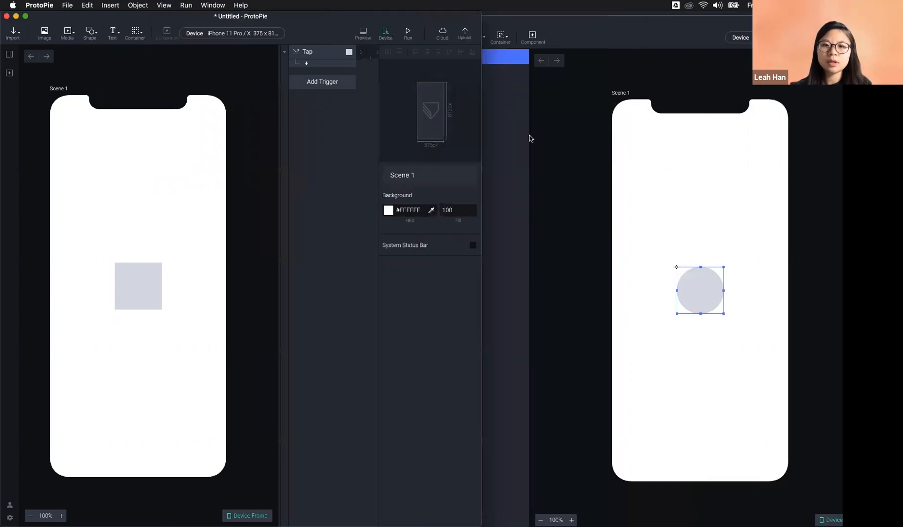
pyautogui.click(700, 31)
pyautogui.moveTo(701, 31); pyautogui.dragTo(599, 31)
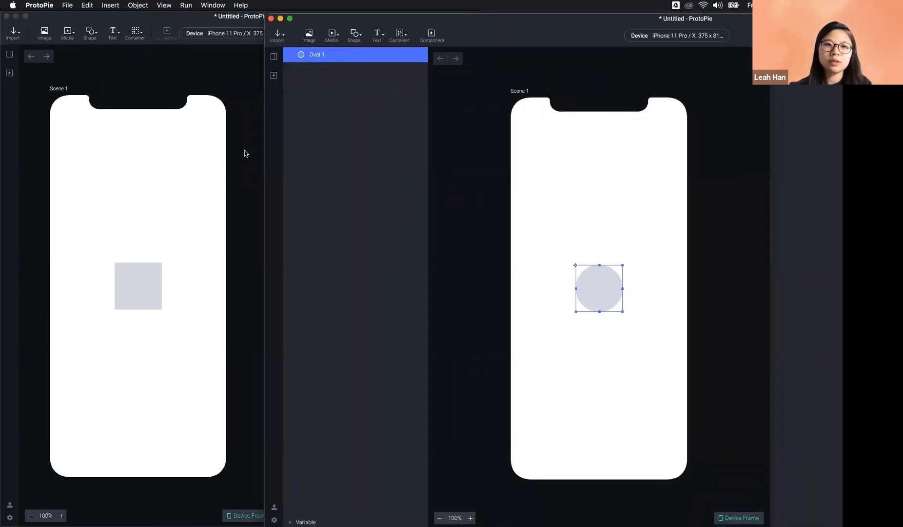
pyautogui.click(245, 153)
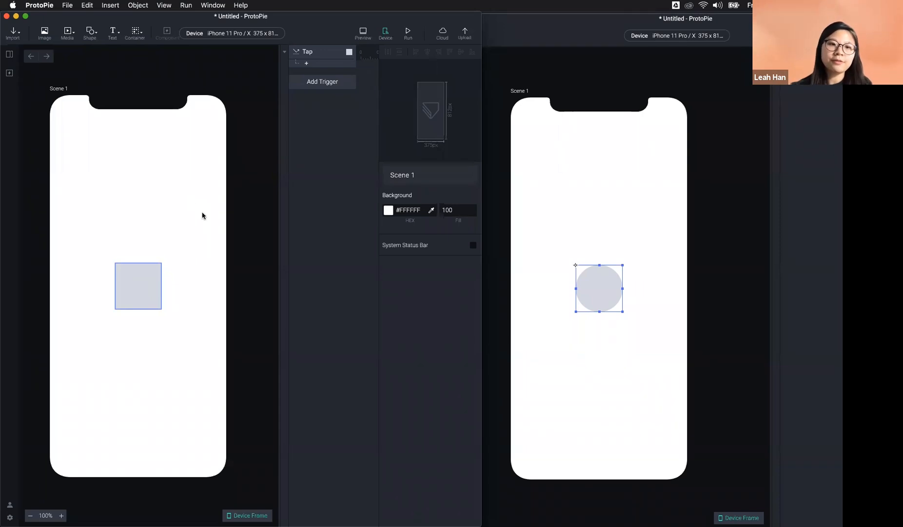
# Step: Add a Send response to the square's Tap trigger with message 'color'
pyautogui.click(314, 65)
pyautogui.click(412, 89)
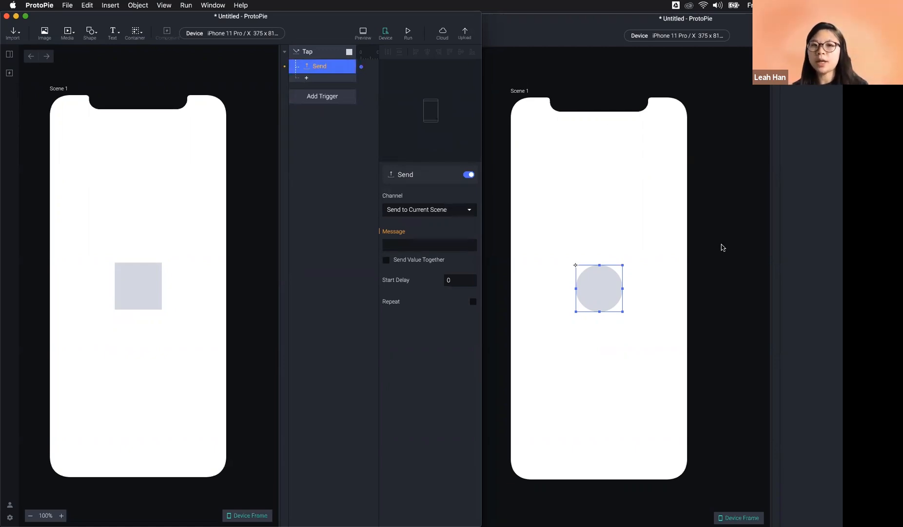
pyautogui.click(410, 244)
pyautogui.write('color')
pyautogui.click(137, 282)
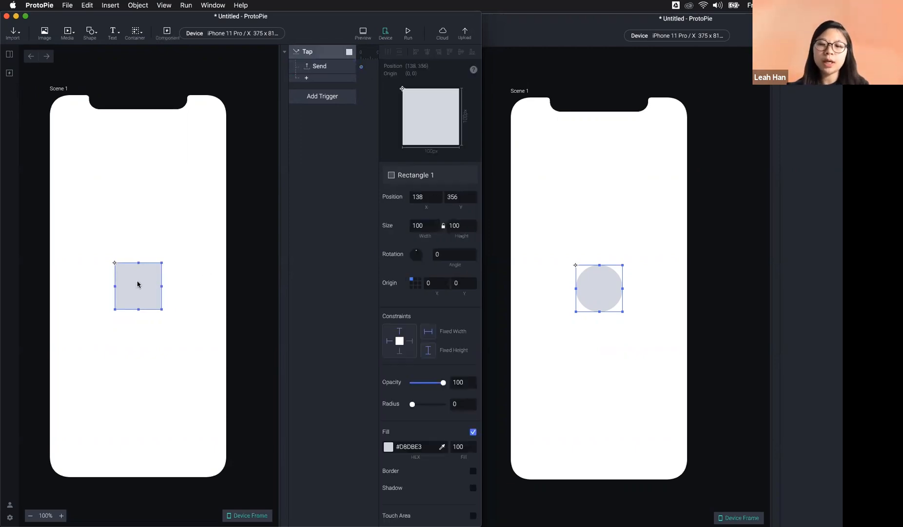
# Step: In the second prototype, enlarge the circle into a tall oval centred on the screen
pyautogui.click(591, 293)
pyautogui.moveTo(576, 265); pyautogui.dragTo(532, 178)
pyautogui.moveTo(569, 241); pyautogui.dragTo(590, 284)
# Step: Set the Send response's channel to ProtoPie Studio
pyautogui.click(206, 57)
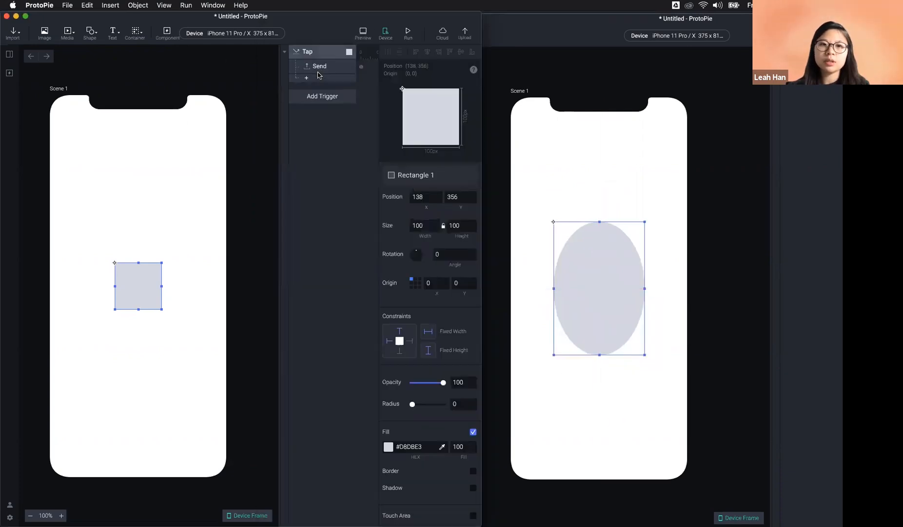
pyautogui.click(319, 66)
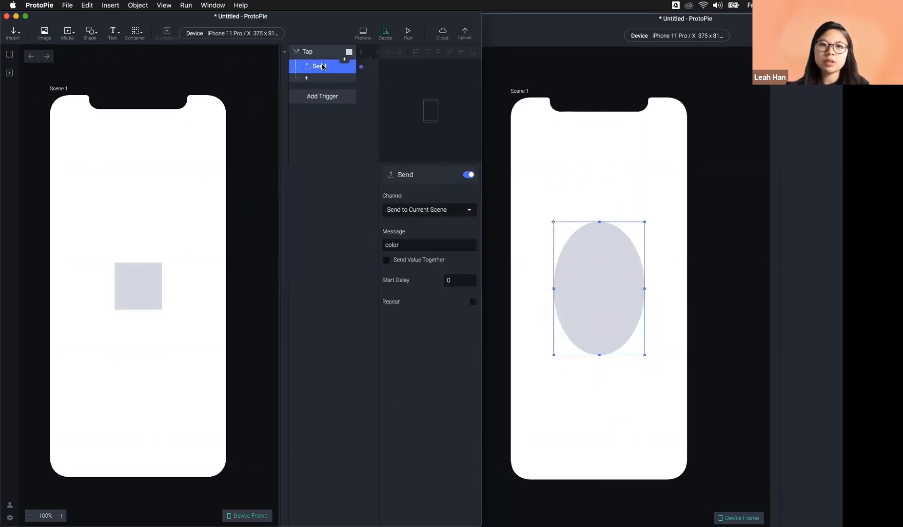
pyautogui.doubleClick(403, 244)
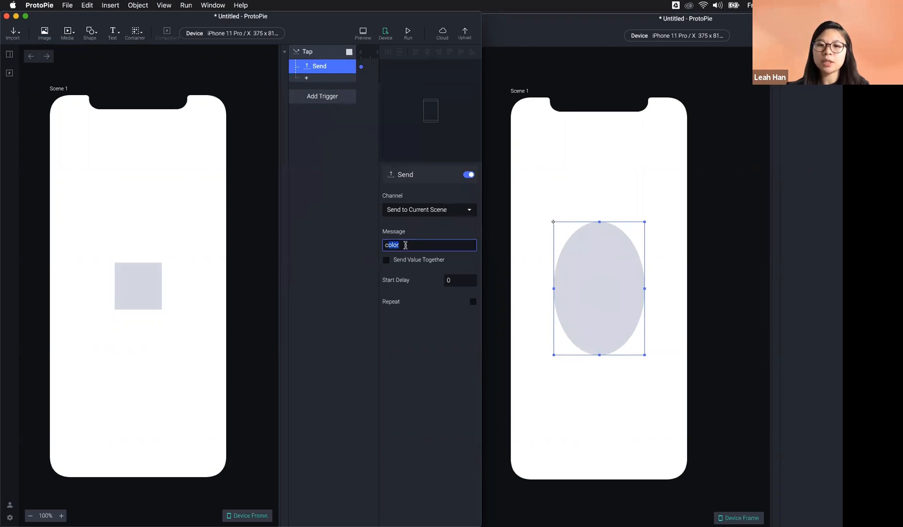
pyautogui.click(414, 210)
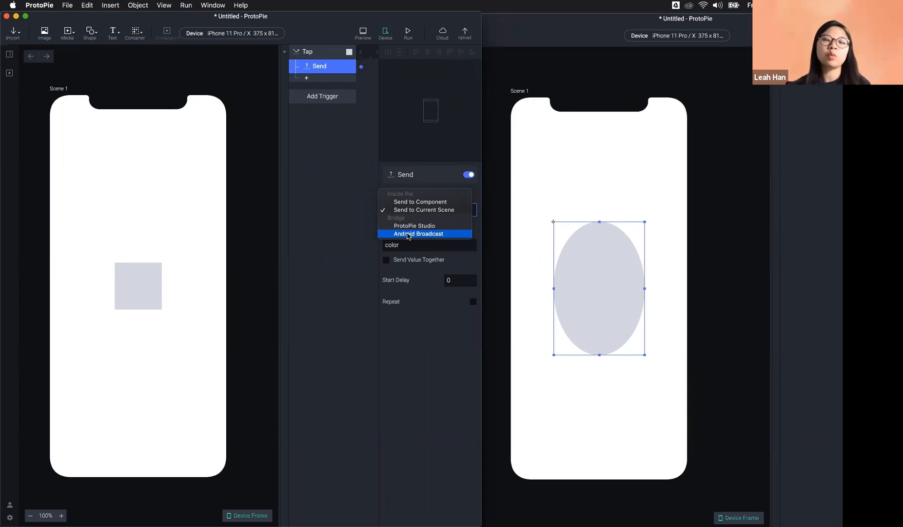
pyautogui.click(438, 226)
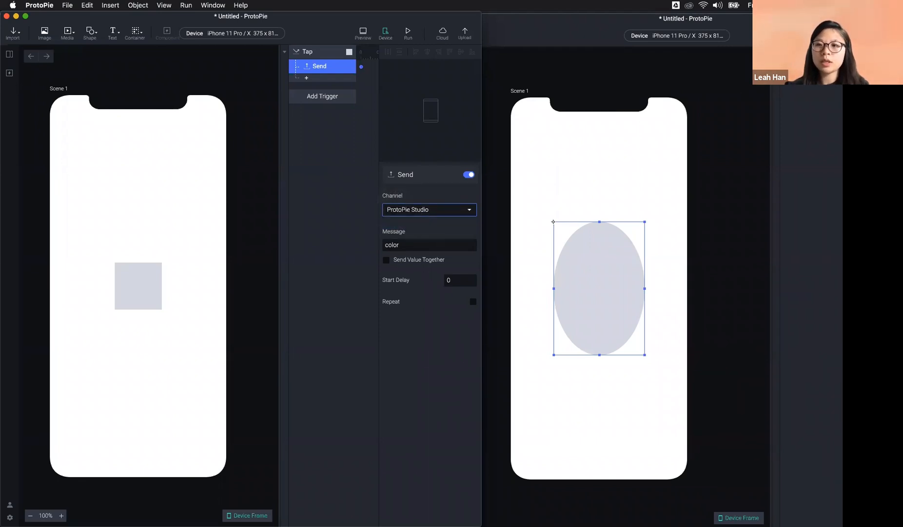
pyautogui.moveTo(810, 28); pyautogui.dragTo(663, 26)
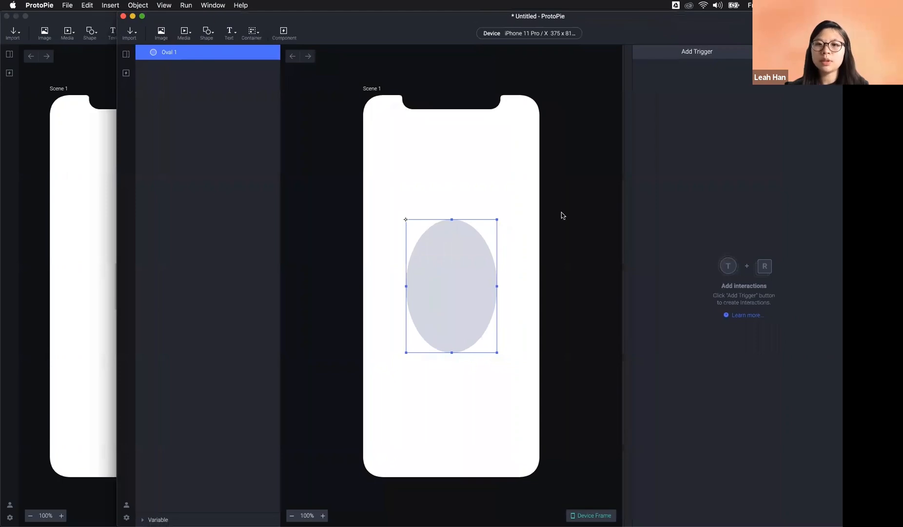
# Step: Add a Receive trigger on the ProtoPie Studio channel listening for message 1234
pyautogui.moveTo(674, 30); pyautogui.dragTo(633, 28)
pyautogui.click(651, 55)
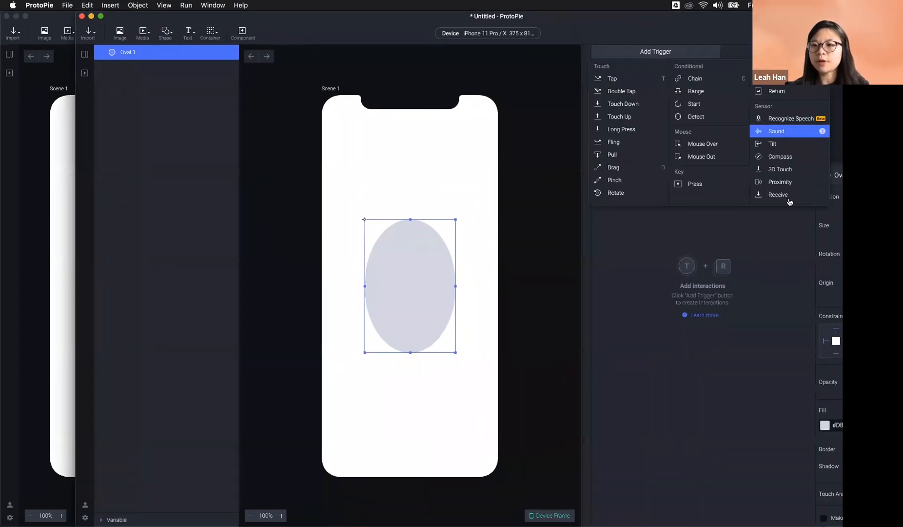
pyautogui.click(788, 196)
pyautogui.moveTo(705, 29); pyautogui.dragTo(639, 21)
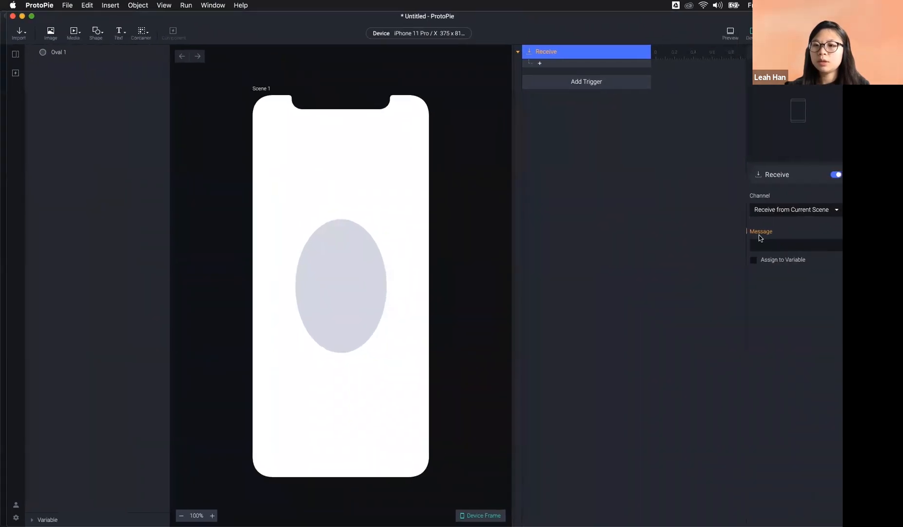
pyautogui.click(788, 209)
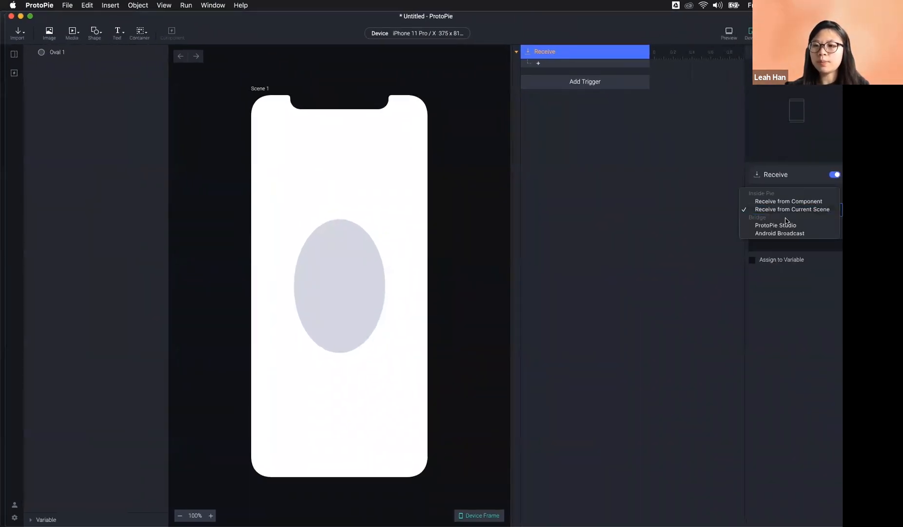
pyautogui.click(783, 225)
pyautogui.click(776, 240)
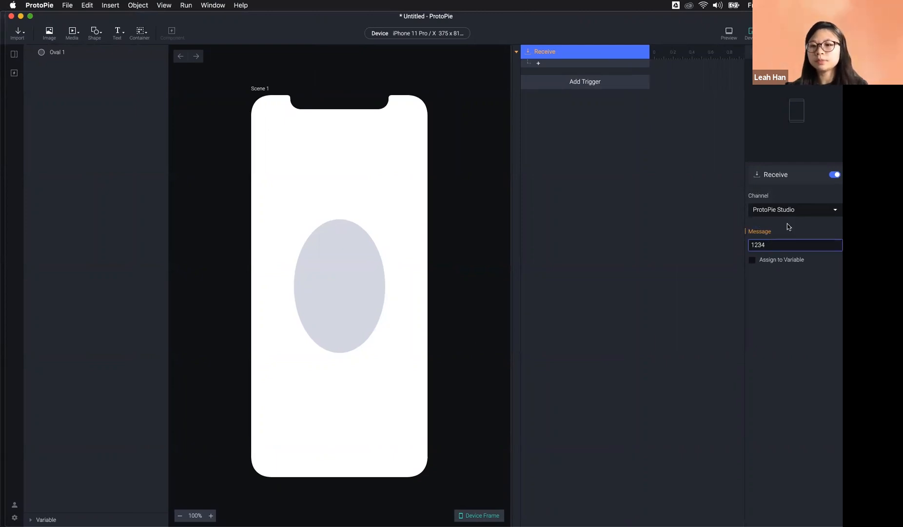
pyautogui.press('Return')
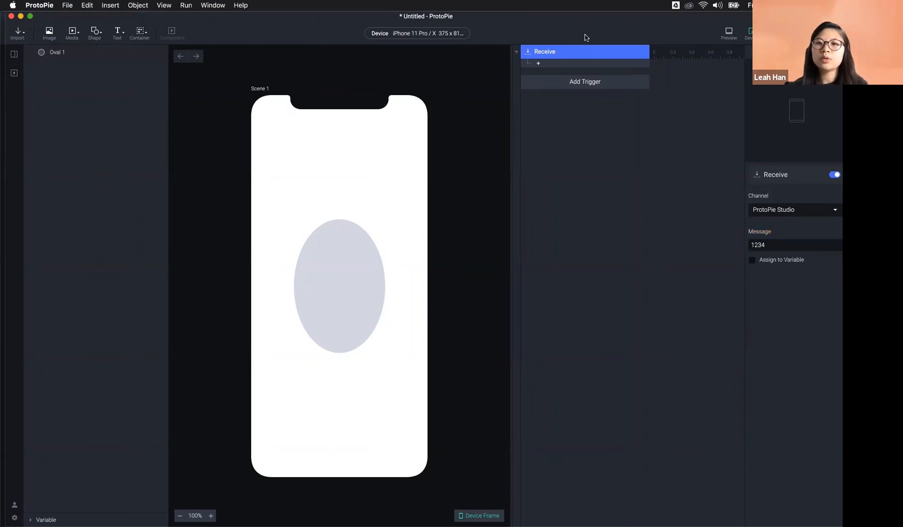
# Step: Add a Color response filling Oval 1 with #E80000 and uncover the sender window
pyautogui.click(378, 279)
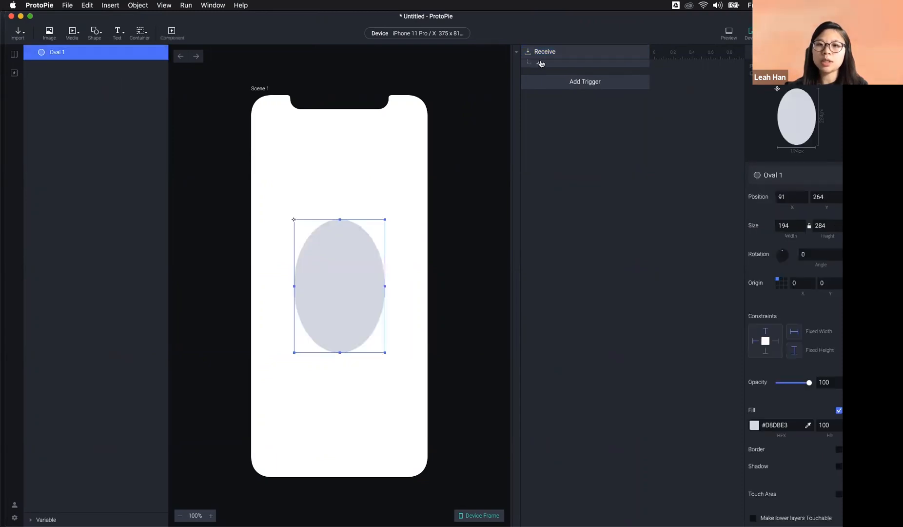
pyautogui.click(541, 64)
pyautogui.click(554, 133)
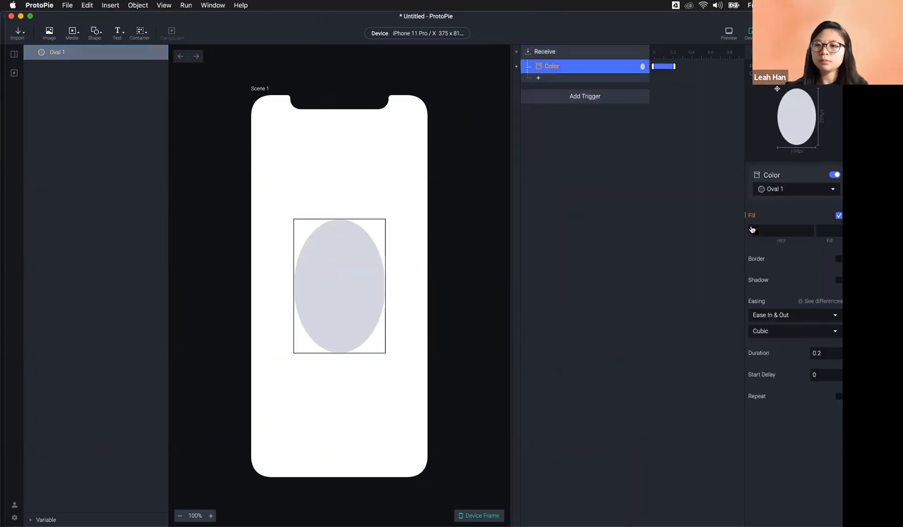
pyautogui.click(836, 258)
pyautogui.click(666, 234)
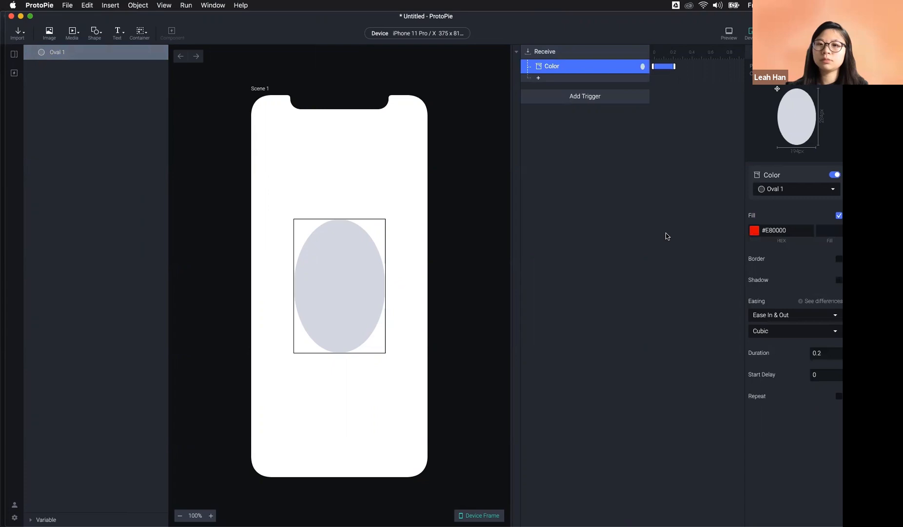
pyautogui.moveTo(5, 234); pyautogui.dragTo(367, 230)
# Step: Deselect the oval and hide the receiver prototype's layer list
pyautogui.click(346, 231)
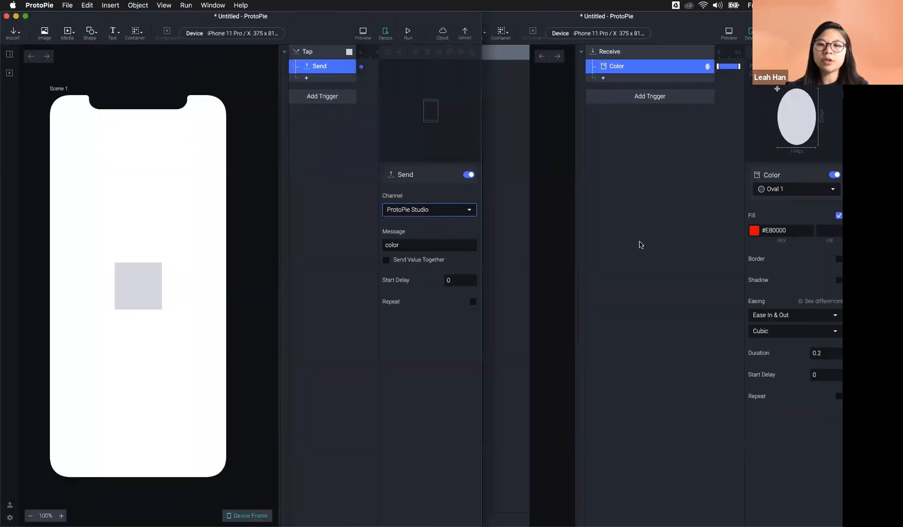
pyautogui.click(572, 240)
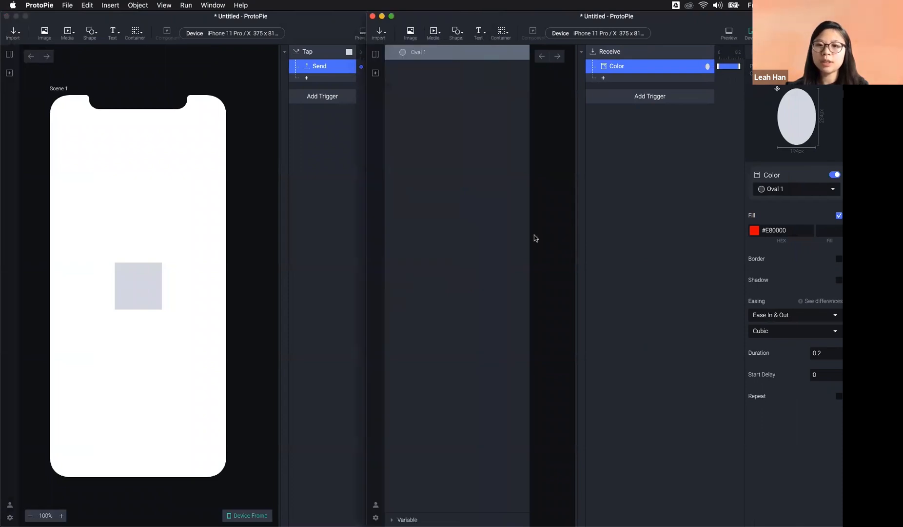
pyautogui.click(515, 133)
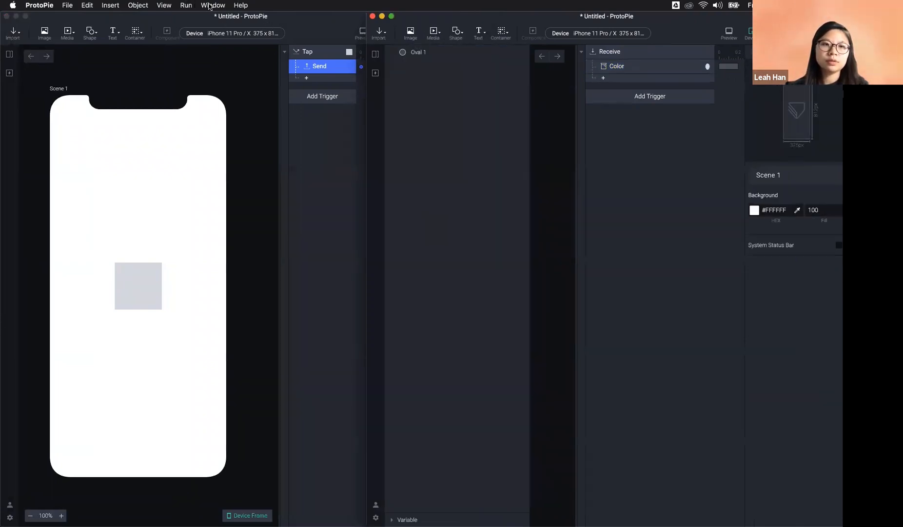
pyautogui.click(164, 5)
pyautogui.click(216, 73)
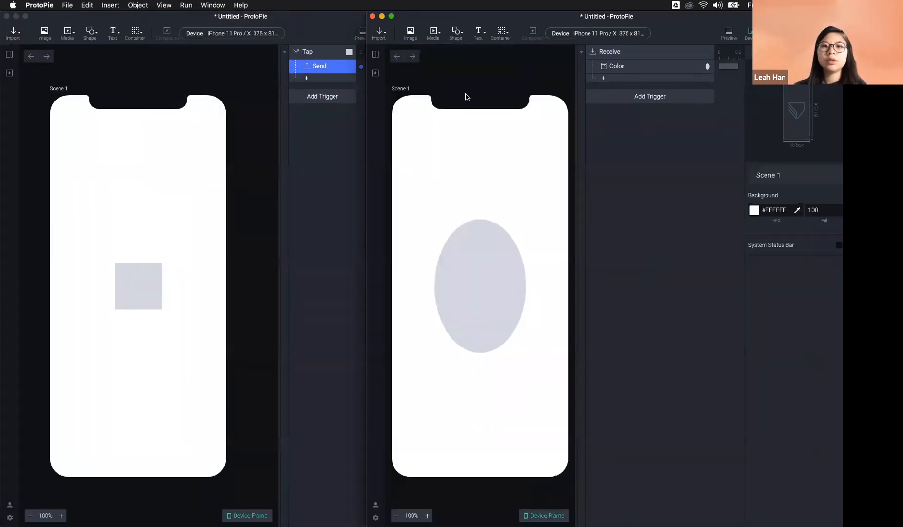
# Step: Preview the square prototype and move its Preview window up and left
pyautogui.click(342, 34)
pyautogui.click(363, 33)
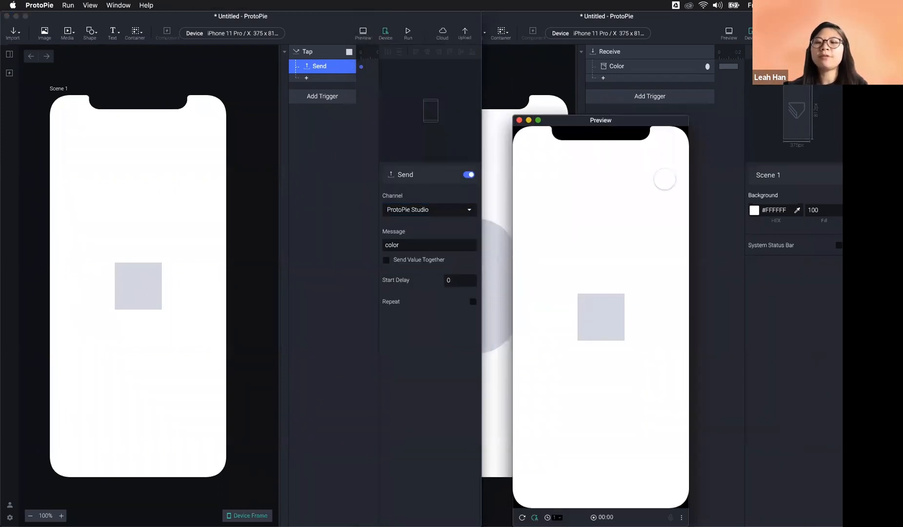
pyautogui.click(734, 192)
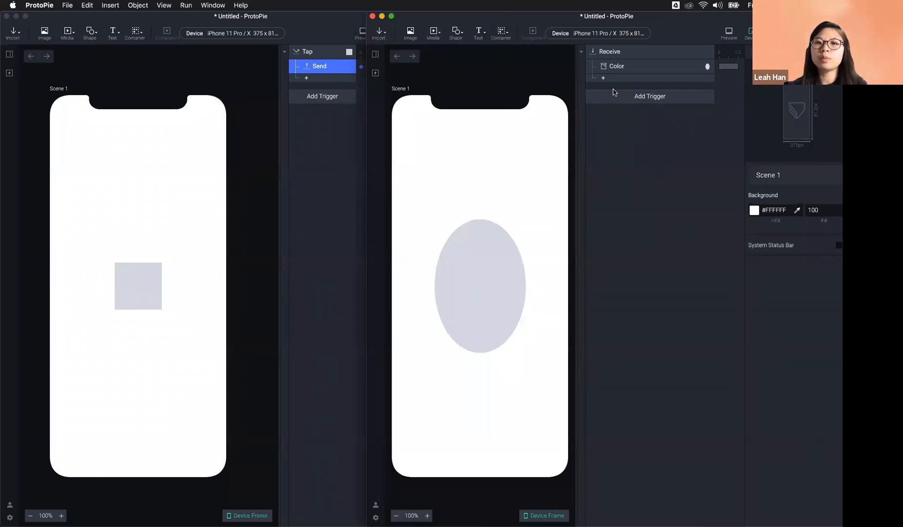
pyautogui.click(361, 34)
pyautogui.moveTo(600, 128); pyautogui.dragTo(444, 56)
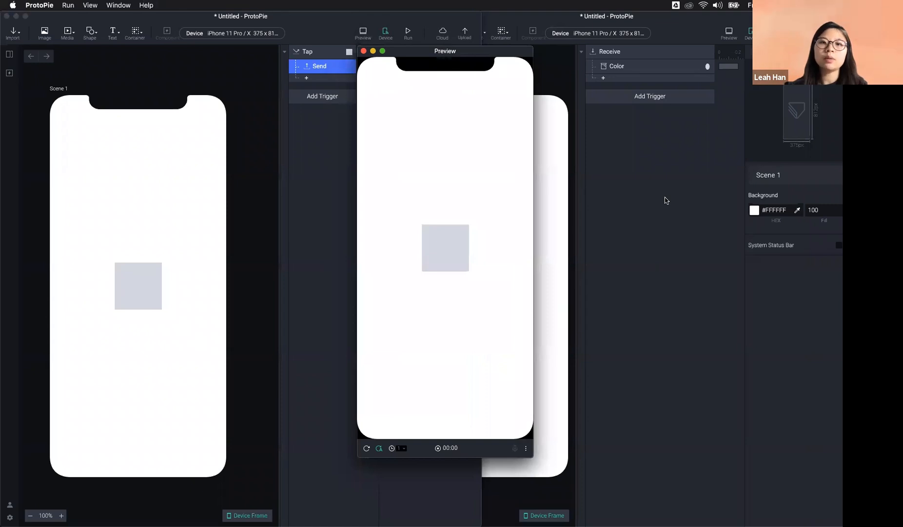
pyautogui.moveTo(447, 524)
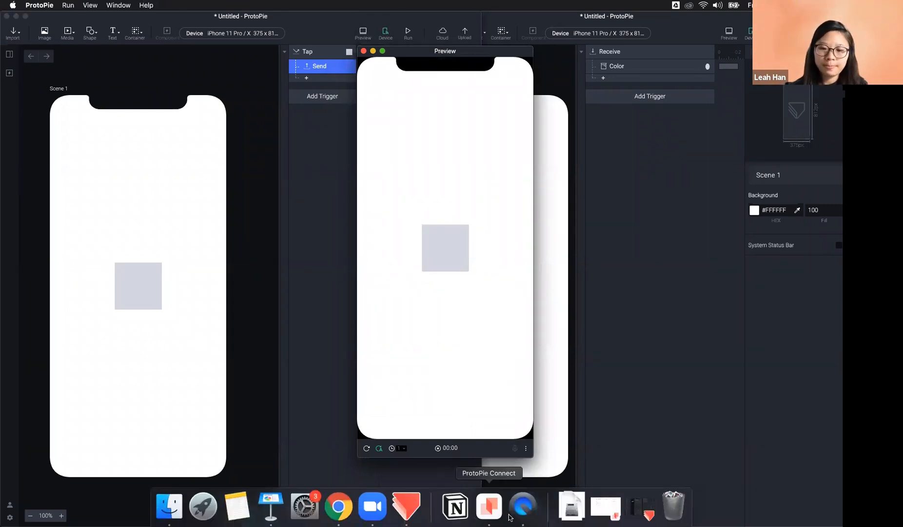
pyautogui.click(523, 507)
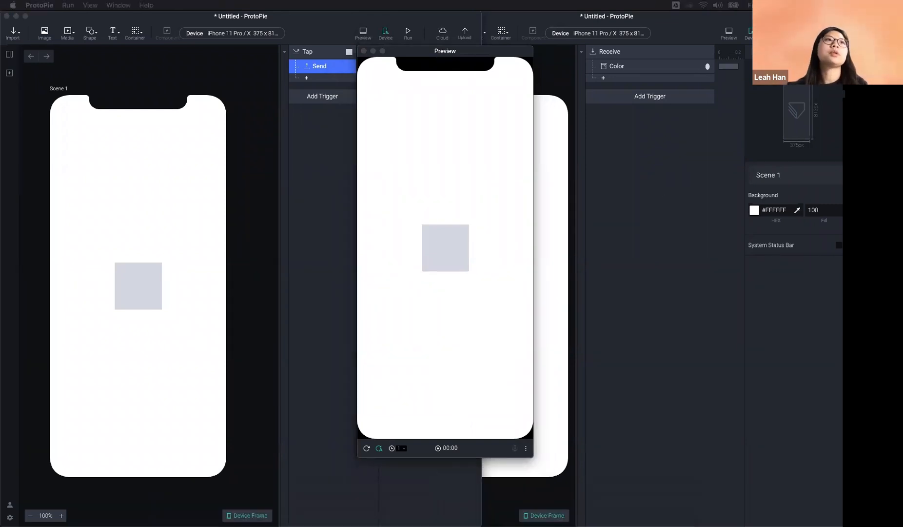
# Step: Place the iPhone mirror window at the left, beside ProtoPie's oval preview
pyautogui.moveTo(441, 117); pyautogui.dragTo(159, 16)
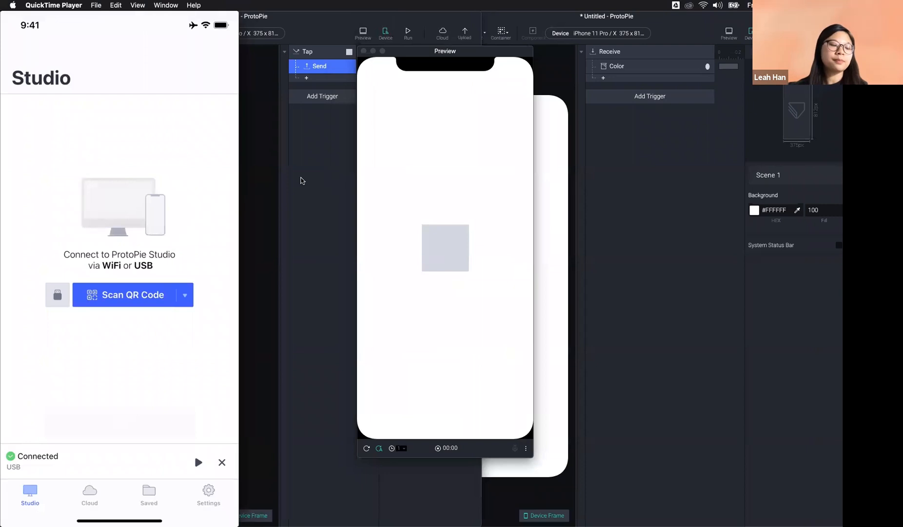
pyautogui.click(303, 195)
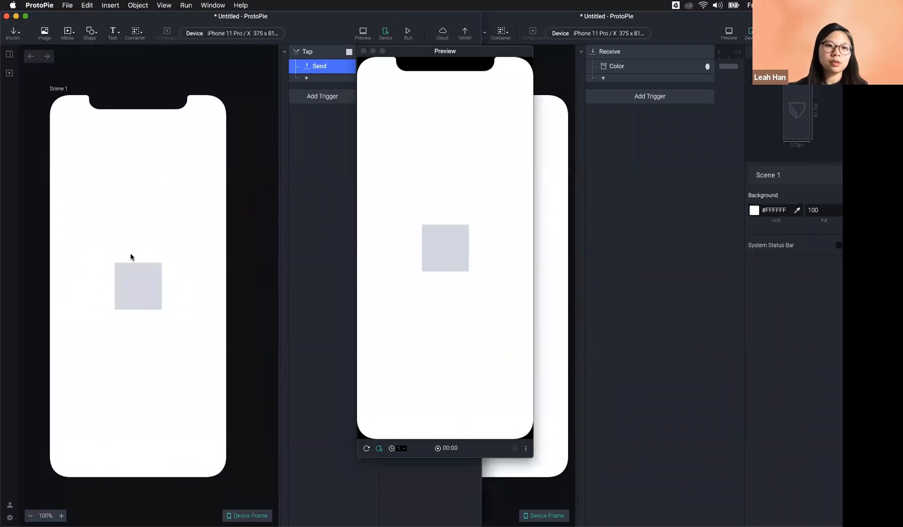
pyautogui.click(277, 138)
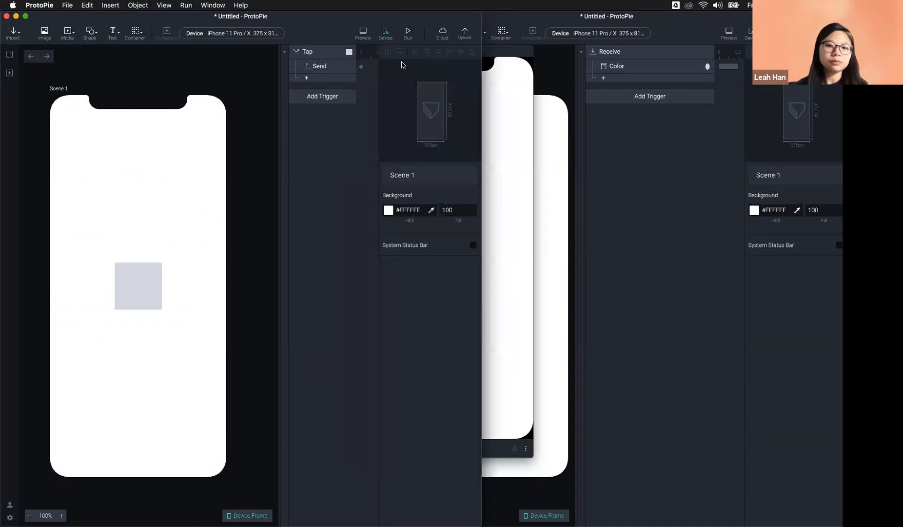
pyautogui.moveTo(597, 520)
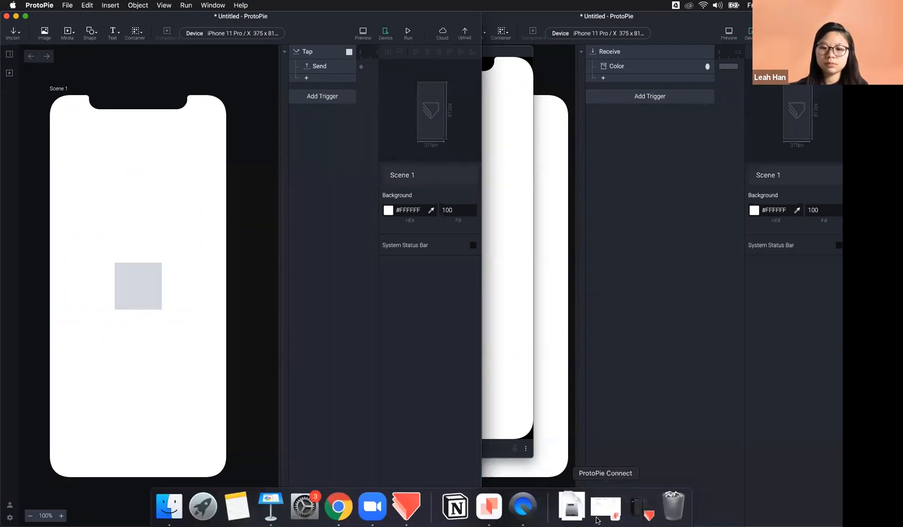
pyautogui.click(523, 508)
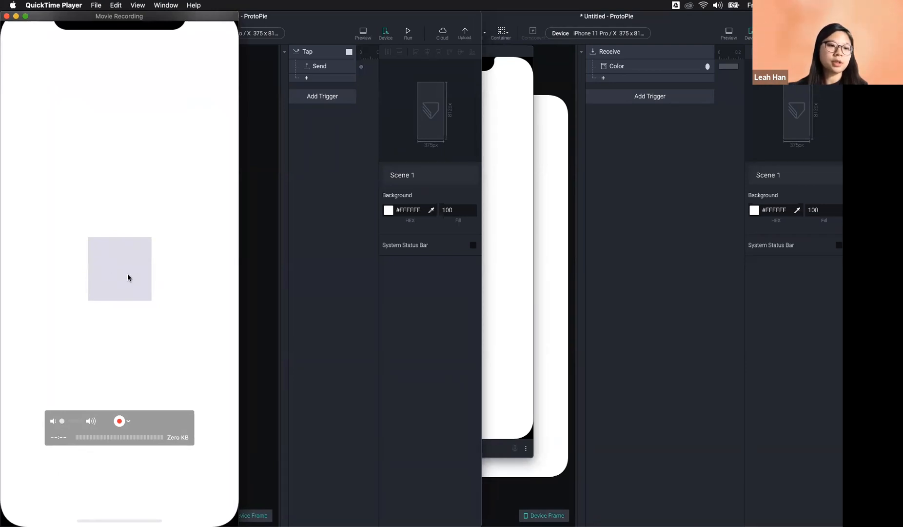
pyautogui.click(670, 231)
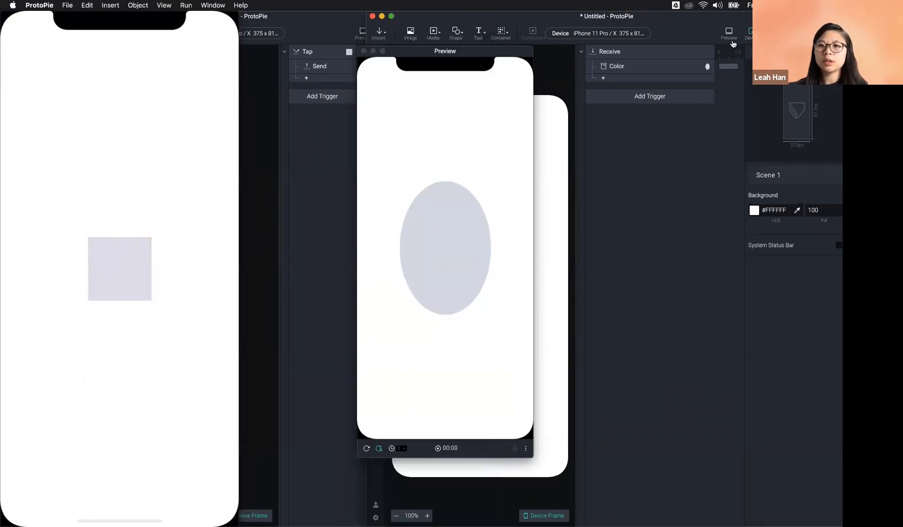
pyautogui.moveTo(589, 43); pyautogui.dragTo(600, 40)
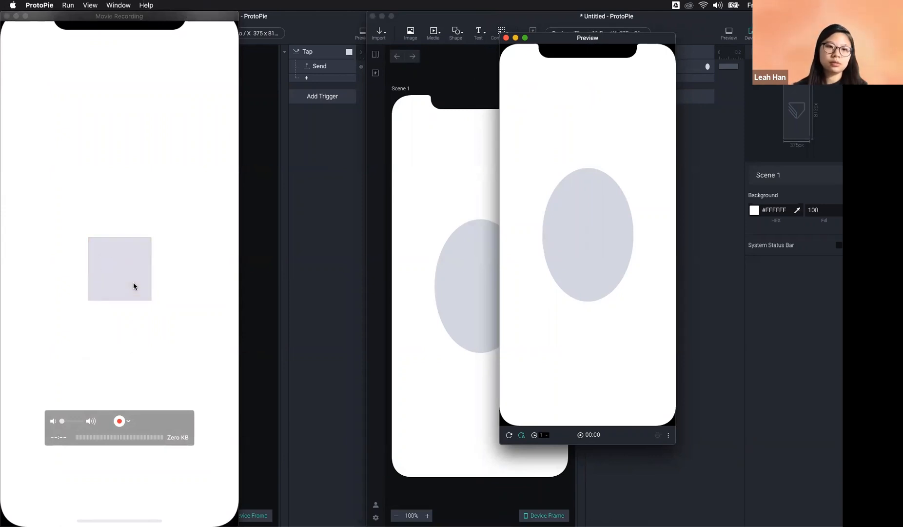
pyautogui.click(248, 236)
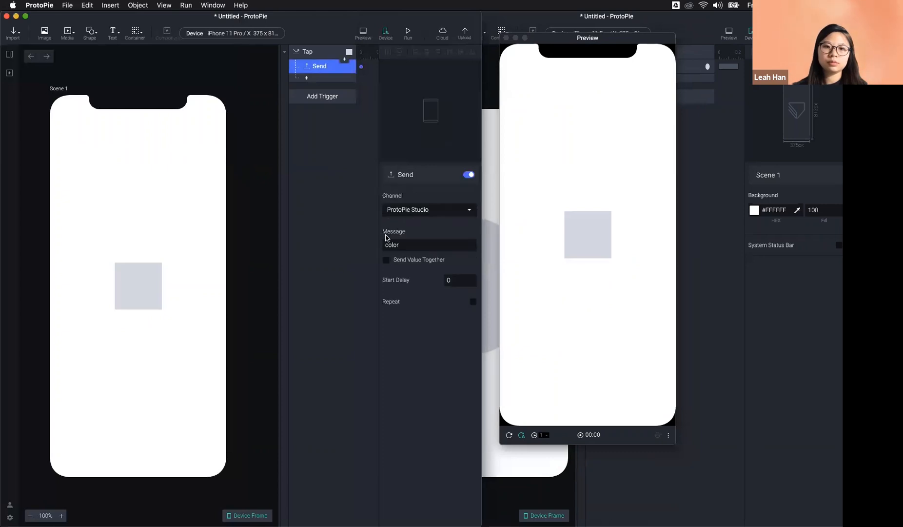
# Step: Copy 'color' from the Send message and paste it over '1234' in the Receive message
pyautogui.click(390, 245)
pyautogui.press('super+a')
pyautogui.press('super+c')
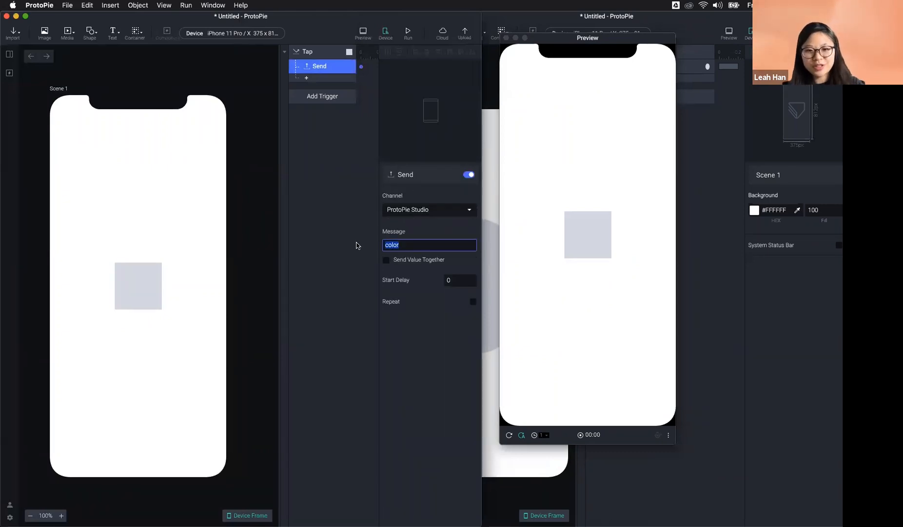
pyautogui.click(687, 58)
pyautogui.click(686, 57)
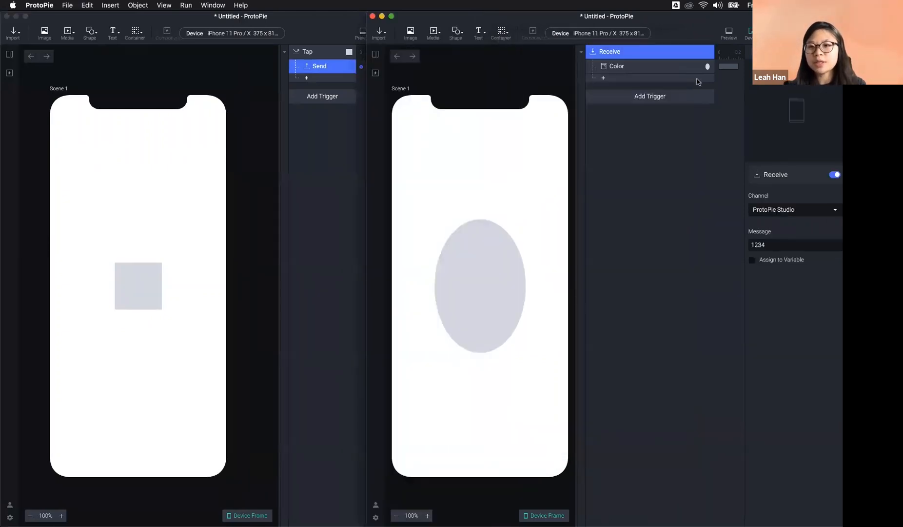
pyautogui.click(762, 243)
pyautogui.press('super+a')
pyautogui.press('super+v')
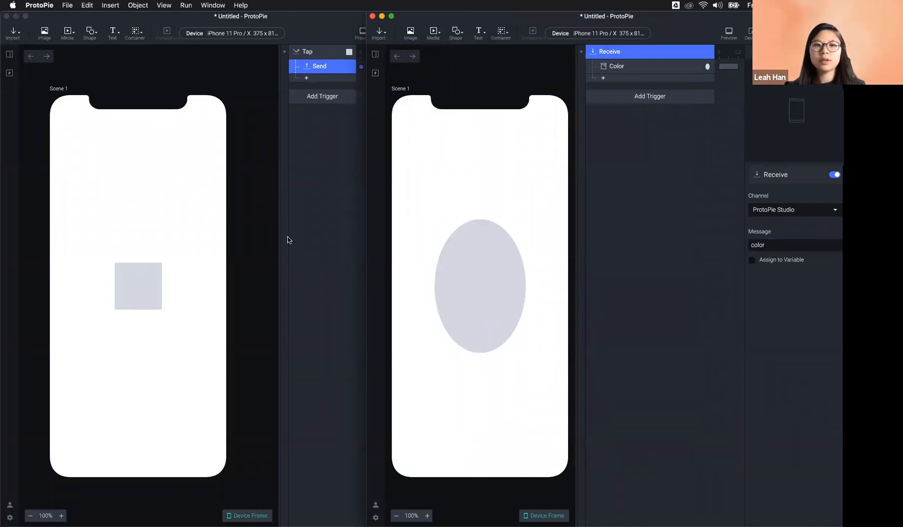
pyautogui.press('Escape')
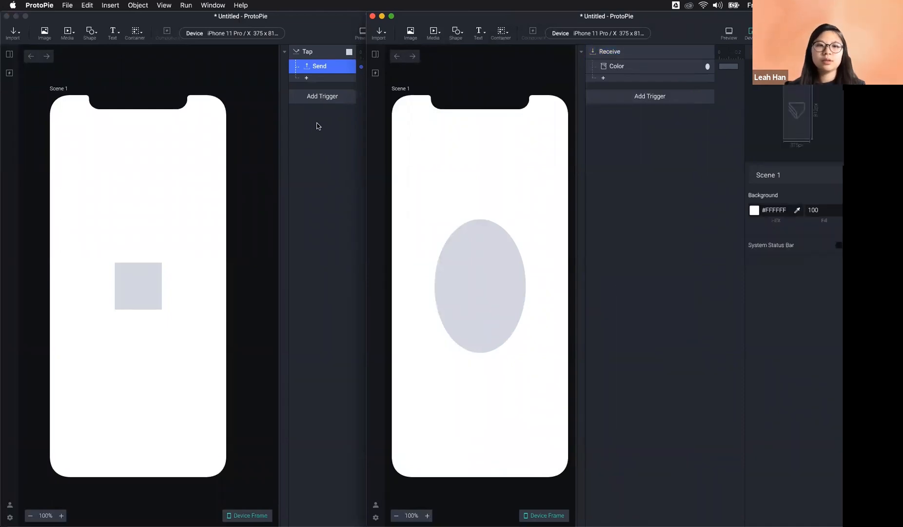
pyautogui.click(523, 510)
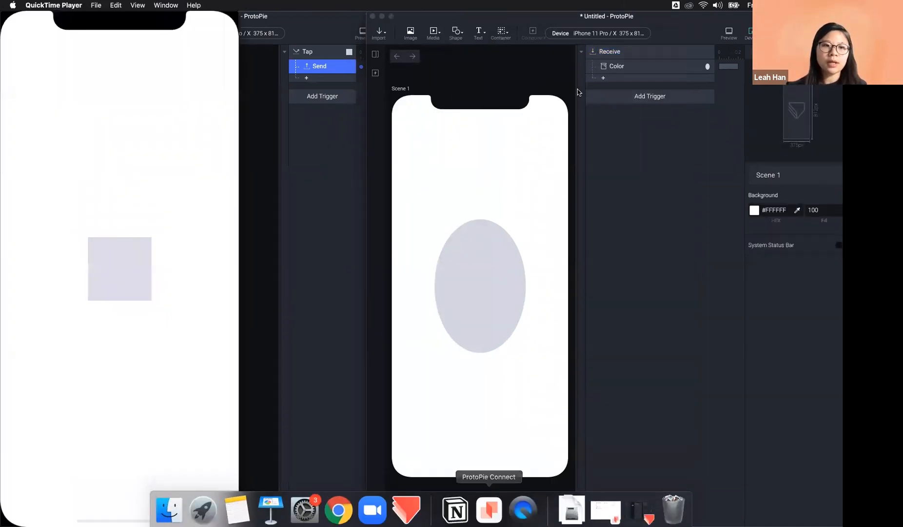
pyautogui.click(729, 33)
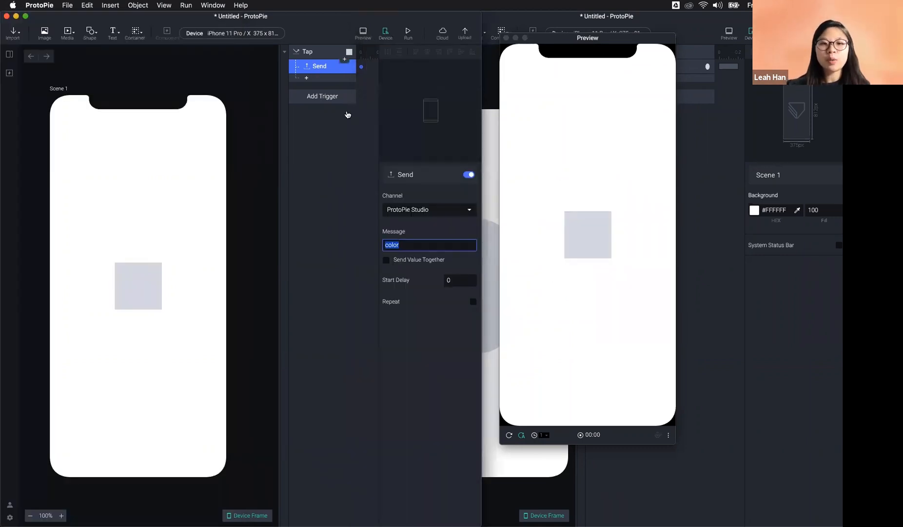
pyautogui.click(417, 210)
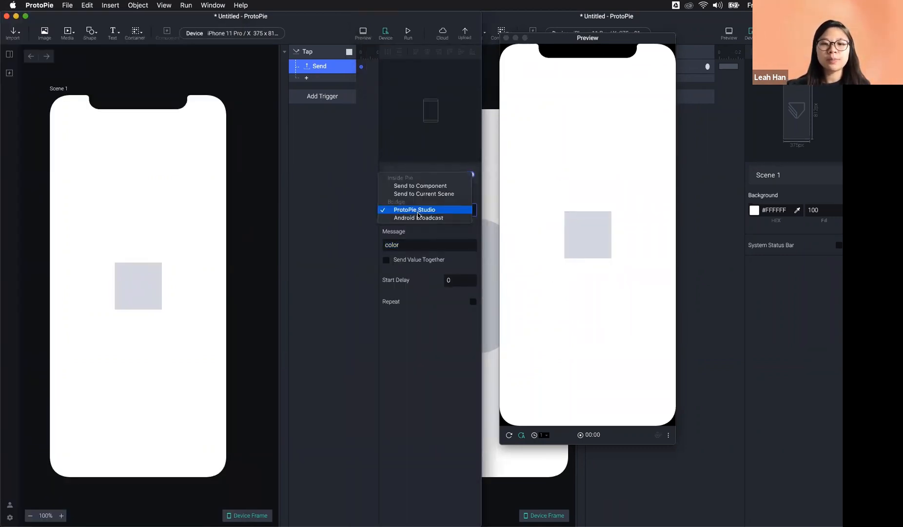
pyautogui.click(418, 211)
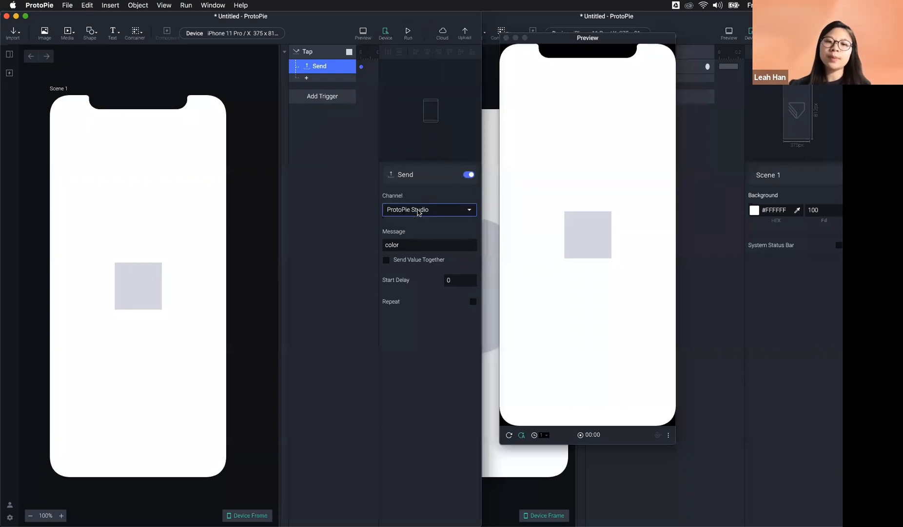
pyautogui.doubleClick(412, 245)
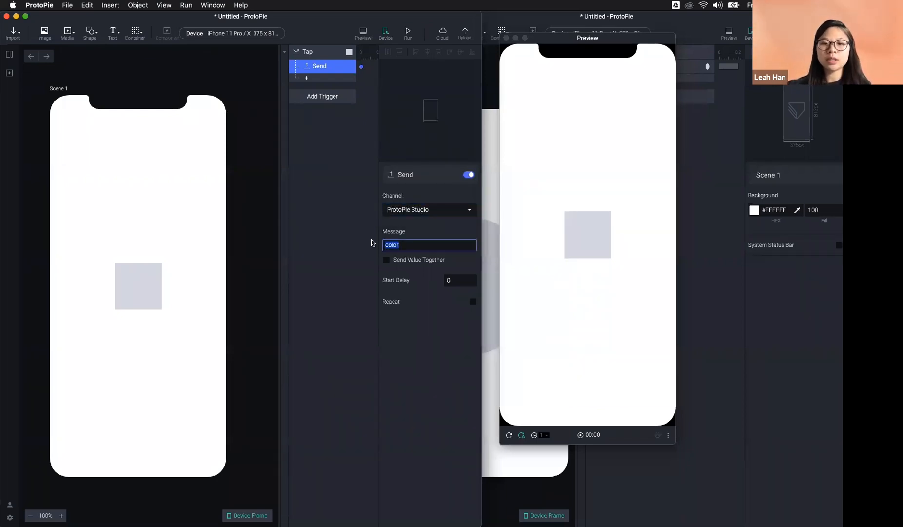
pyautogui.click(406, 245)
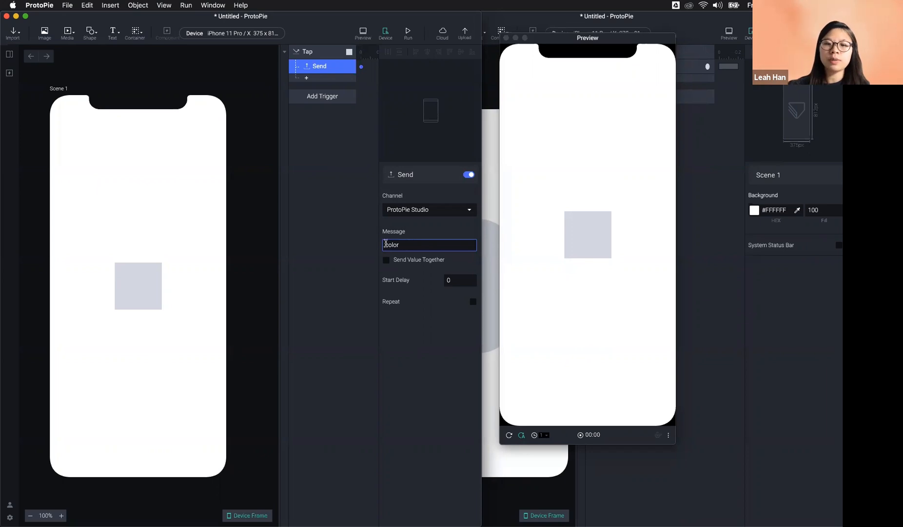
pyautogui.moveTo(386, 242); pyautogui.dragTo(398, 244)
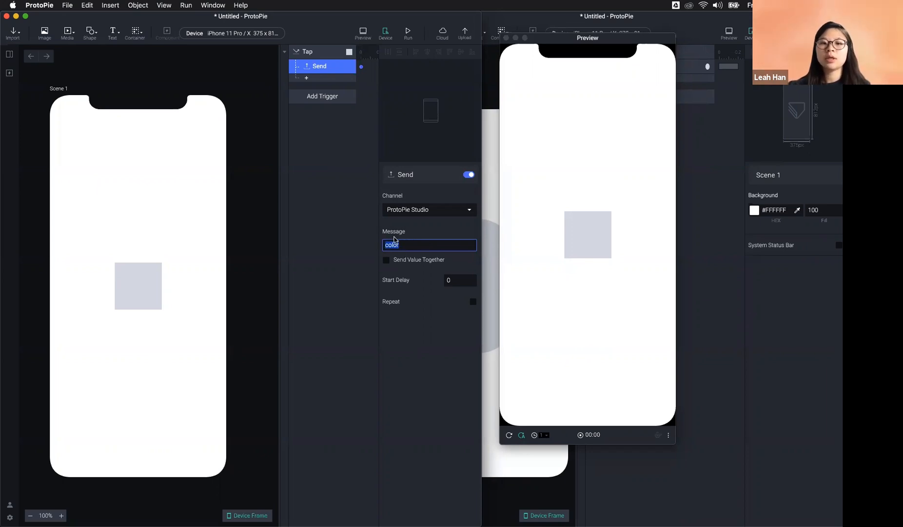
pyautogui.click(358, 193)
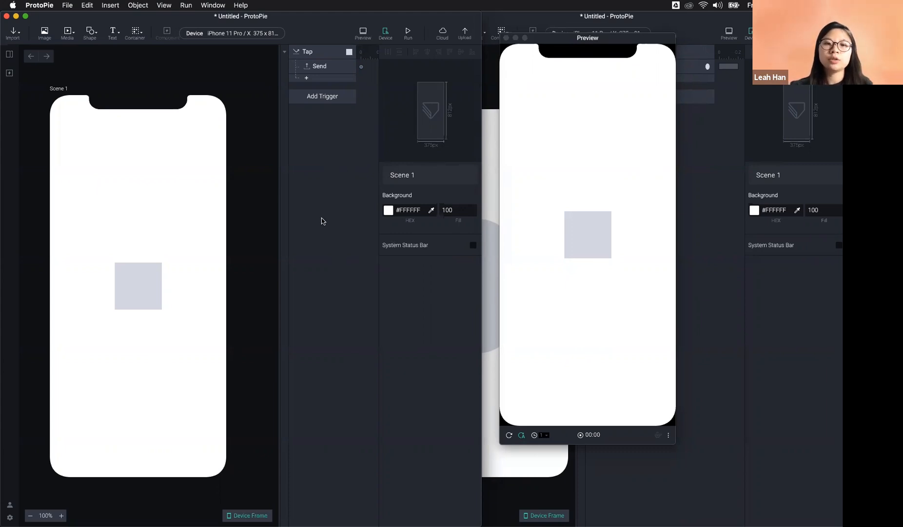
pyautogui.moveTo(409, 525)
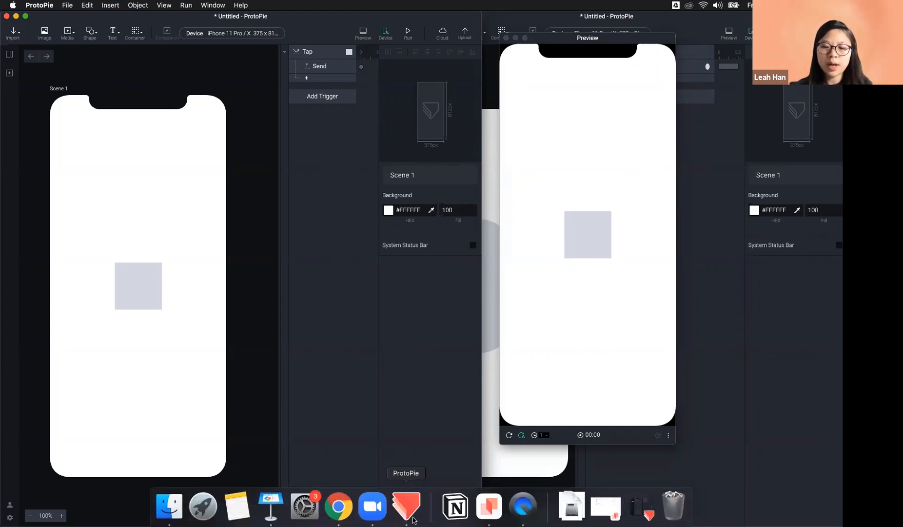
# Step: Open ProtoPie Connect and move its window aside next to the prototype editor
pyautogui.click(488, 516)
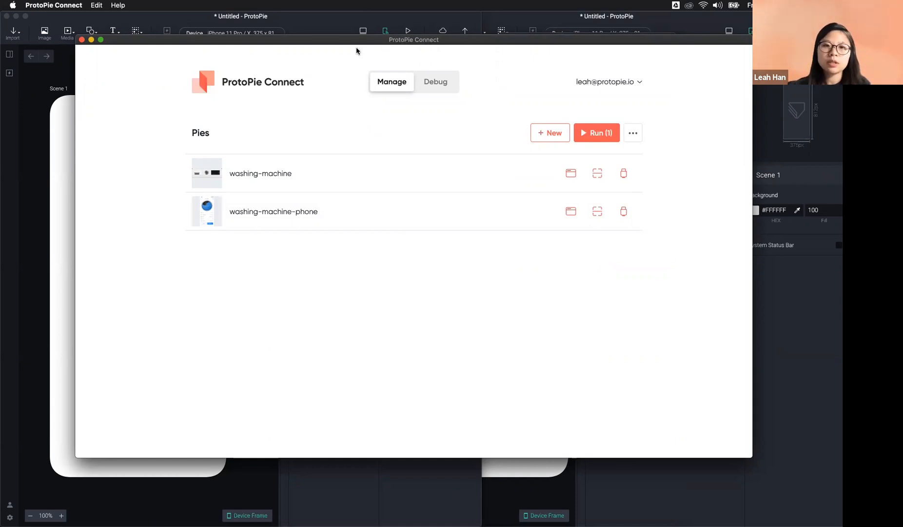
pyautogui.moveTo(361, 40); pyautogui.dragTo(389, 52)
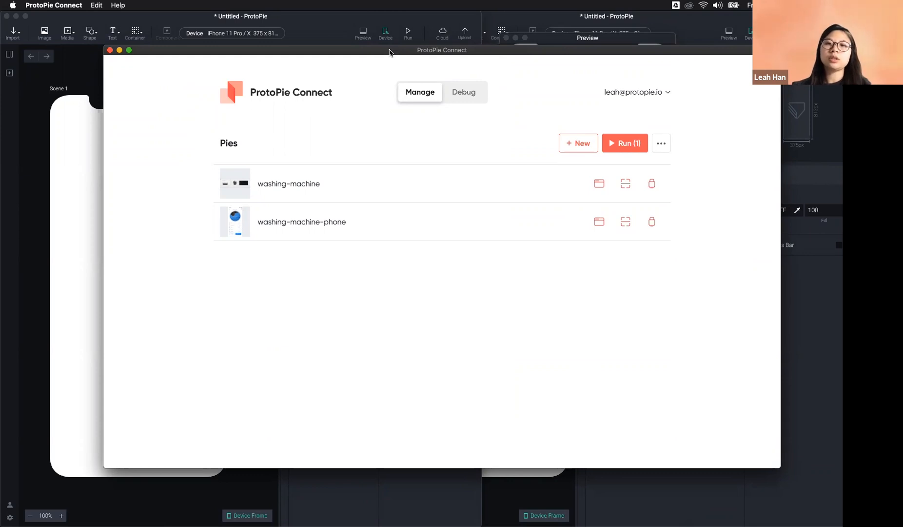
pyautogui.moveTo(378, 51); pyautogui.dragTo(359, 56)
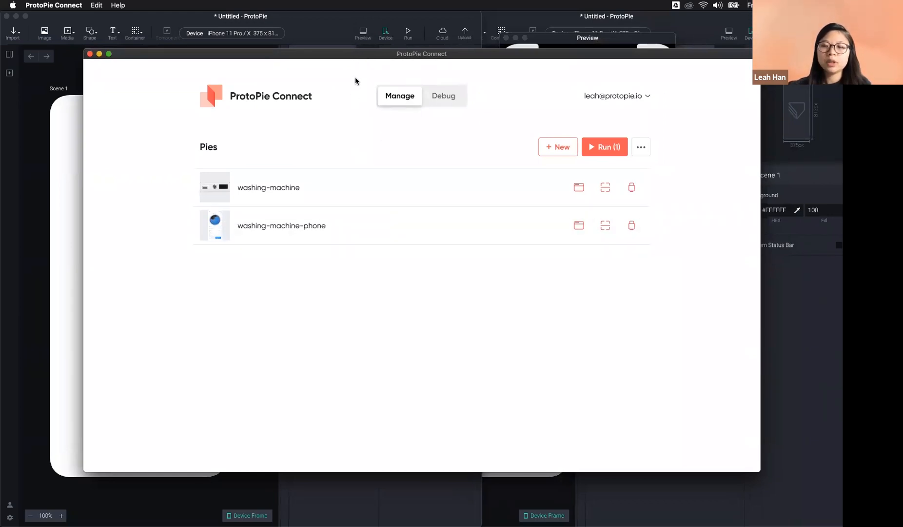
pyautogui.click(314, 34)
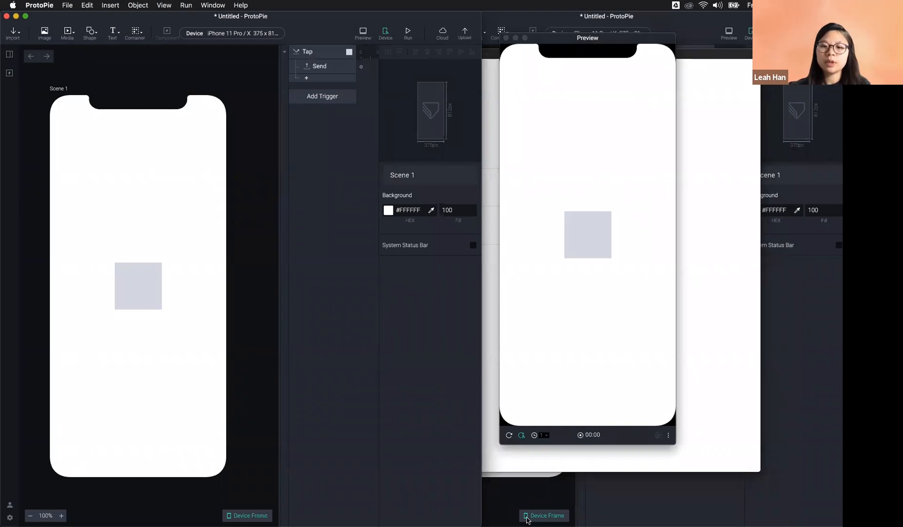
pyautogui.moveTo(527, 521)
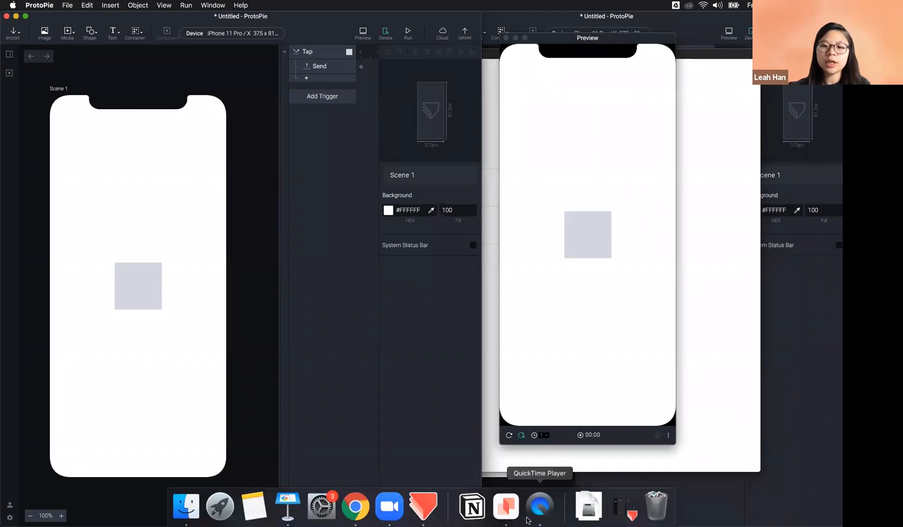
pyautogui.click(504, 508)
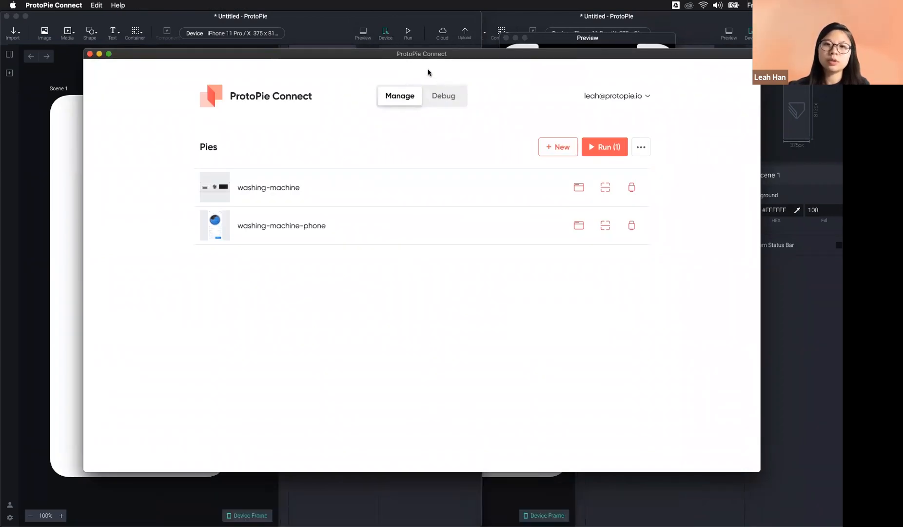
pyautogui.click(61, 197)
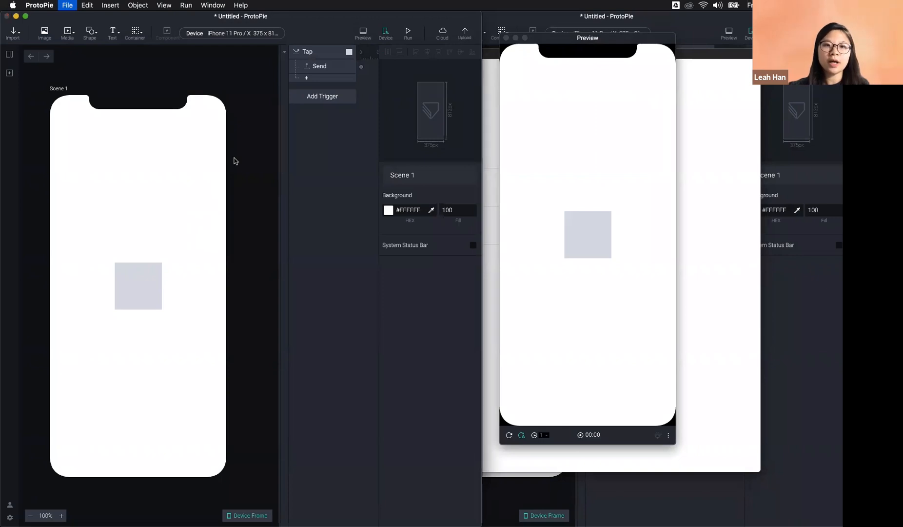
# Step: Save the first prototype to the Desktop as send.pie
pyautogui.press('super+s')
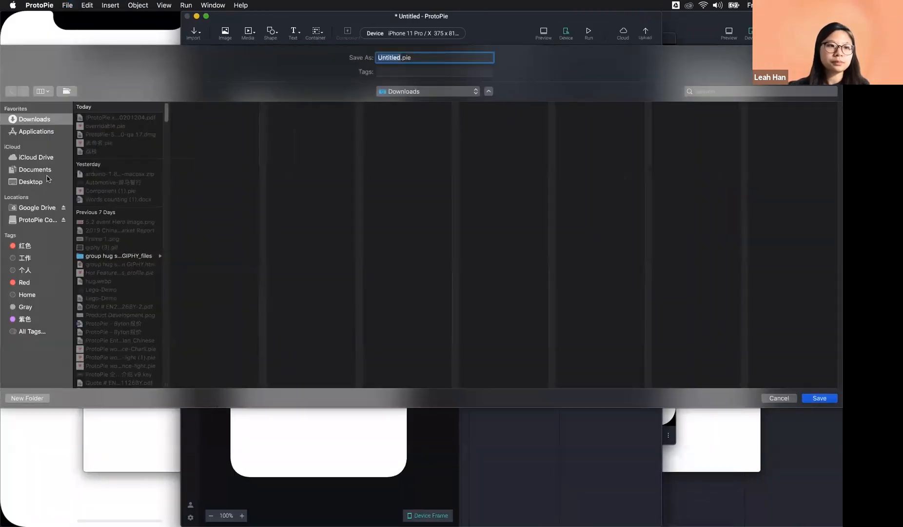
pyautogui.click(47, 180)
pyautogui.write('send')
pyautogui.press('Return')
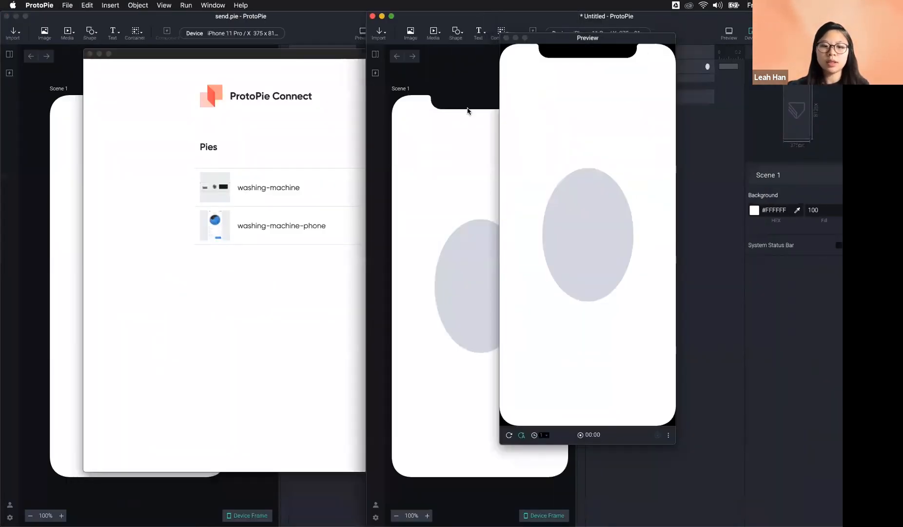
# Step: Save the second prototype to the Desktop as receive.pie
pyautogui.press('super+s')
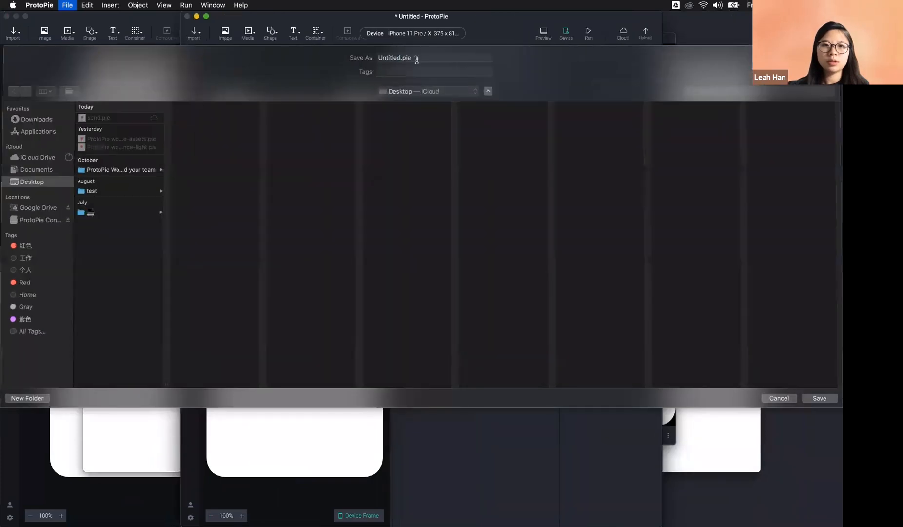
pyautogui.write('re')
pyautogui.press('Return')
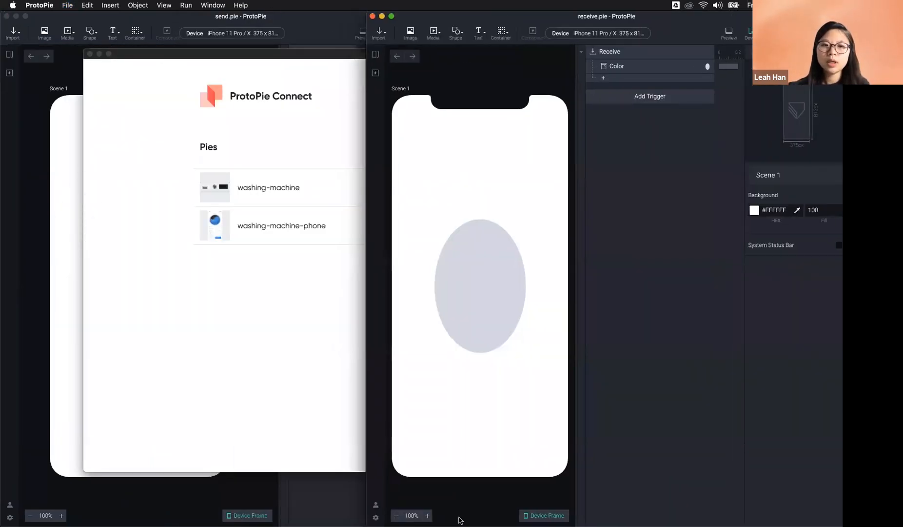
pyautogui.click(341, 419)
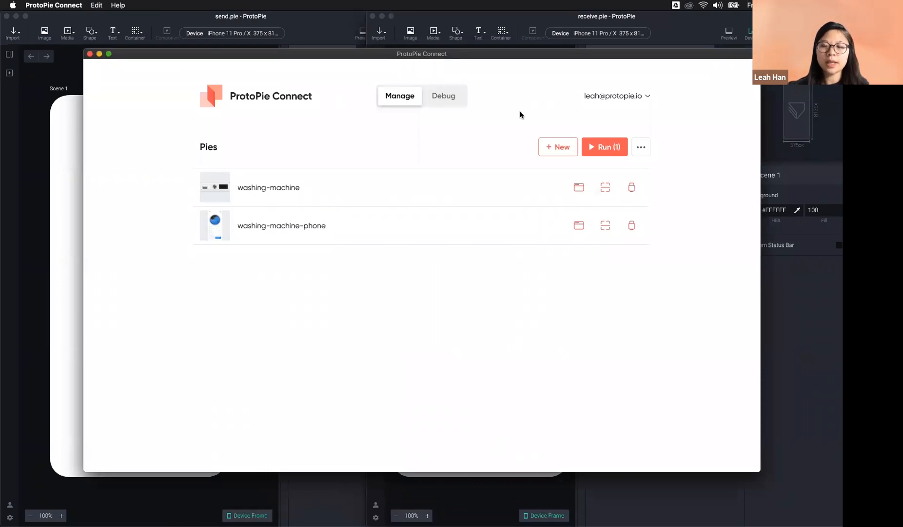
# Step: Add send.pie and receive.pie to Connect's Pies list and choose View All
pyautogui.click(551, 147)
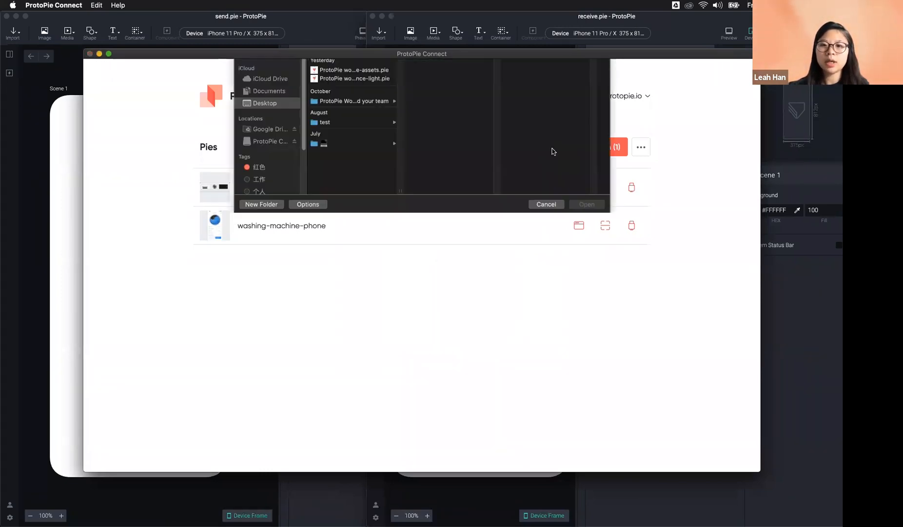
pyautogui.keyDown('shift'); pyautogui.click(331, 104); pyautogui.keyUp('shift')
pyautogui.click(597, 259)
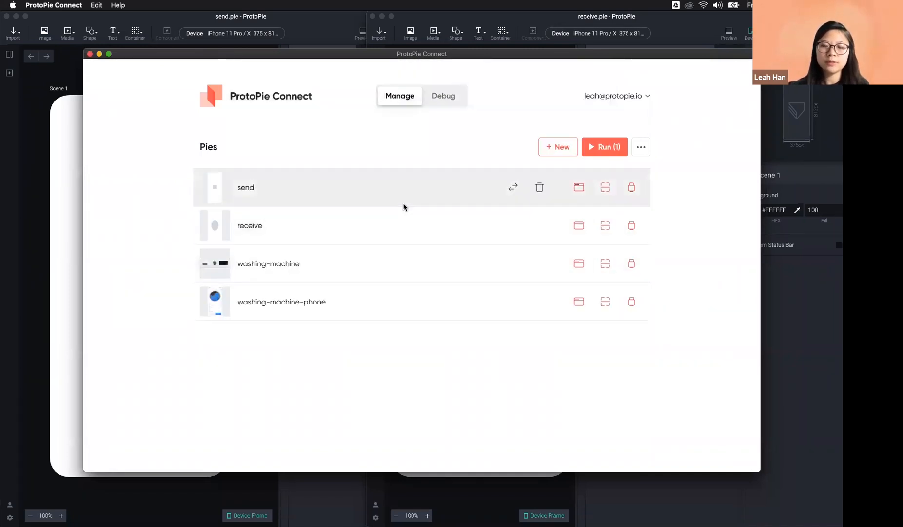
pyautogui.click(640, 147)
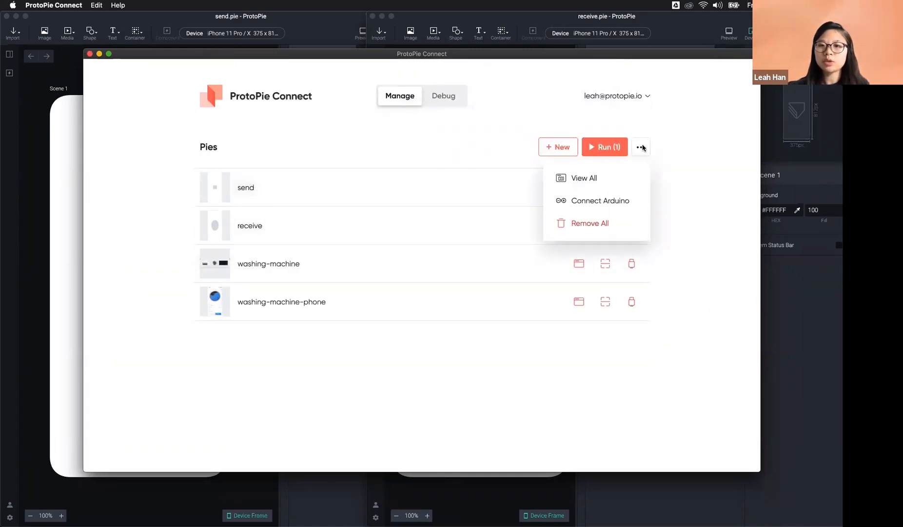
pyautogui.click(604, 180)
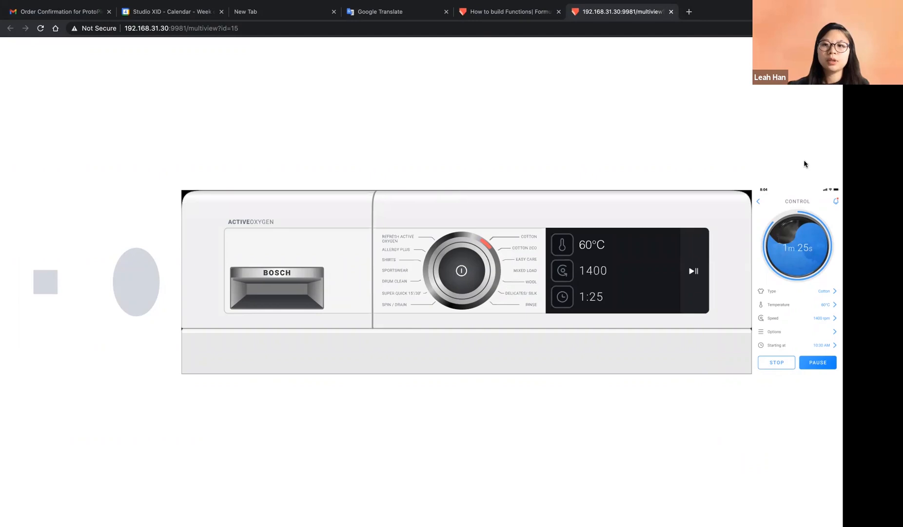
# Step: Tap the grey square to turn the ellipse red, then enter Edit Mode
pyautogui.click(45, 285)
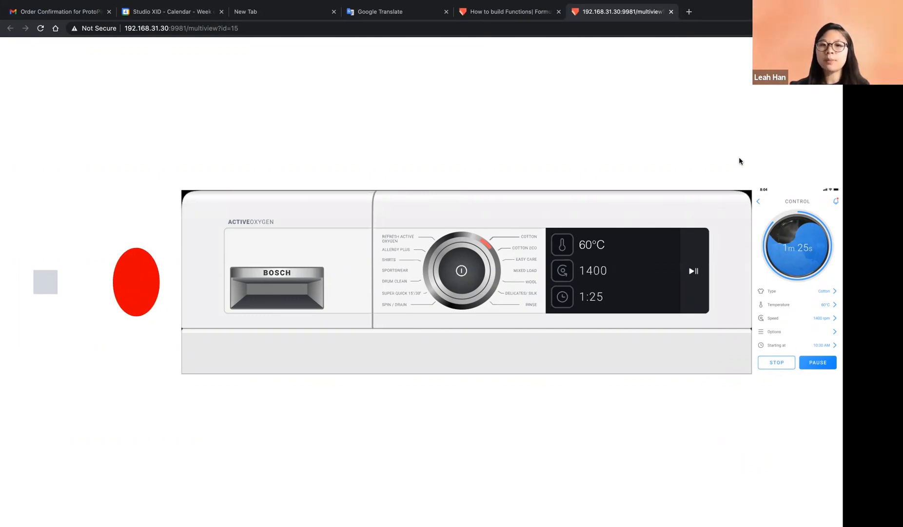
pyautogui.click(825, 58)
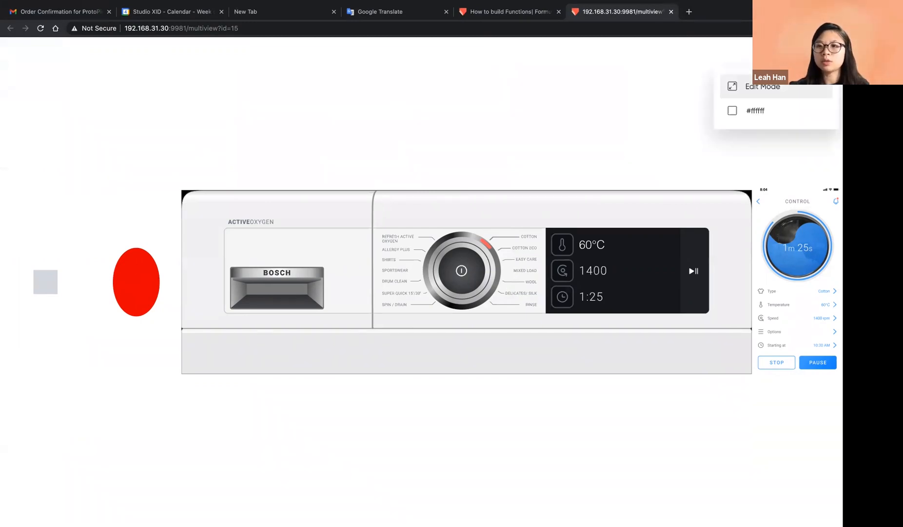
pyautogui.click(751, 88)
# Step: Park the ellipse and square panels left, washer on top, enlarged phone panel below it
pyautogui.moveTo(129, 304); pyautogui.dragTo(134, 193)
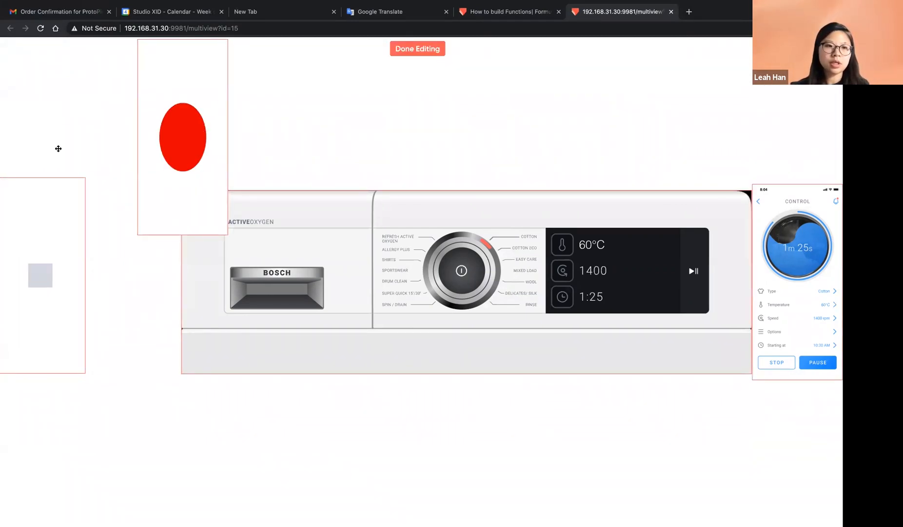
pyautogui.moveTo(218, 136); pyautogui.dragTo(105, 146)
pyautogui.moveTo(75, 174); pyautogui.dragTo(14, 349)
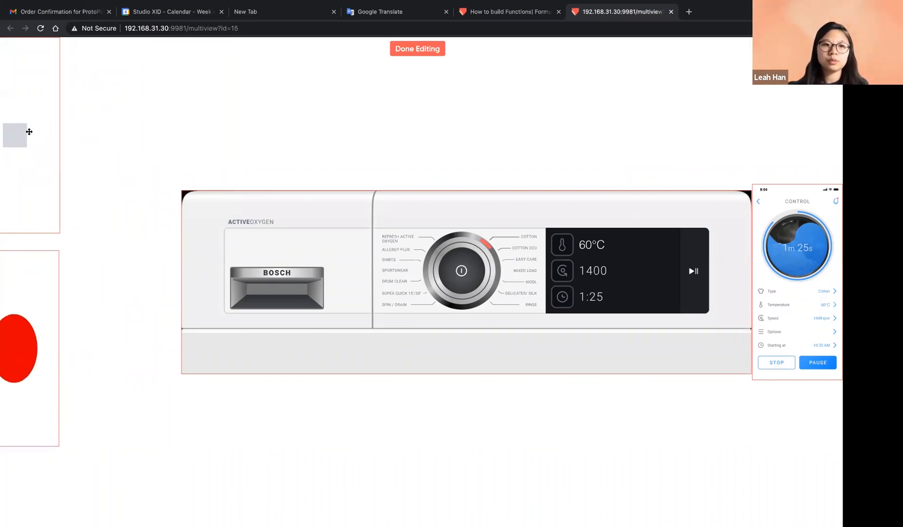
pyautogui.moveTo(29, 131); pyautogui.dragTo(3, 164)
pyautogui.moveTo(524, 342); pyautogui.dragTo(530, 220)
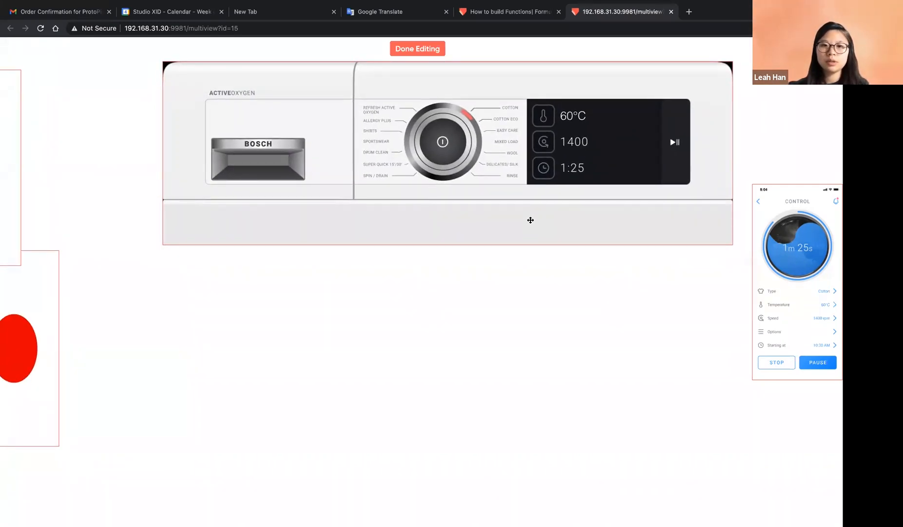
pyautogui.moveTo(800, 304); pyautogui.dragTo(422, 375)
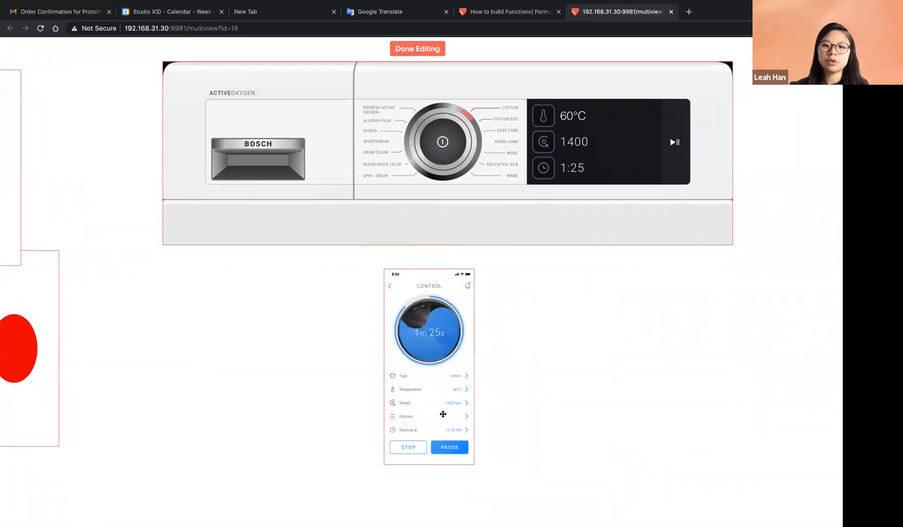
pyautogui.moveTo(433, 347); pyautogui.dragTo(433, 342)
pyautogui.moveTo(467, 439); pyautogui.dragTo(545, 520)
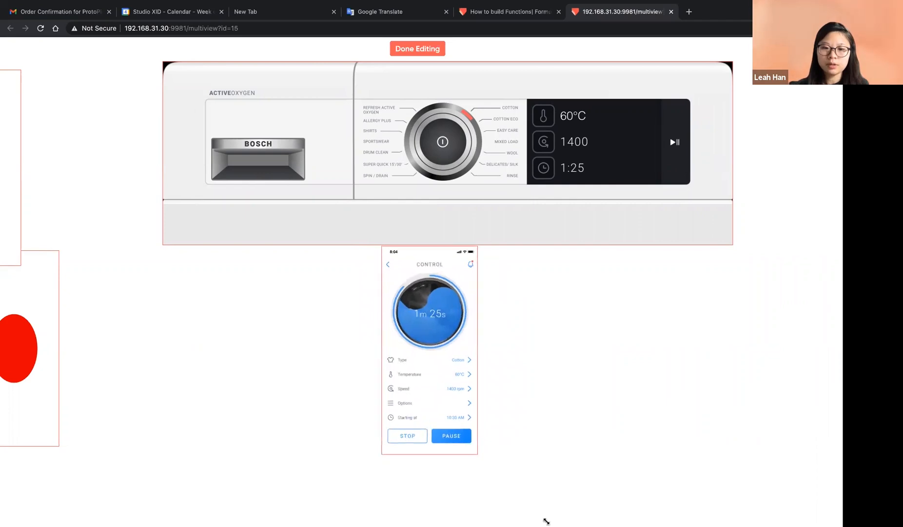
pyautogui.moveTo(471, 404); pyautogui.dragTo(450, 403)
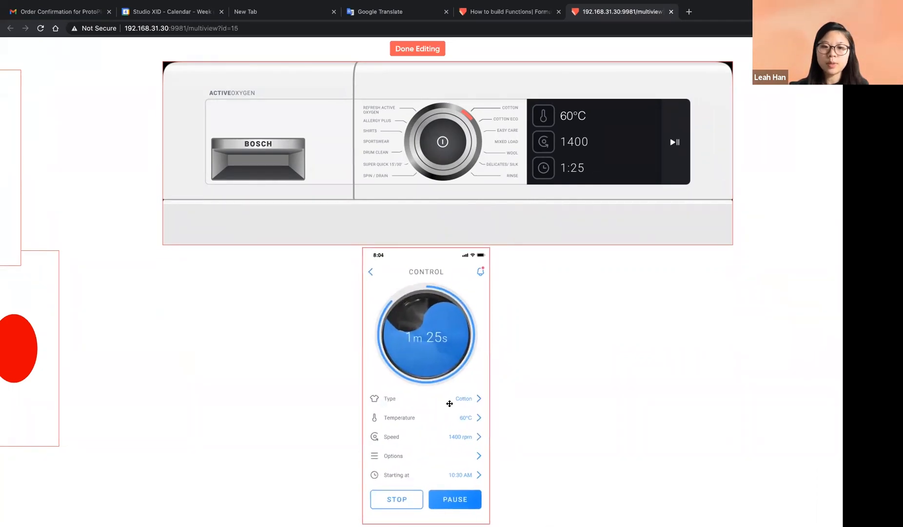
pyautogui.click(428, 54)
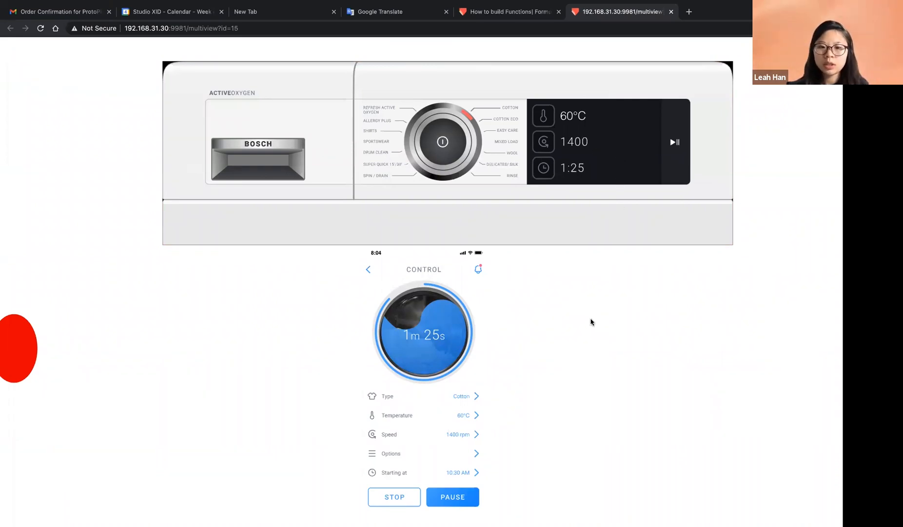
# Step: Open the phone's Temperature screen and swipe to set the washer to 63°C
pyautogui.click(468, 418)
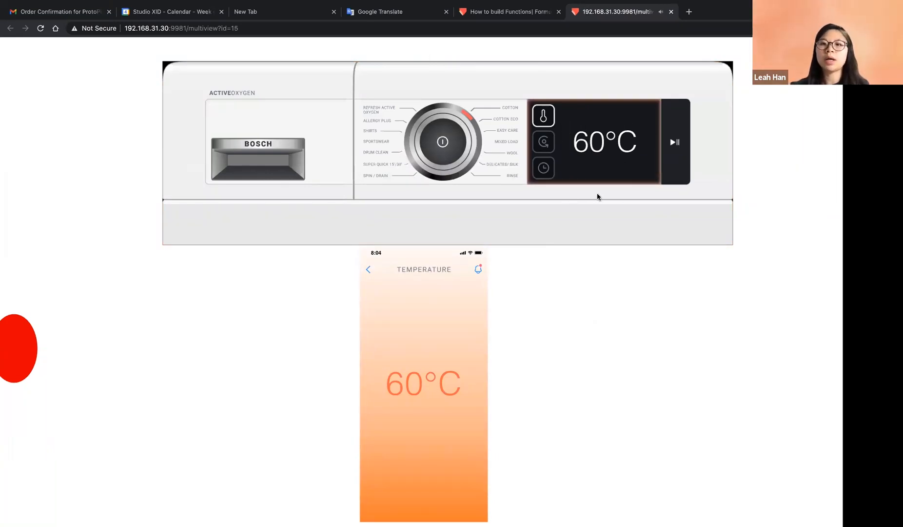
pyautogui.moveTo(412, 403); pyautogui.dragTo(430, 387)
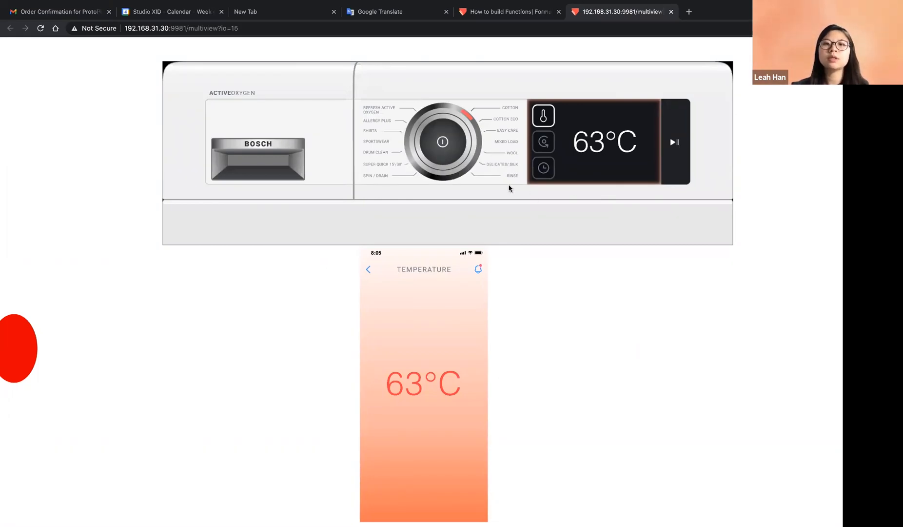
pyautogui.hotkey('ctrl', 'Left')
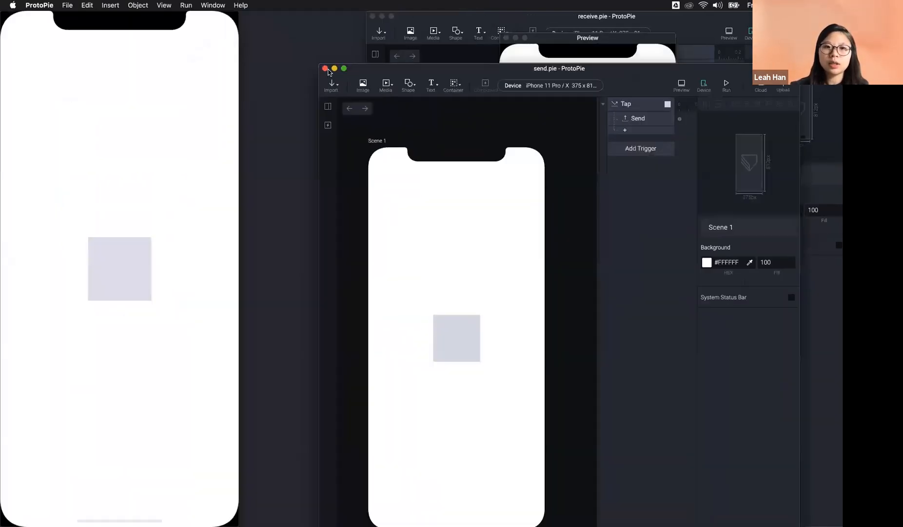
# Step: Close the send and receive editors and both previews, then restore the minimized IoT home workshop file
pyautogui.click(330, 69)
pyautogui.click(372, 16)
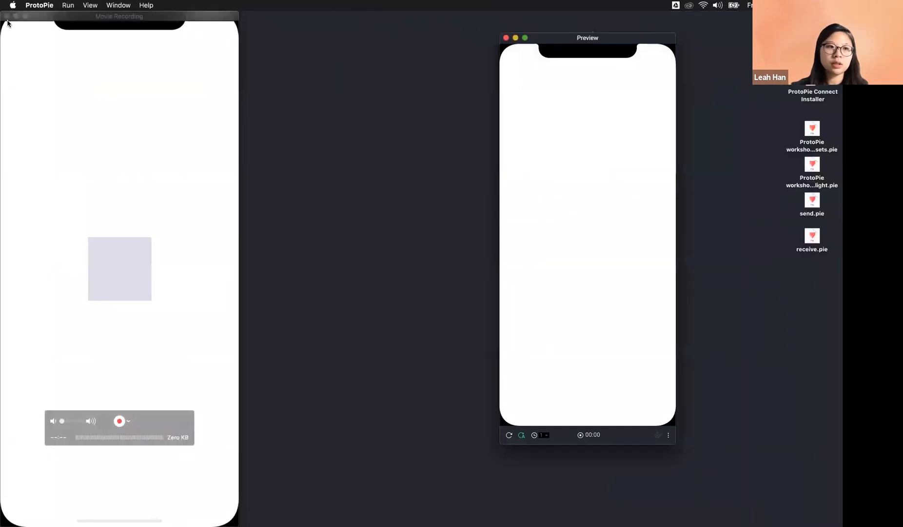
pyautogui.click(9, 17)
pyautogui.click(506, 38)
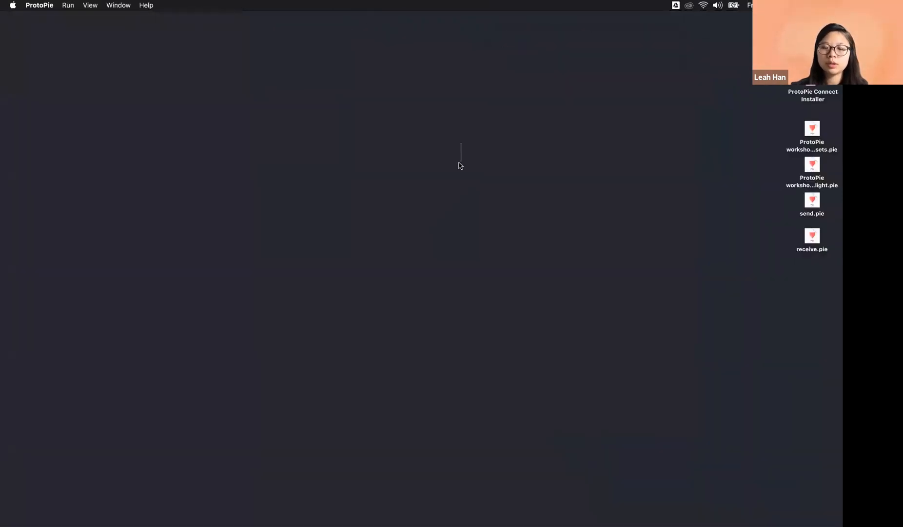
pyautogui.moveTo(474, 518)
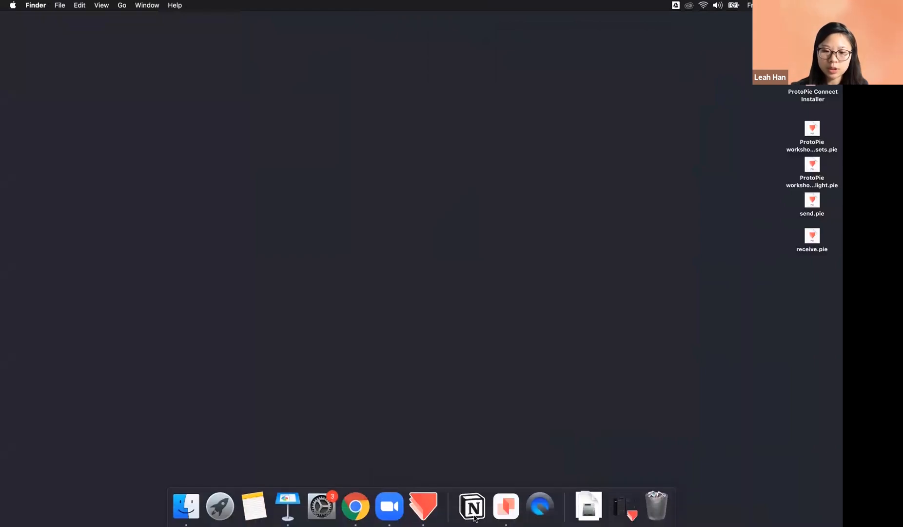
pyautogui.click(422, 507)
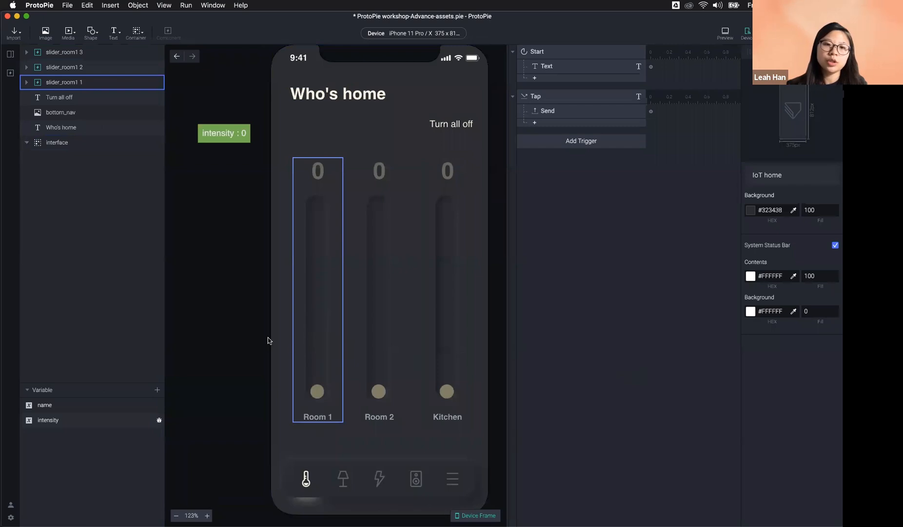
# Step: Add a new Start trigger to the IoT home scene and open its response list
pyautogui.doubleClick(318, 393)
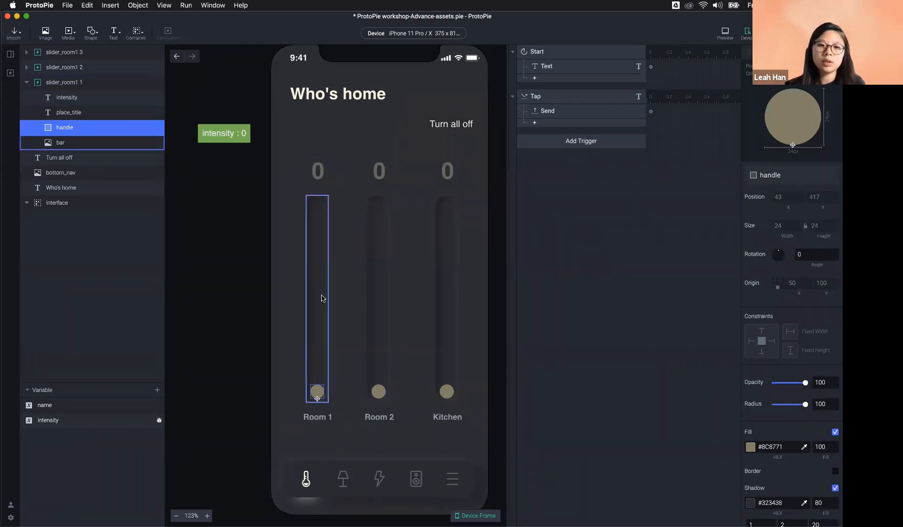
pyautogui.click(320, 192)
pyautogui.click(500, 315)
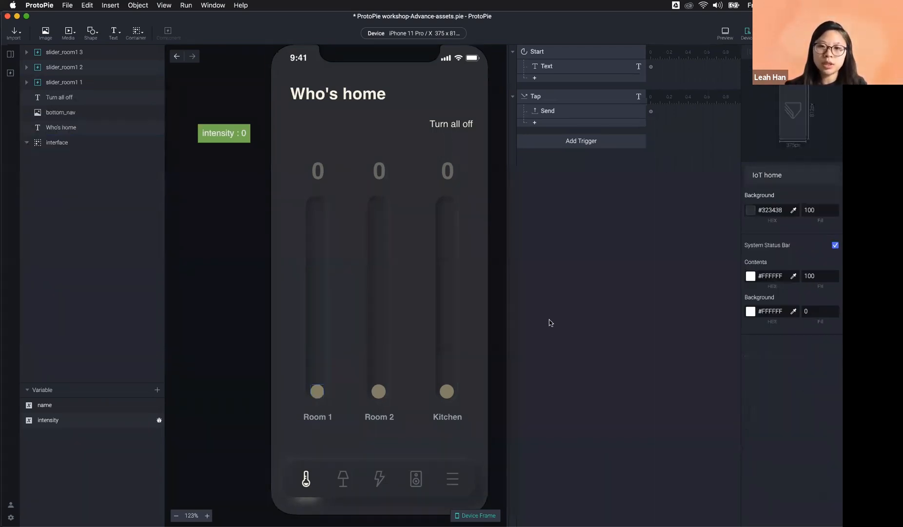
pyautogui.click(549, 143)
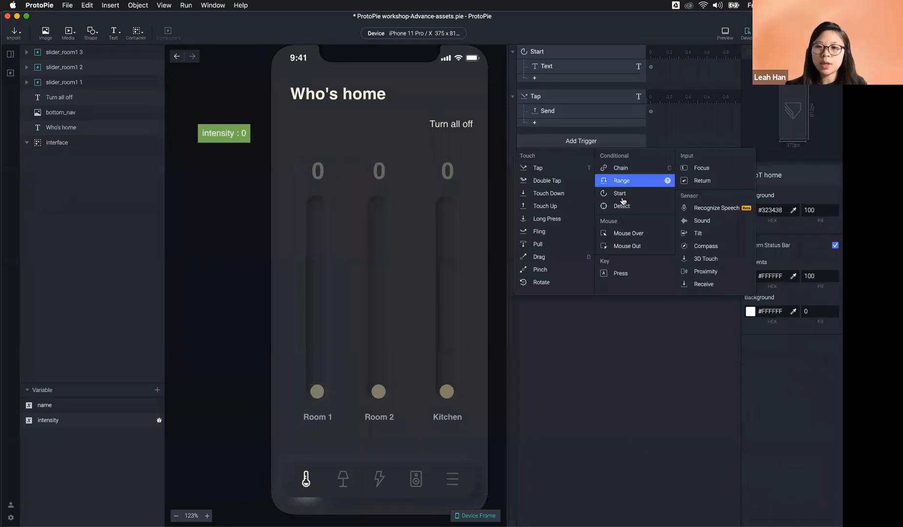
pyautogui.click(621, 194)
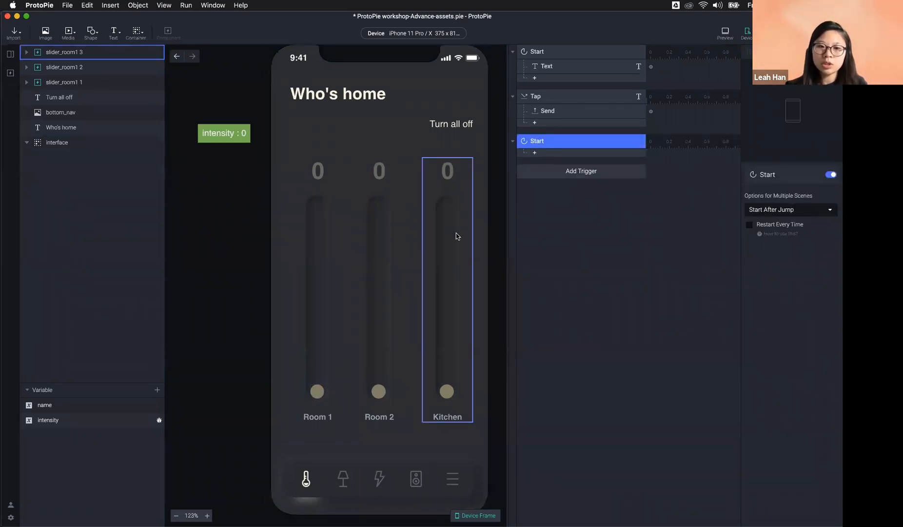
pyautogui.click(317, 392)
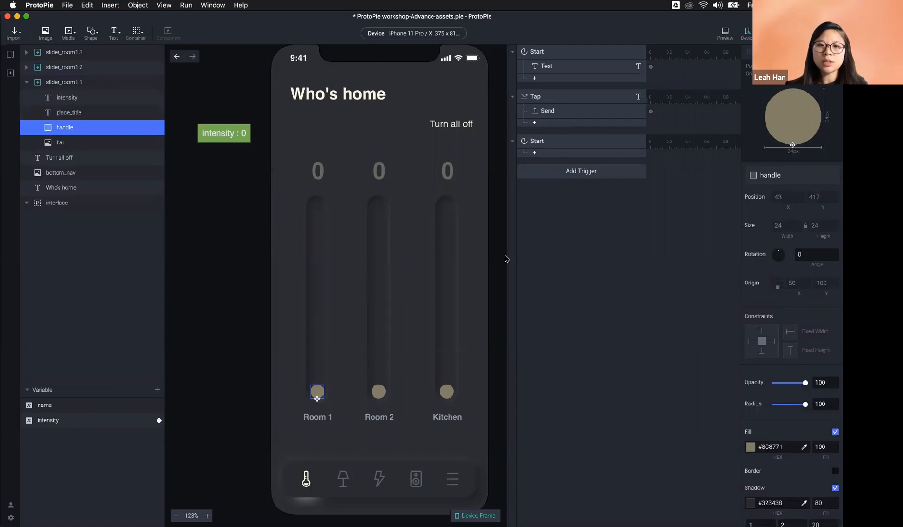
pyautogui.click(535, 152)
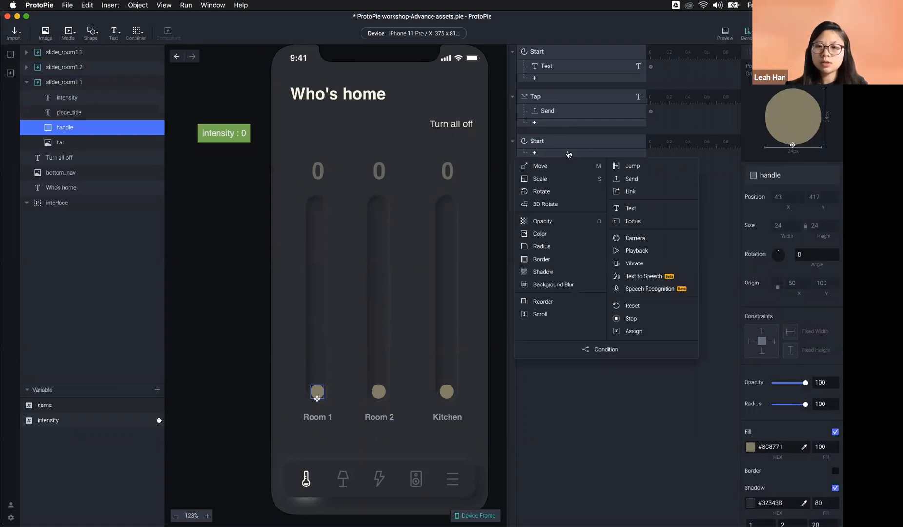
# Step: Add a Send response to component slider_room1 1 with message turn_on_room1 and Send Value Together ticked
pyautogui.click(635, 179)
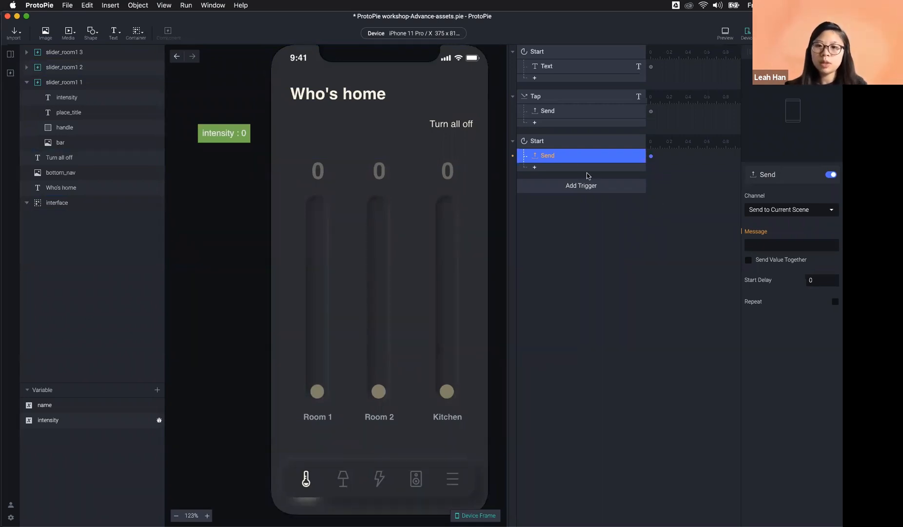
pyautogui.click(805, 209)
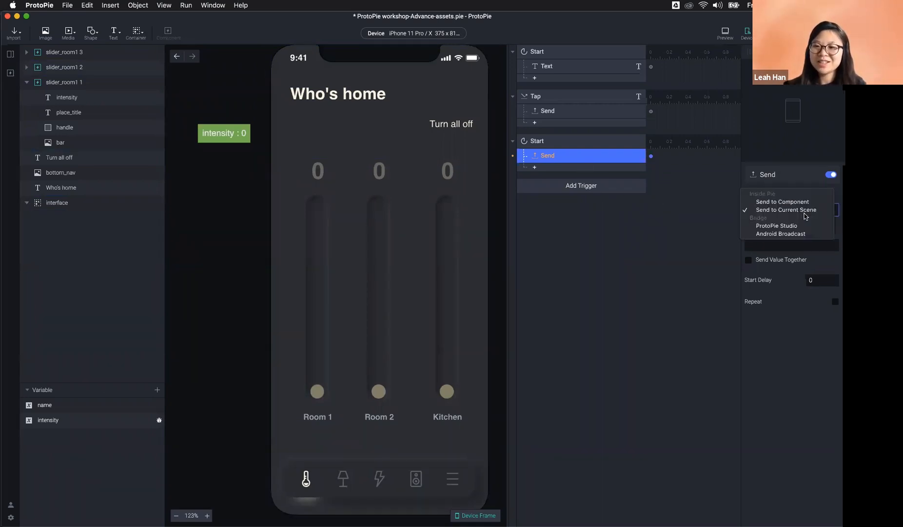
pyautogui.click(807, 202)
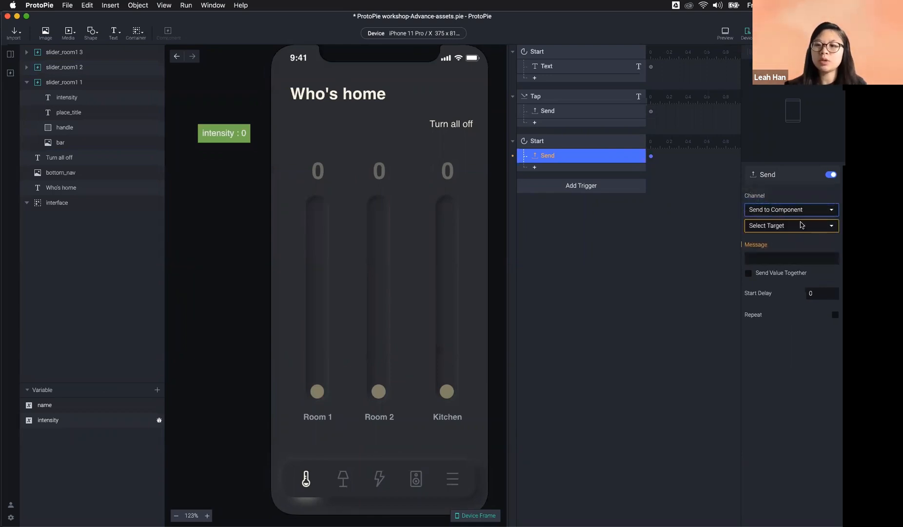
pyautogui.click(802, 227)
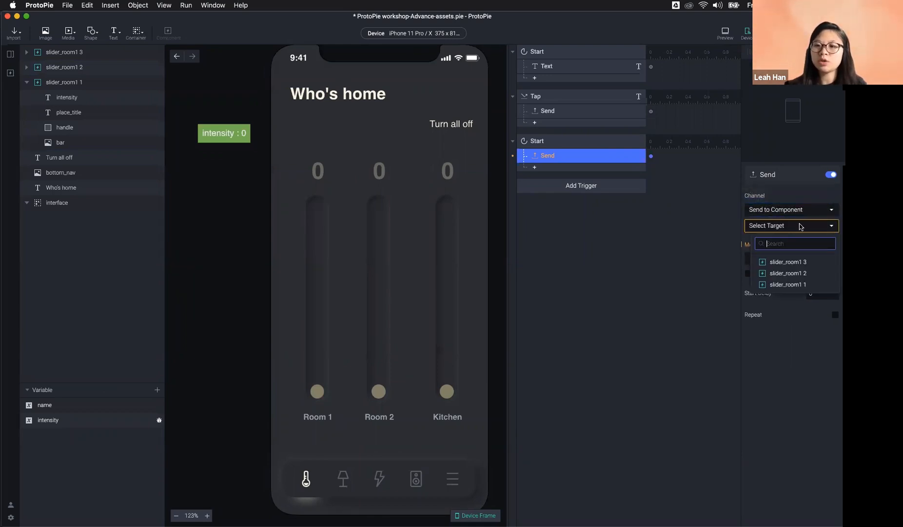
pyautogui.click(805, 284)
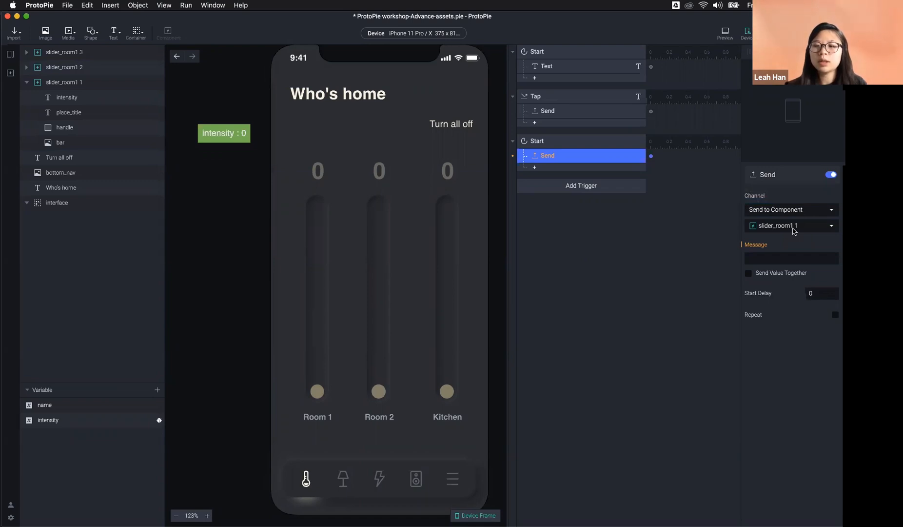
pyautogui.click(778, 254)
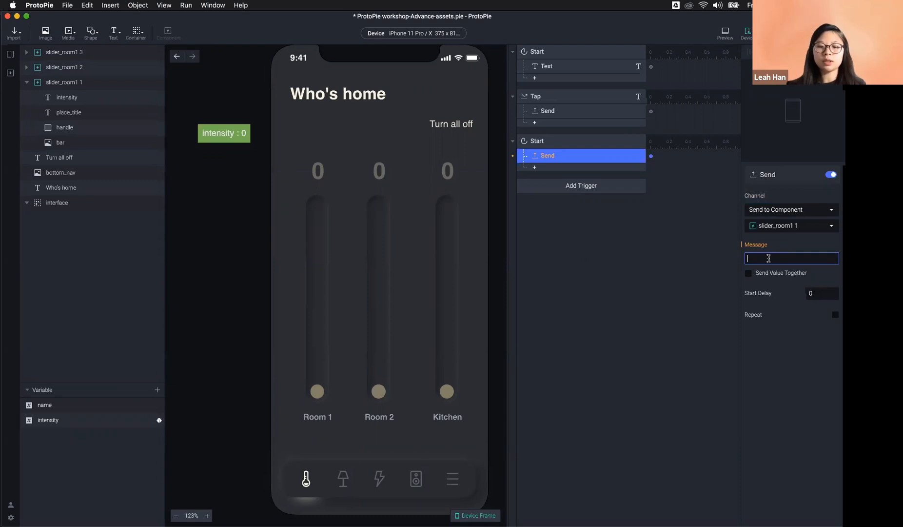
pyautogui.write('turn_on')
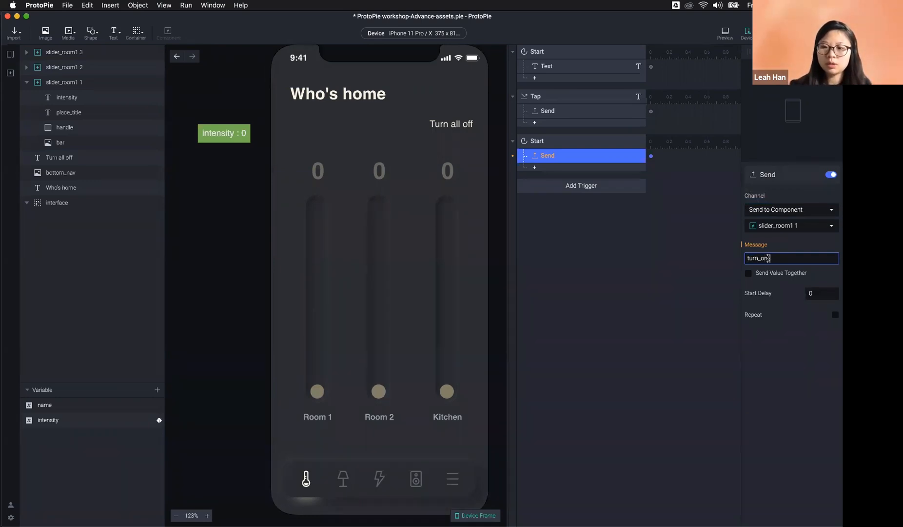
pyautogui.write('_room1')
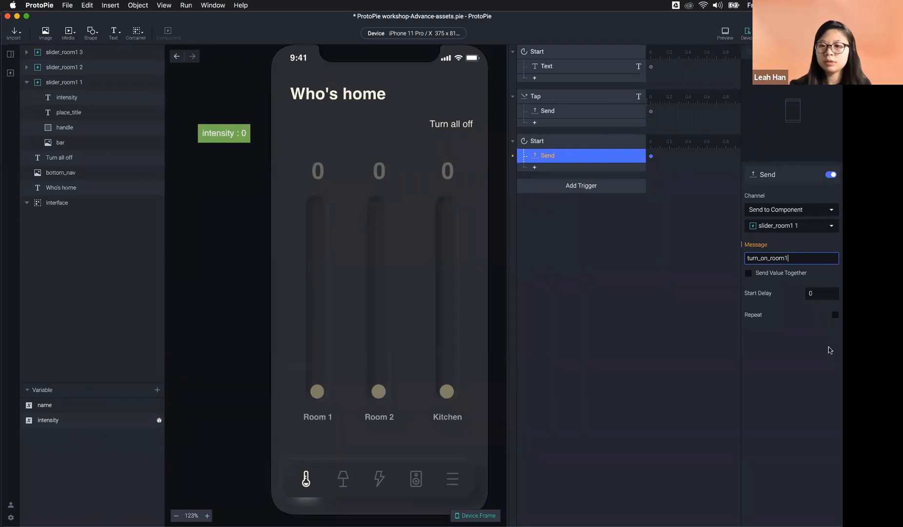
pyautogui.press('Return')
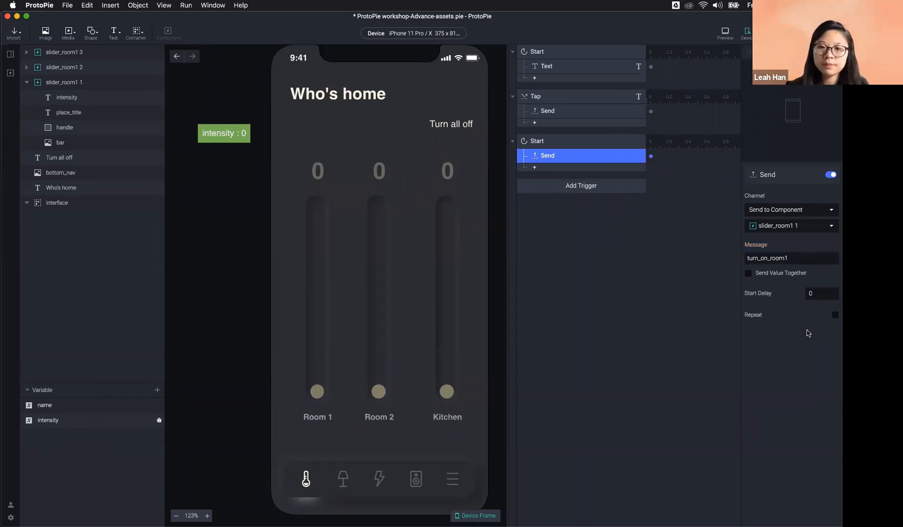
pyautogui.click(778, 276)
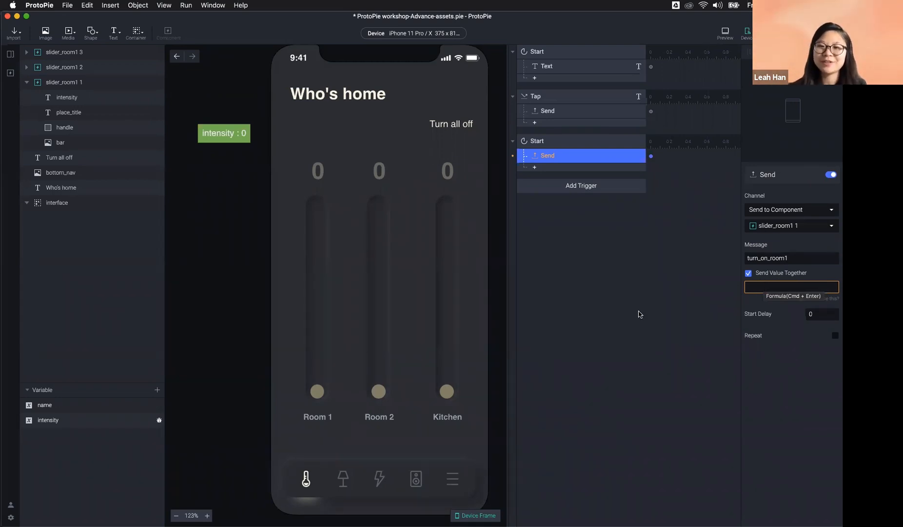
# Step: Enter 344/2 as the value sent with turn_on_room1, so it resolves to 172
pyautogui.click(766, 288)
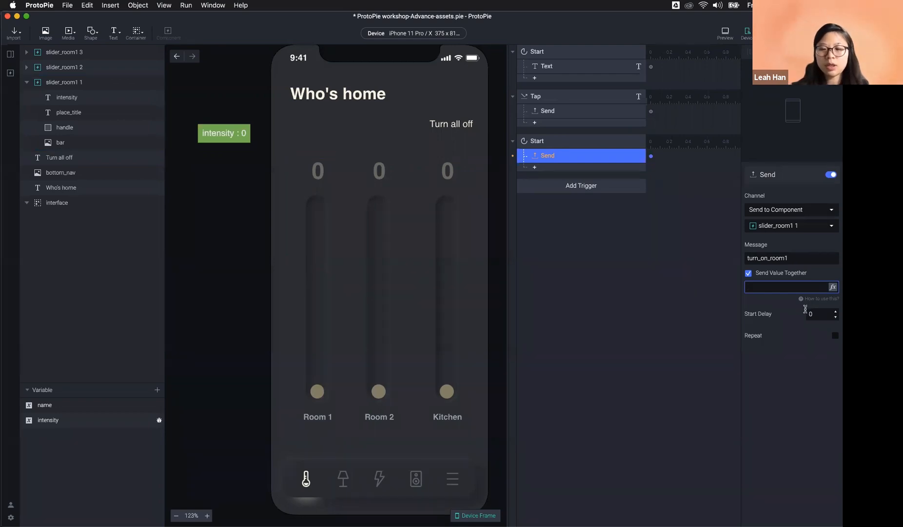
pyautogui.write('344/2')
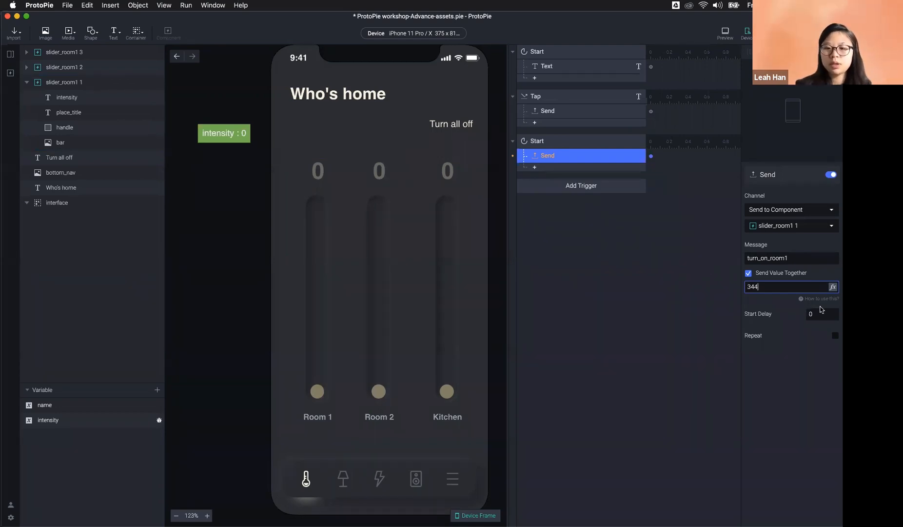
pyautogui.press('Return')
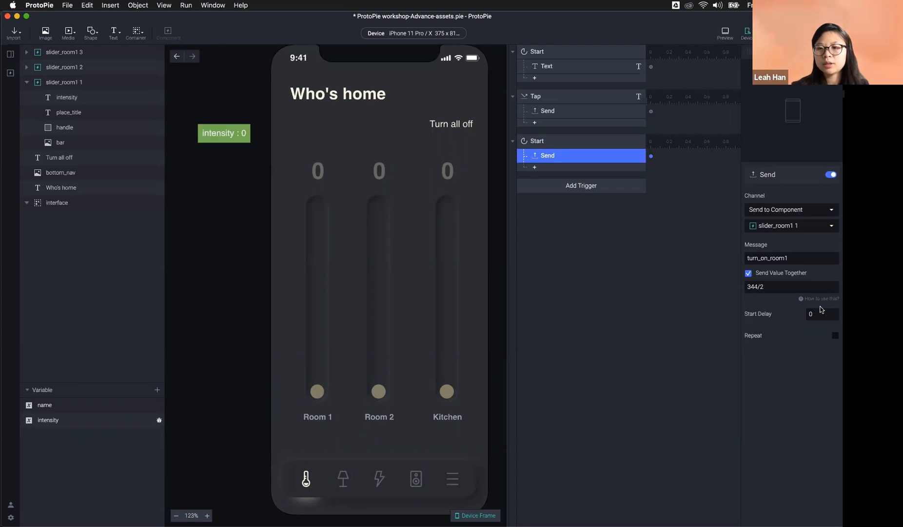
pyautogui.click(800, 287)
pyautogui.press('BackSpace')
pyautogui.press('BackSpace')
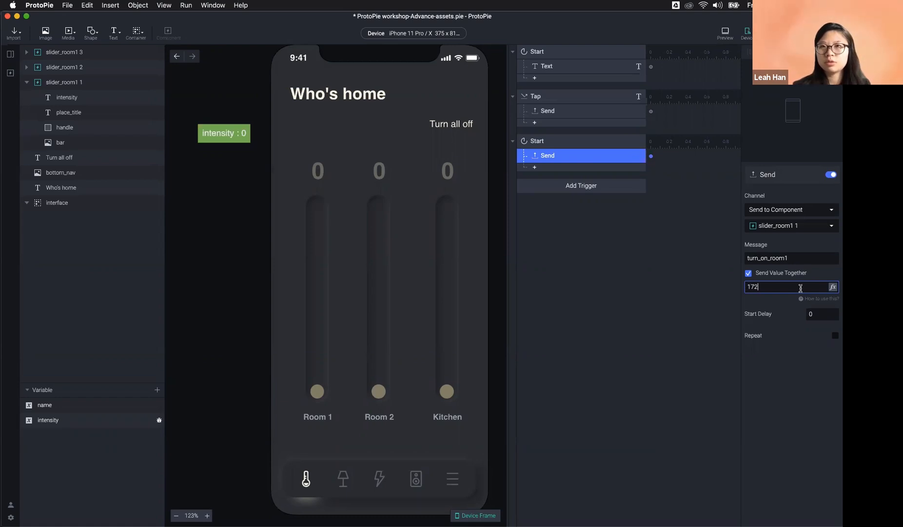
pyautogui.press('Return')
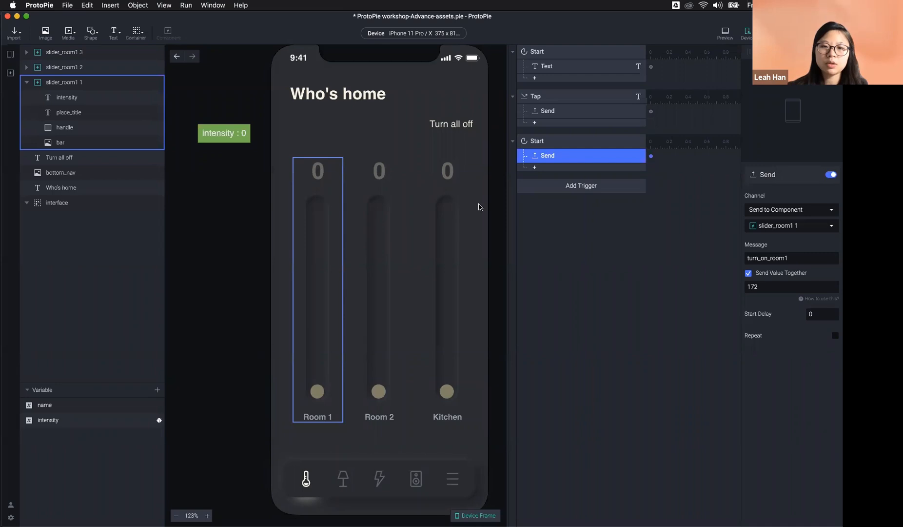
pyautogui.click(758, 288)
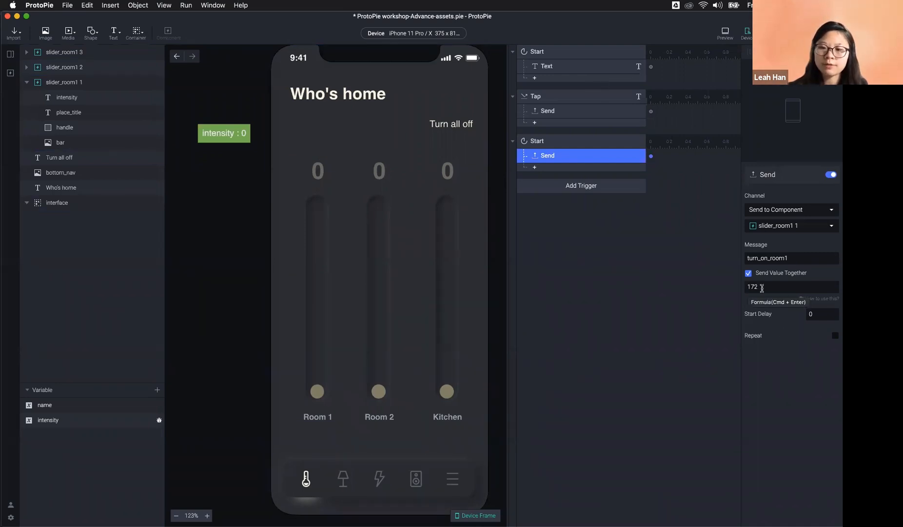
pyautogui.click(763, 288)
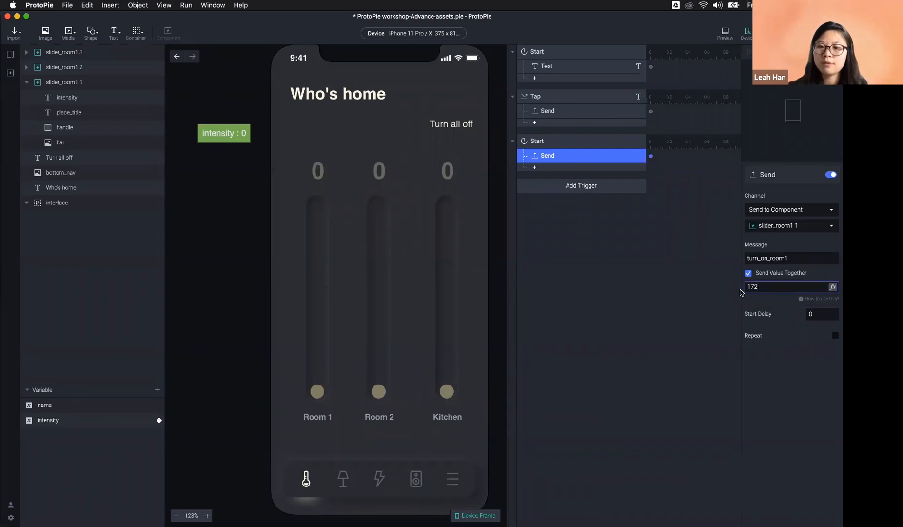
pyautogui.doubleClick(743, 286)
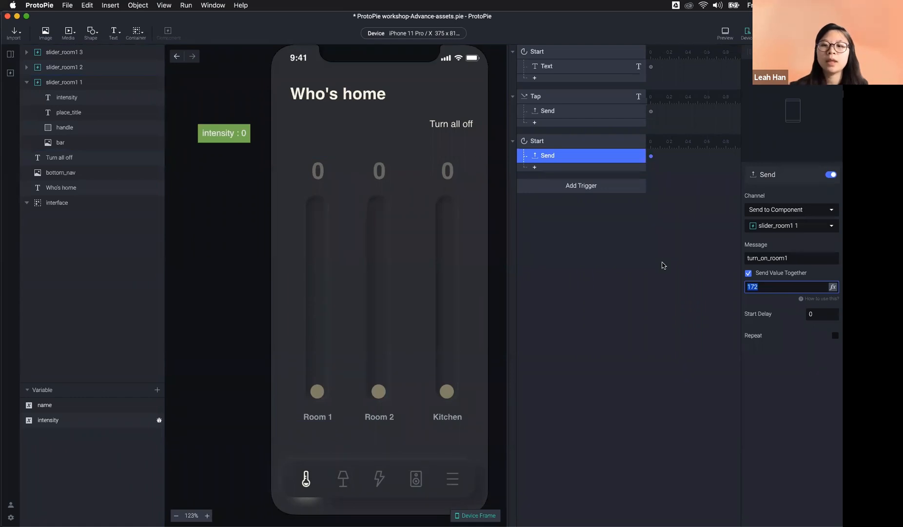
# Step: Open slider_room1 and add a Receive trigger whose channel is Receive from Parent
pyautogui.click(11, 73)
pyautogui.doubleClick(49, 100)
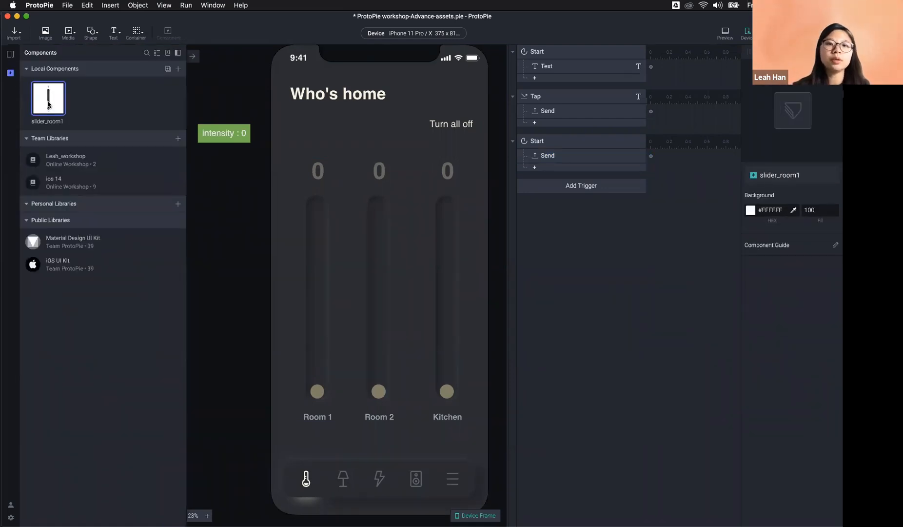
pyautogui.click(585, 231)
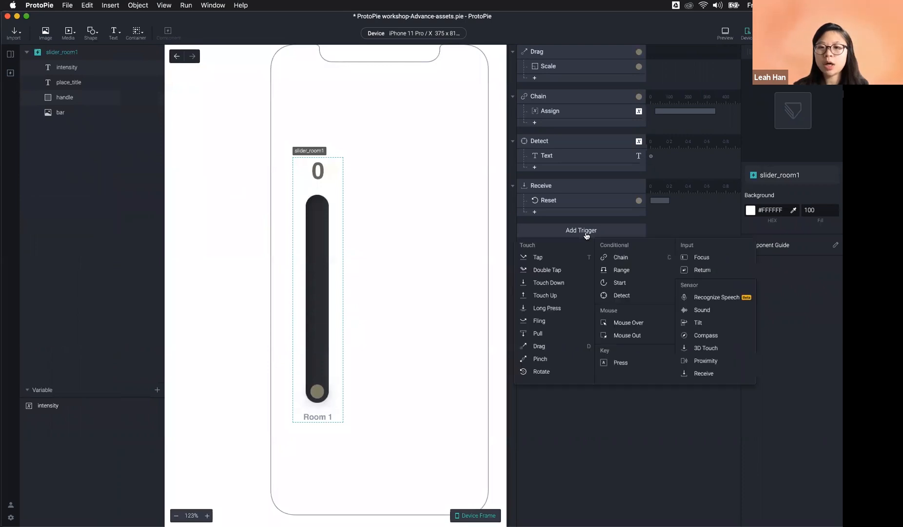
pyautogui.click(716, 372)
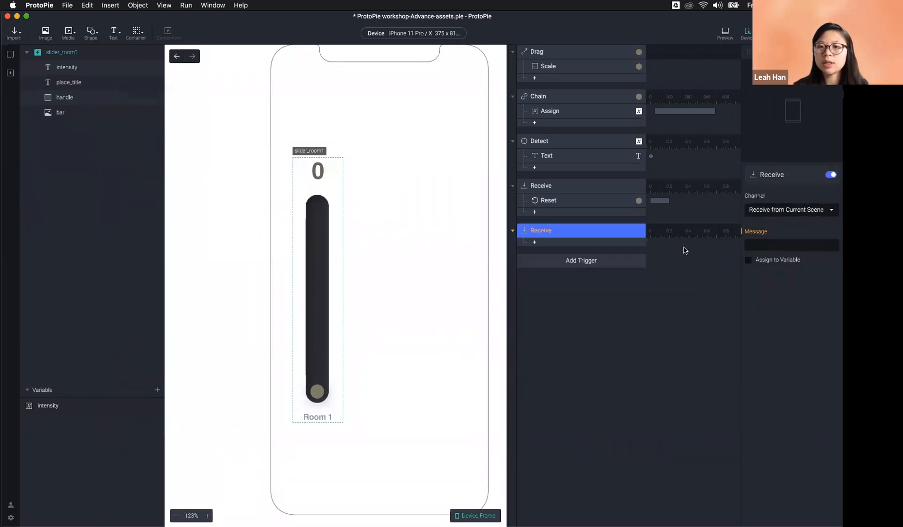
pyautogui.click(780, 210)
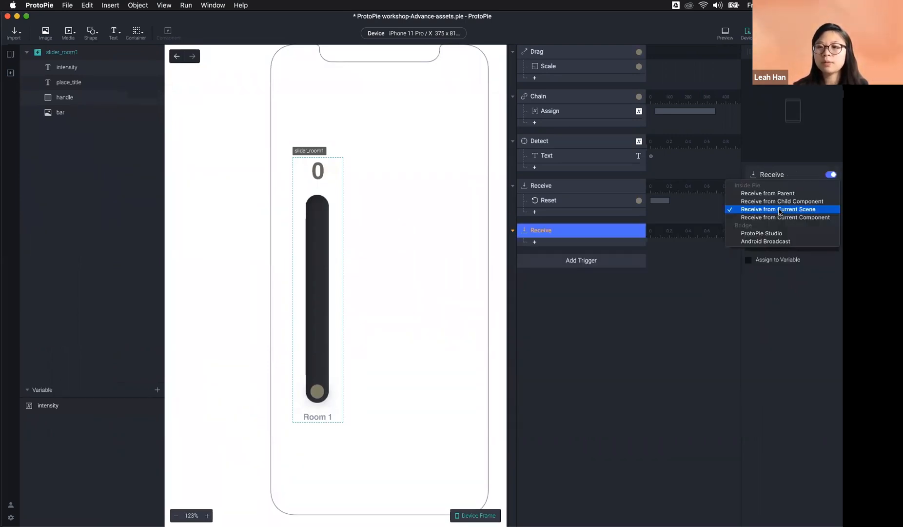
pyautogui.click(785, 195)
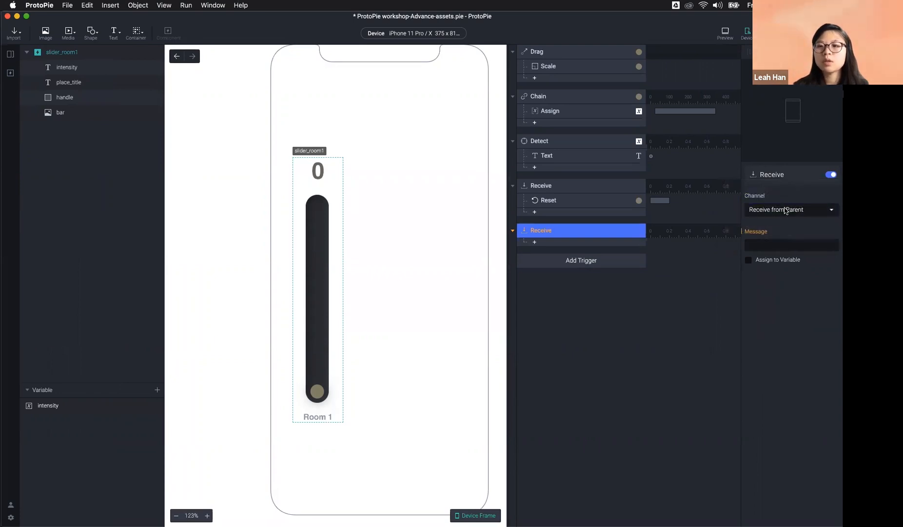
pyautogui.click(786, 211)
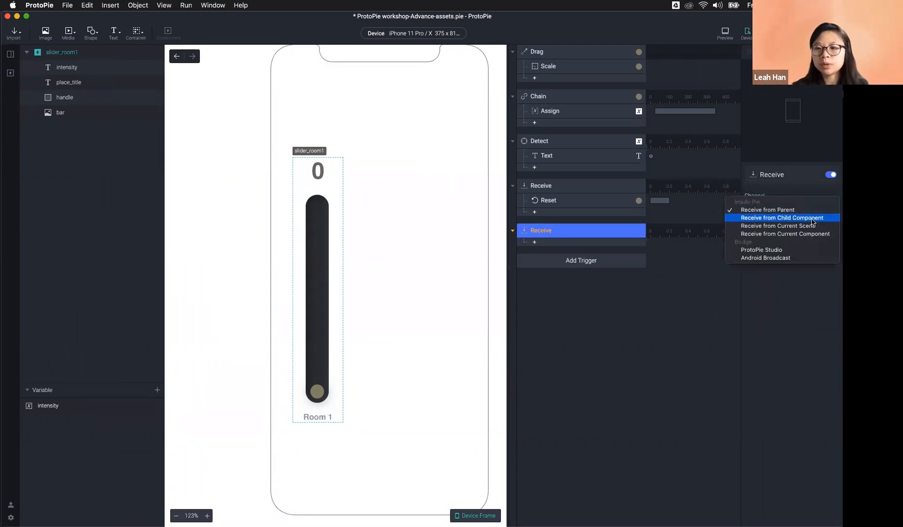
pyautogui.click(550, 420)
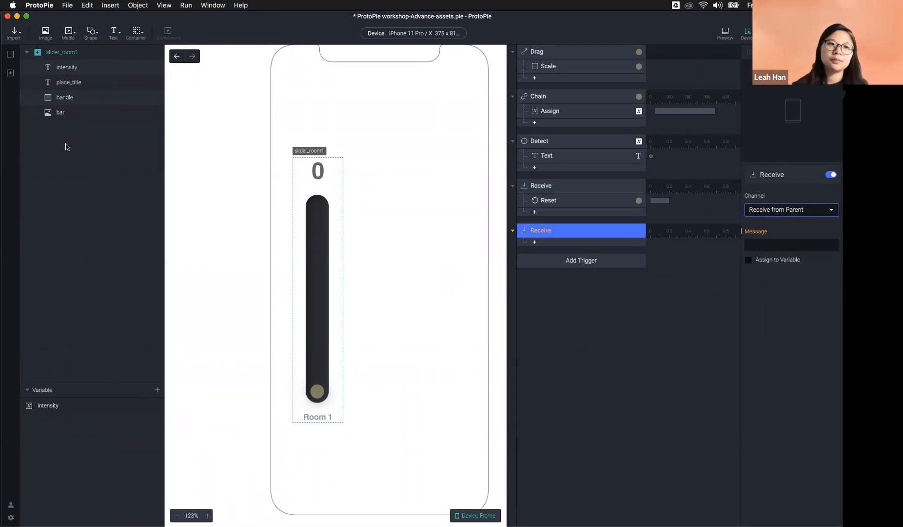
# Step: Add a placeholder text layer inside slider_room1, then delete the leftover Text 1 1 layer
pyautogui.click(106, 52)
pyautogui.click(115, 32)
pyautogui.click(127, 55)
pyautogui.moveTo(360, 166); pyautogui.dragTo(422, 202)
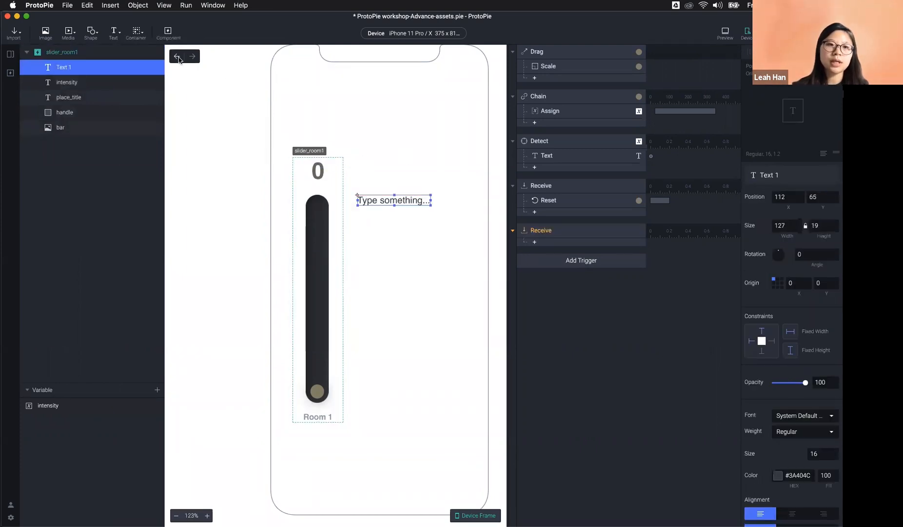
pyautogui.click(167, 35)
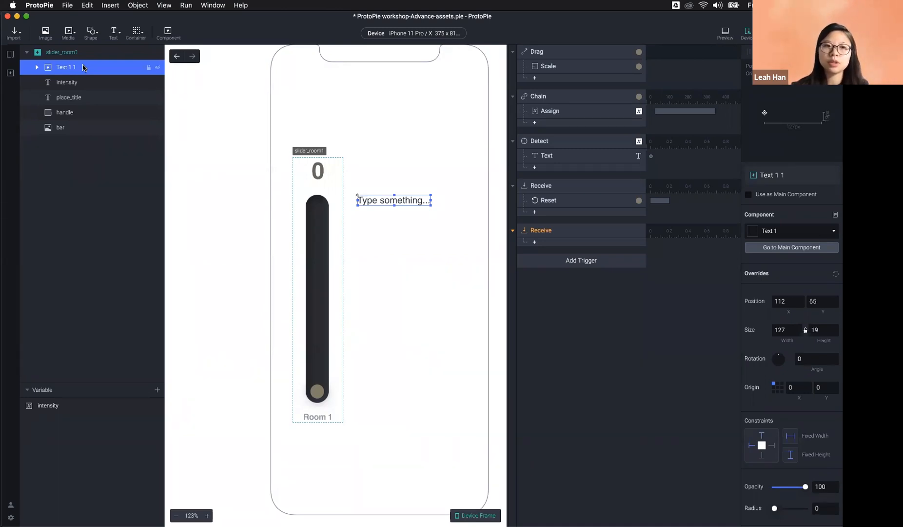
pyautogui.press('Delete')
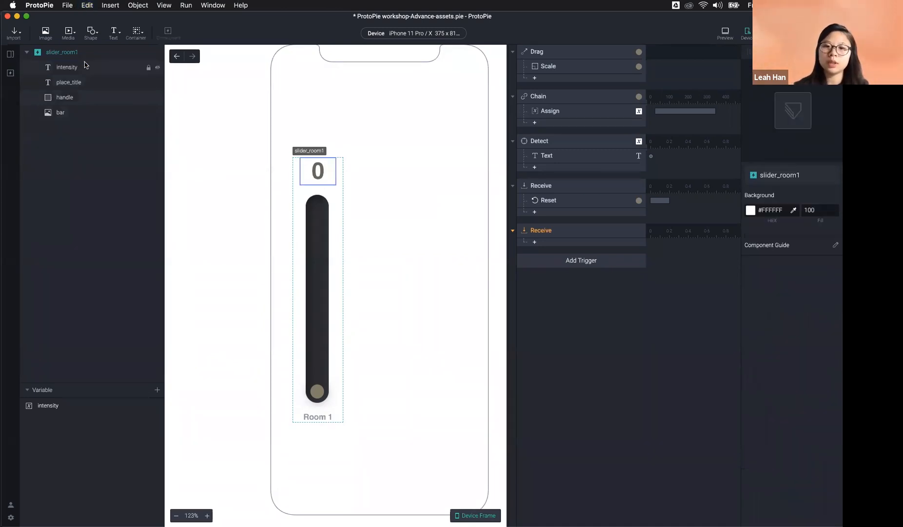
pyautogui.click(575, 237)
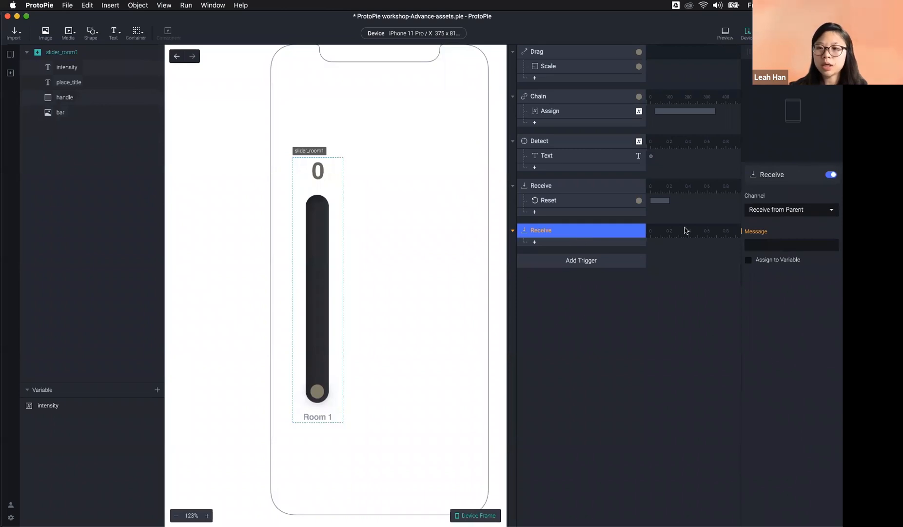
# Step: Set the second Receive trigger to receive turn_on_room1 from Parent
pyautogui.click(787, 210)
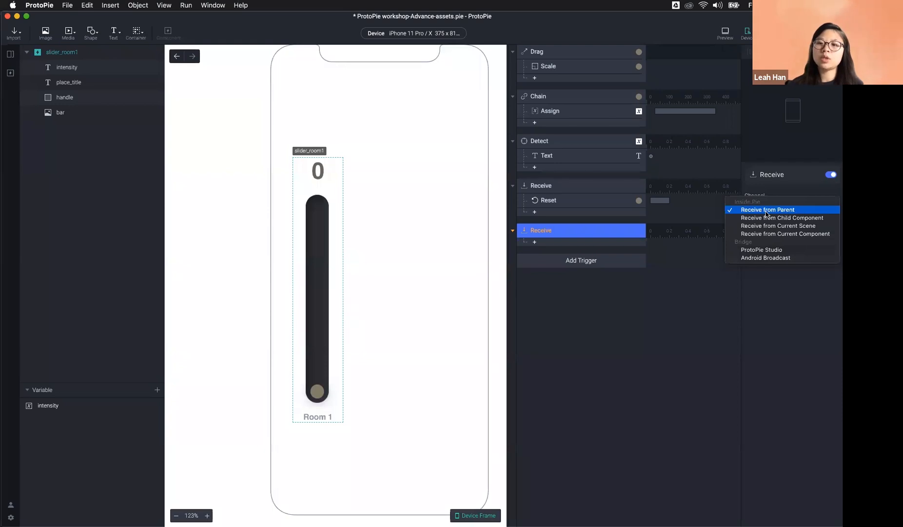
pyautogui.click(813, 211)
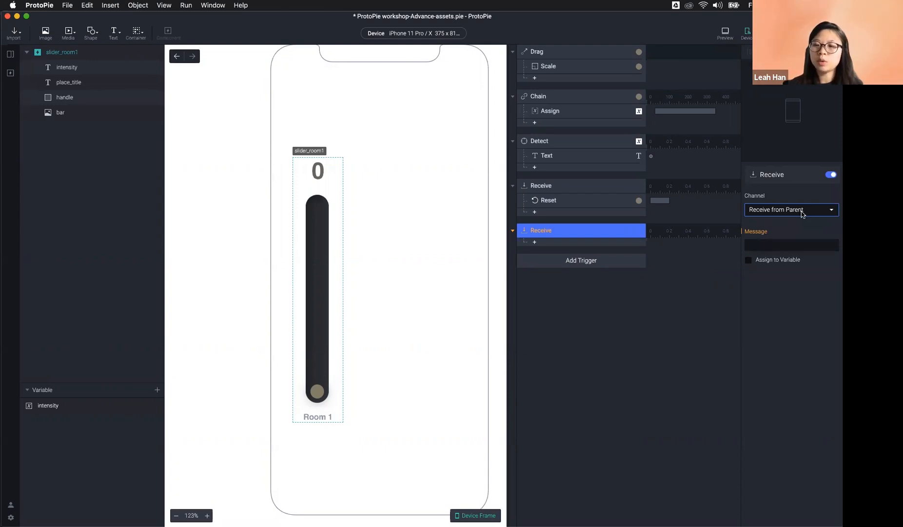
pyautogui.click(802, 211)
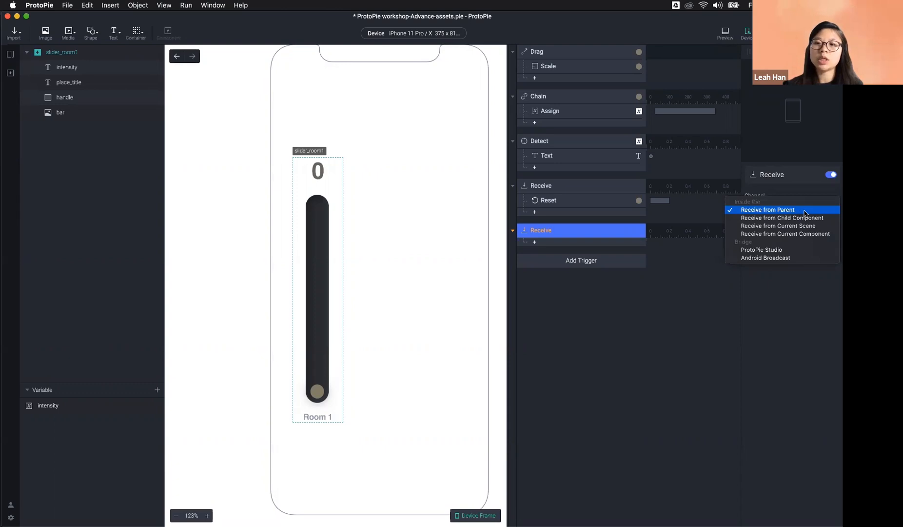
pyautogui.click(800, 210)
pyautogui.click(790, 244)
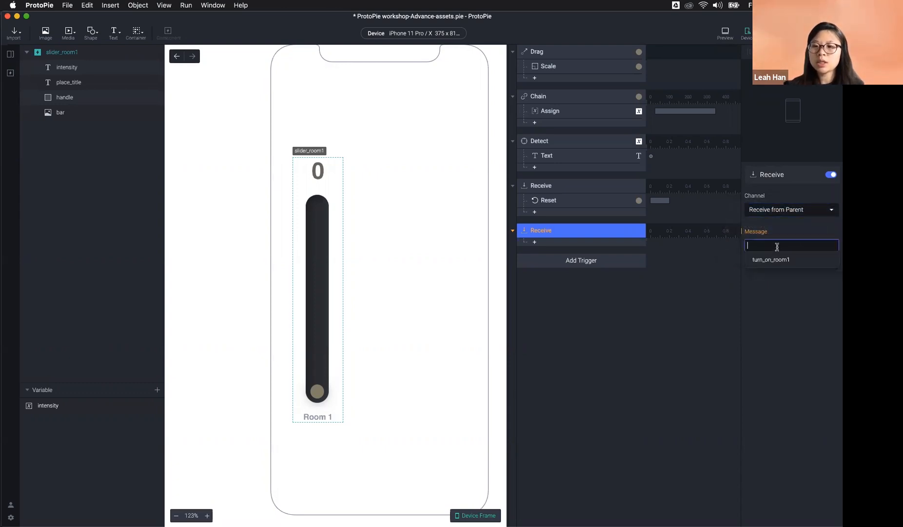
pyautogui.click(779, 261)
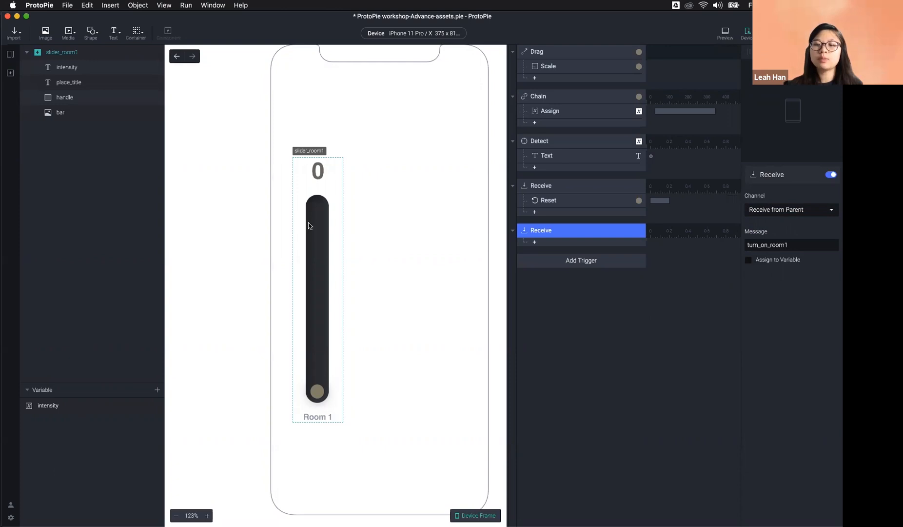
pyautogui.click(7, 56)
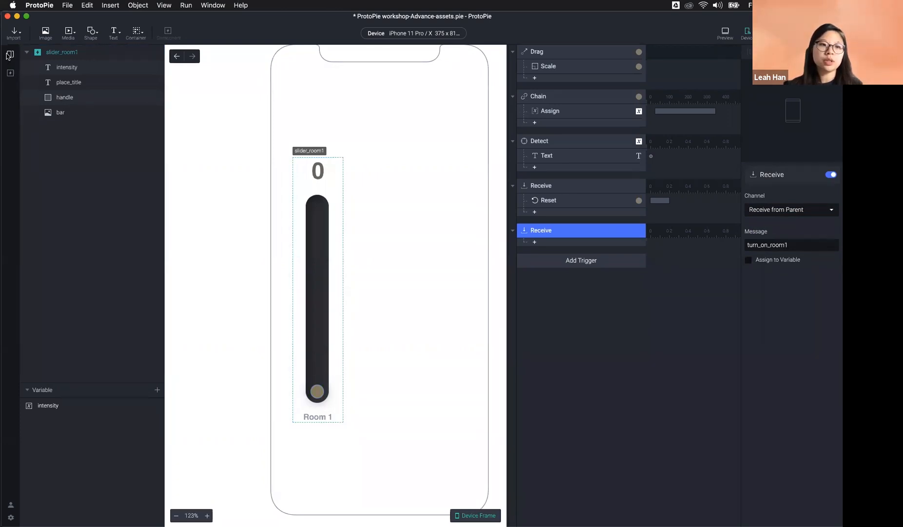
# Step: Check the second Start's Send action in IoT home, then delete the unused Text 1 component
pyautogui.click(41, 273)
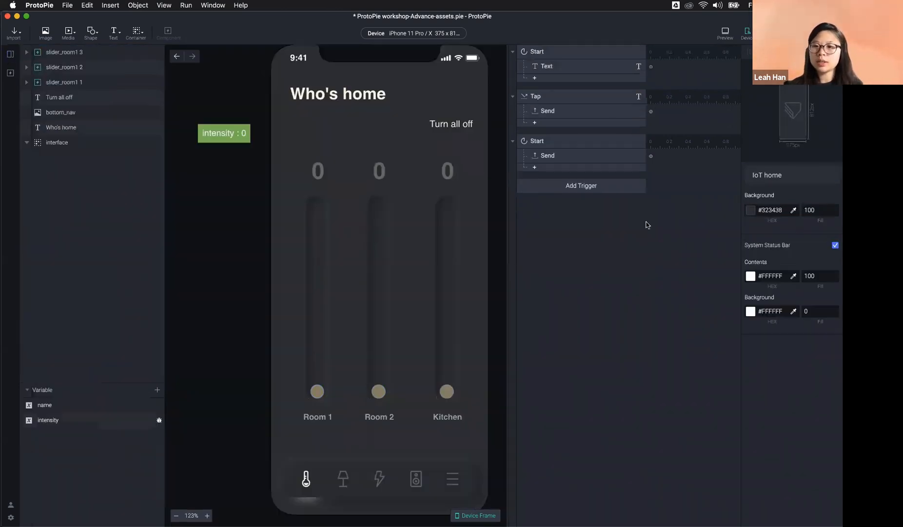
pyautogui.click(575, 155)
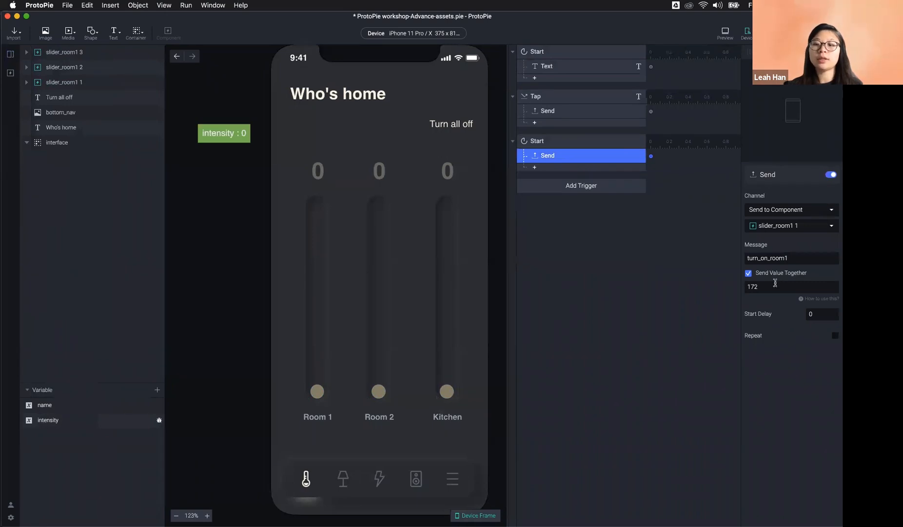
pyautogui.click(10, 72)
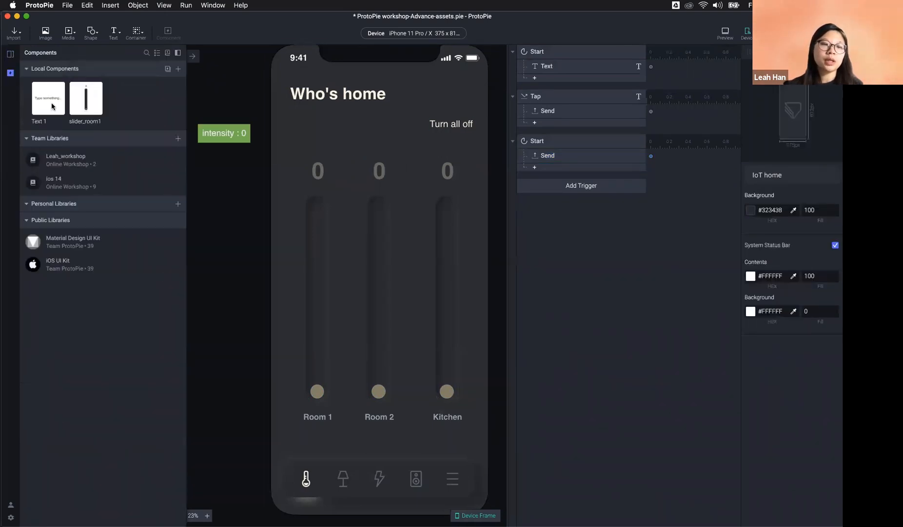
pyautogui.click(55, 101)
pyautogui.press('Delete')
# Step: In slider_room1, turn on Assign to Variable for the turn_on_room1 Receive trigger
pyautogui.click(55, 101)
pyautogui.doubleClick(55, 101)
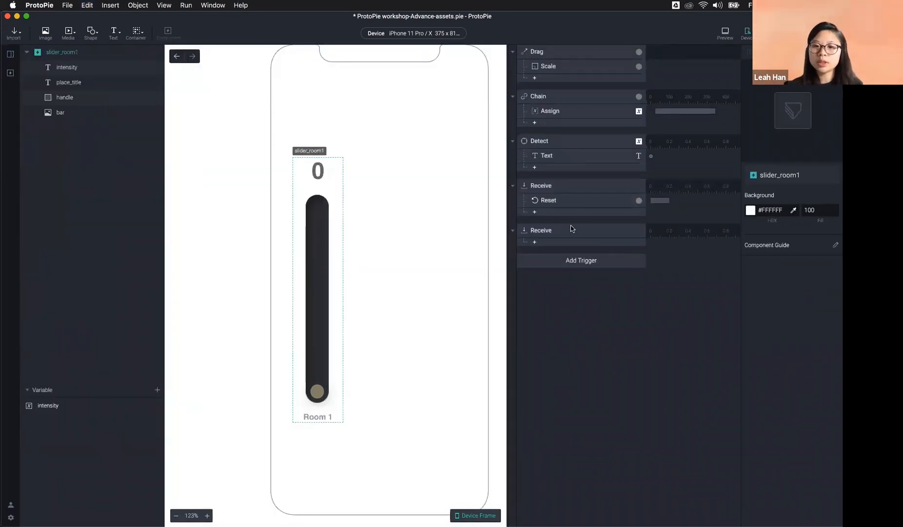
pyautogui.click(572, 228)
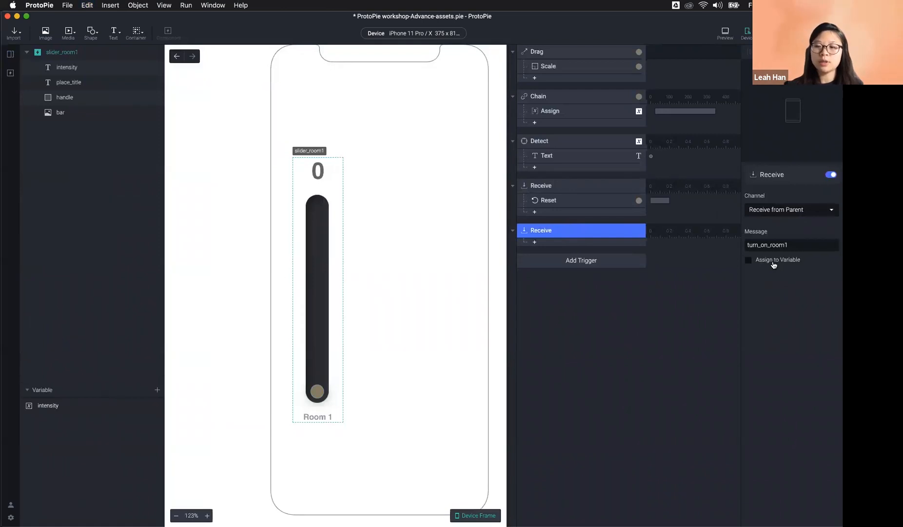
pyautogui.click(773, 264)
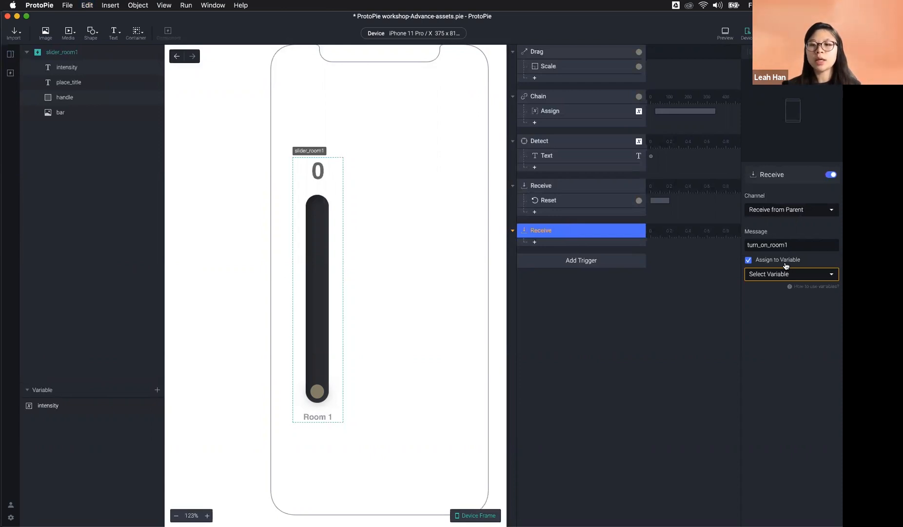
# Step: Add a new variable to slider_room1 and name it intensity_room1
pyautogui.click(158, 389)
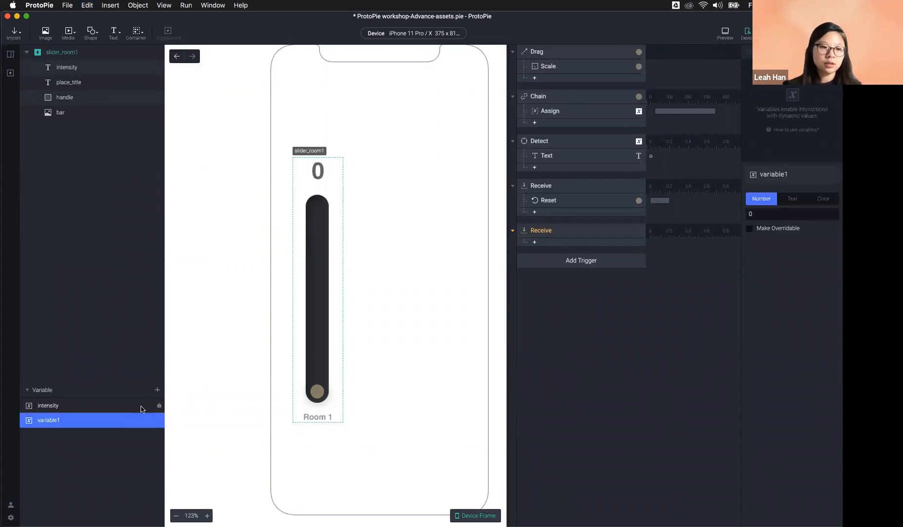
pyautogui.doubleClick(57, 420)
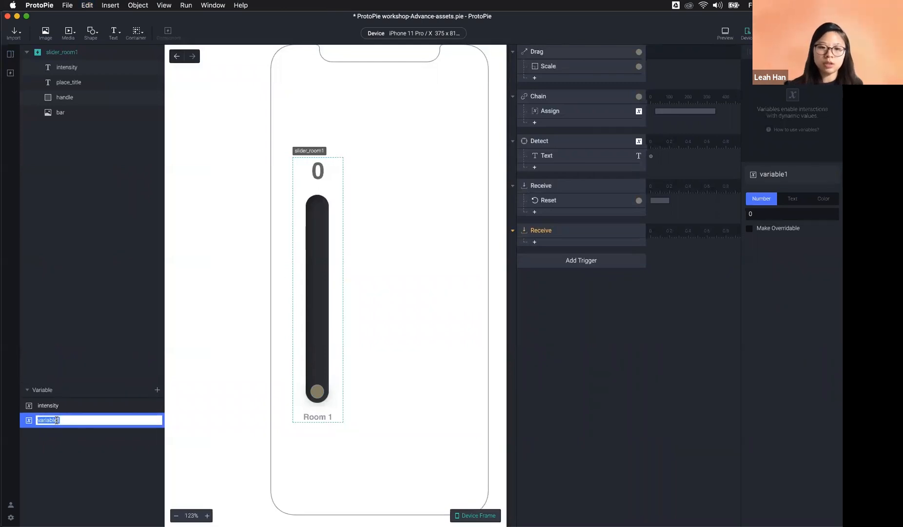
pyautogui.write('room1')
pyautogui.press('Return')
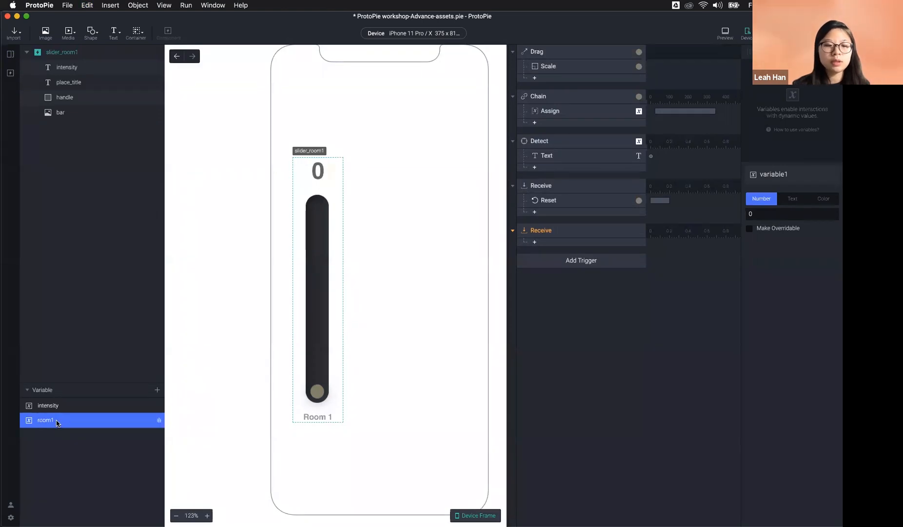
pyautogui.doubleClick(57, 420)
pyautogui.write('intensi')
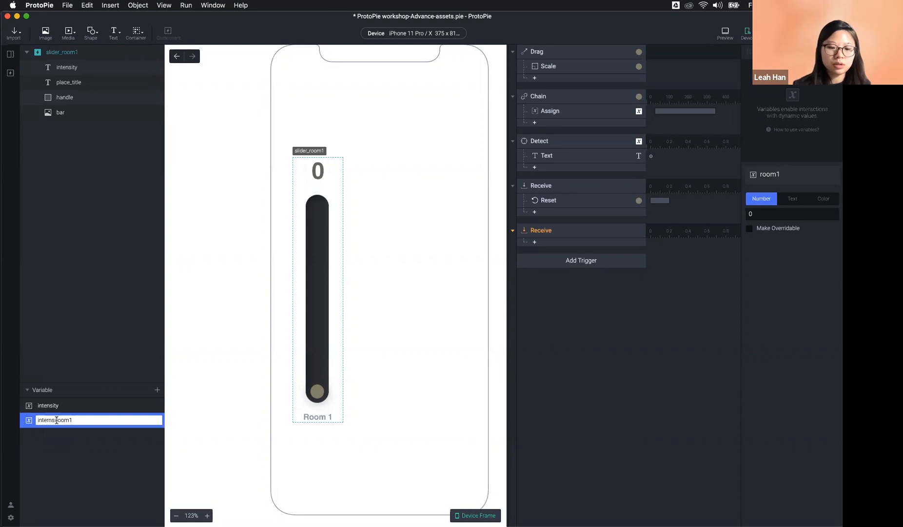
pyautogui.press('Return')
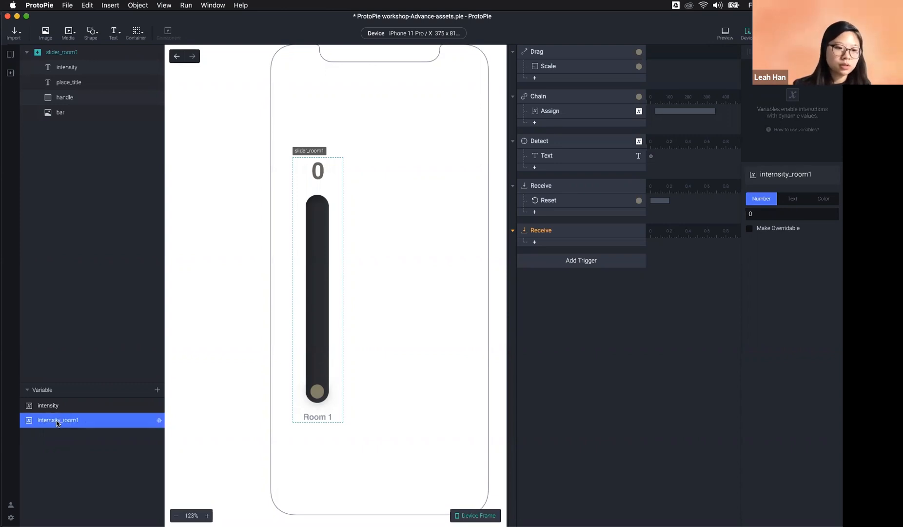
pyautogui.doubleClick(56, 420)
pyautogui.click(48, 420)
pyautogui.press('BackSpace')
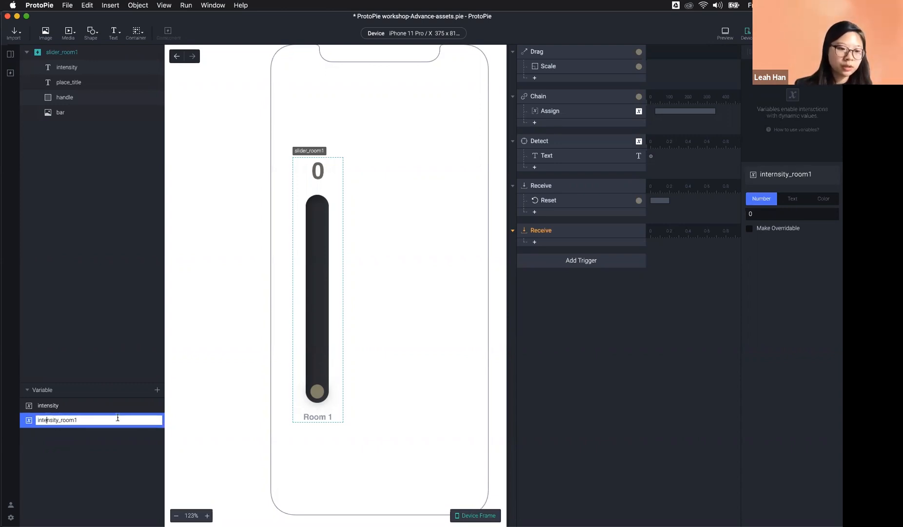
pyautogui.press('Return')
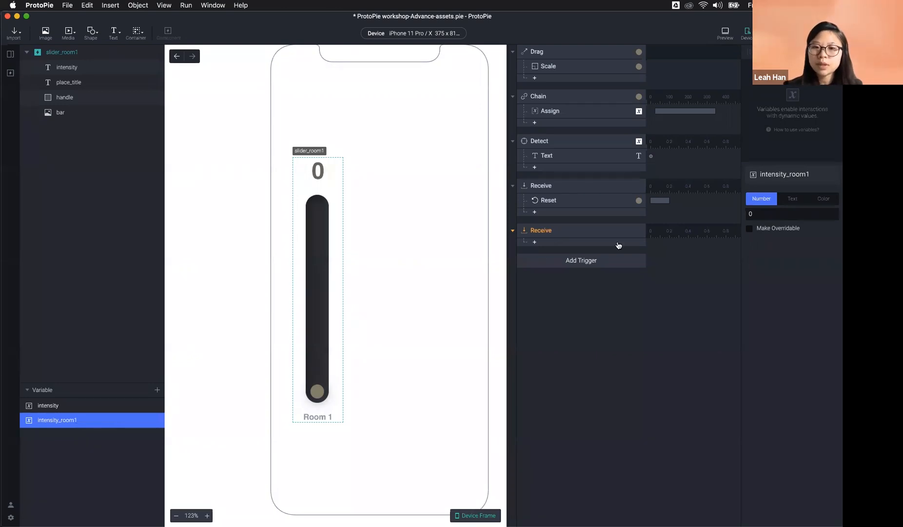
# Step: Have the turn_on_room1 Receive trigger assign its value to intensity_room1
pyautogui.click(542, 230)
pyautogui.click(819, 273)
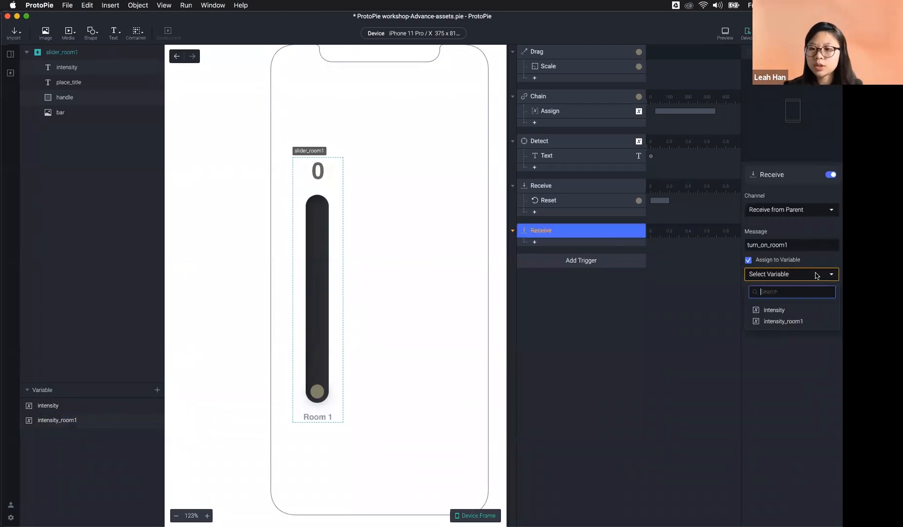
pyautogui.click(816, 322)
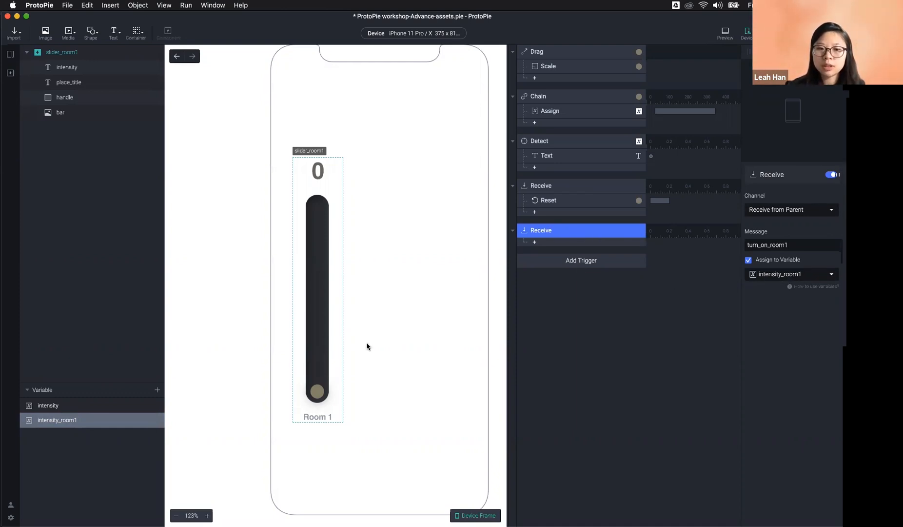
# Step: Add a Scale response on the handle layer with its height formula set to intensity_room1
pyautogui.click(564, 267)
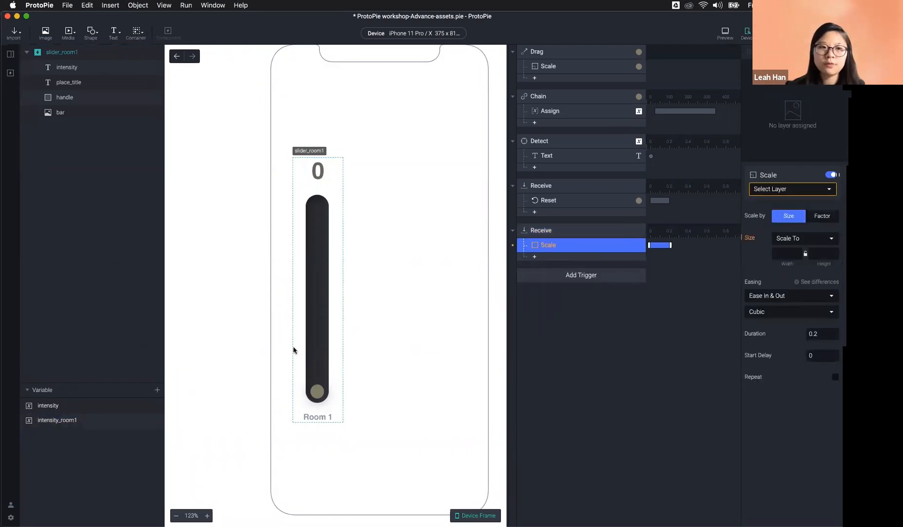
pyautogui.click(64, 97)
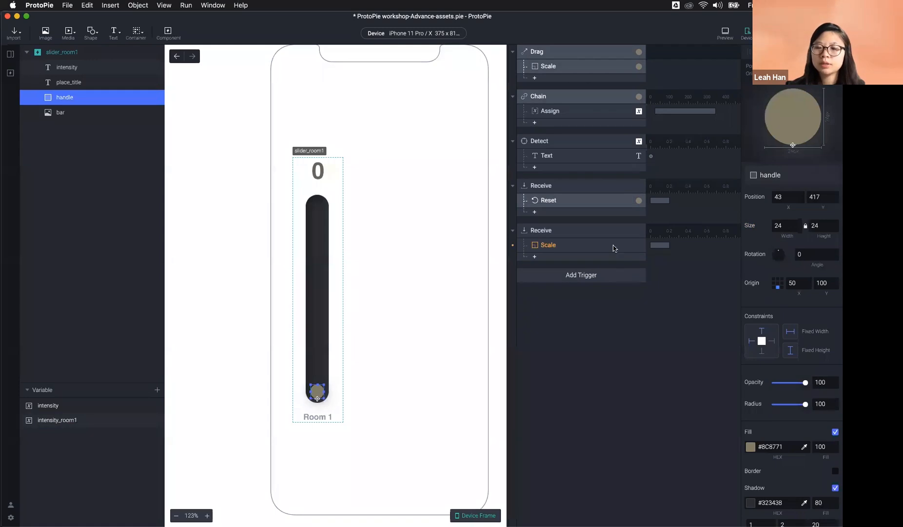
pyautogui.click(561, 245)
pyautogui.click(790, 189)
pyautogui.click(804, 259)
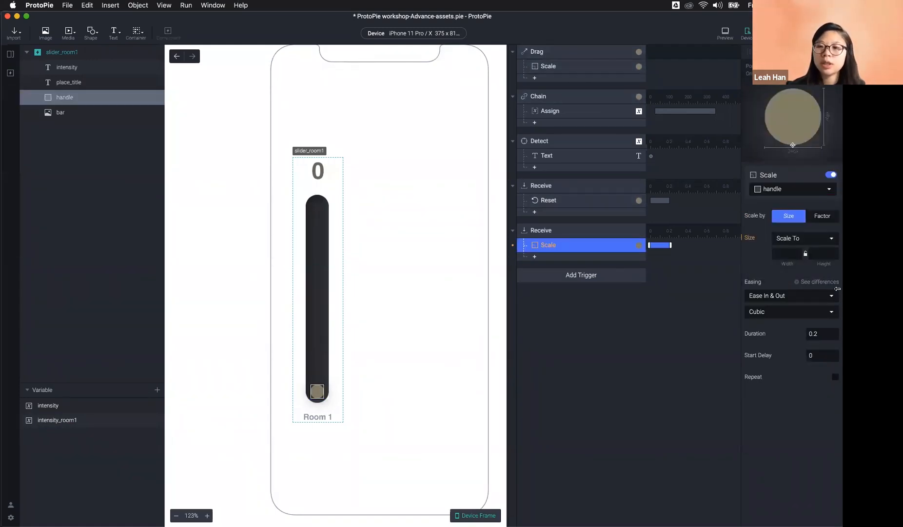
pyautogui.click(818, 252)
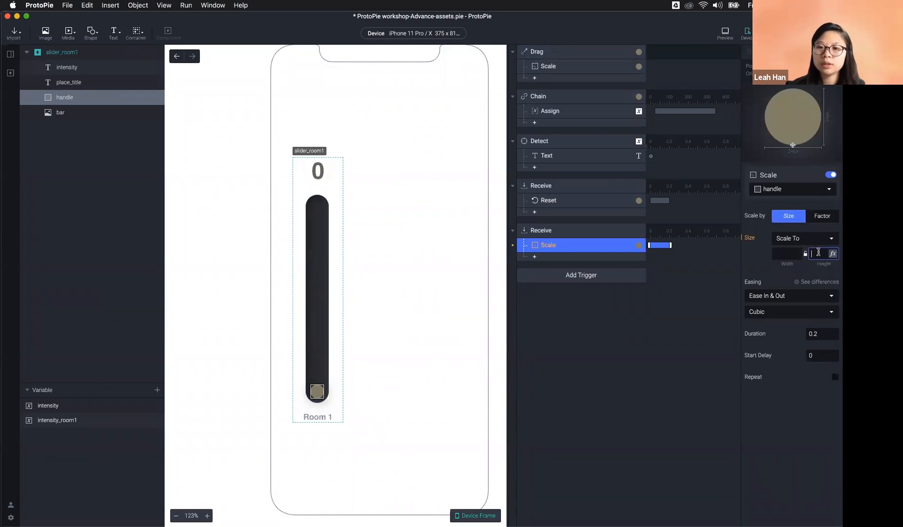
pyautogui.click(832, 253)
pyautogui.click(807, 253)
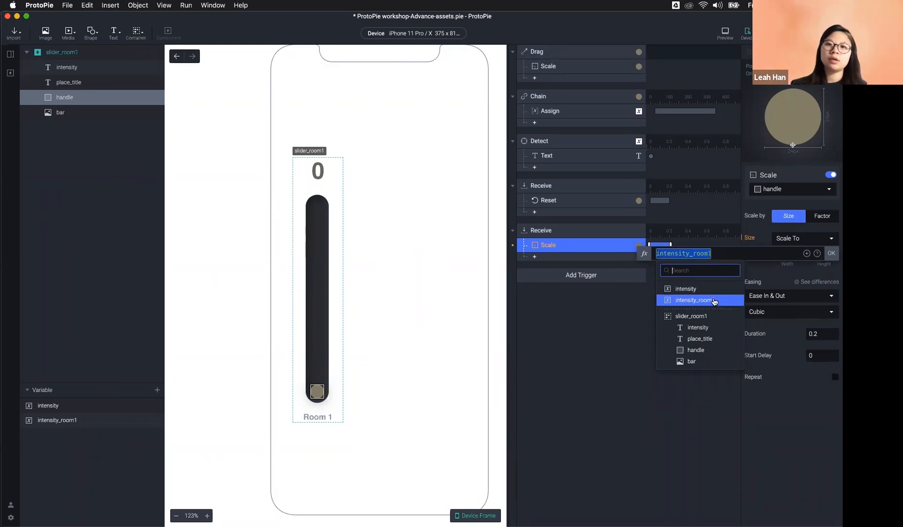
pyautogui.click(714, 301)
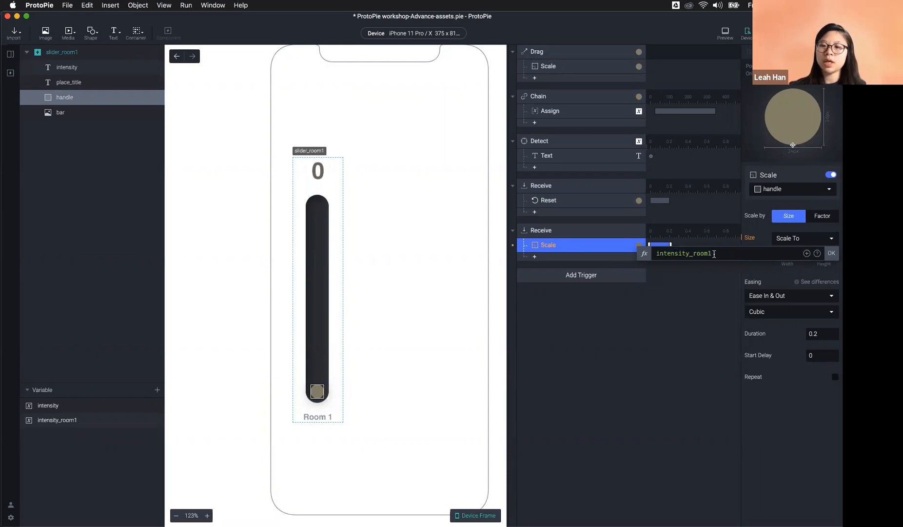
pyautogui.moveTo(707, 253); pyautogui.dragTo(636, 254)
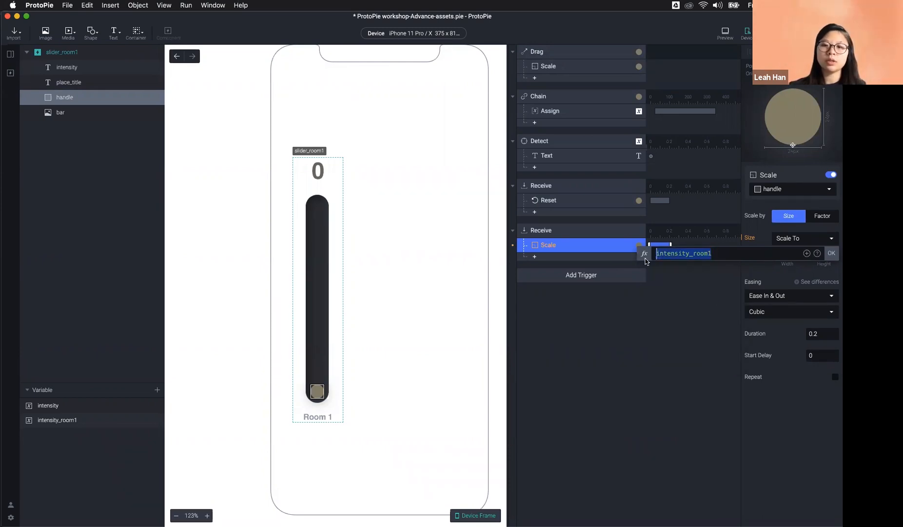
pyautogui.click(831, 253)
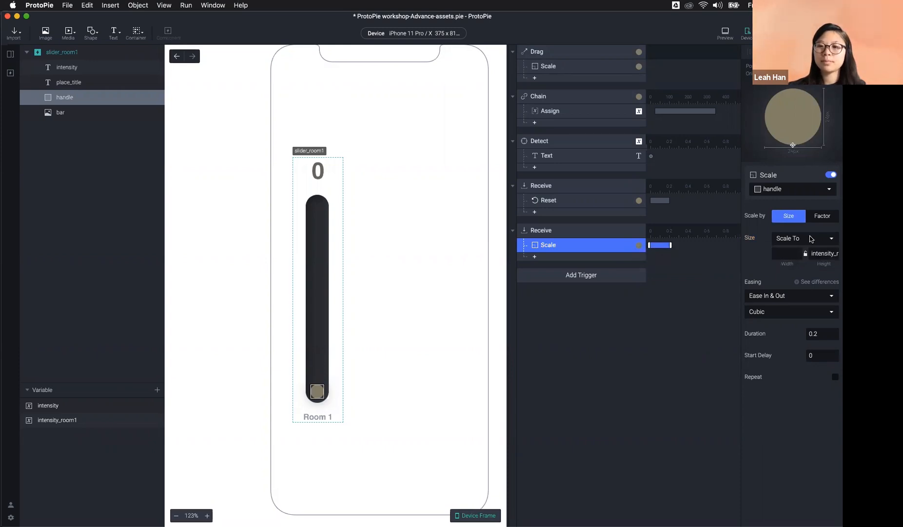
pyautogui.click(11, 54)
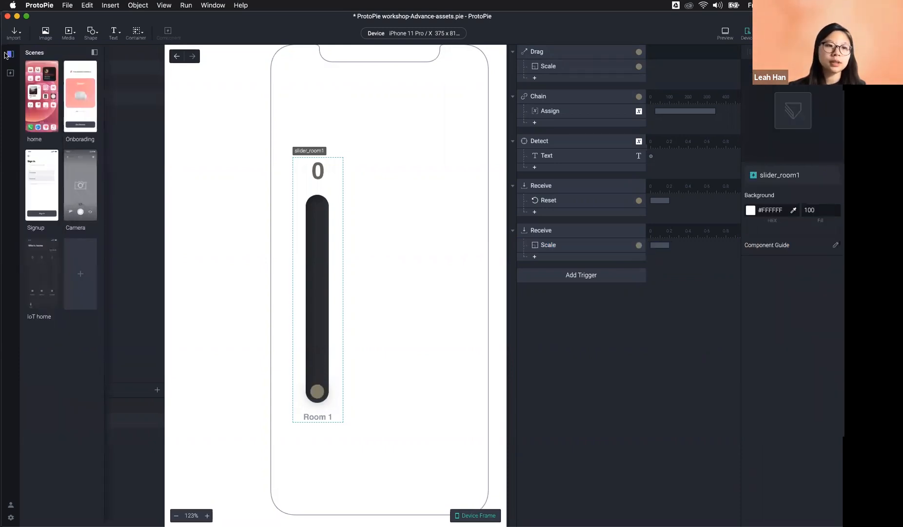
# Step: Run the IoT home prototype in Preview, close it, then select the Start trigger
pyautogui.click(57, 278)
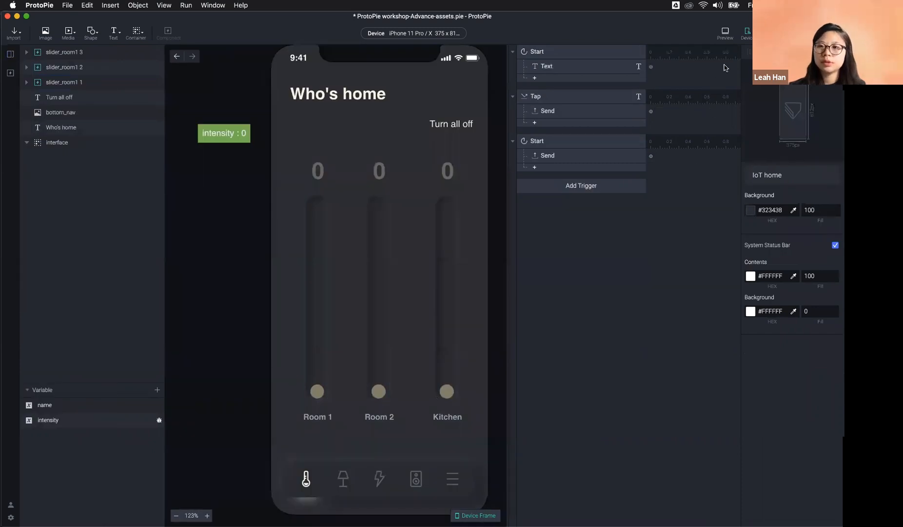
pyautogui.click(726, 32)
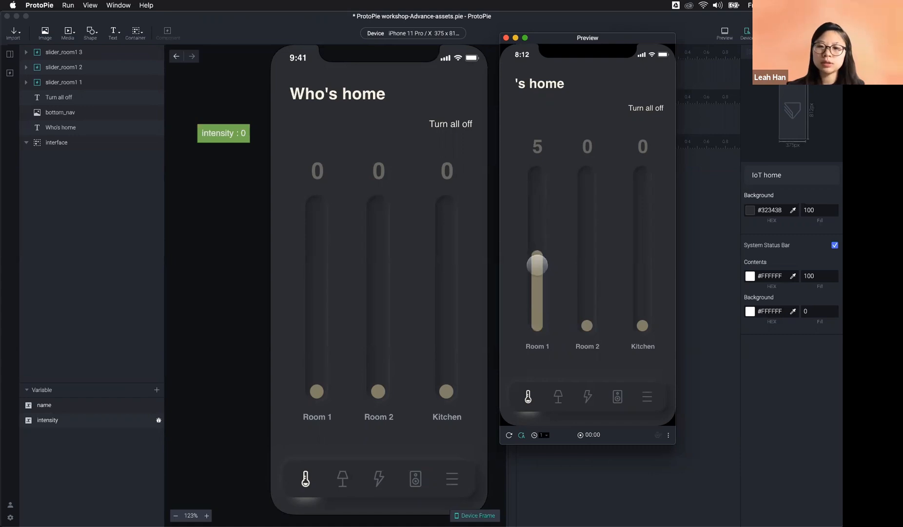
pyautogui.click(704, 300)
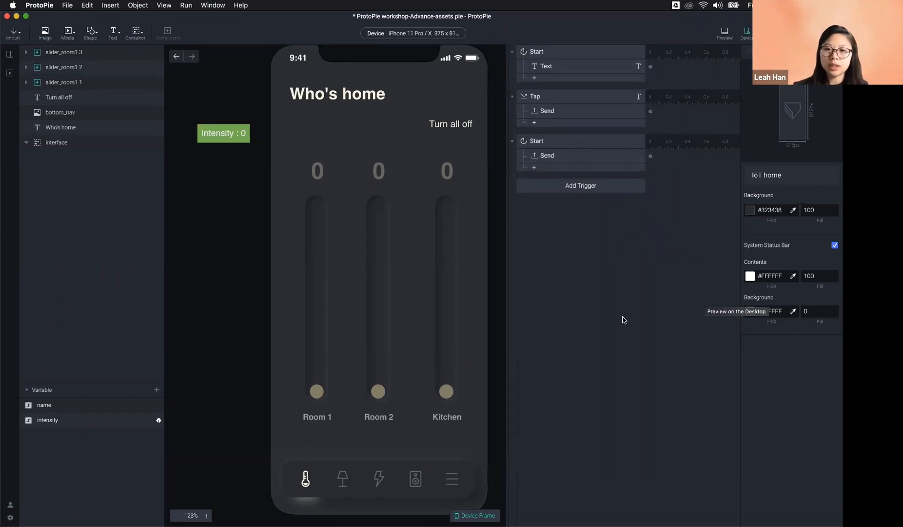
pyautogui.click(567, 145)
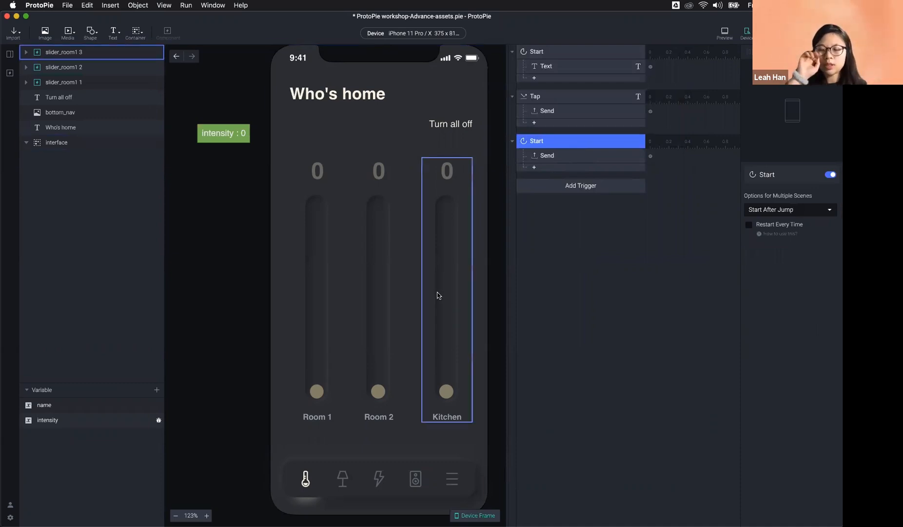
pyautogui.click(541, 156)
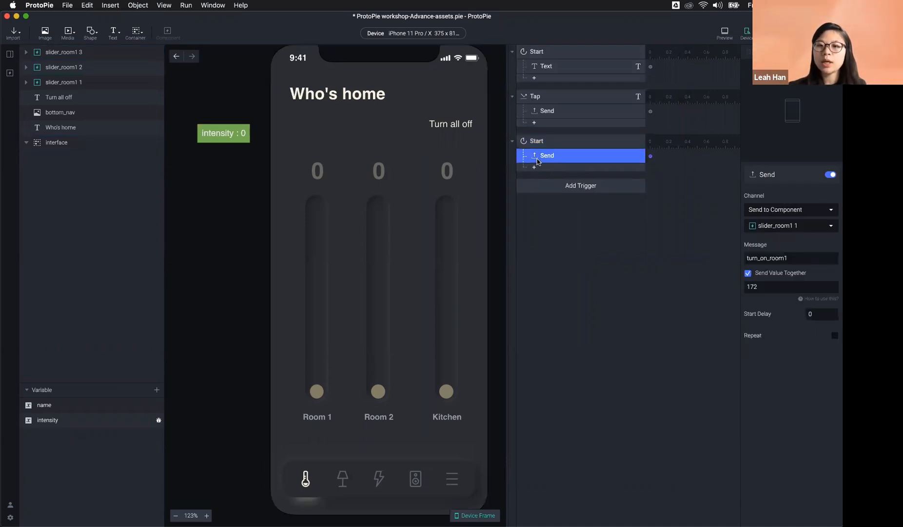
pyautogui.click(791, 214)
pyautogui.click(796, 212)
pyautogui.click(805, 225)
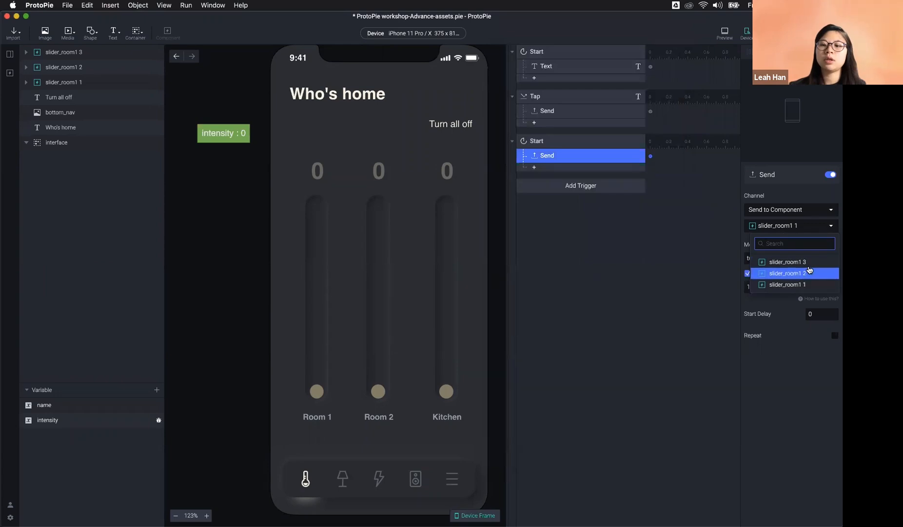
pyautogui.click(806, 283)
pyautogui.click(609, 258)
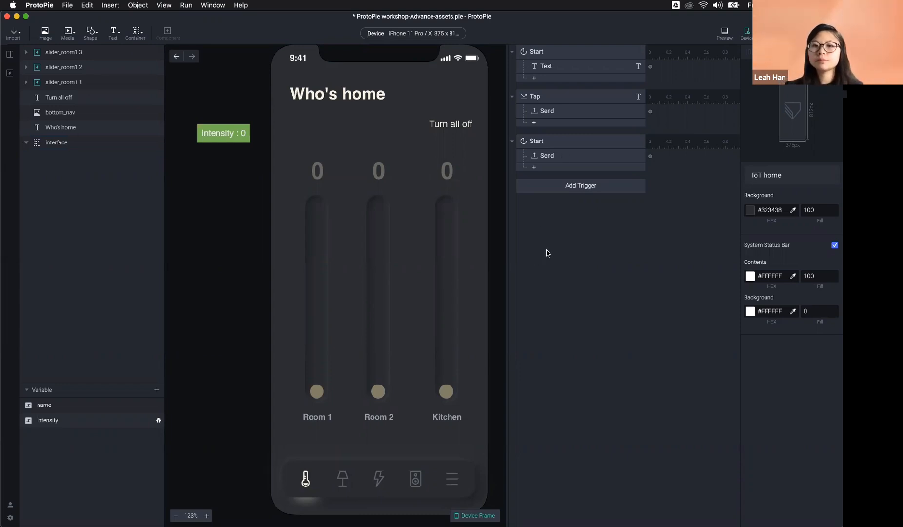
# Step: Inspect the Start trigger's options and the handle inside the Room 2 slider
pyautogui.click(559, 143)
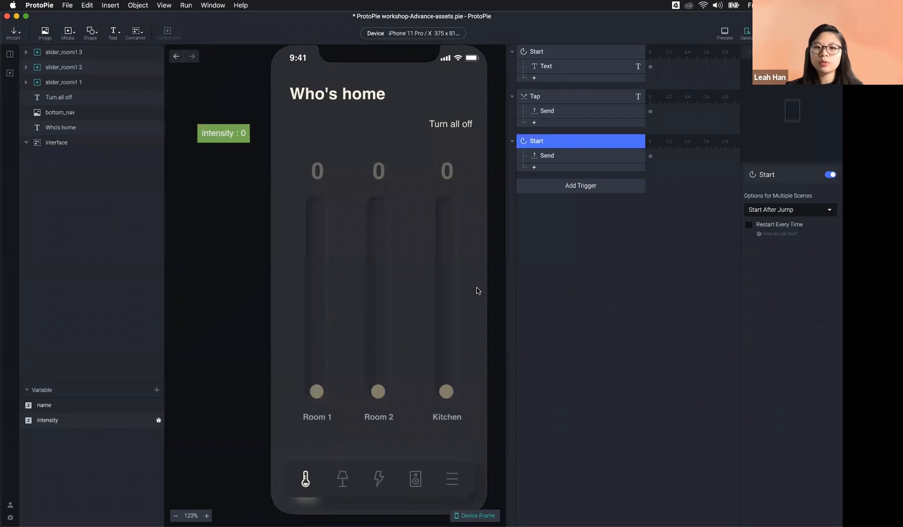
pyautogui.click(379, 392)
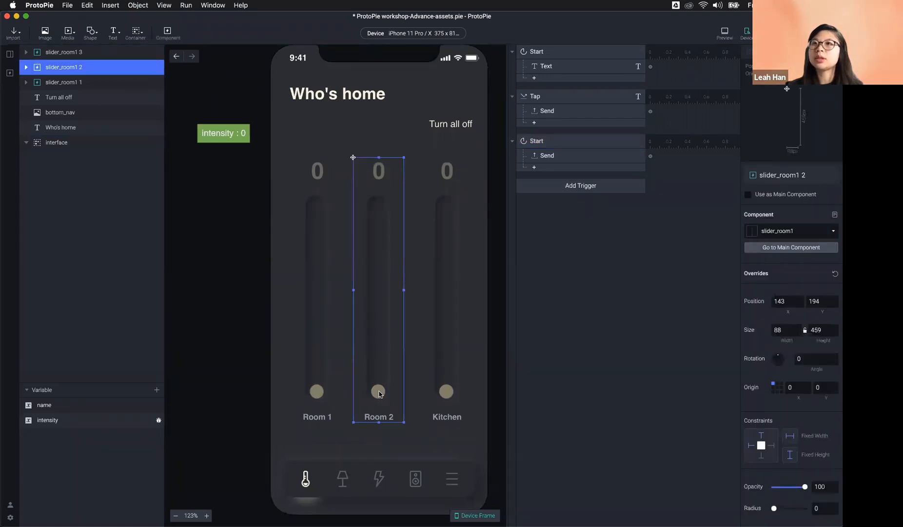
pyautogui.doubleClick(378, 391)
pyautogui.click(540, 324)
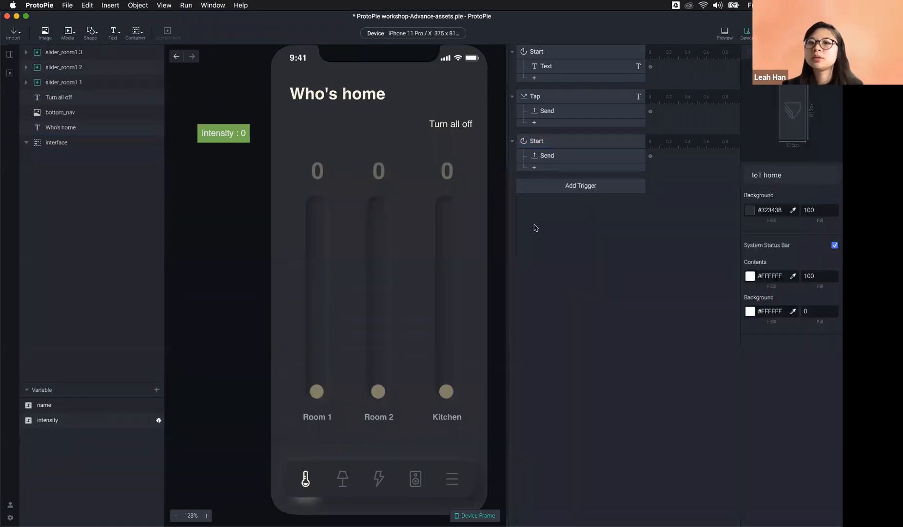
# Step: Add a new Send response to Start with the channel set to Send to Component
pyautogui.click(552, 159)
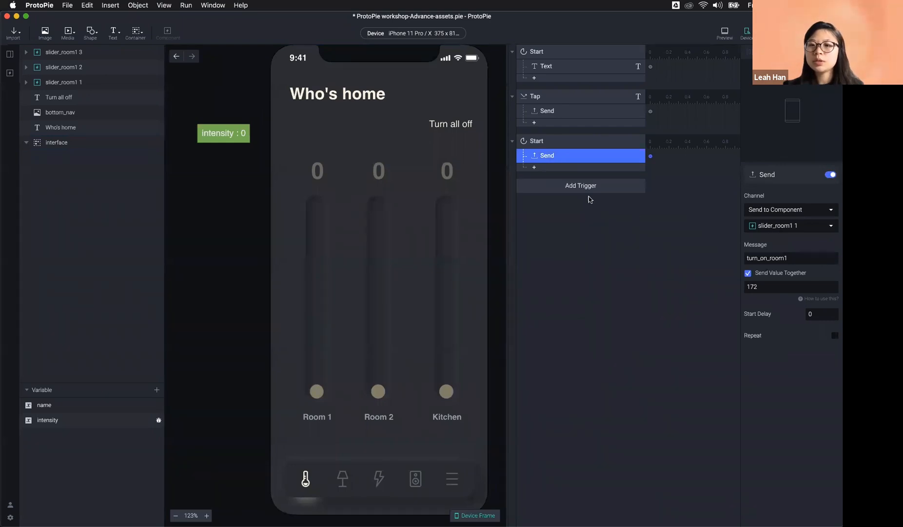
pyautogui.click(577, 167)
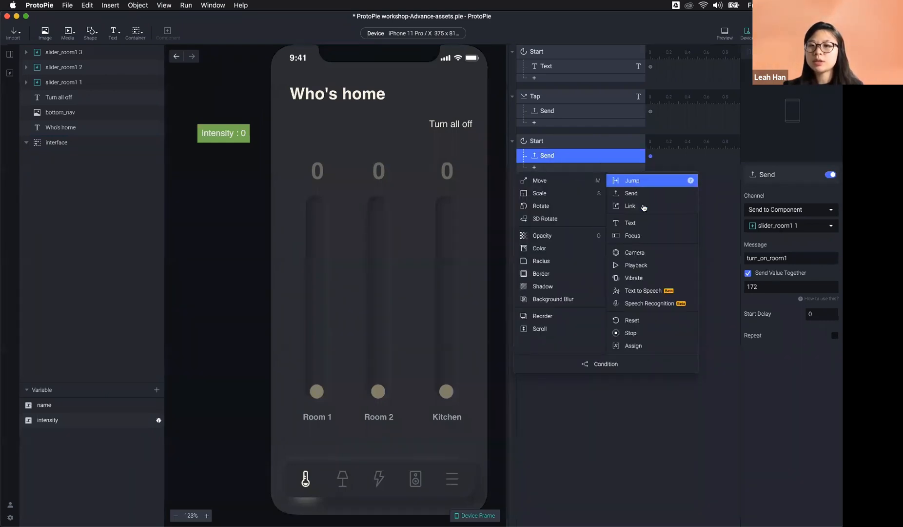
pyautogui.click(634, 193)
pyautogui.click(795, 210)
pyautogui.click(782, 202)
pyautogui.click(790, 226)
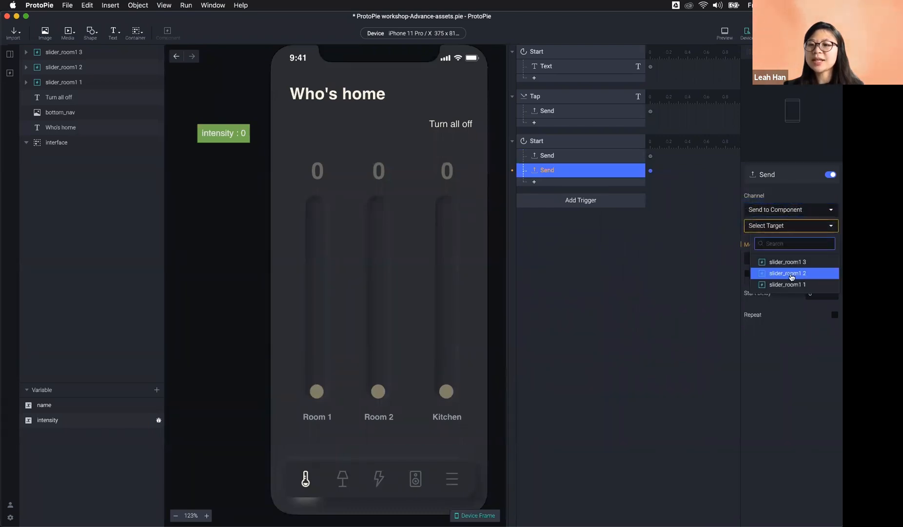
pyautogui.press('Escape')
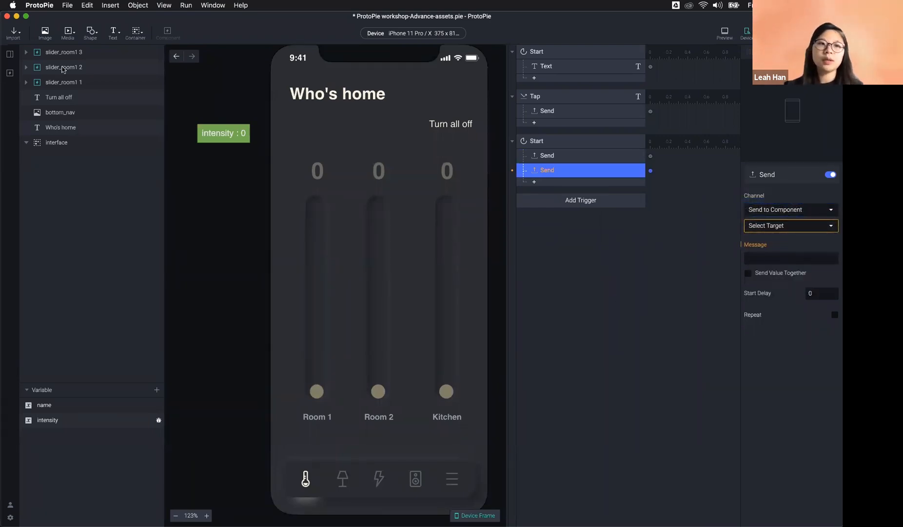
# Step: Rename the slider layers slider_room1, slider_room2 and slider_kitchen
pyautogui.doubleClick(80, 83)
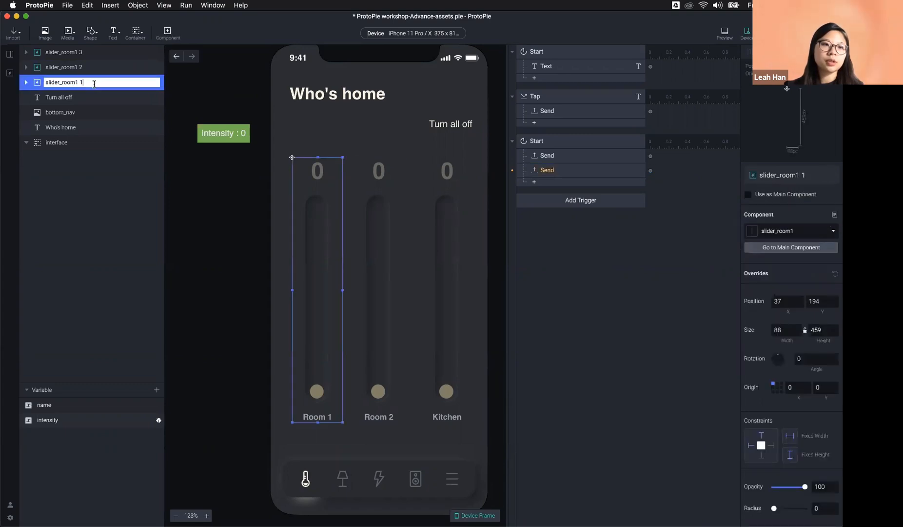
pyautogui.doubleClick(90, 68)
pyautogui.press('BackSpace')
pyautogui.press('BackSpace')
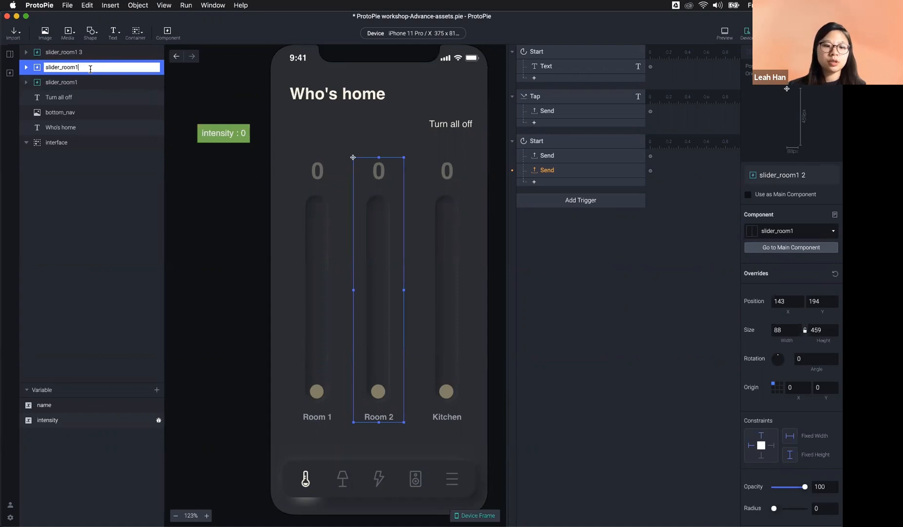
pyautogui.doubleClick(88, 53)
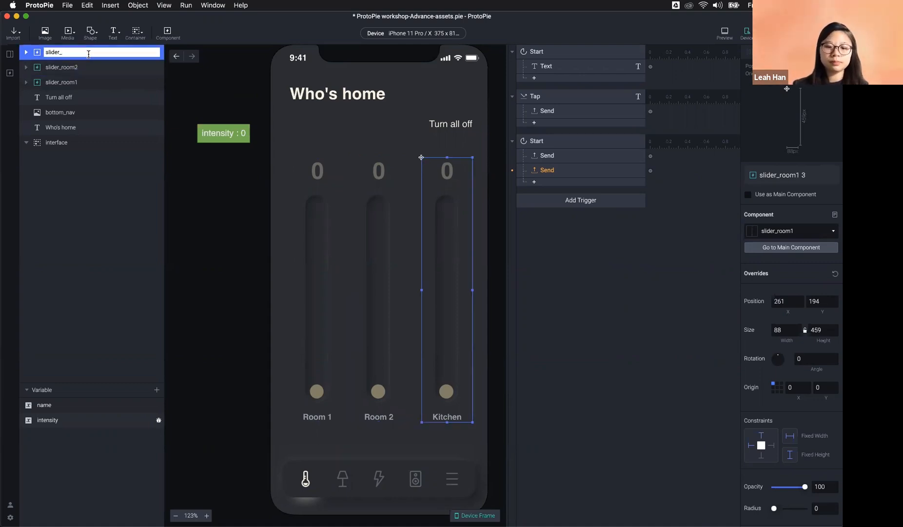
pyautogui.write('kitchen')
pyautogui.press('Return')
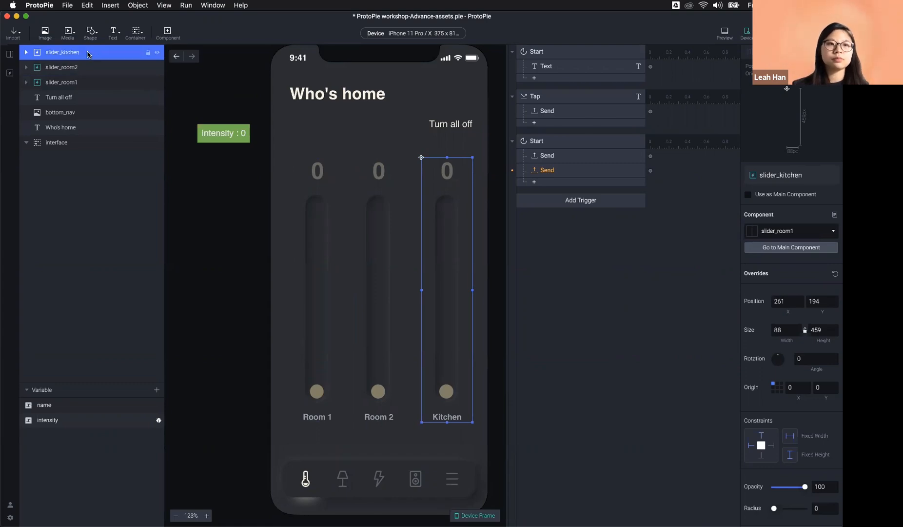
pyautogui.click(574, 174)
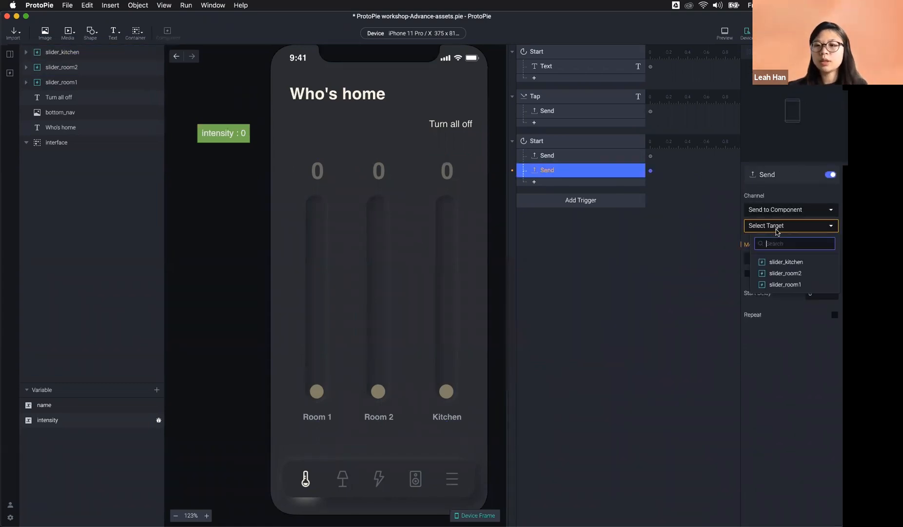
# Step: Target the extra Send response at slider_room2, then delete that Send response
pyautogui.click(381, 393)
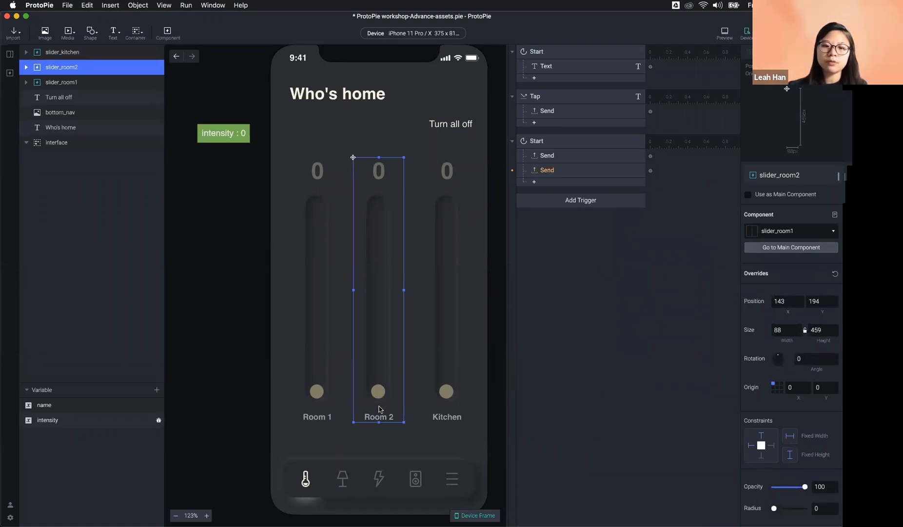
pyautogui.click(585, 174)
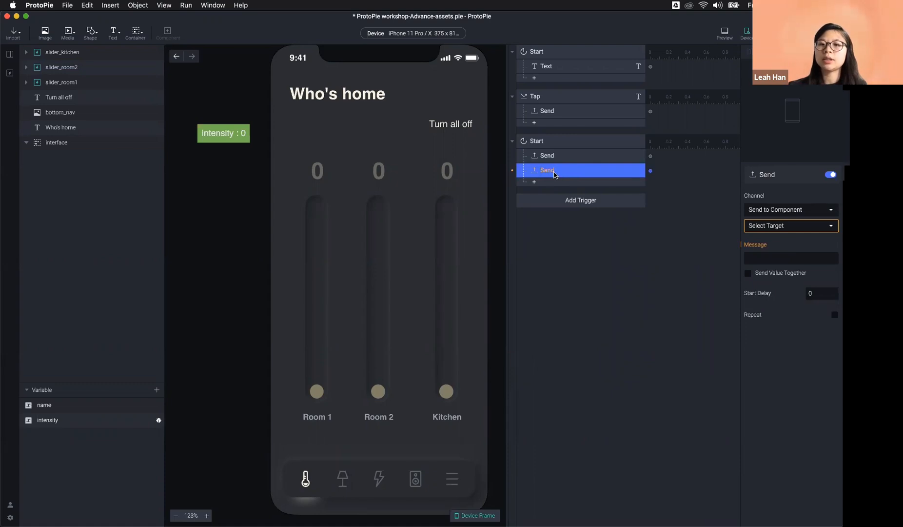
pyautogui.click(786, 225)
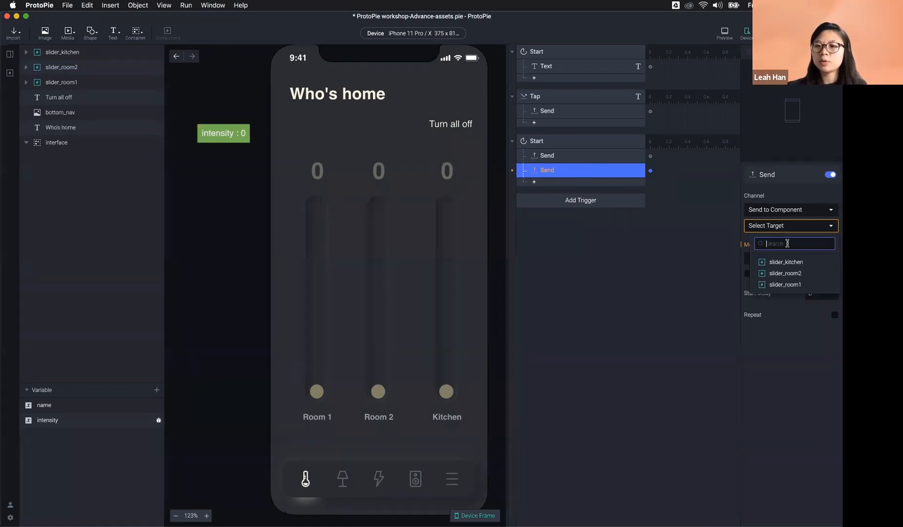
pyautogui.click(790, 273)
pyautogui.click(780, 257)
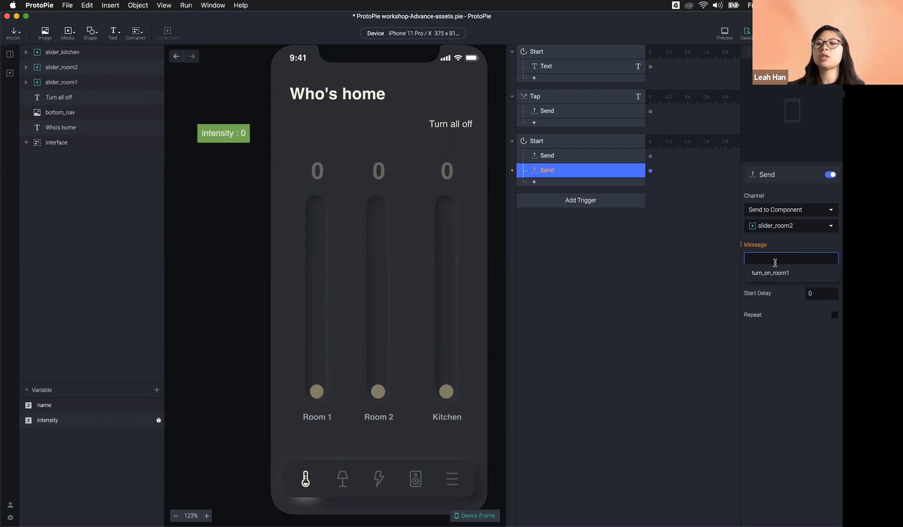
pyautogui.click(625, 275)
pyautogui.click(569, 171)
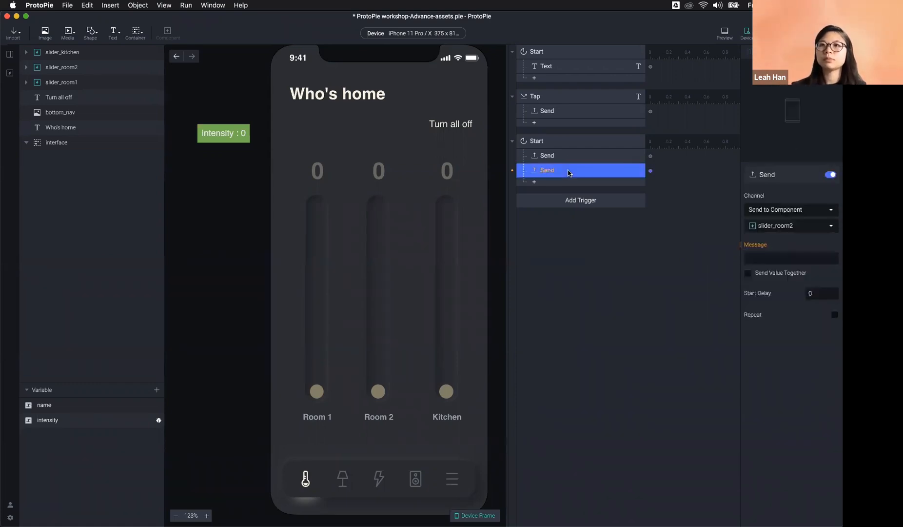
pyautogui.press('BackSpace')
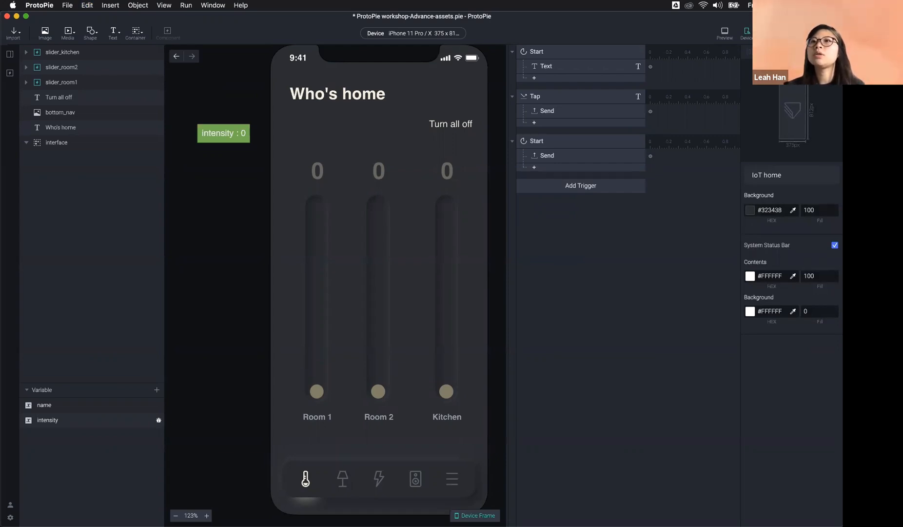
pyautogui.click(9, 54)
pyautogui.click(10, 73)
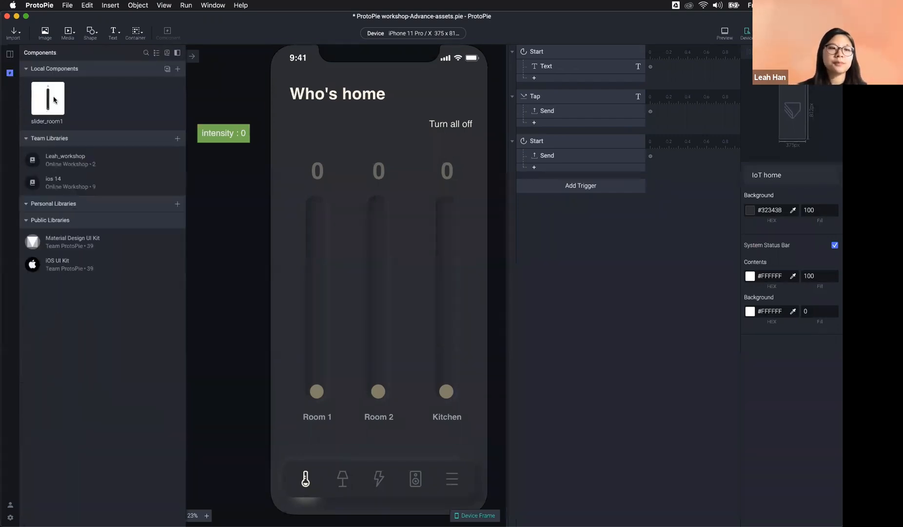
pyautogui.doubleClick(54, 100)
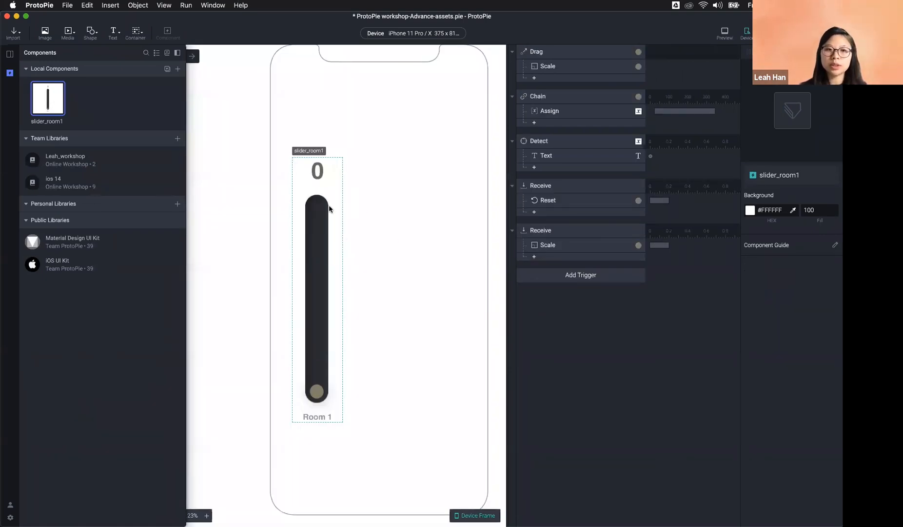
pyautogui.click(12, 56)
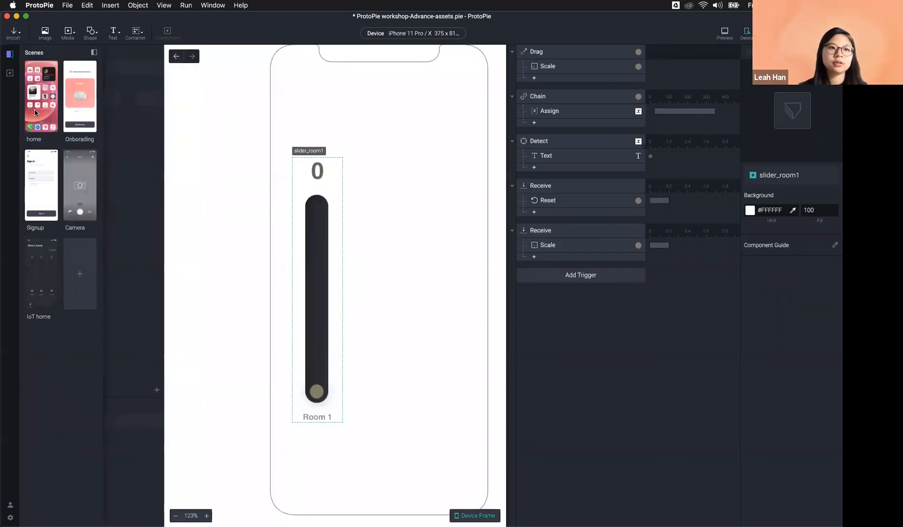
pyautogui.click(36, 267)
pyautogui.click(571, 156)
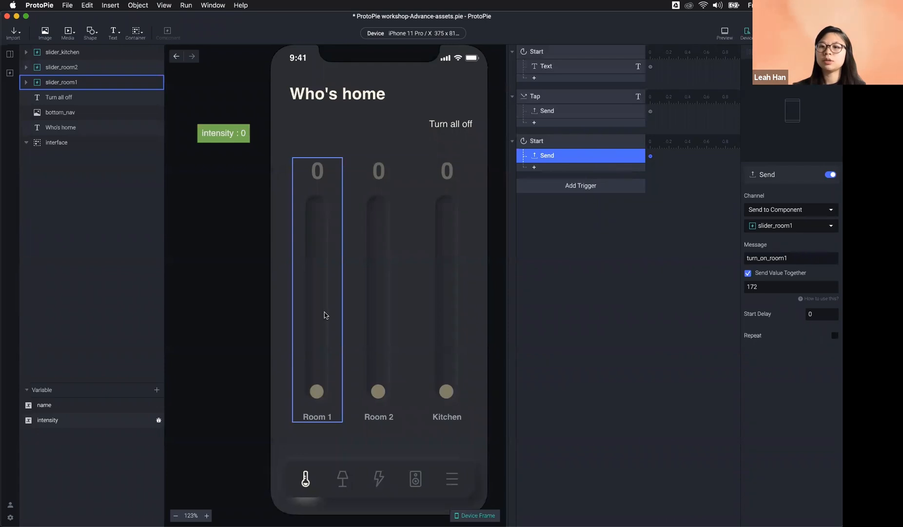
pyautogui.click(399, 179)
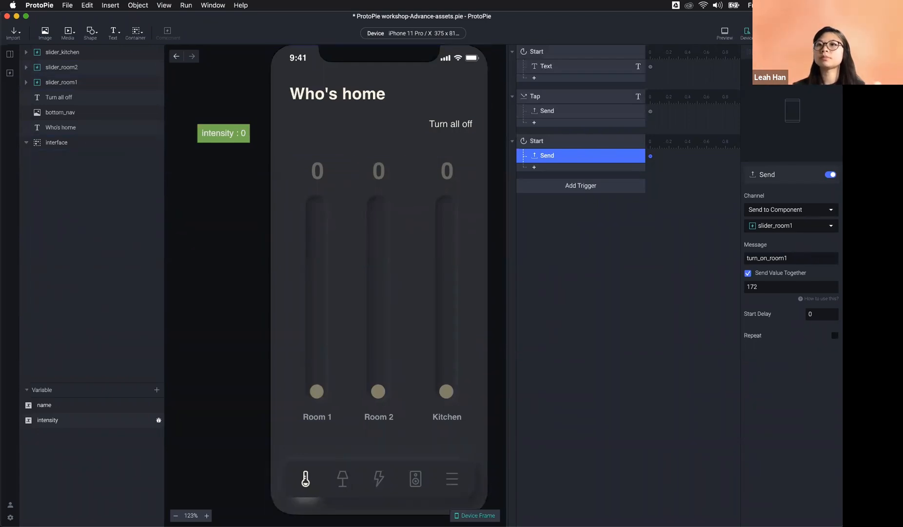
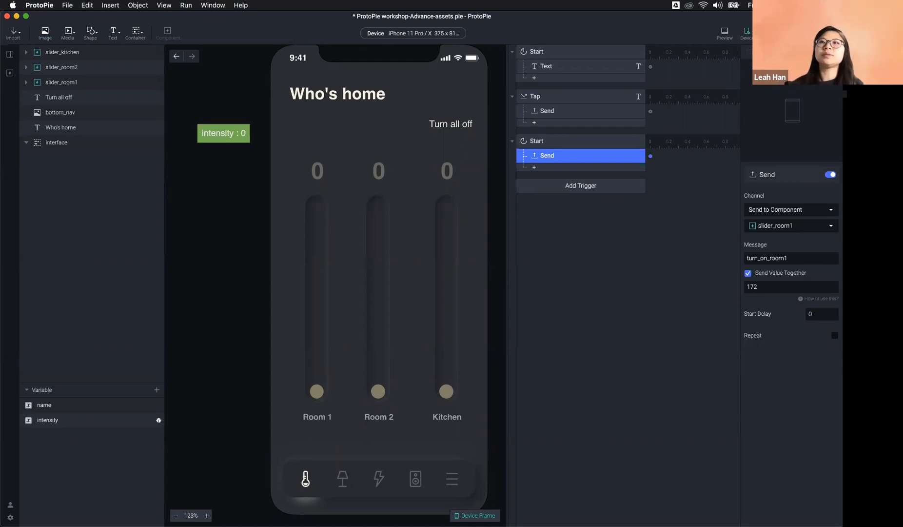
# Step: Run the prototype in a preview window to test it, then return to editing
pyautogui.click(587, 329)
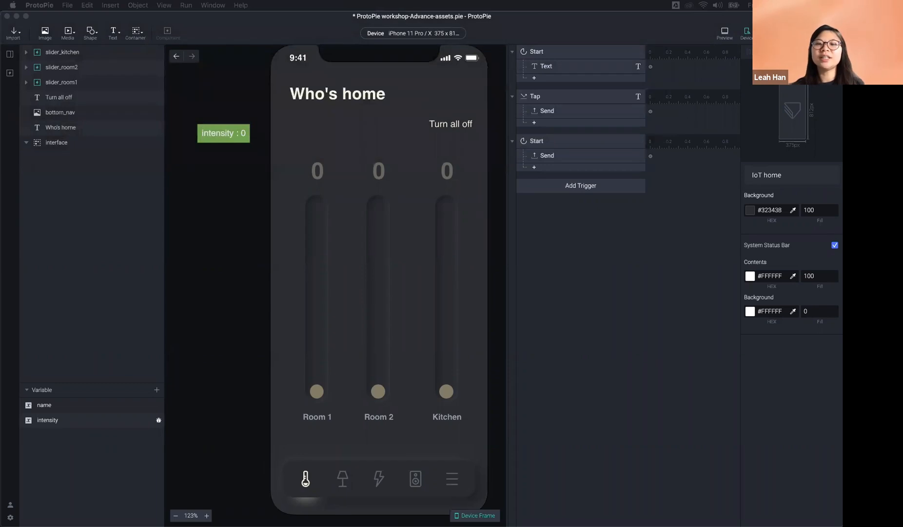
pyautogui.click(594, 468)
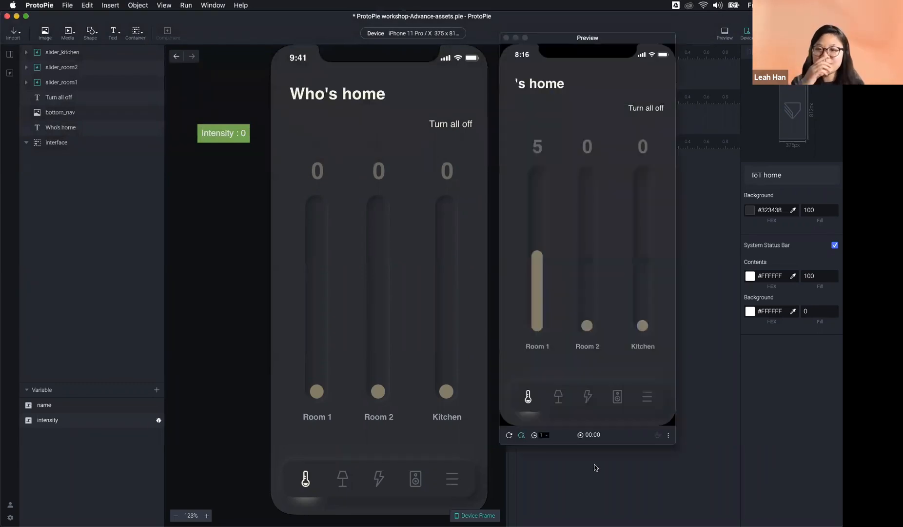
pyautogui.click(595, 468)
pyautogui.click(426, 316)
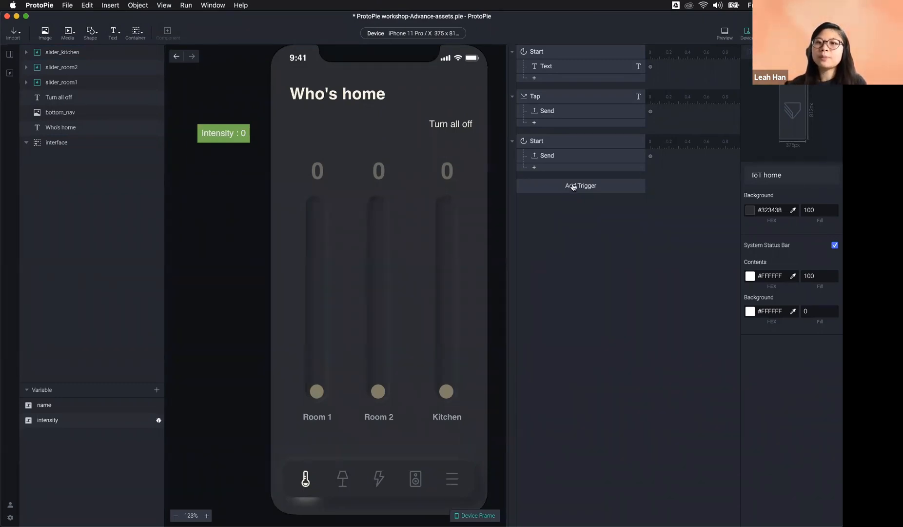
pyautogui.click(725, 33)
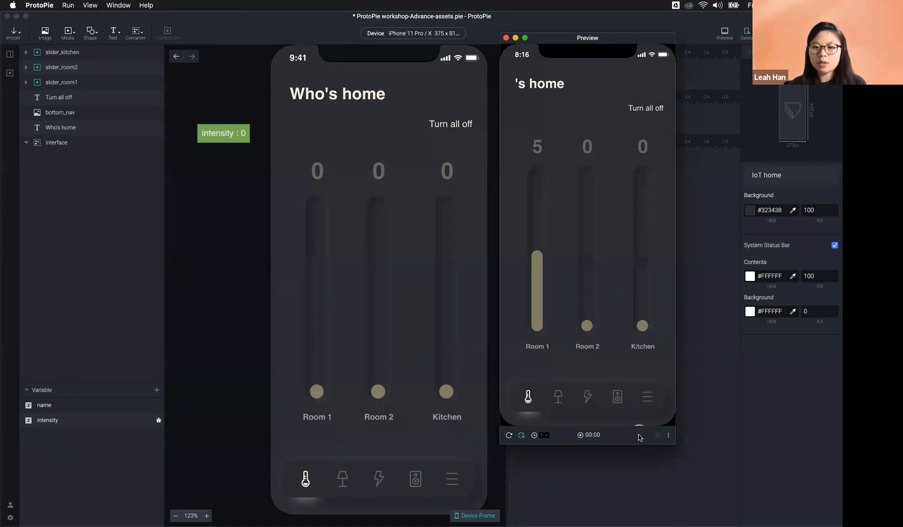
pyautogui.click(702, 361)
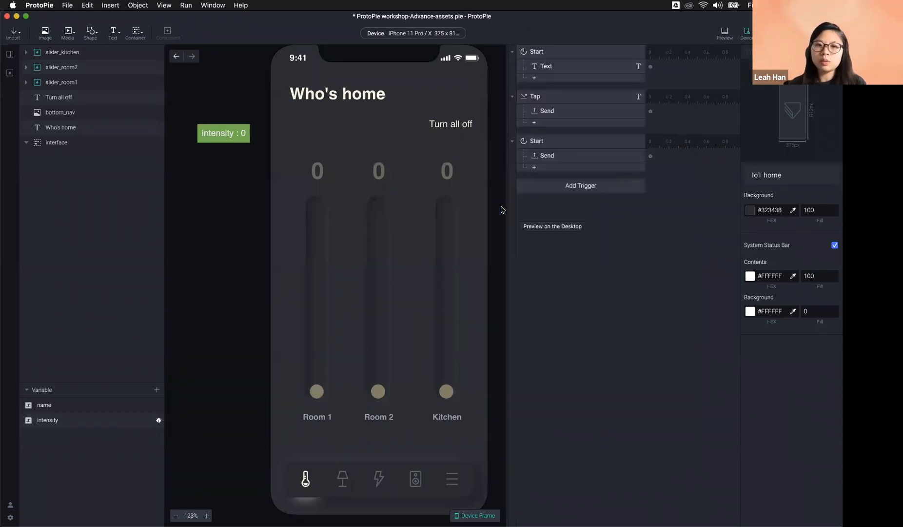
# Step: Add a Start trigger to the scene, discarding a mistakenly added Tap trigger
pyautogui.click(545, 192)
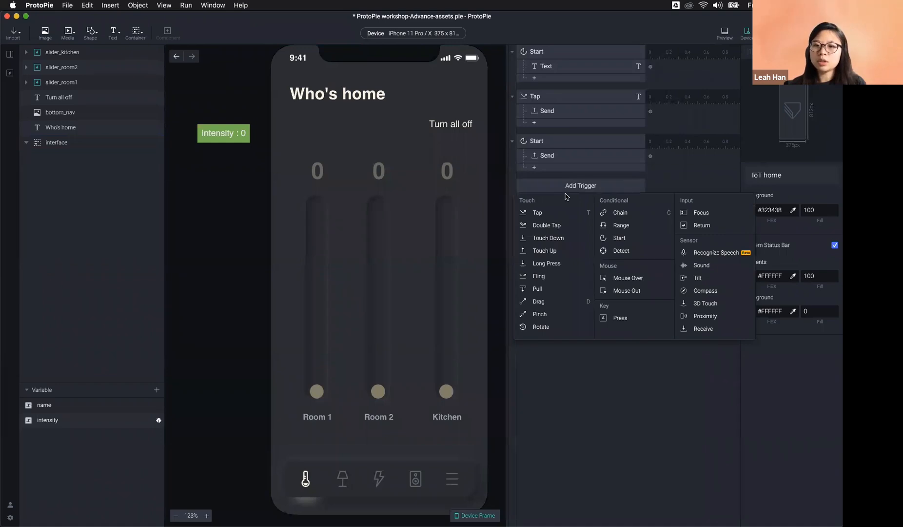
pyautogui.click(556, 212)
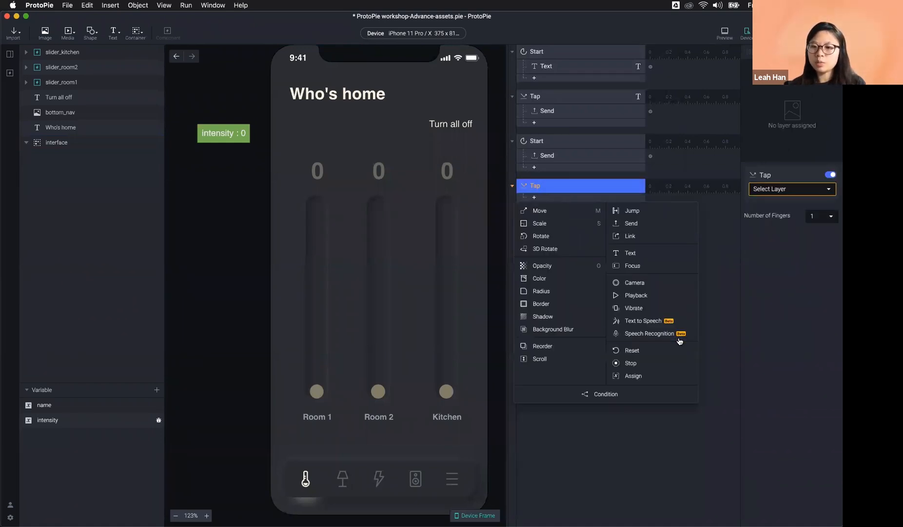
pyautogui.click(642, 333)
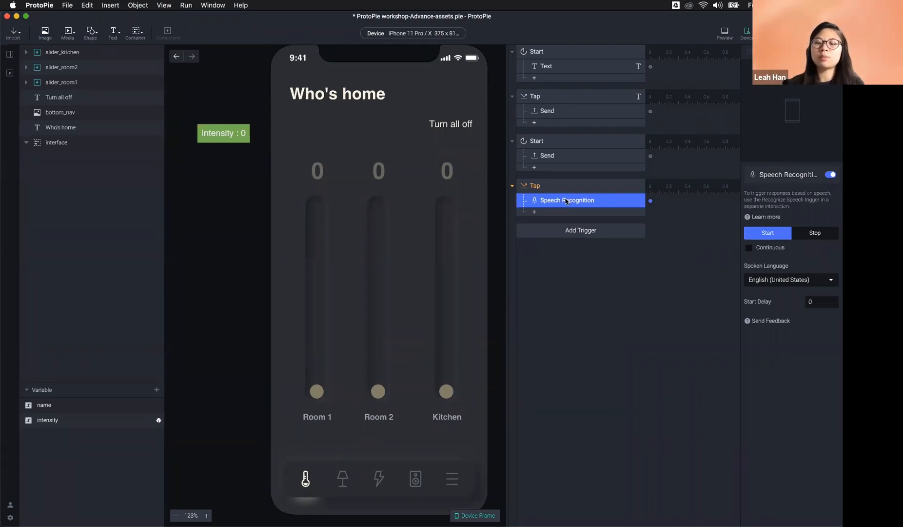
pyautogui.press('super+c')
pyautogui.press('BackSpace')
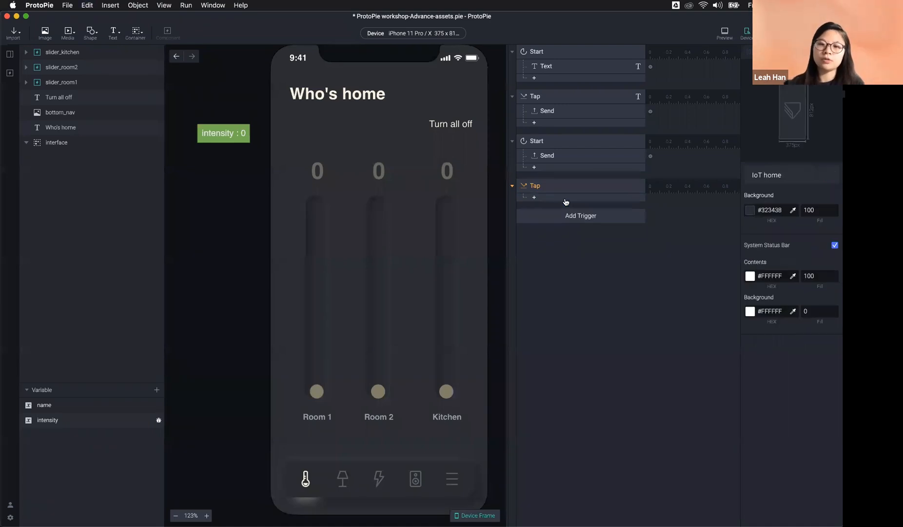
pyautogui.click(560, 190)
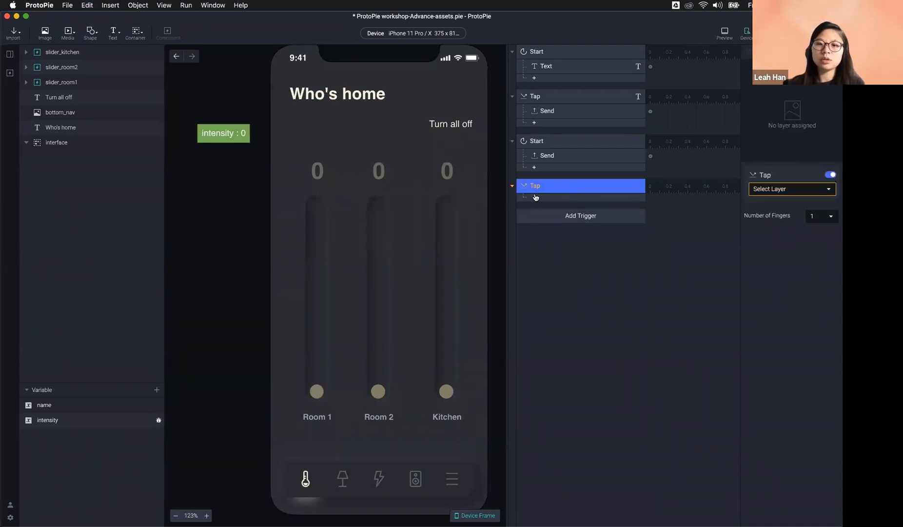
pyautogui.click(555, 214)
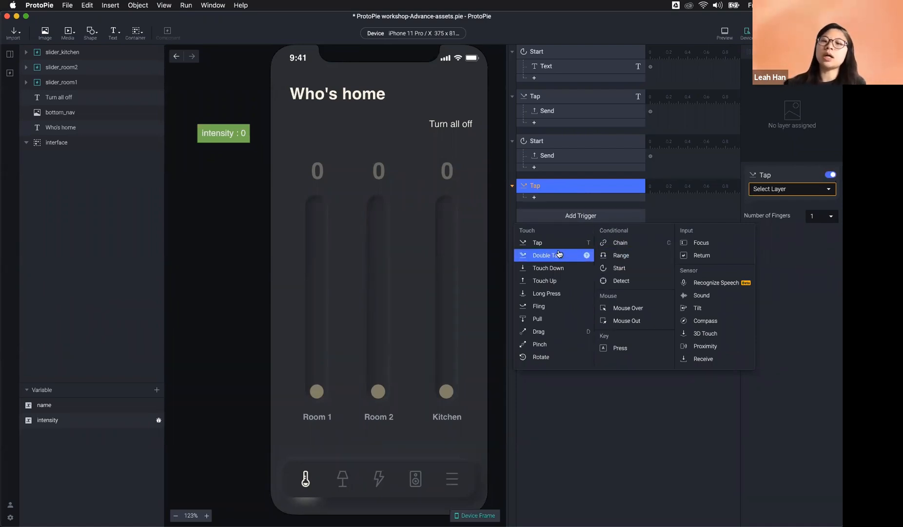
pyautogui.click(619, 268)
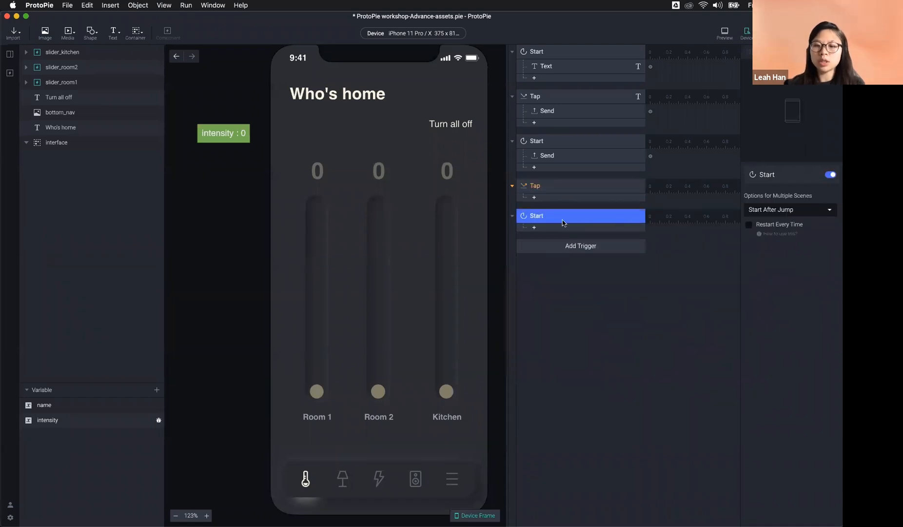
pyautogui.click(558, 193)
pyautogui.press('Delete')
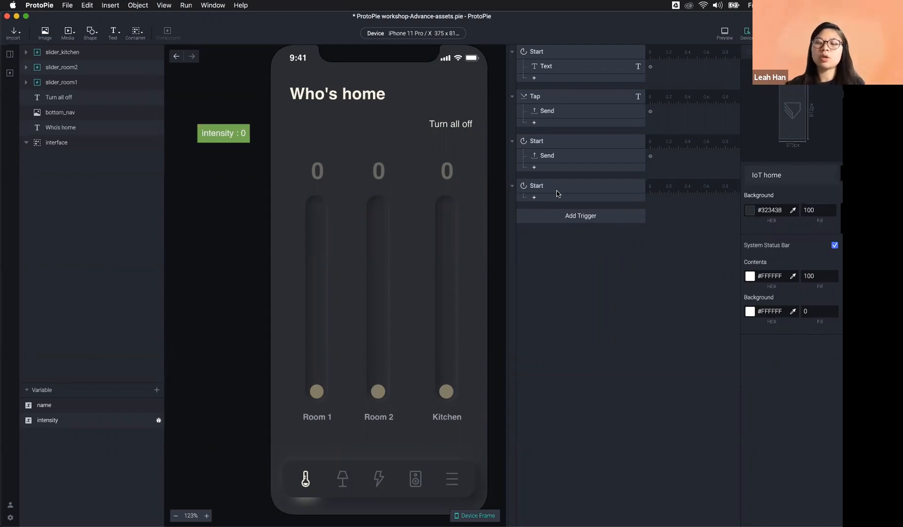
# Step: Add a Speech Recognition response under Start and name it Listen
pyautogui.click(556, 198)
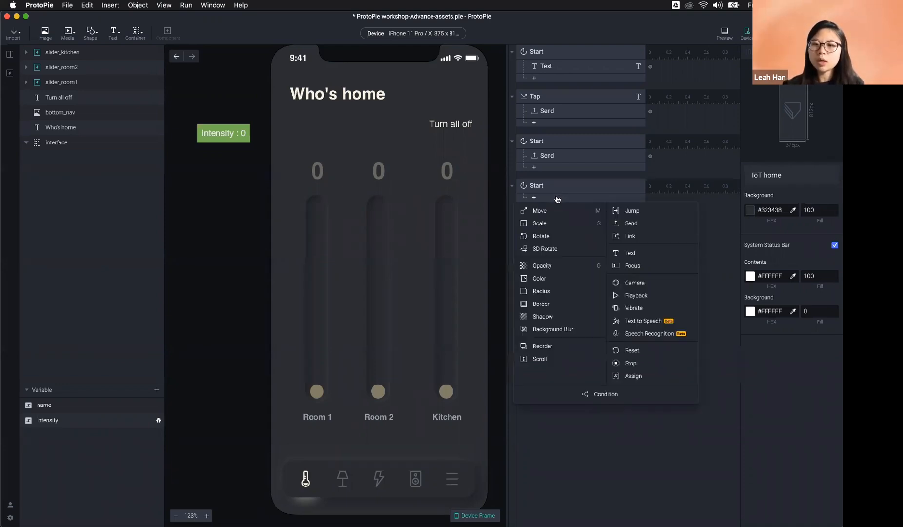
pyautogui.click(649, 333)
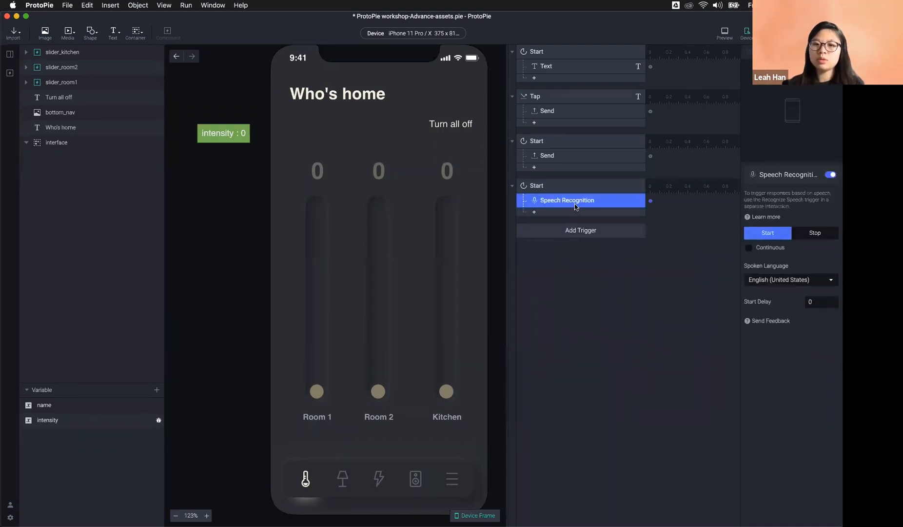
pyautogui.doubleClick(582, 201)
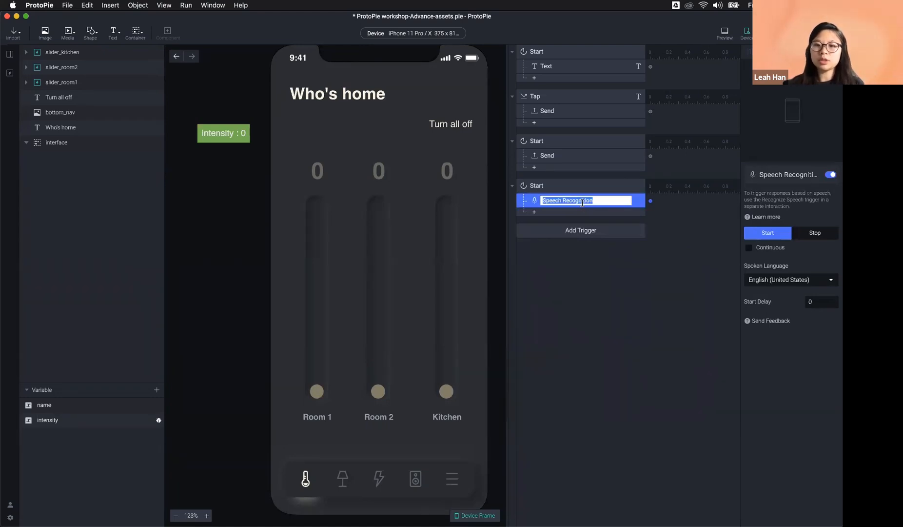
pyautogui.write('Listen')
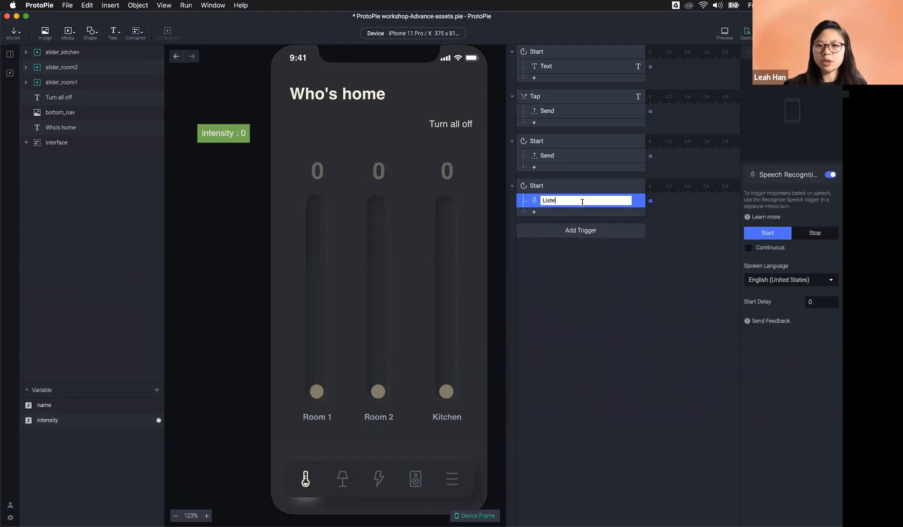
pyautogui.press('Return')
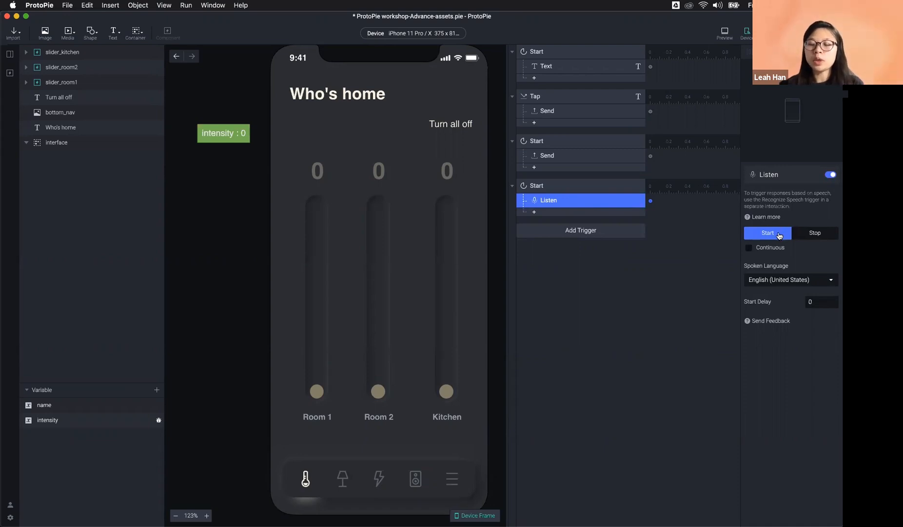
# Step: Preview the prototype, then turn on continuous listening for the Listen response
pyautogui.click(725, 33)
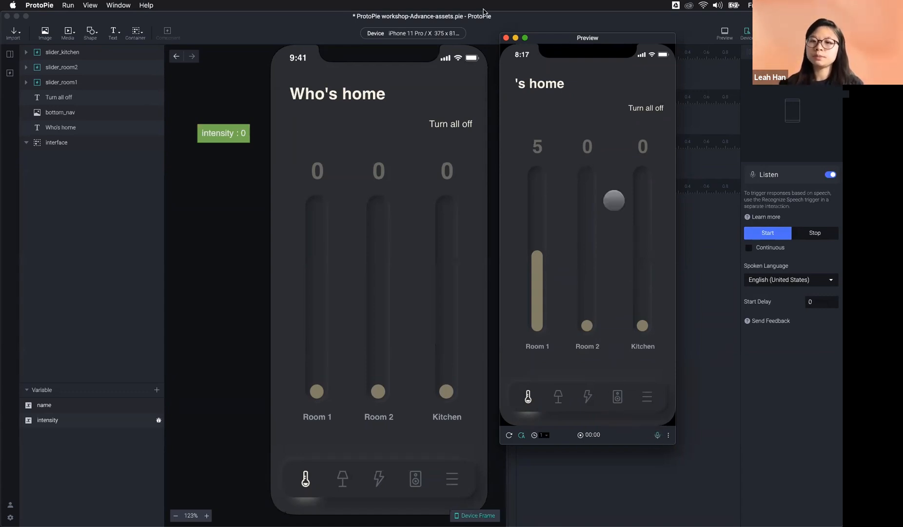
pyautogui.click(507, 38)
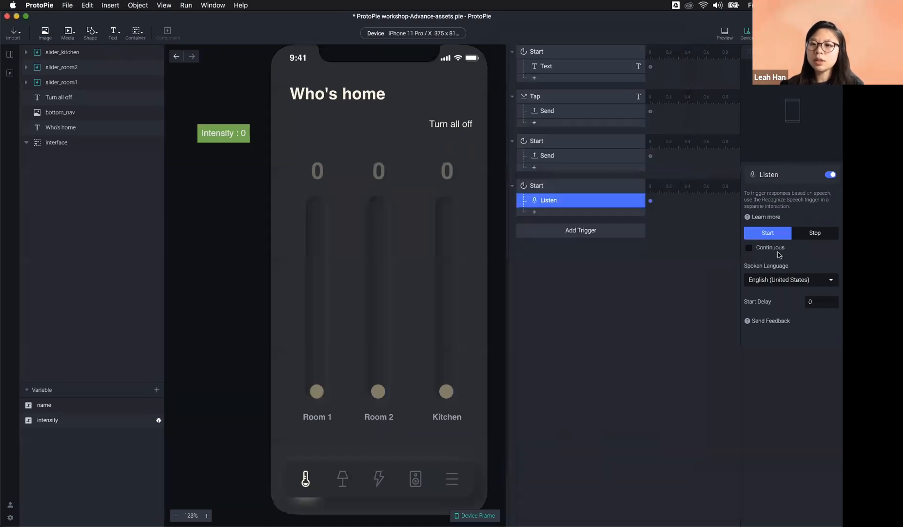
pyautogui.click(776, 249)
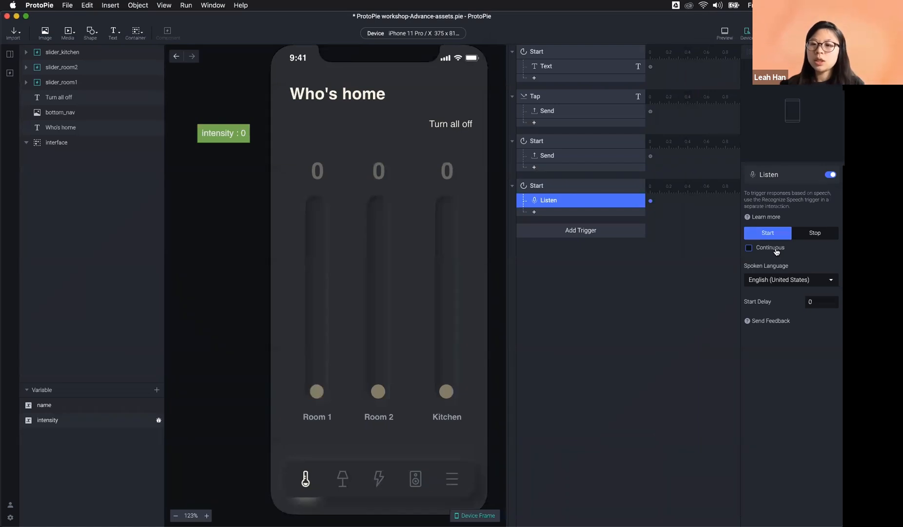
pyautogui.click(776, 249)
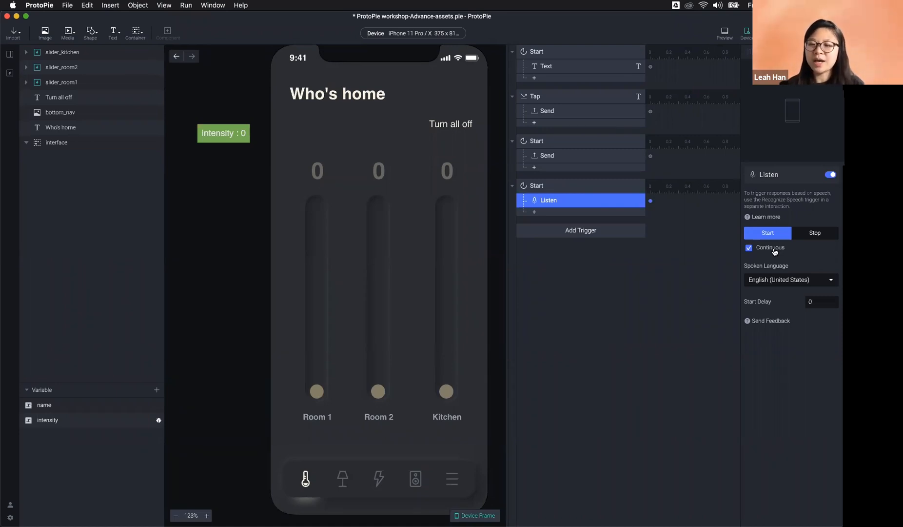
# Step: Preview again, keeping Listen set to Start with continuous listening turned off
pyautogui.click(724, 34)
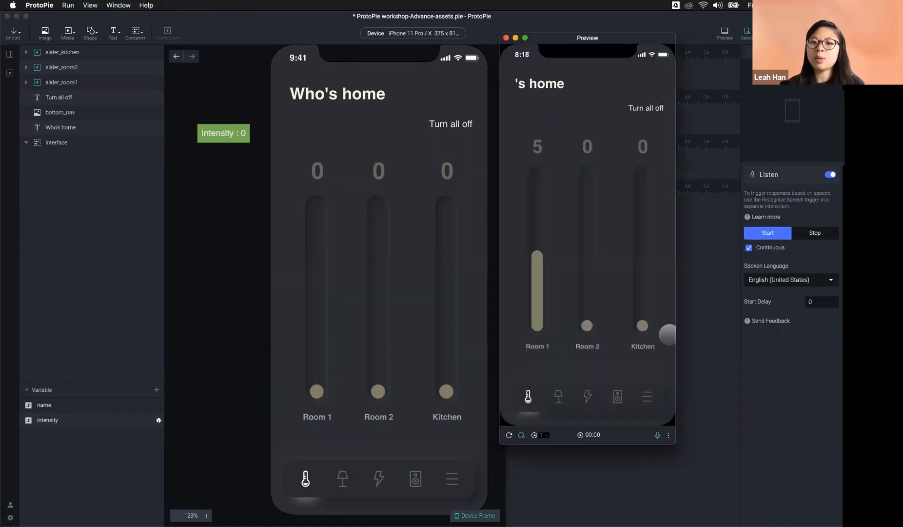
pyautogui.click(768, 254)
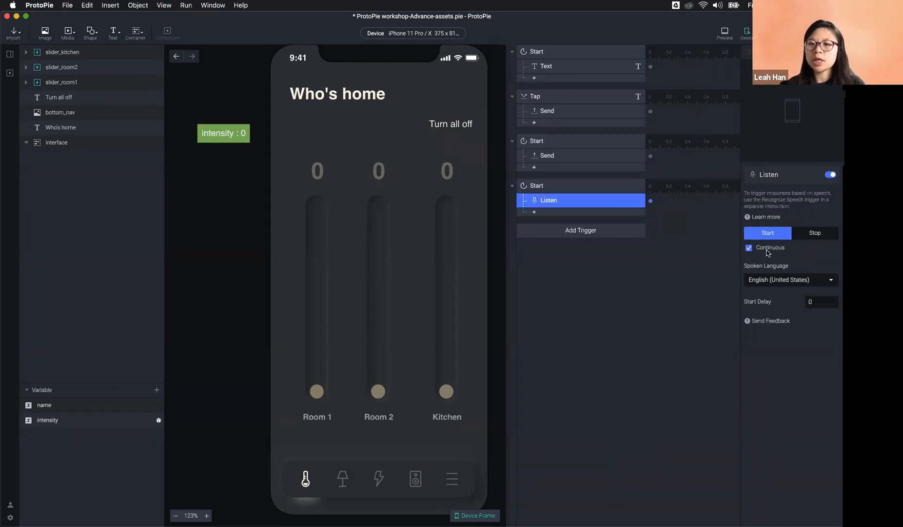
pyautogui.click(811, 236)
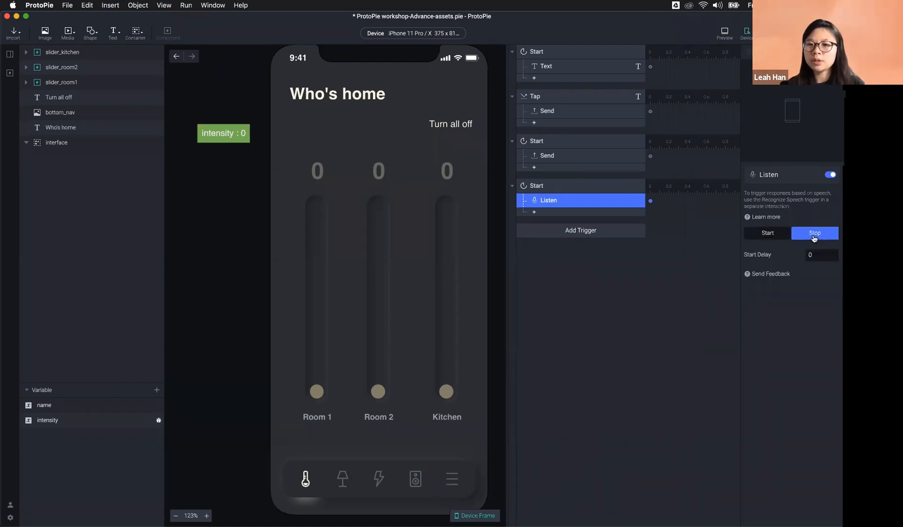
pyautogui.click(764, 234)
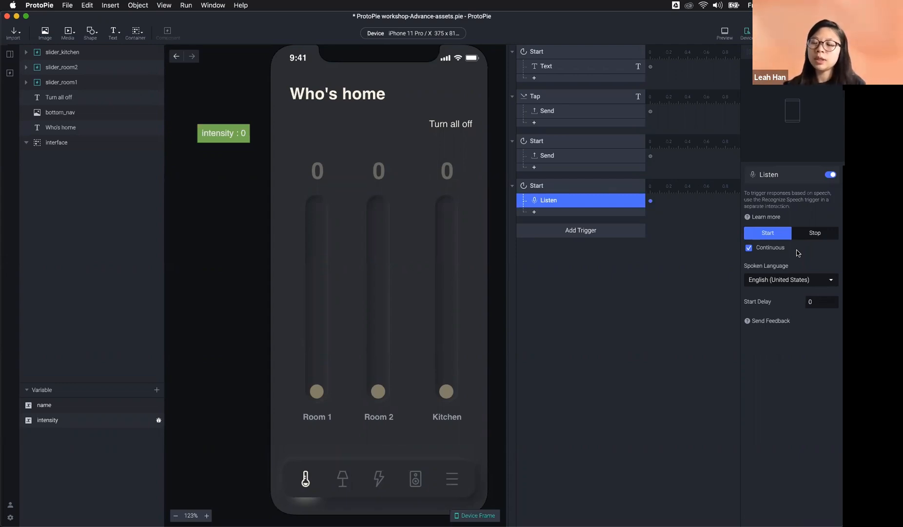
pyautogui.click(775, 249)
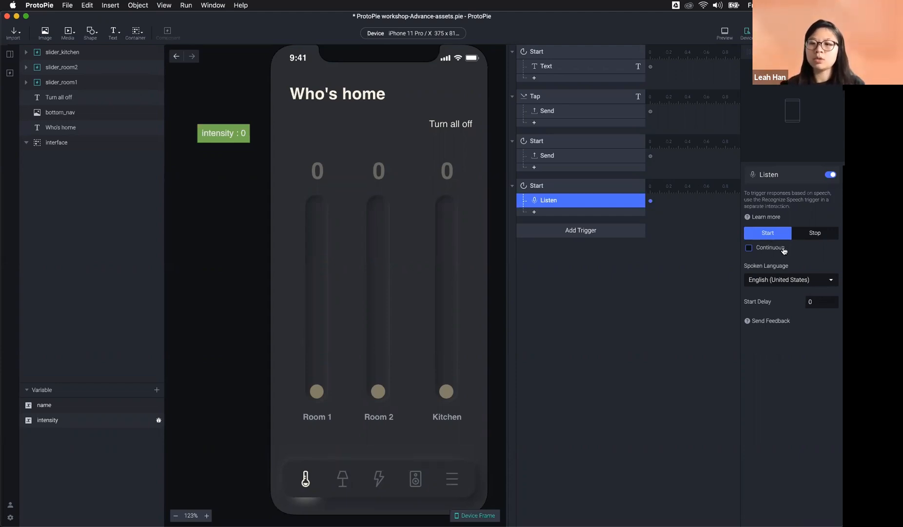
# Step: Keep English (United States) as the Listen response's spoken language
pyautogui.click(786, 283)
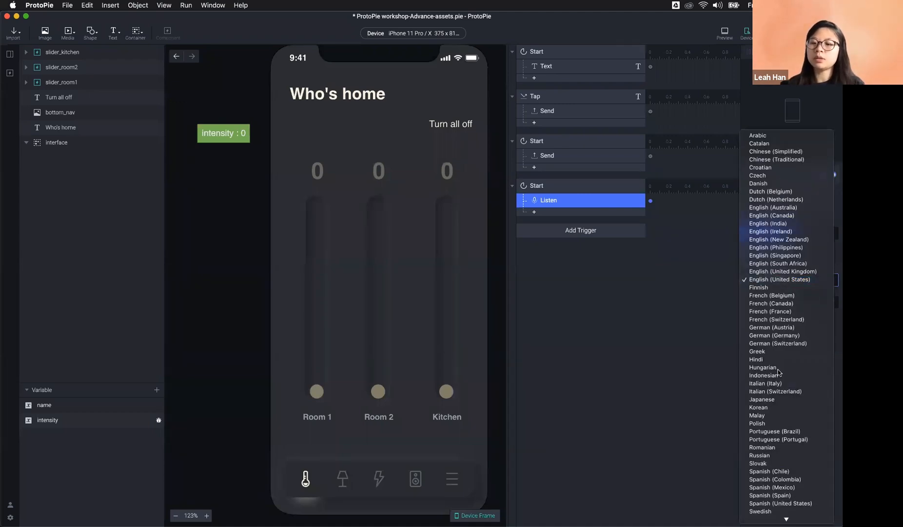
pyautogui.scroll(-2, 762, 324)
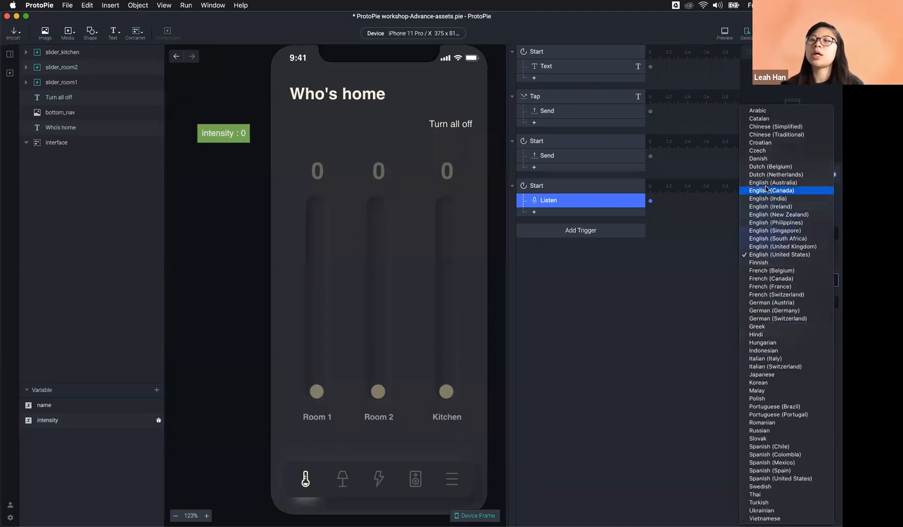
pyautogui.click(775, 255)
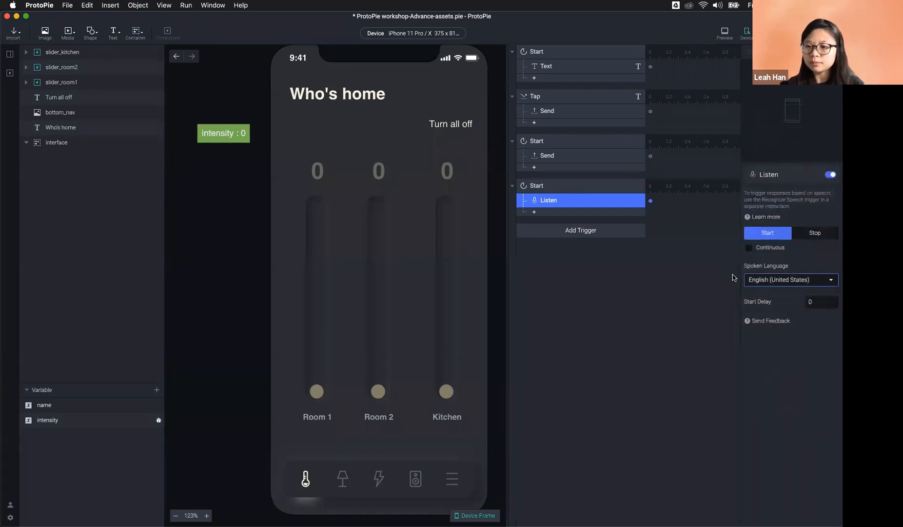
# Step: Add a Recognize Speech trigger with Trigger Point left on After Speaking
pyautogui.click(579, 234)
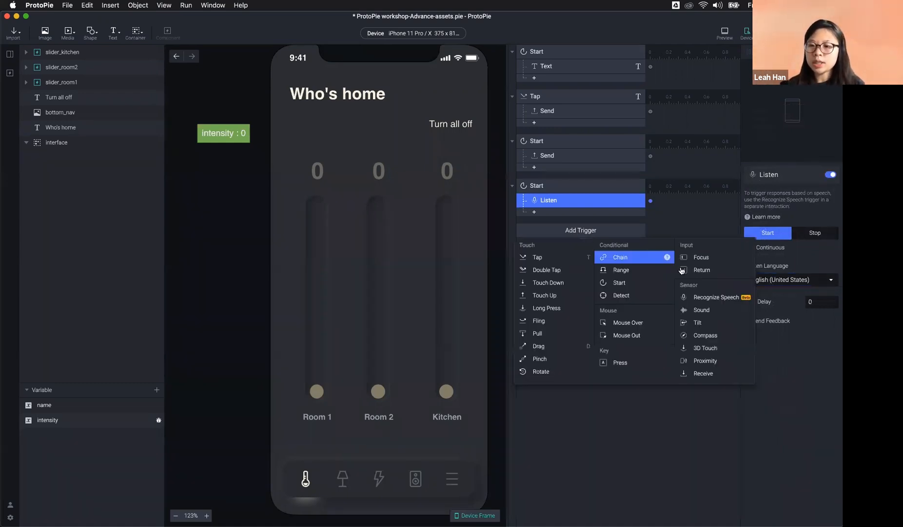
pyautogui.click(705, 301)
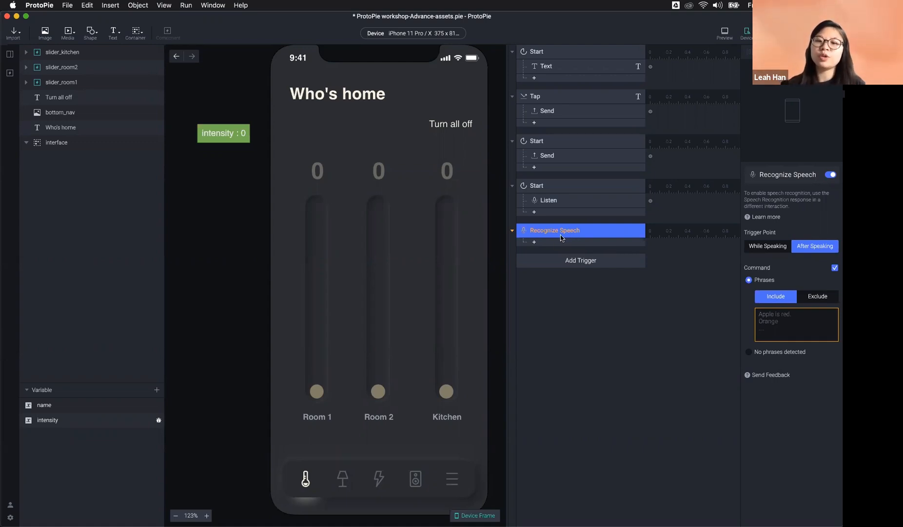
pyautogui.click(575, 259)
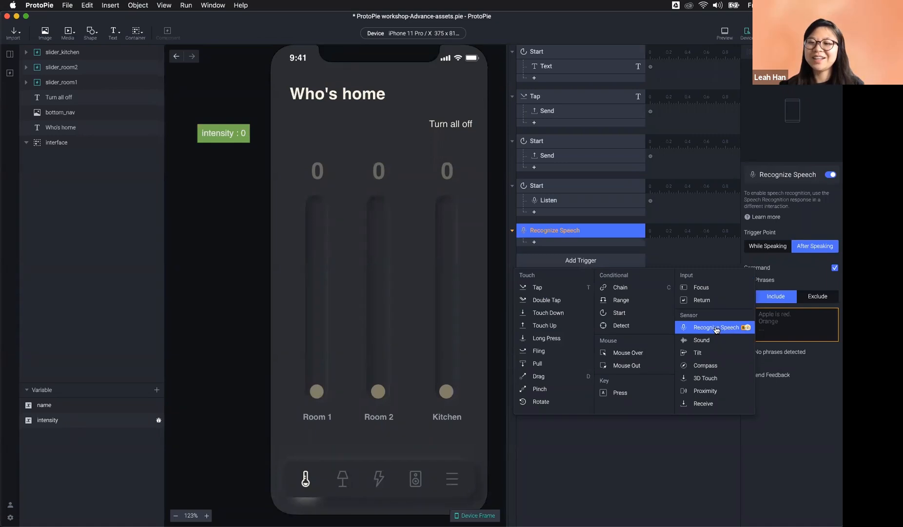
pyautogui.click(604, 237)
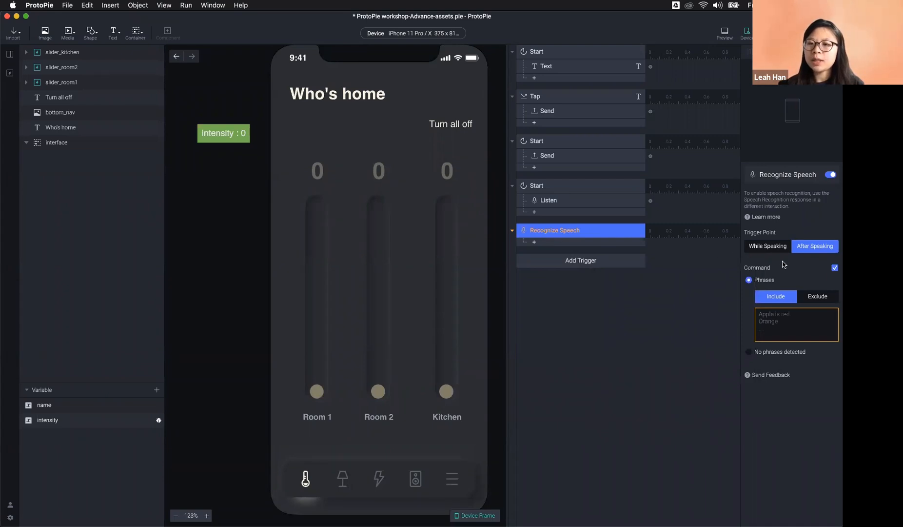
pyautogui.click(790, 317)
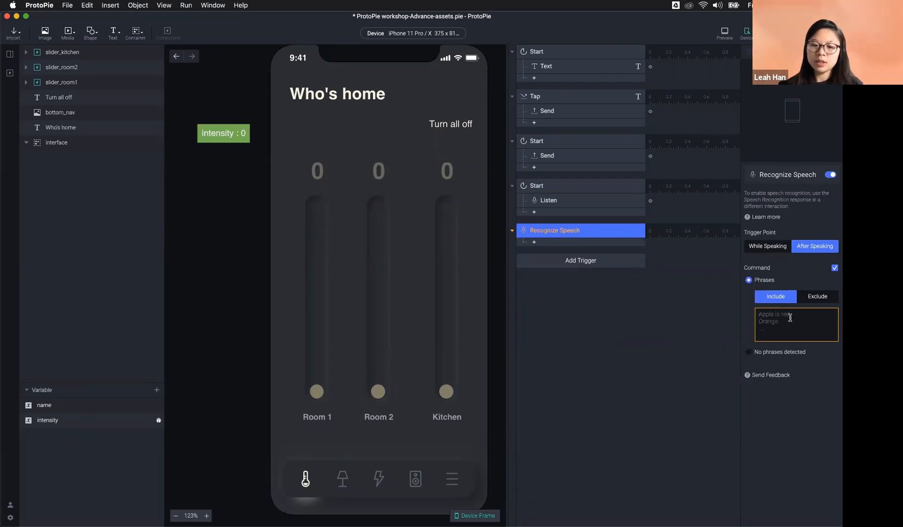
# Step: Enter 'Kitchen' as the included phrase, with the trigger still firing After Speaking
pyautogui.write('Kitchen')
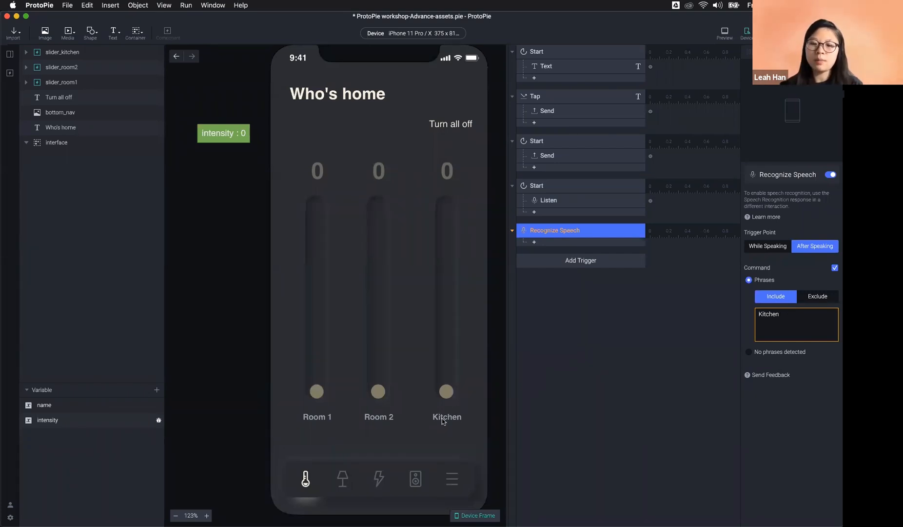
pyautogui.moveTo(781, 314); pyautogui.dragTo(739, 316)
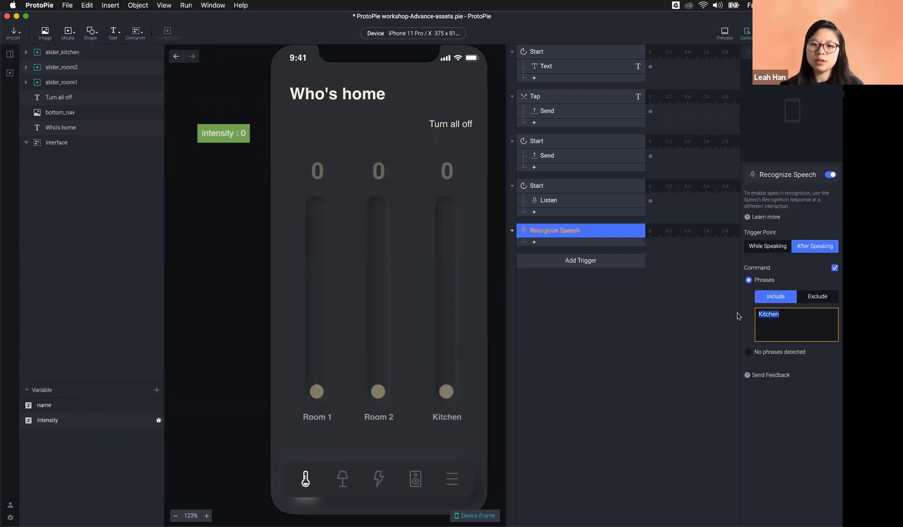
pyautogui.write('room2')
pyautogui.press('BackSpace')
pyautogui.press('BackSpace')
pyautogui.press('BackSpace')
pyautogui.press('BackSpace')
pyautogui.press('BackSpace')
pyautogui.write('Ki')
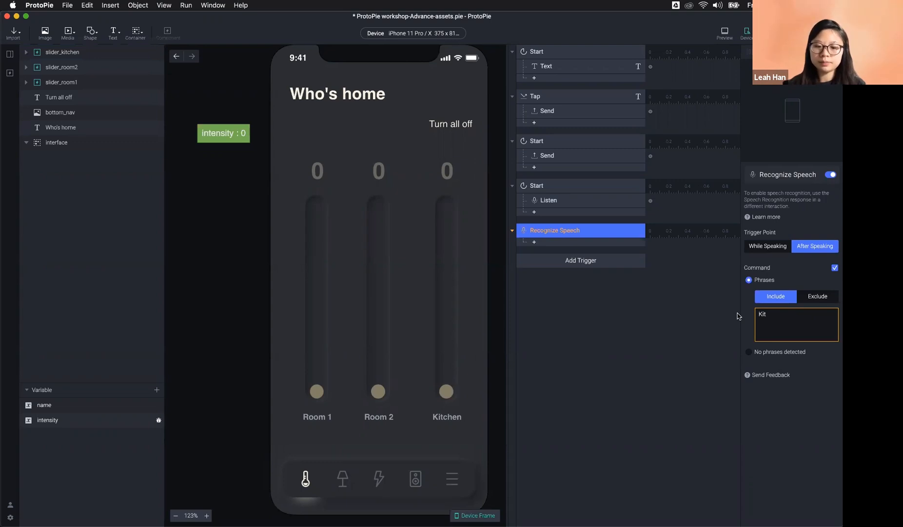
pyautogui.write('t')
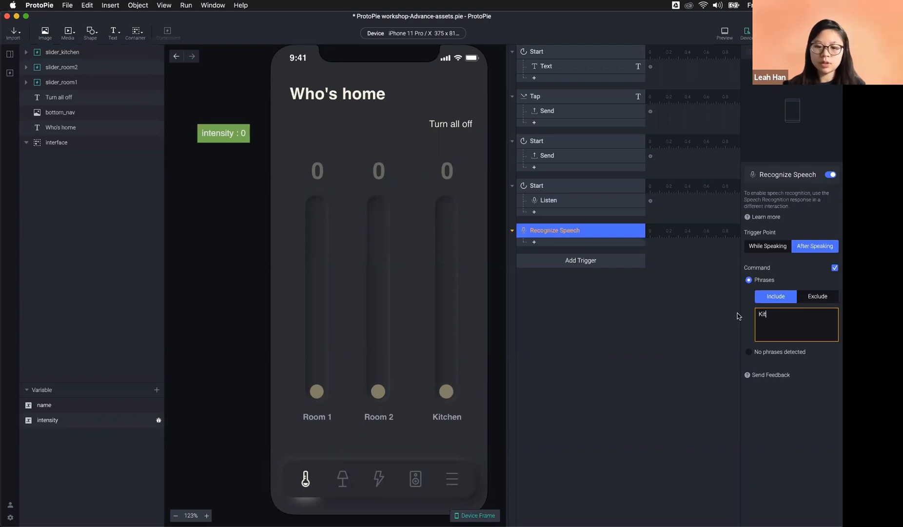
pyautogui.write('chen')
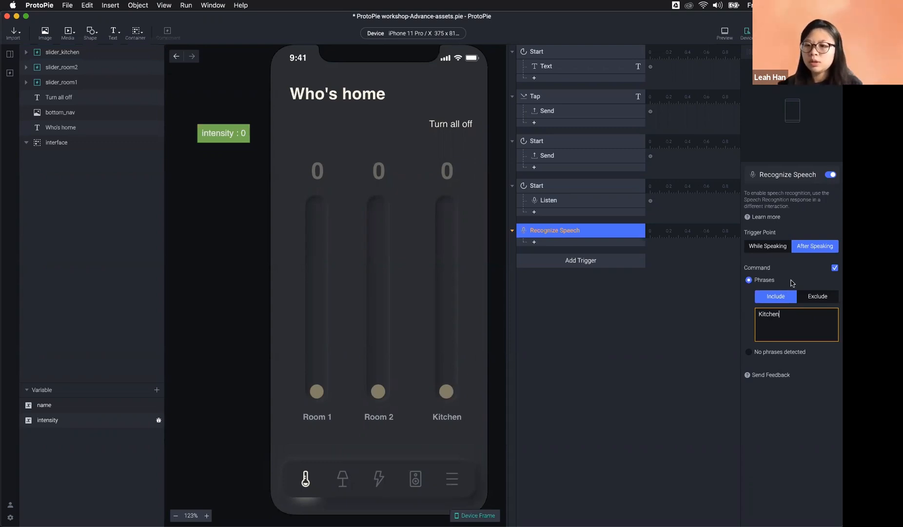
pyautogui.click(791, 281)
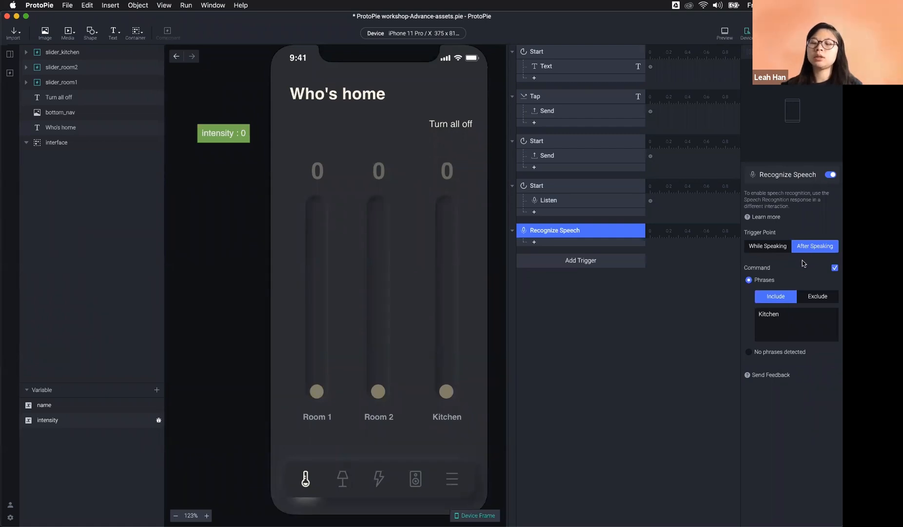
pyautogui.click(769, 246)
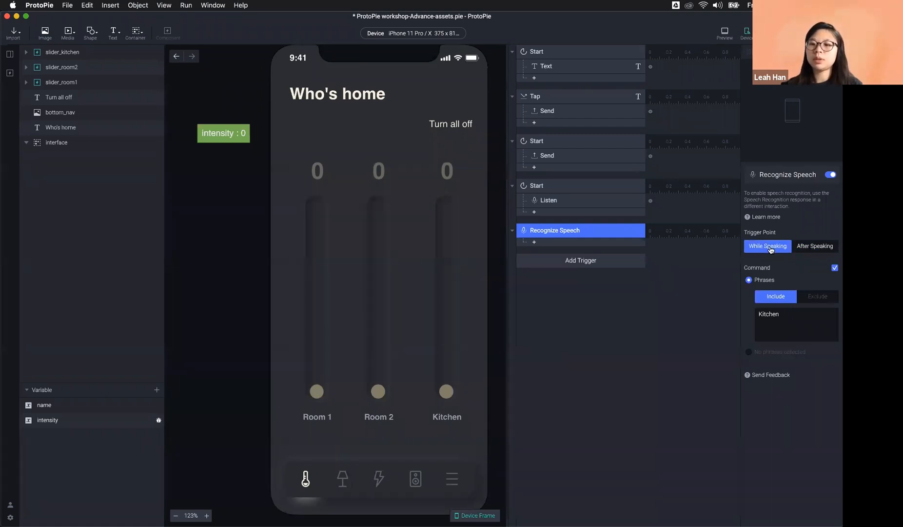
pyautogui.click(805, 247)
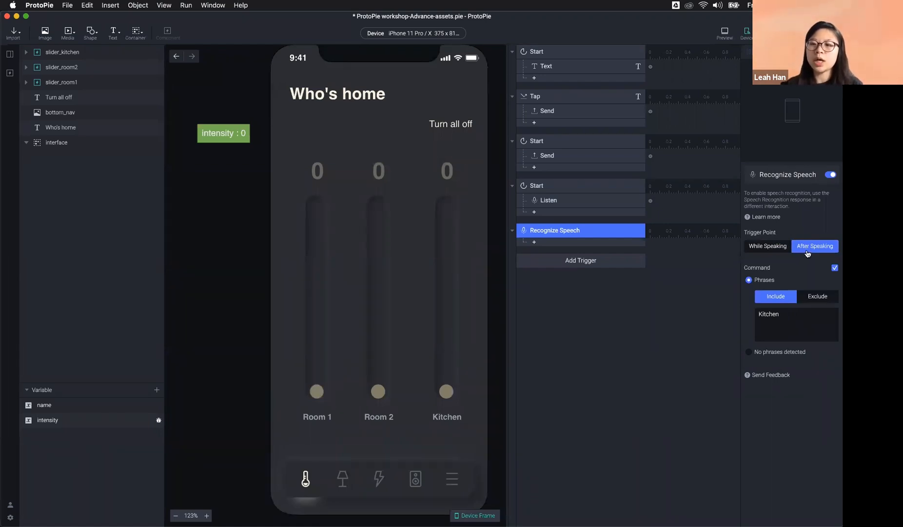
pyautogui.doubleClick(784, 315)
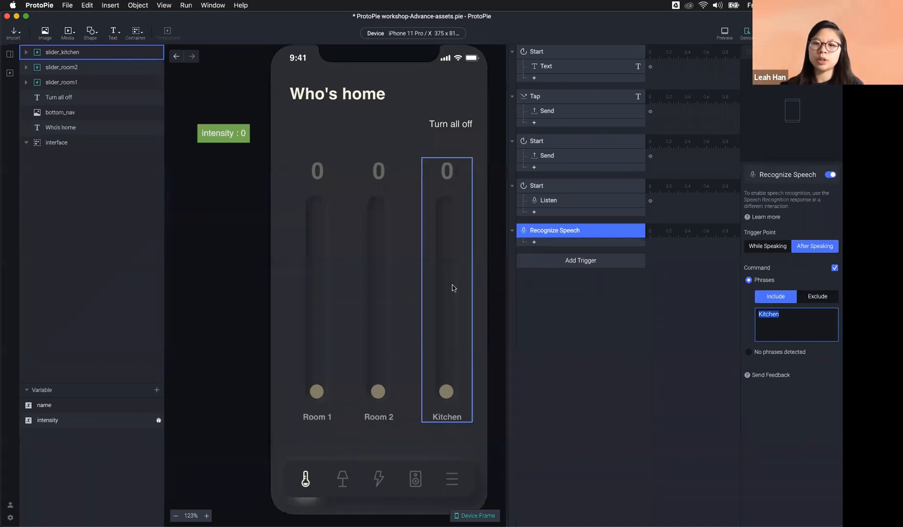
# Step: Add a Send response under Recognize Speech targeting the slider_kitchen component
pyautogui.click(535, 242)
pyautogui.click(629, 269)
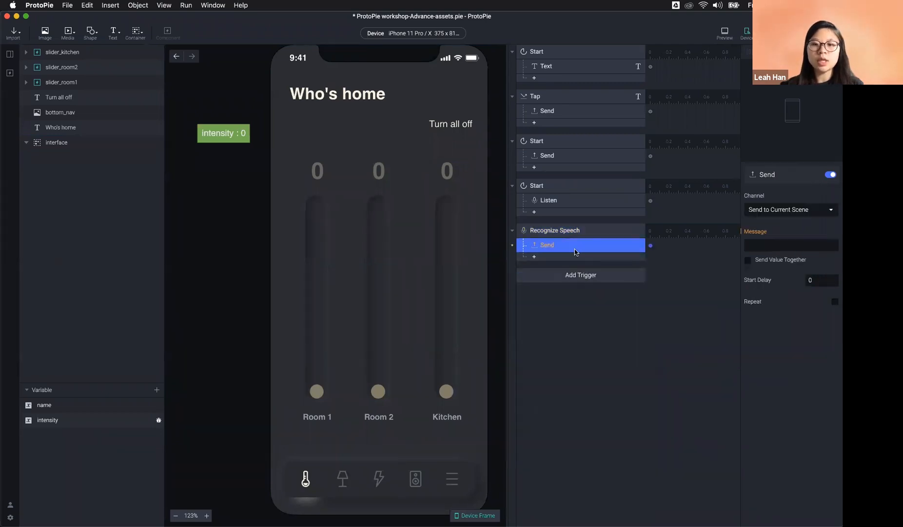
pyautogui.click(790, 210)
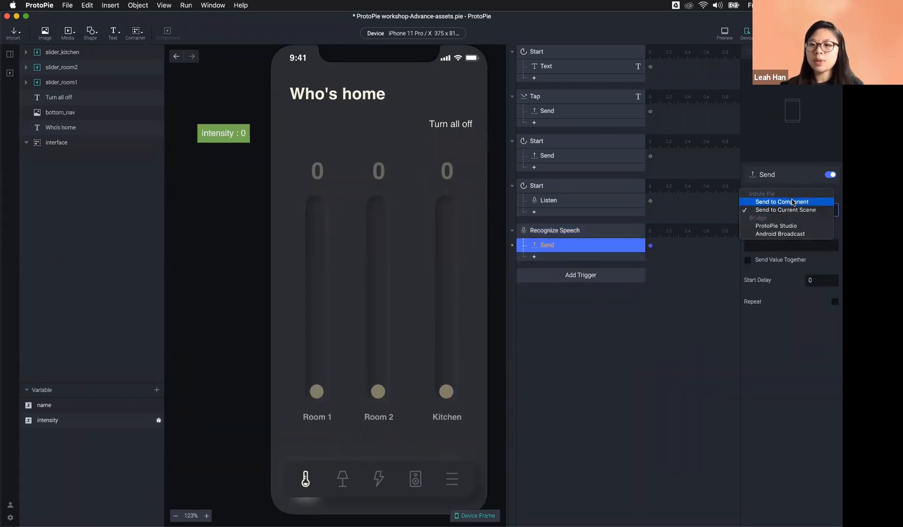
pyautogui.click(802, 210)
pyautogui.click(781, 225)
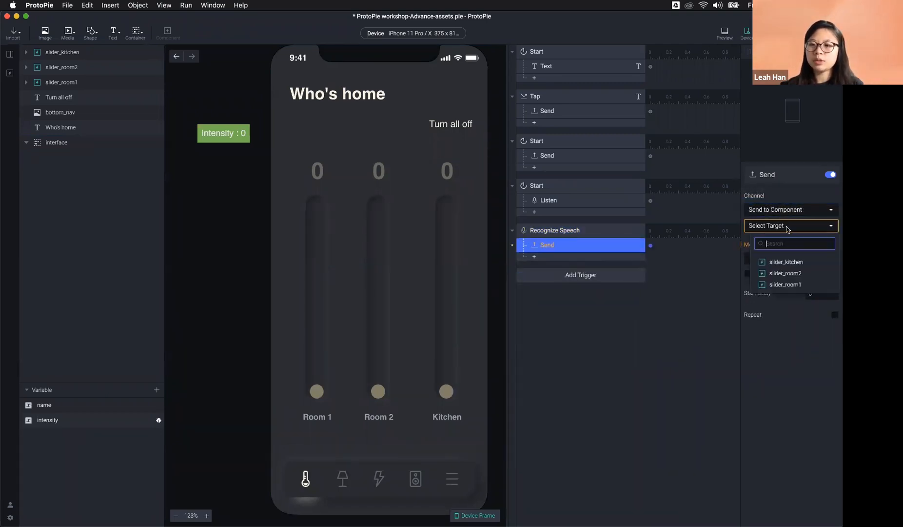
pyautogui.click(780, 256)
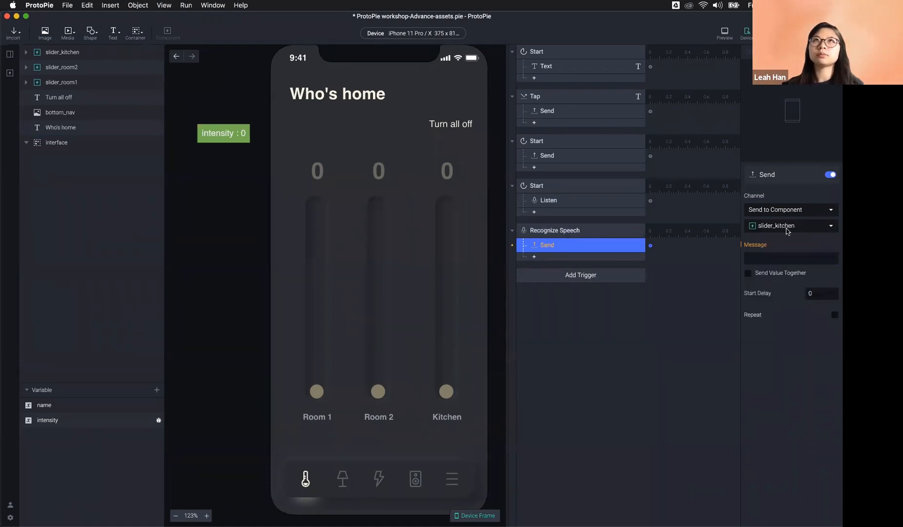
# Step: Set the Send message name to turn_on_kitchen
pyautogui.click(768, 258)
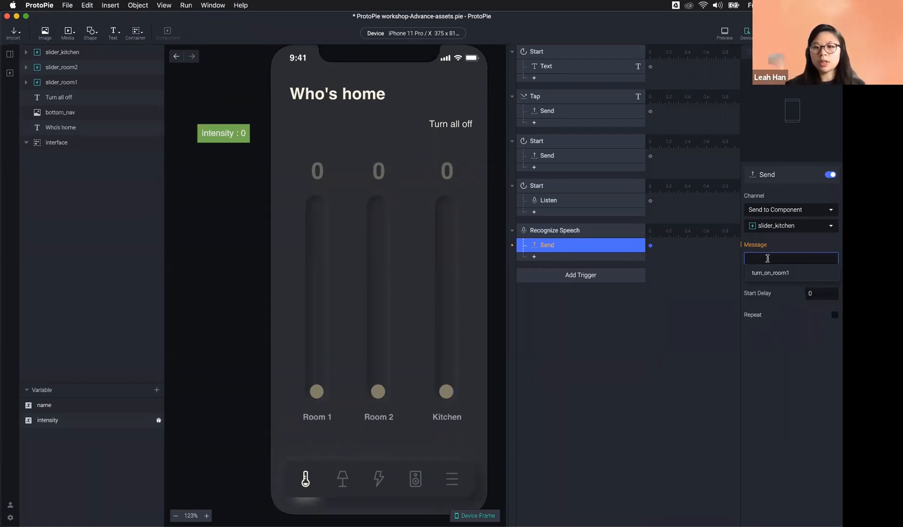
pyautogui.write('turn')
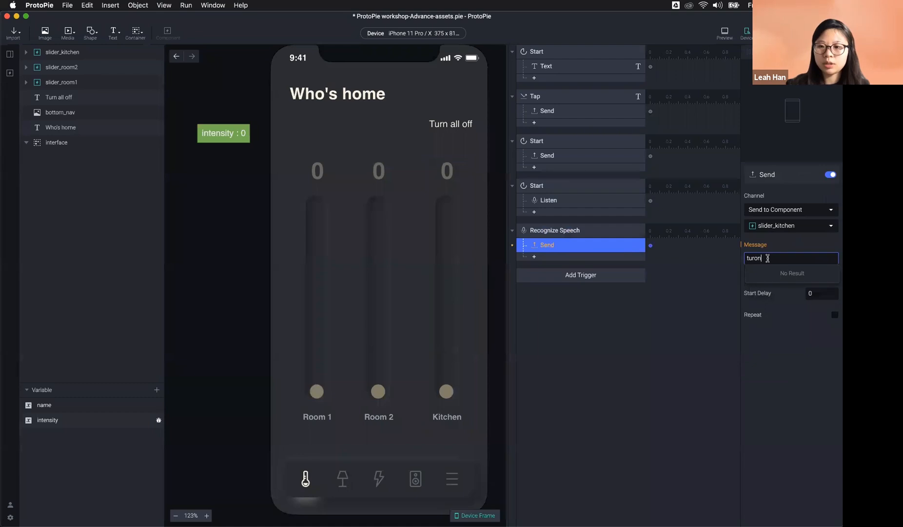
pyautogui.write('_')
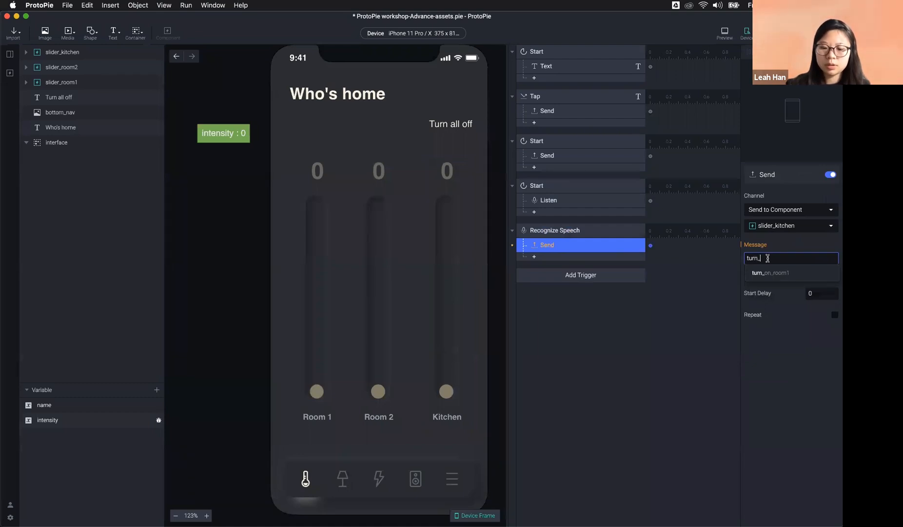
pyautogui.write('on_Kitchen')
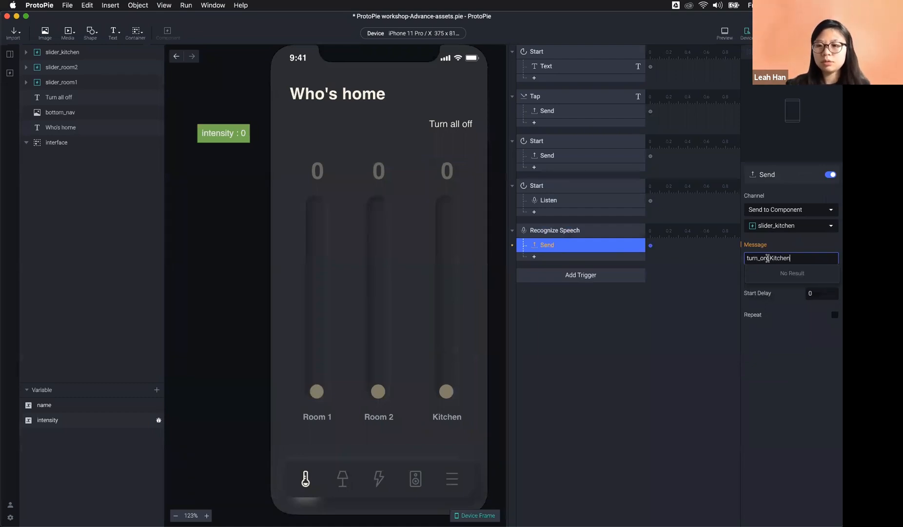
pyautogui.press('Return')
pyautogui.click(773, 258)
pyautogui.press('BackSpace')
pyautogui.write('k')
pyautogui.press('Return')
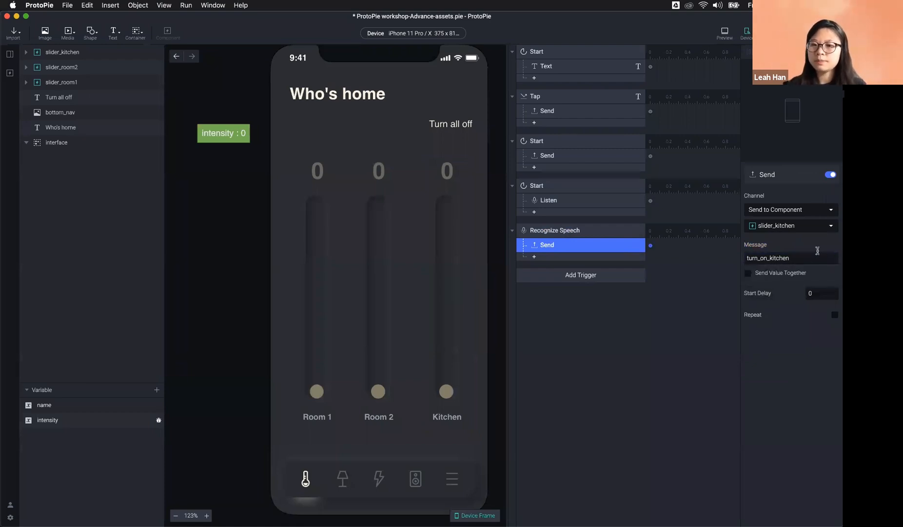
pyautogui.click(799, 258)
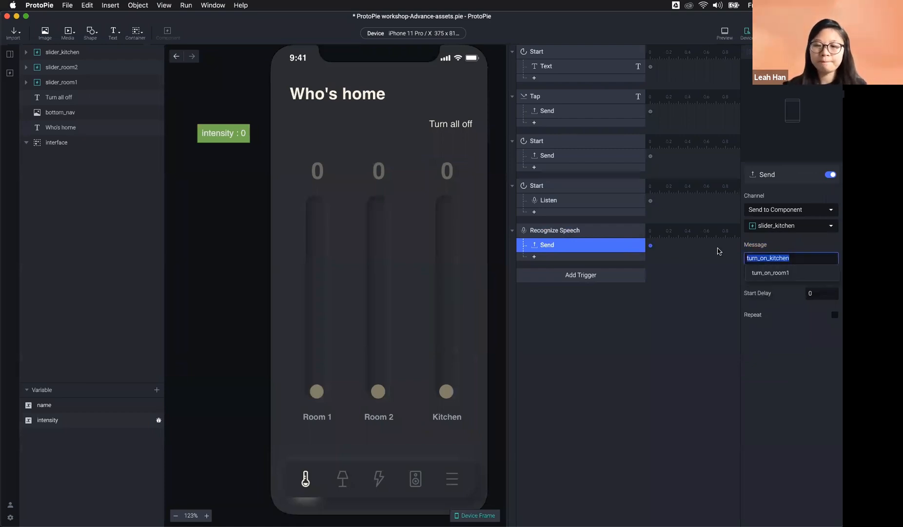
pyautogui.click(798, 329)
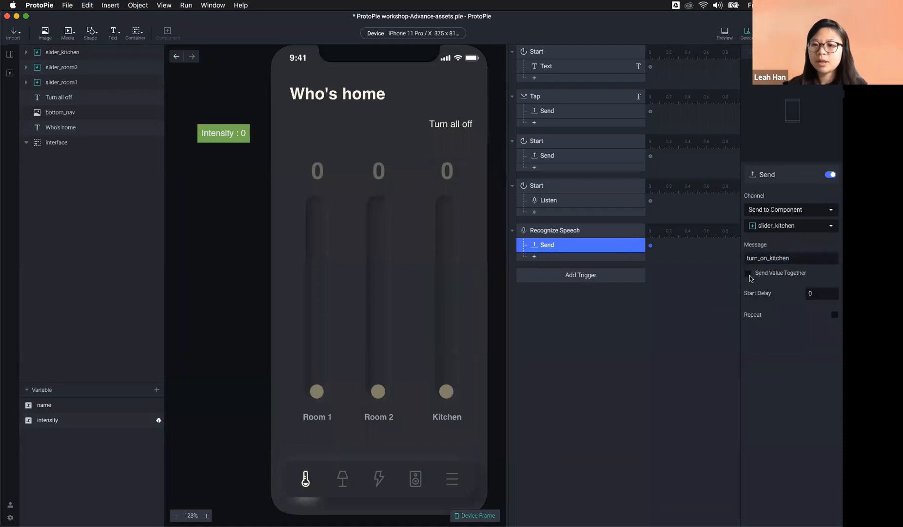
# Step: Leave the message without a value and compare it with the Room 1 Send settings
pyautogui.click(789, 275)
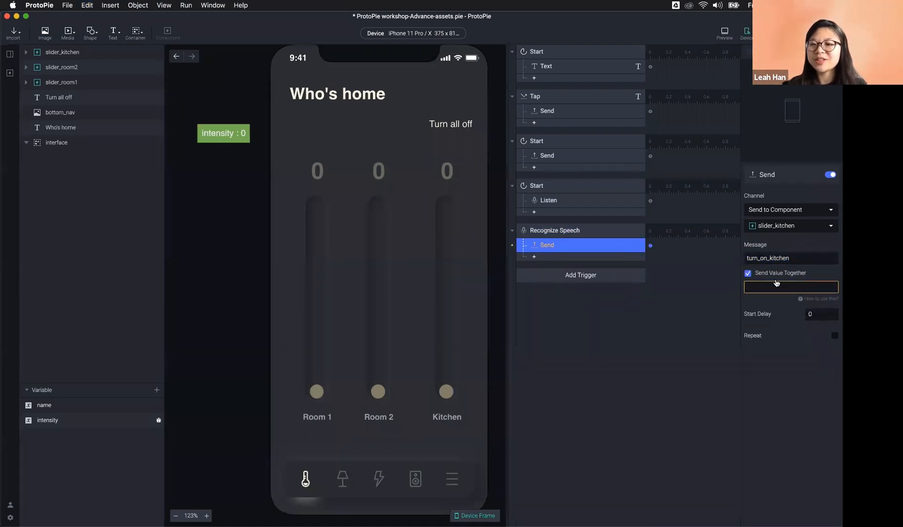
pyautogui.click(750, 275)
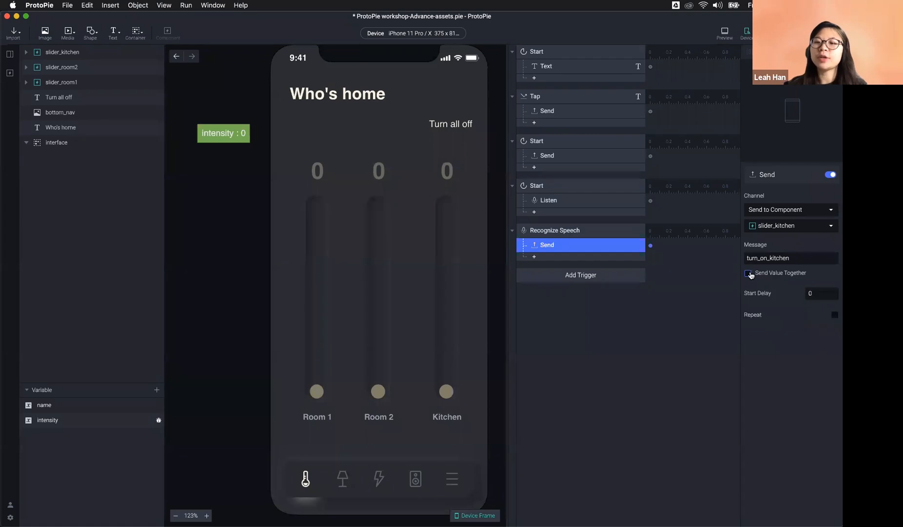
pyautogui.click(573, 200)
pyautogui.click(566, 156)
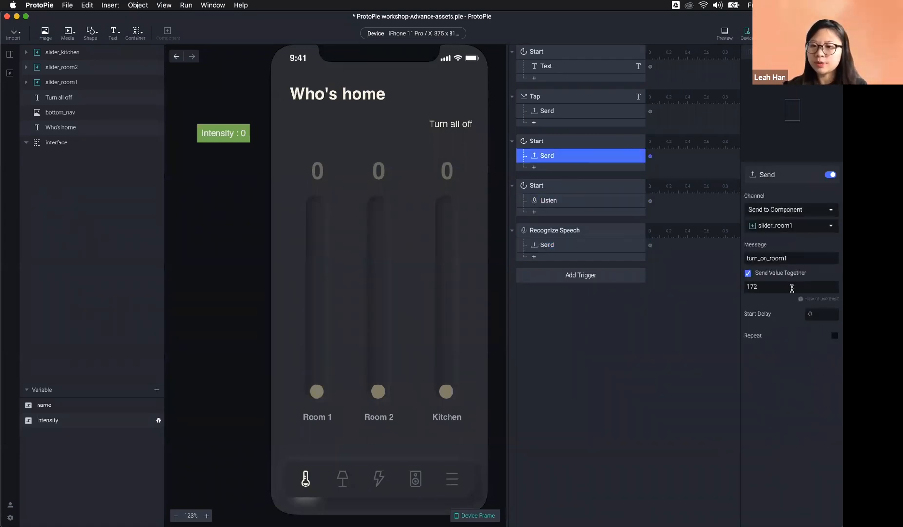
pyautogui.click(634, 245)
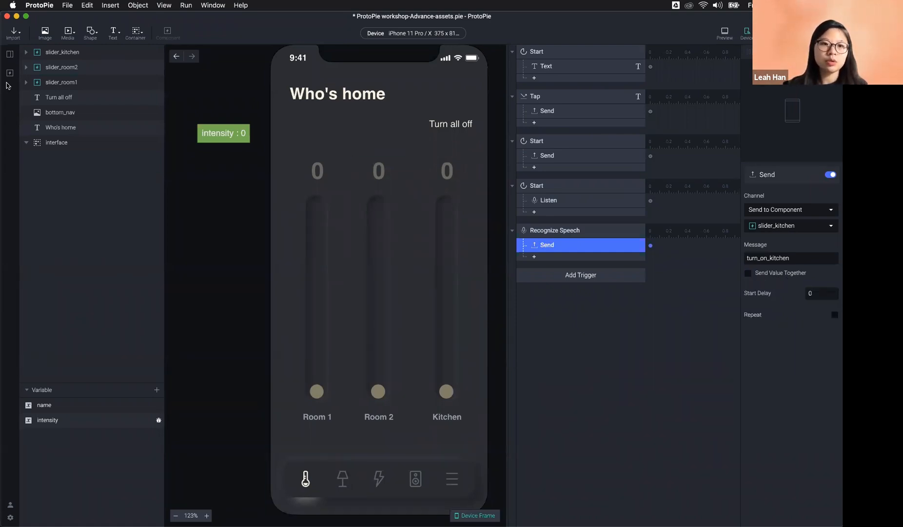
# Step: In slider_room1, add a Receive_kitchen_voice trigger receiving turn_on_kitchen from the parent
pyautogui.click(9, 73)
pyautogui.doubleClick(47, 97)
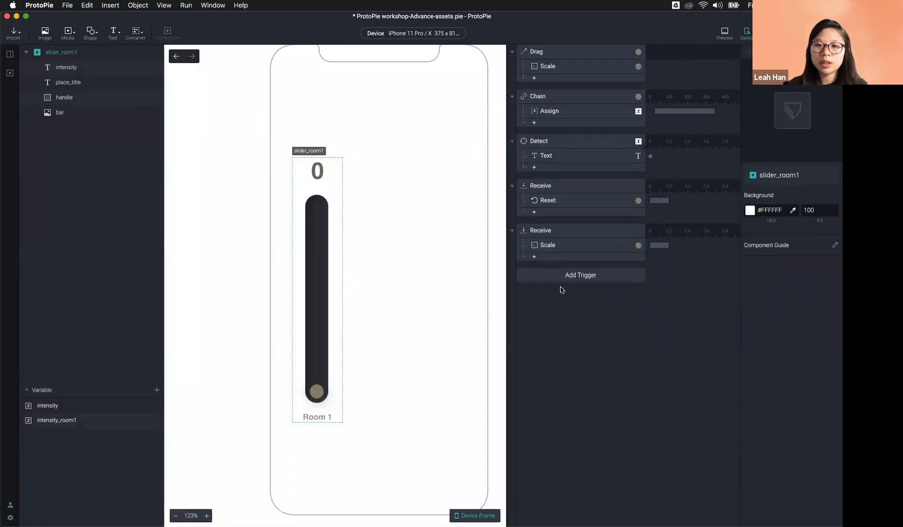
pyautogui.click(561, 281)
pyautogui.click(737, 418)
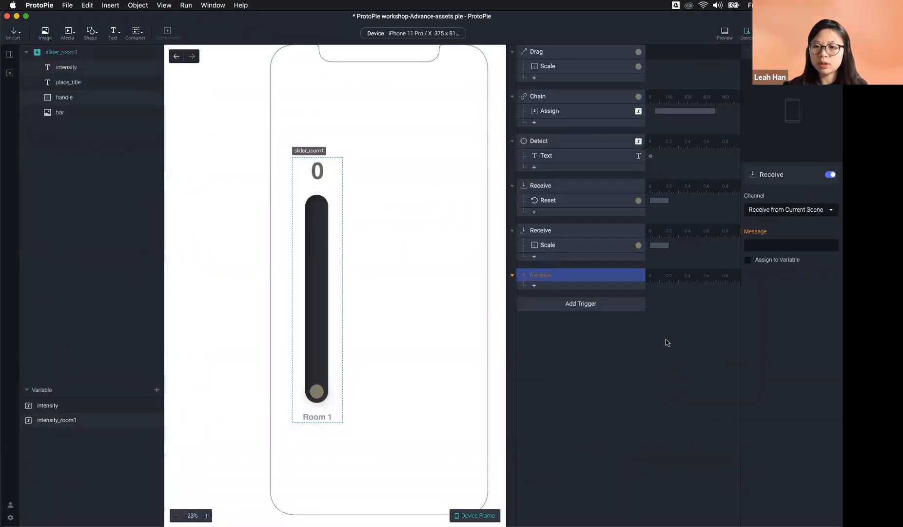
pyautogui.doubleClick(569, 275)
pyautogui.write('_kitchen_voice')
pyautogui.press('Return')
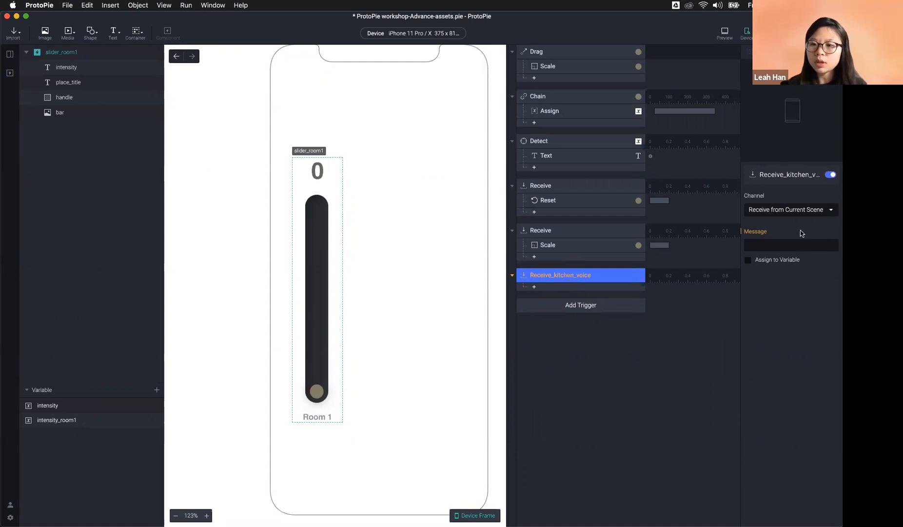
pyautogui.click(794, 214)
pyautogui.click(800, 196)
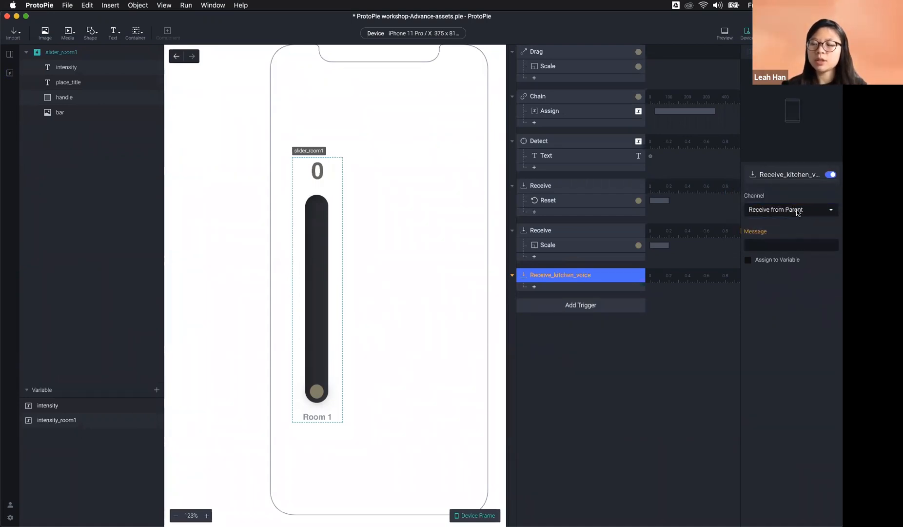
pyautogui.click(784, 245)
pyautogui.click(786, 271)
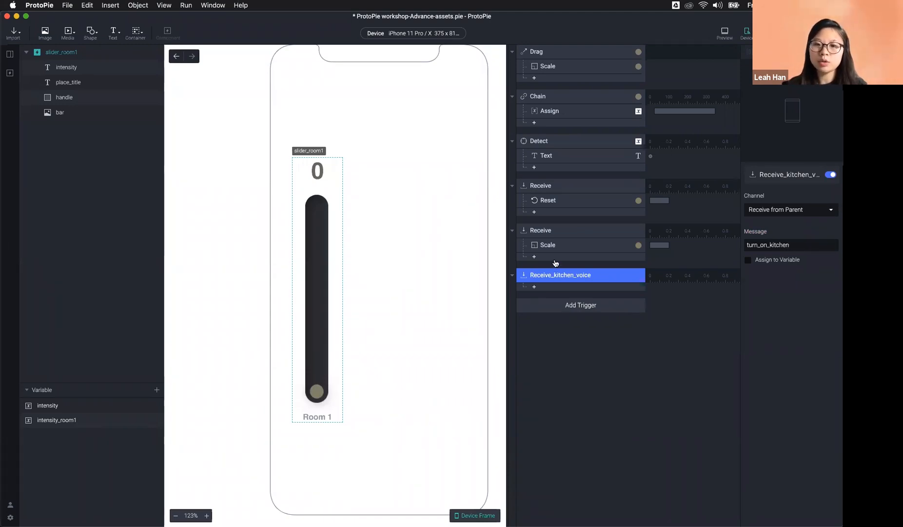
# Step: Add a Scale response that sets the handle's height to 200
pyautogui.click(547, 288)
pyautogui.click(565, 315)
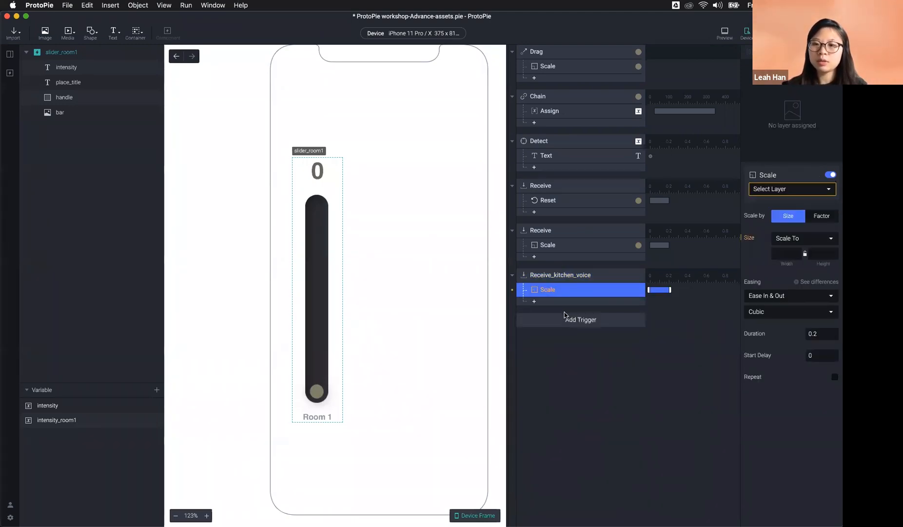
pyautogui.click(781, 190)
pyautogui.click(791, 260)
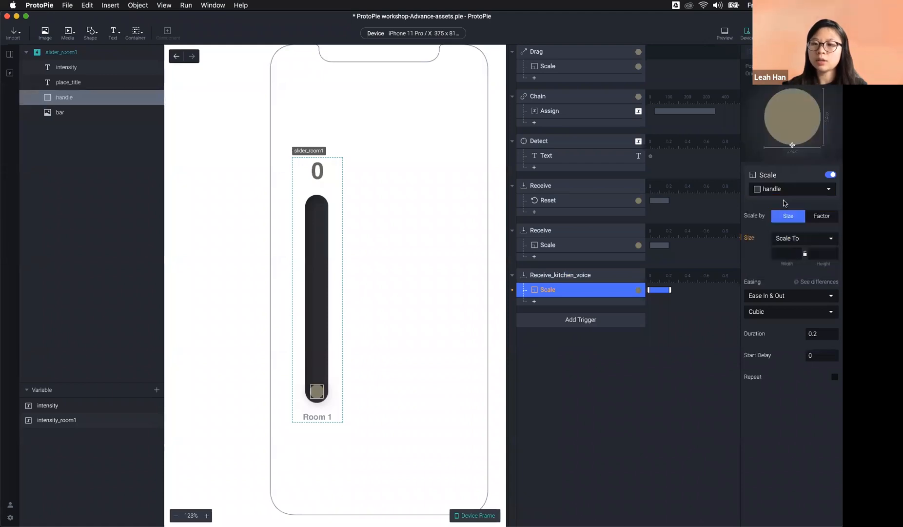
pyautogui.click(818, 253)
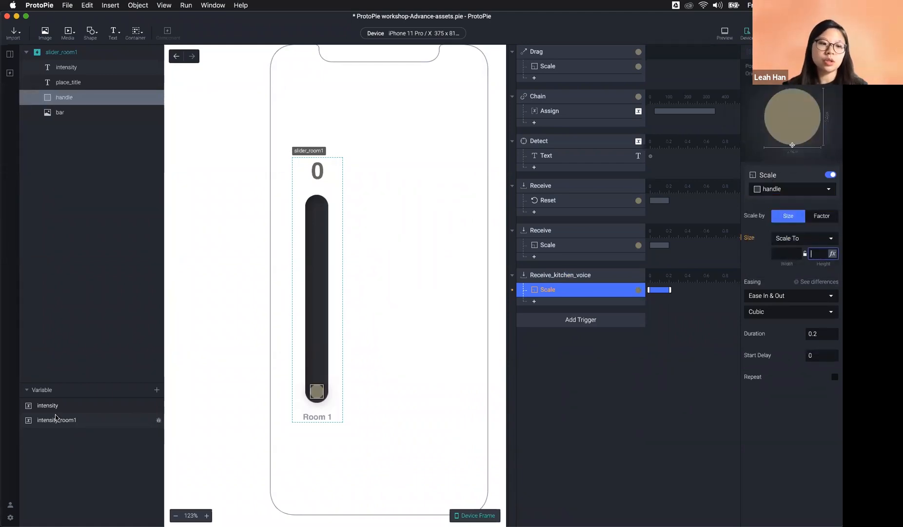
pyautogui.write('200')
pyautogui.press('Return')
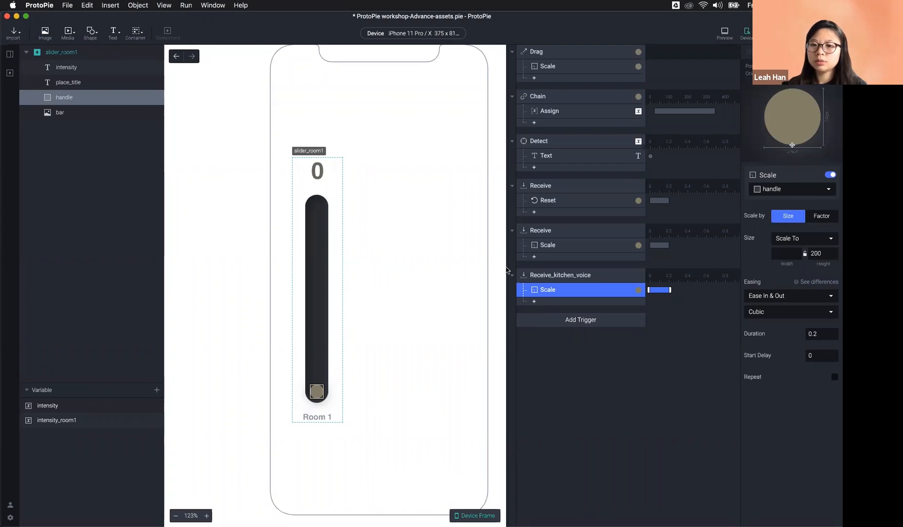
pyautogui.click(10, 53)
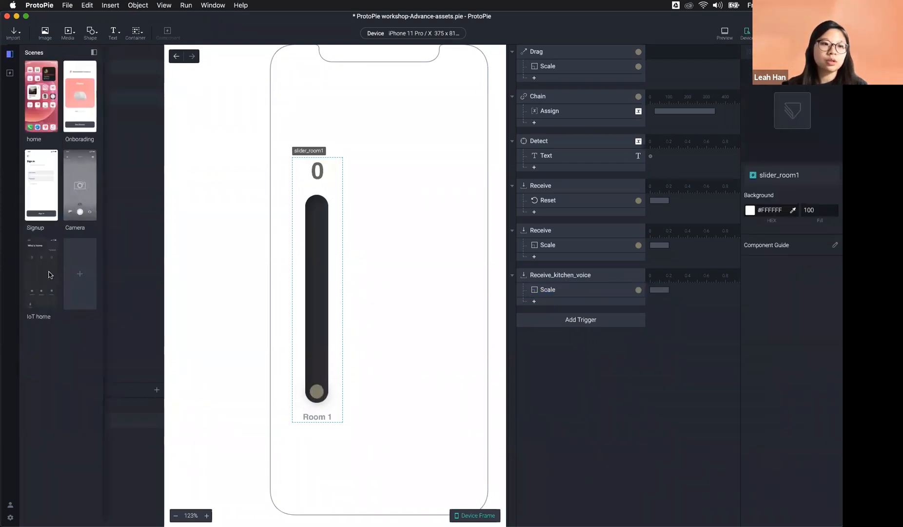
# Step: Open the IoT home scene, then run and restart it in the preview window
pyautogui.click(47, 274)
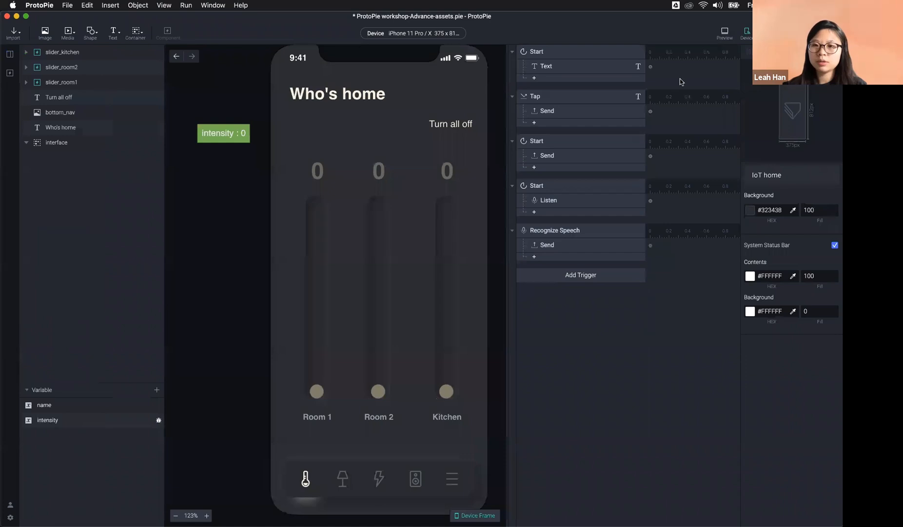
pyautogui.click(725, 32)
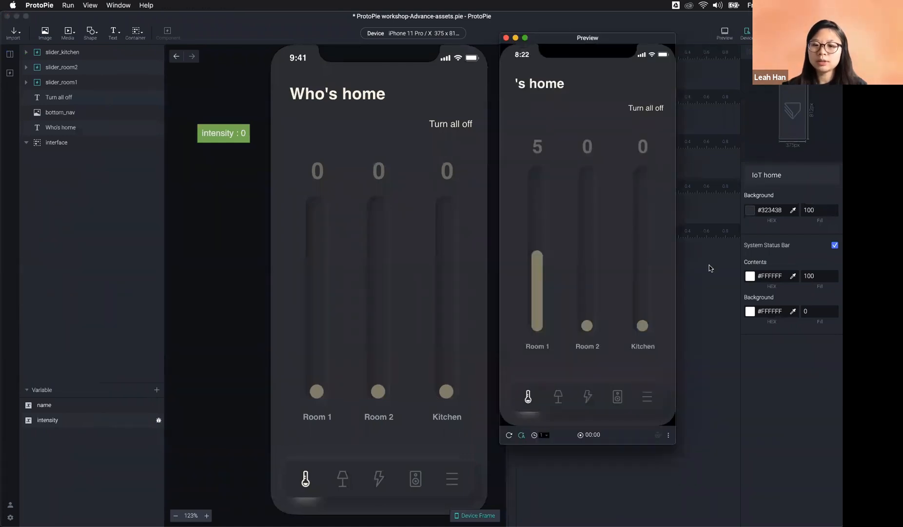
pyautogui.click(508, 435)
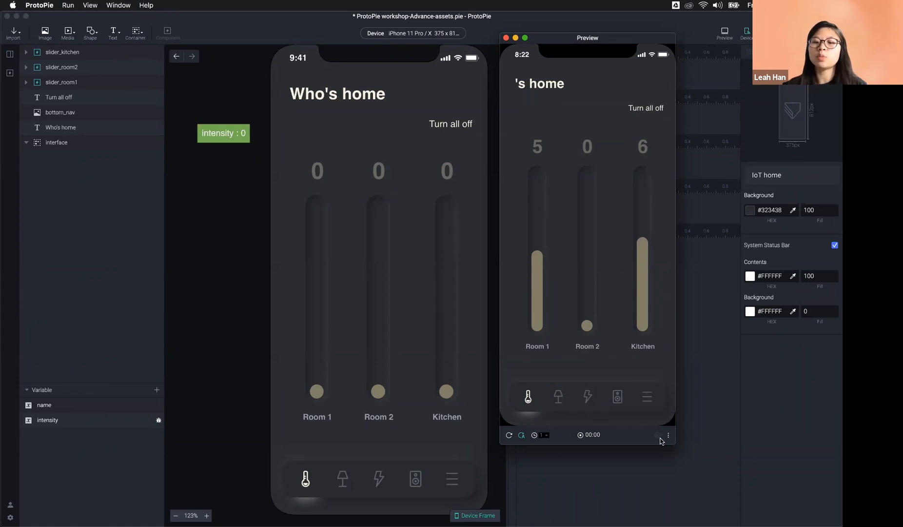
pyautogui.moveTo(587, 37); pyautogui.dragTo(392, 16)
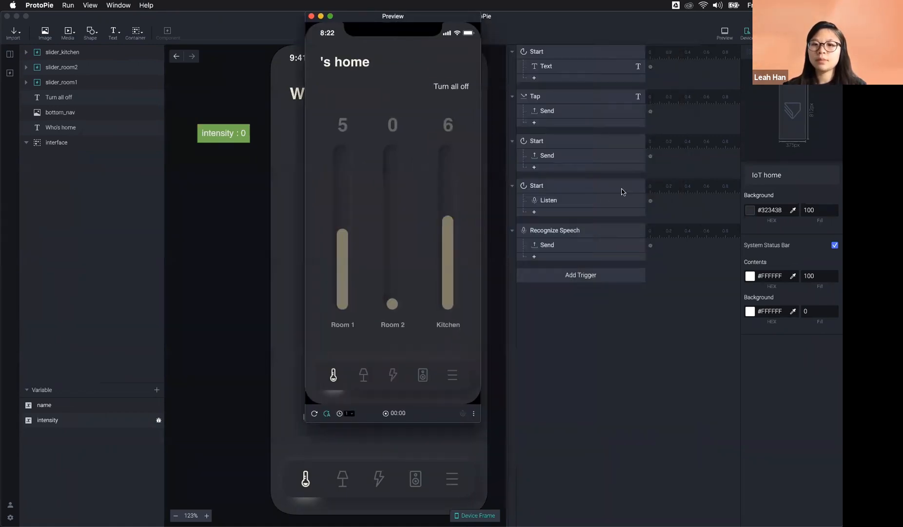
# Step: Check the Listen response settings, then open the response list under Recognize Speech
pyautogui.click(560, 200)
pyautogui.click(559, 202)
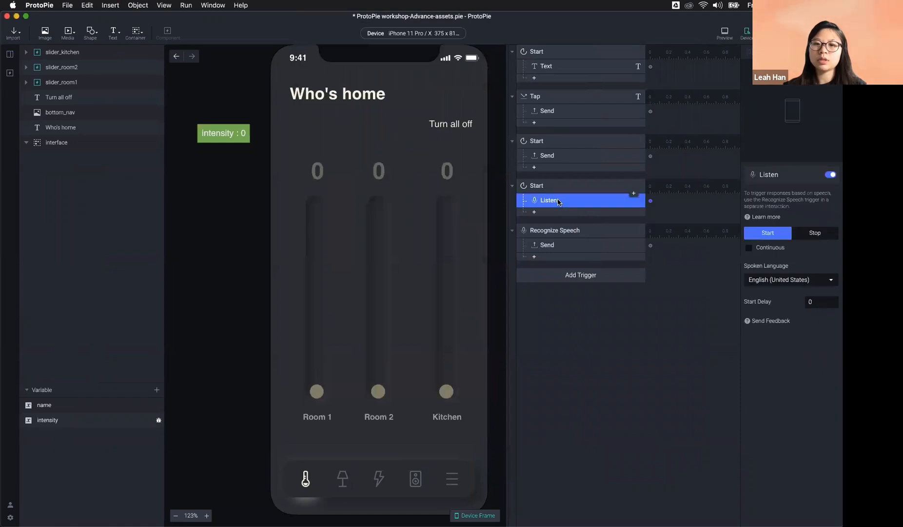
pyautogui.click(725, 34)
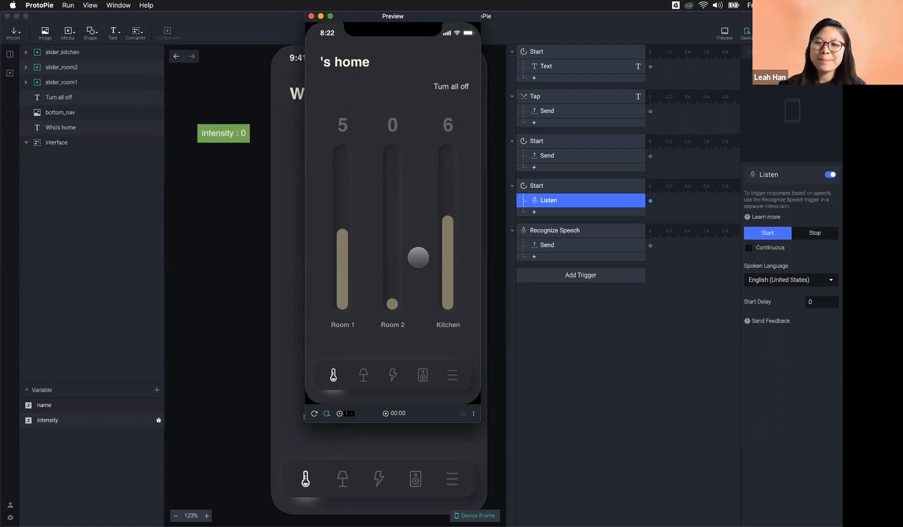
pyautogui.click(548, 331)
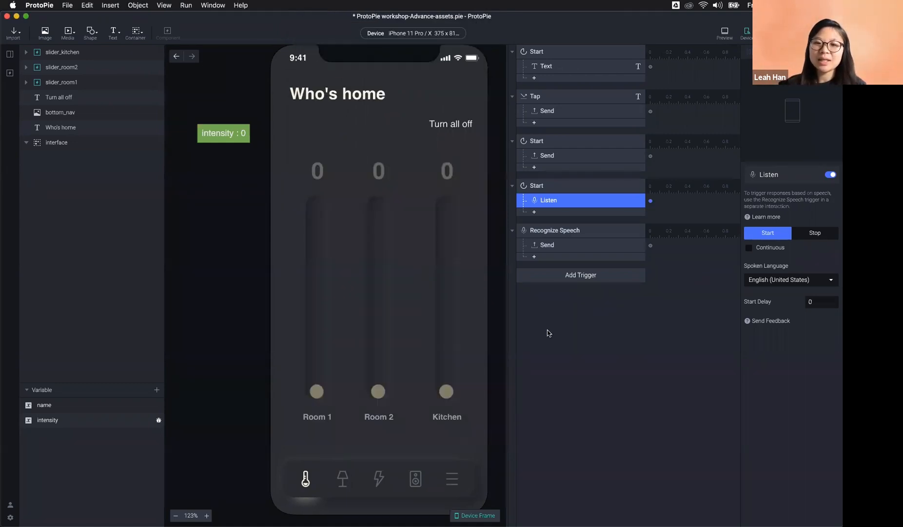
pyautogui.click(574, 257)
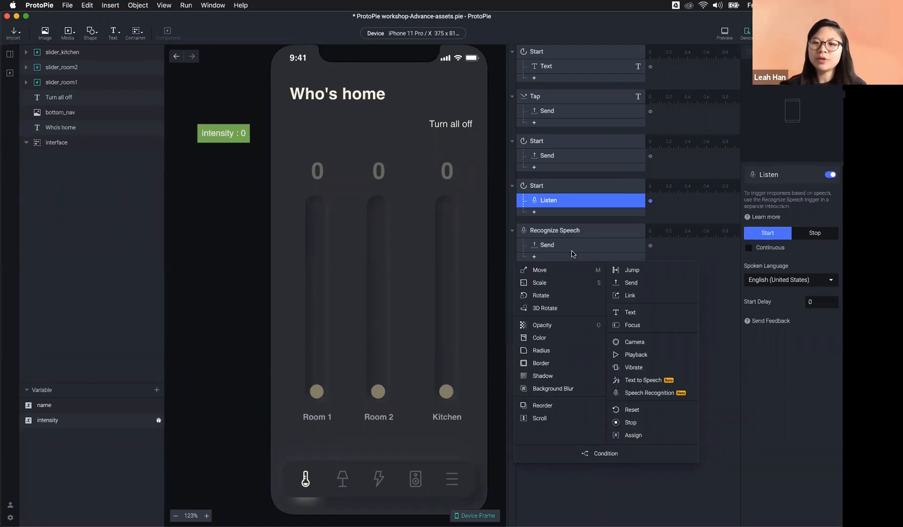
pyautogui.click(650, 383)
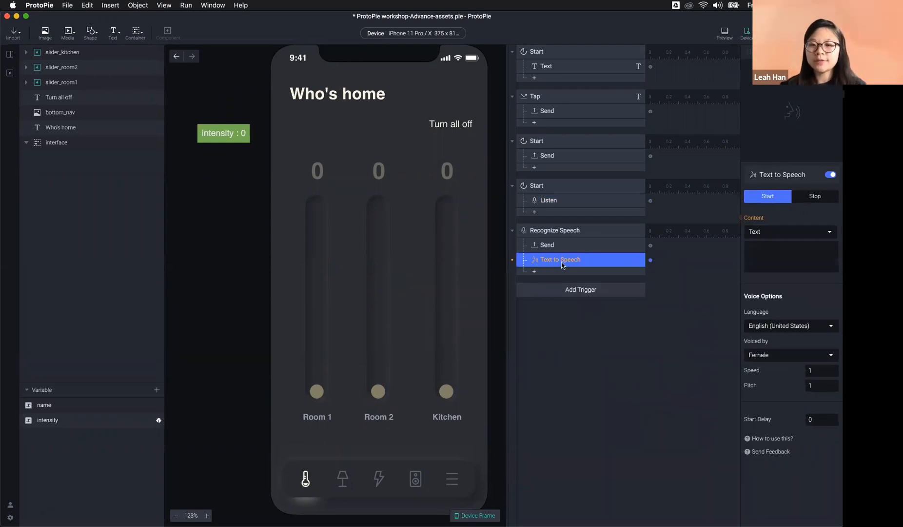
pyautogui.click(777, 254)
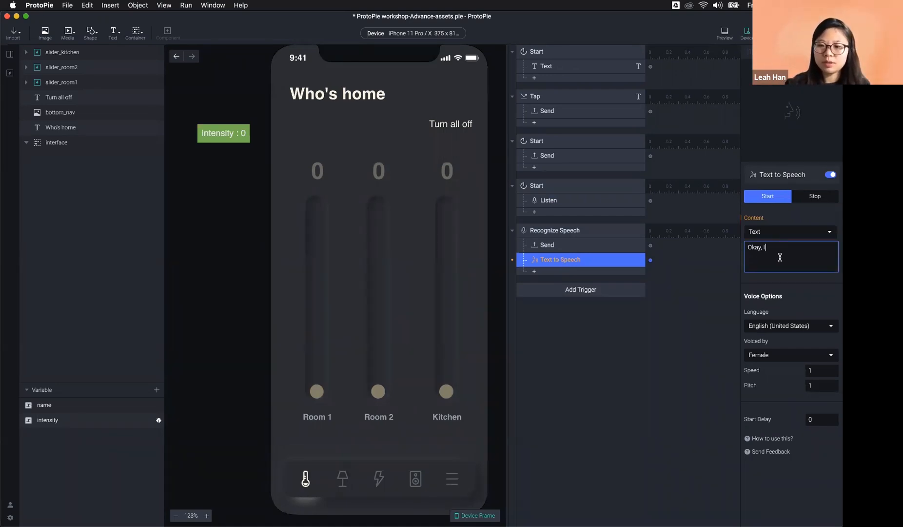
pyautogui.write('Okay, I')
pyautogui.press('BackSpace')
pyautogui.write('Kitchen light has been turned on')
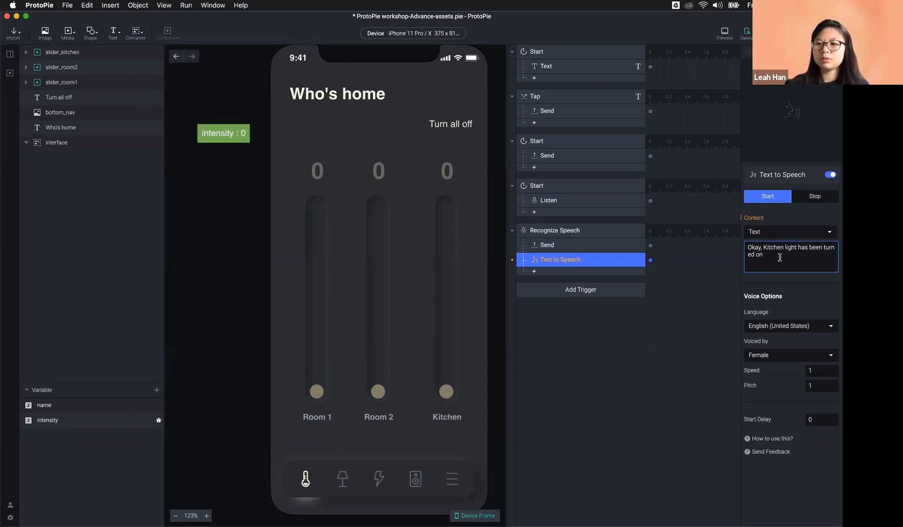
pyautogui.click(764, 247)
pyautogui.write('the')
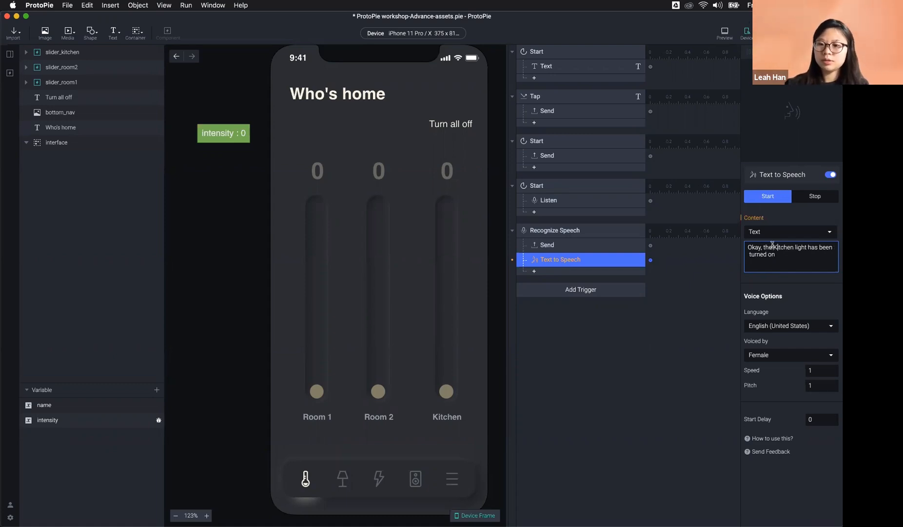
pyautogui.press('Delete')
pyautogui.write('k')
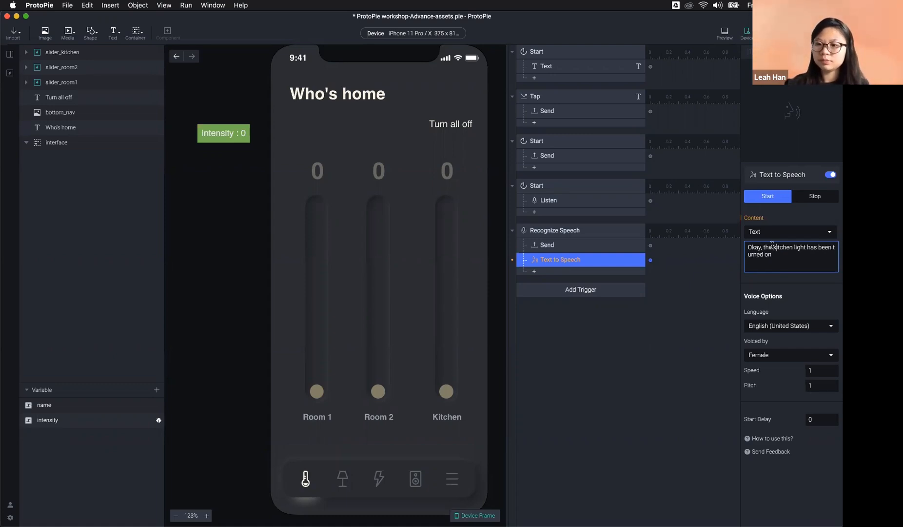
pyautogui.click(805, 263)
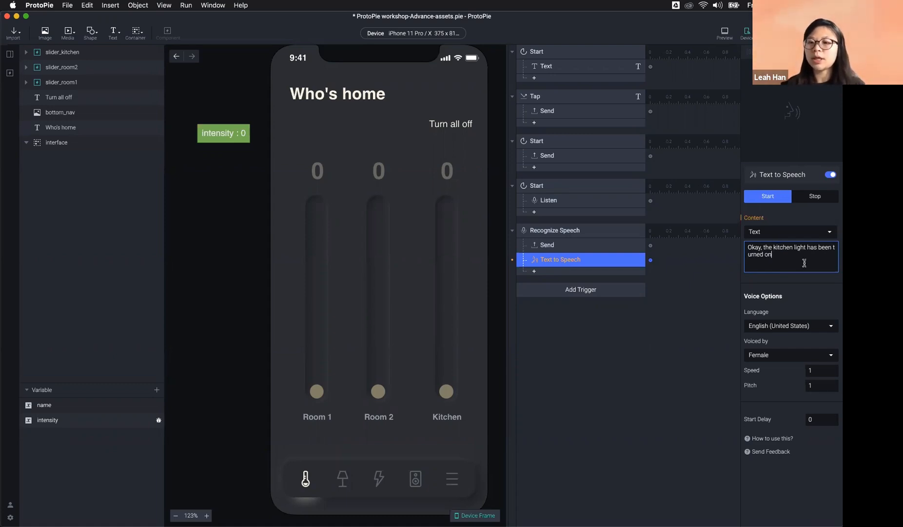
pyautogui.click(722, 34)
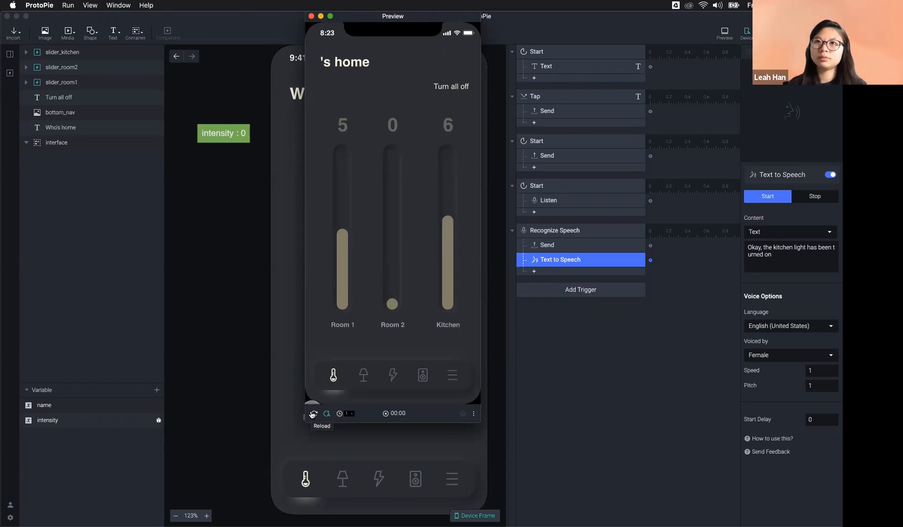
pyautogui.click(800, 328)
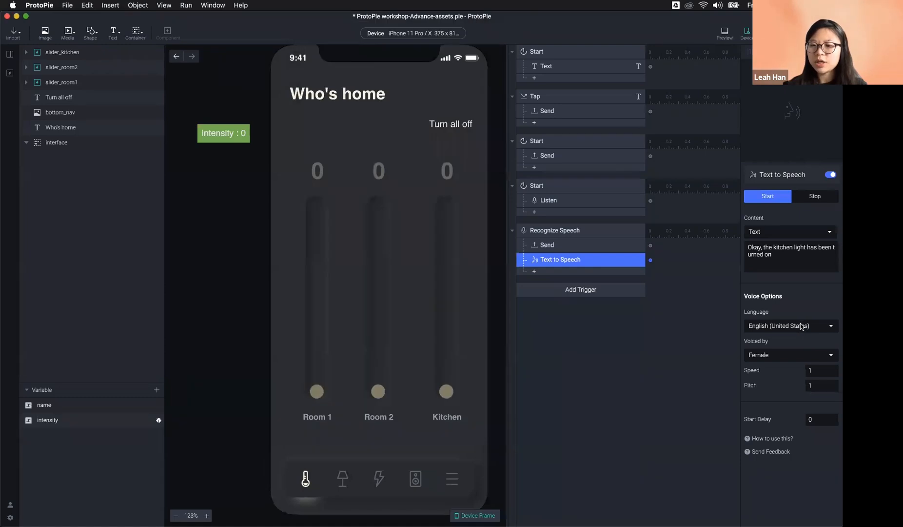
pyautogui.click(800, 328)
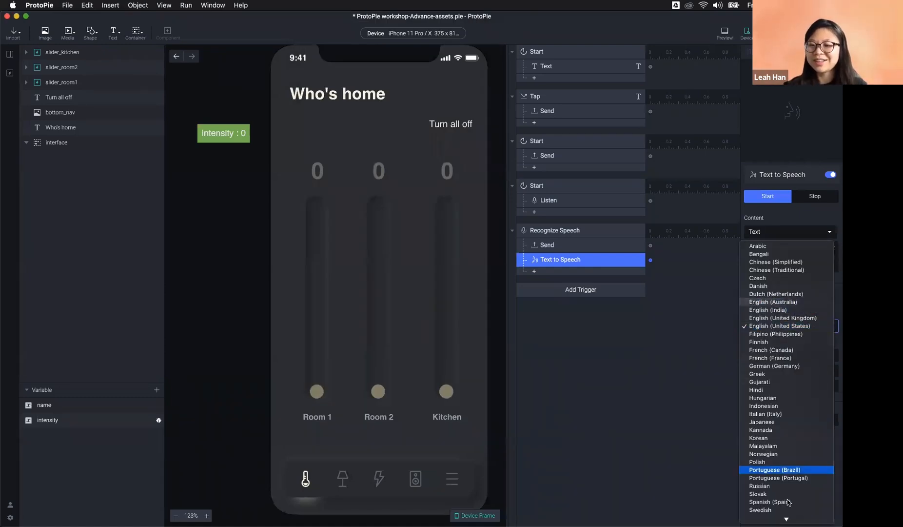
pyautogui.click(836, 292)
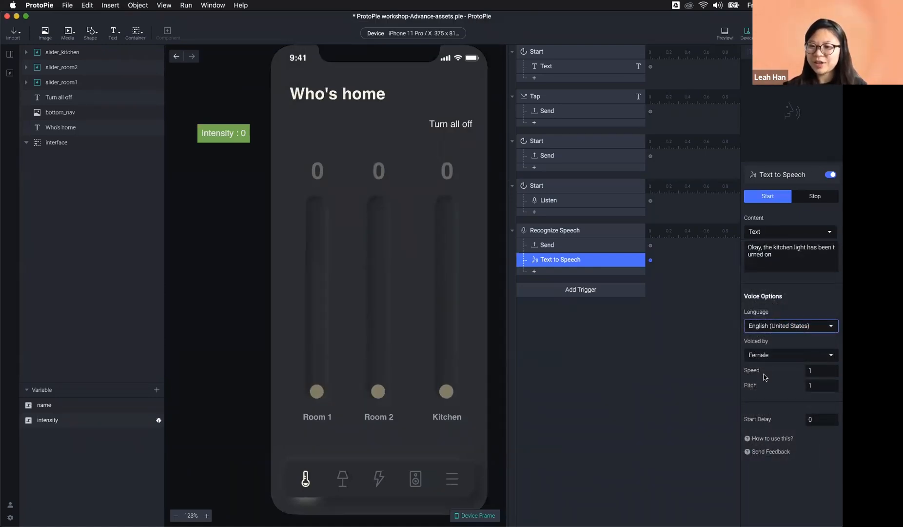
pyautogui.click(775, 355)
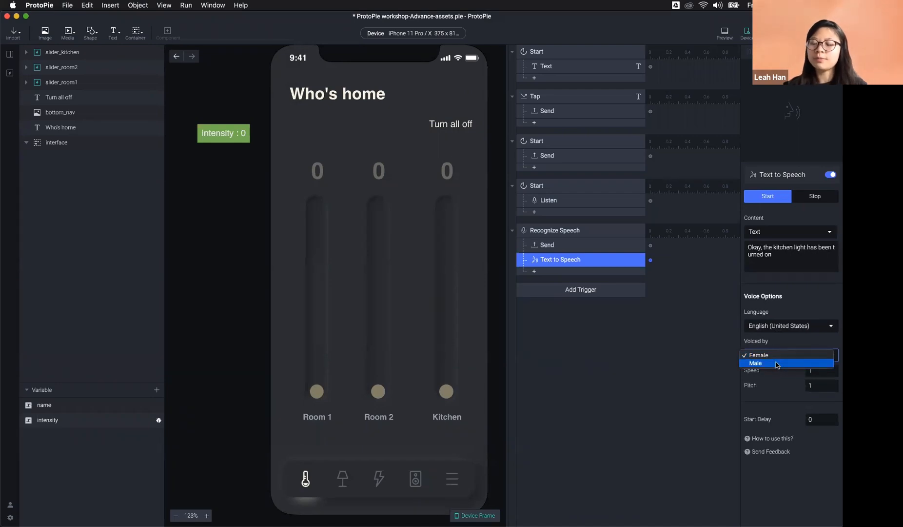
pyautogui.click(781, 341)
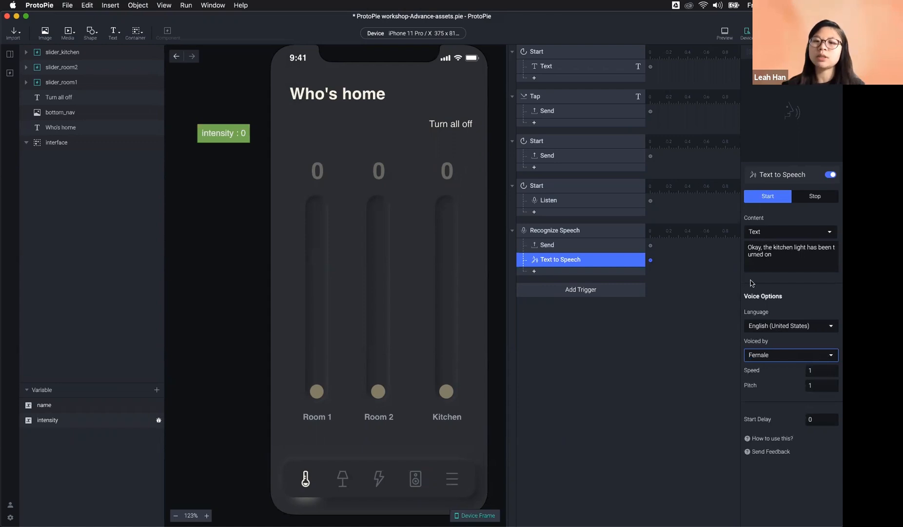
pyautogui.click(590, 365)
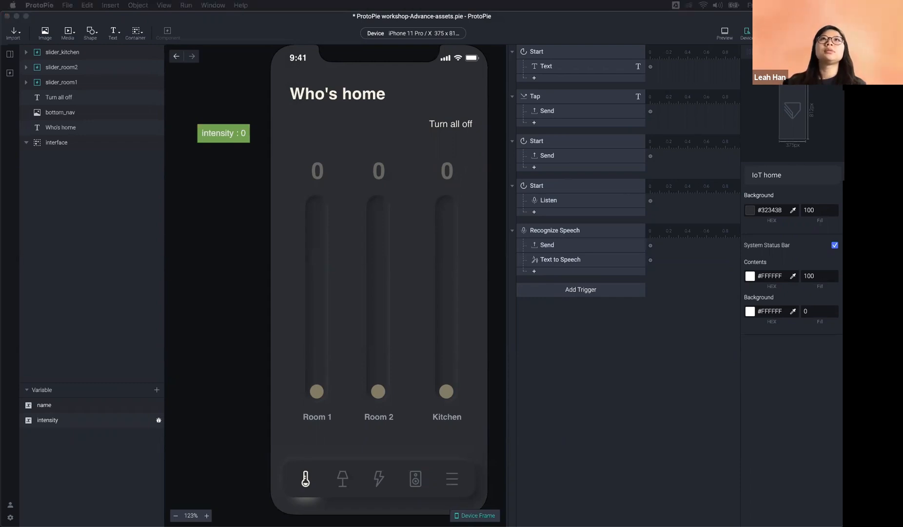
pyautogui.click(613, 397)
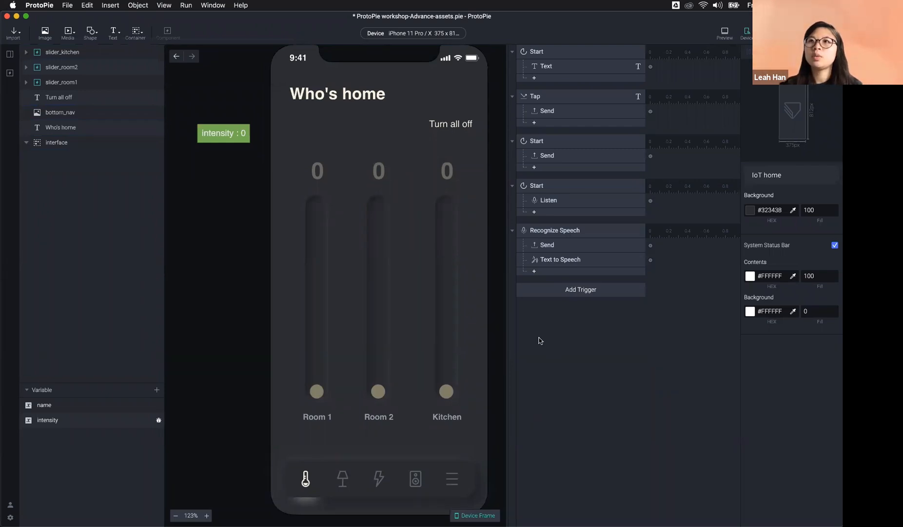
# Step: Inspect the Recognize Speech Kitchen phrase, the Start trigger and its Listen response settings
pyautogui.click(580, 236)
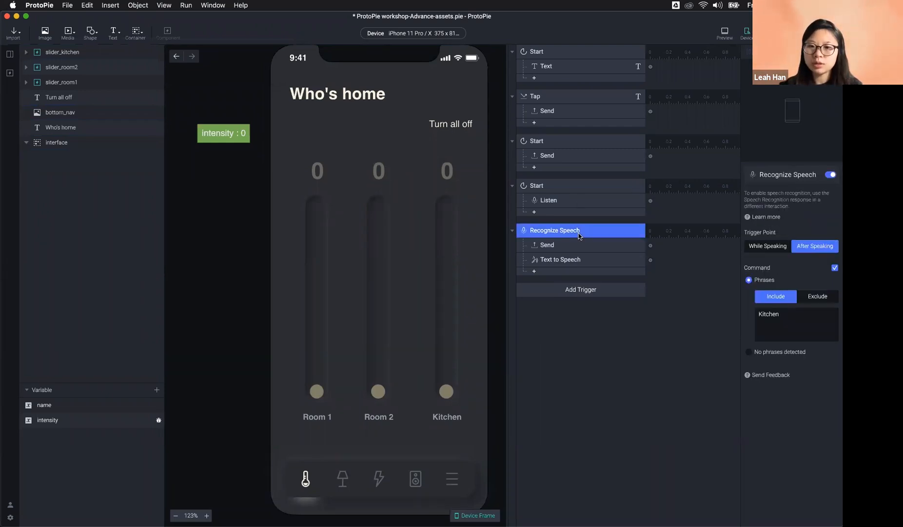
pyautogui.click(800, 314)
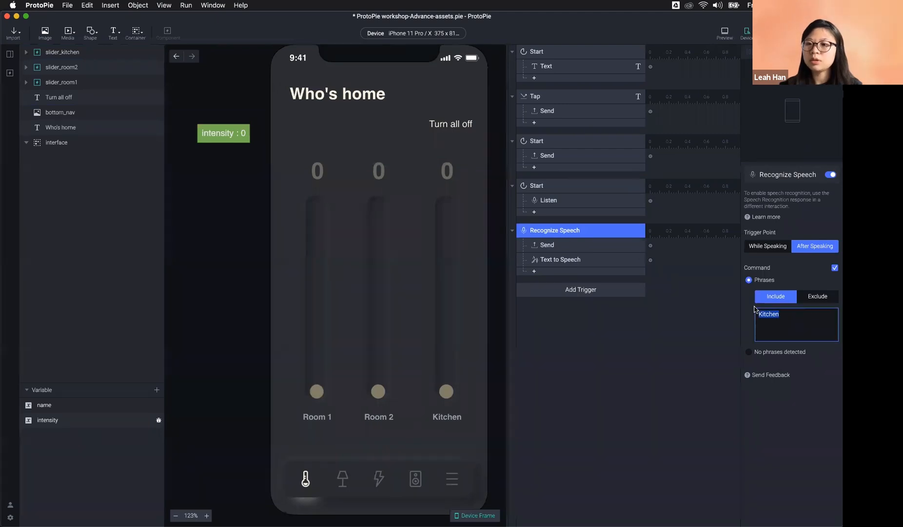
pyautogui.click(788, 328)
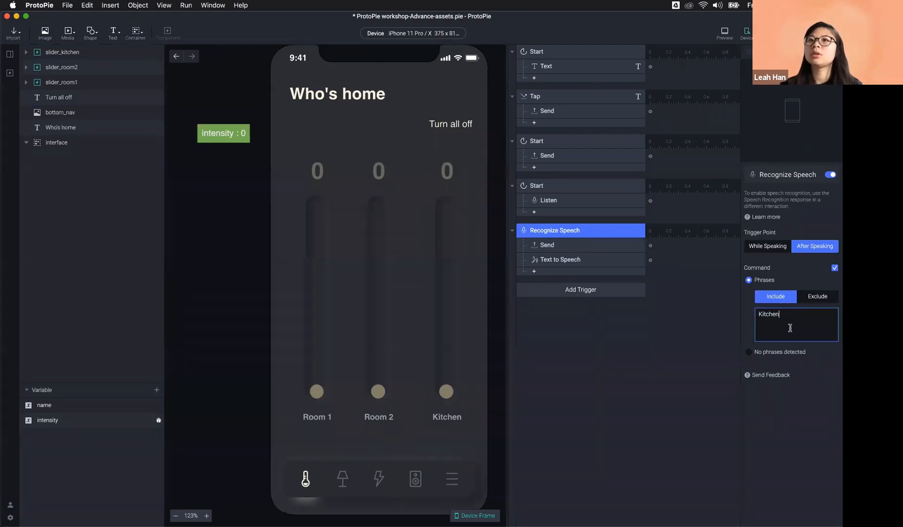
pyautogui.click(560, 201)
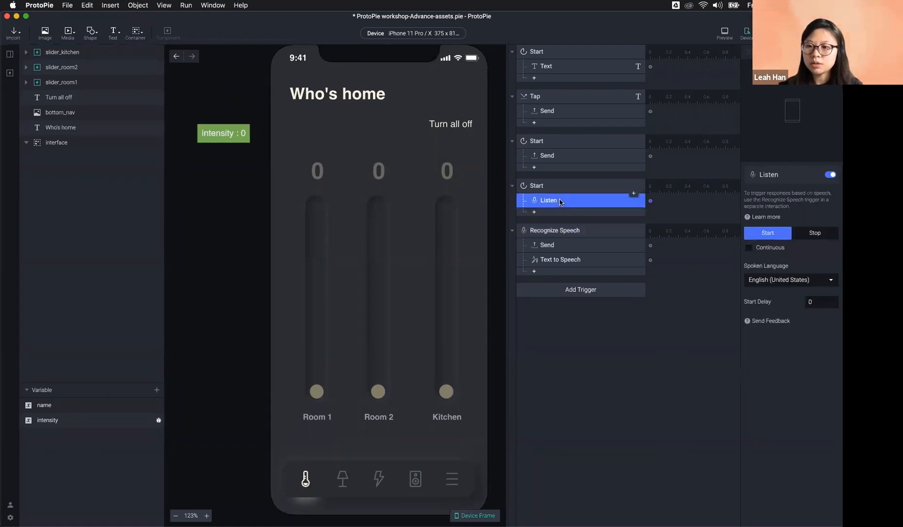
pyautogui.click(559, 192)
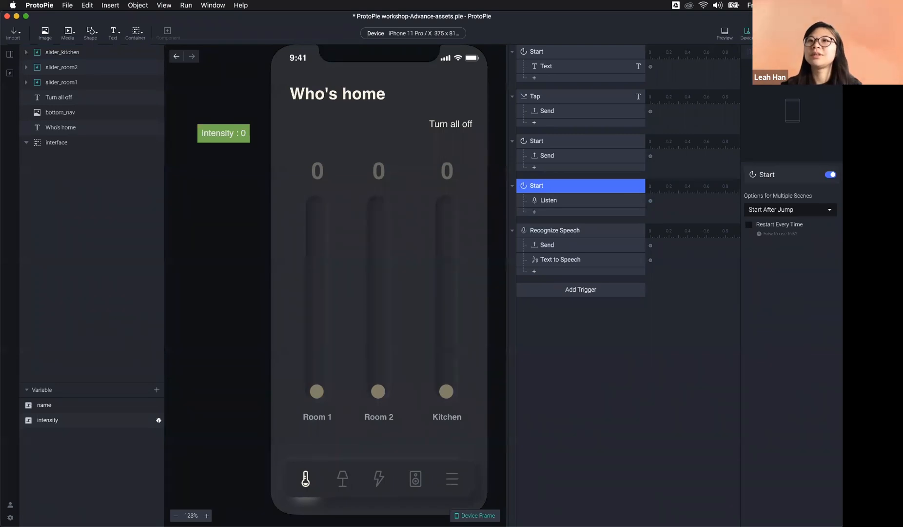
pyautogui.click(574, 202)
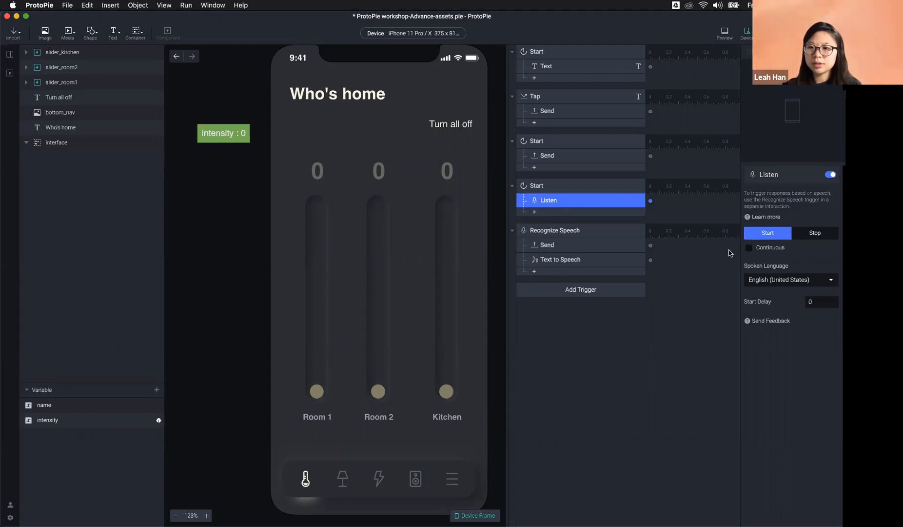
pyautogui.click(587, 219)
pyautogui.click(587, 217)
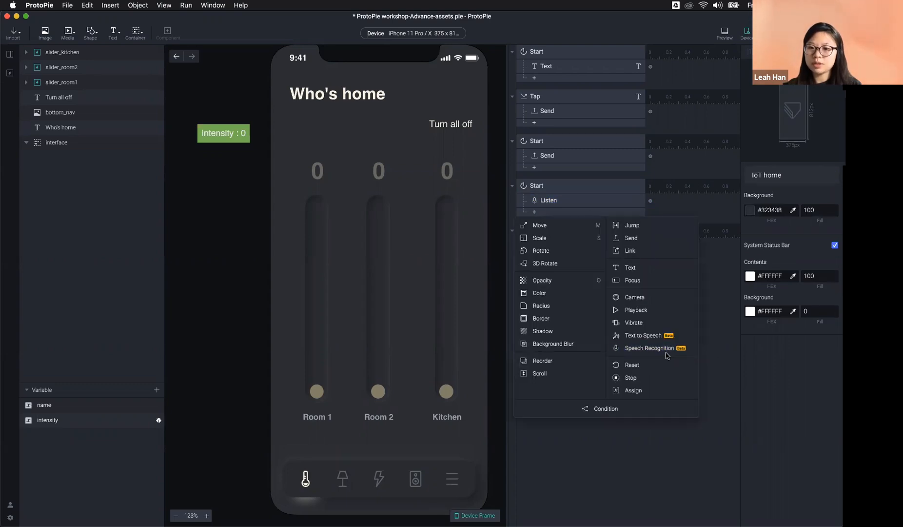
pyautogui.click(687, 350)
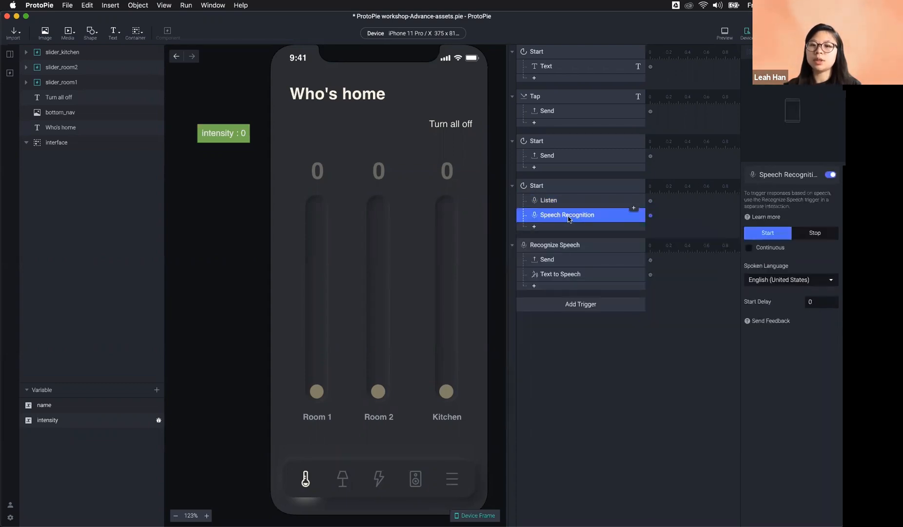
pyautogui.press('Delete')
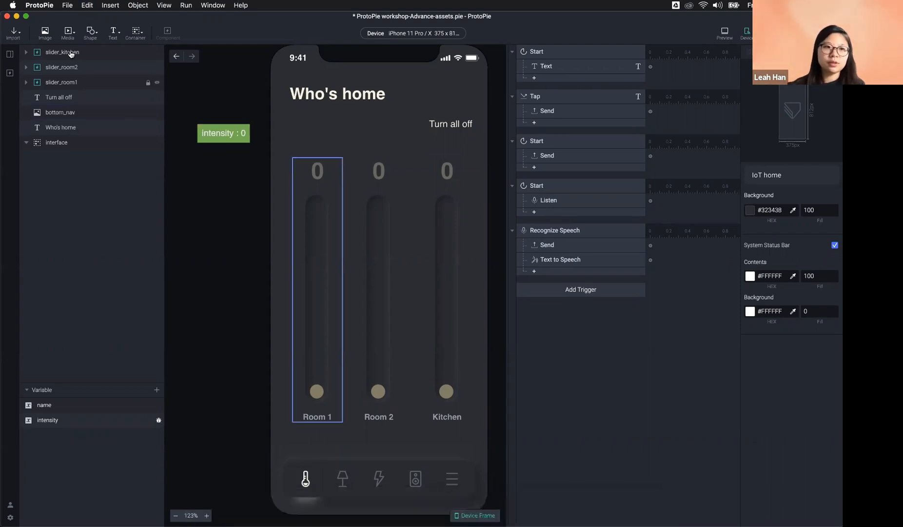
# Step: Open recent file ProtoPie workshop-Advance-light.pie, close its preview, and move the Kitchen light window aside
pyautogui.click(67, 6)
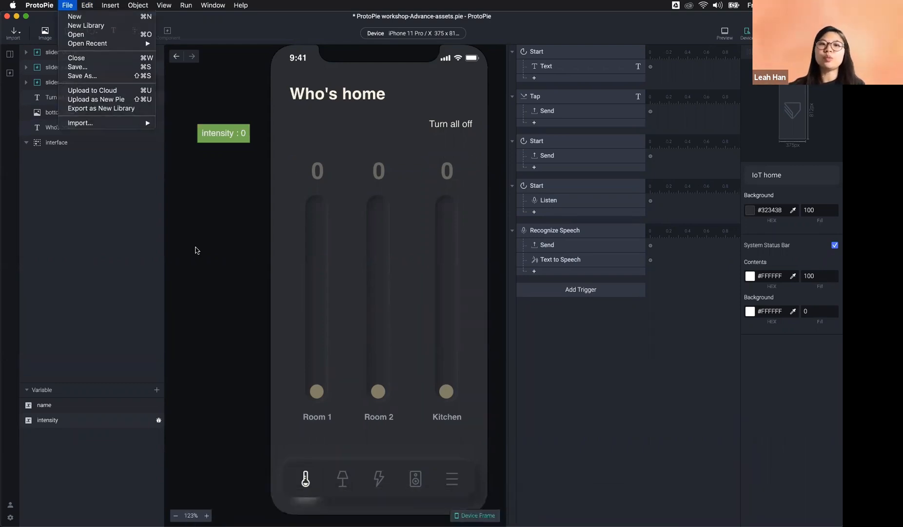
pyautogui.press('Escape')
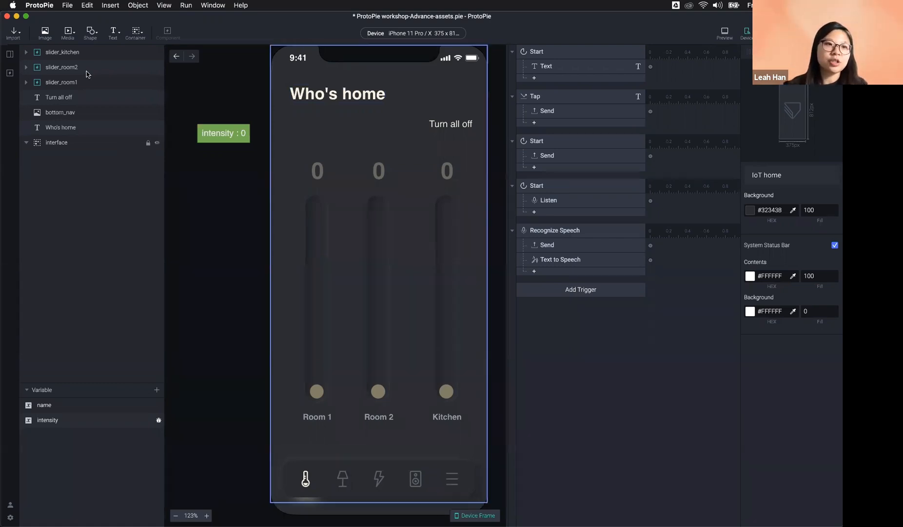
pyautogui.click(67, 5)
pyautogui.moveTo(81, 45)
pyautogui.click(274, 72)
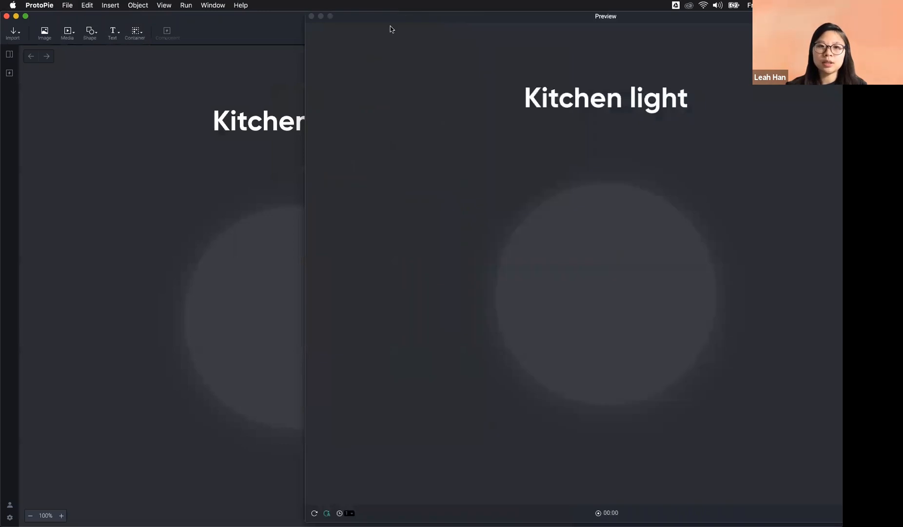
pyautogui.moveTo(381, 20); pyautogui.dragTo(535, 152)
pyautogui.click(466, 148)
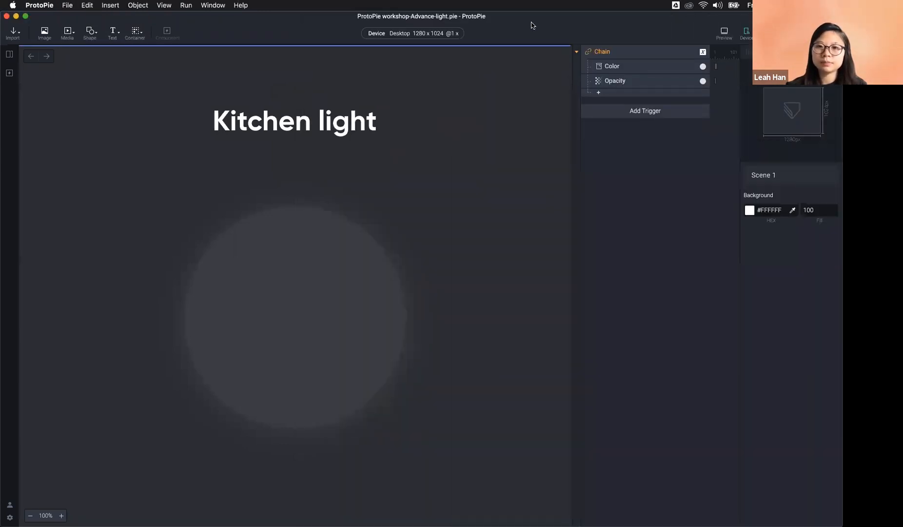
pyautogui.moveTo(528, 32); pyautogui.dragTo(511, 0)
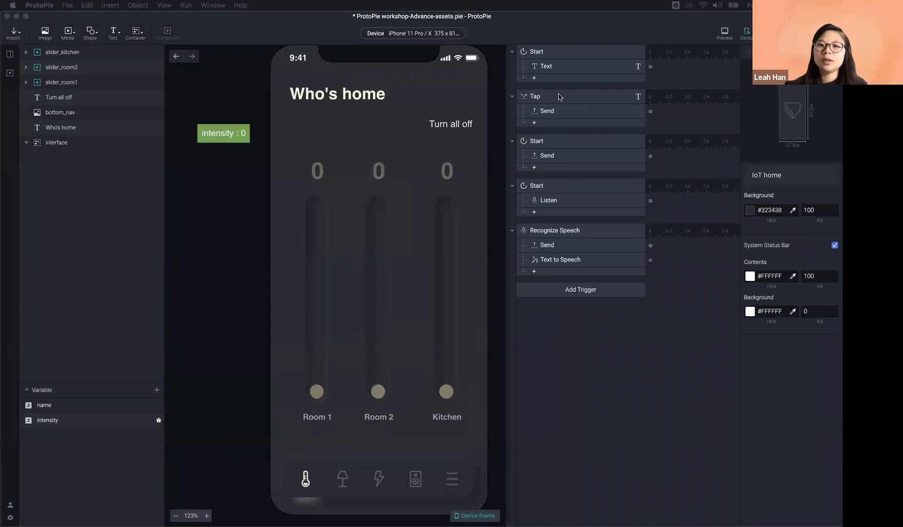
# Step: Add a Detect trigger for the Kitchen slider, then delete it
pyautogui.click(591, 368)
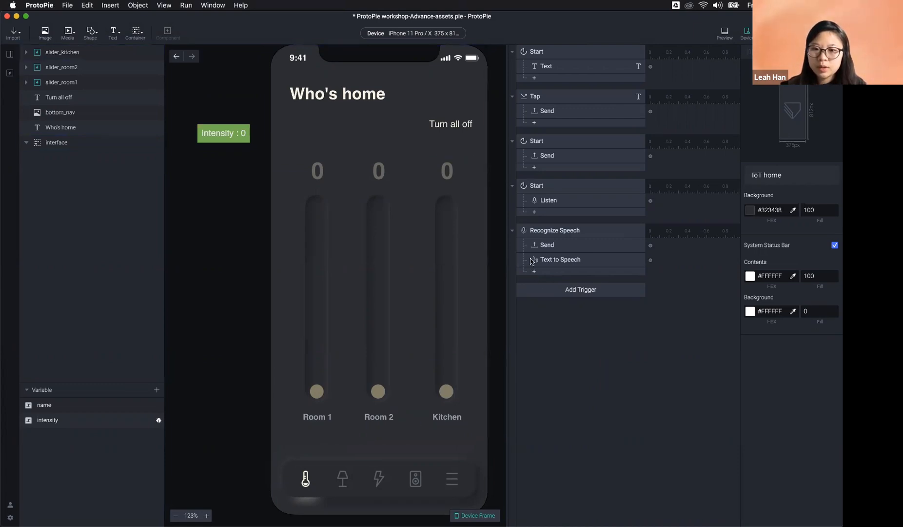
pyautogui.click(581, 289)
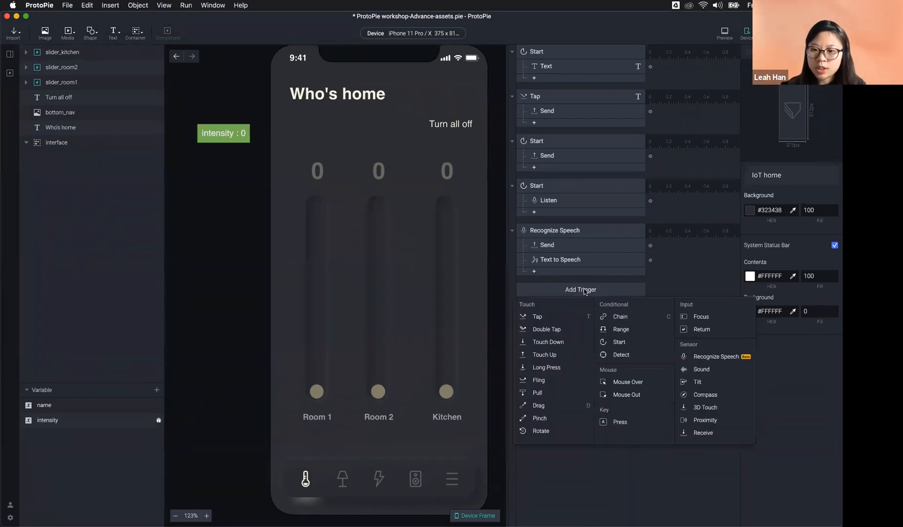
pyautogui.click(700, 282)
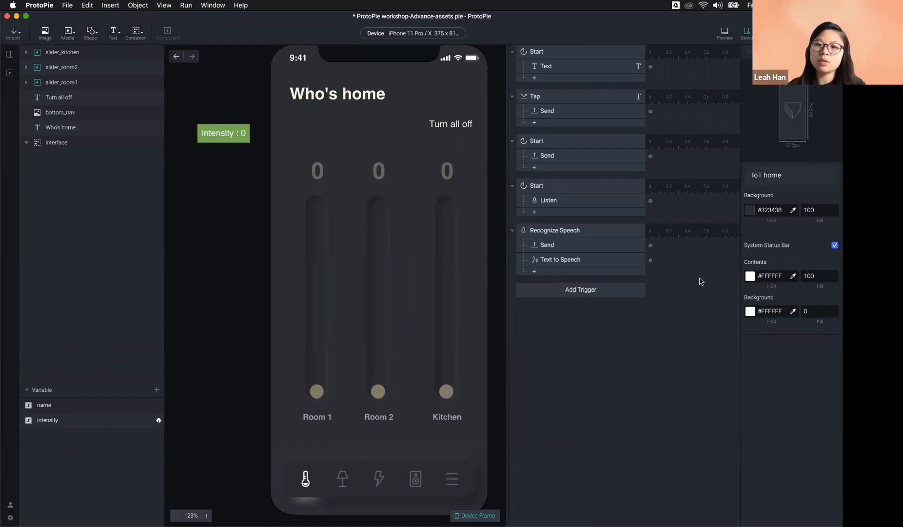
pyautogui.click(559, 236)
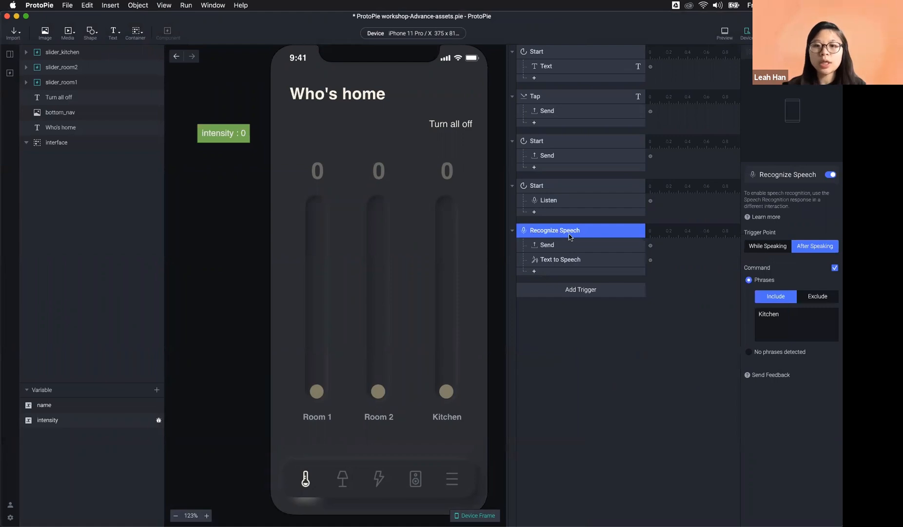
pyautogui.click(560, 292)
pyautogui.click(648, 361)
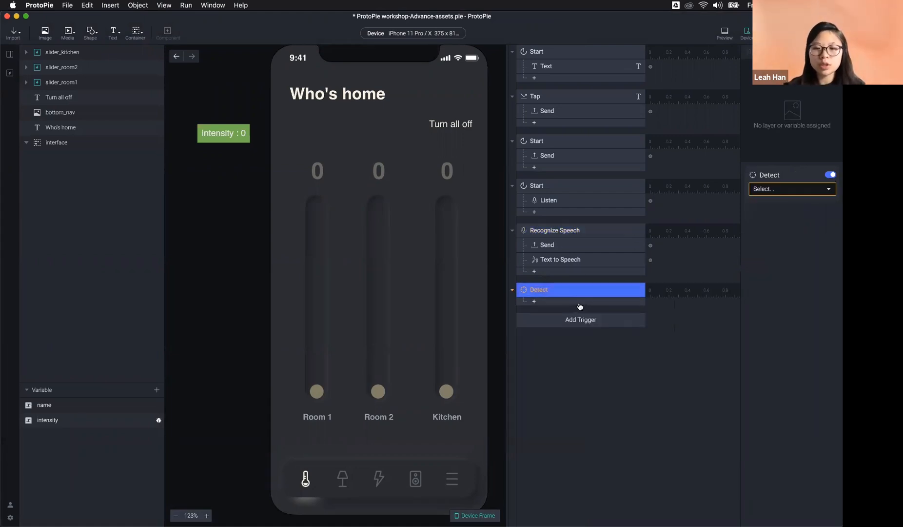
pyautogui.click(446, 395)
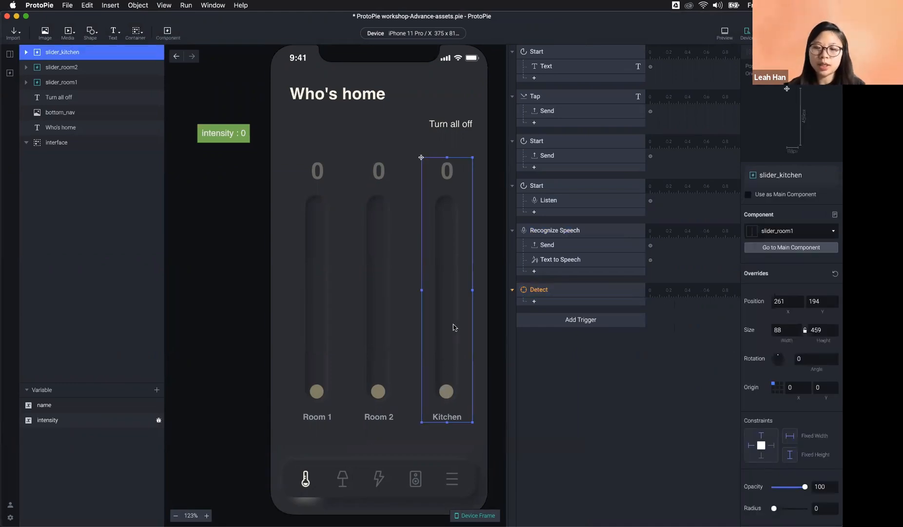
pyautogui.click(564, 293)
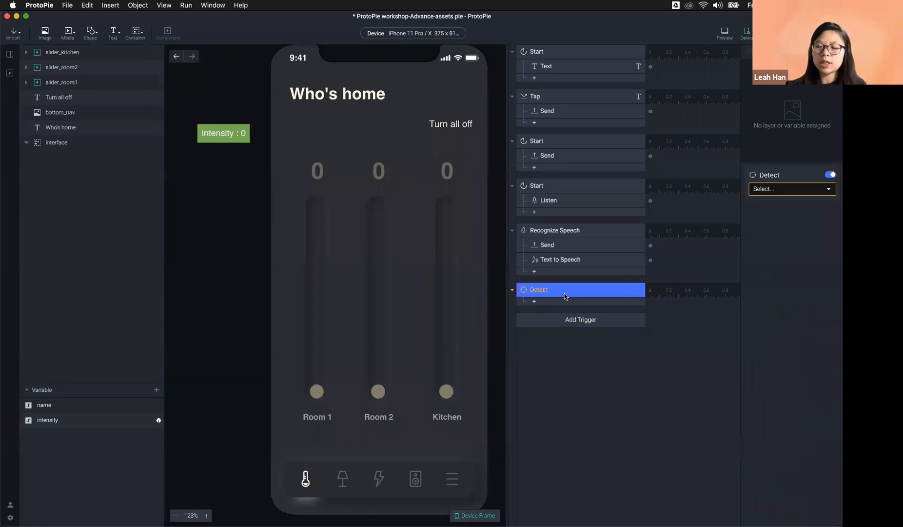
pyautogui.press('Delete')
# Step: Add a Send response to Recognize Speech after its Text to Speech response
pyautogui.click(566, 293)
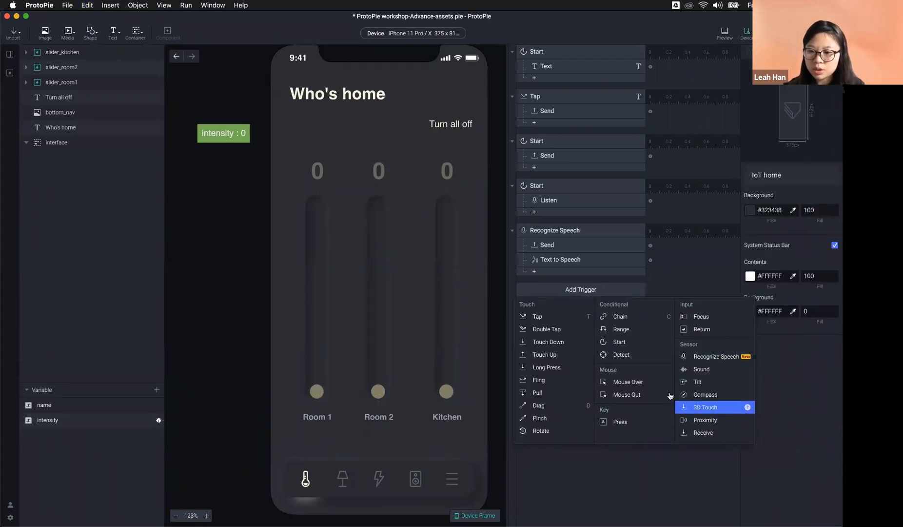
pyautogui.click(545, 233)
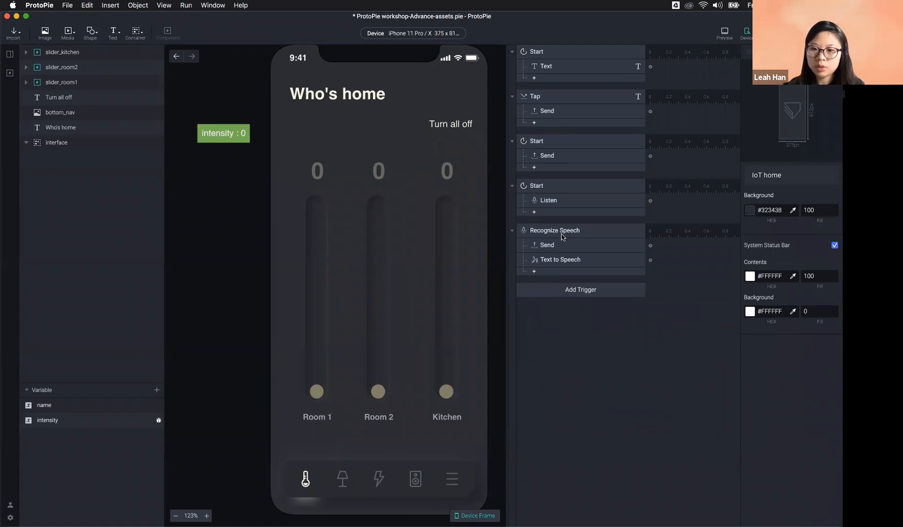
pyautogui.click(564, 271)
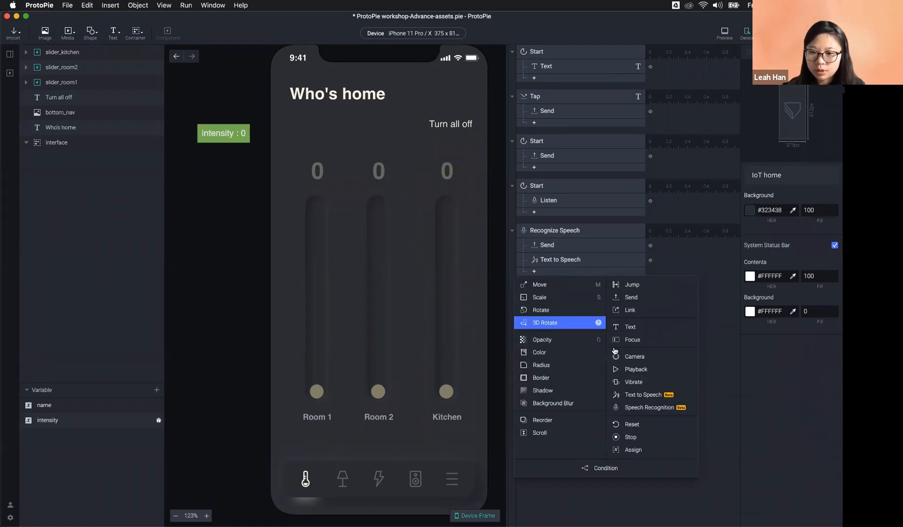
pyautogui.click(631, 297)
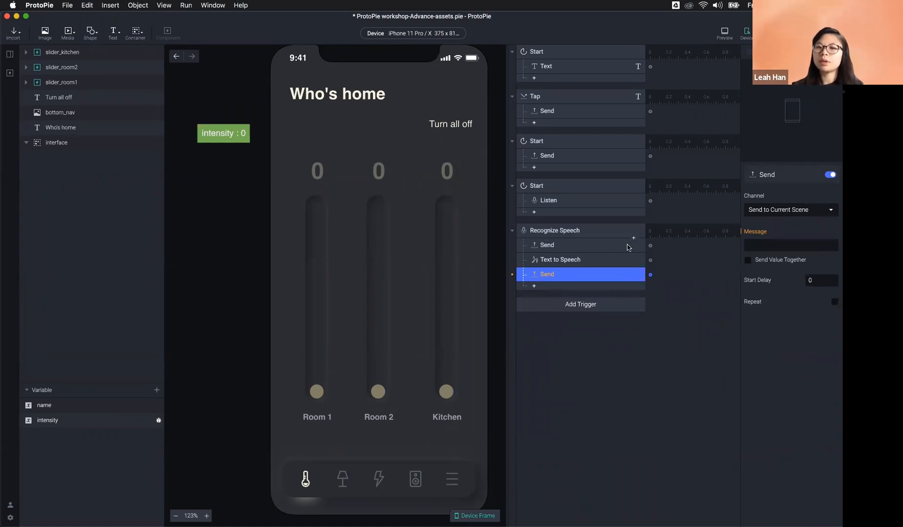
# Step: Route the new Send response through the ProtoPie Studio channel
pyautogui.click(787, 210)
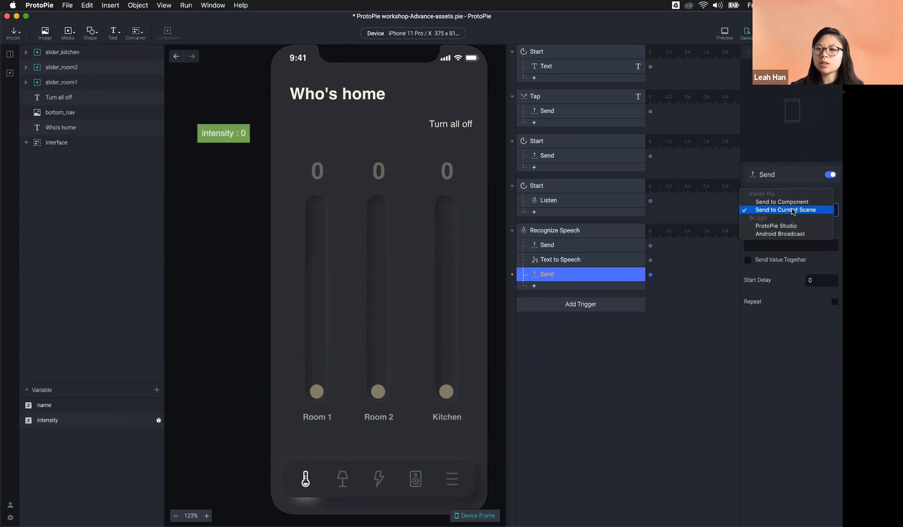
pyautogui.click(794, 228)
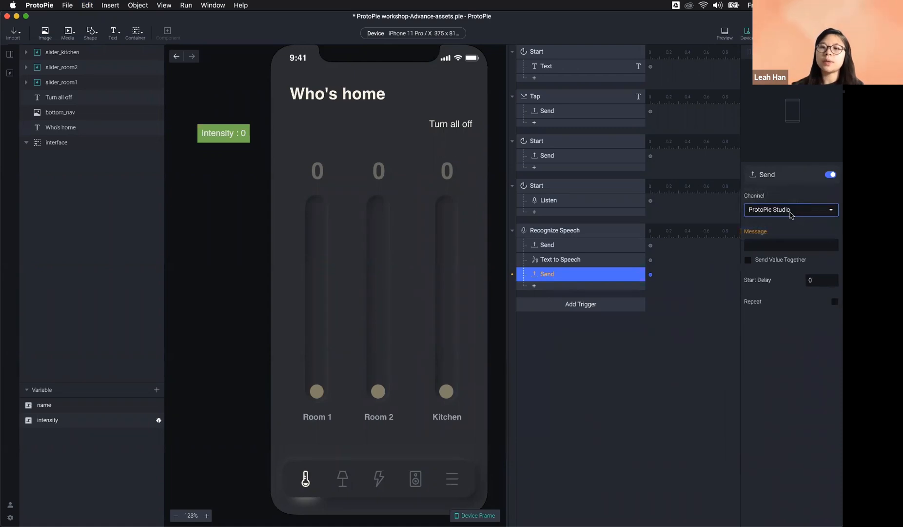
pyautogui.click(613, 229)
pyautogui.doubleClick(789, 315)
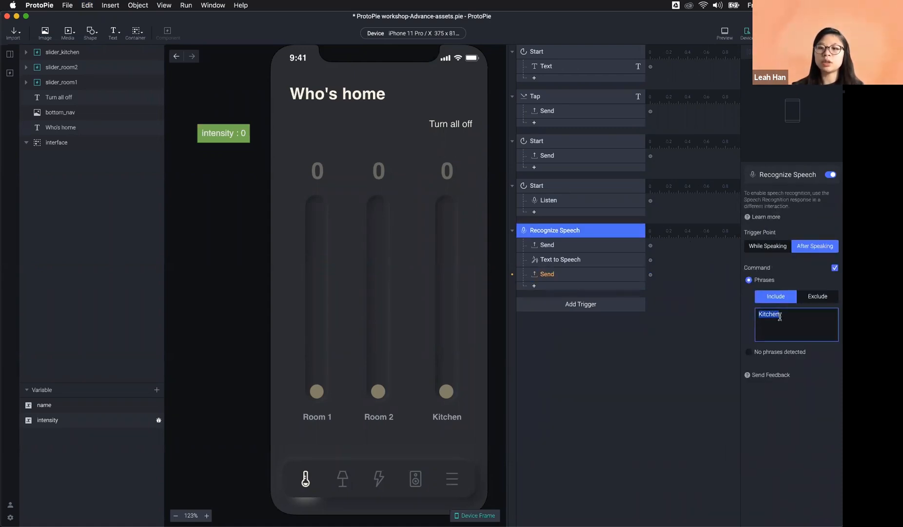
# Step: Set the last Send response's message to turn_on_kitchen_light_voice
pyautogui.click(577, 276)
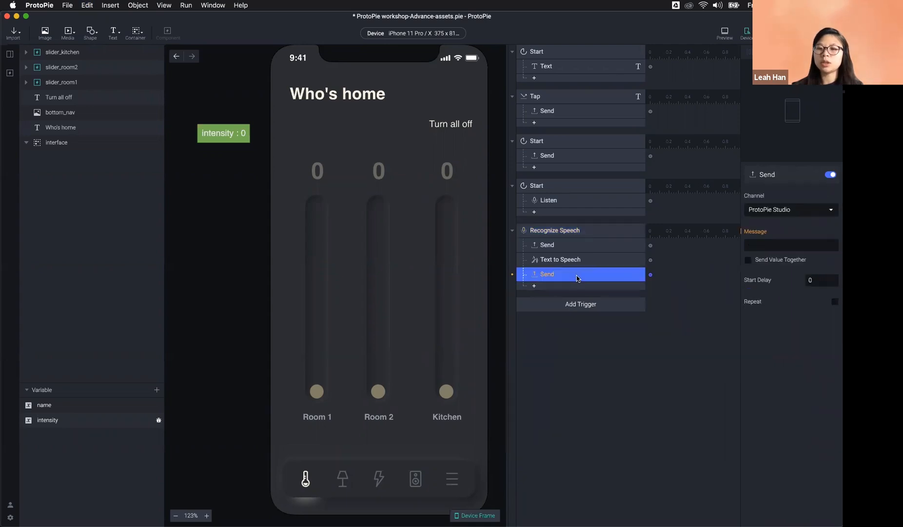
pyautogui.click(779, 246)
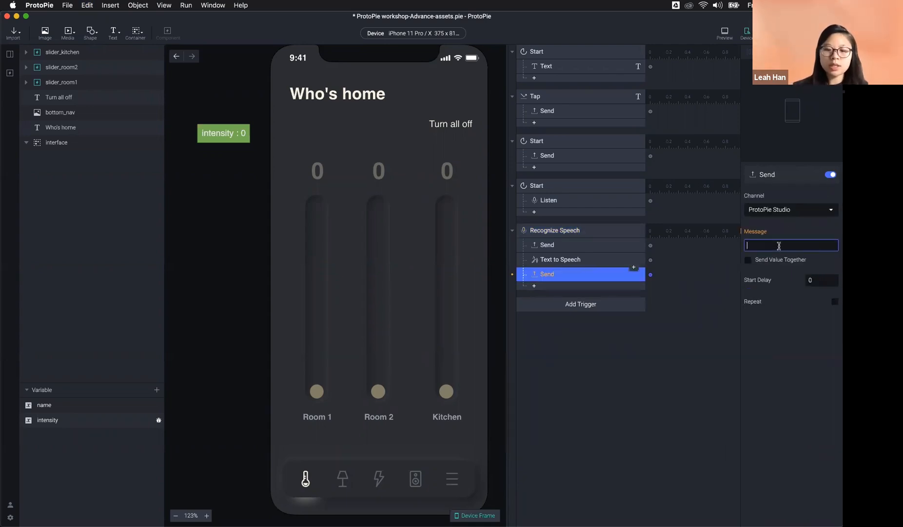
pyautogui.write('turn')
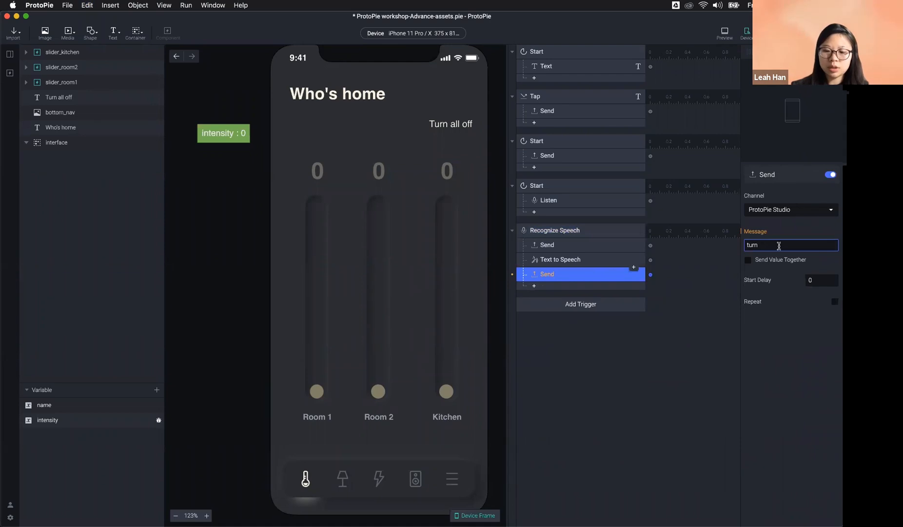
pyautogui.write('_on_kit')
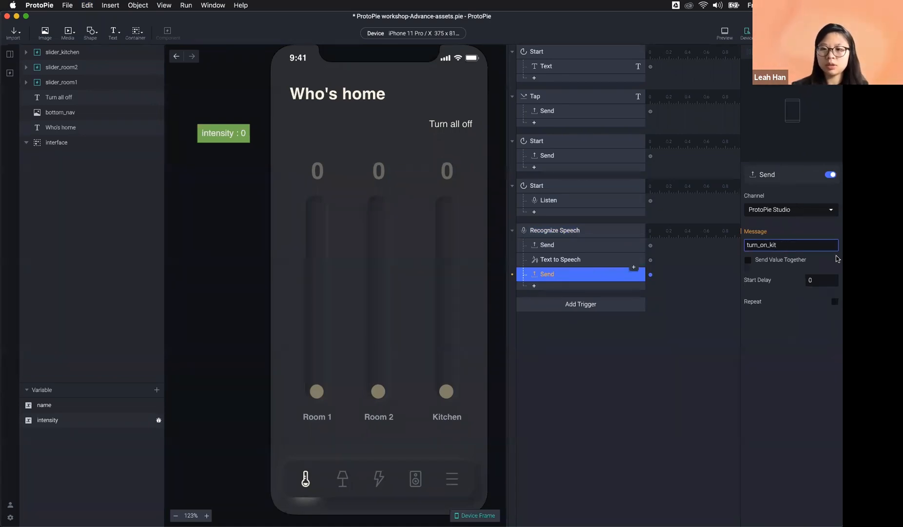
pyautogui.write('vhen_light')
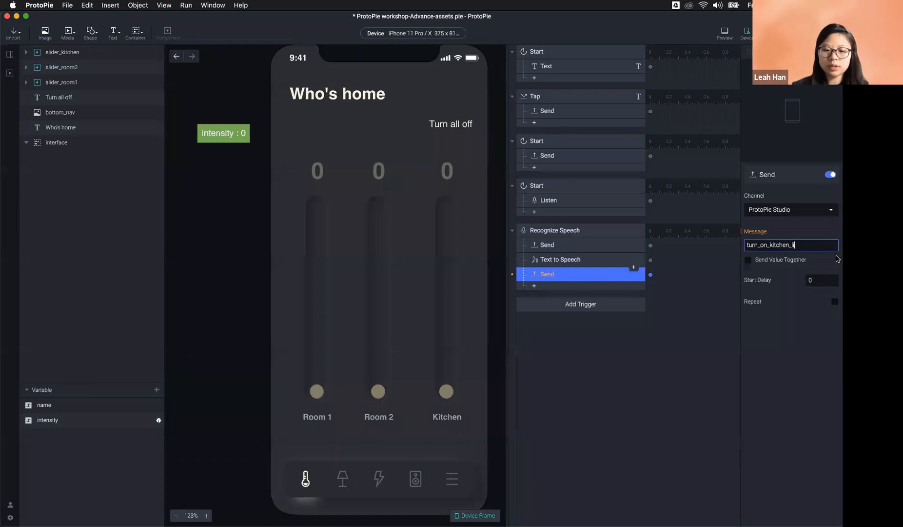
pyautogui.click(796, 337)
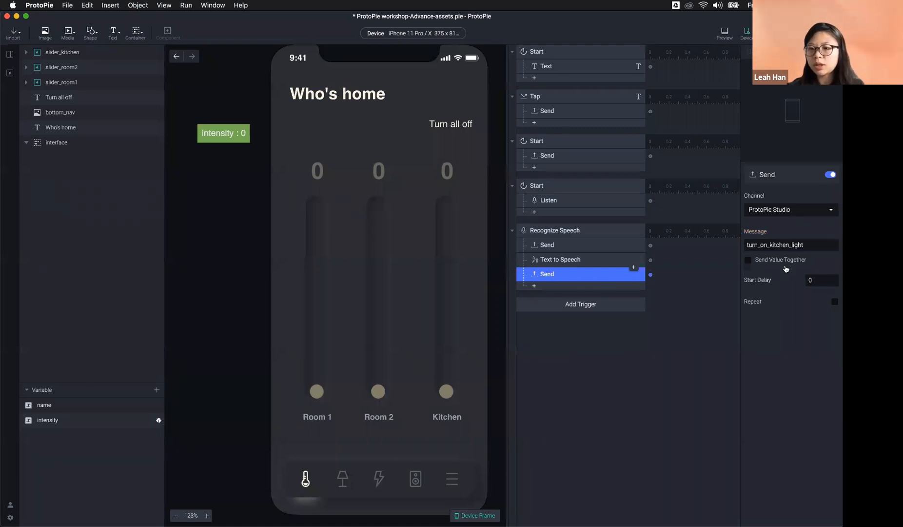
pyautogui.click(810, 243)
pyautogui.write('_va')
pyautogui.write('ice')
pyautogui.press('Return')
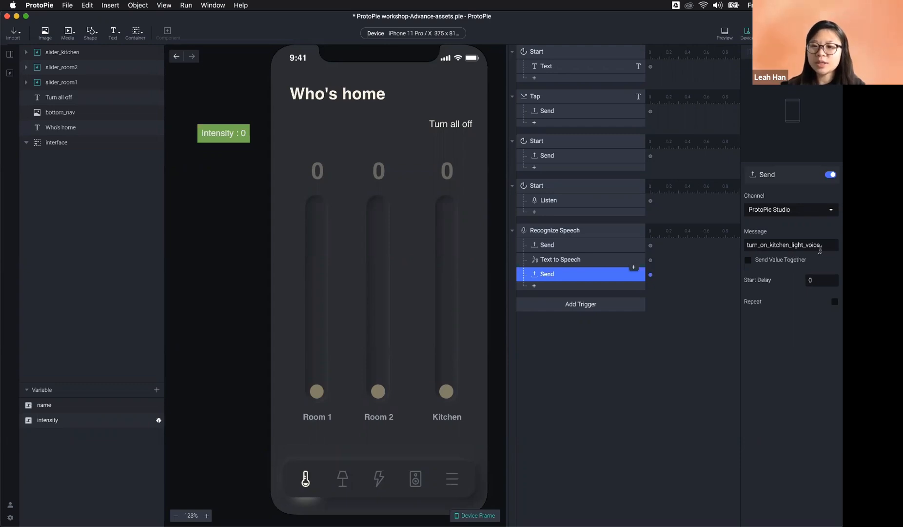
pyautogui.moveTo(823, 247); pyautogui.dragTo(737, 245)
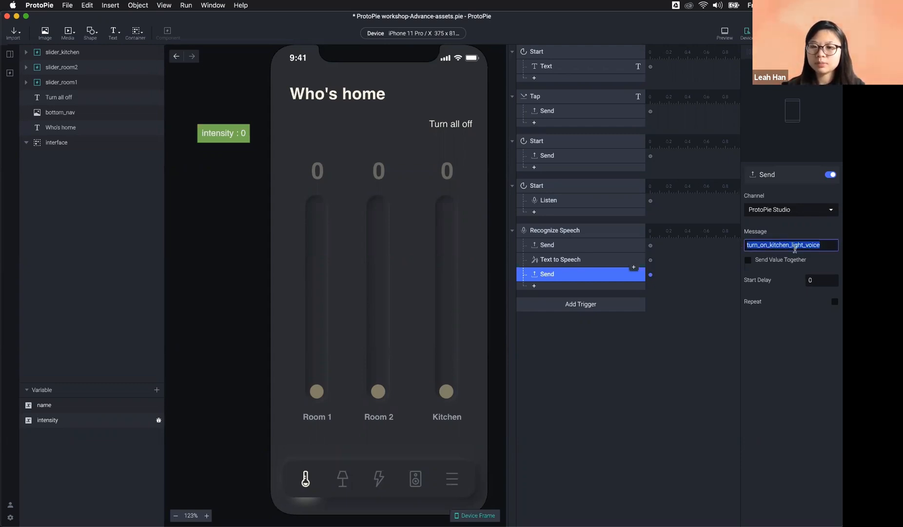
pyautogui.click(653, 388)
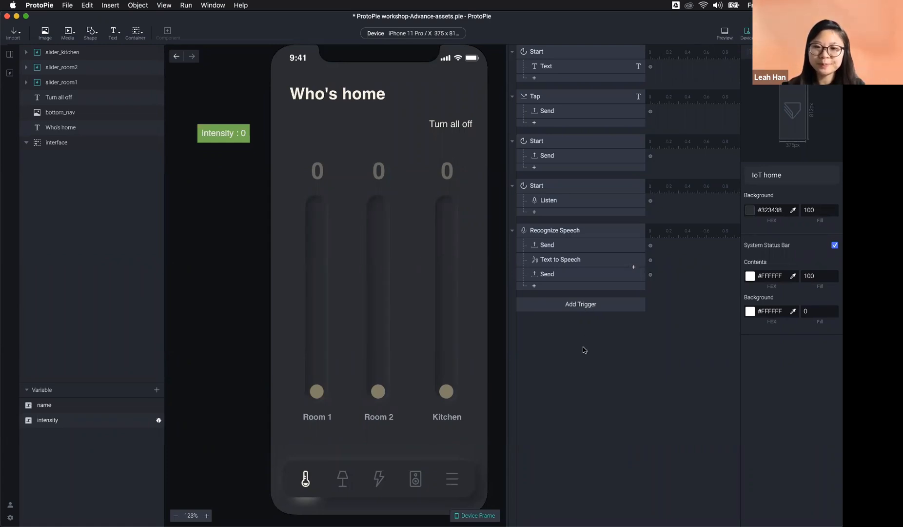
pyautogui.click(562, 276)
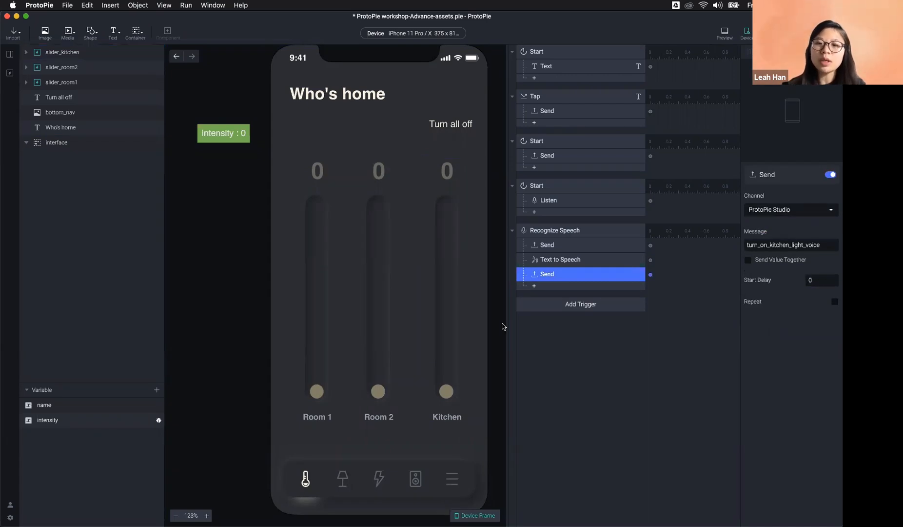
pyautogui.click(725, 32)
pyautogui.moveTo(608, 408); pyautogui.dragTo(604, 330)
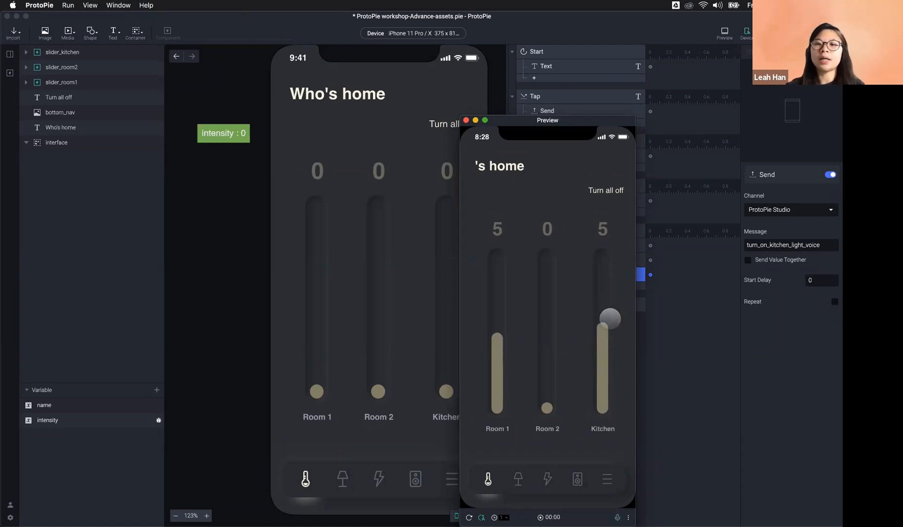
pyautogui.moveTo(613, 339)
pyautogui.mouseDown()
pyautogui.moveTo(603, 369)
pyautogui.moveTo(599, 293)
pyautogui.moveTo(599, 345)
pyautogui.mouseUp()
pyautogui.click(678, 352)
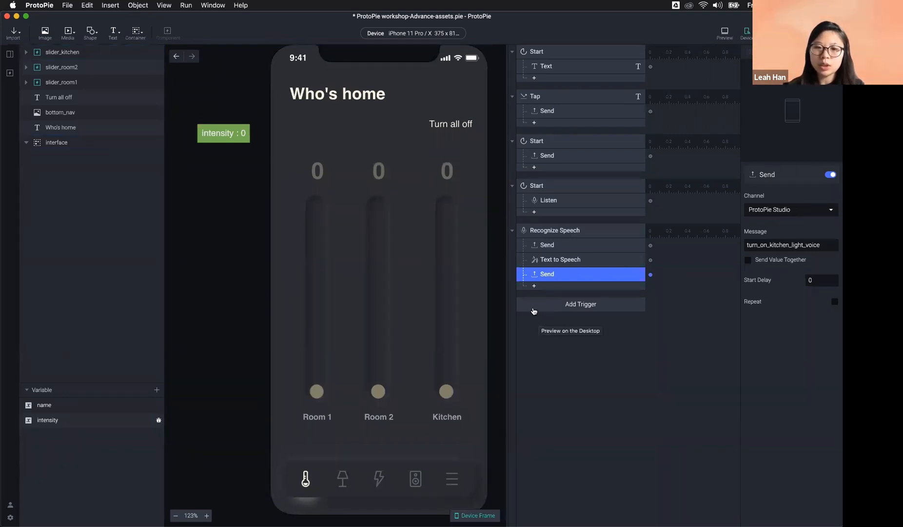
# Step: Add a Detect trigger, then delete it so the scene's triggers stay unchanged
pyautogui.click(445, 387)
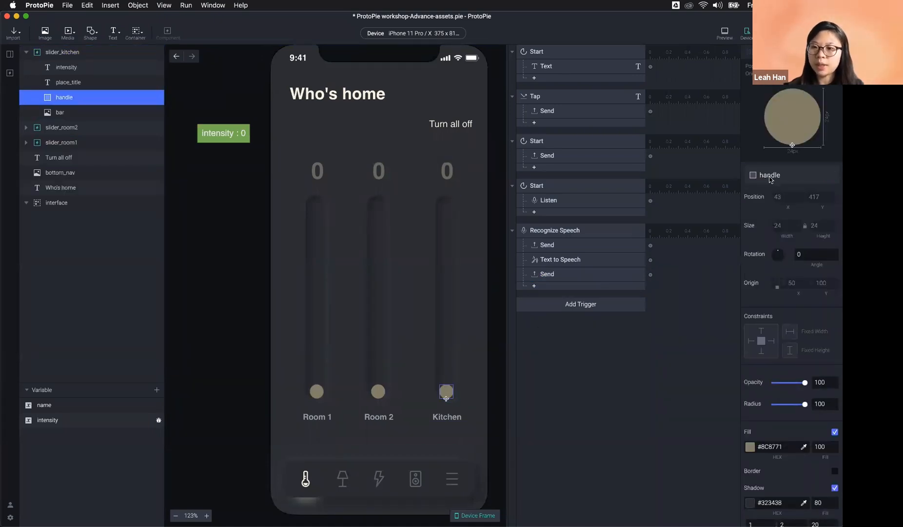
pyautogui.click(574, 345)
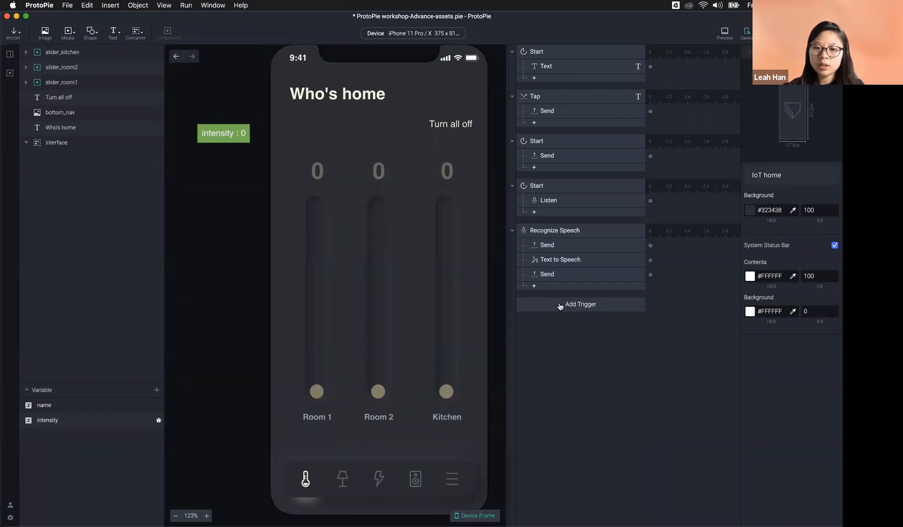
pyautogui.click(562, 305)
pyautogui.click(633, 369)
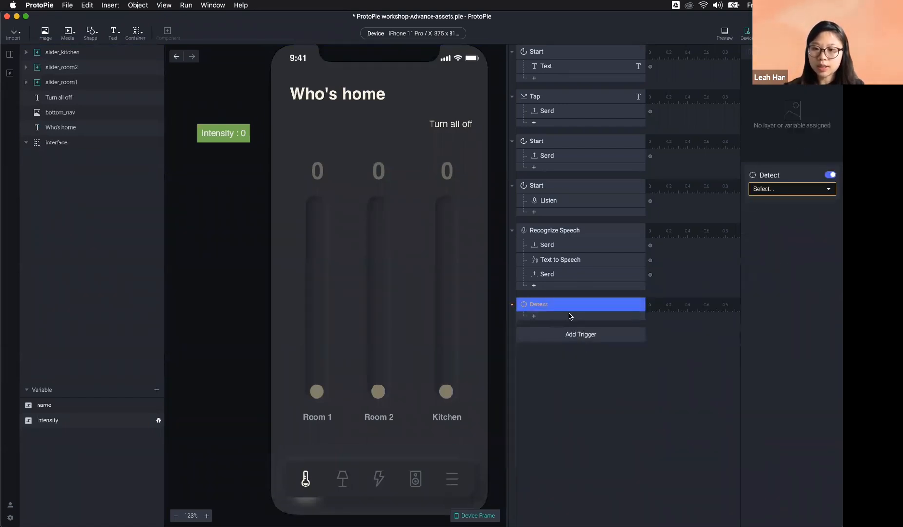
pyautogui.click(784, 190)
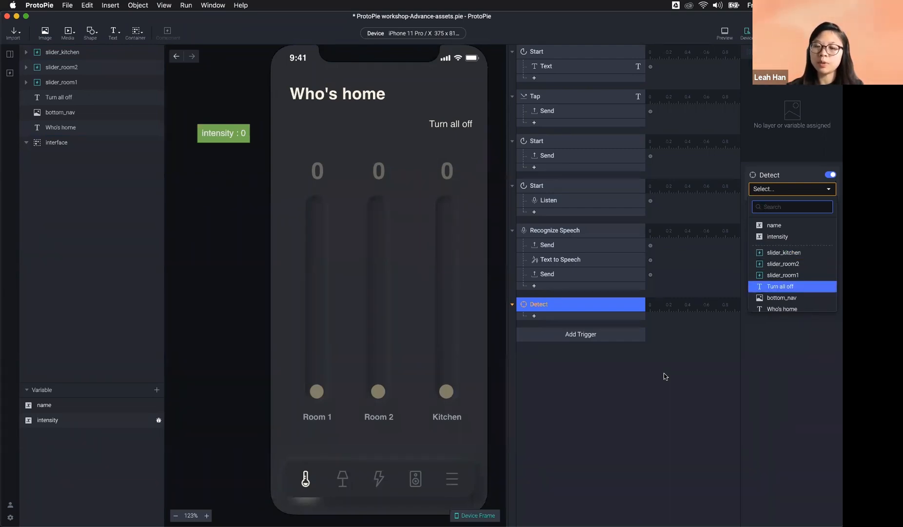
pyautogui.click(643, 375)
pyautogui.press('Delete')
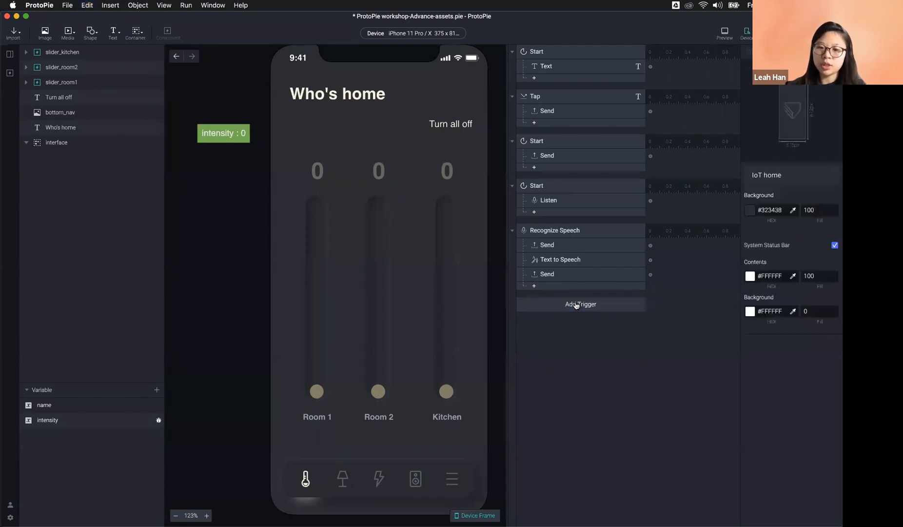
# Step: Select and deselect slider_kitchen, then show the project's components list
pyautogui.click(455, 364)
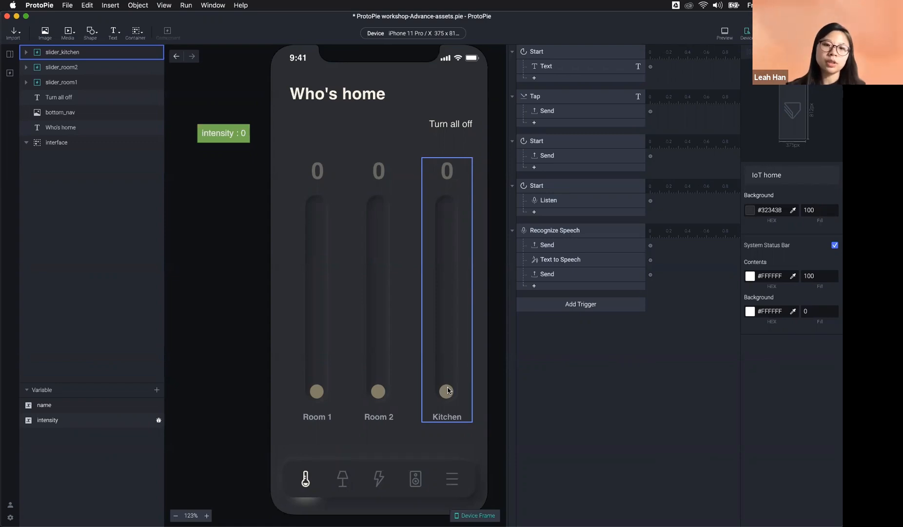
pyautogui.click(602, 370)
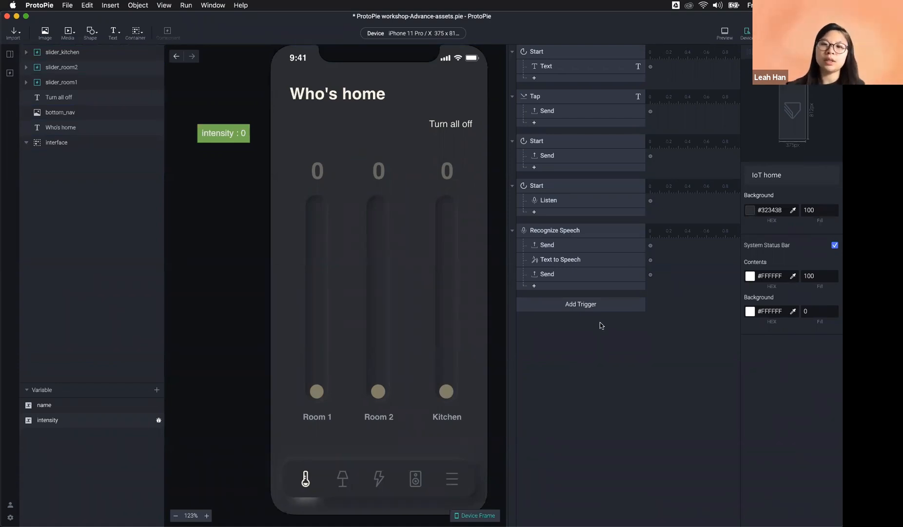
pyautogui.click(10, 73)
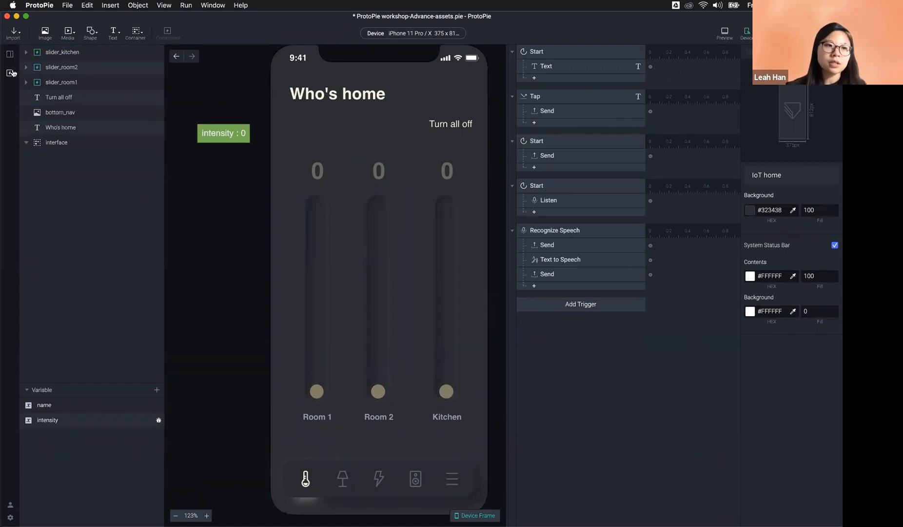
# Step: Open slider_room1 for editing and preview it, dragging its Room 1 slider to 10
pyautogui.doubleClick(45, 102)
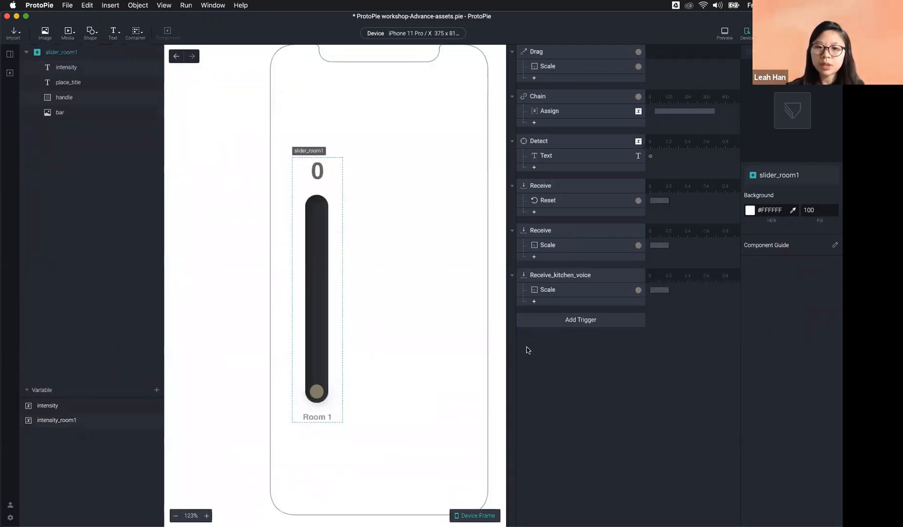
pyautogui.click(723, 33)
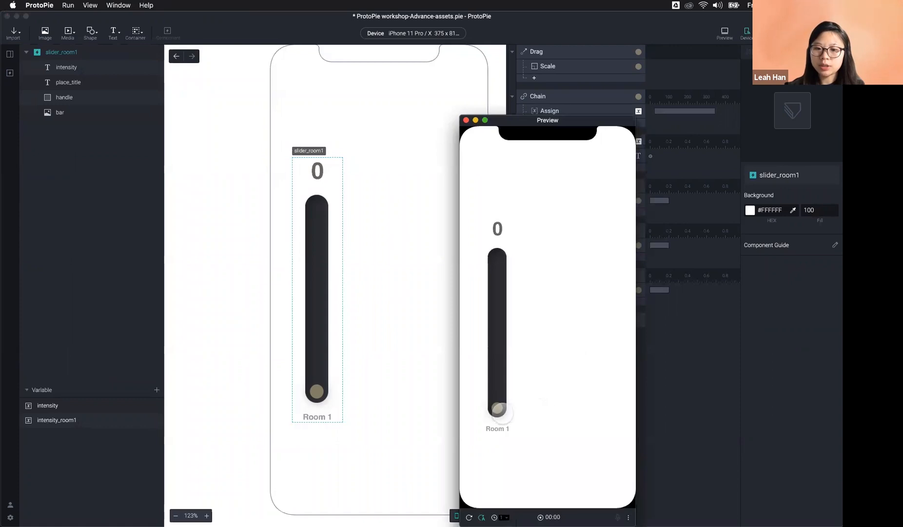
pyautogui.moveTo(497, 406); pyautogui.dragTo(497, 242)
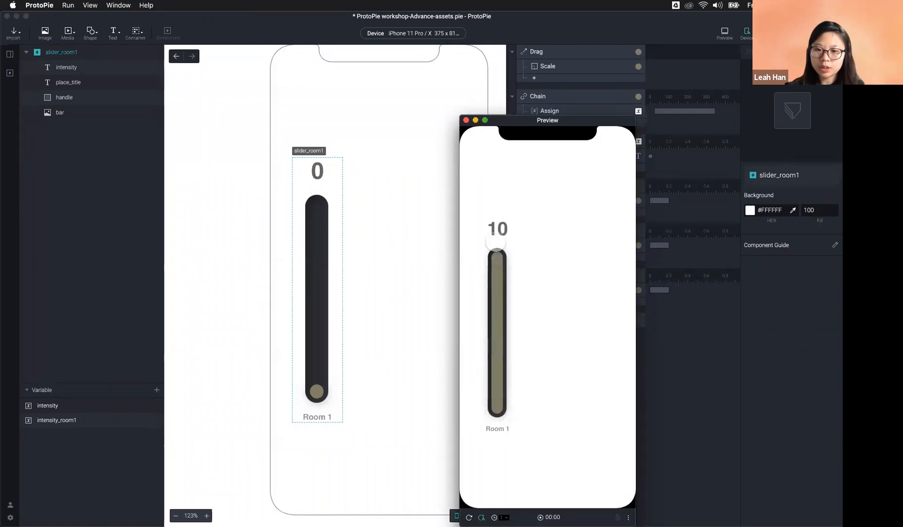
pyautogui.click(731, 428)
pyautogui.click(546, 322)
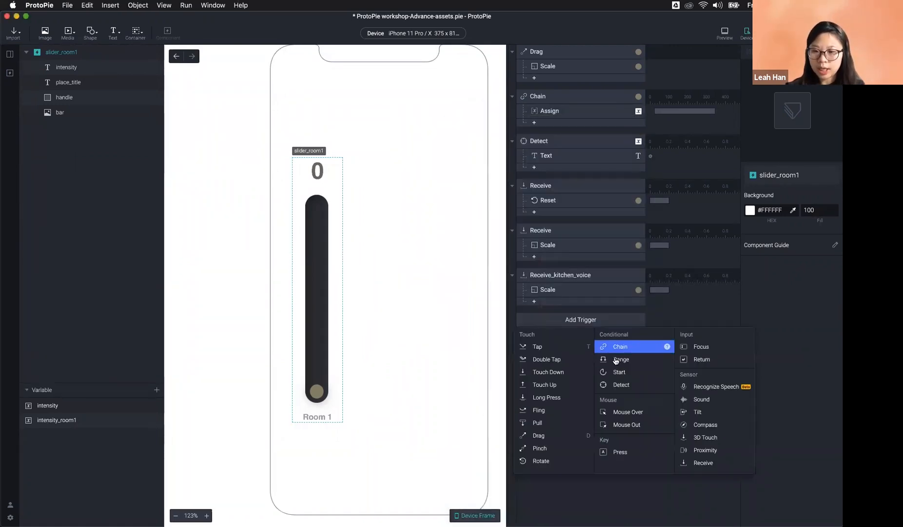
# Step: Add a second Detect trigger to slider_room1 and name it Detect_eight
pyautogui.click(573, 144)
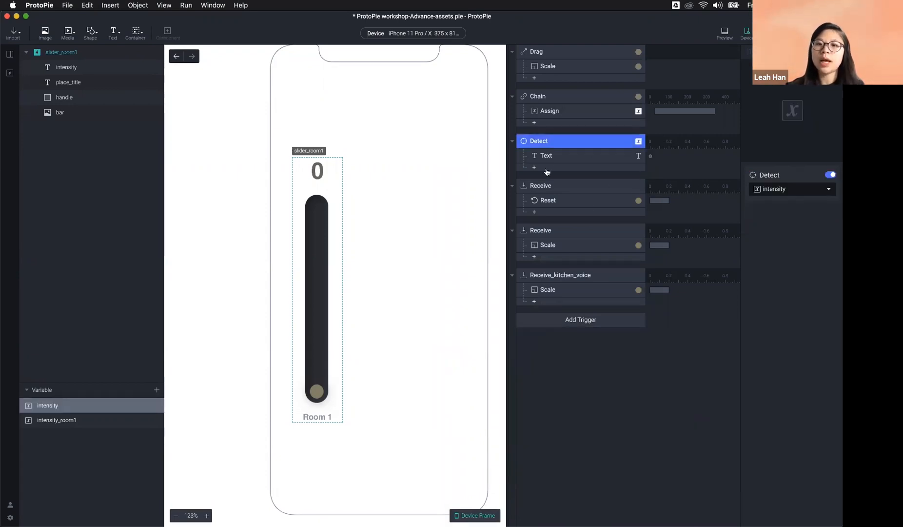
pyautogui.click(577, 323)
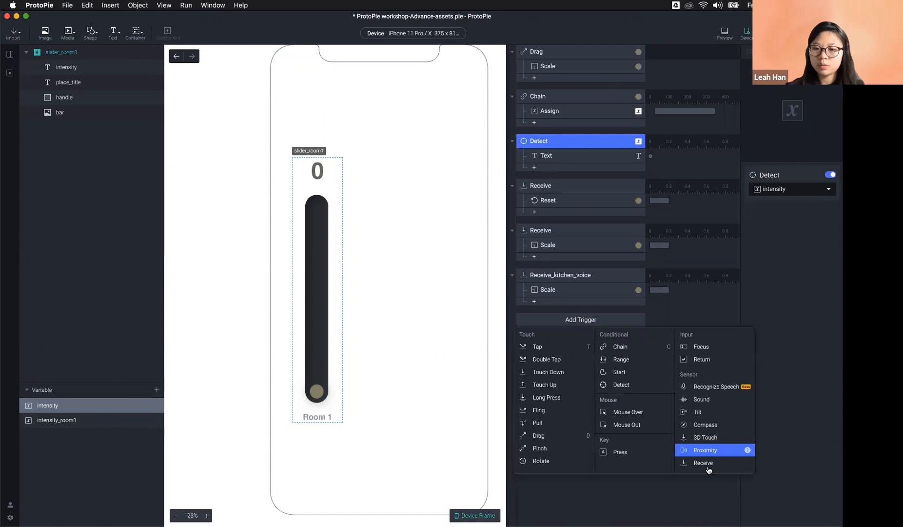
pyautogui.click(652, 385)
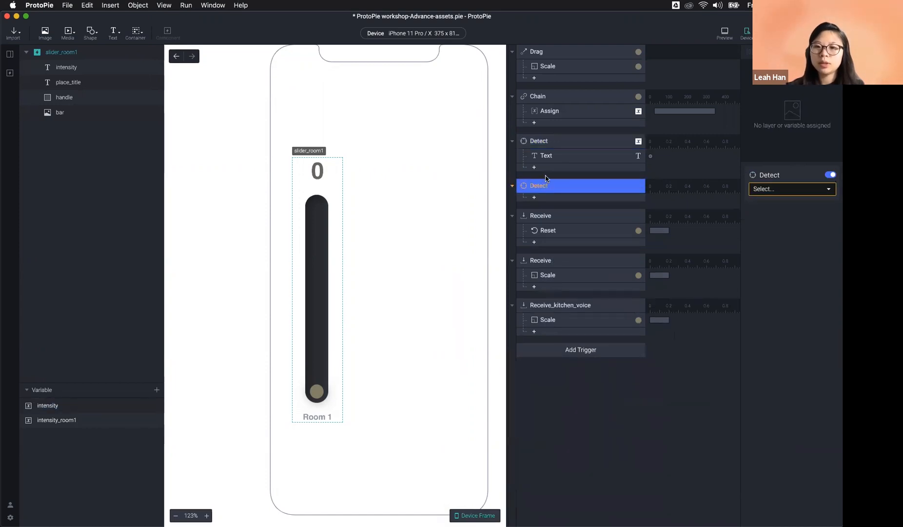
pyautogui.doubleClick(557, 186)
pyautogui.click(557, 186)
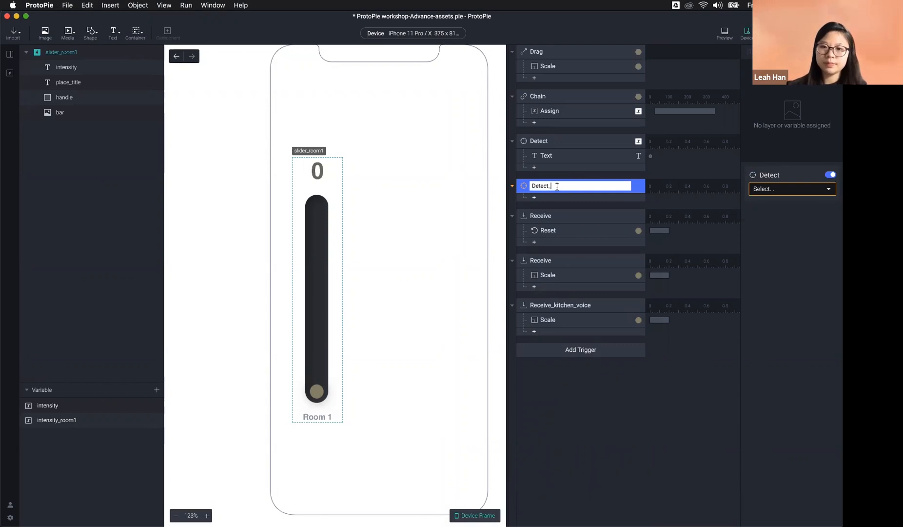
pyautogui.write('_hi')
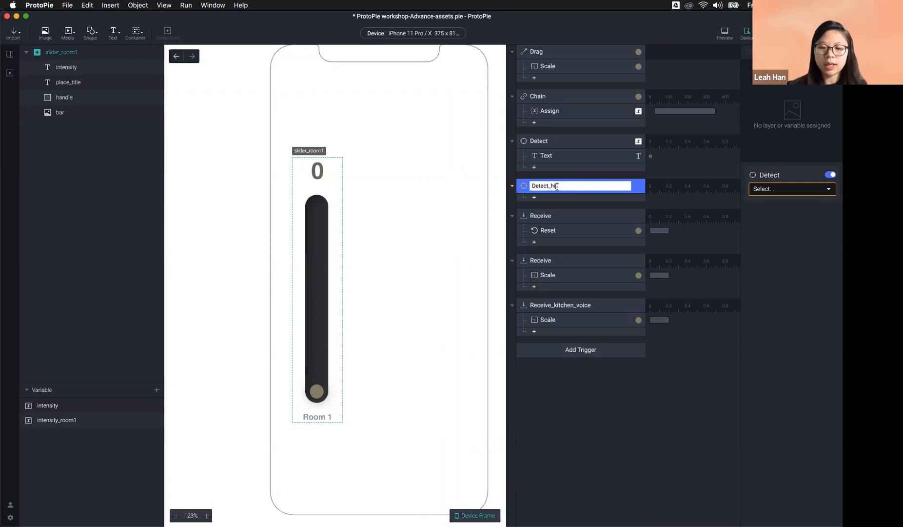
pyautogui.write('ight')
pyautogui.press('Return')
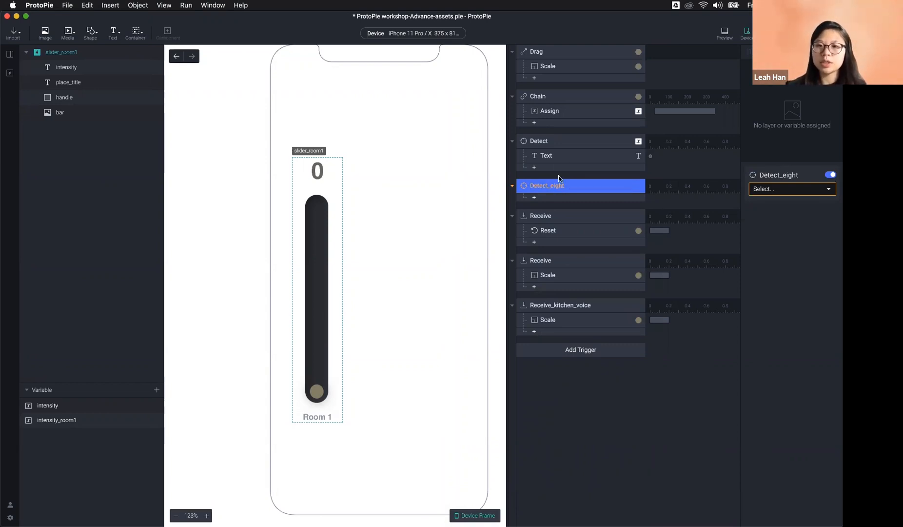
# Step: After reviewing the existing triggers and intensity variable, rename Detect_eight to Detect_Height
pyautogui.click(549, 144)
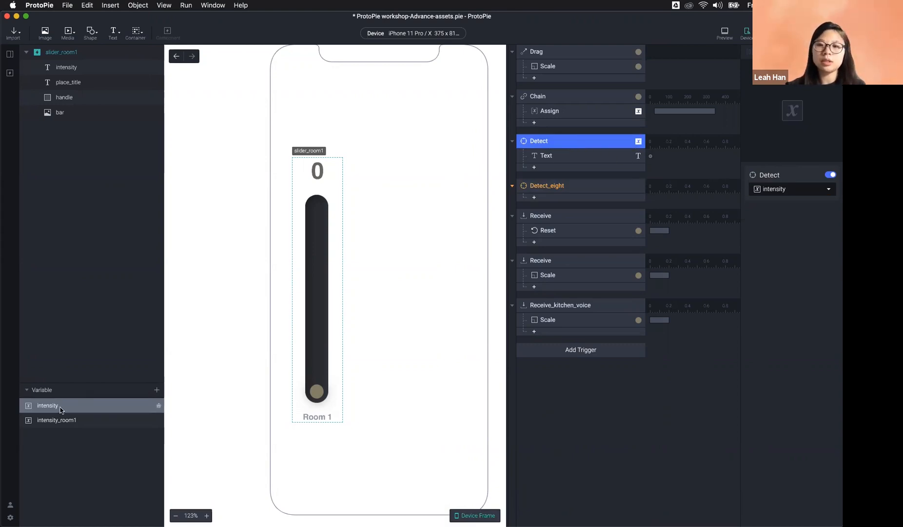
pyautogui.click(562, 96)
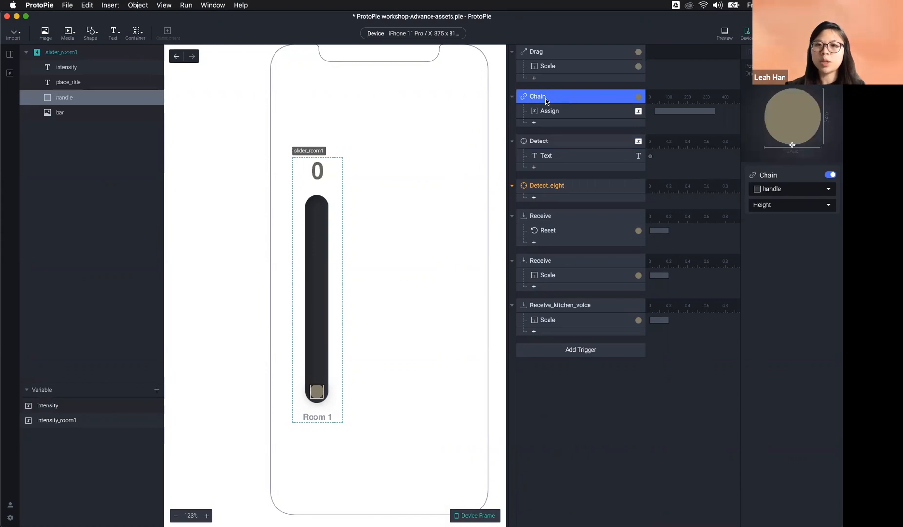
pyautogui.click(76, 409)
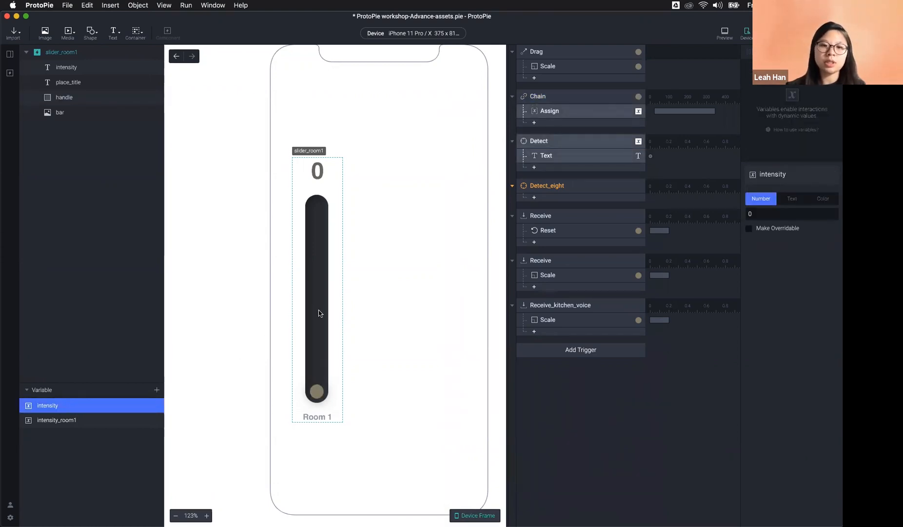
pyautogui.click(565, 185)
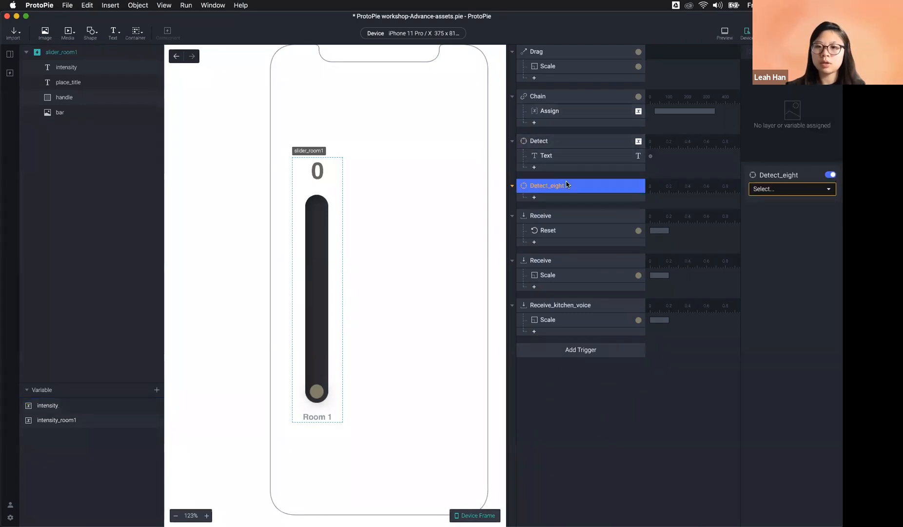
pyautogui.doubleClick(586, 183)
pyautogui.click(590, 181)
pyautogui.write('H')
pyautogui.press('Return')
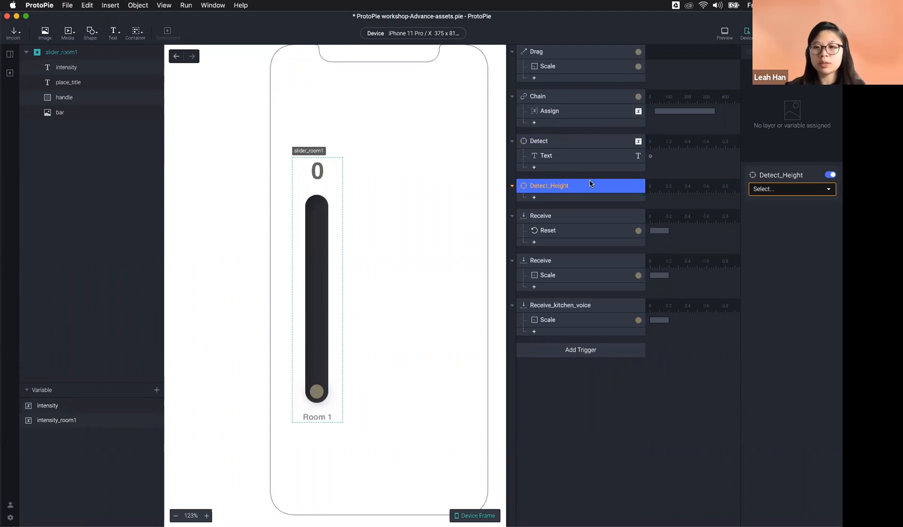
# Step: Make Detect_Height watch the handle layer's Height property
pyautogui.click(790, 188)
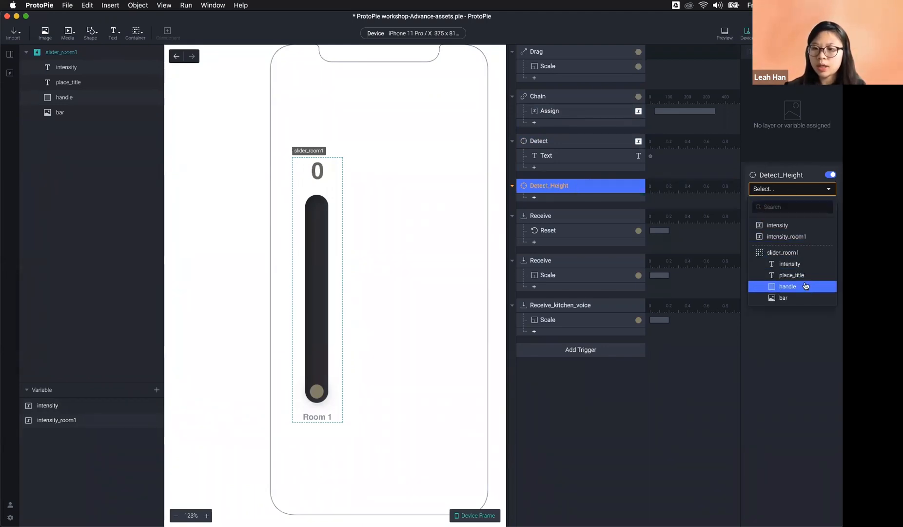
pyautogui.click(790, 286)
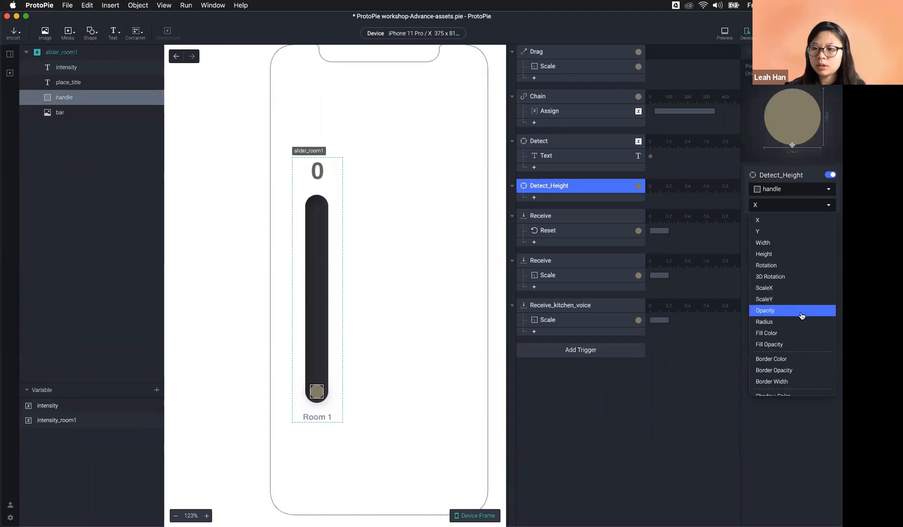
pyautogui.click(792, 259)
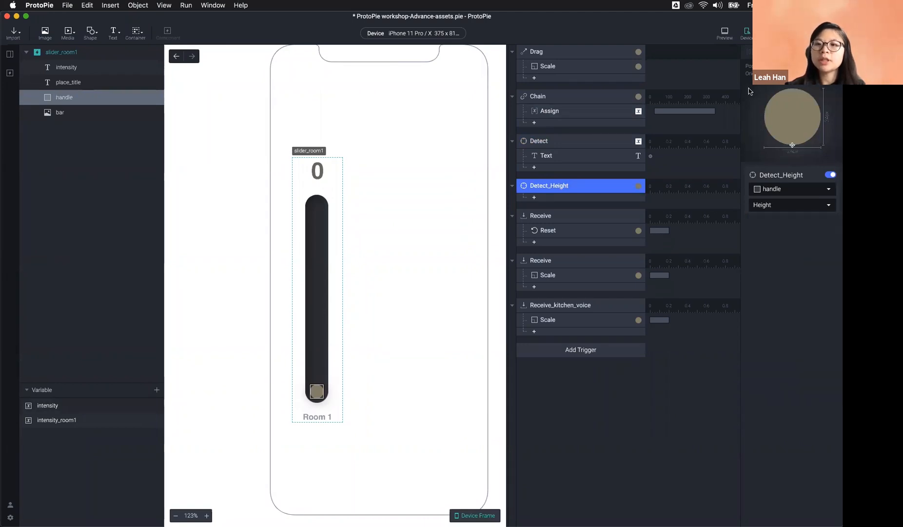
pyautogui.click(563, 197)
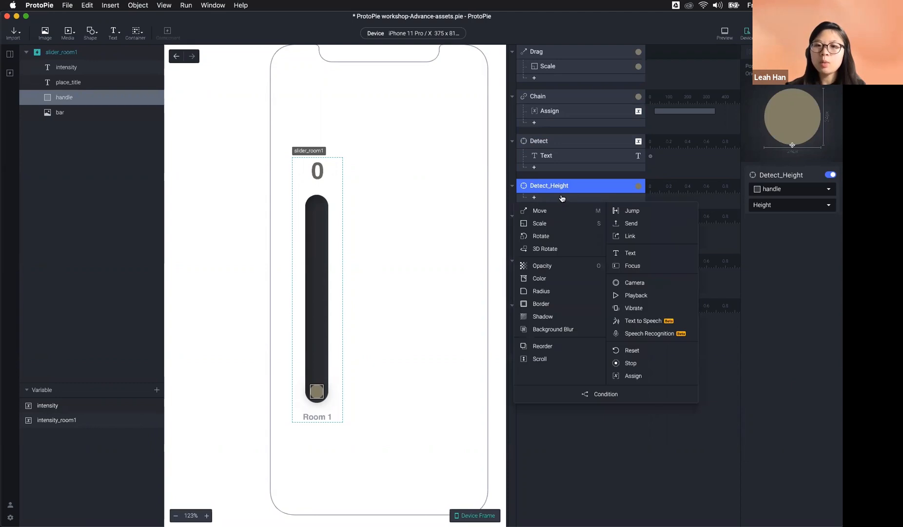
# Step: Give Detect_Height a Send response on the ProtoPie Studio channel, then switch to IoT home
pyautogui.click(642, 223)
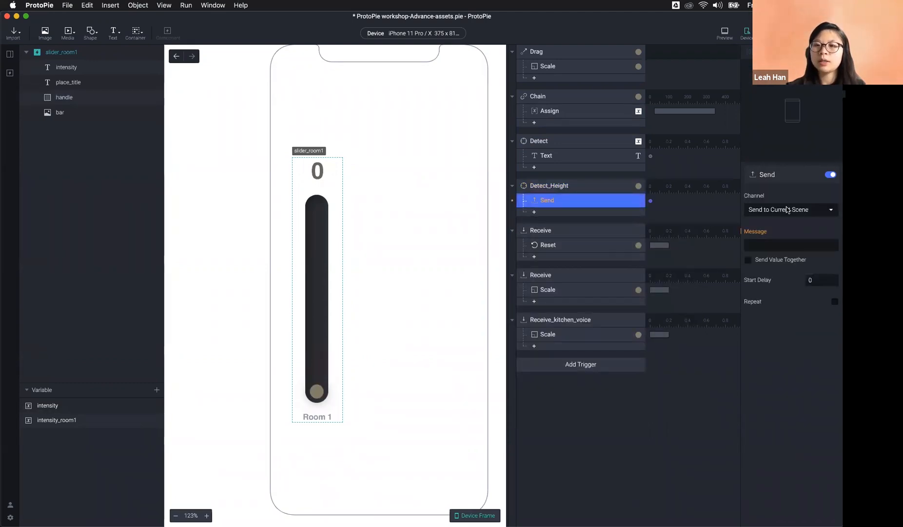
pyautogui.click(787, 210)
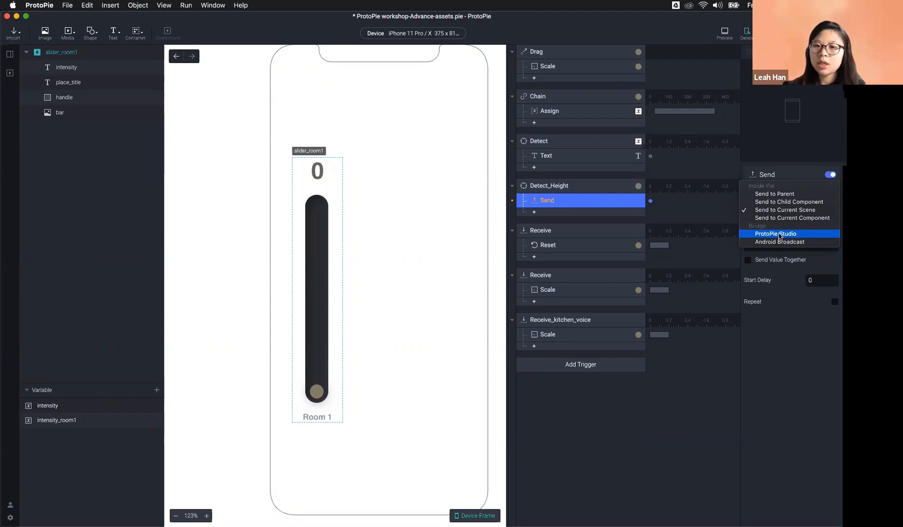
pyautogui.click(780, 236)
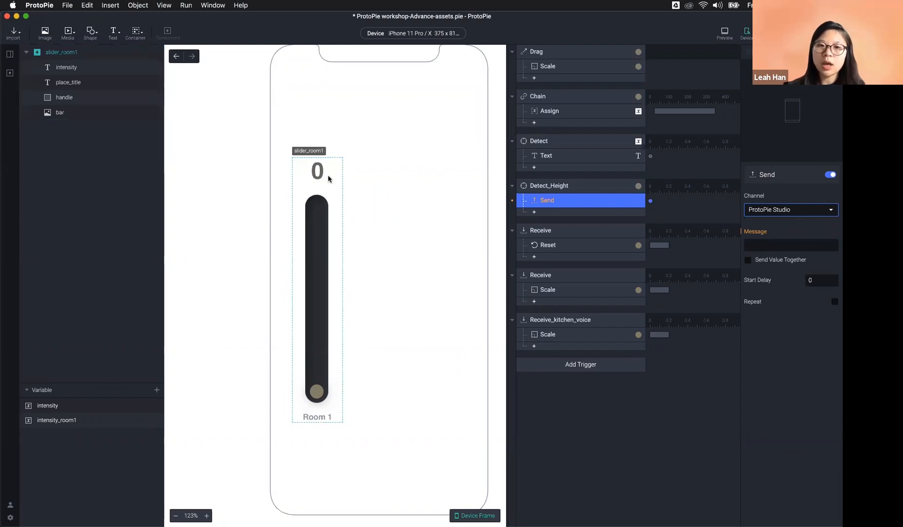
pyautogui.click(10, 54)
pyautogui.click(54, 249)
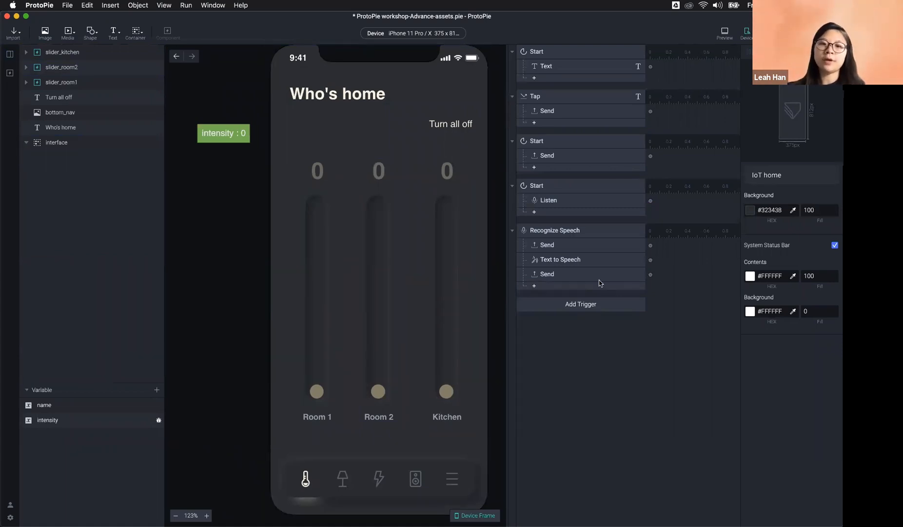
# Step: Reopen slider_room1 from the Components panel and select its Detect_Height Send response
pyautogui.click(451, 299)
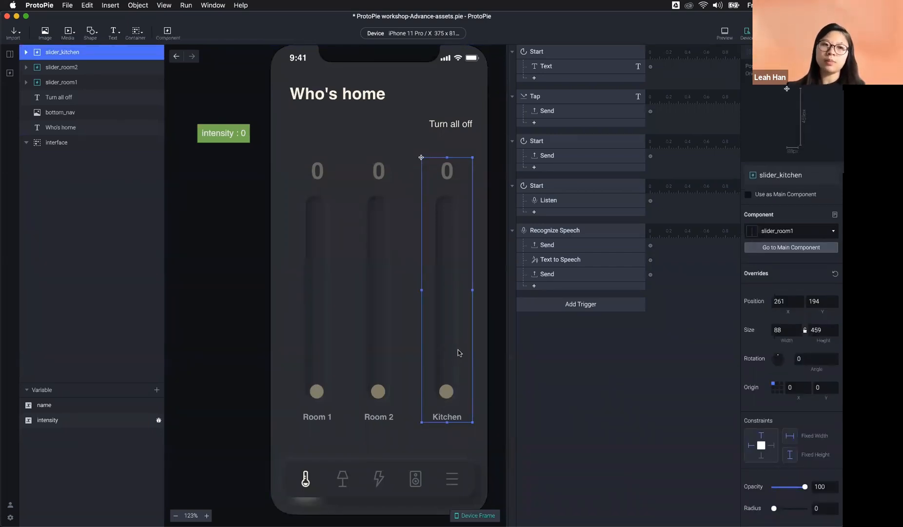
pyautogui.click(10, 73)
pyautogui.doubleClick(48, 98)
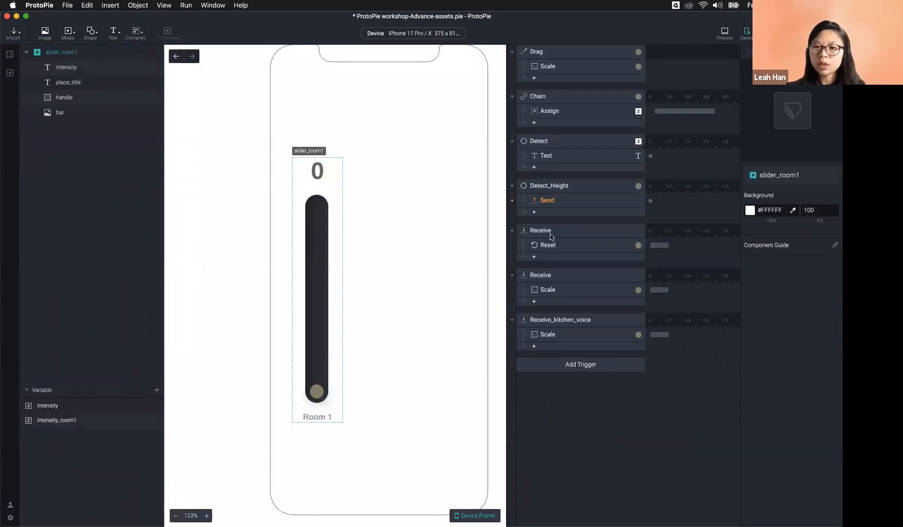
pyautogui.click(562, 202)
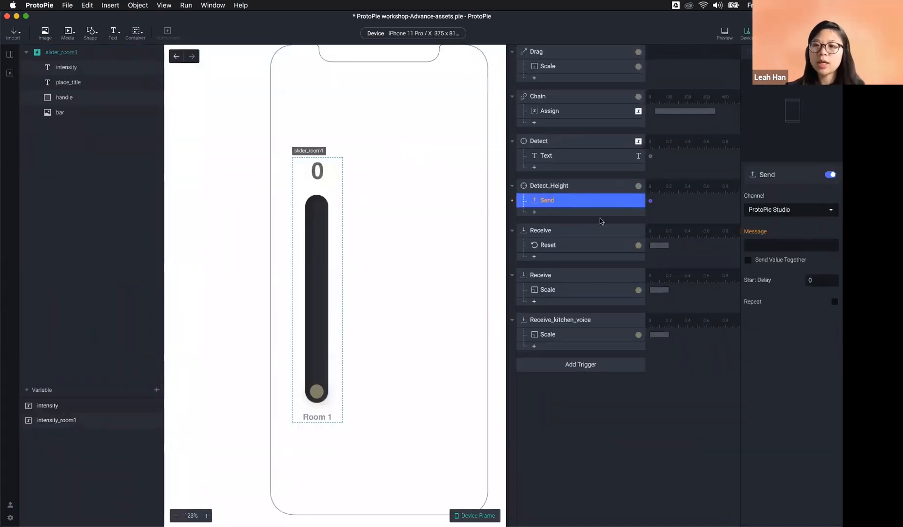
# Step: Change the Send response's channel to Send to Parent
pyautogui.click(802, 211)
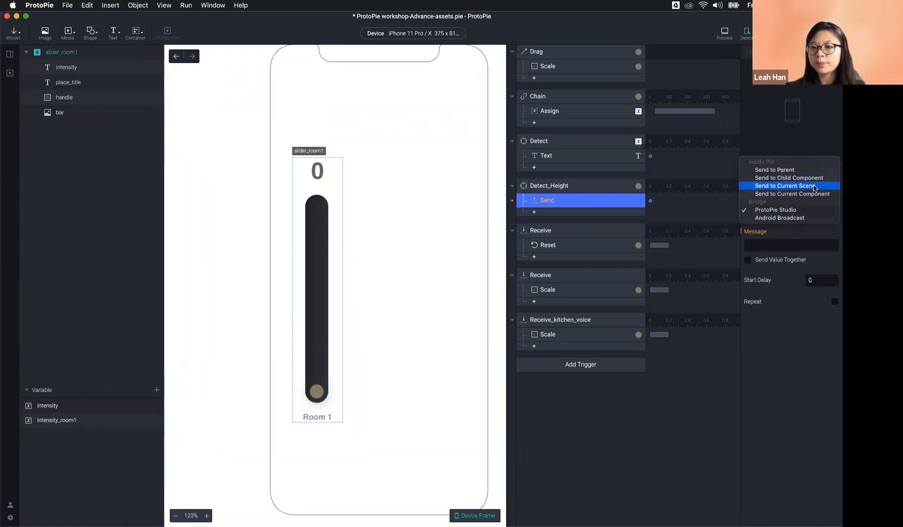
pyautogui.click(813, 170)
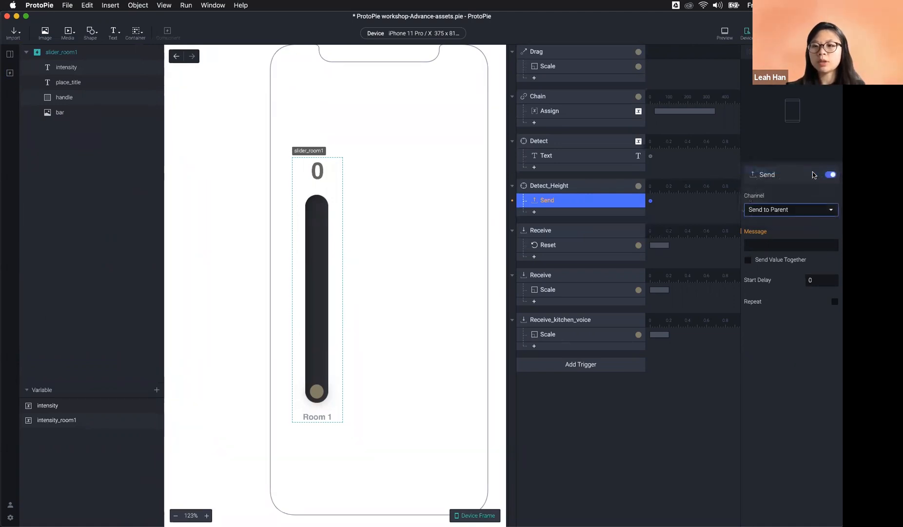
pyautogui.click(793, 212)
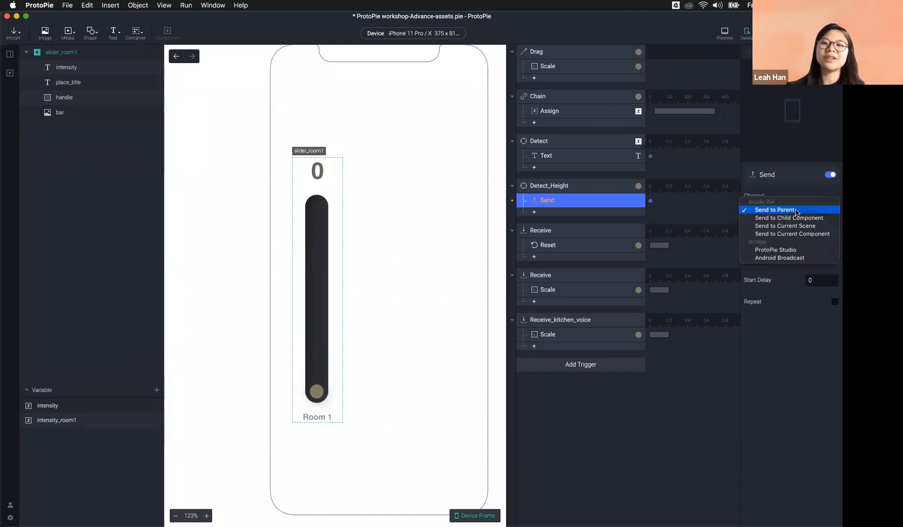
pyautogui.click(792, 210)
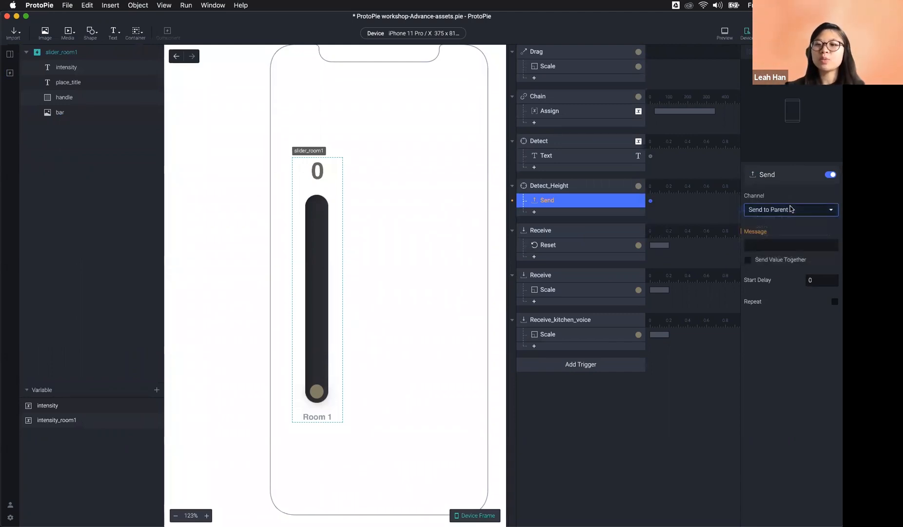
pyautogui.click(796, 213)
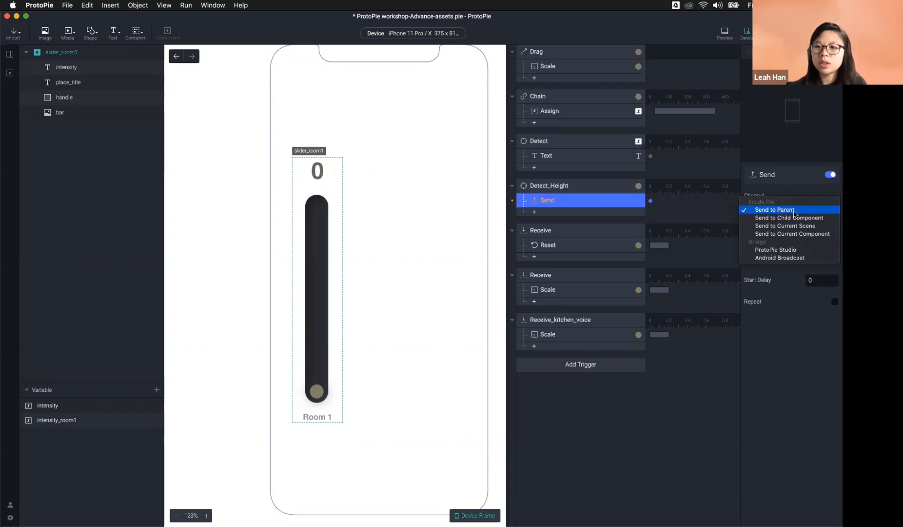
pyautogui.click(787, 210)
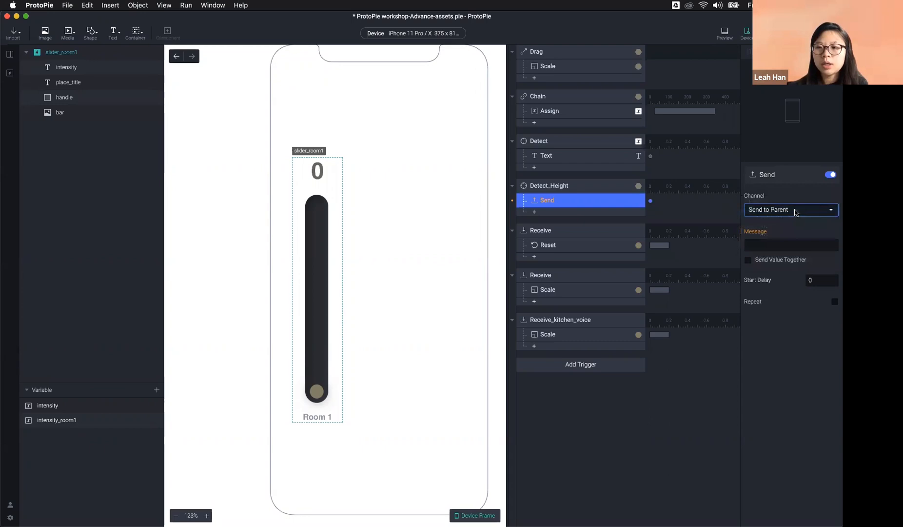
pyautogui.click(795, 211)
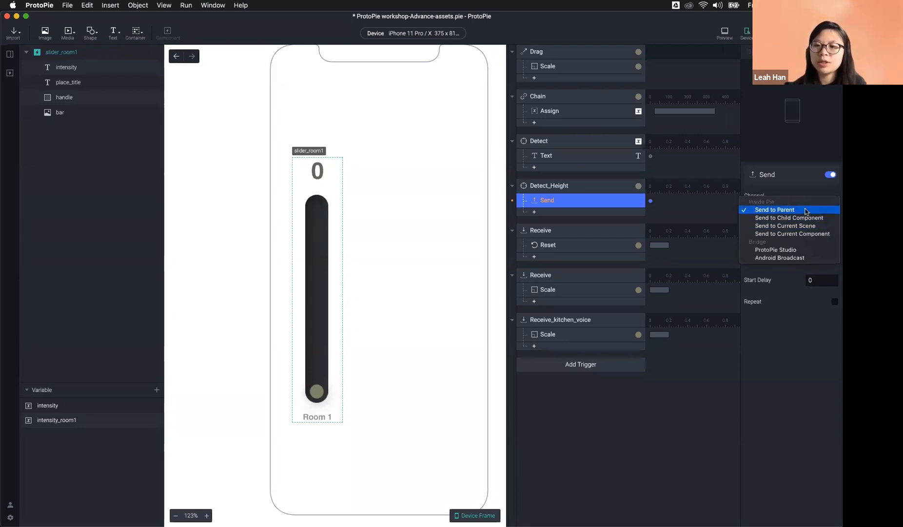
pyautogui.click(804, 210)
pyautogui.click(804, 209)
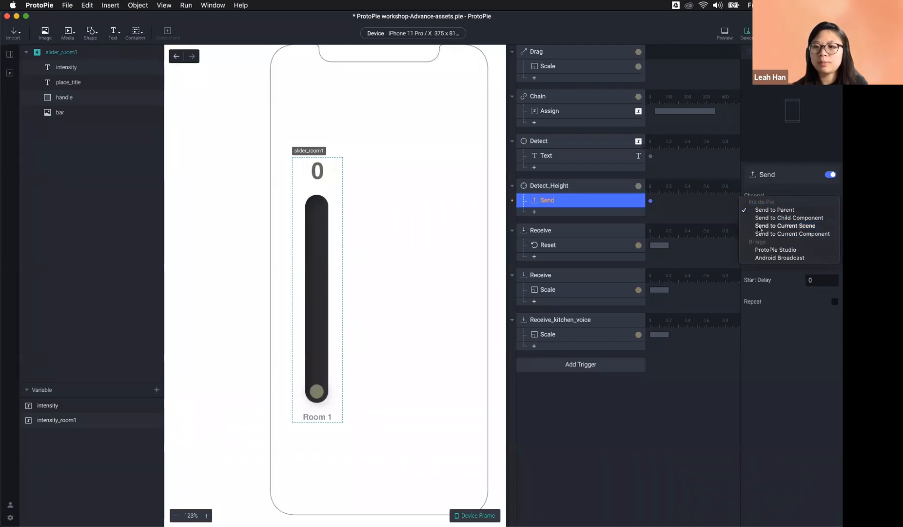
pyautogui.click(800, 210)
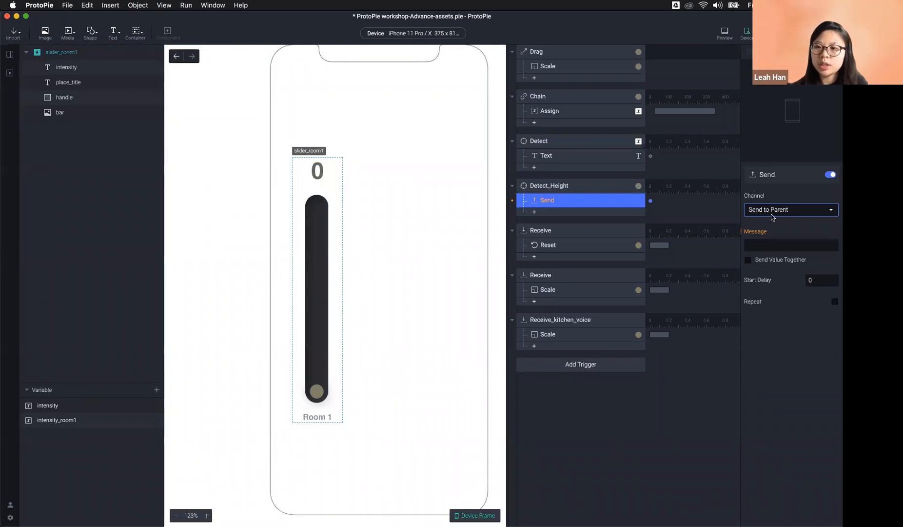
pyautogui.click(768, 245)
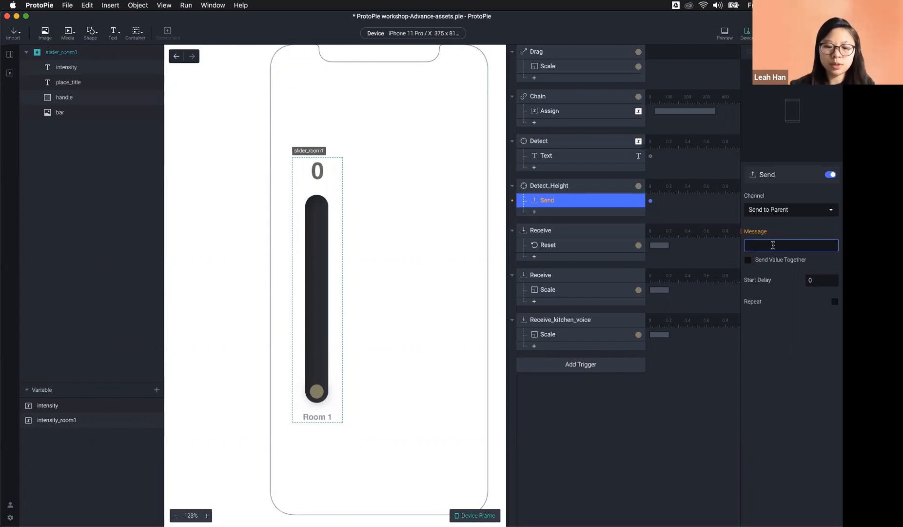
# Step: Name the Send message turn_on_kitchen_light
pyautogui.write('tuon')
pyautogui.press('BackSpace')
pyautogui.press('BackSpace')
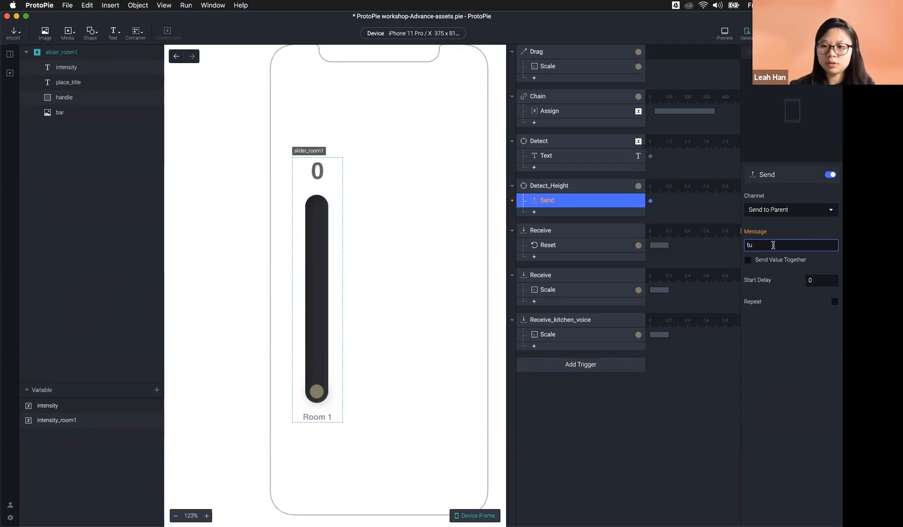
pyautogui.write('rn')
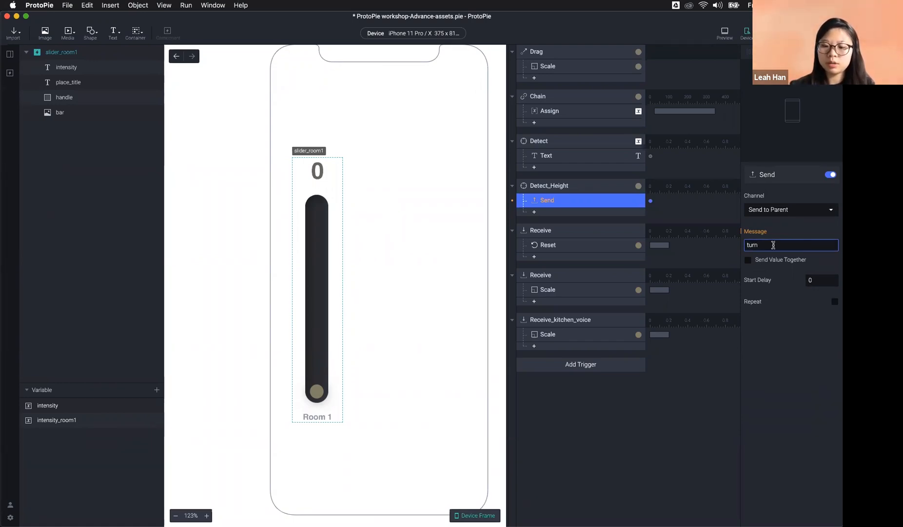
pyautogui.write('_on_kitchen')
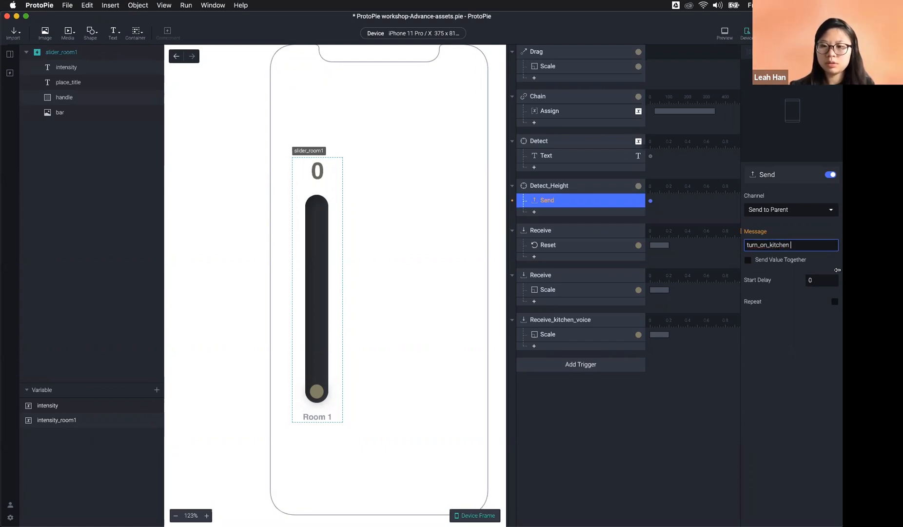
pyautogui.write('_light')
pyautogui.press('Return')
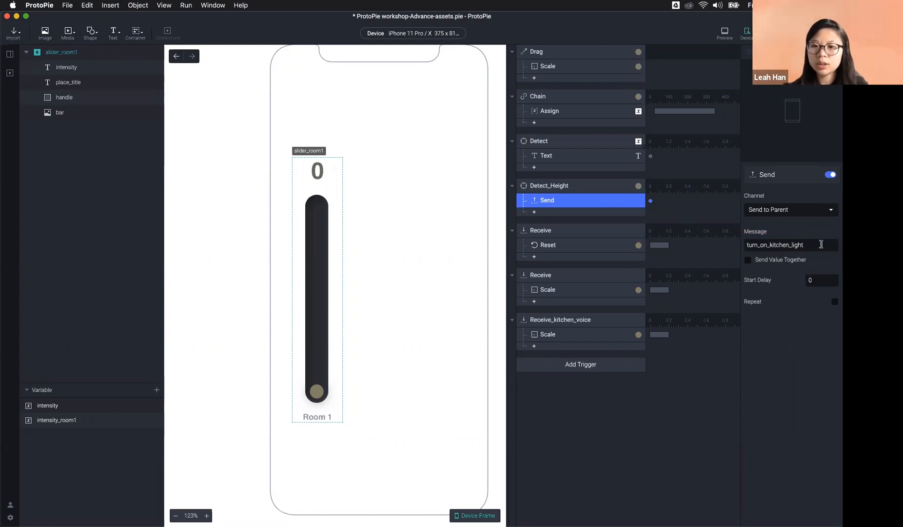
# Step: Turn on Send Value Together and start a handle.height formula for the value
pyautogui.click(780, 260)
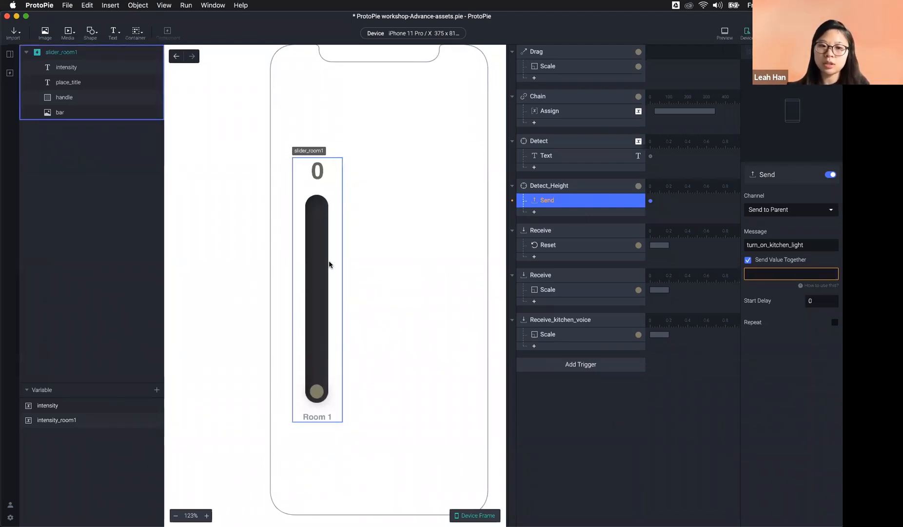
pyautogui.click(793, 273)
pyautogui.click(832, 275)
pyautogui.click(807, 273)
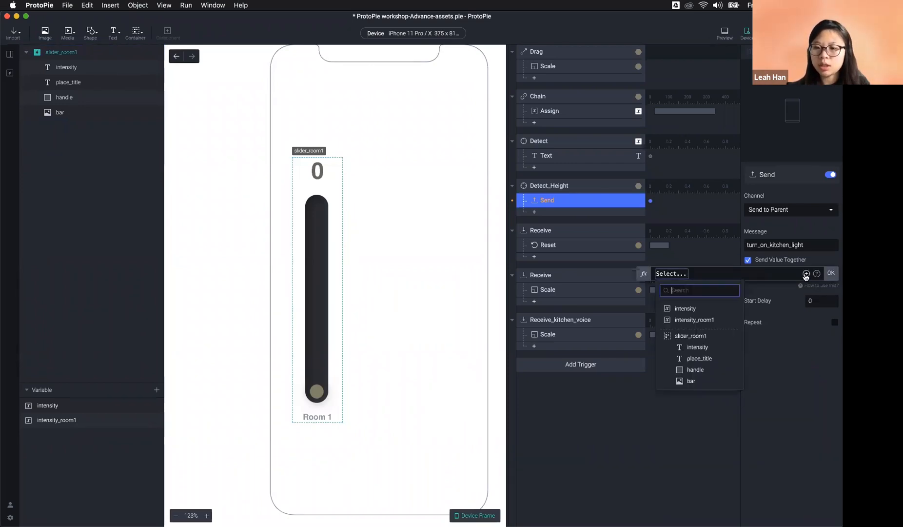
pyautogui.click(724, 373)
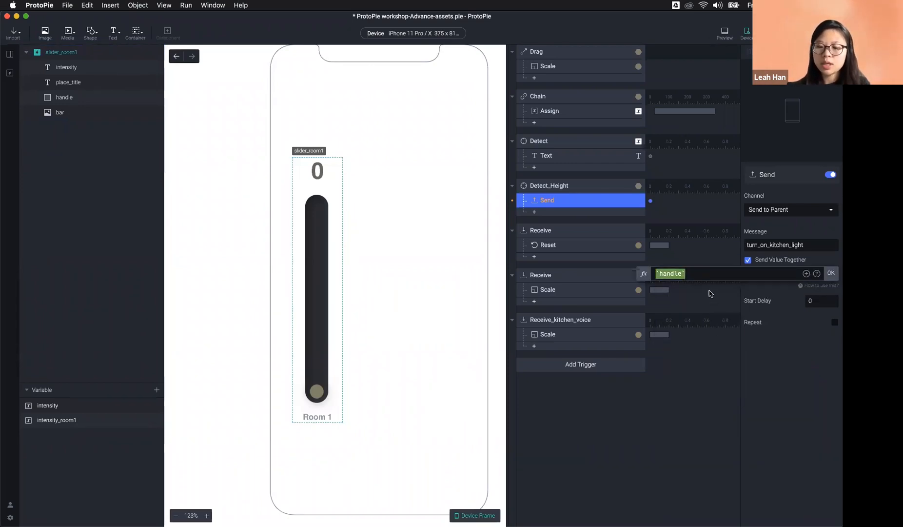
pyautogui.write('.')
pyautogui.scroll(5, 697, 312)
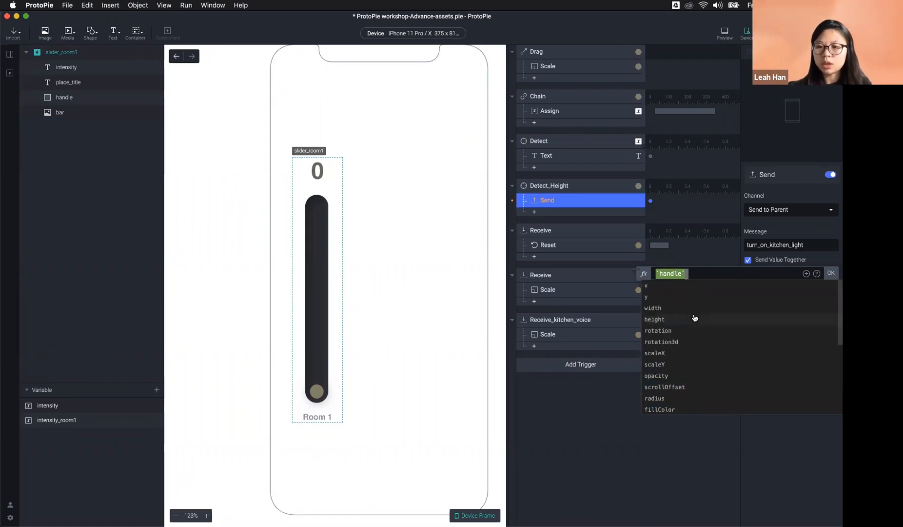
pyautogui.click(685, 315)
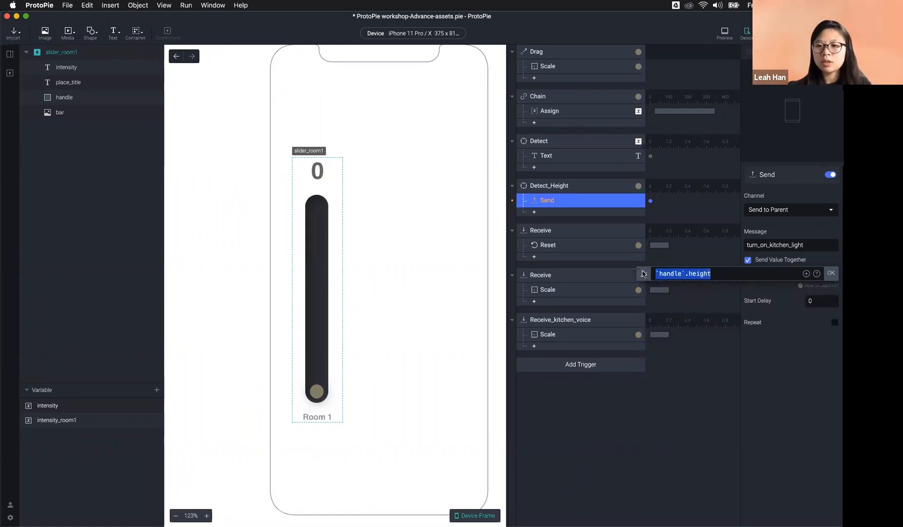
# Step: Replace the formula with the intensity variable and confirm it as the sent value
pyautogui.press('BackSpace')
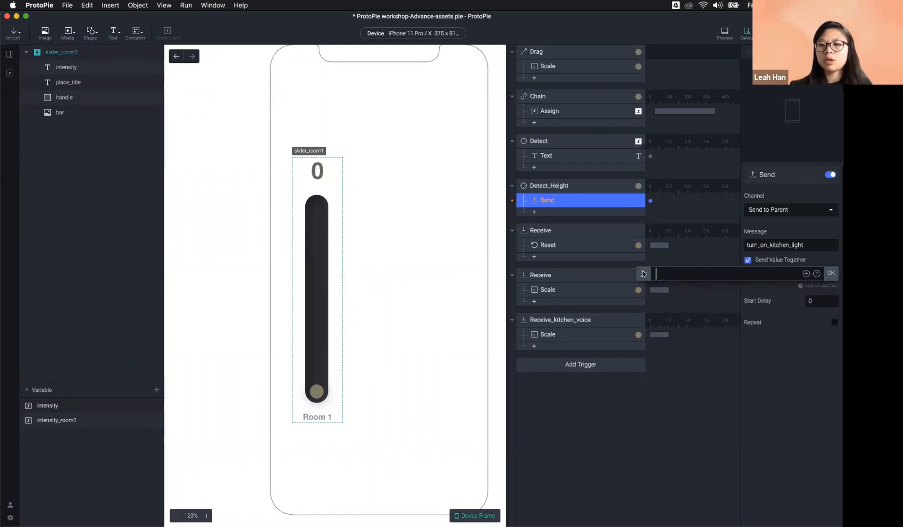
pyautogui.click(807, 274)
pyautogui.click(705, 309)
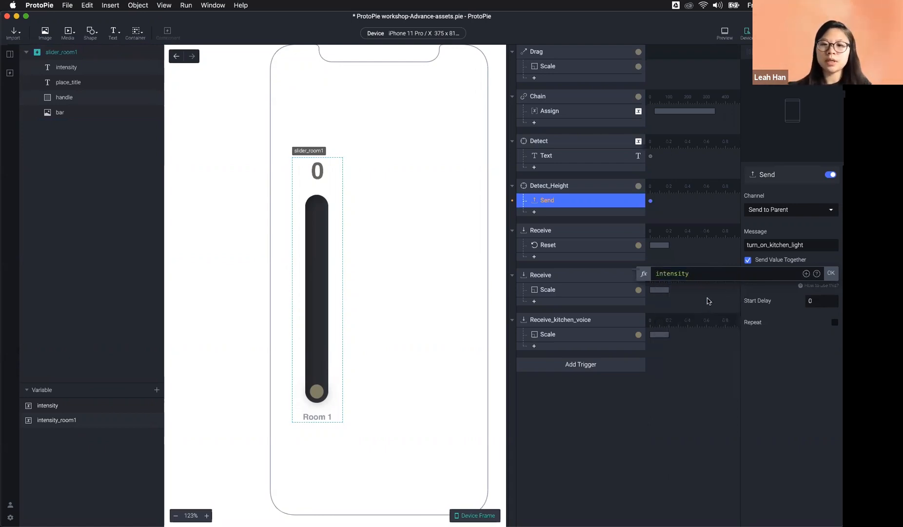
pyautogui.moveTo(691, 276); pyautogui.dragTo(624, 276)
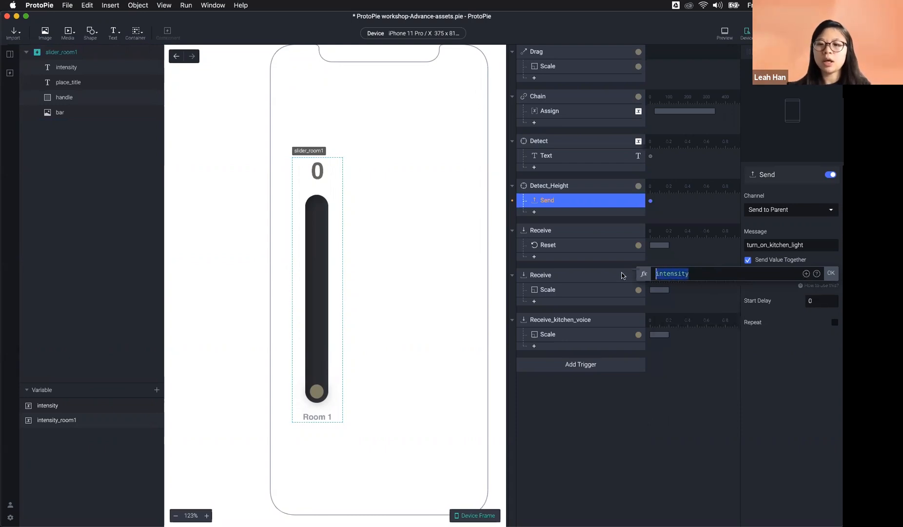
pyautogui.click(830, 274)
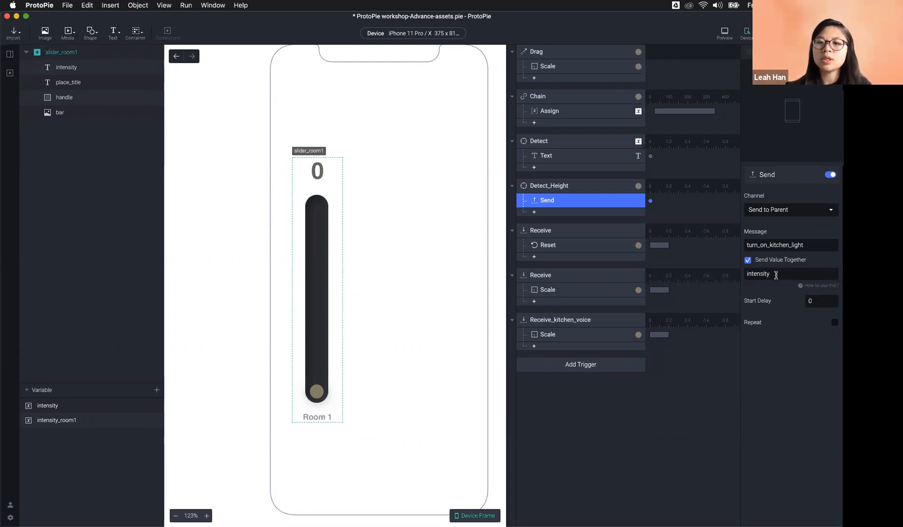
# Step: Review the sent value once more, then bring up the list of scenes
pyautogui.click(779, 275)
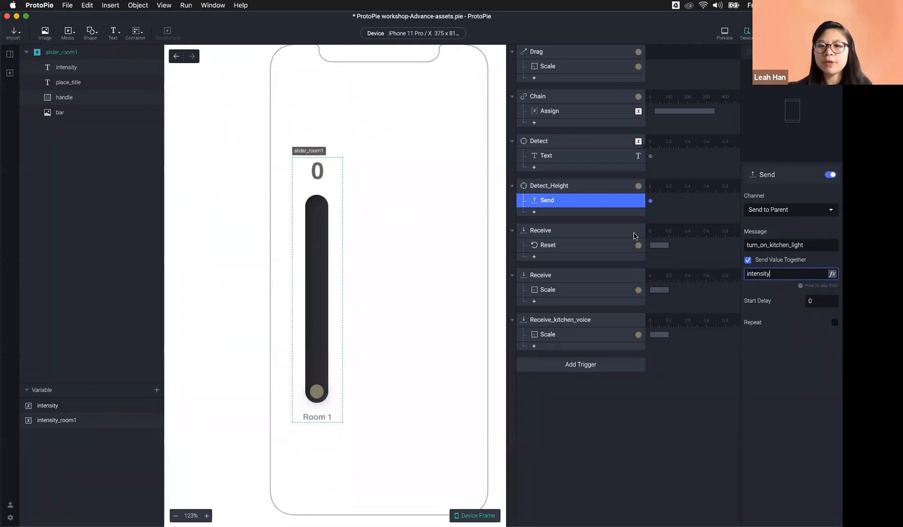
pyautogui.click(318, 376)
pyautogui.click(764, 277)
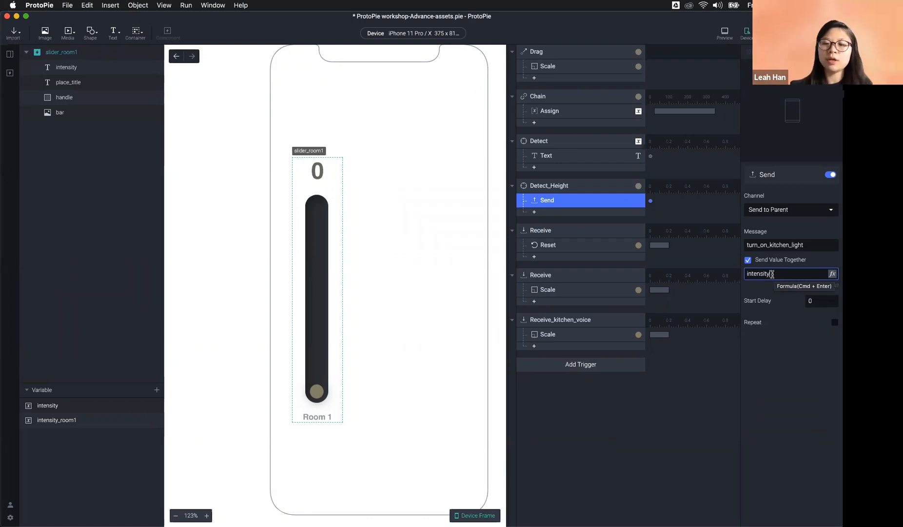
pyautogui.click(805, 355)
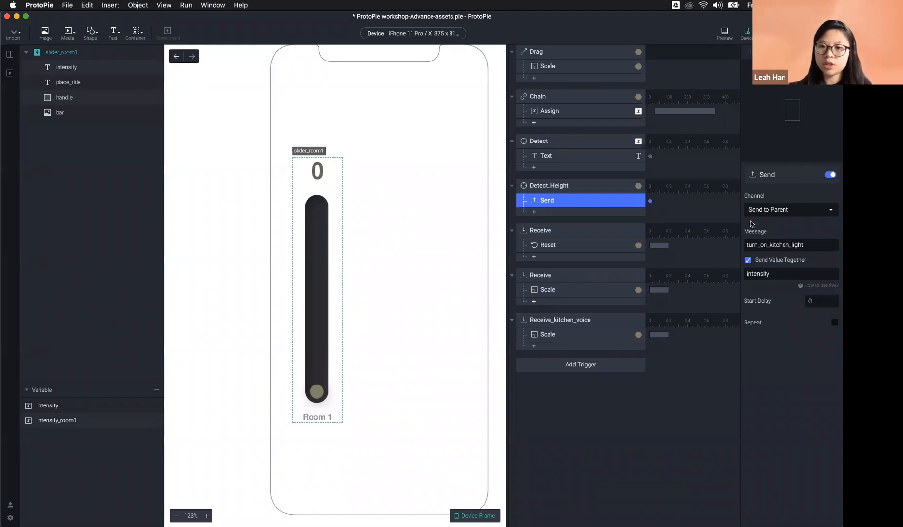
pyautogui.click(10, 53)
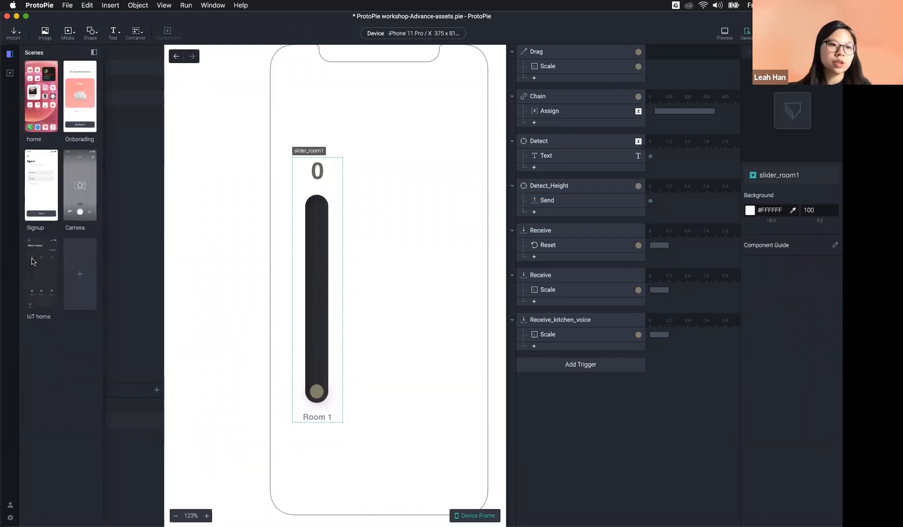
# Step: In IoT home, add a Receive trigger listening to the slider_kitchen component
pyautogui.click(31, 280)
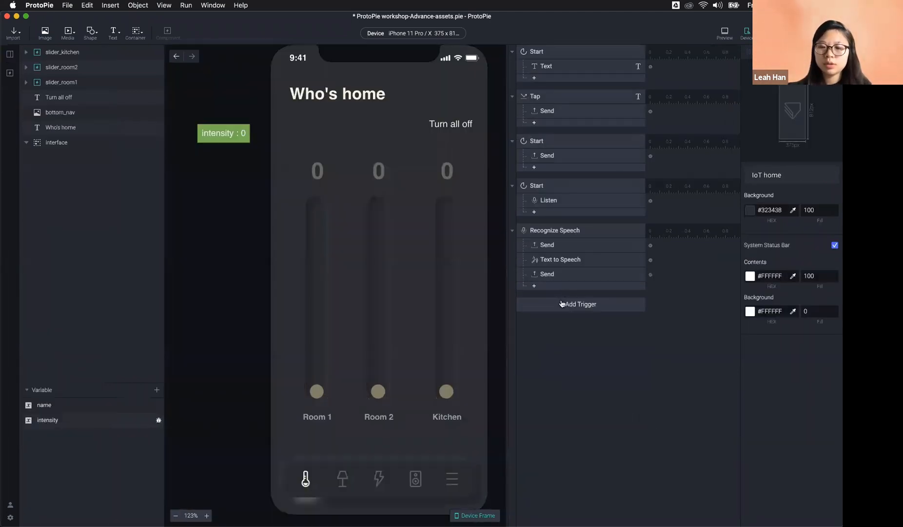
pyautogui.click(562, 304)
pyautogui.click(710, 448)
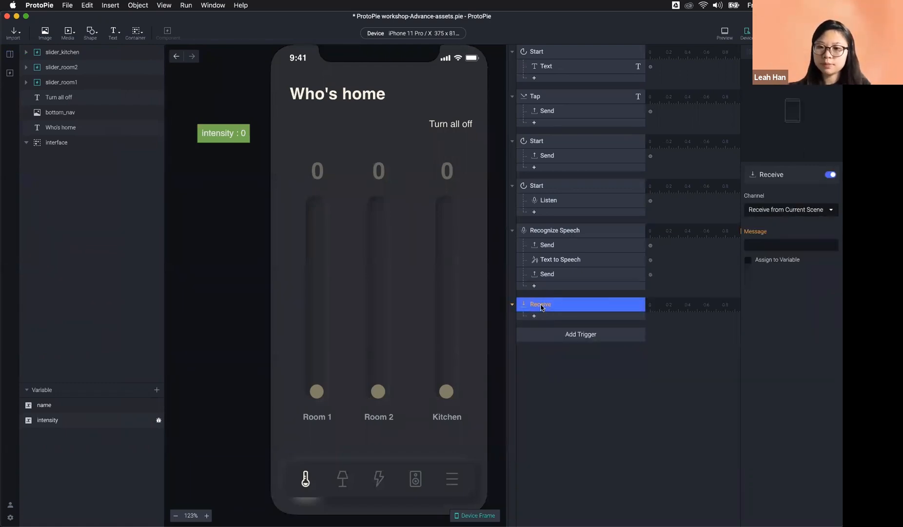
pyautogui.click(789, 209)
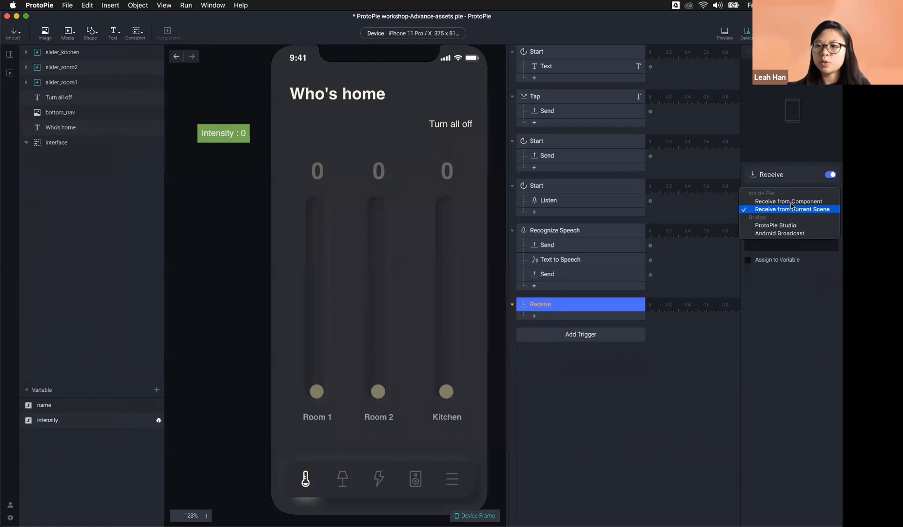
pyautogui.click(788, 201)
pyautogui.click(783, 227)
pyautogui.click(784, 257)
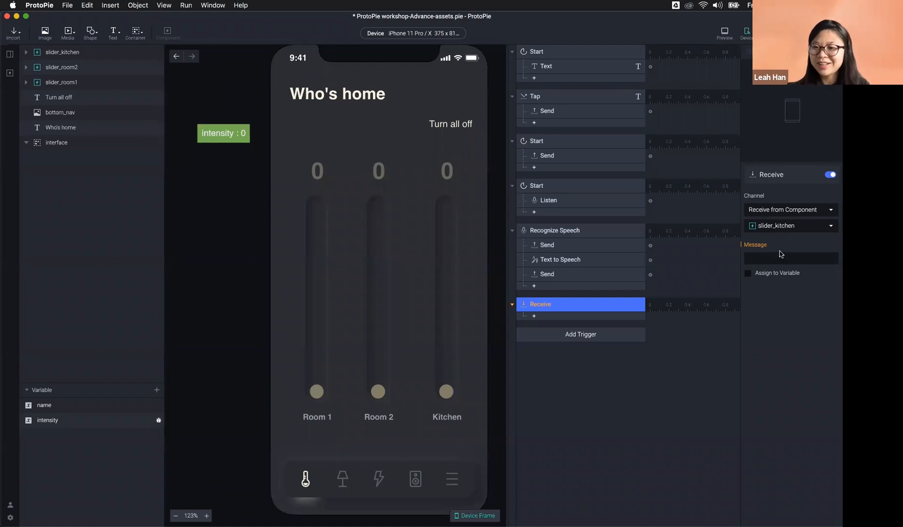
# Step: Set the received message to turn_on_kitchen_light and turn on Assign to Variable
pyautogui.click(777, 257)
pyautogui.click(779, 274)
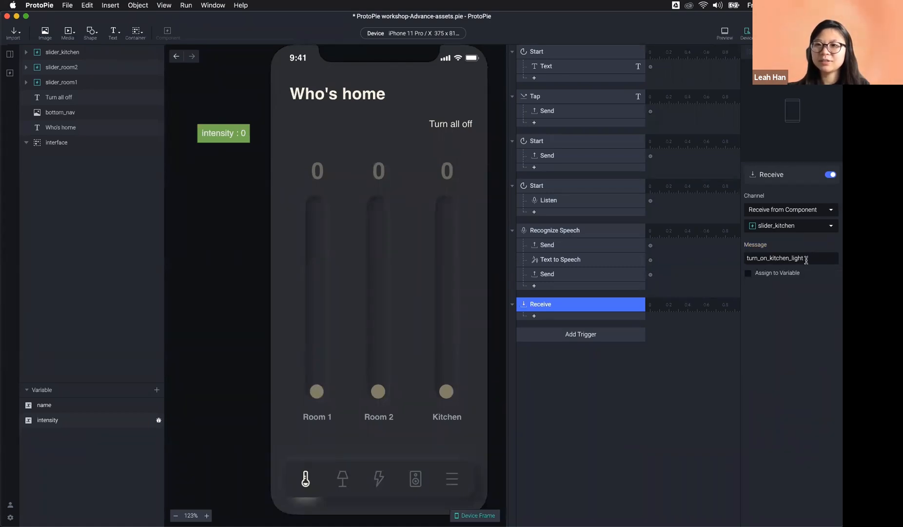
pyautogui.click(724, 33)
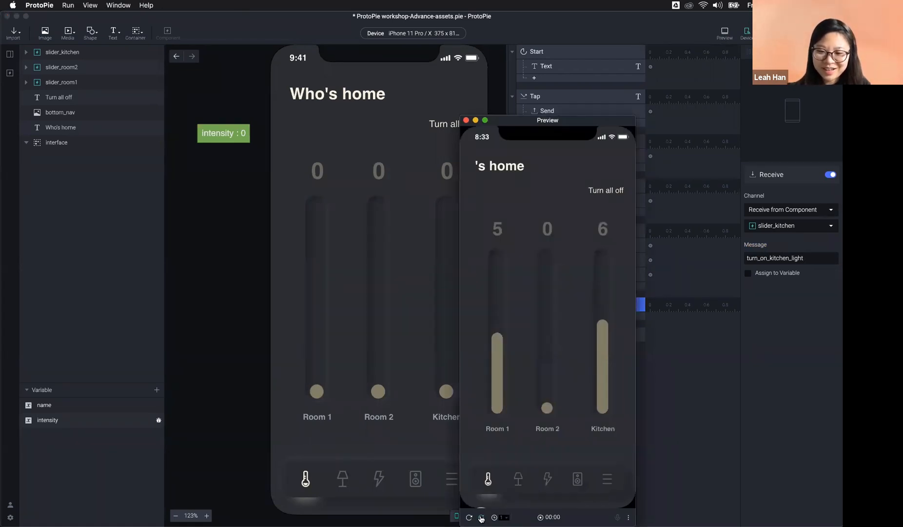
pyautogui.click(483, 518)
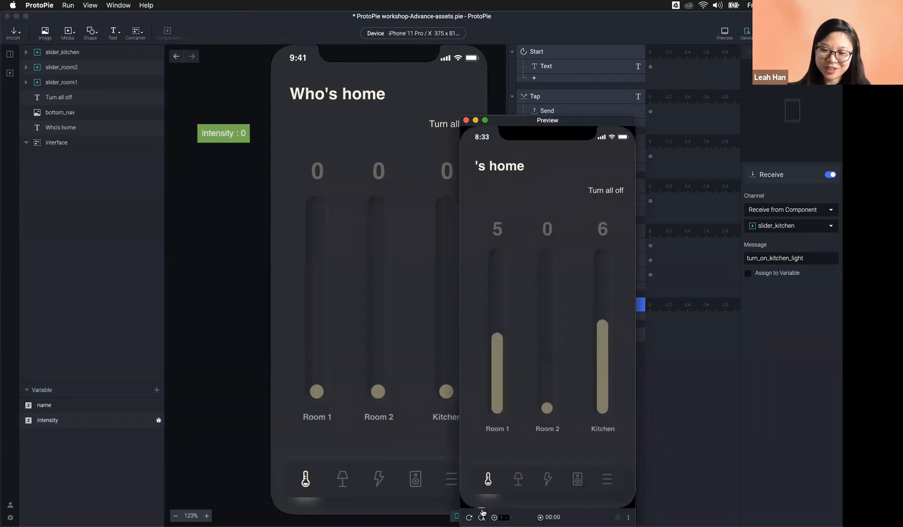
pyautogui.click(466, 120)
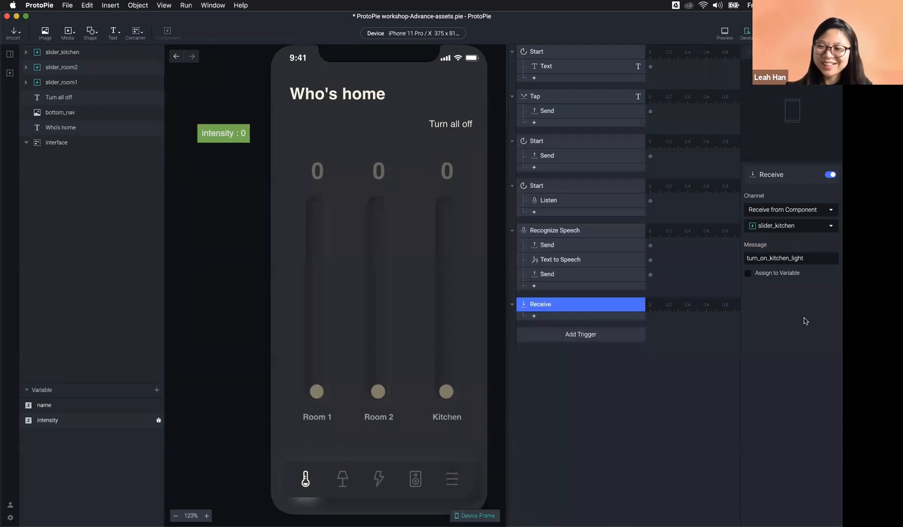
pyautogui.click(812, 257)
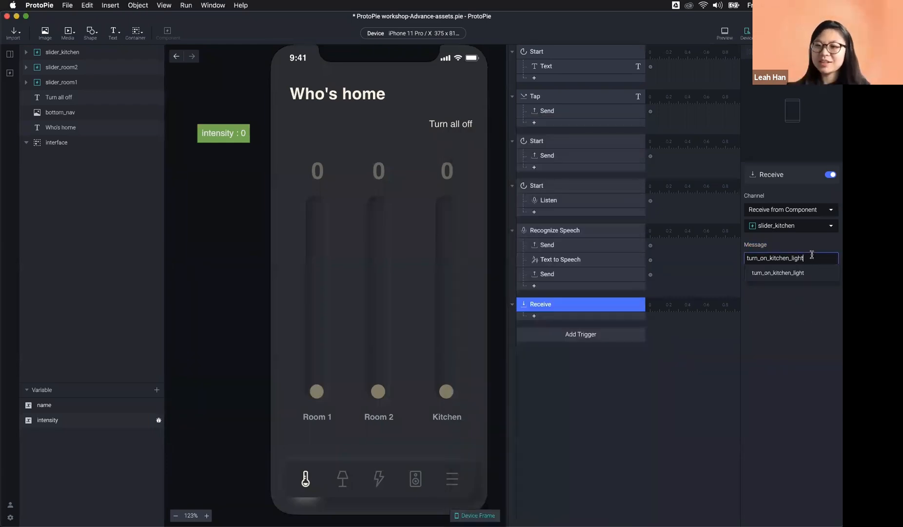
pyautogui.click(788, 278)
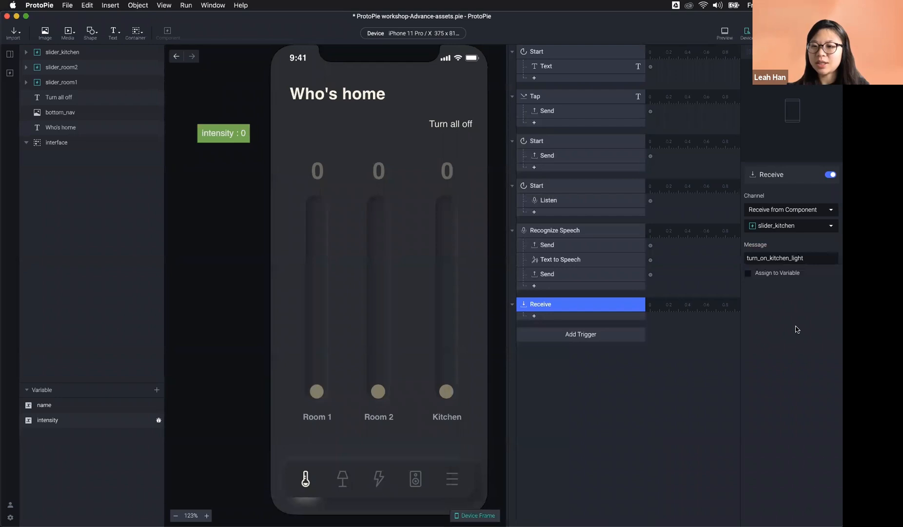
pyautogui.click(764, 274)
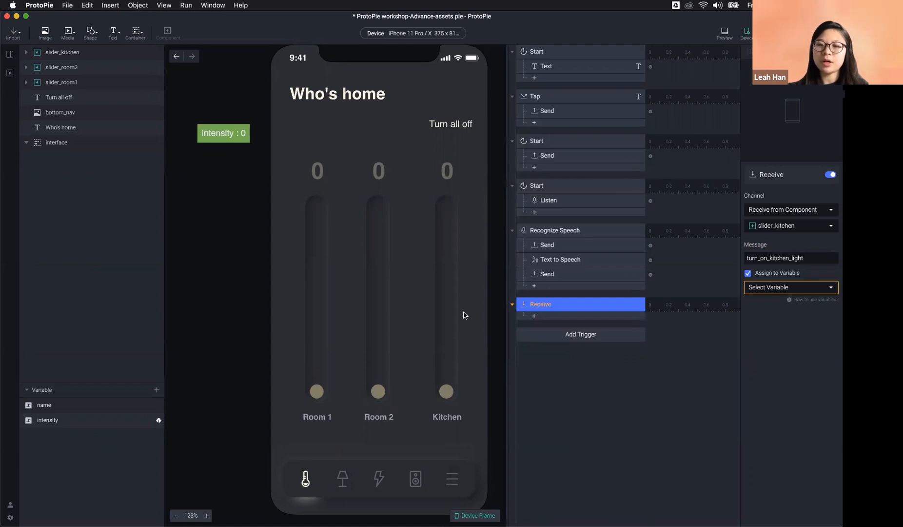
# Step: Create a scene-only variable named intentsity_kitchen, keeping its default starting value
pyautogui.click(157, 390)
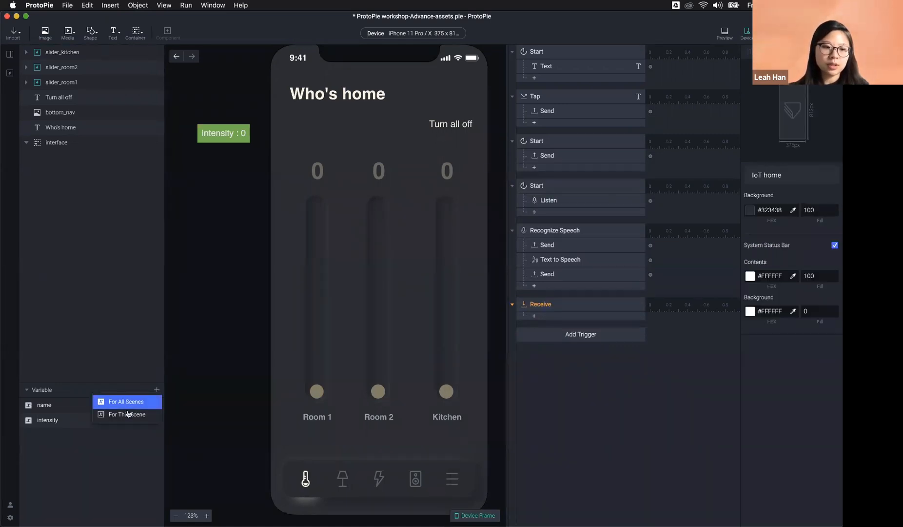
pyautogui.click(128, 414)
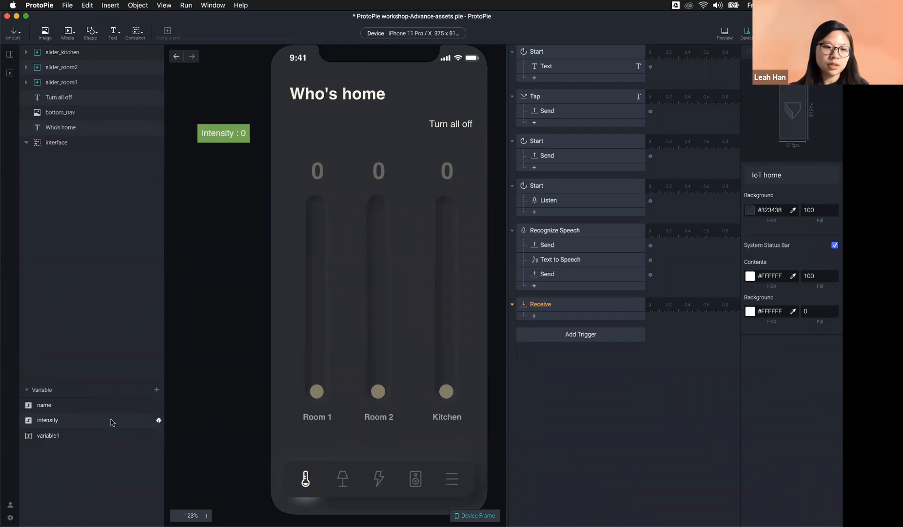
pyautogui.doubleClick(122, 435)
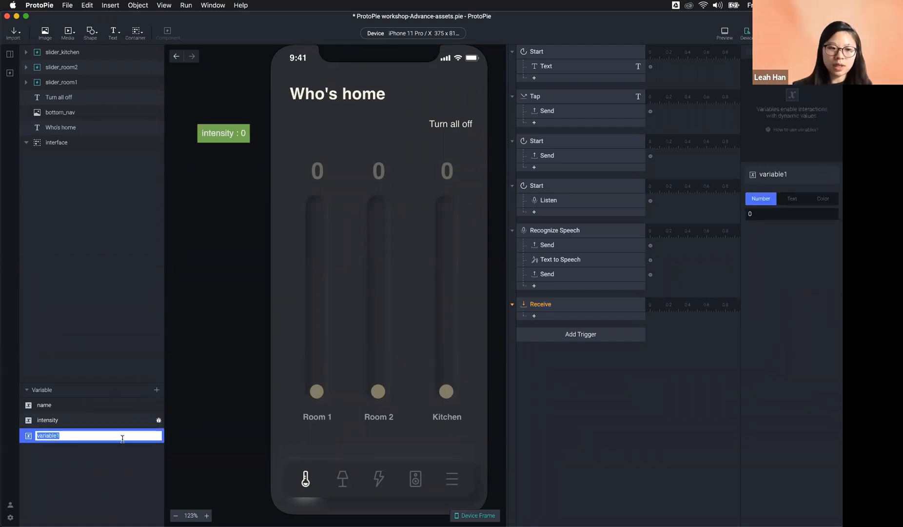
pyautogui.write('intent')
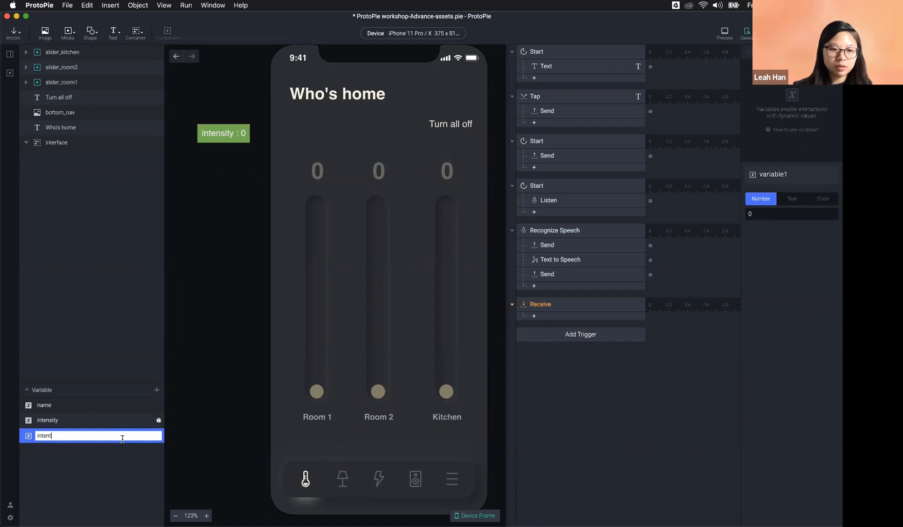
pyautogui.write('sity_kitvh')
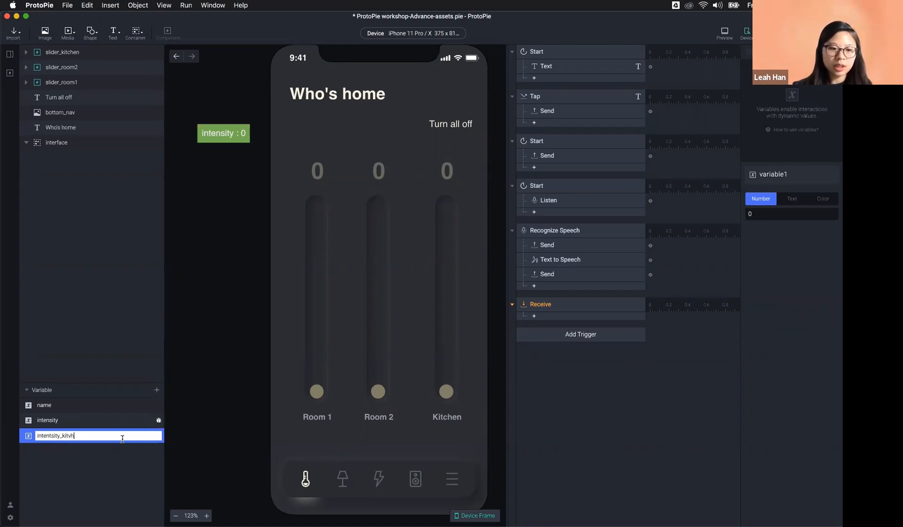
pyautogui.write('e')
pyautogui.press('BackSpace')
pyautogui.write('chen')
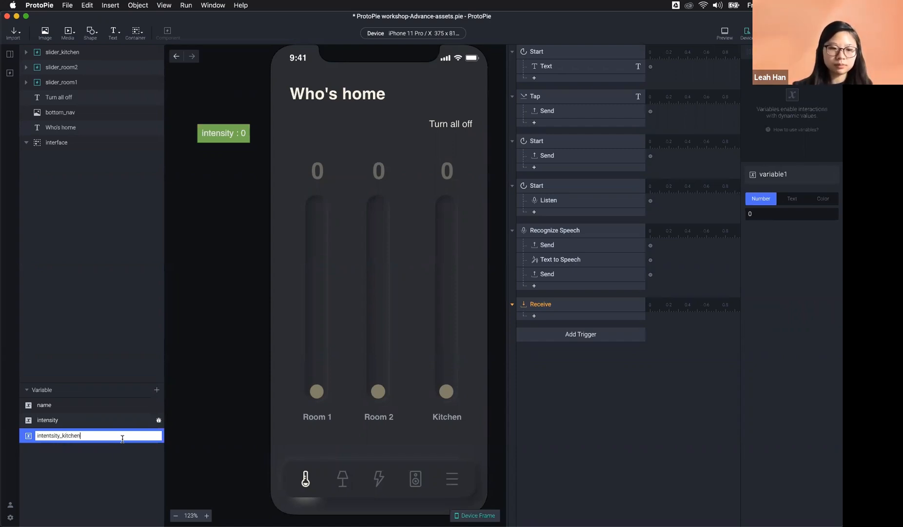
pyautogui.press('Return')
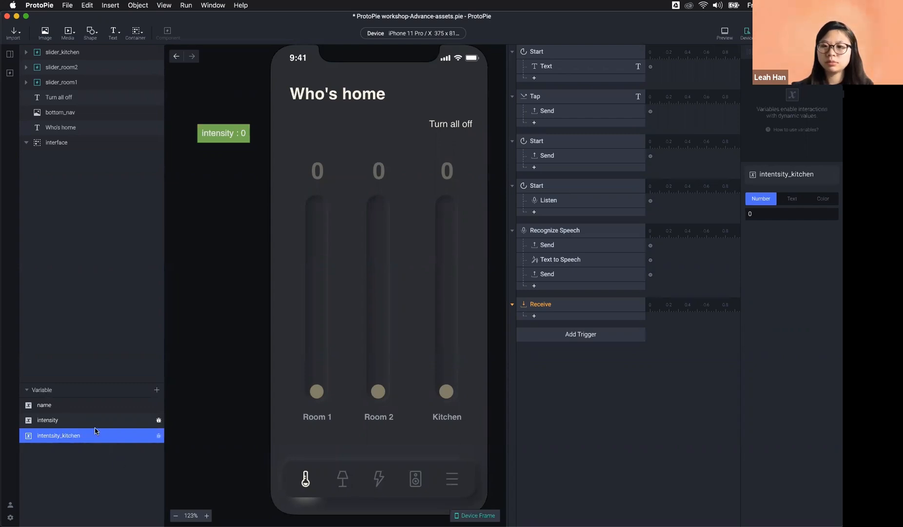
pyautogui.click(765, 213)
pyautogui.click(777, 248)
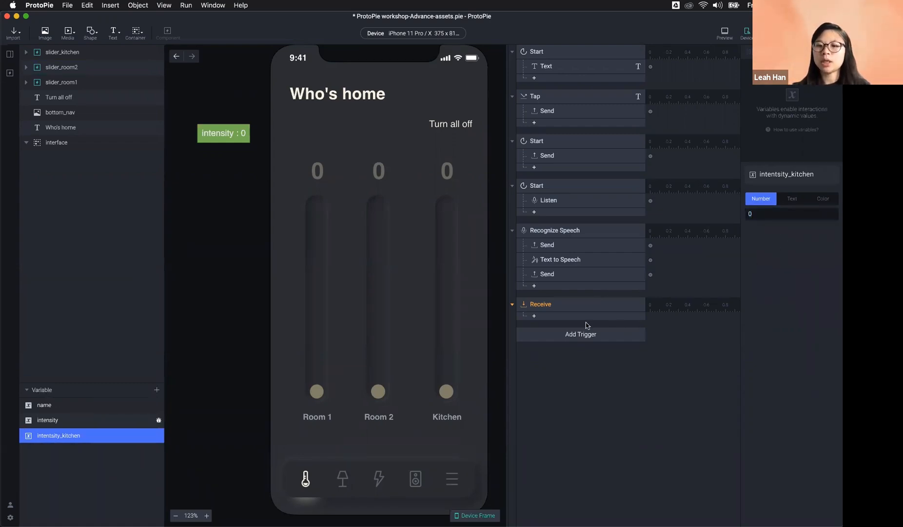
# Step: Store the Receive trigger's incoming value in intentsity_kitchen
pyautogui.click(580, 305)
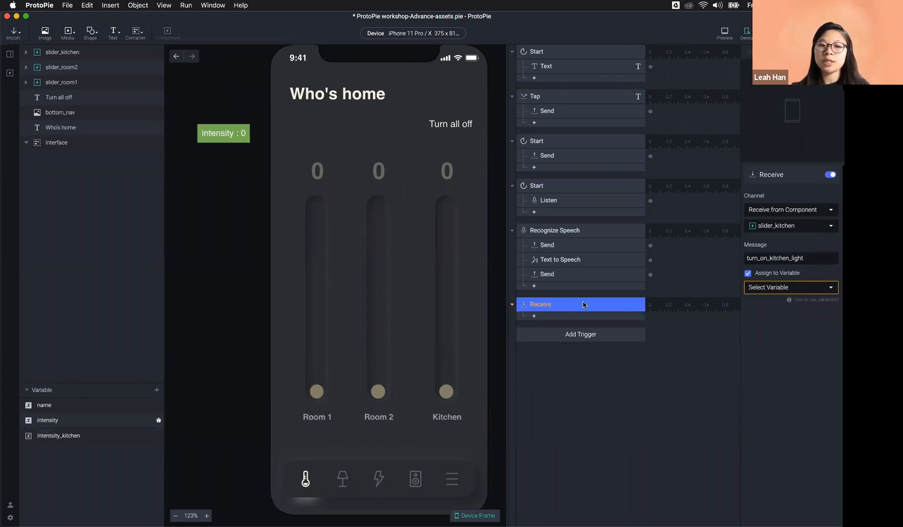
pyautogui.click(799, 287)
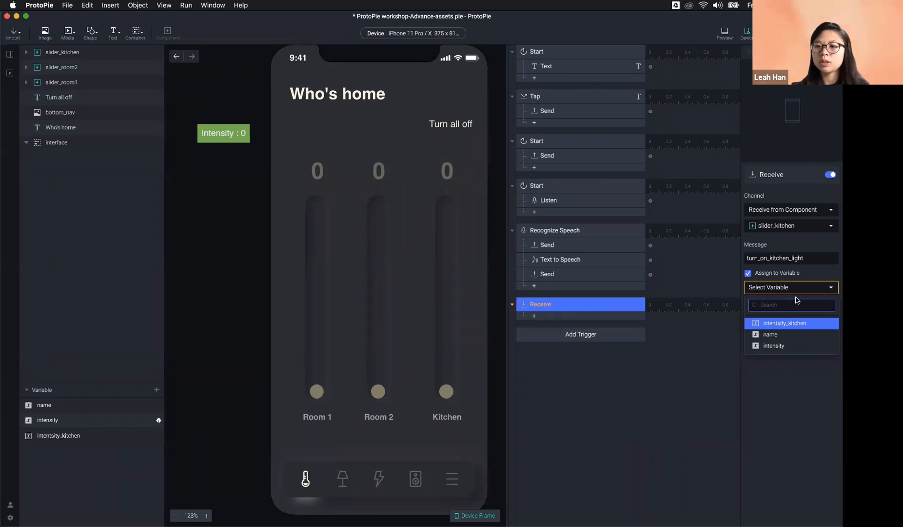
pyautogui.click(798, 323)
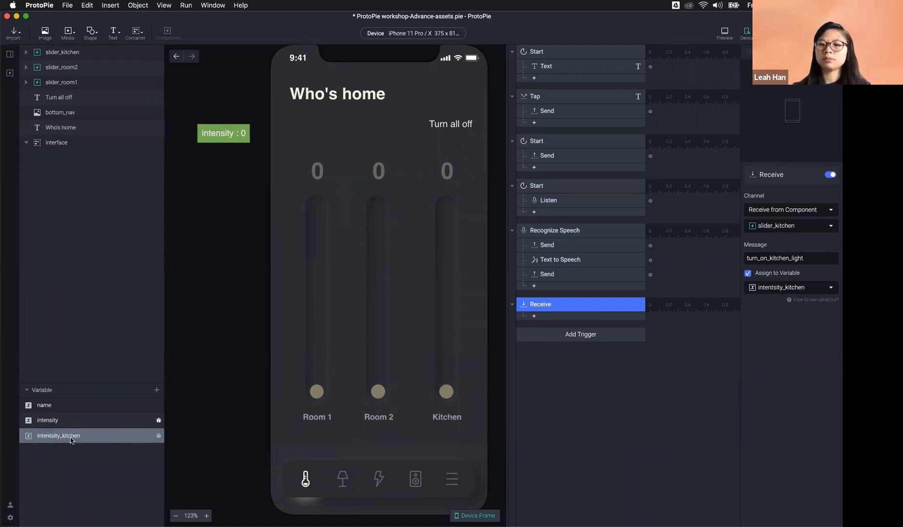
# Step: Move the voice Send response from Recognize Speech under the Receive trigger
pyautogui.click(542, 318)
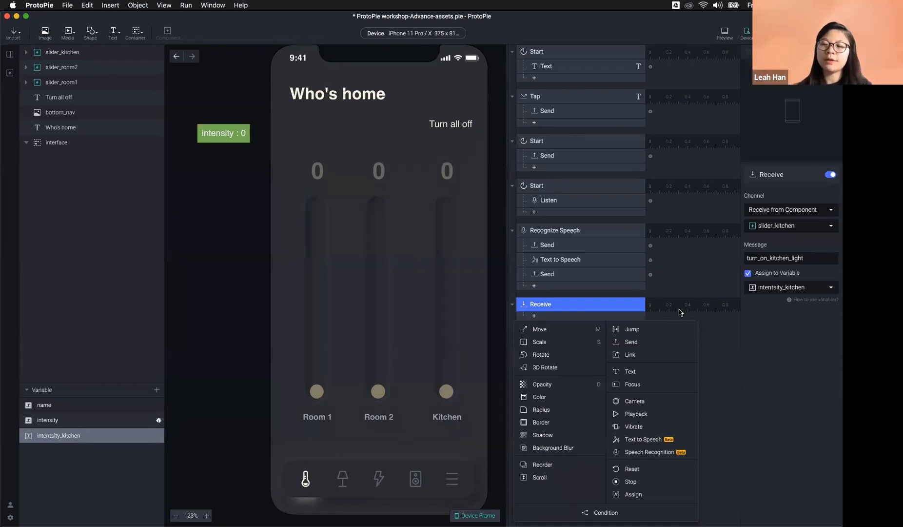
pyautogui.click(587, 274)
pyautogui.click(575, 274)
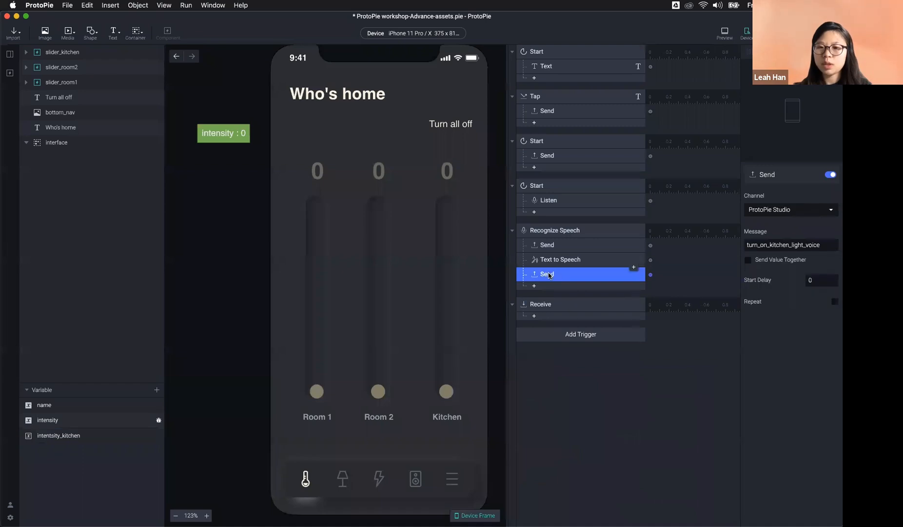
pyautogui.moveTo(550, 276); pyautogui.dragTo(559, 315)
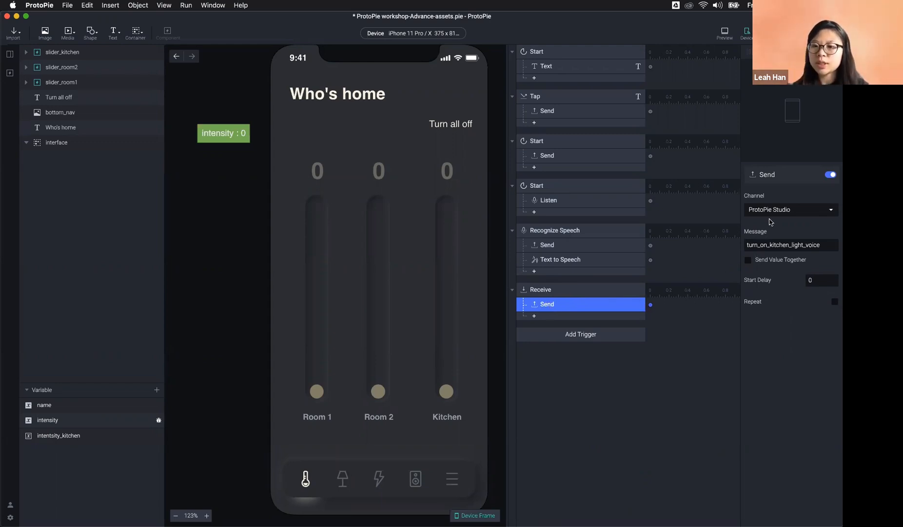
# Step: Trim the Send message from turn_on_kitchen_light_voice to turn_on_kitchen_light
pyautogui.click(823, 243)
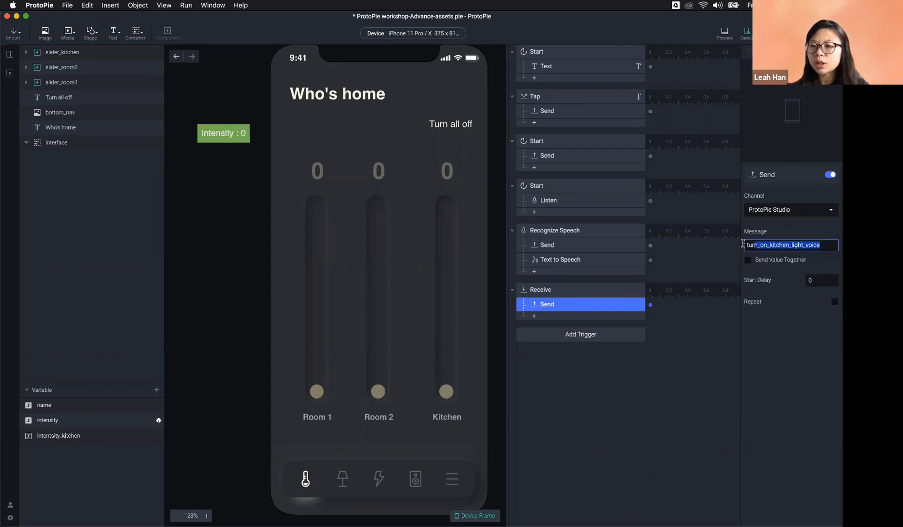
pyautogui.click(825, 246)
pyautogui.hotkey('shift', 'Left')
pyautogui.hotkey('shift', 'Left')
pyautogui.hotkey('shift', 'Left')
pyautogui.hotkey('shift', 'Left')
pyautogui.hotkey('shift', 'Left')
pyautogui.hotkey('shift', 'Left')
pyautogui.press('BackSpace')
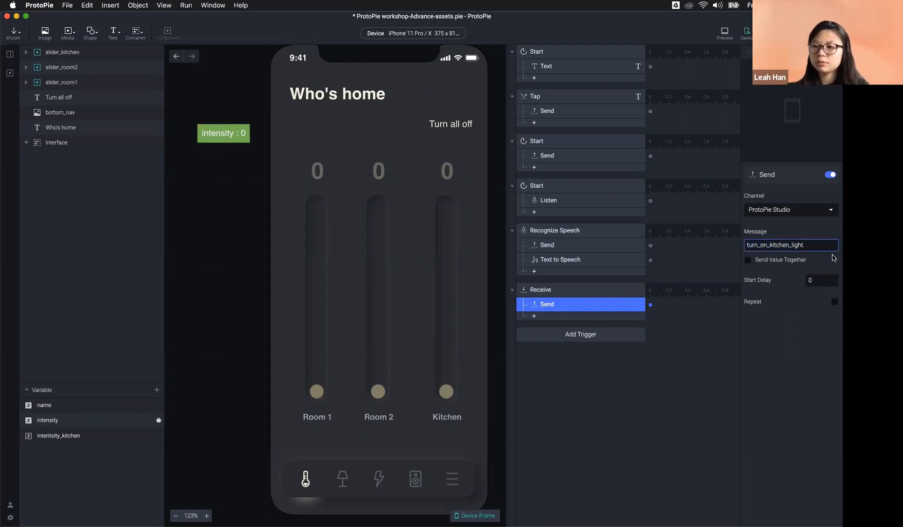
pyautogui.moveTo(815, 244); pyautogui.dragTo(735, 246)
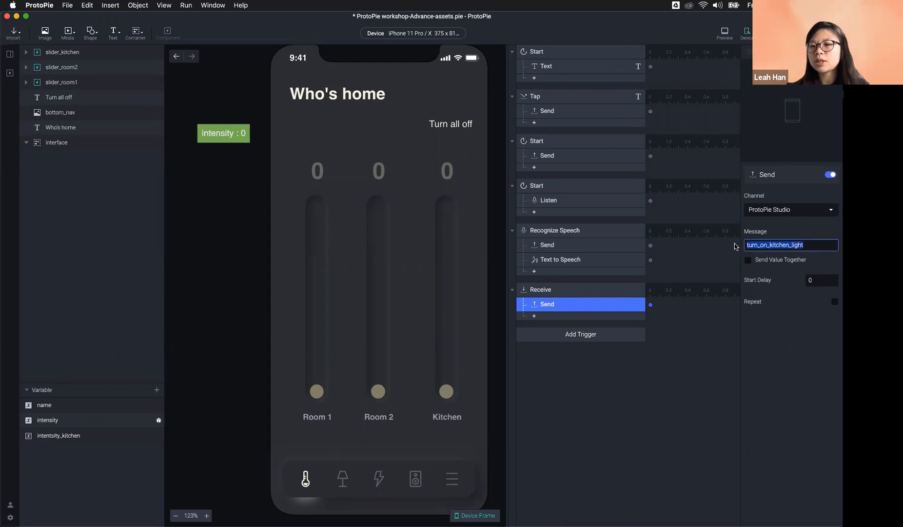
pyautogui.click(811, 245)
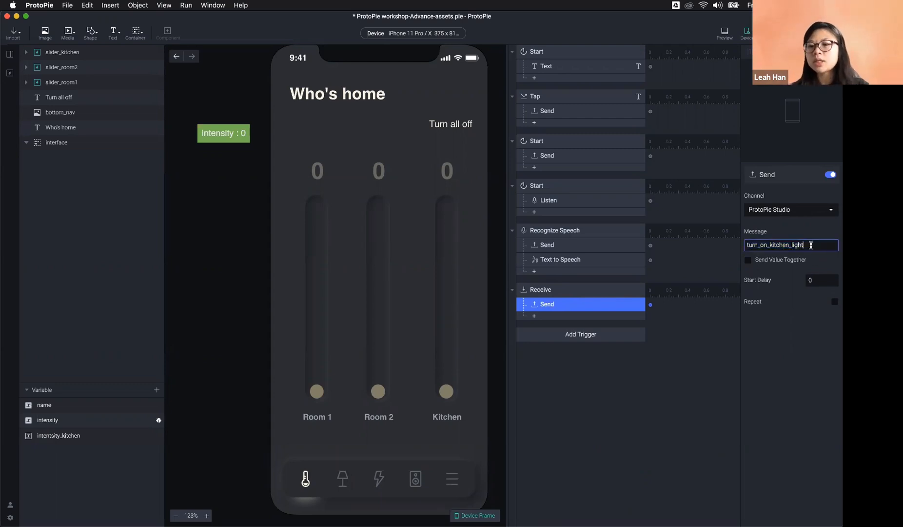
pyautogui.click(596, 292)
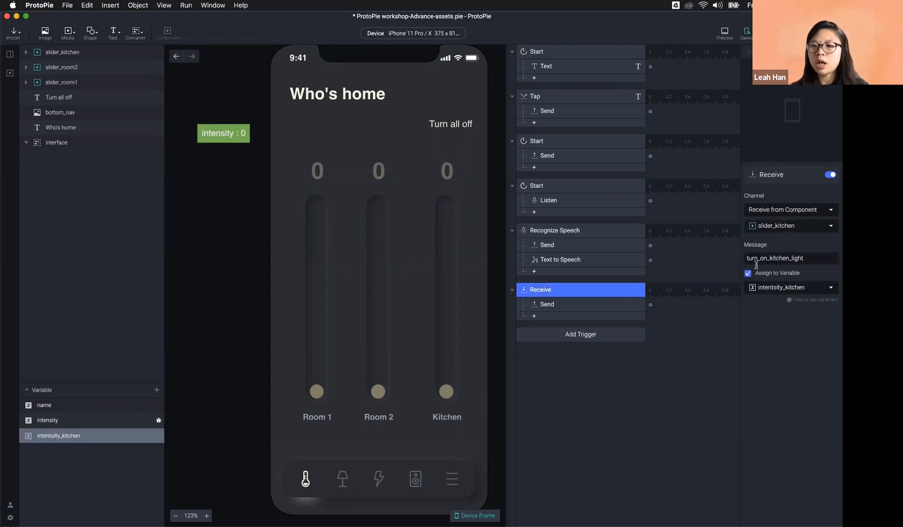
pyautogui.moveTo(814, 258); pyautogui.dragTo(578, 299)
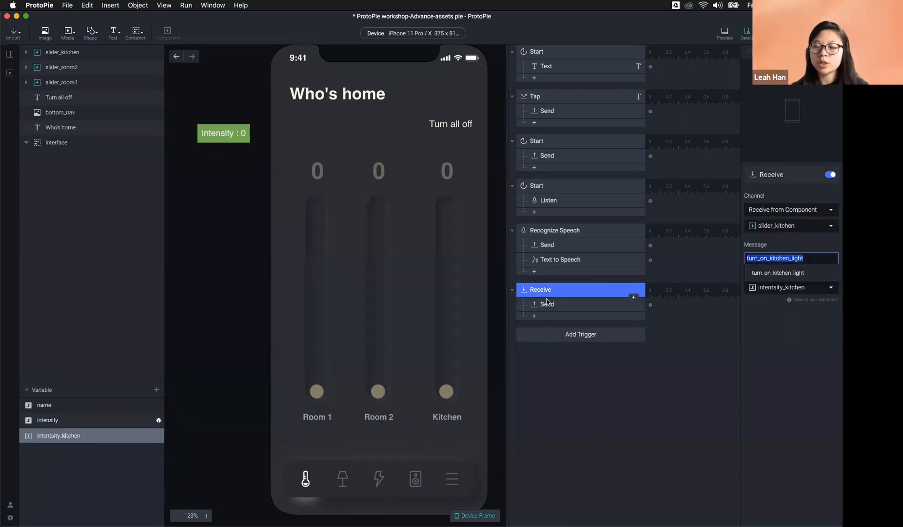
pyautogui.click(556, 305)
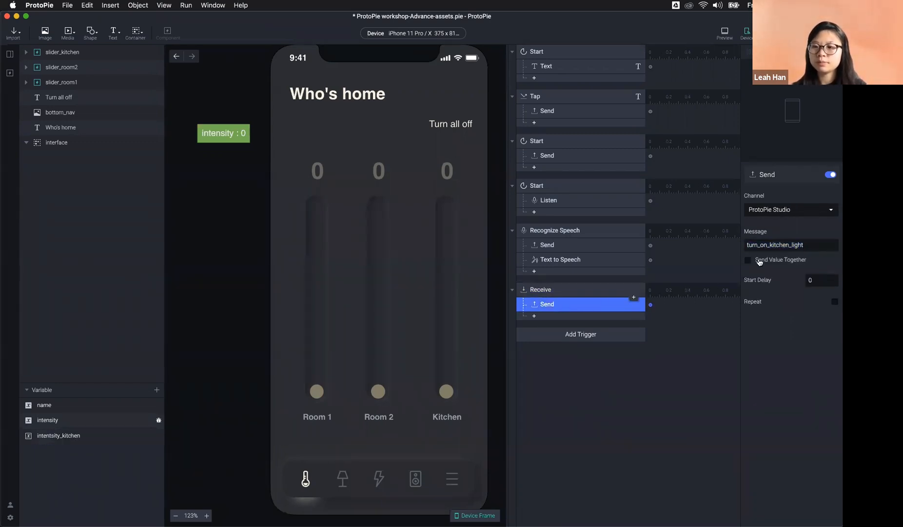
pyautogui.click(824, 244)
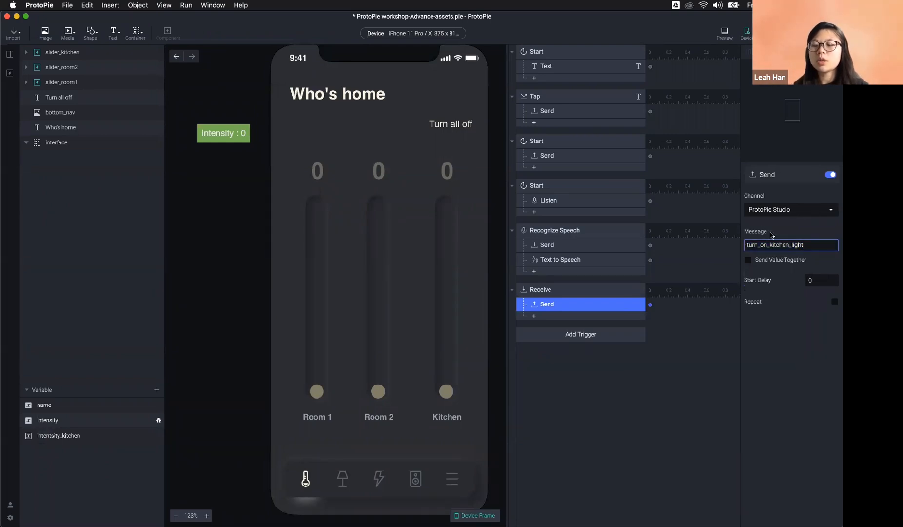
# Step: Send intentsity_kitchen as the value and show its live value on the canvas
pyautogui.click(794, 261)
pyautogui.click(789, 273)
pyautogui.click(832, 274)
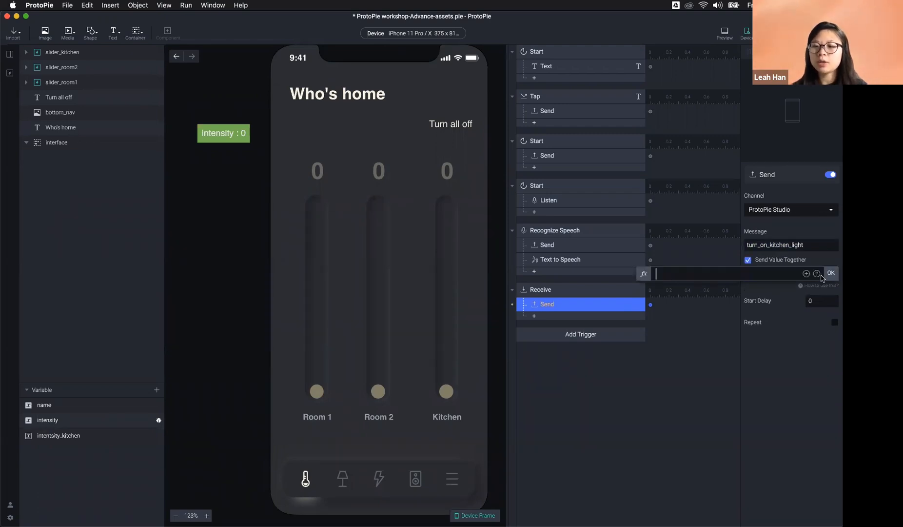
pyautogui.click(806, 274)
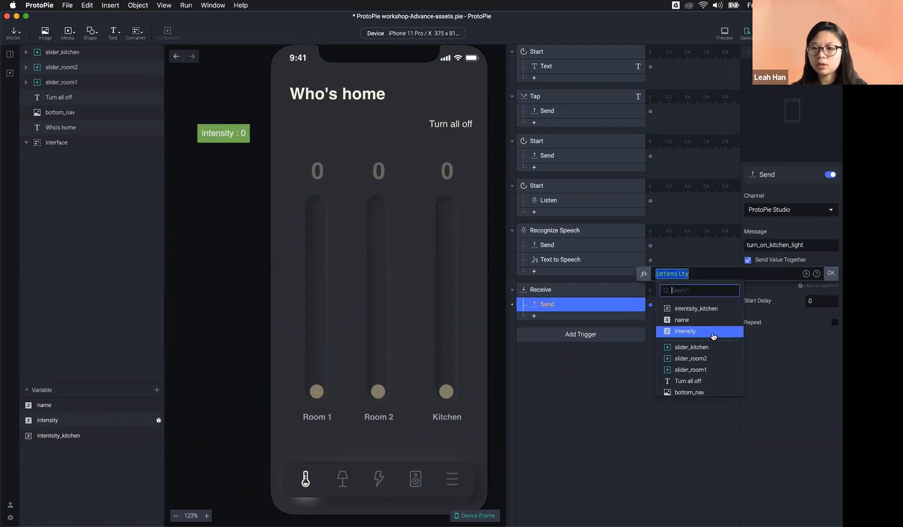
pyautogui.click(708, 309)
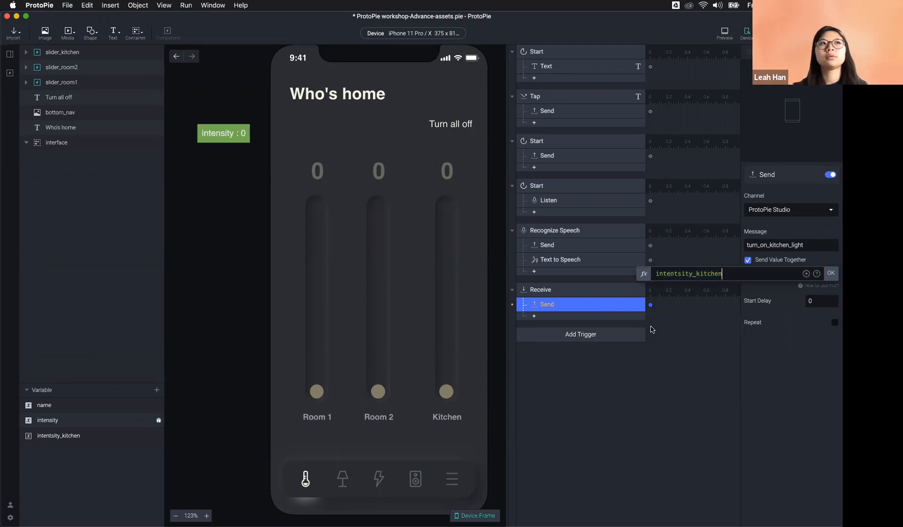
pyautogui.click(831, 273)
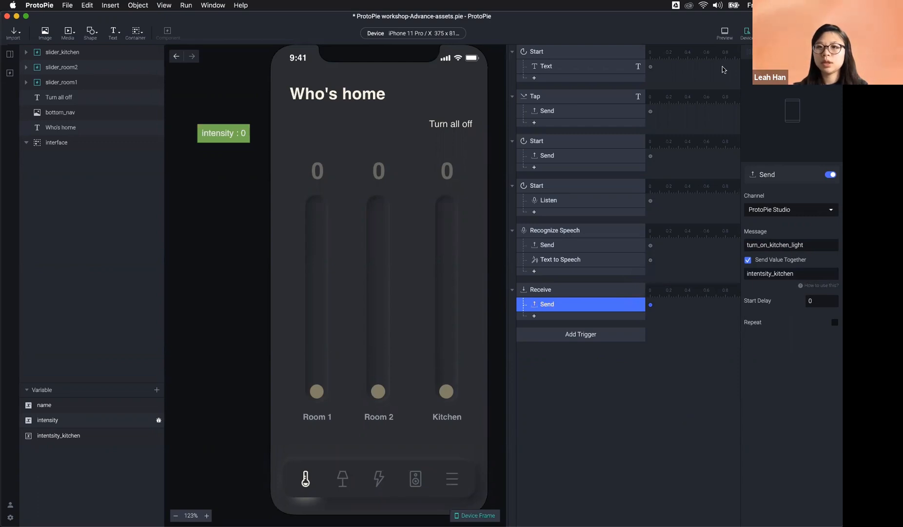
pyautogui.click(158, 420)
pyautogui.click(159, 435)
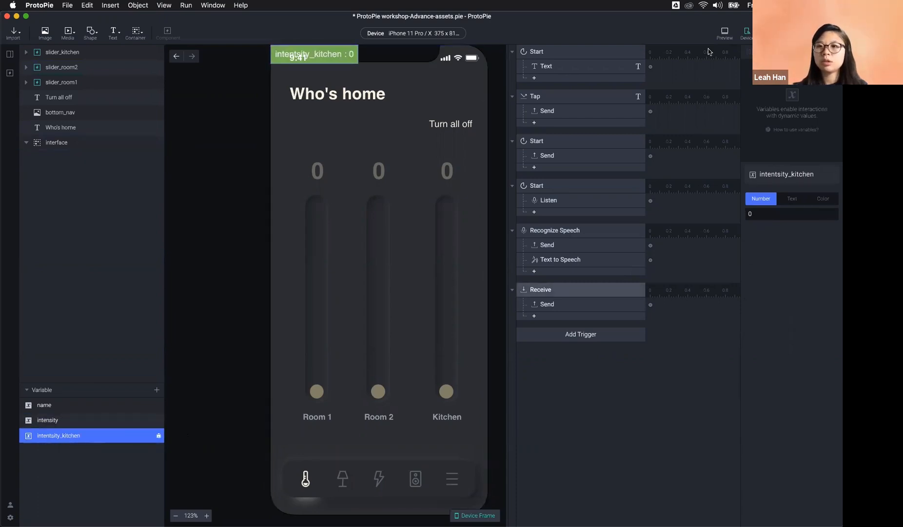
# Step: Preview the assets file and drag the Kitchen slider until intentsity_kitchen reads about 9.44
pyautogui.moveTo(306, 53); pyautogui.dragTo(358, 138)
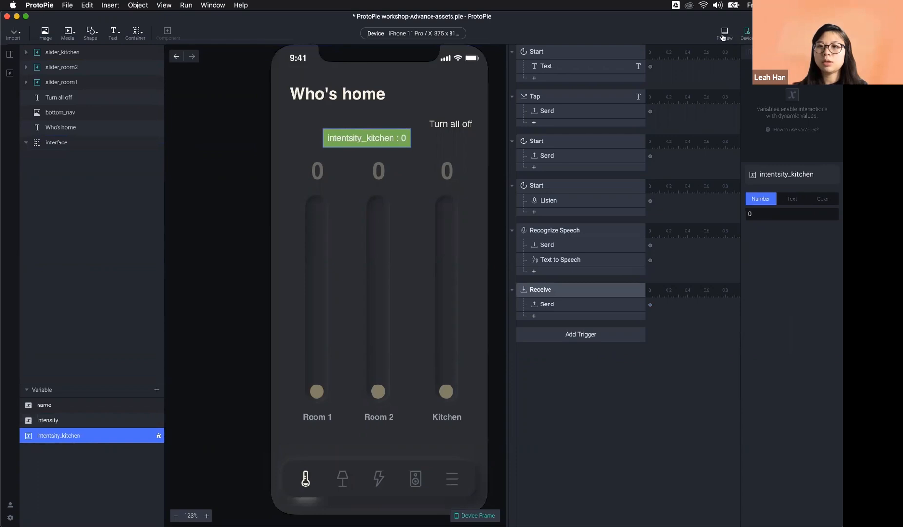
pyautogui.click(725, 34)
pyautogui.moveTo(597, 417); pyautogui.dragTo(591, 257)
pyautogui.moveTo(597, 360); pyautogui.dragTo(597, 269)
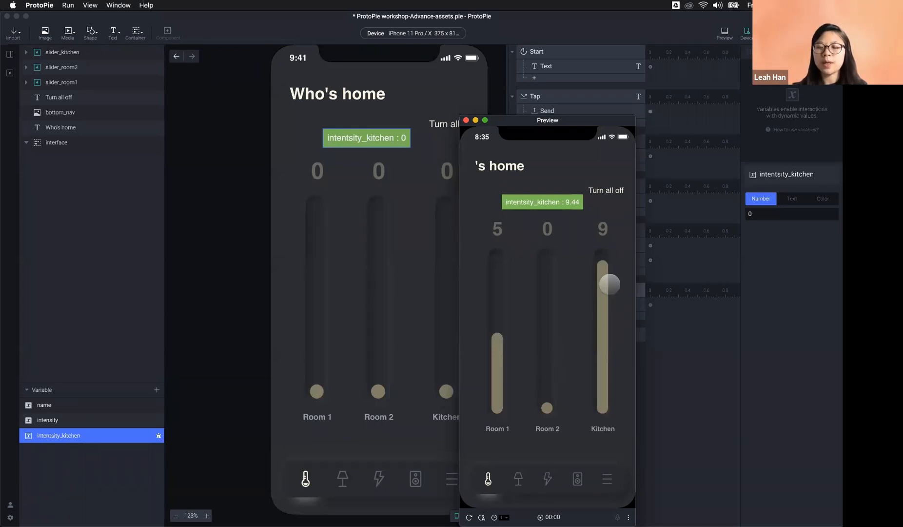
pyautogui.moveTo(562, 209); pyautogui.dragTo(548, 198)
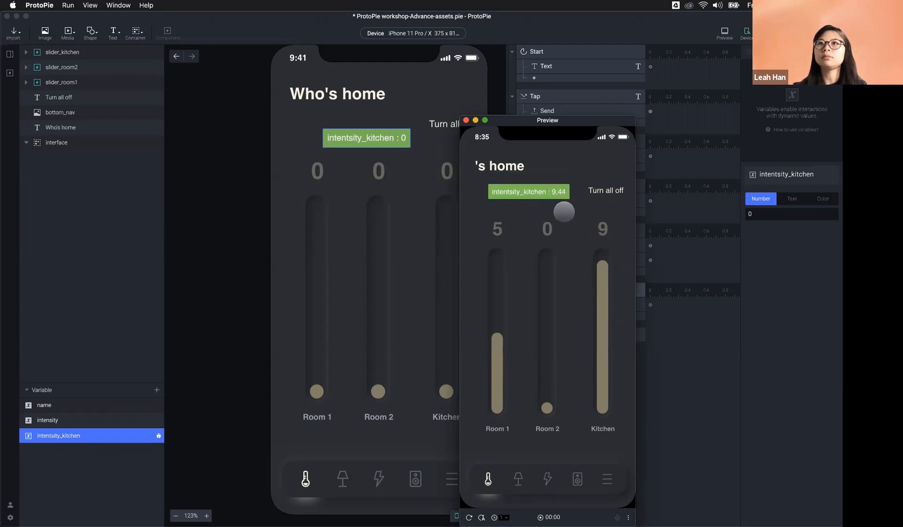
# Step: Close Preview and bring the workshop-Advance-light.pie Kitchen light project forward
pyautogui.click(709, 332)
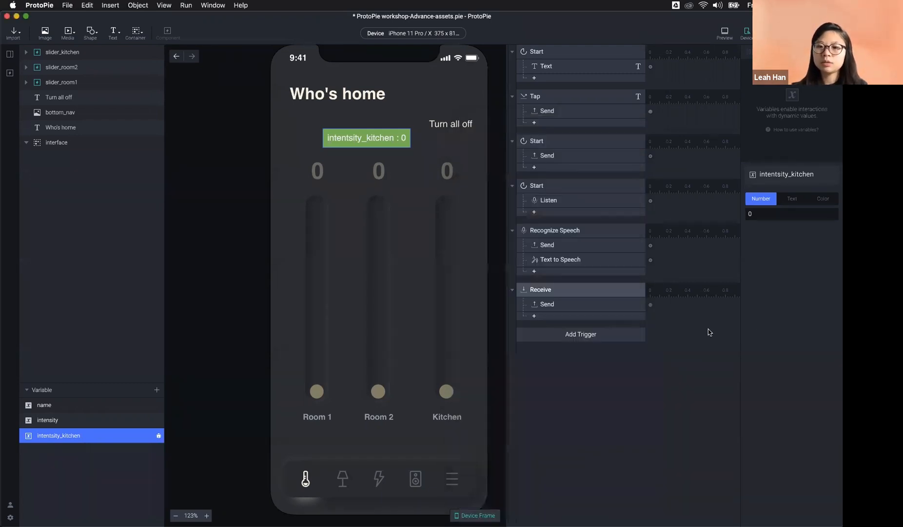
pyautogui.moveTo(539, 148); pyautogui.dragTo(541, 22)
pyautogui.scroll(-5, 427, 196)
# Step: Add a Receive trigger to the Kitchen light scene listening on ProtoPie Studio
pyautogui.scroll(2, 427, 196)
pyautogui.click(435, 107)
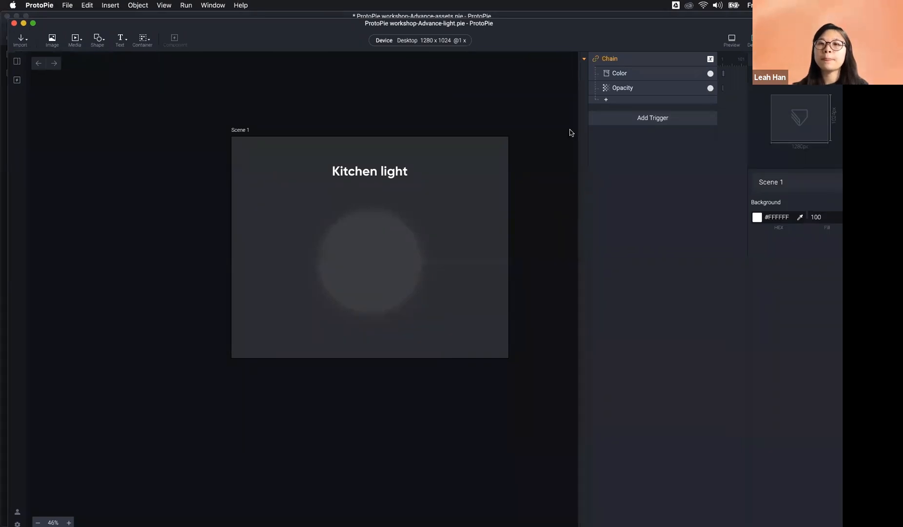
pyautogui.click(625, 124)
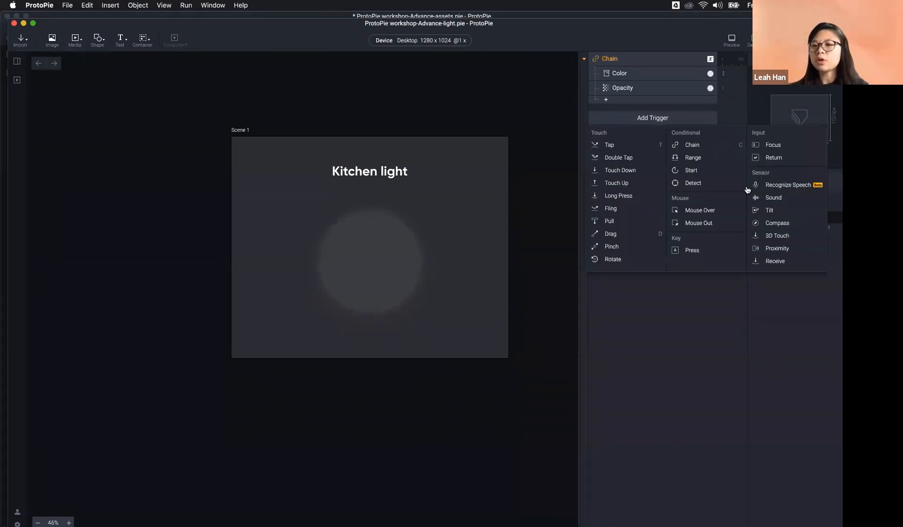
pyautogui.click(783, 266)
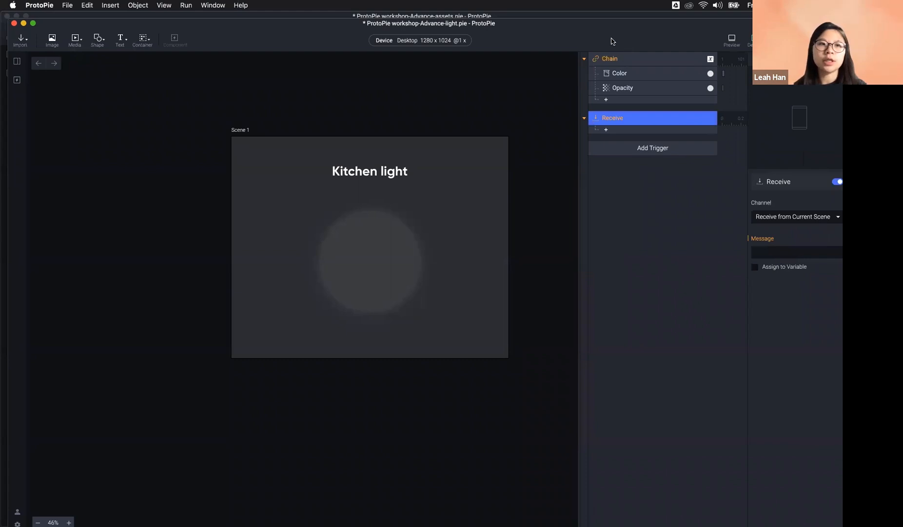
pyautogui.moveTo(612, 38); pyautogui.dragTo(604, 31)
pyautogui.click(787, 211)
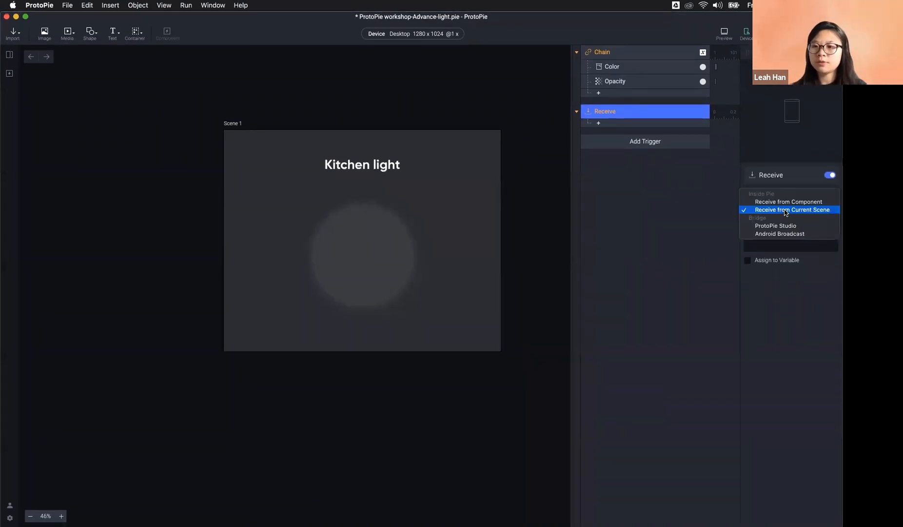
pyautogui.click(766, 224)
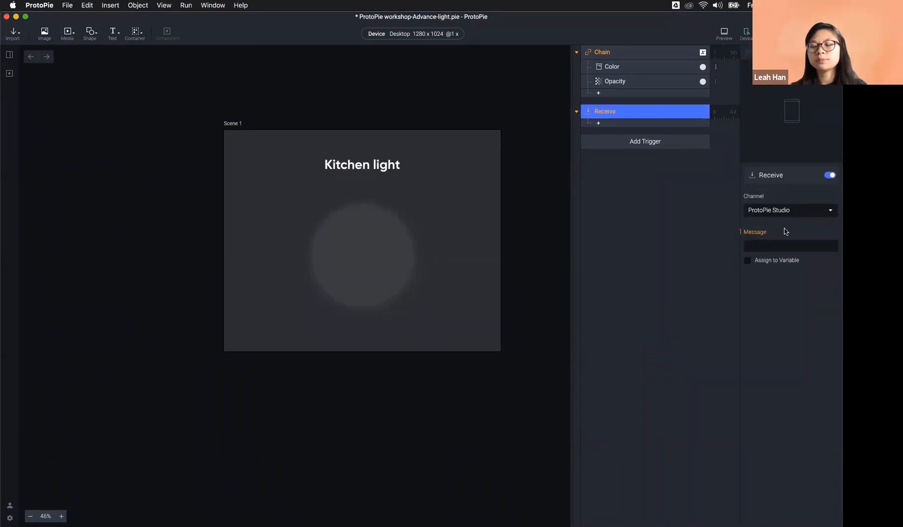
# Step: Copy the intentsity_kitchen value name from the assets file's Send response
pyautogui.moveTo(600, 27); pyautogui.dragTo(340, 47)
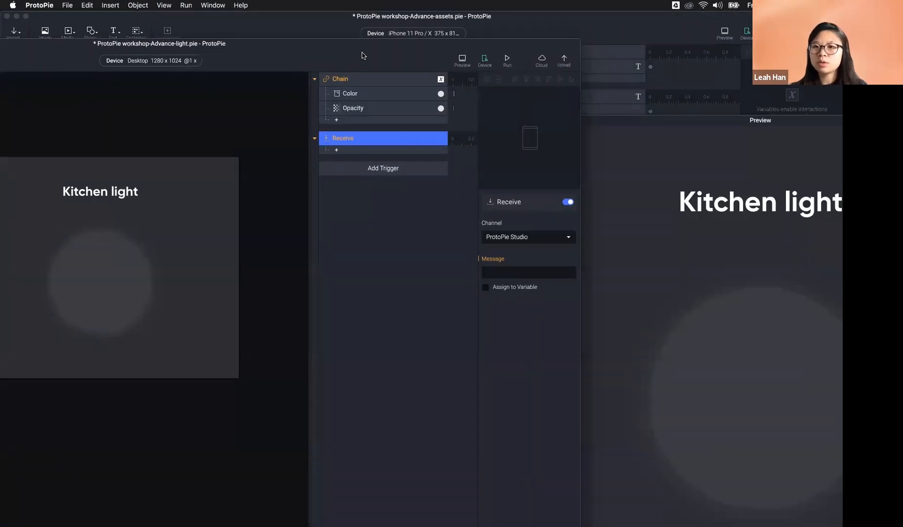
pyautogui.click(736, 95)
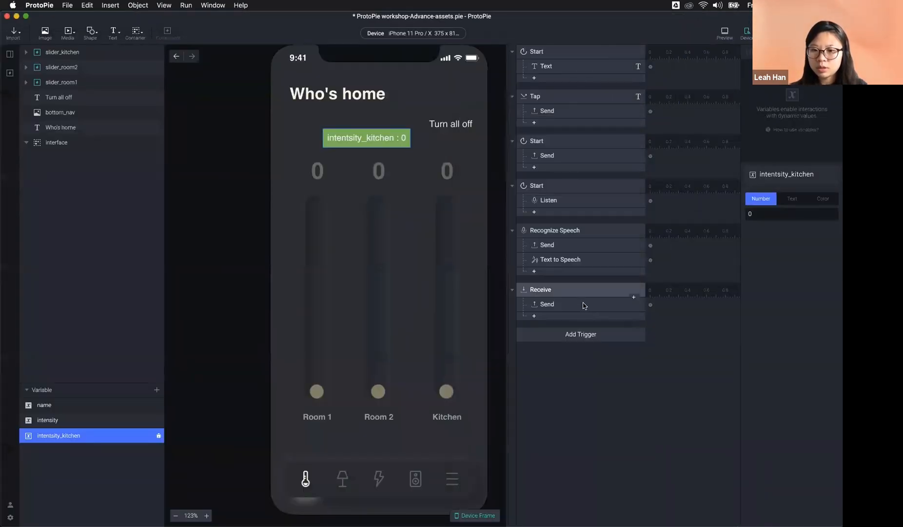
pyautogui.click(583, 305)
pyautogui.click(819, 274)
pyautogui.press('cmd+c')
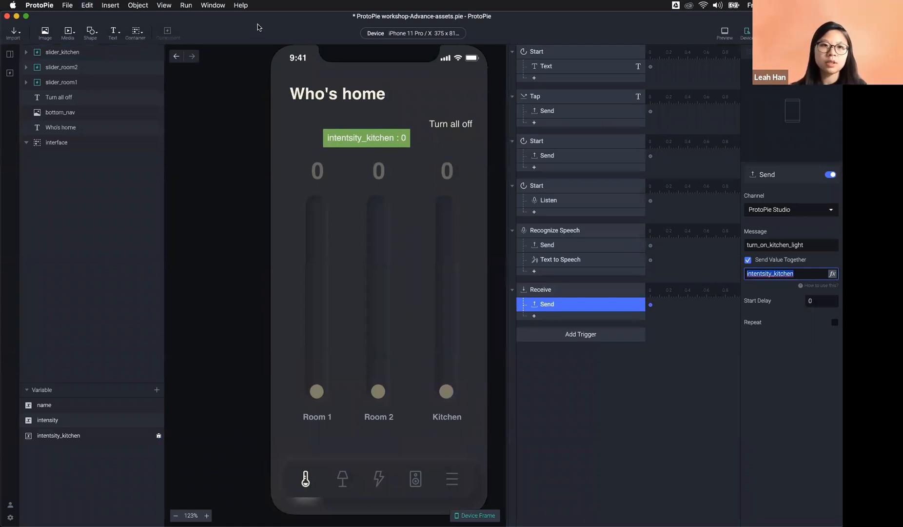
pyautogui.moveTo(324, 34); pyautogui.dragTo(397, 94)
pyautogui.click(366, 51)
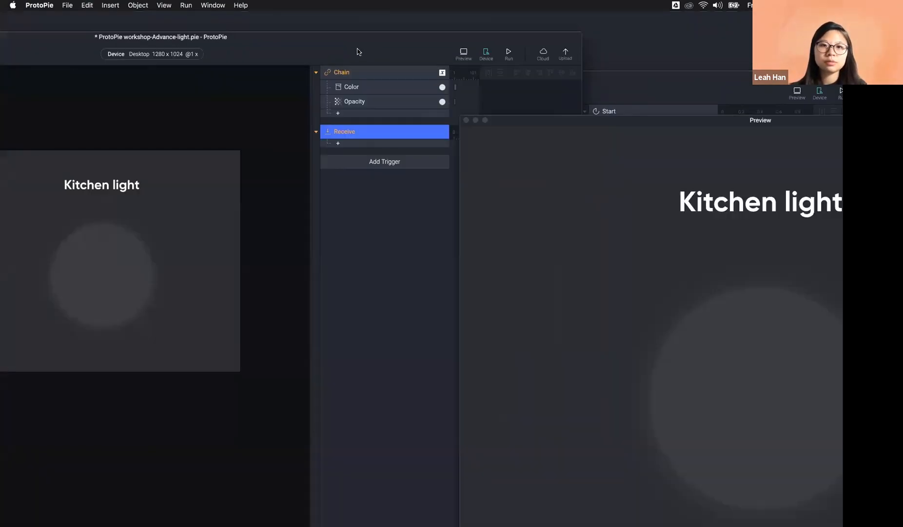
pyautogui.moveTo(397, 29); pyautogui.dragTo(454, 29)
# Step: Paste intentsity_kitchen as the Receive message and turn on Assign to Variable
pyautogui.click(601, 244)
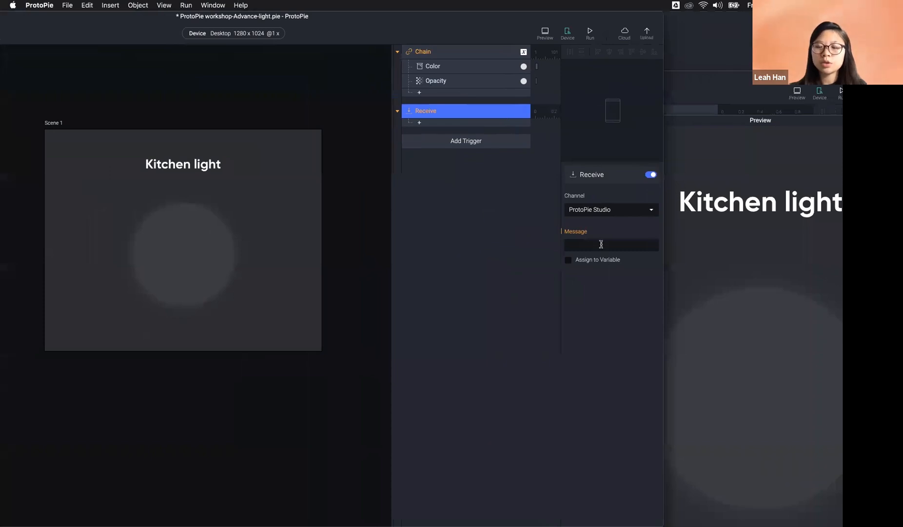
pyautogui.press('cmd+v')
pyautogui.press('Return')
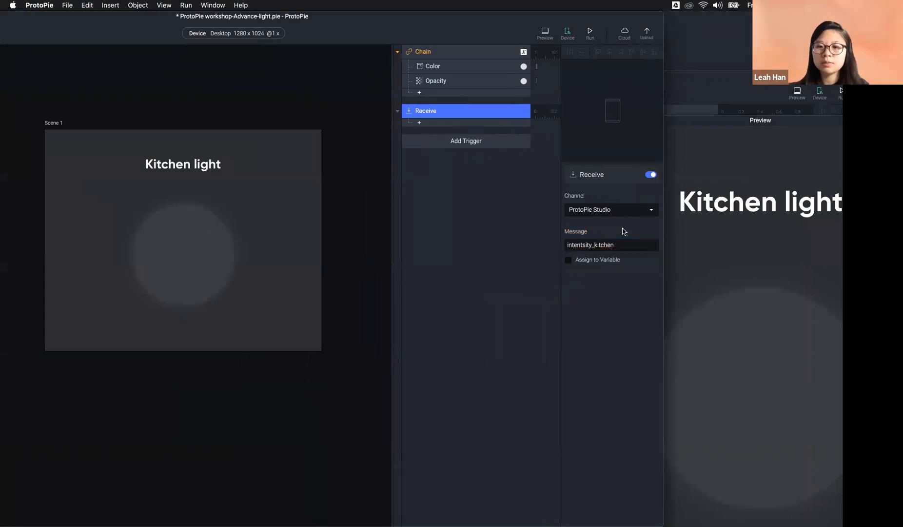
pyautogui.moveTo(500, 26); pyautogui.dragTo(681, 27)
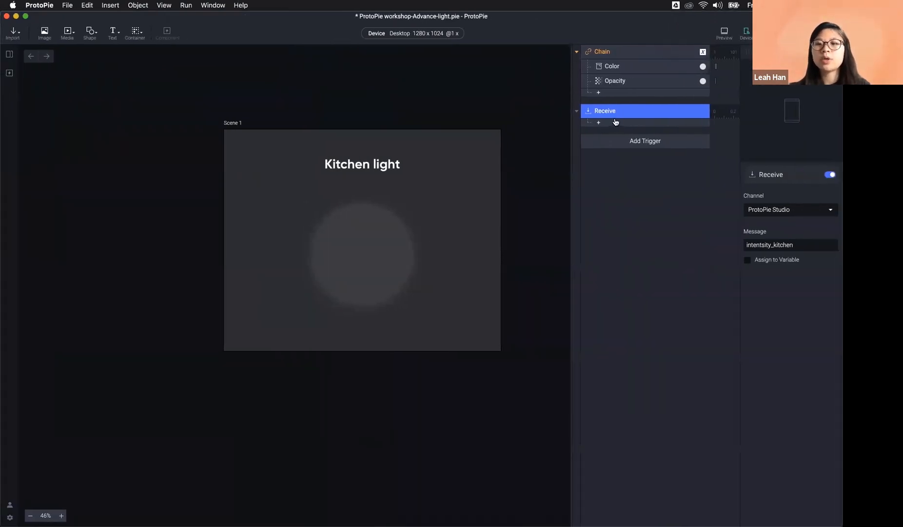
pyautogui.click(774, 260)
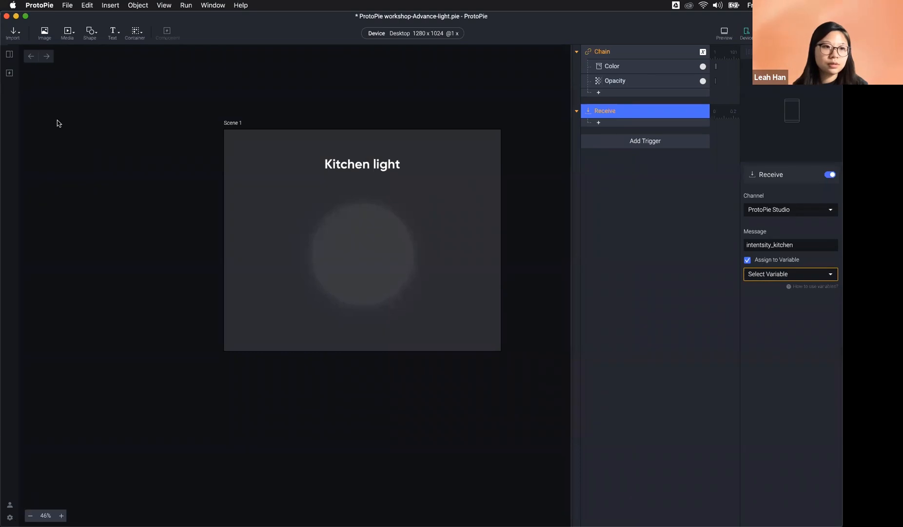
# Step: Show the Layers panel and add a new variable named intensity_kitchen
pyautogui.click(164, 6)
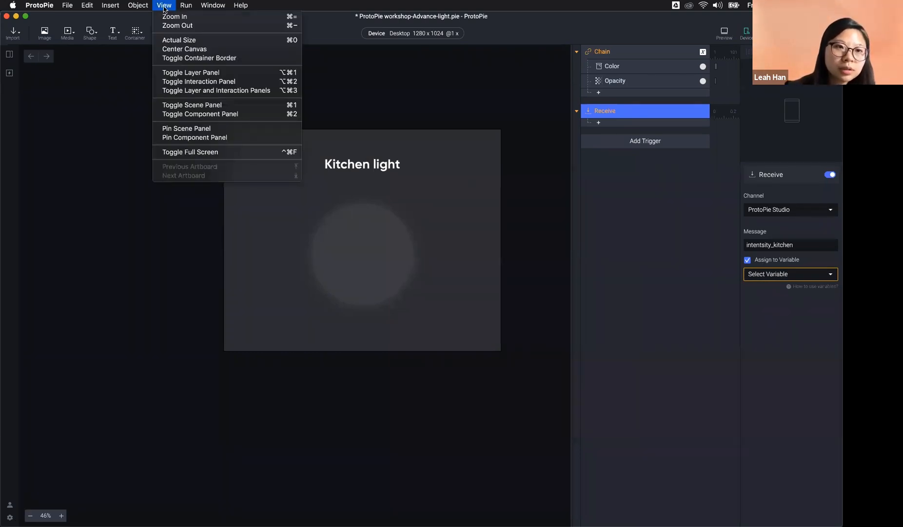
pyautogui.click(218, 73)
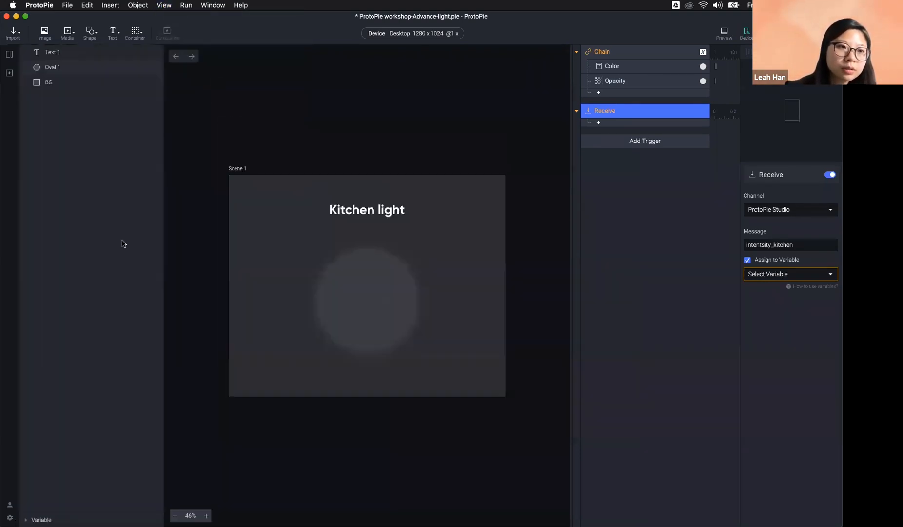
pyautogui.click(49, 518)
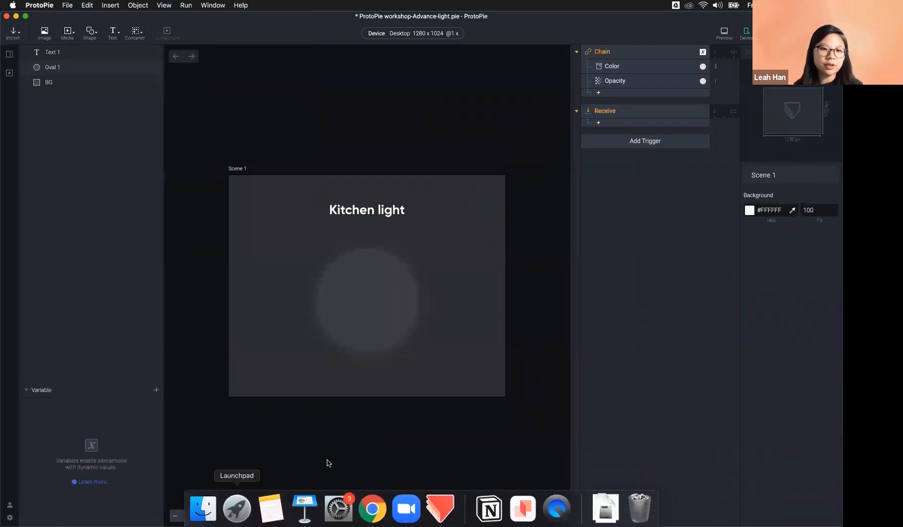
pyautogui.click(605, 116)
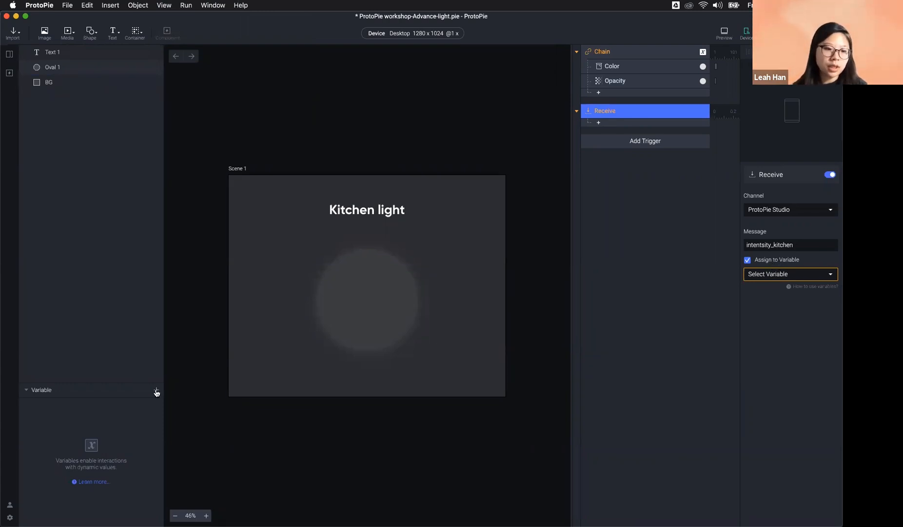
pyautogui.click(156, 392)
pyautogui.click(134, 400)
pyautogui.doubleClick(55, 406)
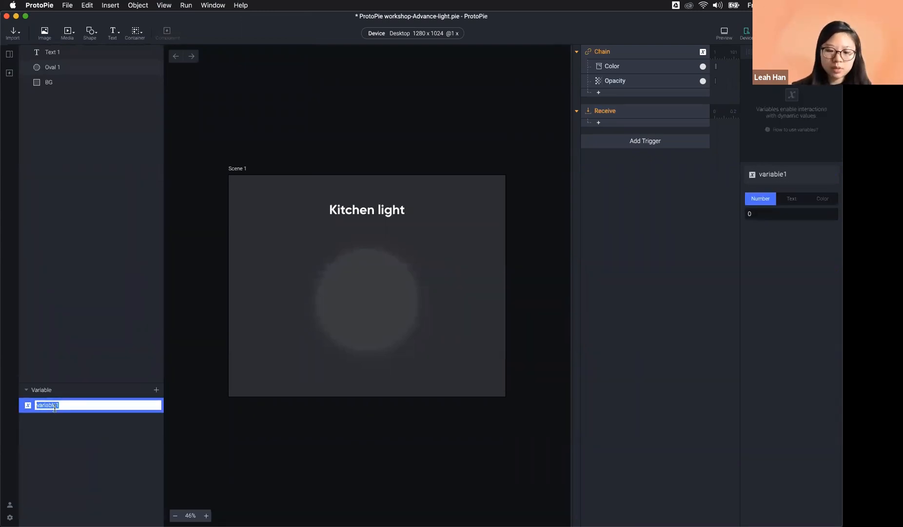
pyautogui.write('intensity_kitvh')
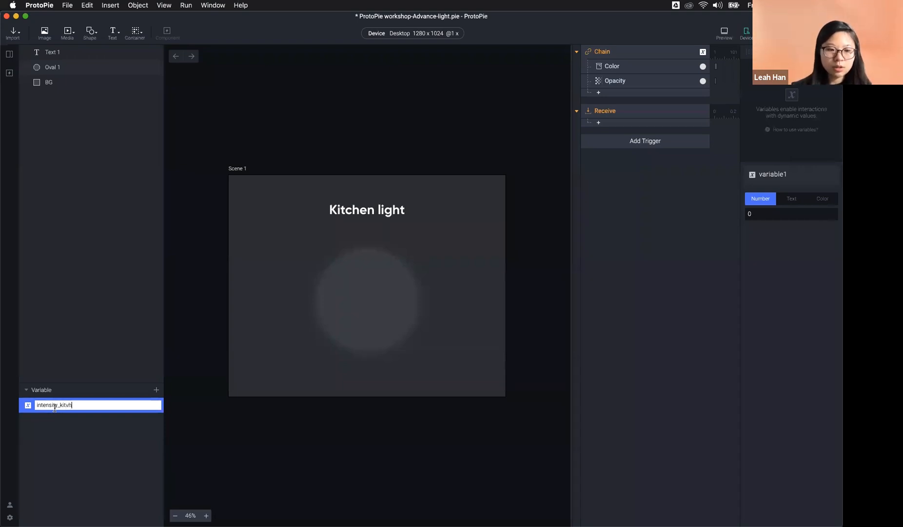
pyautogui.press('Return')
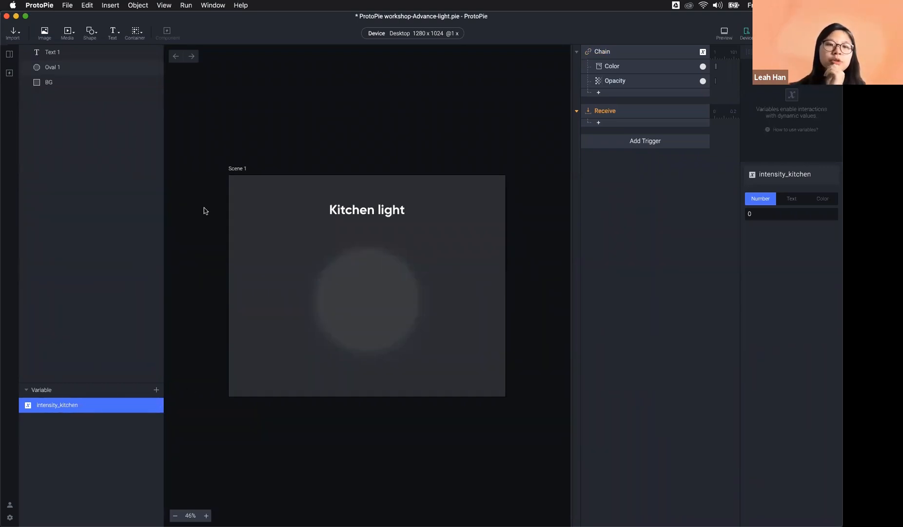
# Step: Assign the Receive value to intensity_kitchen and display its value on the canvas
pyautogui.moveTo(552, 34); pyautogui.dragTo(775, 91)
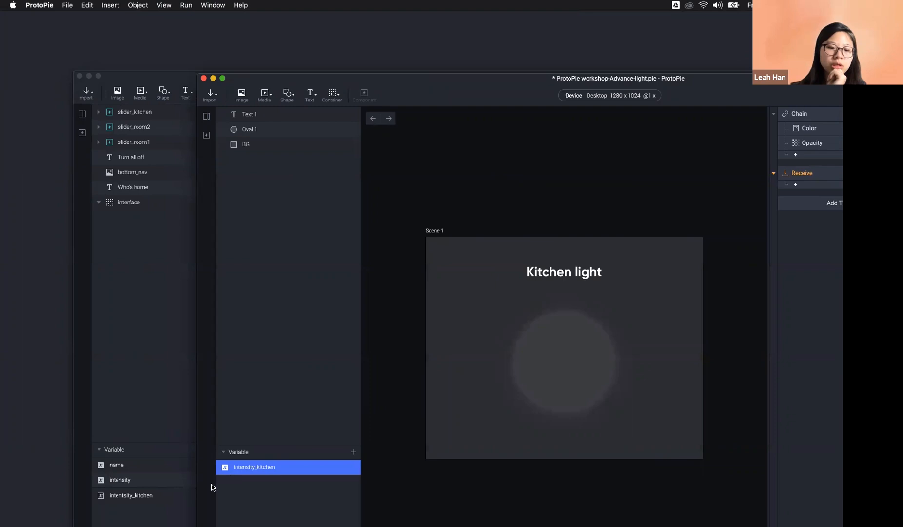
pyautogui.moveTo(503, 79); pyautogui.dragTo(302, 4)
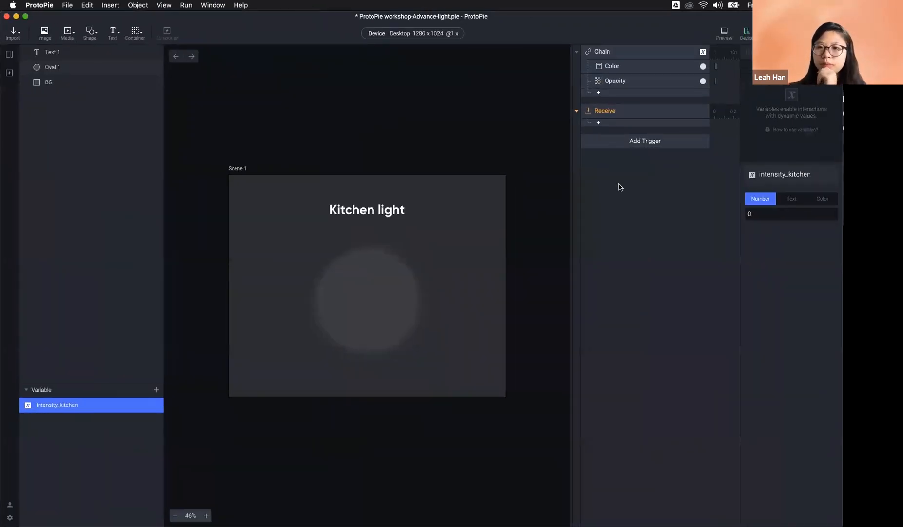
pyautogui.click(621, 113)
pyautogui.click(787, 276)
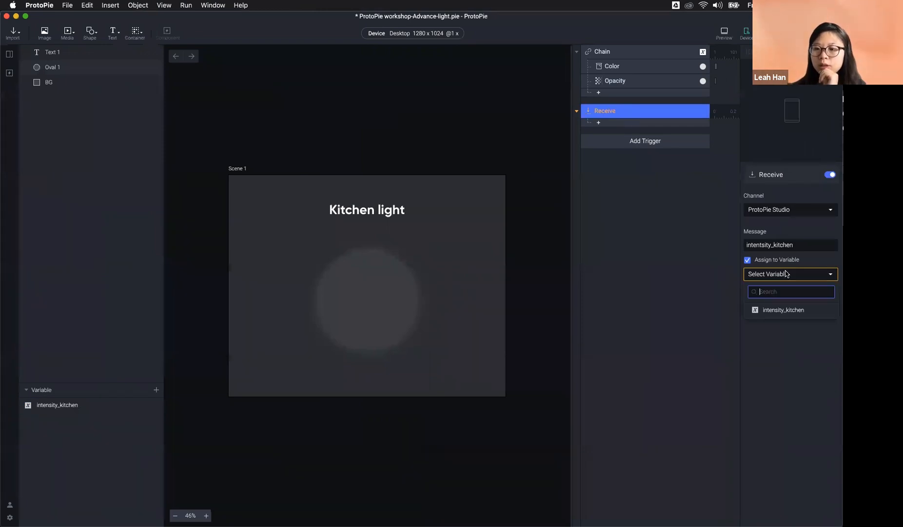
pyautogui.click(792, 309)
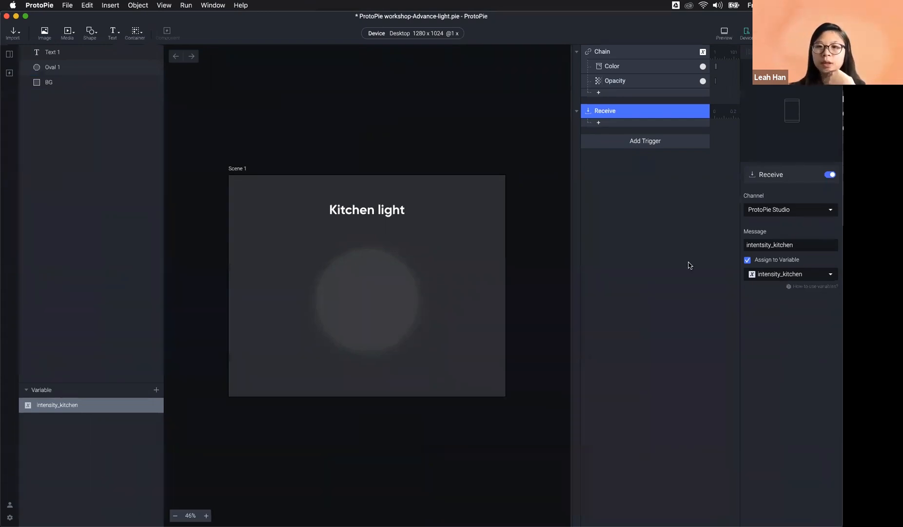
pyautogui.click(159, 409)
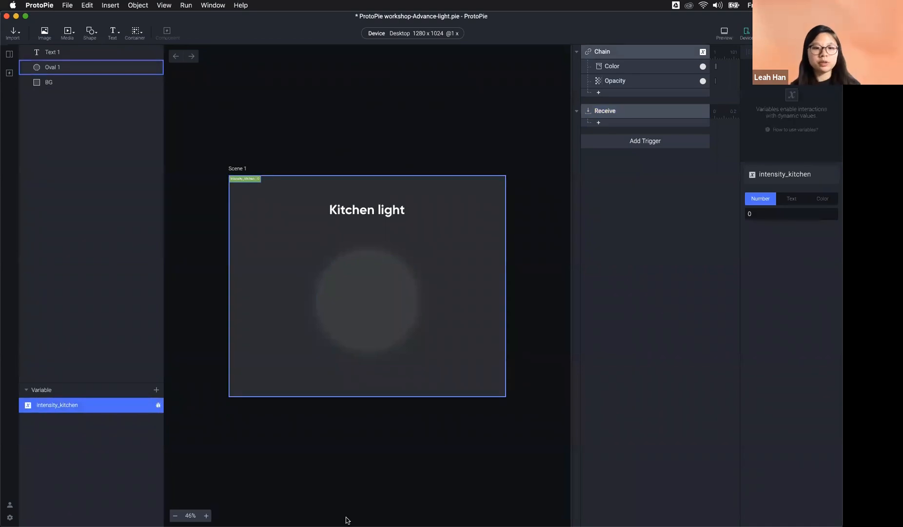
# Step: Start a QuickTime New Movie Recording mirroring the iPhone
pyautogui.moveTo(345, 518)
pyautogui.click(564, 505)
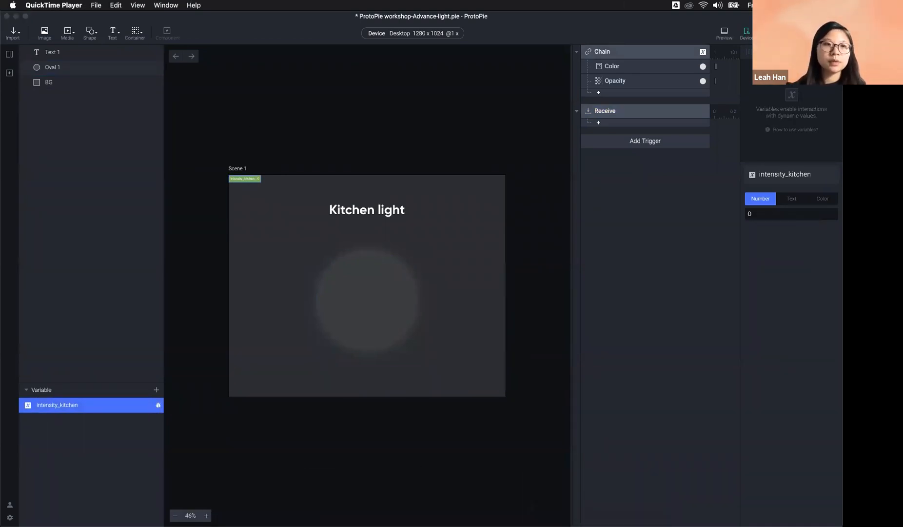
pyautogui.click(96, 5)
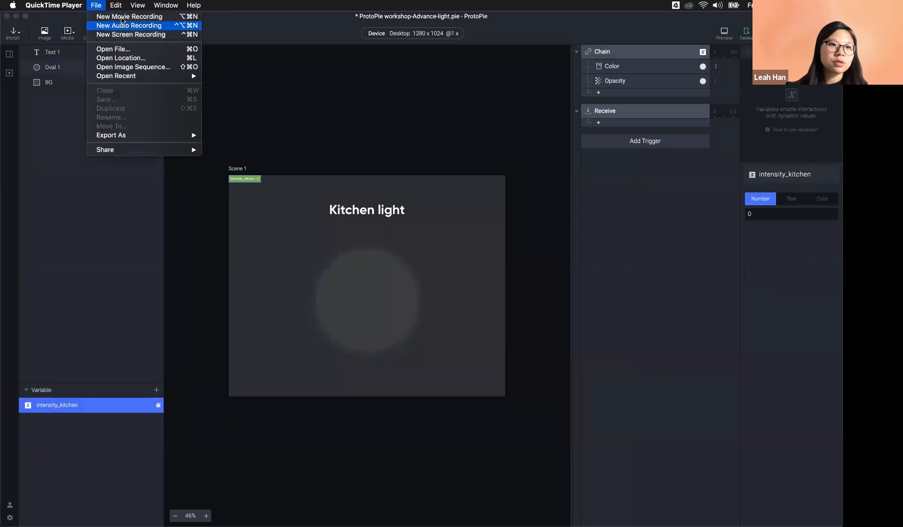
pyautogui.click(122, 18)
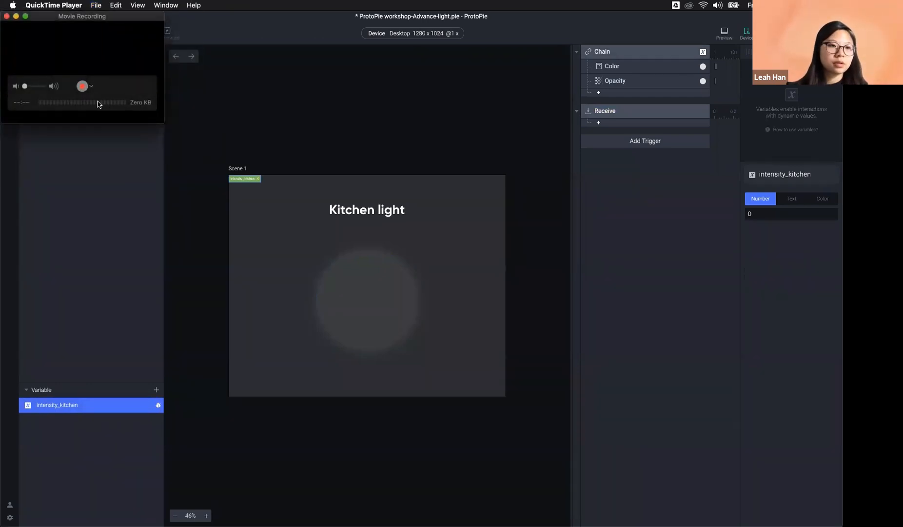
pyautogui.click(91, 87)
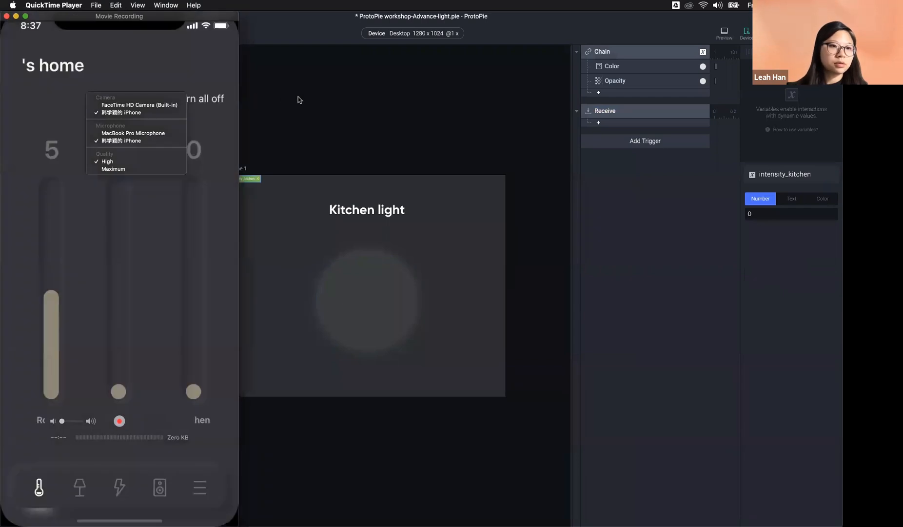
pyautogui.click(298, 97)
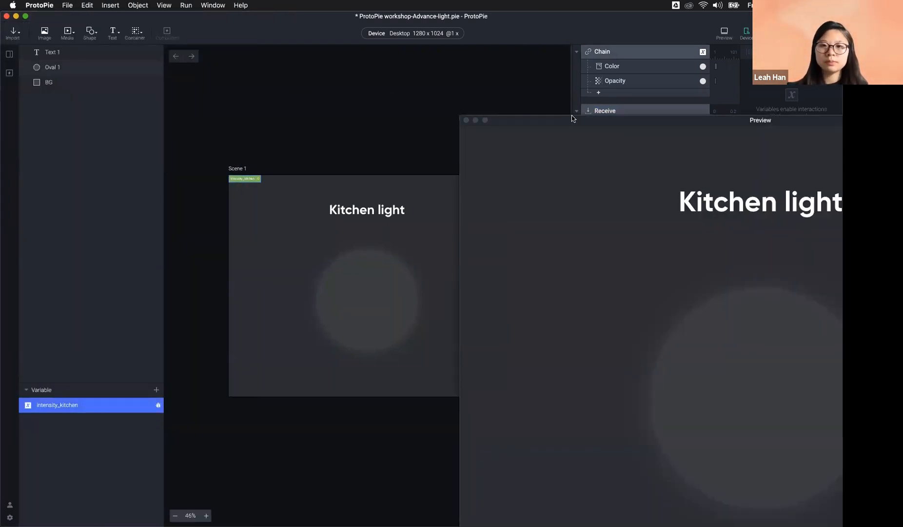
# Step: Place the Kitchen light preview, showing intensity_kitchen at 0, beside the phone mirror
pyautogui.moveTo(626, 27)
pyautogui.mouseDown()
pyautogui.moveTo(599, 60)
pyautogui.moveTo(611, 29)
pyautogui.mouseUp()
pyautogui.moveTo(622, 67); pyautogui.dragTo(786, 31)
pyautogui.moveTo(458, 19); pyautogui.dragTo(422, 310)
pyautogui.moveTo(605, 88); pyautogui.dragTo(563, 7)
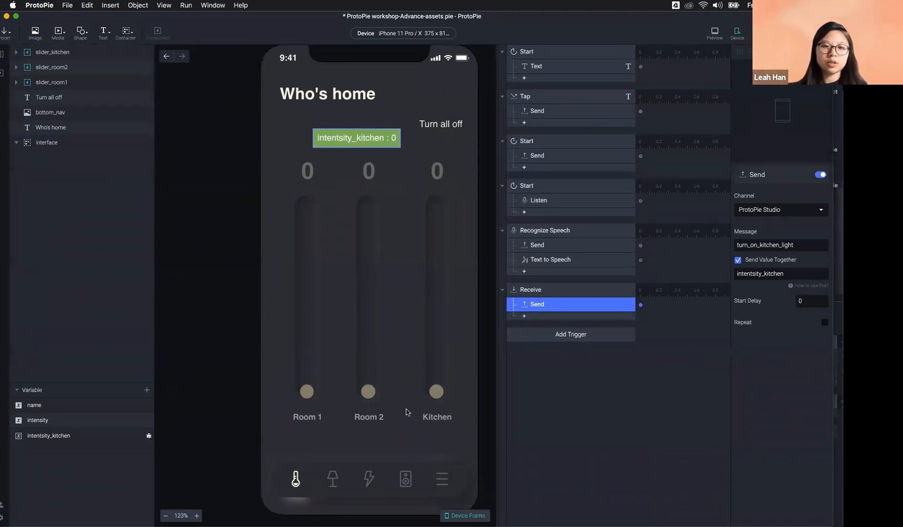
pyautogui.moveTo(594, 522)
pyautogui.click(561, 514)
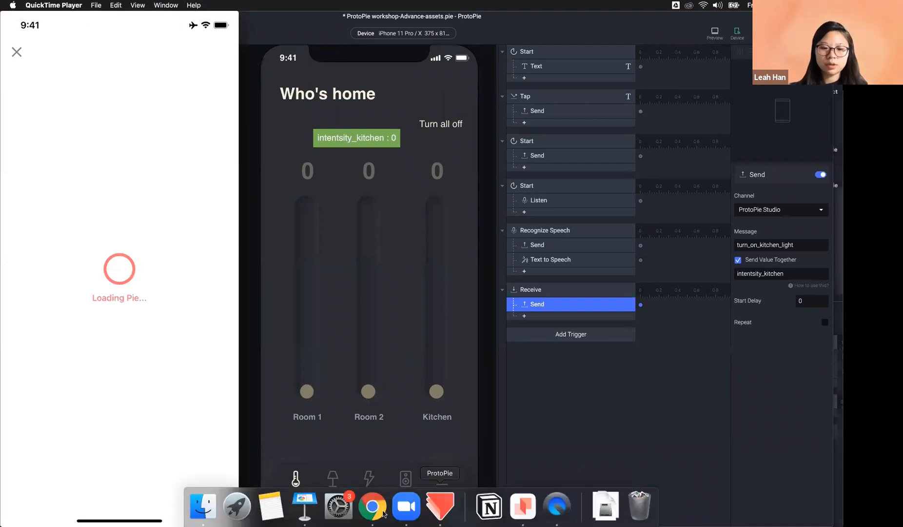
pyautogui.click(472, 29)
pyautogui.moveTo(425, 307); pyautogui.dragTo(363, 16)
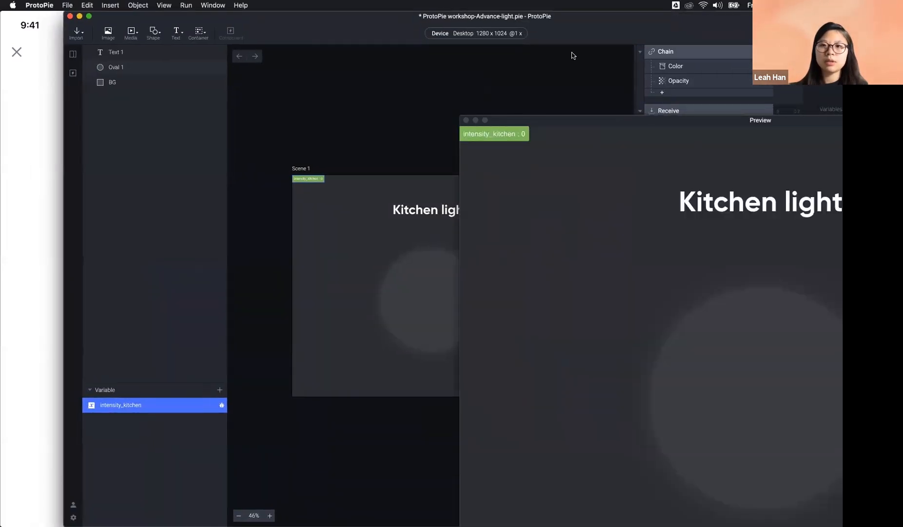
pyautogui.moveTo(737, 122); pyautogui.dragTo(524, 23)
pyautogui.click(49, 18)
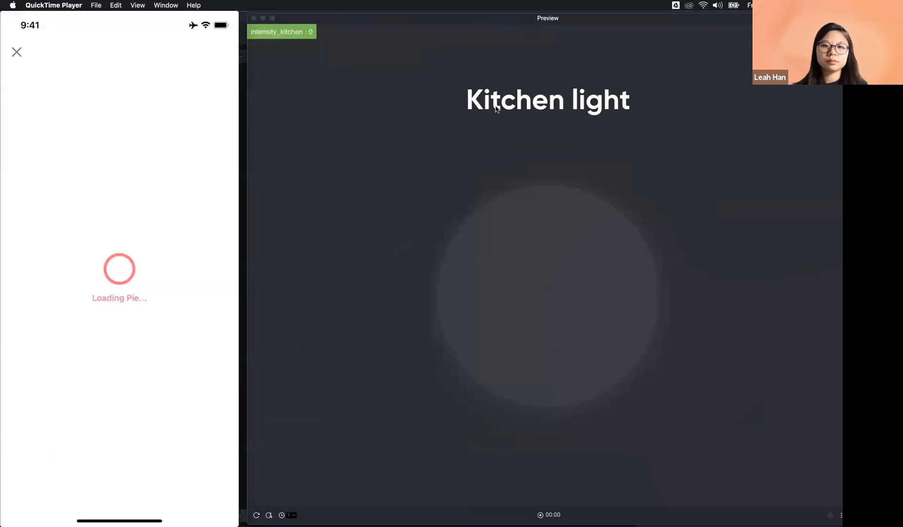
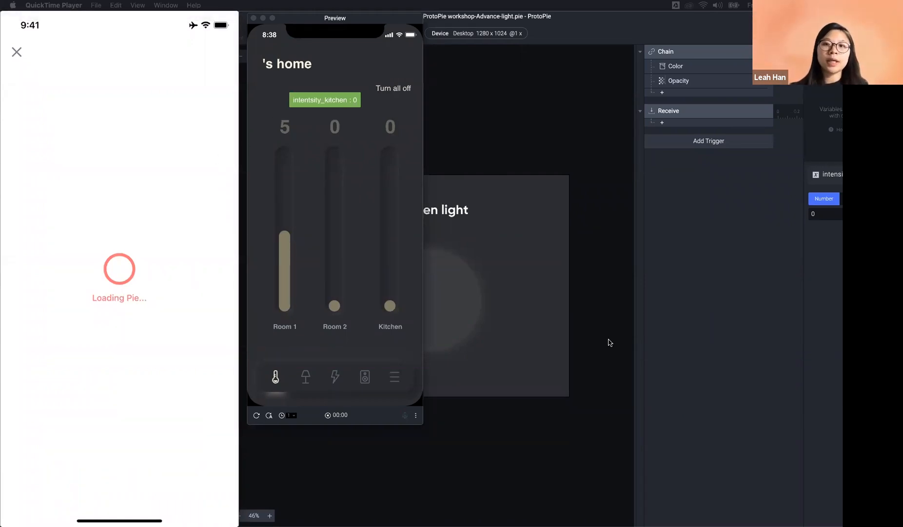
# Step: Launch the Kitchen light preview, reposition its window, and drag the intensity_kitchen badge lower
pyautogui.click(765, 33)
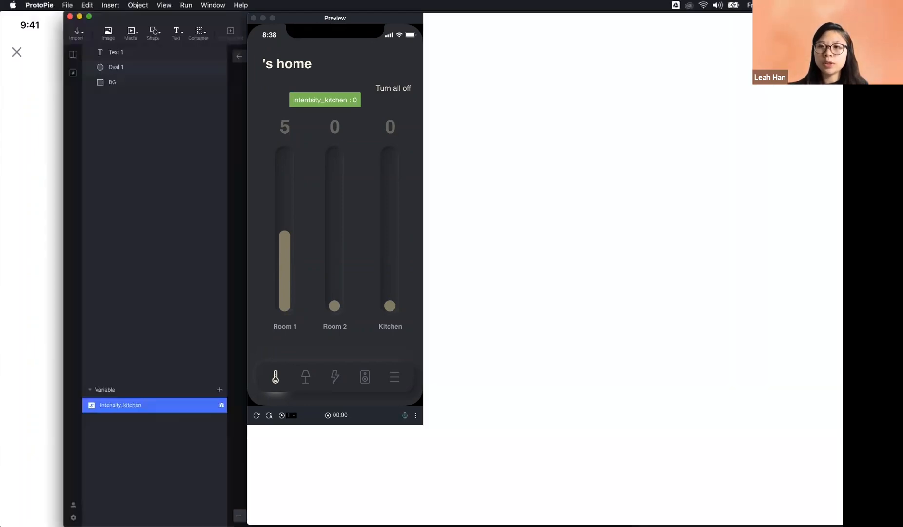
pyautogui.moveTo(590, 22); pyautogui.dragTo(578, 21)
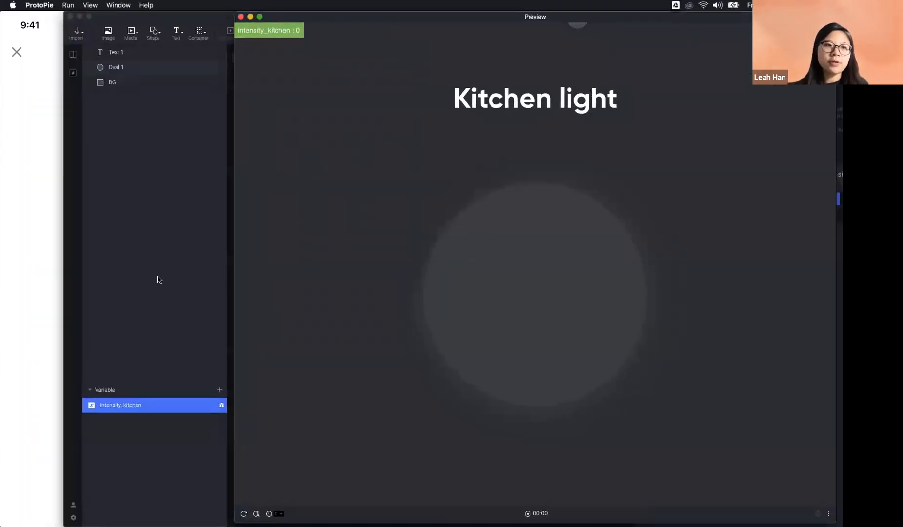
pyautogui.moveTo(289, 33); pyautogui.dragTo(356, 182)
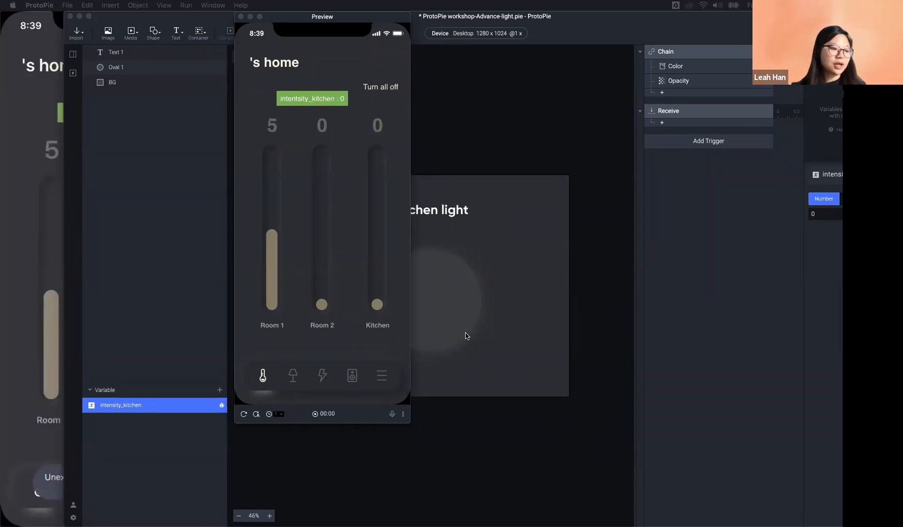
# Step: Move the previews aside, shift the editor left, and select the Kitchen light's Receive trigger
pyautogui.click(612, 285)
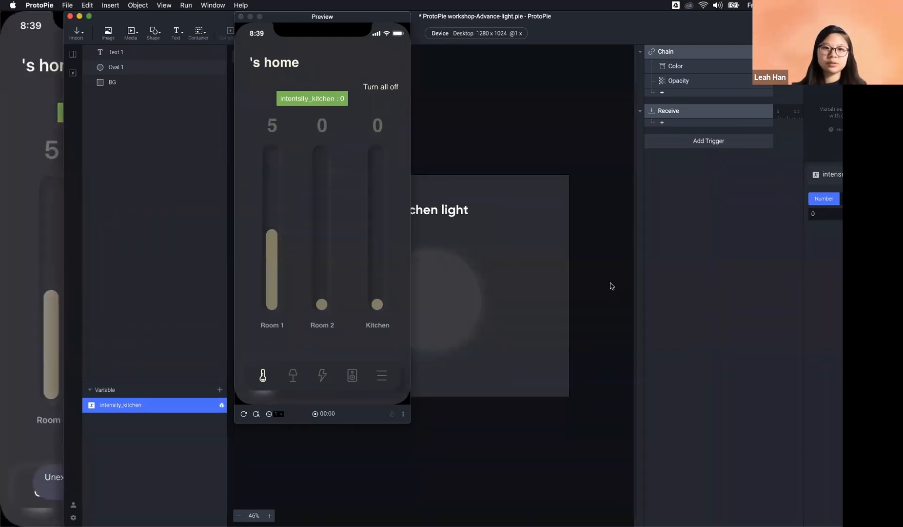
pyautogui.click(217, 108)
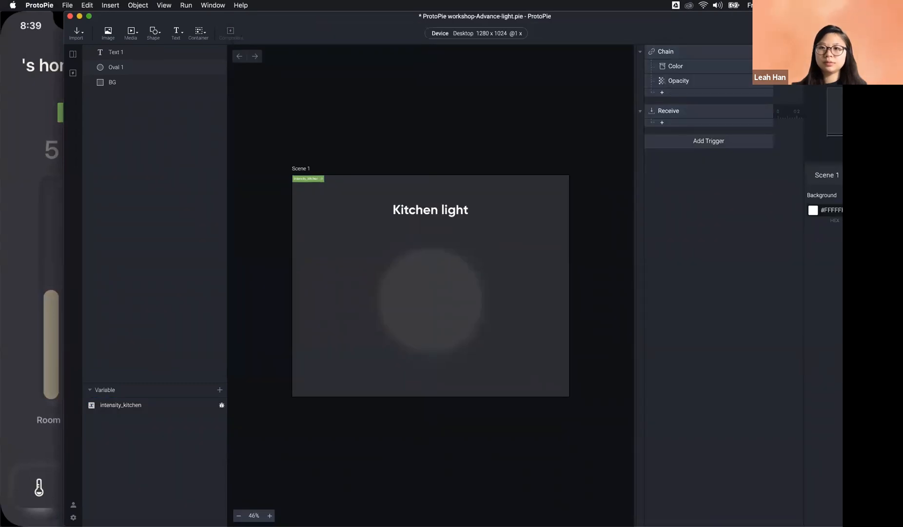
pyautogui.click(765, 33)
pyautogui.click(40, 172)
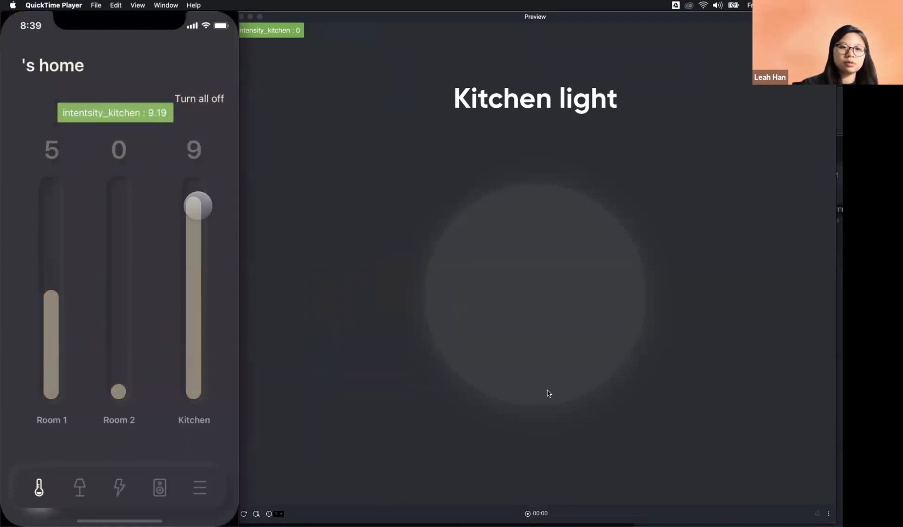
pyautogui.moveTo(377, 18); pyautogui.dragTo(686, 245)
pyautogui.click(532, 95)
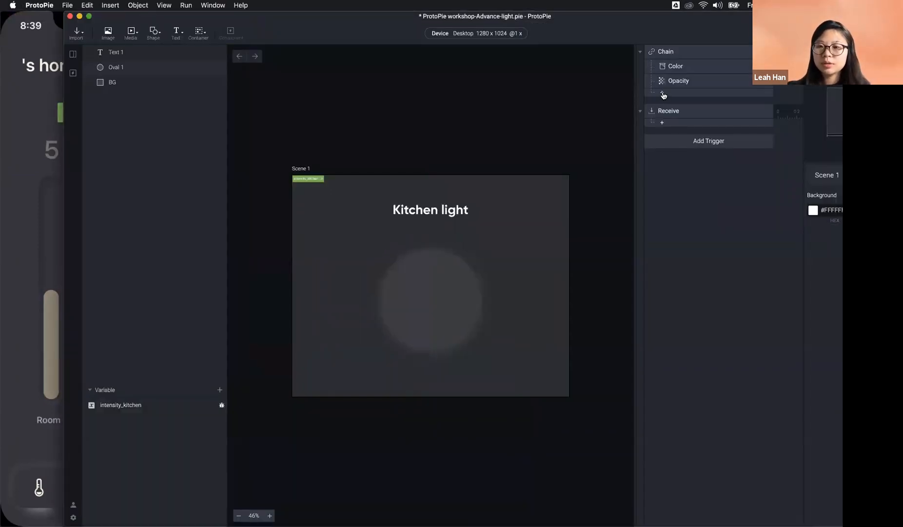
pyautogui.moveTo(611, 32); pyautogui.dragTo(547, 33)
pyautogui.click(639, 111)
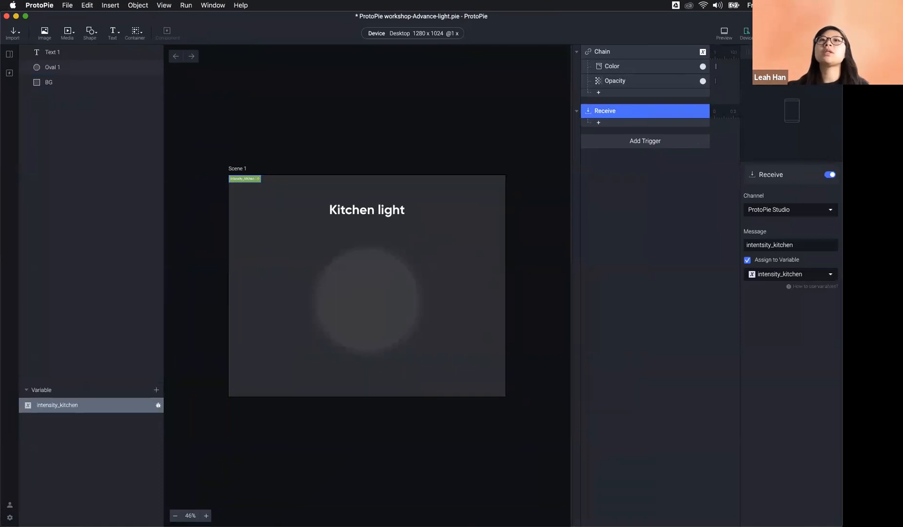
# Step: Copy the message name turn_on_kitchen_light from the assets file's Send Message field
pyautogui.press('super+Tab')
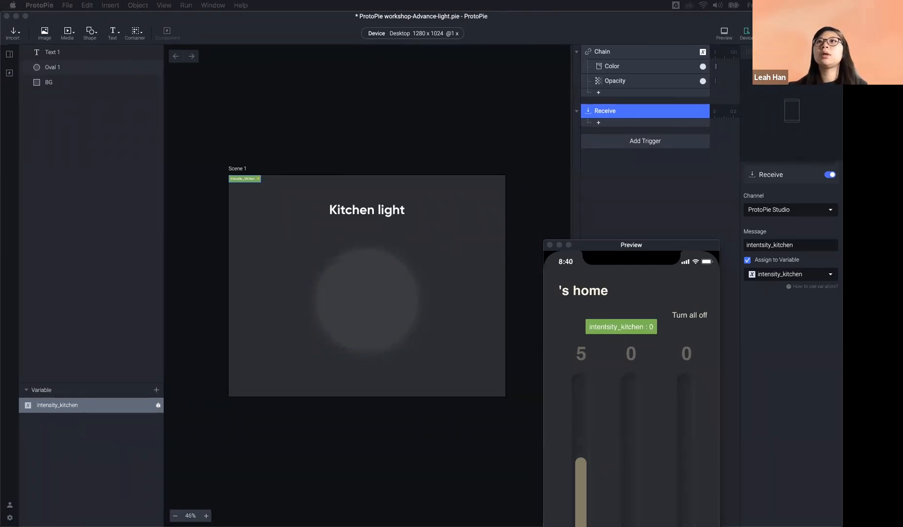
pyautogui.moveTo(530, 0); pyautogui.dragTo(437, 44)
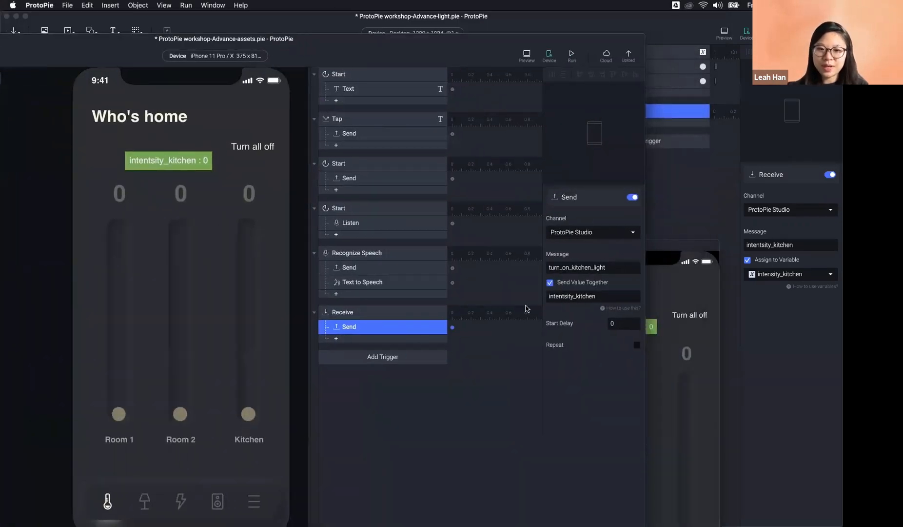
pyautogui.moveTo(612, 267); pyautogui.dragTo(560, 267)
pyautogui.press('super+c')
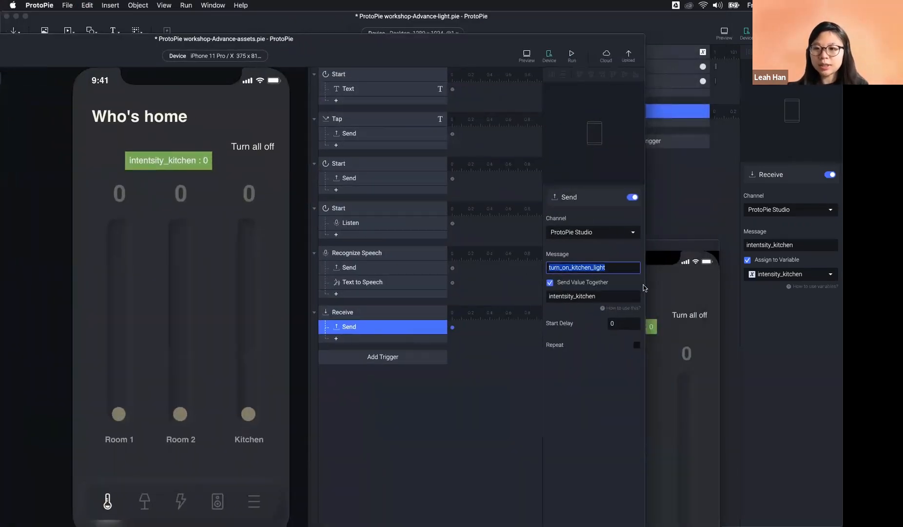
# Step: Replace the Receive trigger's message with turn_on_kitchen_light and verify the change
pyautogui.click(706, 214)
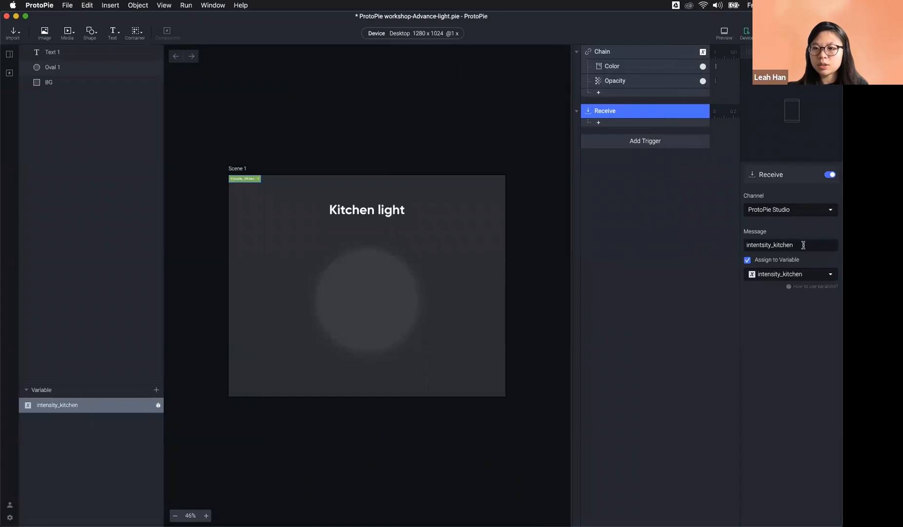
pyautogui.moveTo(803, 245); pyautogui.dragTo(696, 242)
pyautogui.press('super+v')
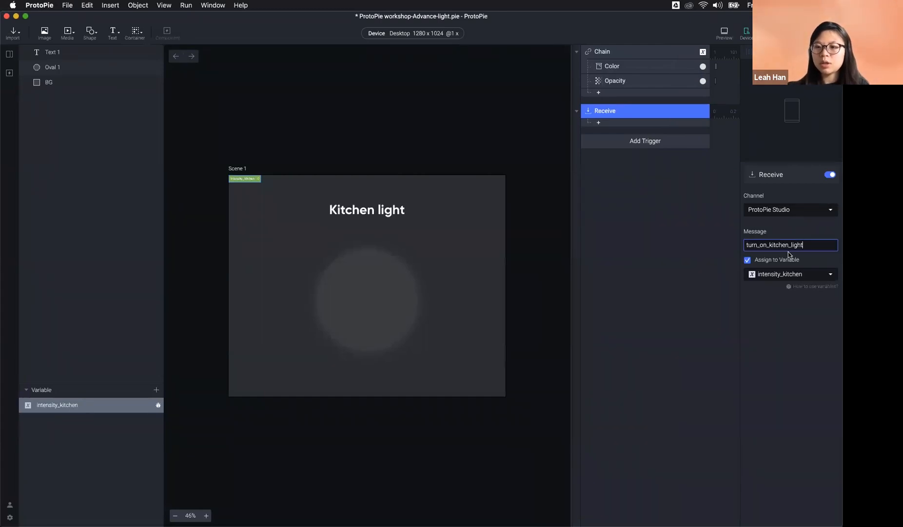
pyautogui.click(656, 289)
pyautogui.click(656, 289)
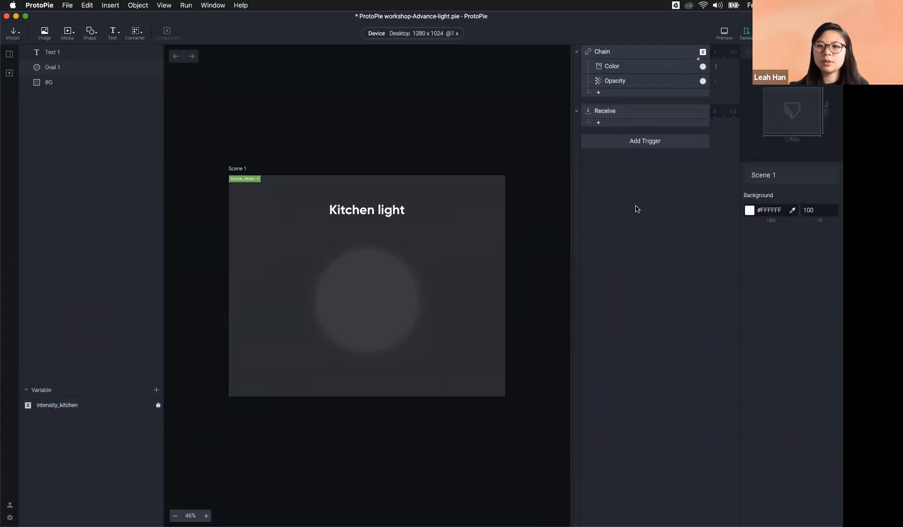
pyautogui.click(615, 114)
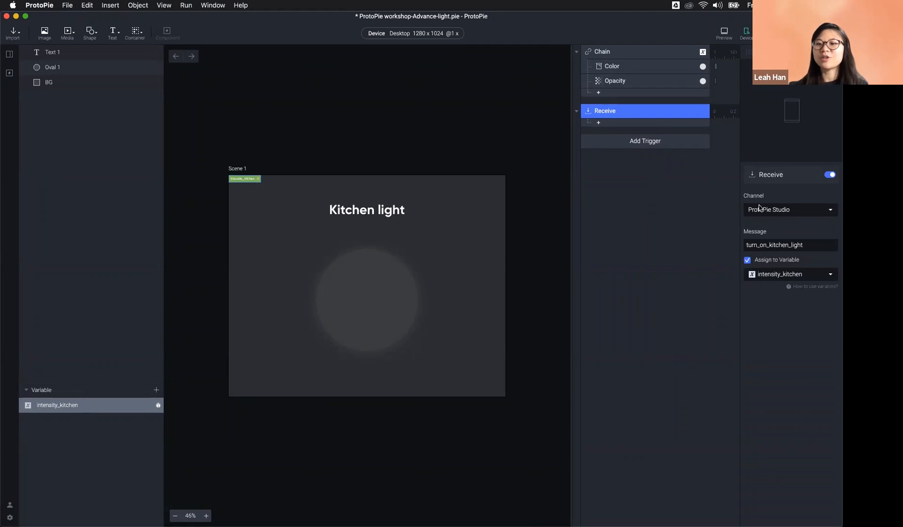
# Step: Arrange preview and phone mirror, then slide Kitchen to 5 so the light glows at 4.93
pyautogui.moveTo(553, 40); pyautogui.dragTo(663, 0)
pyautogui.moveTo(671, 235); pyautogui.dragTo(454, 61)
pyautogui.moveTo(680, 246); pyautogui.dragTo(407, 19)
pyautogui.click(215, 22)
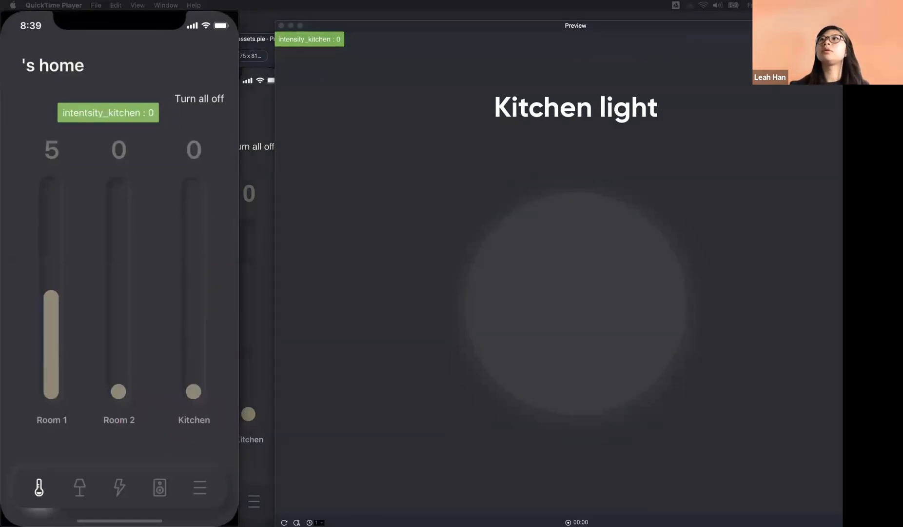
pyautogui.click(369, 411)
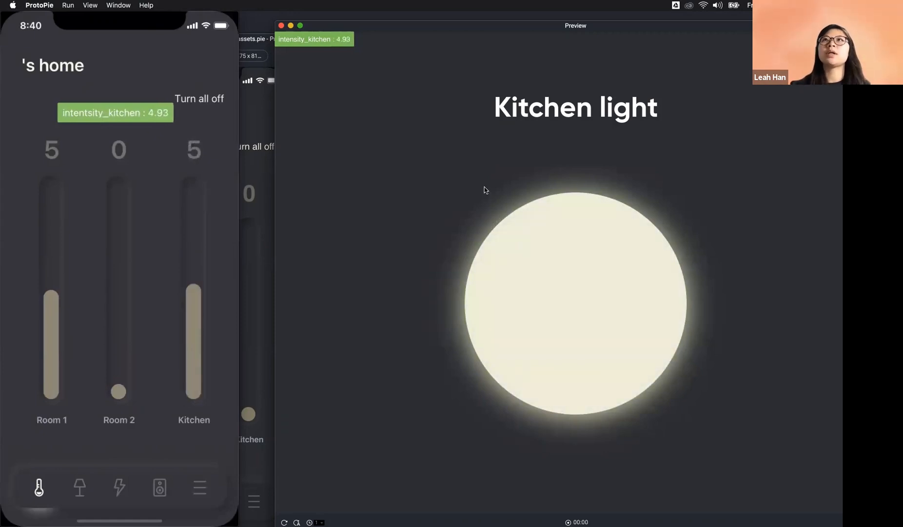
pyautogui.press('super+Tab')
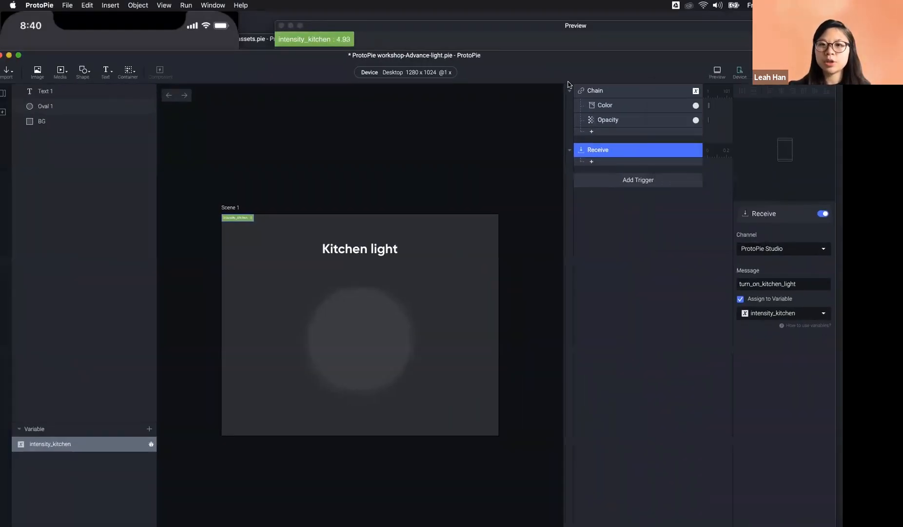
# Step: Inspect the Chain trigger's Color and Opacity responses and the Receive message settings
pyautogui.click(616, 93)
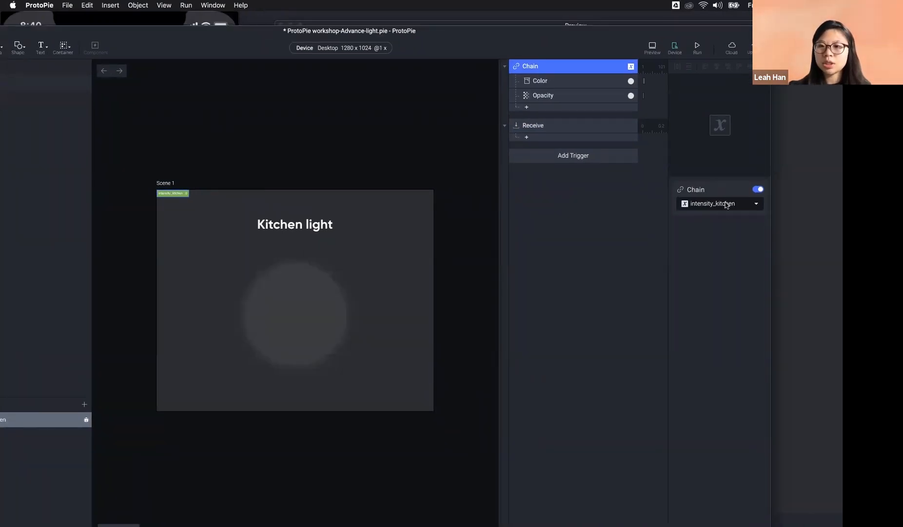
pyautogui.click(568, 84)
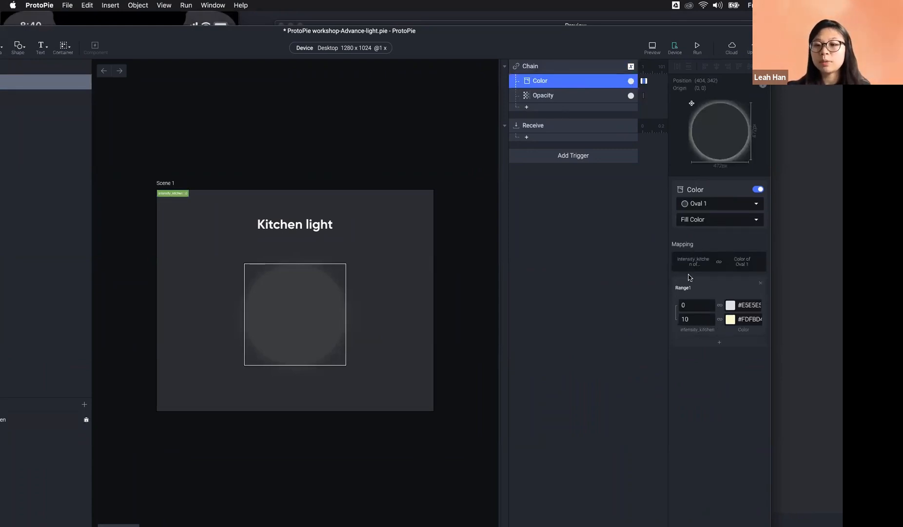
pyautogui.click(557, 68)
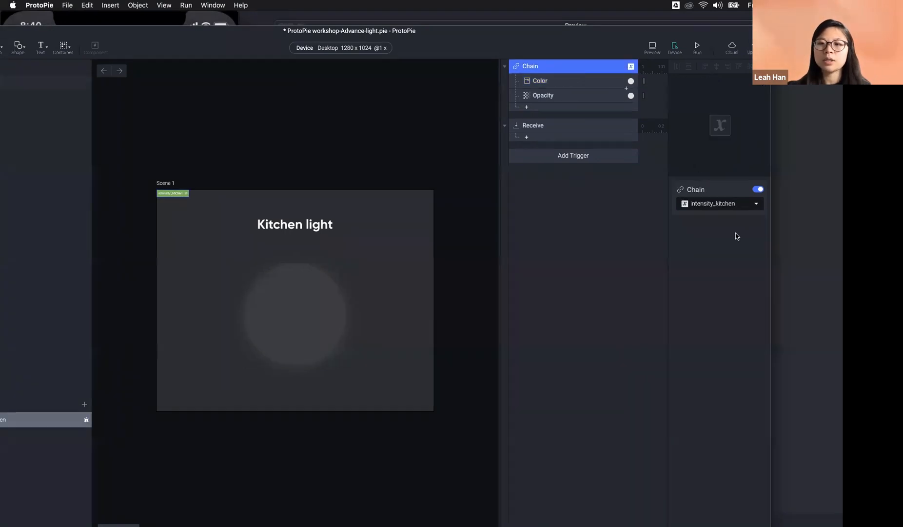
pyautogui.click(557, 82)
pyautogui.click(559, 97)
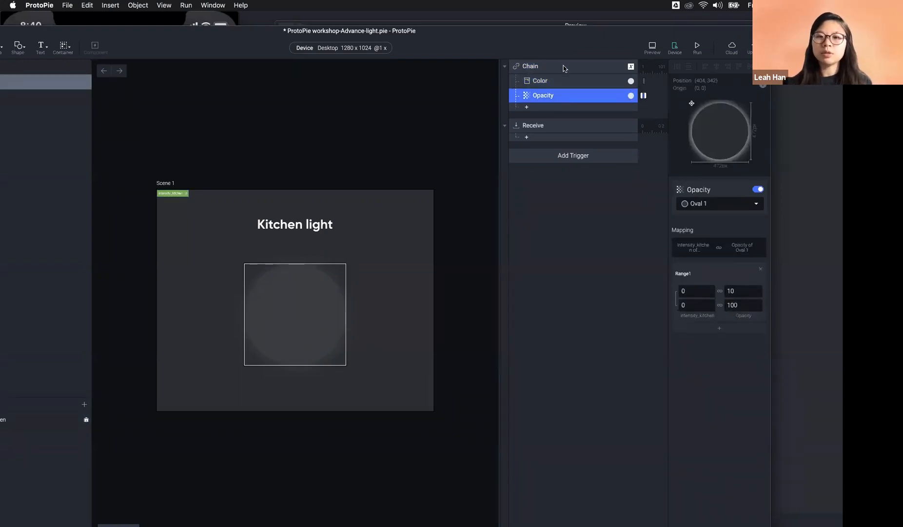
pyautogui.click(545, 127)
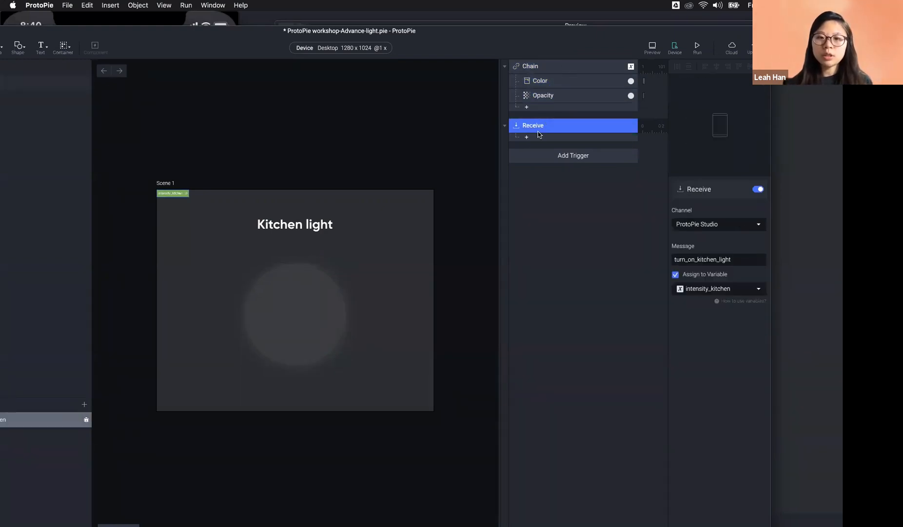
pyautogui.click(535, 140)
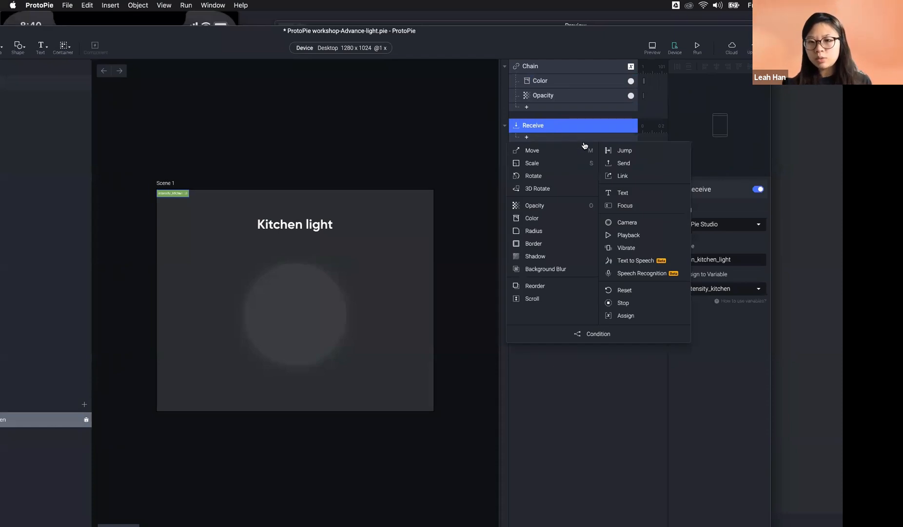
pyautogui.click(586, 459)
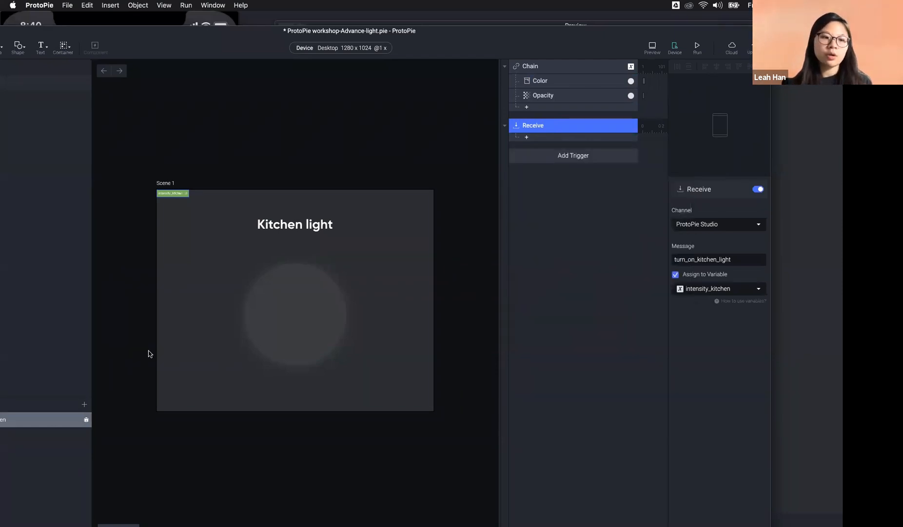
# Step: Recheck Oval 1's Color and Opacity mappings for intensity_kitchen, then hide the editor
pyautogui.moveTo(201, 46); pyautogui.dragTo(285, 25)
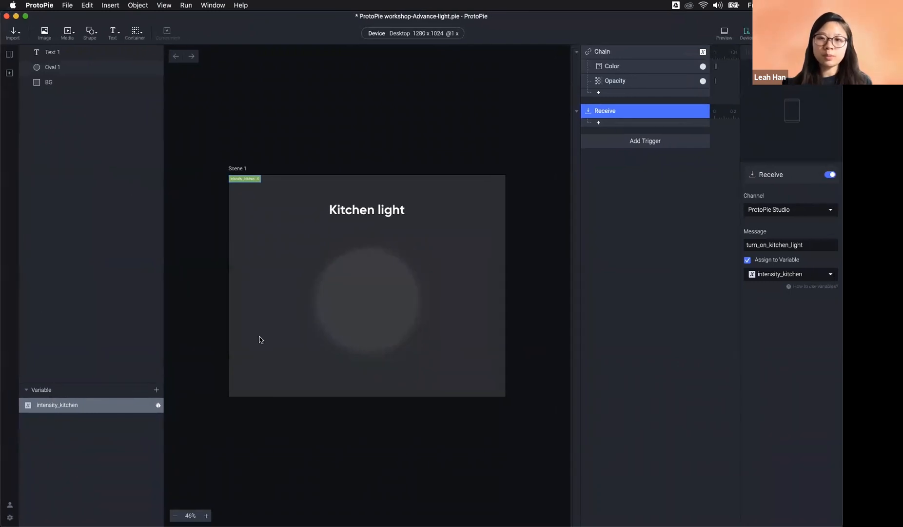
pyautogui.click(655, 59)
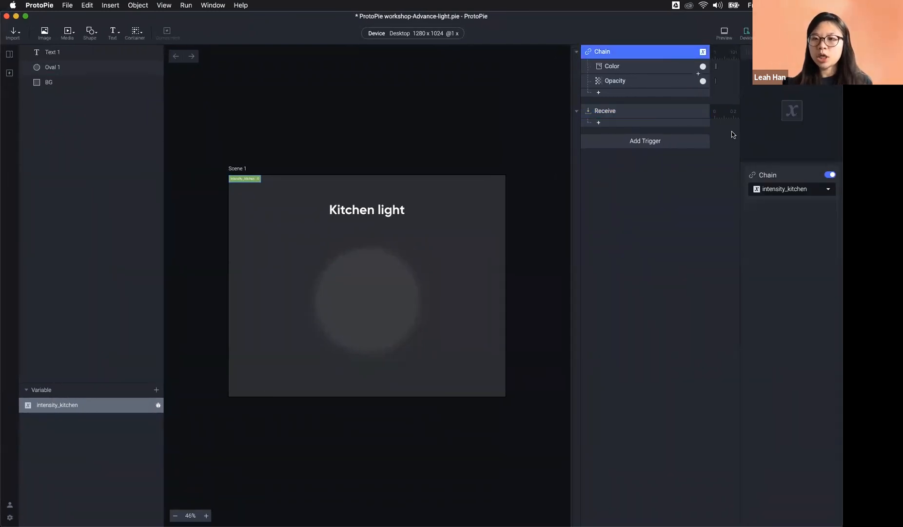
pyautogui.click(631, 66)
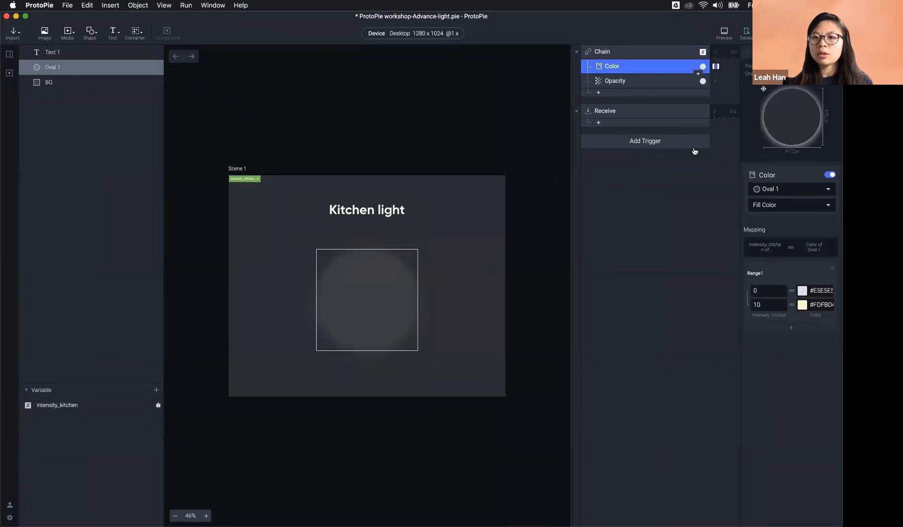
pyautogui.click(635, 84)
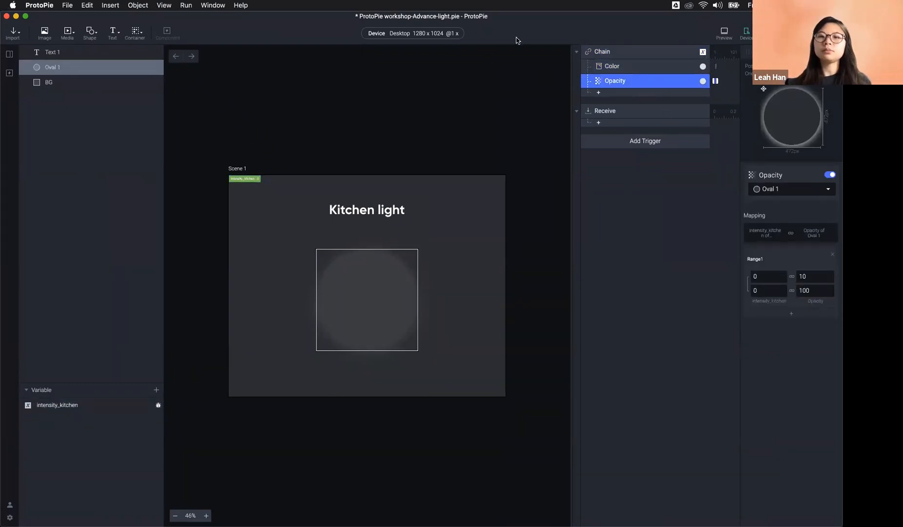
pyautogui.press('super+m')
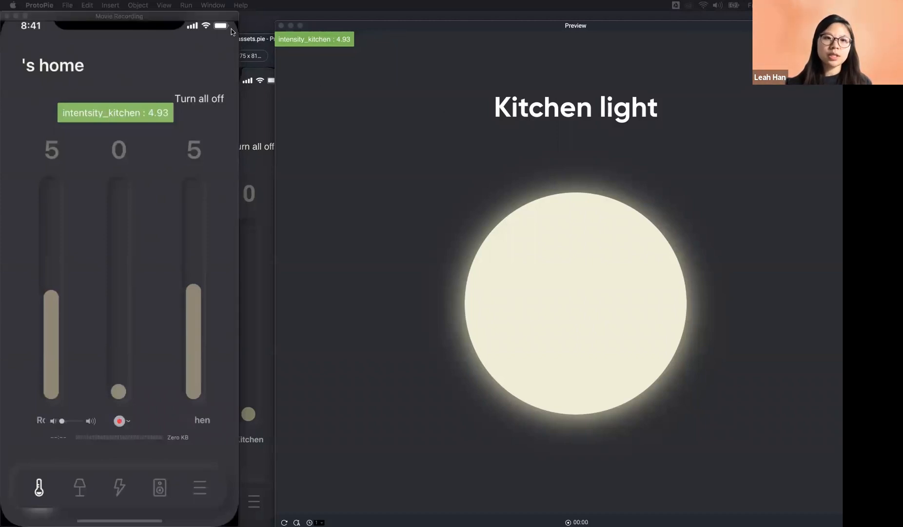
# Step: Move the Kitchen light preview up and left beside the phone preview
pyautogui.moveTo(346, 30); pyautogui.dragTo(317, 24)
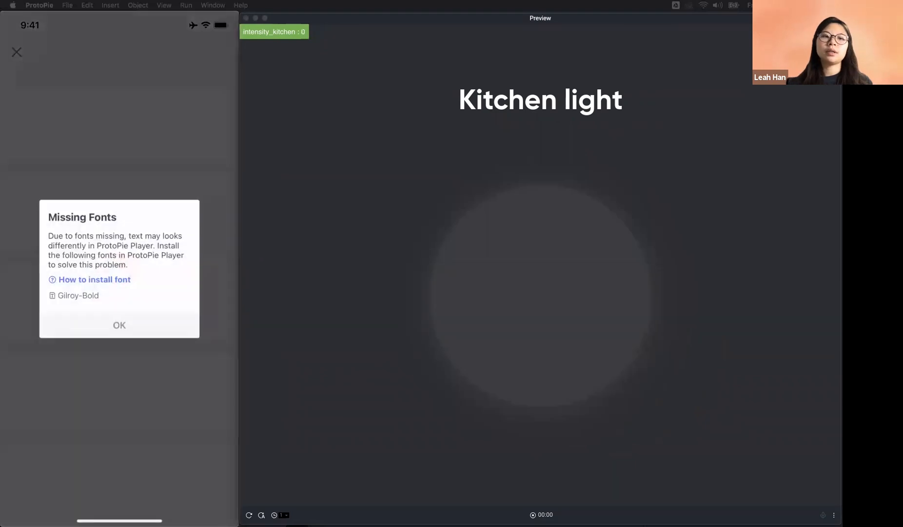
# Step: Bring the QuickTime phone mirror and ProtoPie preview forward via Mission Control
pyautogui.moveTo(330, 0); pyautogui.dragTo(413, 0)
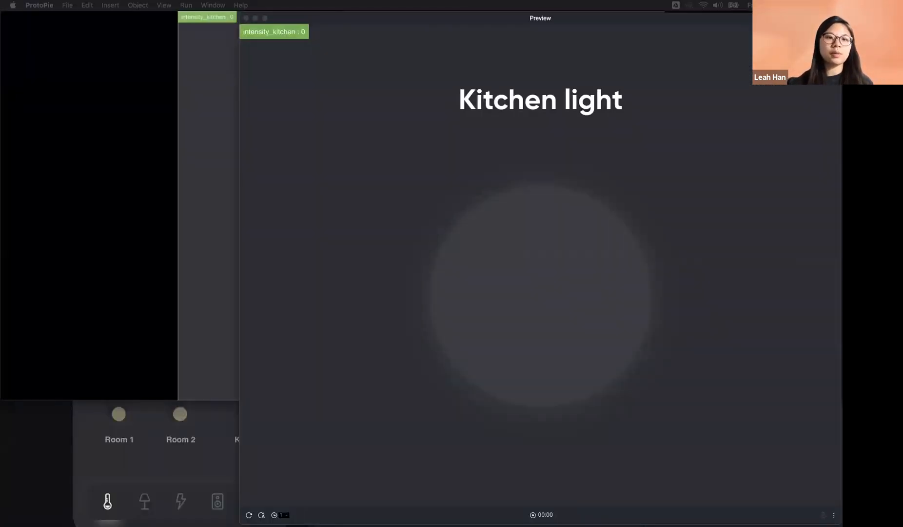
pyautogui.hotkey('ctrl', 'Up')
pyautogui.click(228, 389)
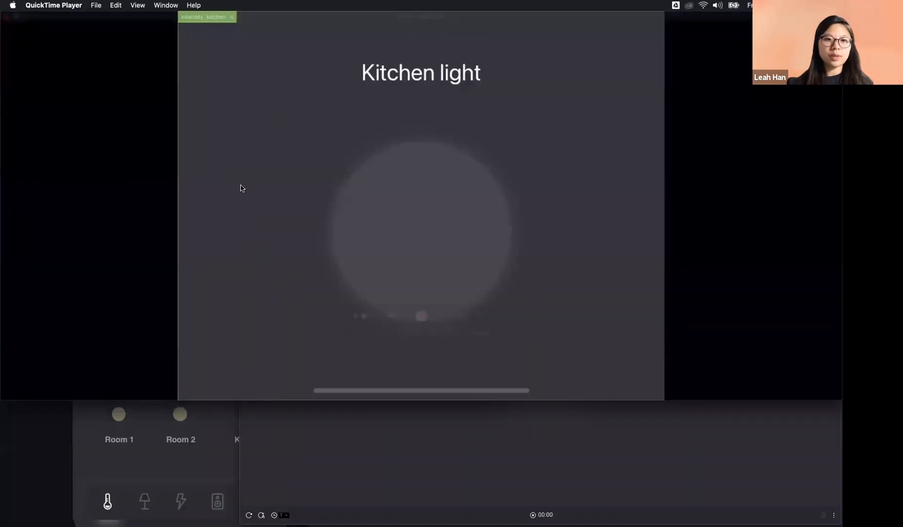
pyautogui.click(183, 452)
# Step: Place the phone preview beside the mirror and slide Kitchen up and down to off
pyautogui.moveTo(346, 24); pyautogui.dragTo(735, 50)
pyautogui.moveTo(538, 22); pyautogui.dragTo(441, 7)
pyautogui.moveTo(738, 45); pyautogui.dragTo(721, 30)
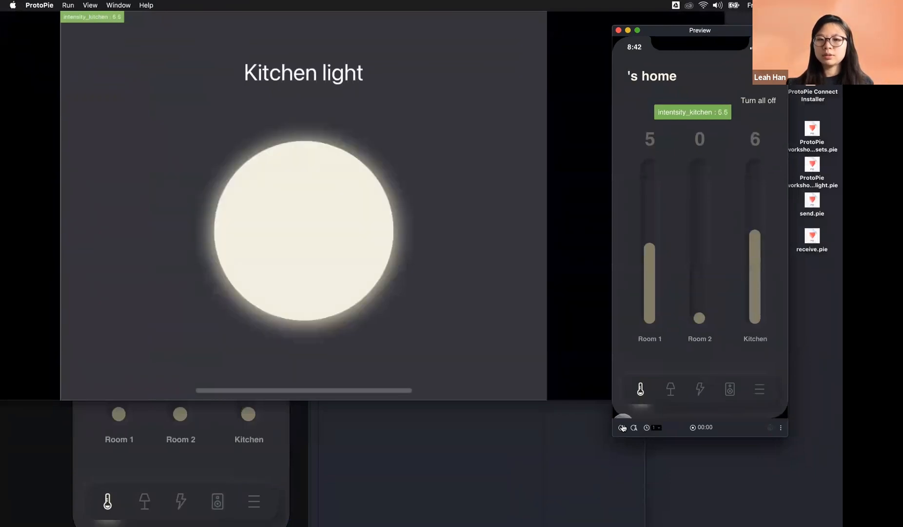
pyautogui.moveTo(313, 272)
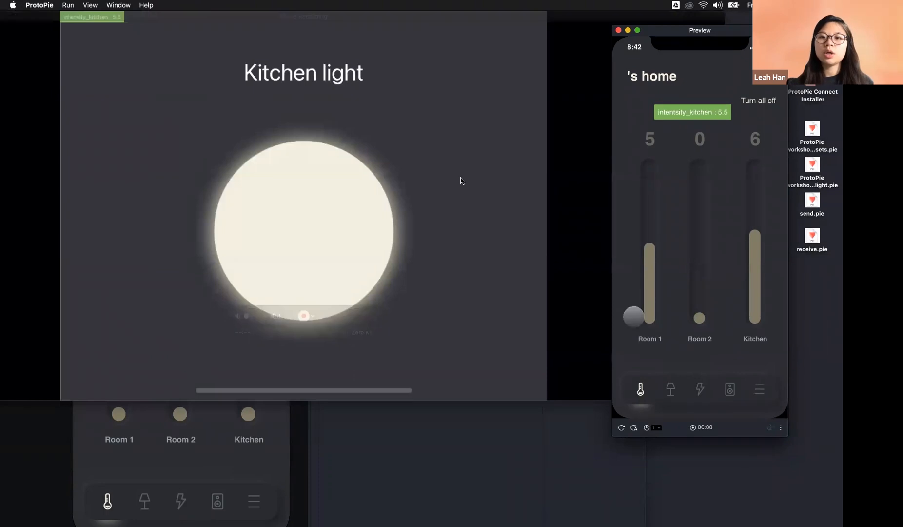
pyautogui.moveTo(769, 320); pyautogui.dragTo(756, 267)
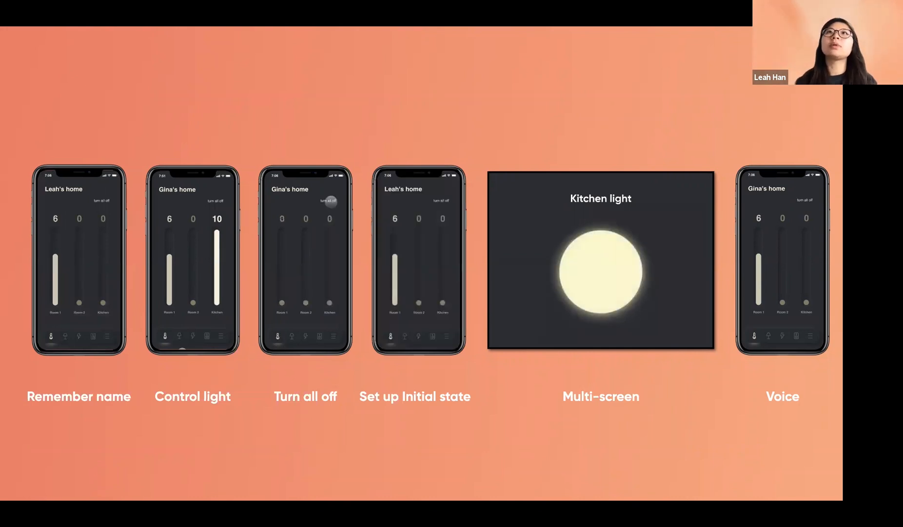
# Step: Advance four slides, past detect/assign/variable, to the ProtoPie Connect diagram
pyautogui.press('Right')
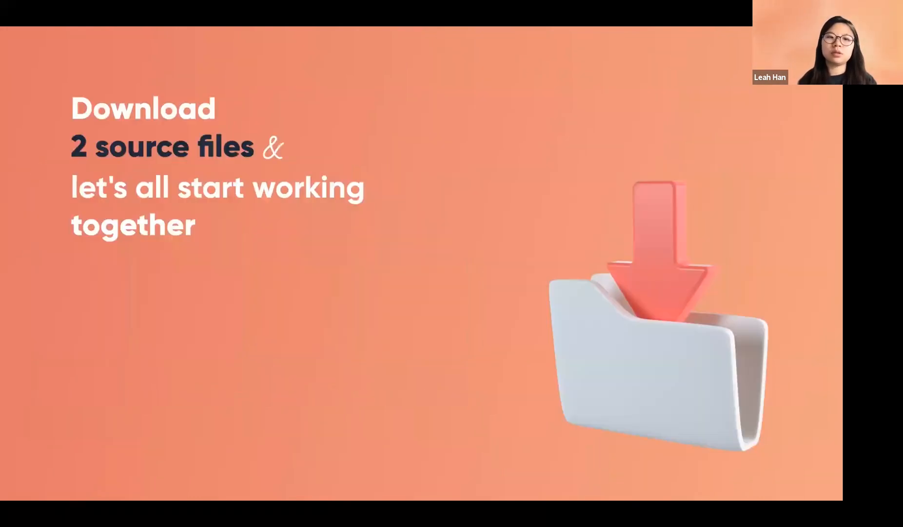
pyautogui.press('Right')
pyautogui.press('Right')
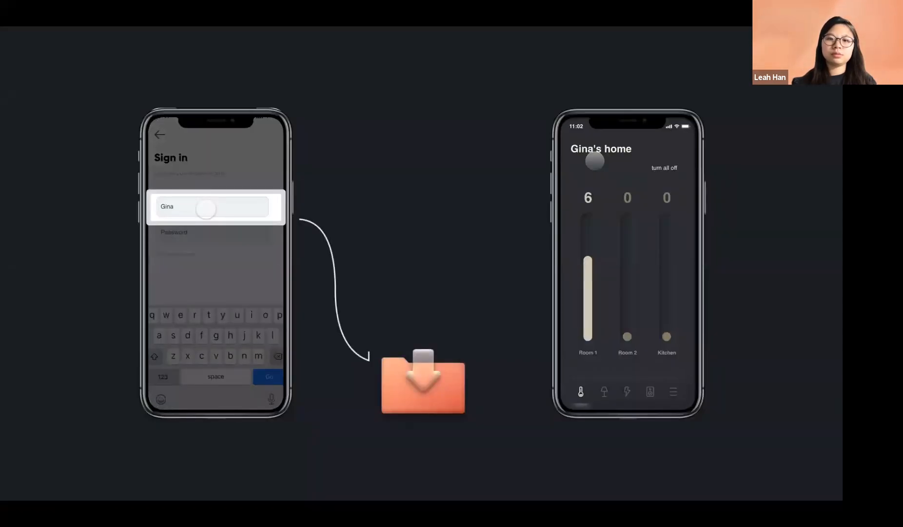
pyautogui.press('Right')
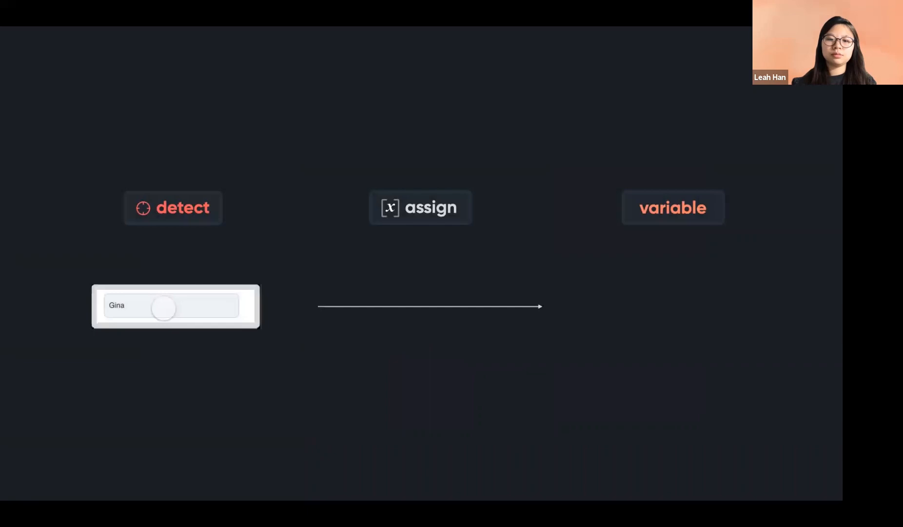
pyautogui.press('Right')
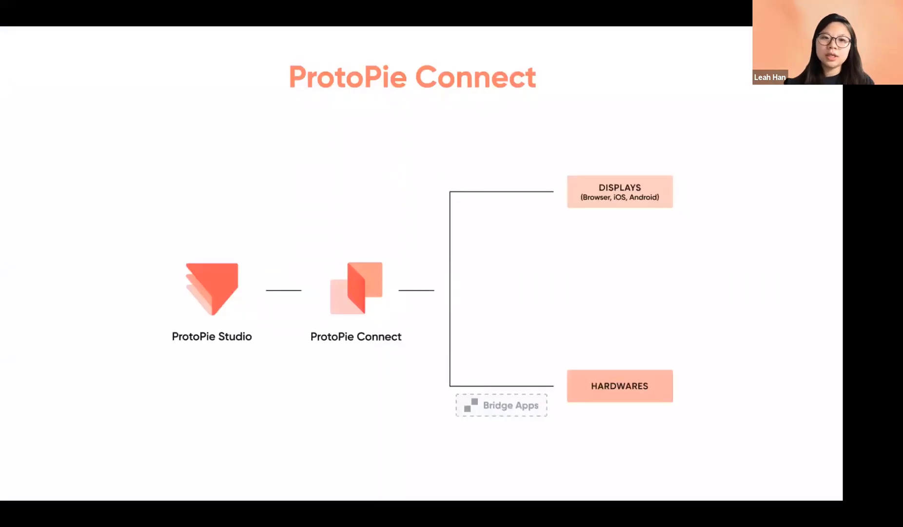
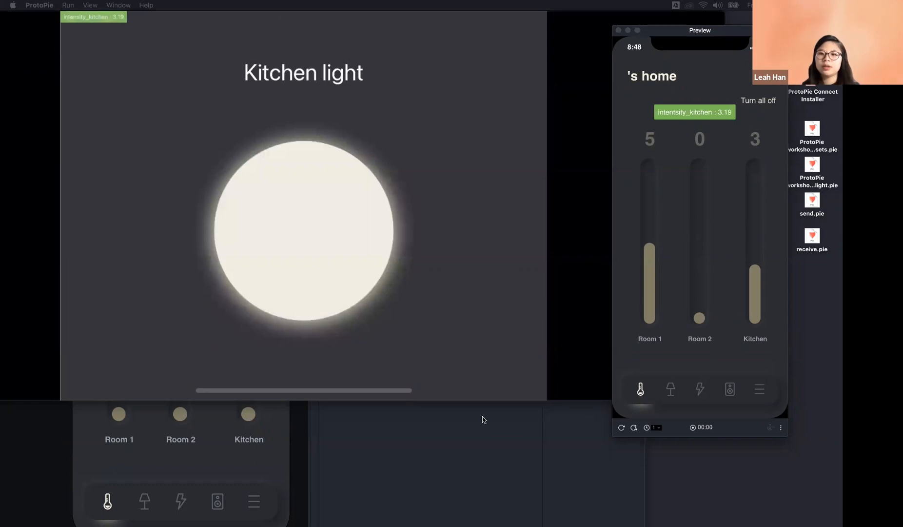
# Step: Bring the Who's home prototype editor to the front
pyautogui.click(393, 520)
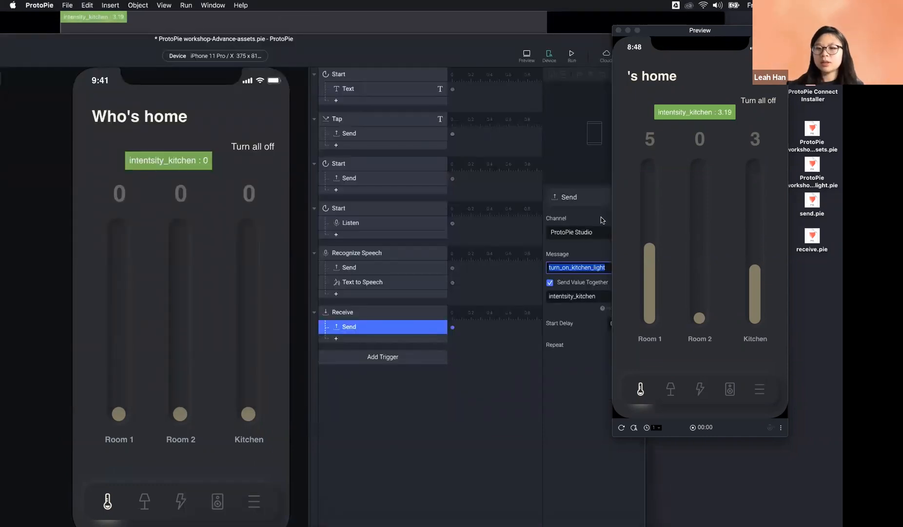
# Step: Add a Detect trigger with a Condition response beneath it
pyautogui.click(383, 362)
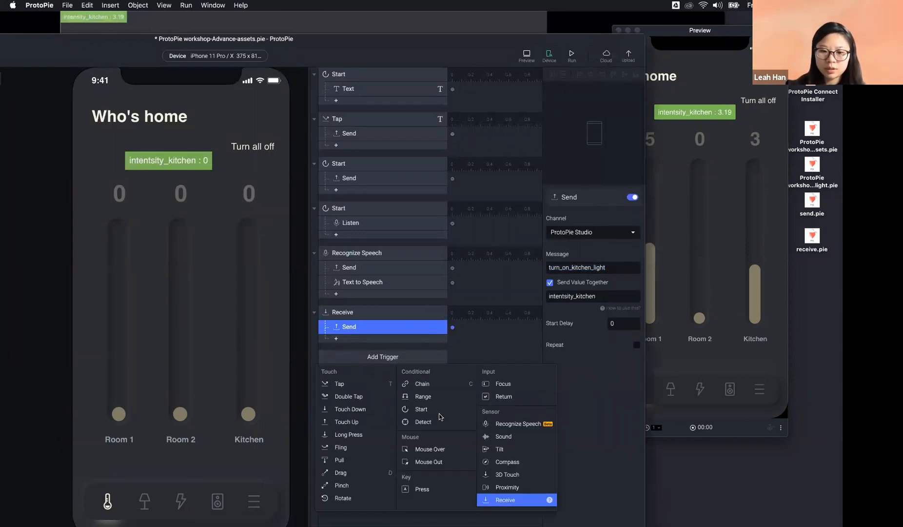
pyautogui.click(423, 422)
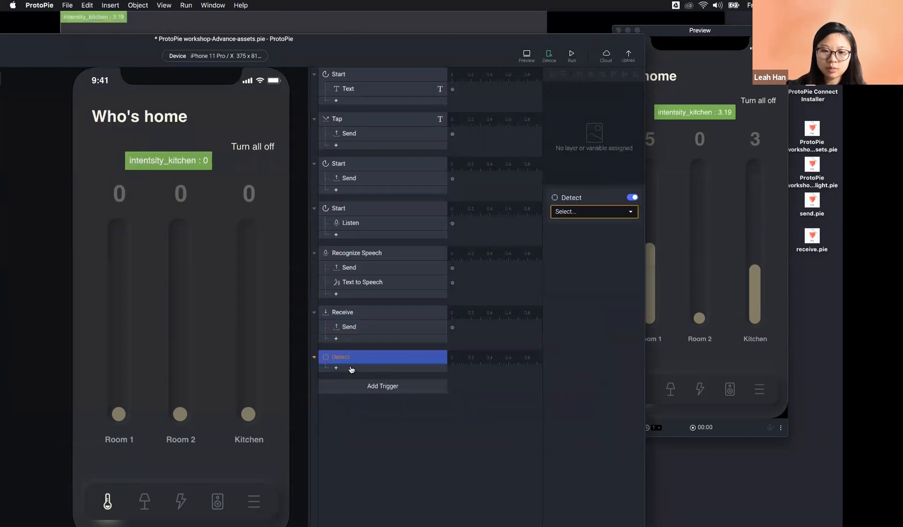
pyautogui.click(432, 368)
pyautogui.click(432, 357)
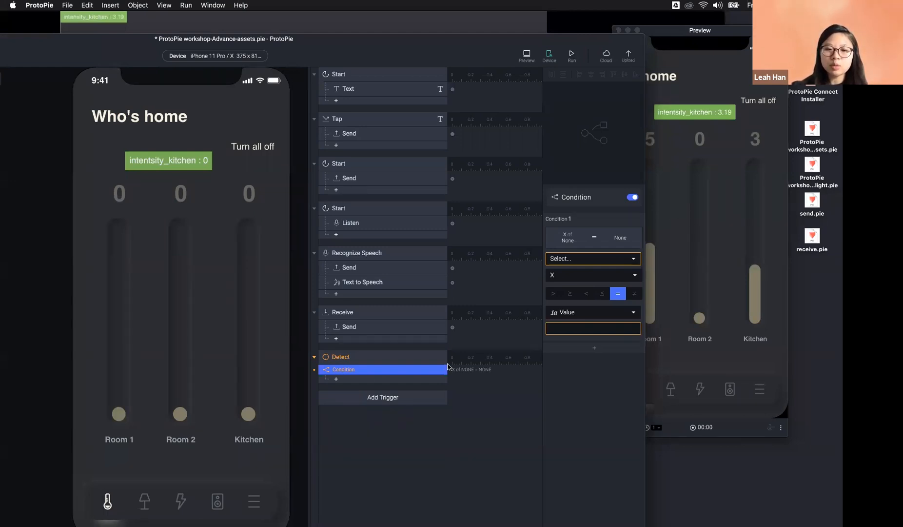
# Step: Review the Condition and Detect settings, then select the Turn all off text layer
pyautogui.click(353, 370)
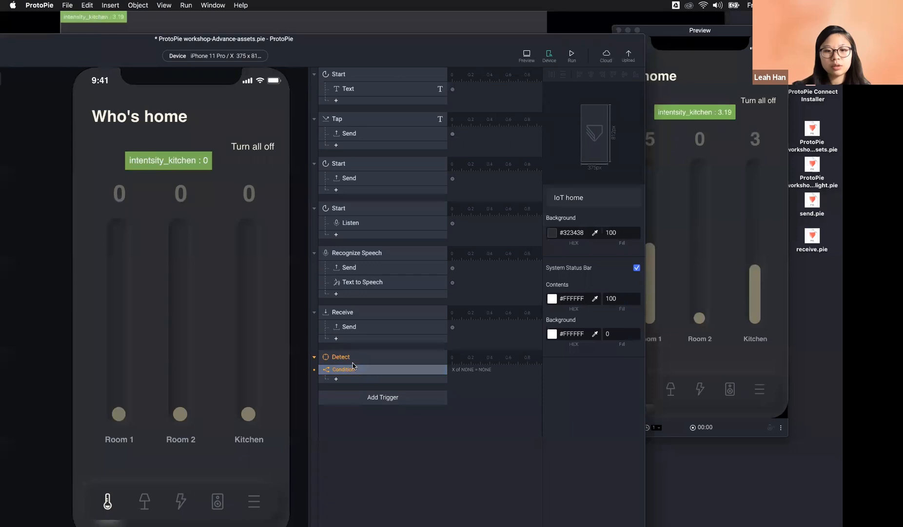
pyautogui.click(353, 369)
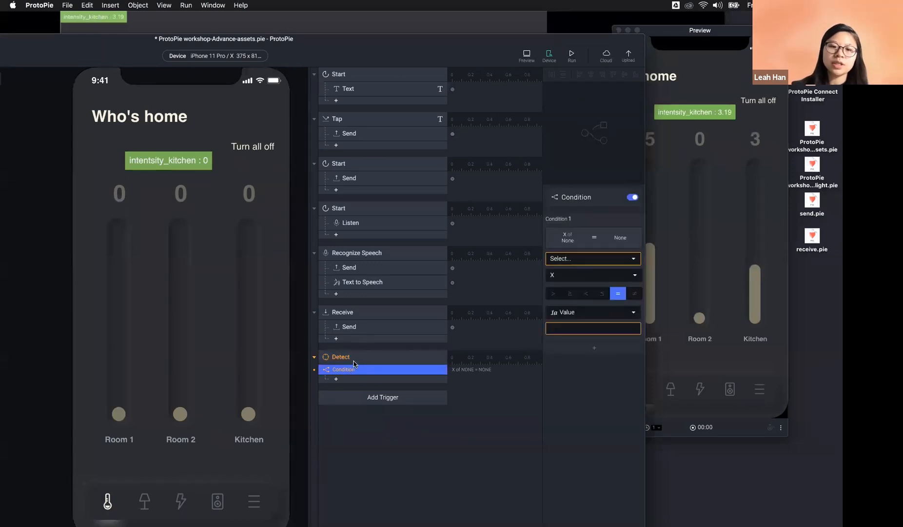
pyautogui.click(343, 359)
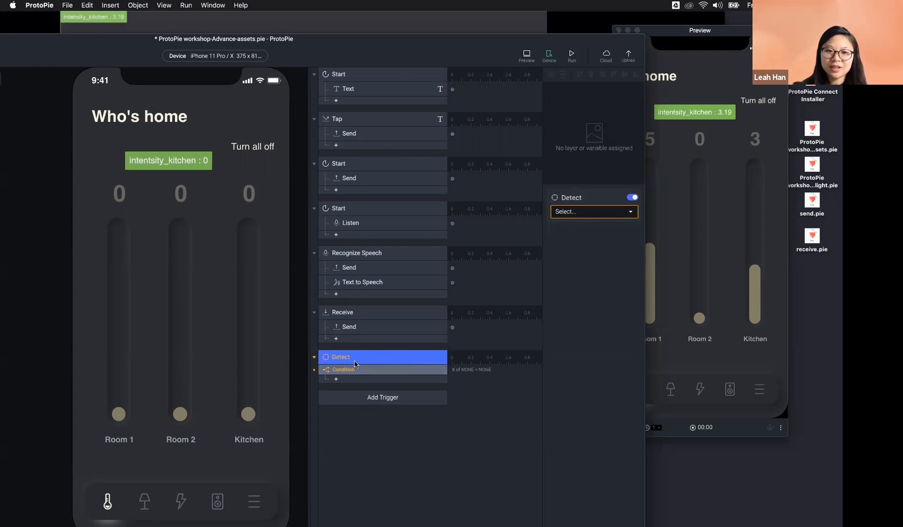
pyautogui.click(252, 147)
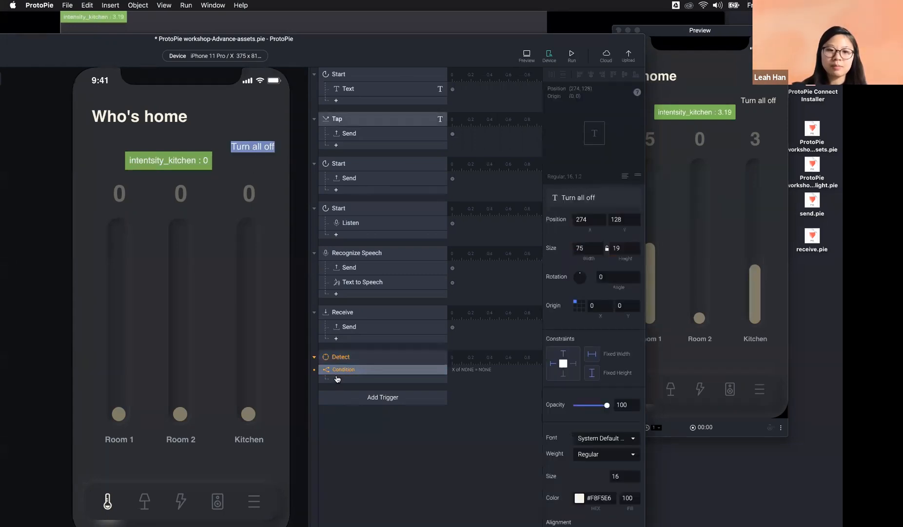
# Step: Make Detect watch the Who's home title's Text property instead of the name variable
pyautogui.click(354, 356)
pyautogui.click(577, 212)
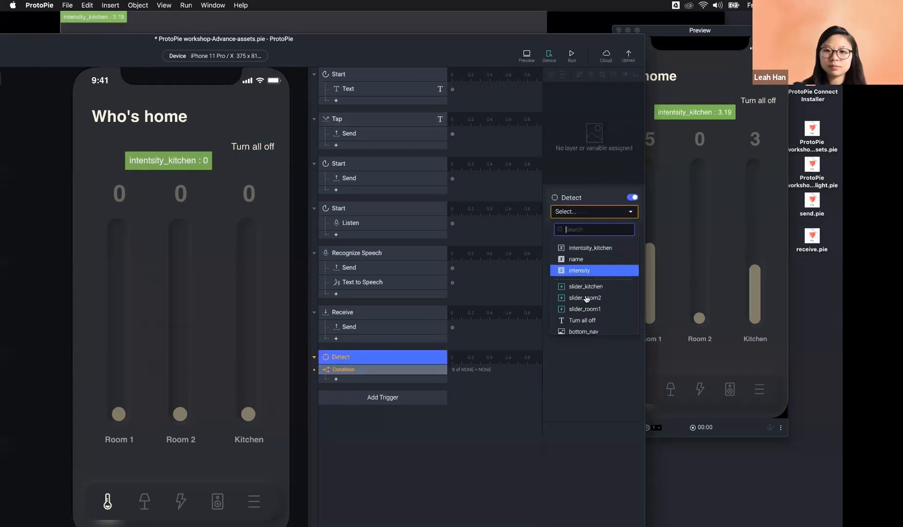
pyautogui.click(602, 259)
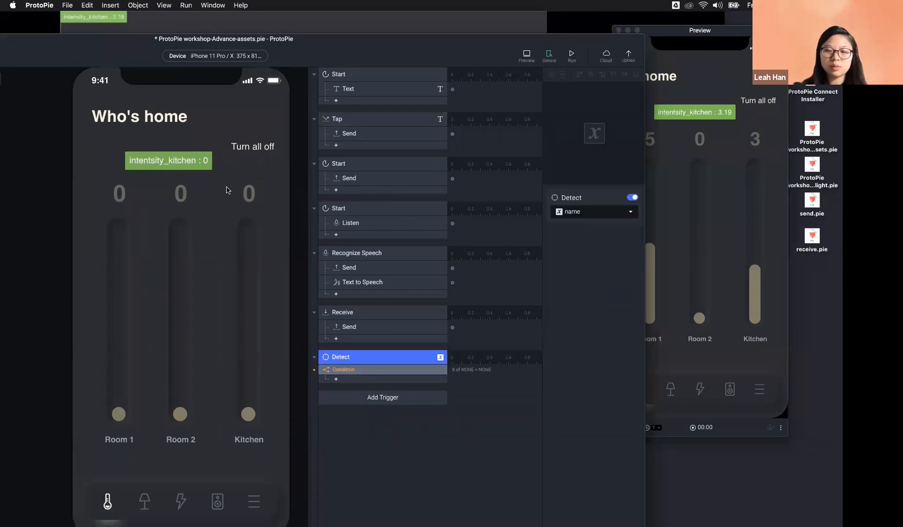
pyautogui.click(591, 214)
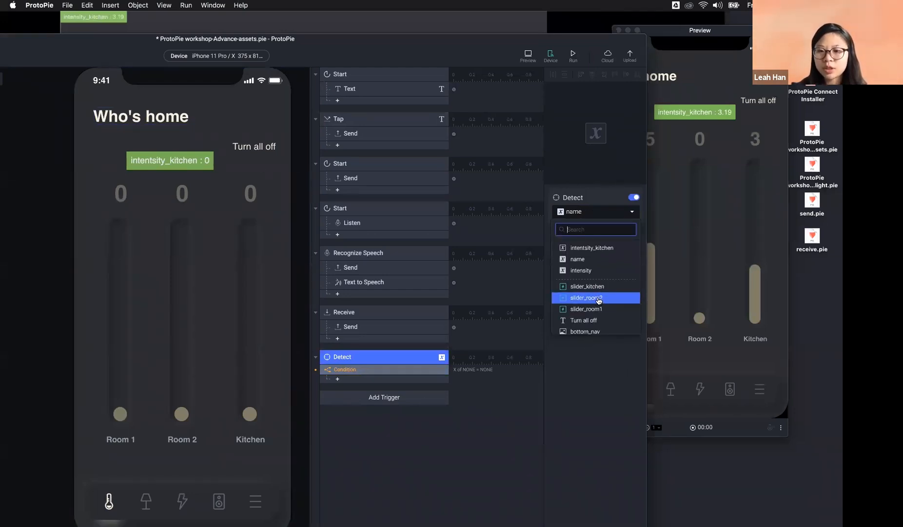
pyautogui.scroll(-2, 595, 273)
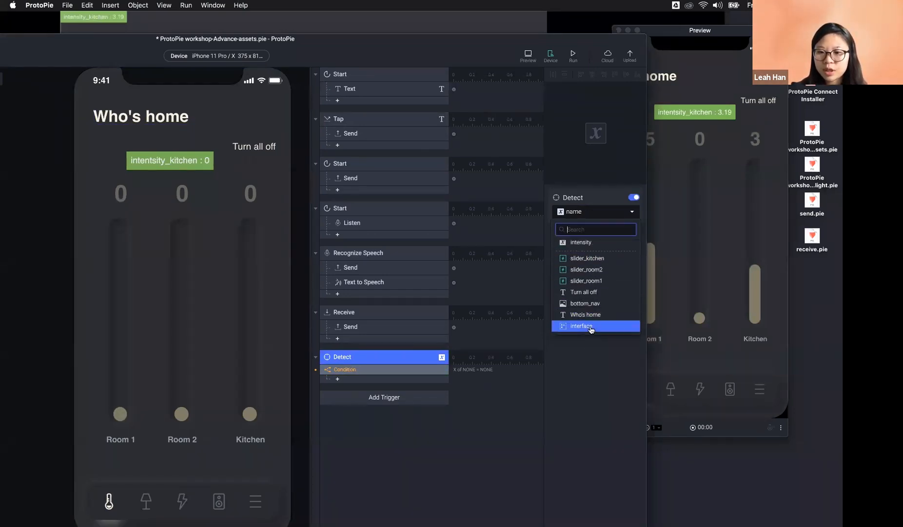
pyautogui.click(594, 216)
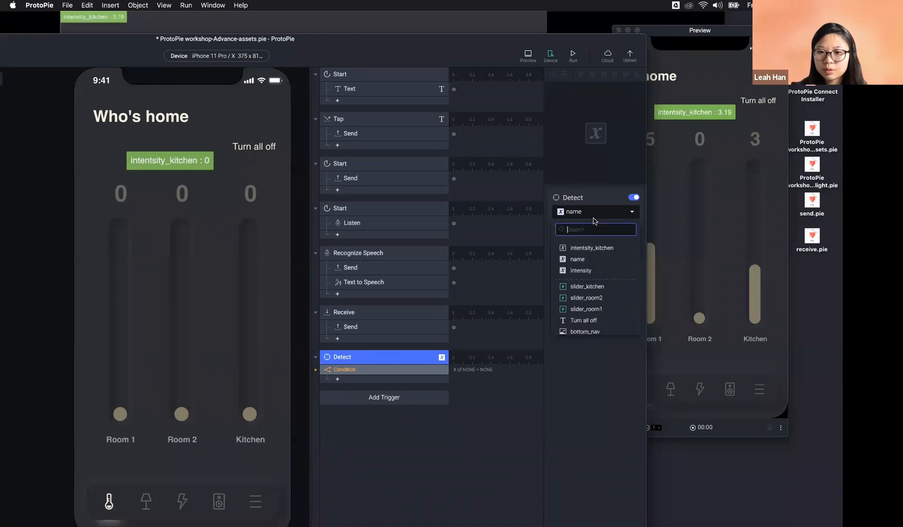
pyautogui.scroll(-2, 600, 301)
pyautogui.click(599, 314)
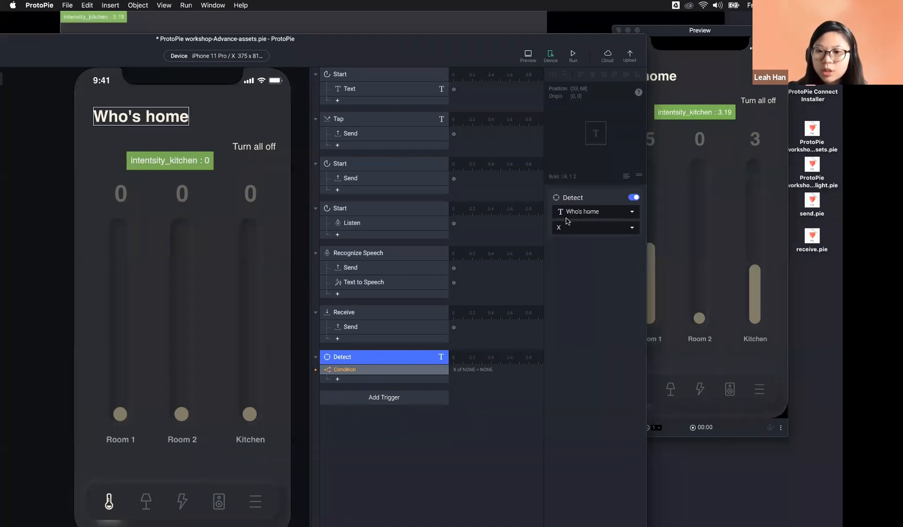
pyautogui.click(571, 229)
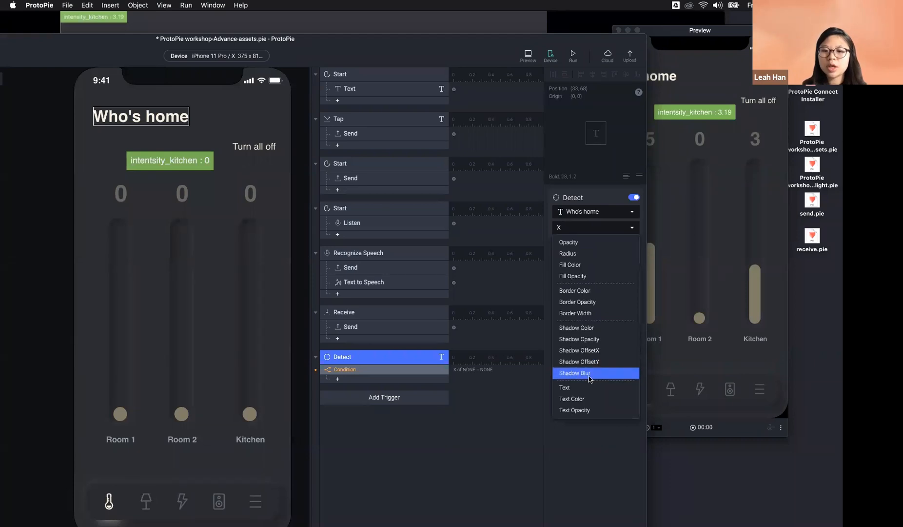
pyautogui.click(568, 387)
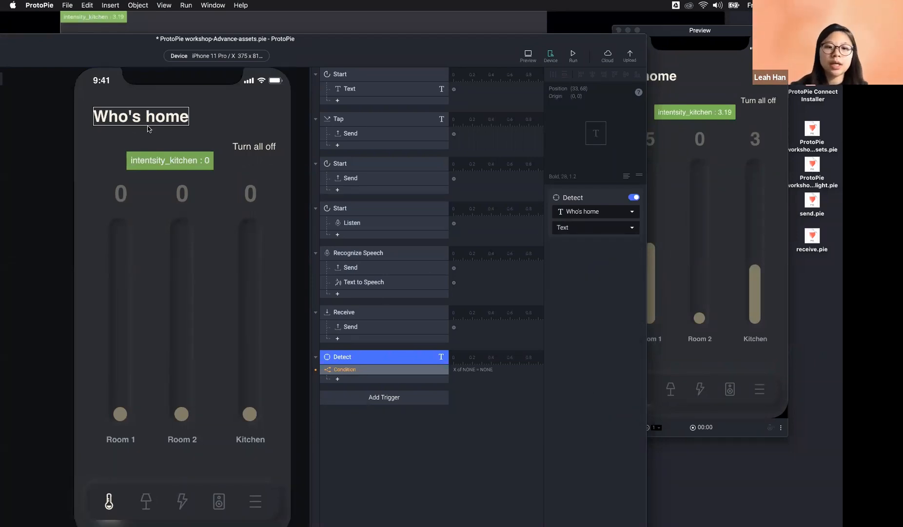
# Step: Set the Condition to compare the Who's home title's Text against a value
pyautogui.click(369, 372)
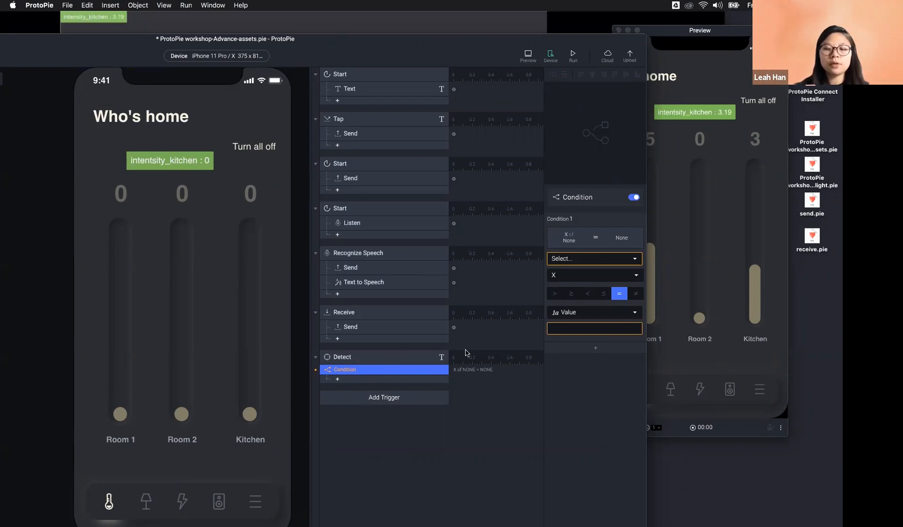
pyautogui.click(576, 259)
pyautogui.scroll(-3, 598, 342)
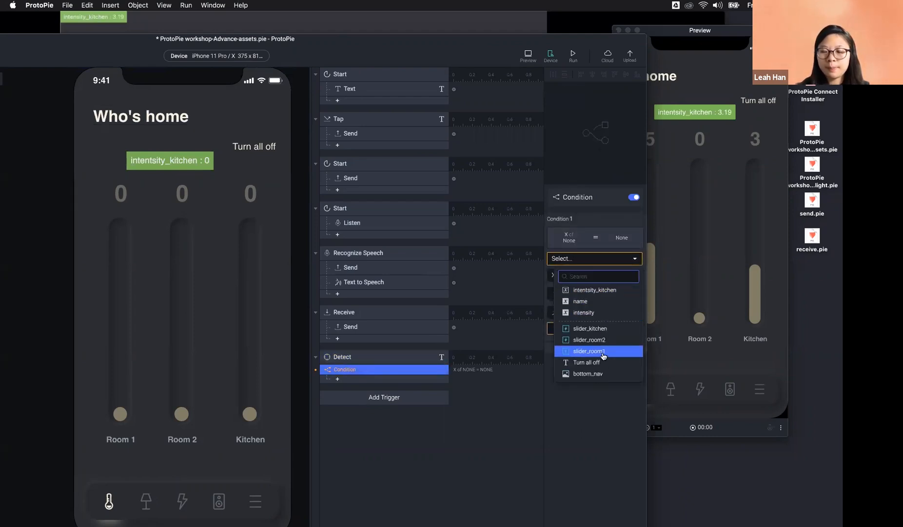
pyautogui.click(604, 371)
pyautogui.click(595, 275)
pyautogui.scroll(-5, 592, 385)
pyautogui.click(593, 434)
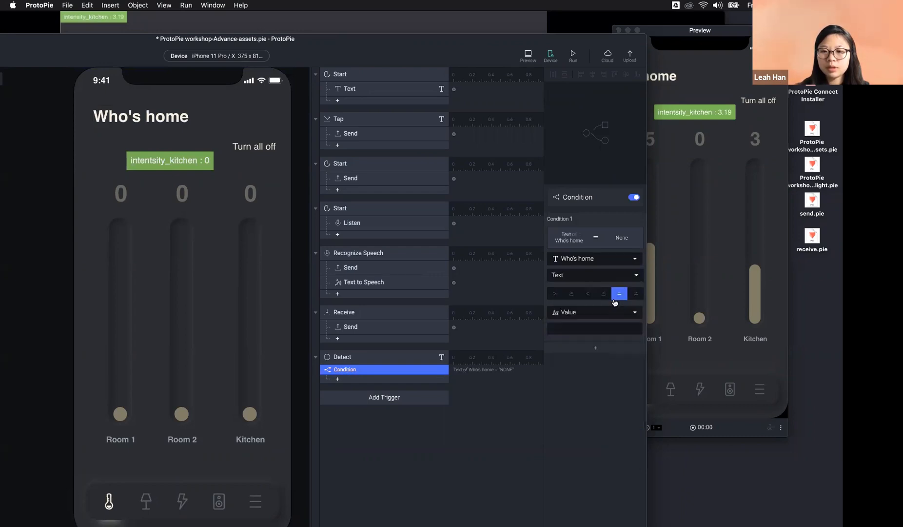
pyautogui.click(590, 329)
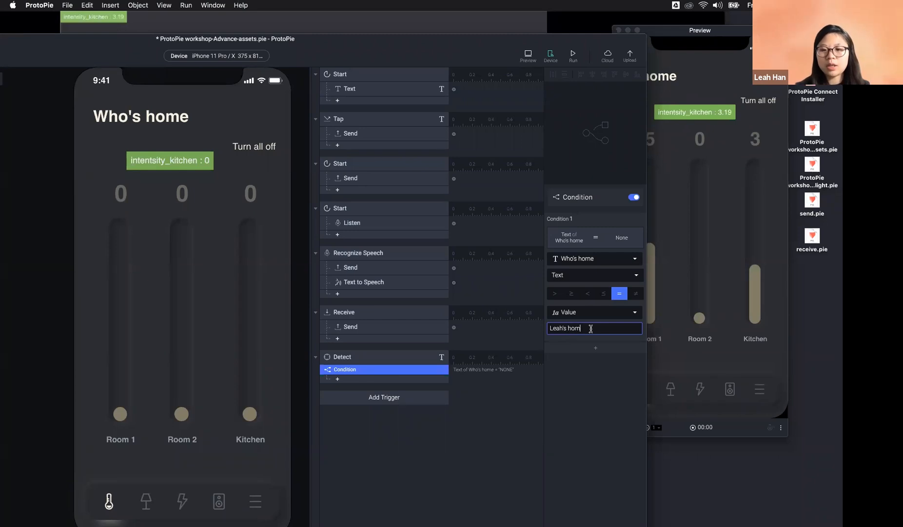
# Step: Add a second Condition, then delete the whole Detect trigger with its conditions
pyautogui.click(375, 378)
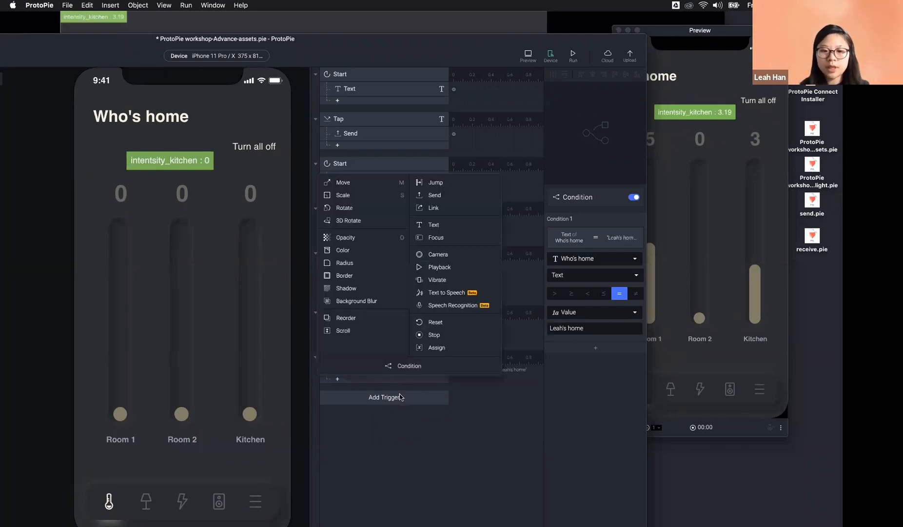
pyautogui.click(421, 365)
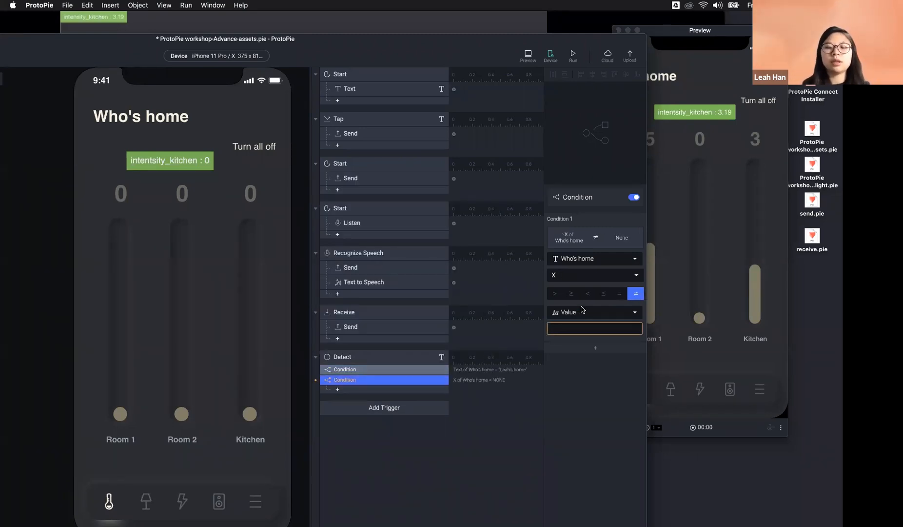
pyautogui.click(350, 358)
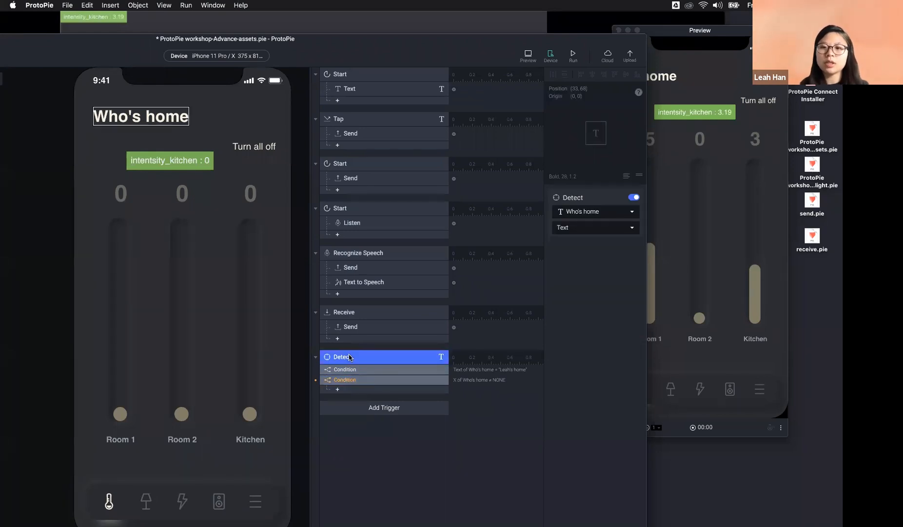
pyautogui.press('Delete')
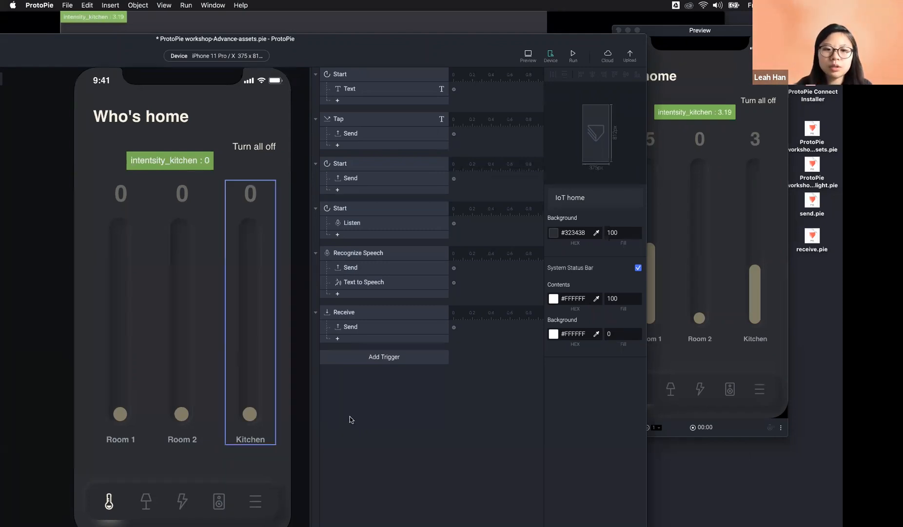
# Step: Bring the Preview window with rooms at 5, 0 and 3 to the front
pyautogui.click(527, 60)
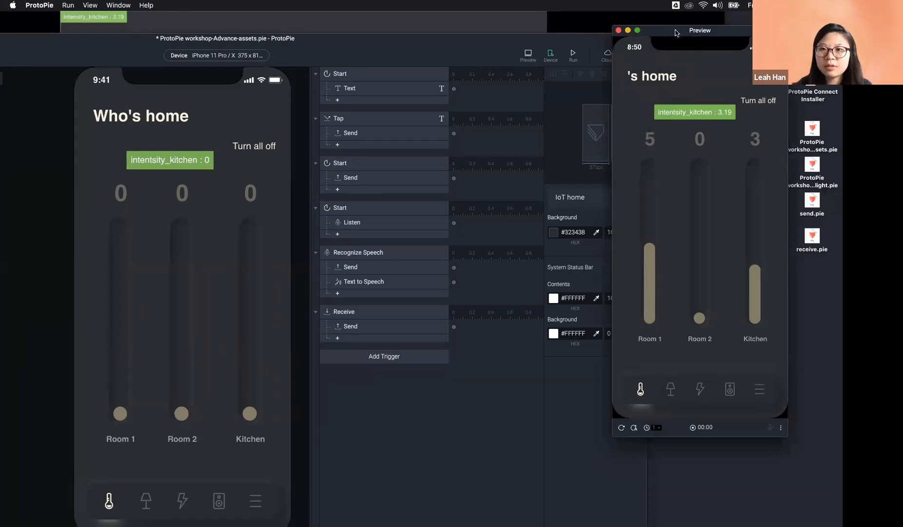
# Step: Sweep the preview's Kitchen slider up and back to 0, then show the Kitchen light display
pyautogui.moveTo(675, 30); pyautogui.dragTo(187, 75)
pyautogui.moveTo(264, 317); pyautogui.dragTo(265, 282)
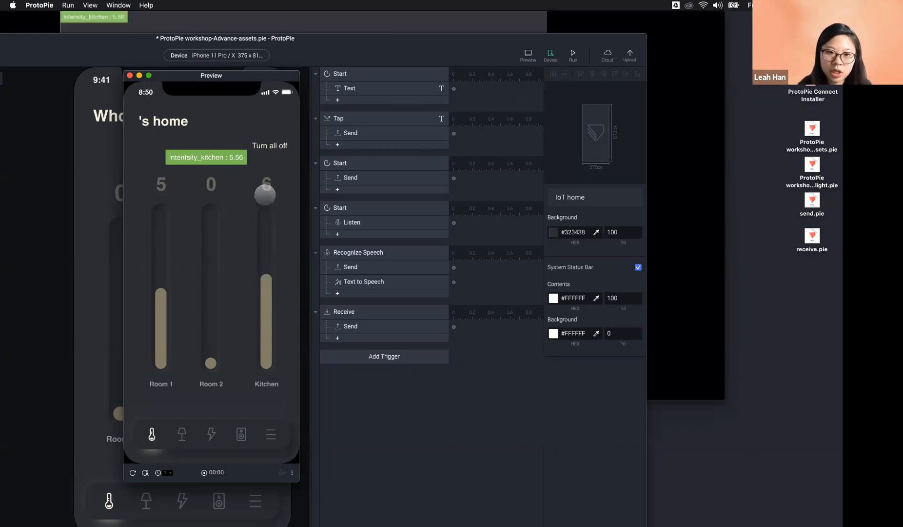
pyautogui.moveTo(262, 285); pyautogui.dragTo(263, 363)
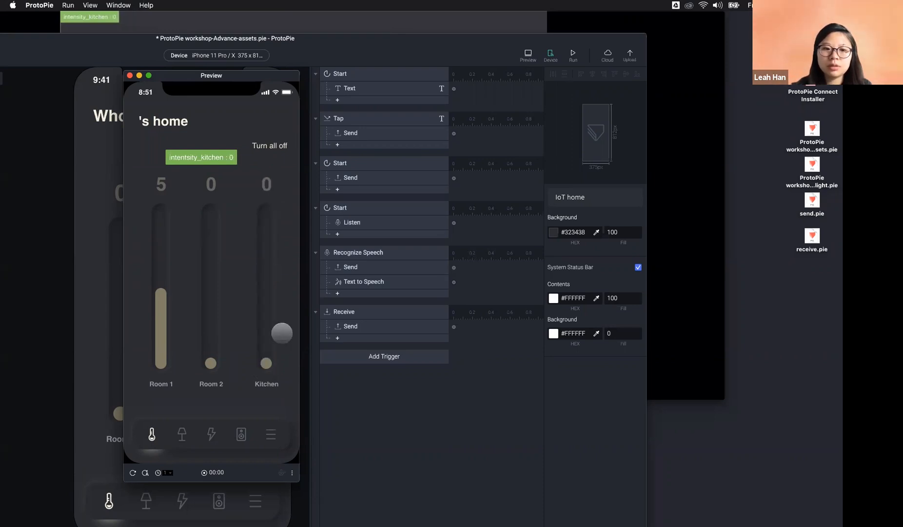
pyautogui.moveTo(268, 359); pyautogui.dragTo(276, 204)
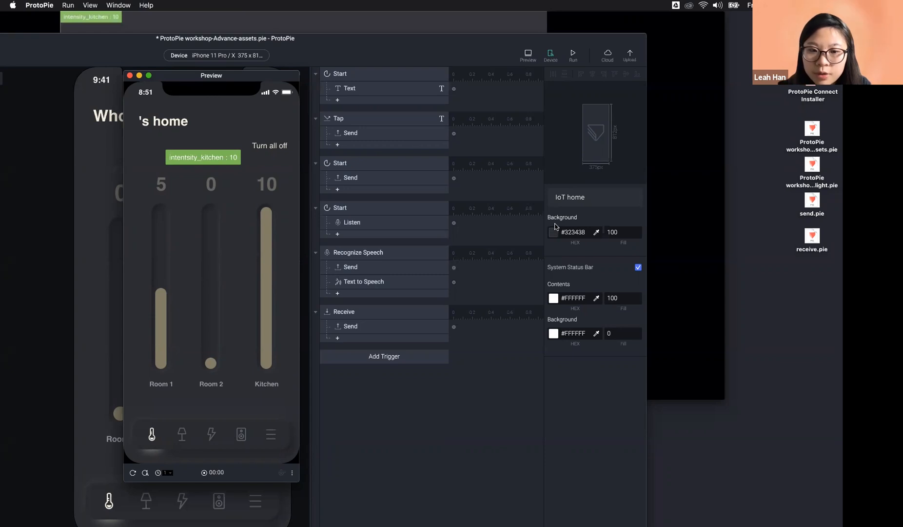
pyautogui.moveTo(264, 208); pyautogui.dragTo(266, 362)
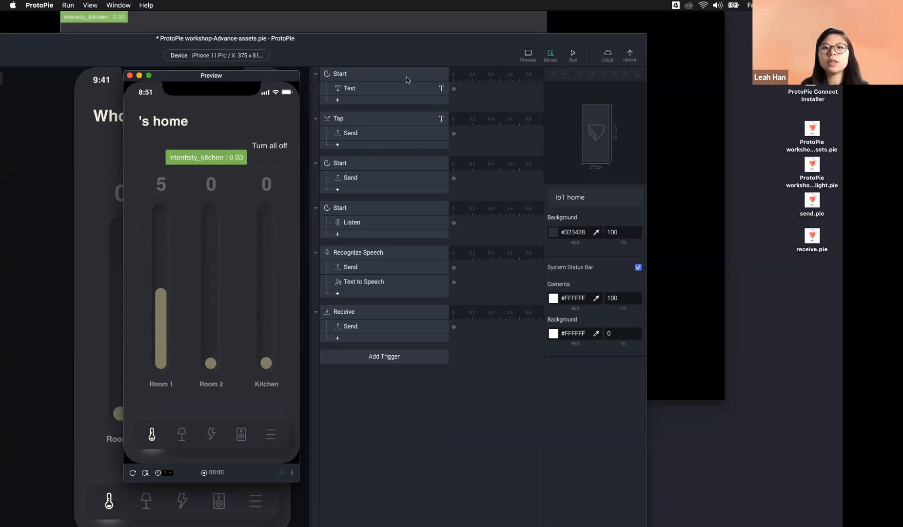
pyautogui.click(414, 16)
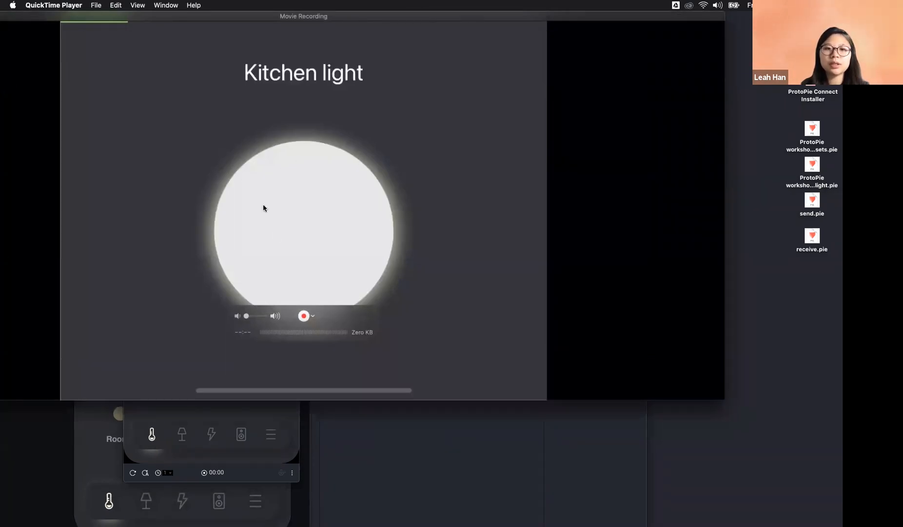
# Step: Bring the Kitchen light preview forward from ProtoPie's Dock window list and move it up-left
pyautogui.moveTo(342, 520)
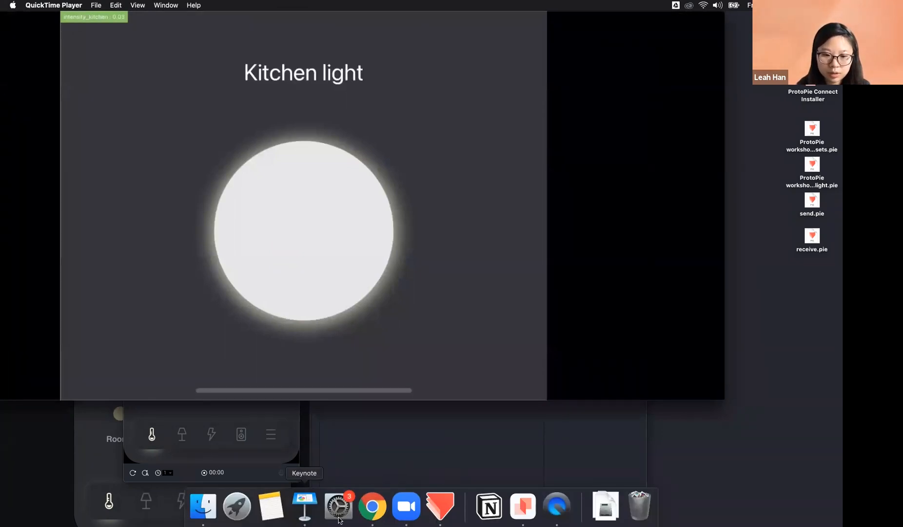
pyautogui.click(441, 507)
pyautogui.rightClick(441, 508)
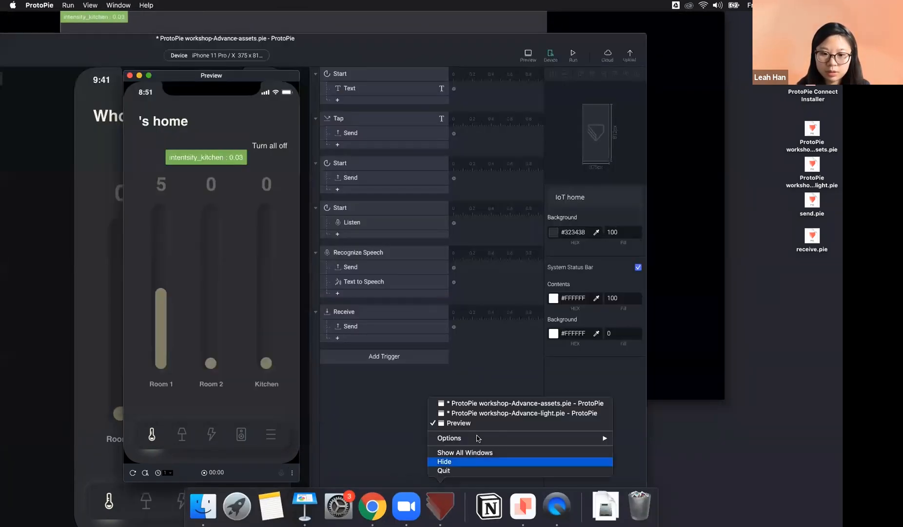
pyautogui.click(496, 413)
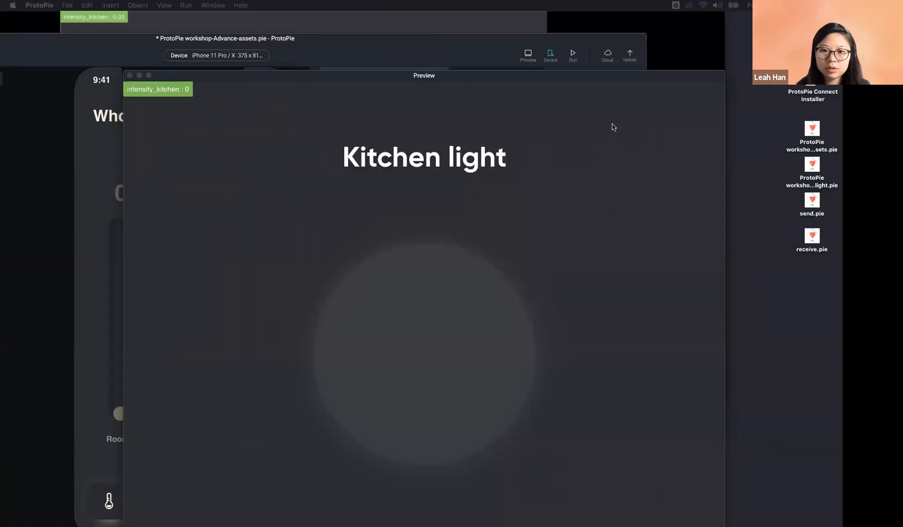
pyautogui.moveTo(497, 78); pyautogui.dragTo(384, 61)
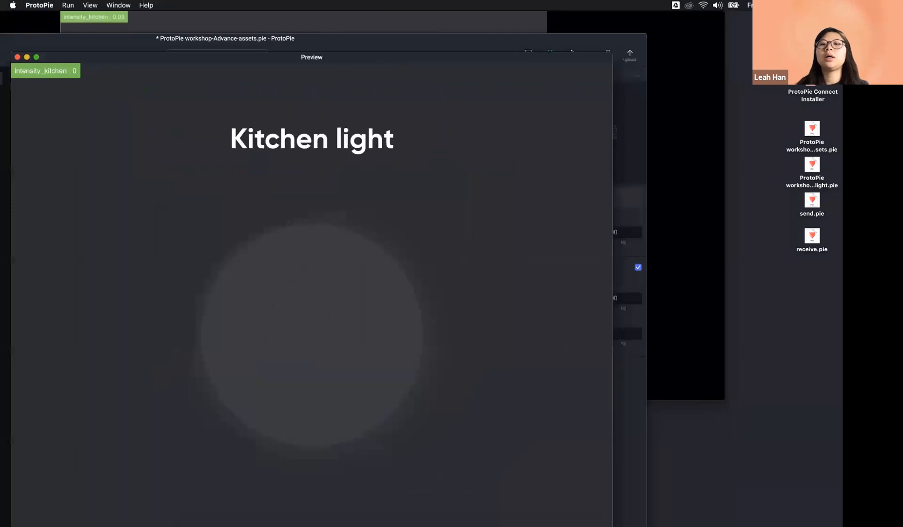
# Step: Push the Kitchen light preview mostly off screen to reveal the Kitchen light editor
pyautogui.click(462, 39)
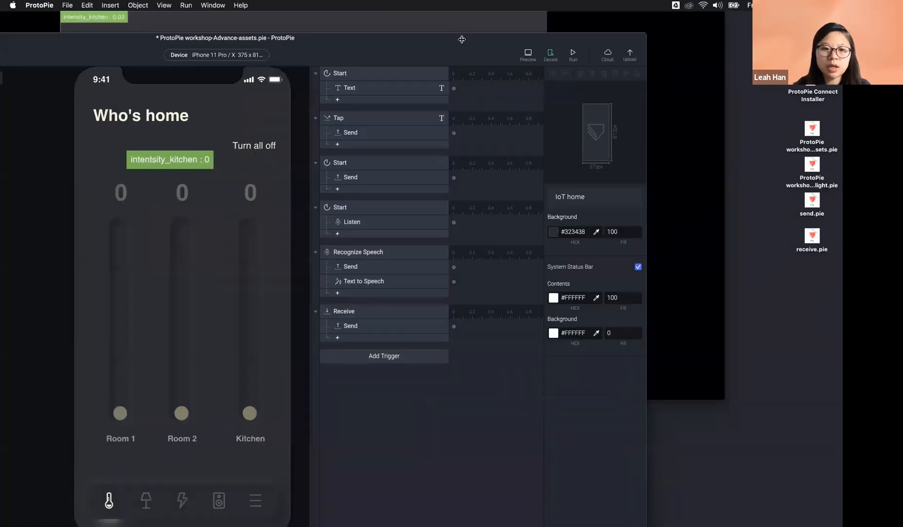
pyautogui.rightClick(439, 507)
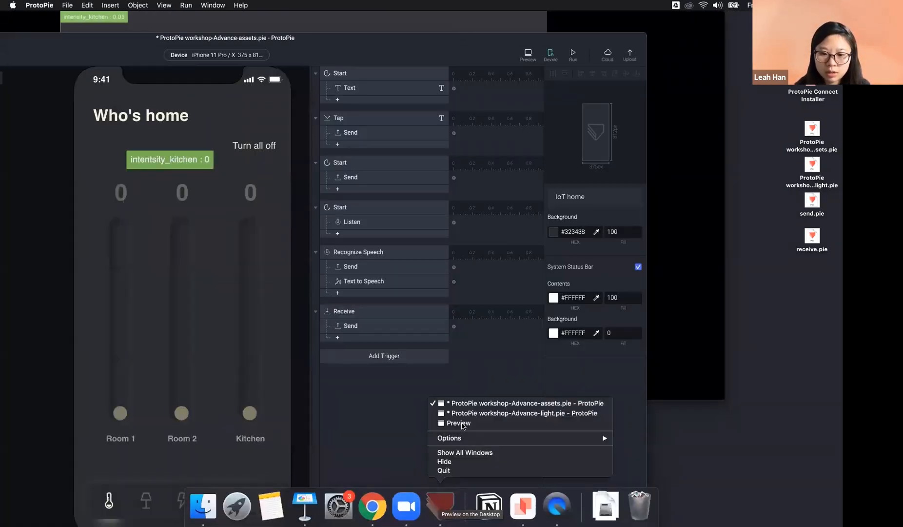
pyautogui.click(463, 422)
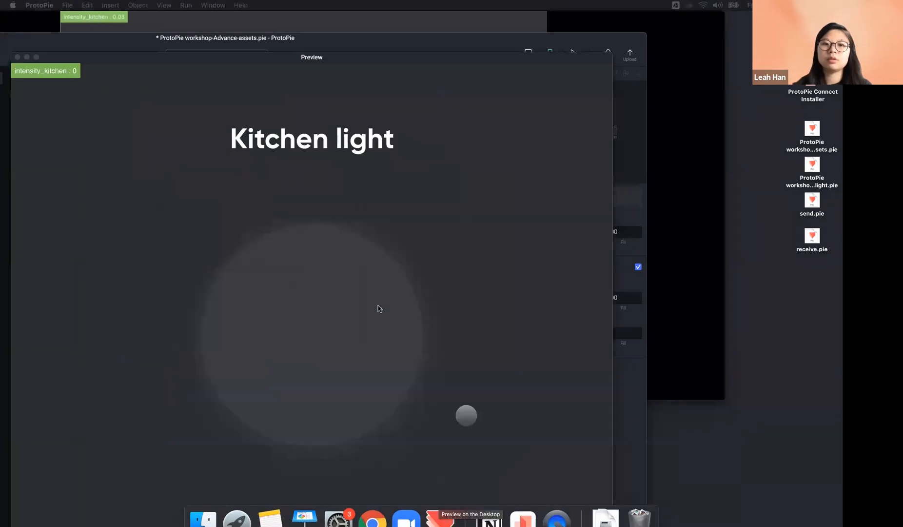
pyautogui.moveTo(302, 63); pyautogui.dragTo(337, 0)
pyautogui.press('super+grave')
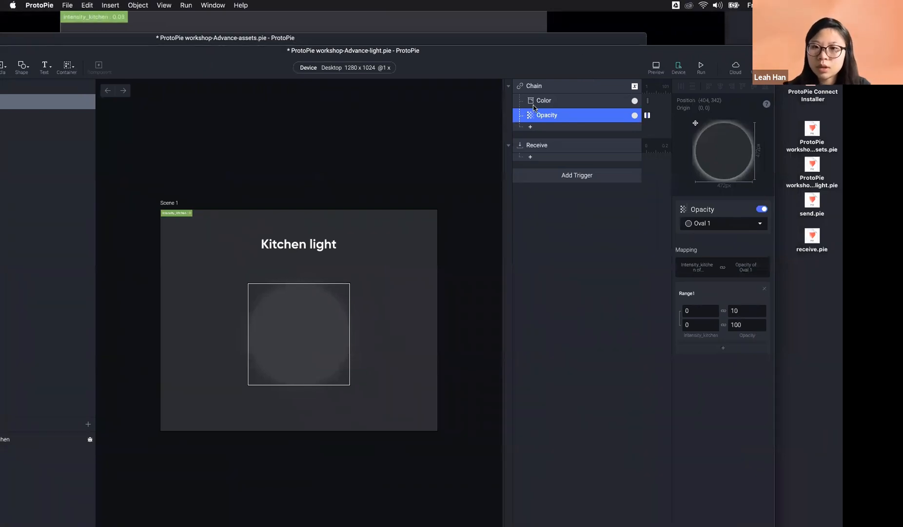
# Step: Inspect the Chain trigger and its Color mapping, starting at #E5E5E5, and Opacity mapping
pyautogui.click(541, 88)
pyautogui.click(555, 100)
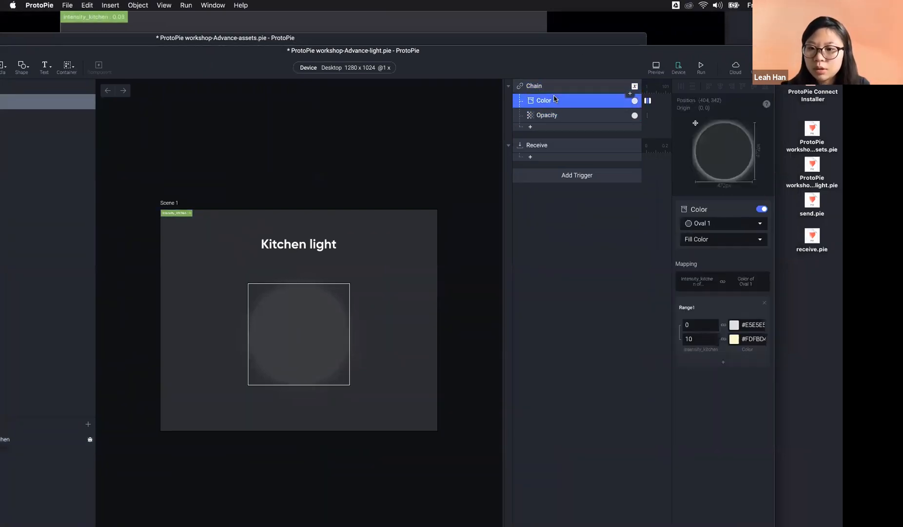
pyautogui.click(694, 327)
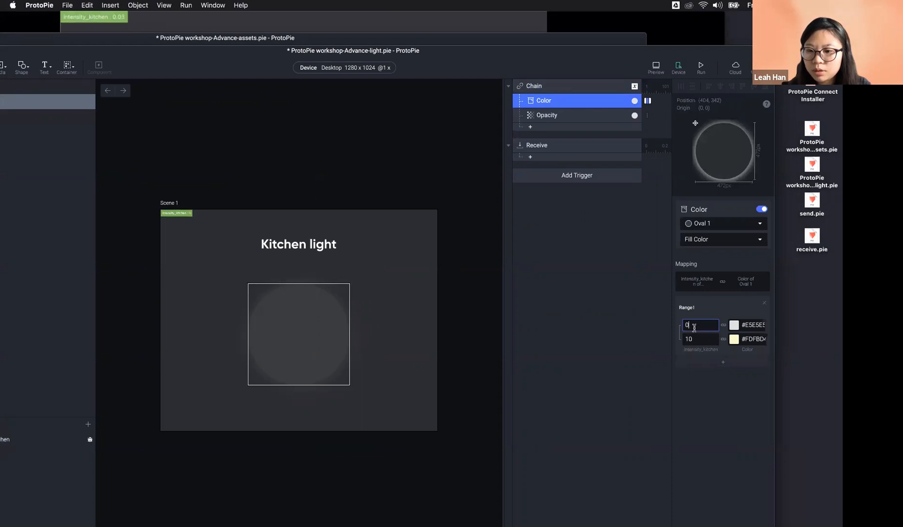
pyautogui.click(555, 118)
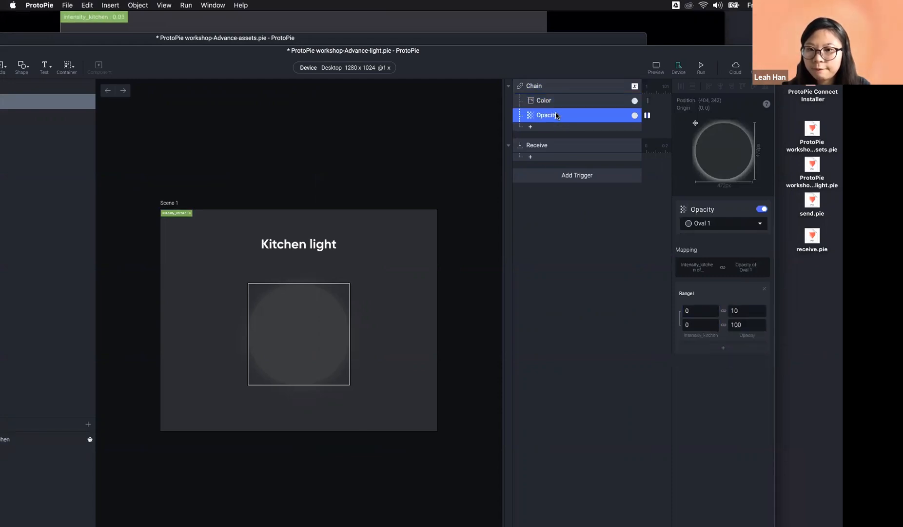
pyautogui.click(557, 90)
pyautogui.click(553, 105)
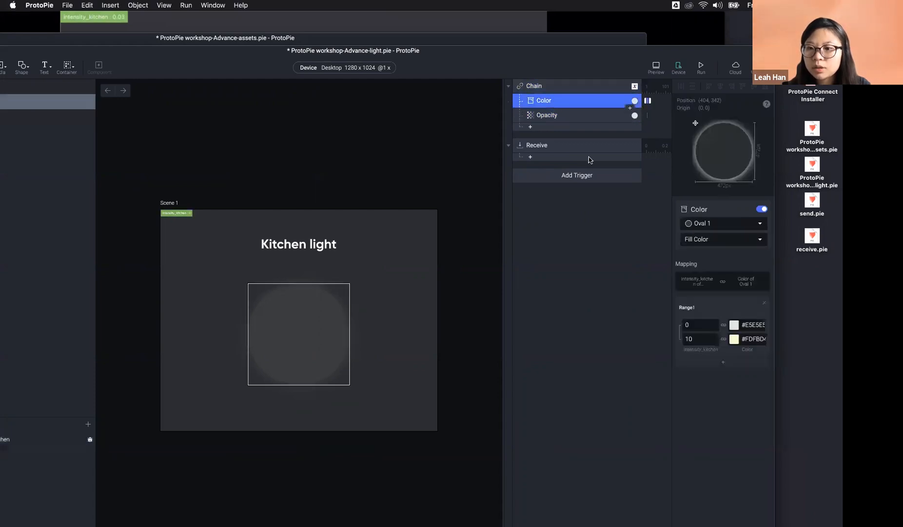
pyautogui.click(690, 325)
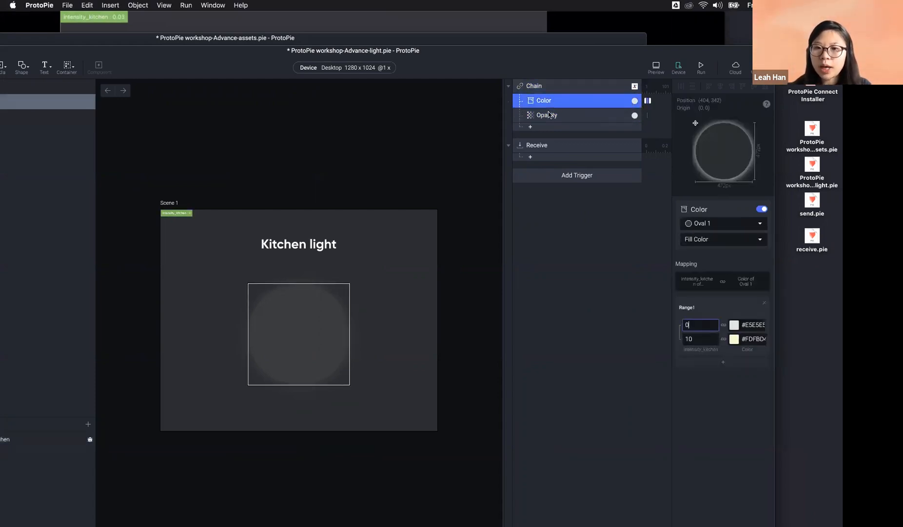
pyautogui.click(748, 324)
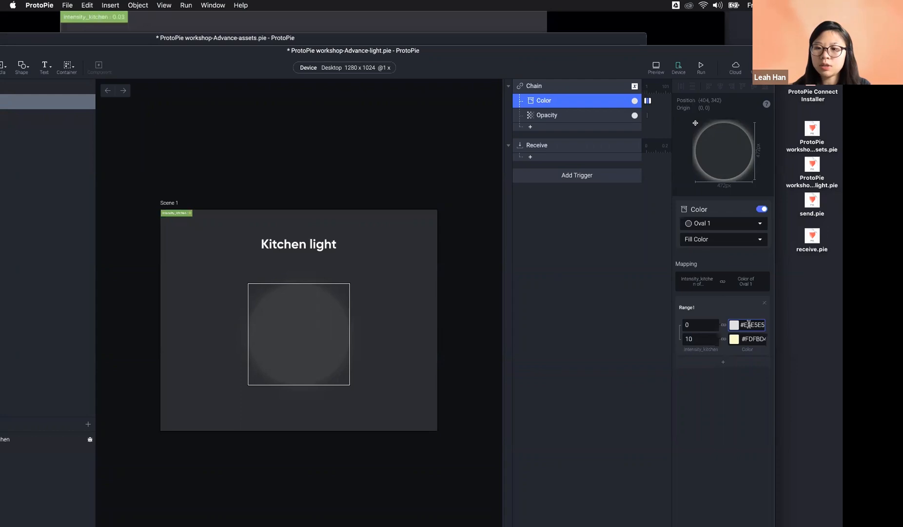
# Step: Check Oval 1's fill colour, then recheck the Opacity and Color mappings
pyautogui.click(309, 336)
pyautogui.scroll(-1, 712, 457)
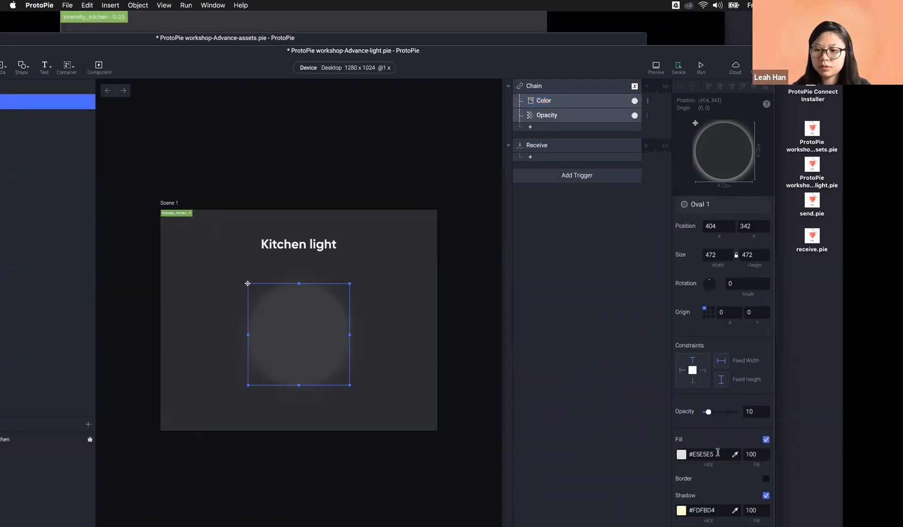
pyautogui.moveTo(717, 453); pyautogui.dragTo(670, 446)
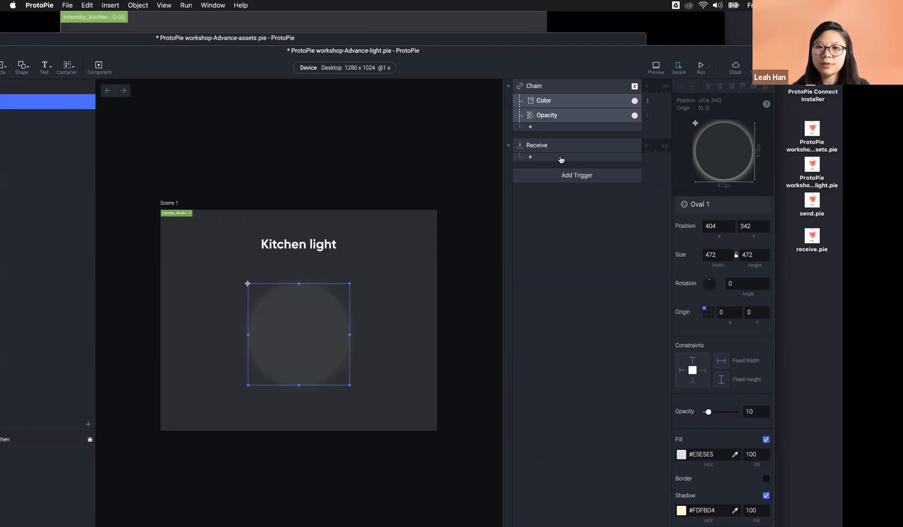
pyautogui.click(562, 115)
pyautogui.click(564, 91)
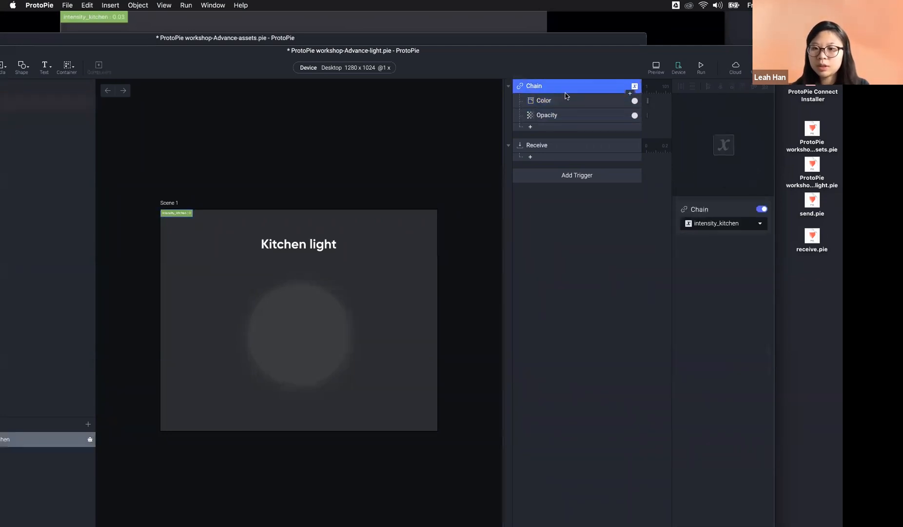
pyautogui.click(565, 103)
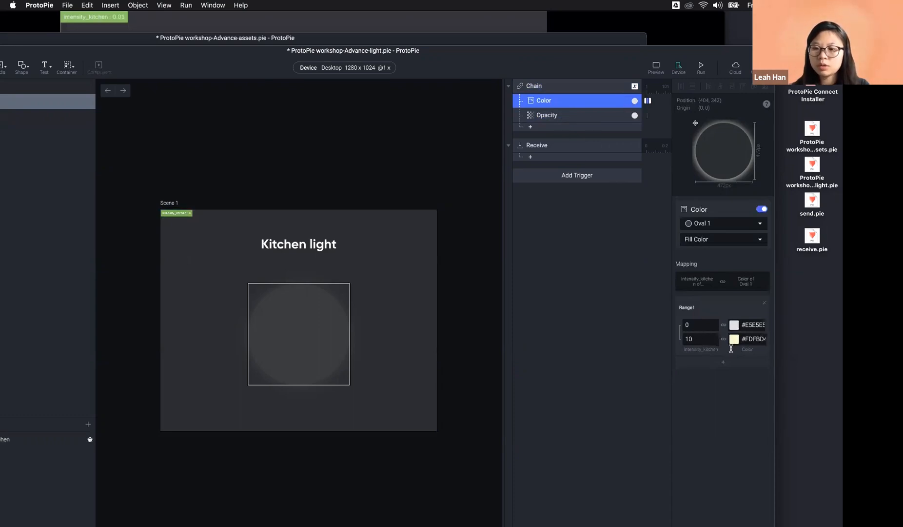
# Step: Change Oval 1's Opacity range so intensity_kitchen 0–10 drives opacity 10–100
pyautogui.click(546, 117)
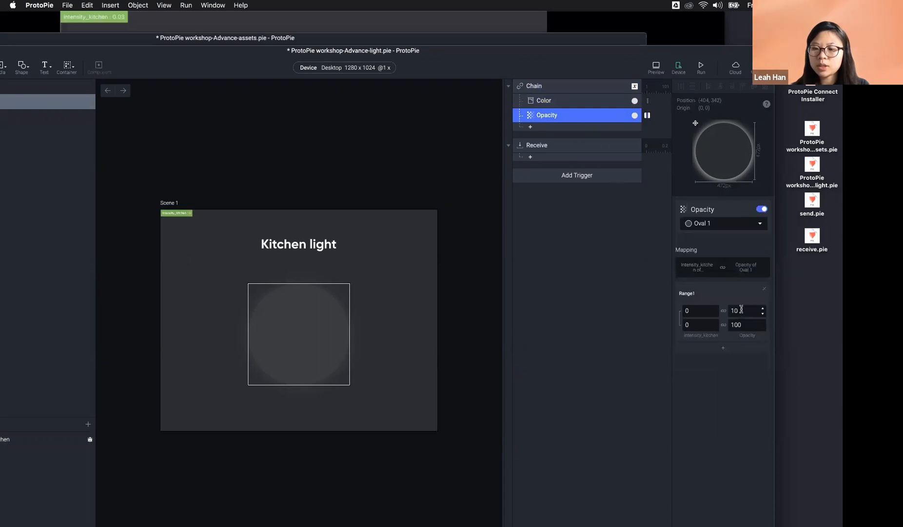
pyautogui.click(741, 310)
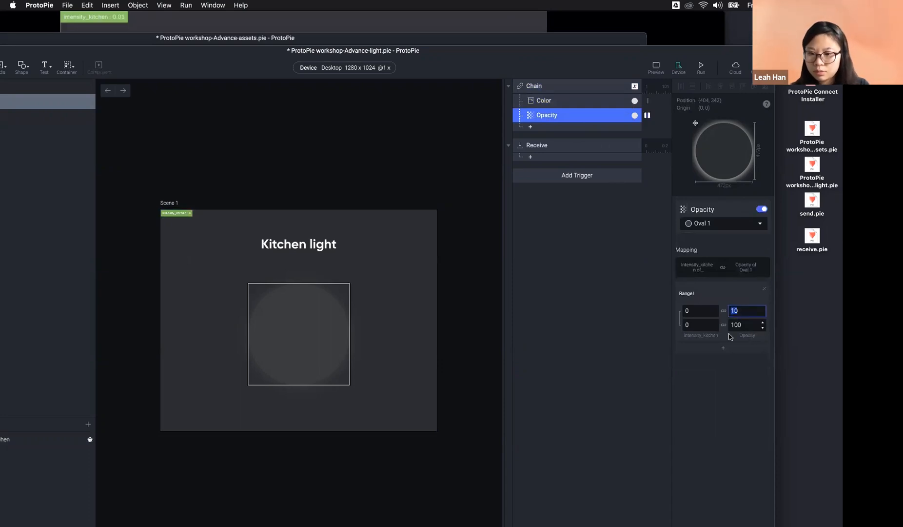
pyautogui.click(701, 326)
pyautogui.press('BackSpace')
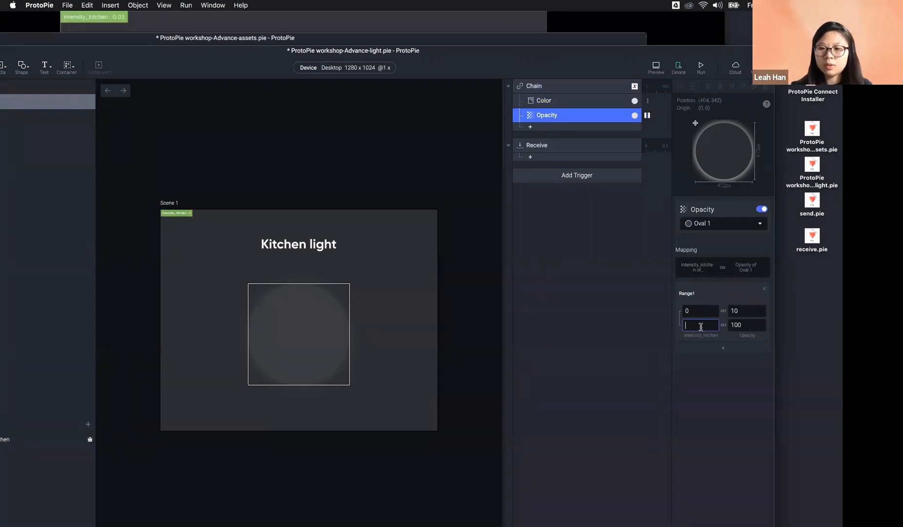
pyautogui.doubleClick(694, 325)
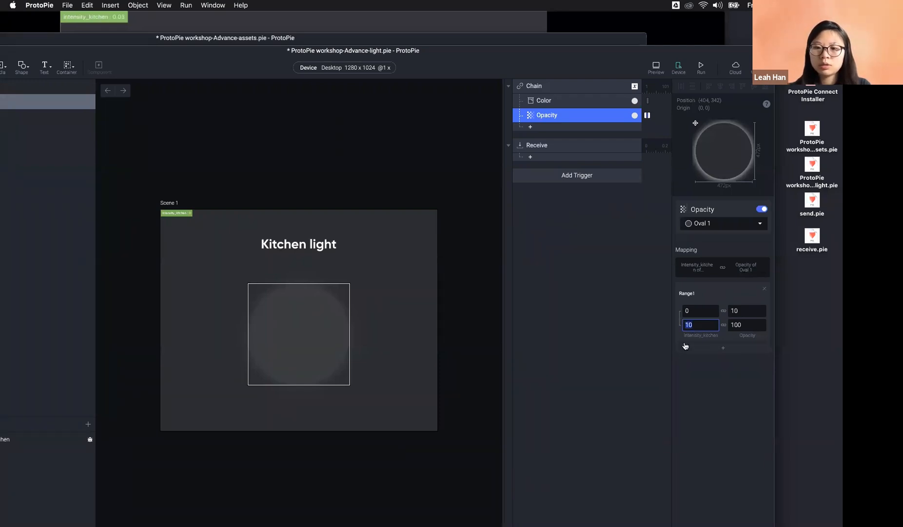
pyautogui.click(698, 322)
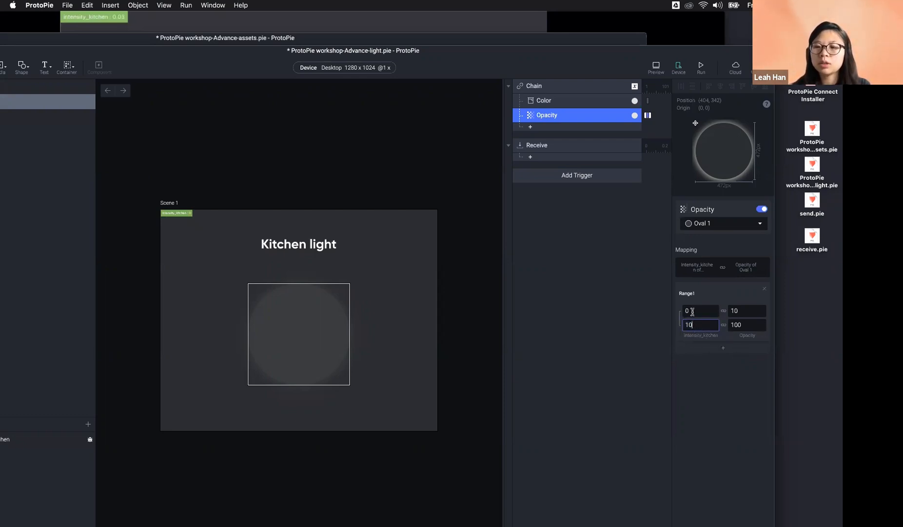
pyautogui.click(723, 426)
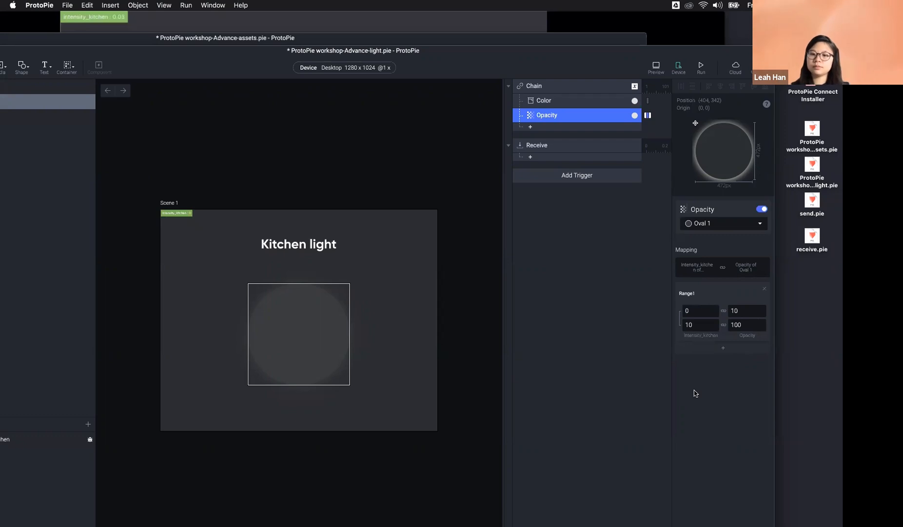
pyautogui.click(584, 104)
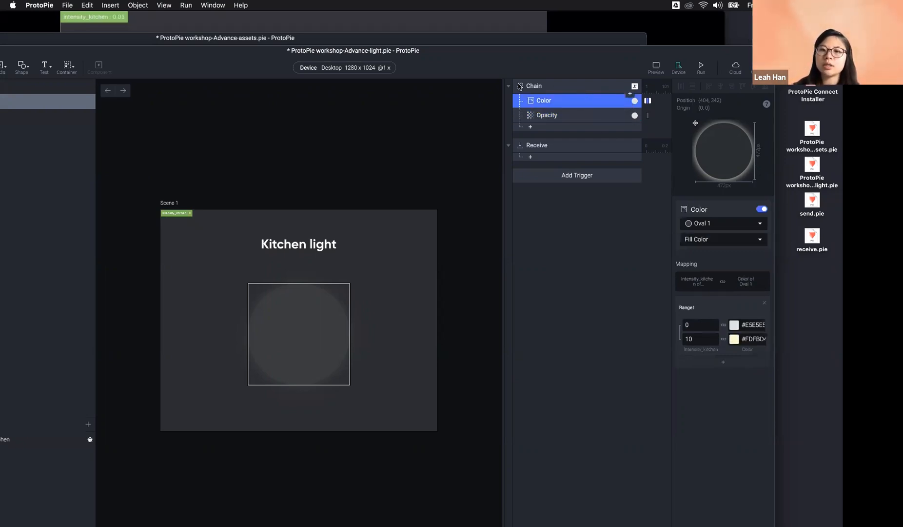
# Step: Review the Color response and the 10–100 Opacity mapping, then move the window aside
pyautogui.click(563, 117)
pyautogui.click(558, 100)
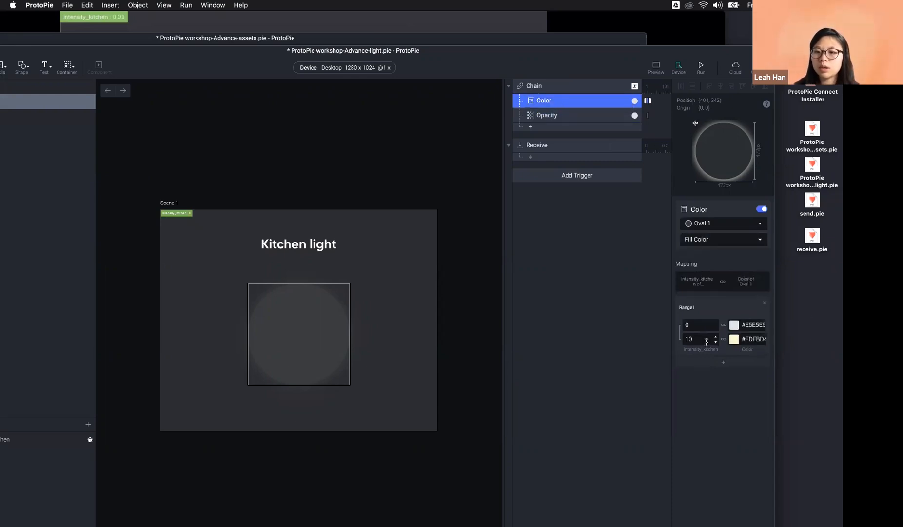
pyautogui.click(565, 114)
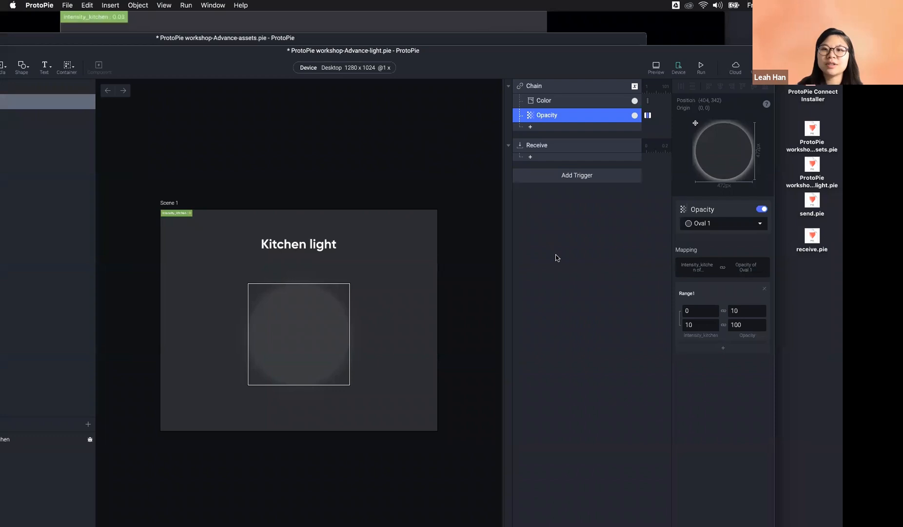
pyautogui.moveTo(432, 64); pyautogui.dragTo(470, 53)
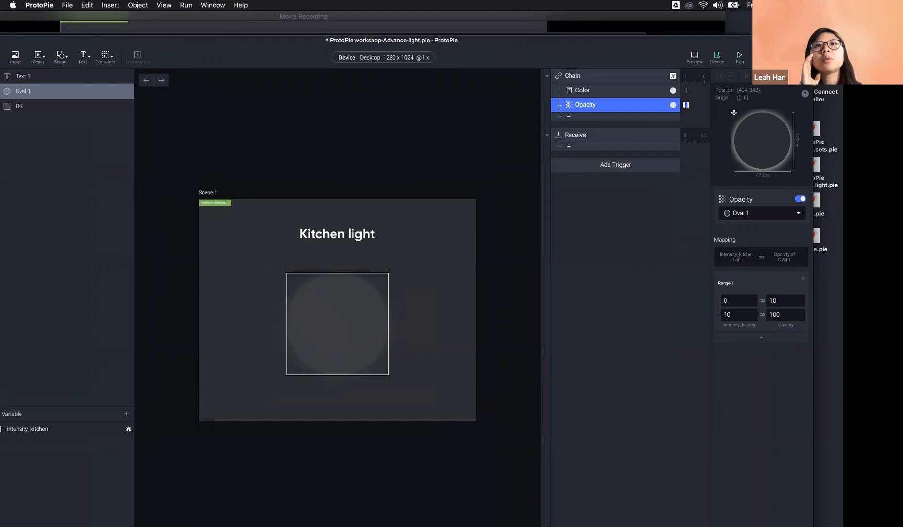
# Step: Bring the assets prototype into view and open the slider_room1 component from Layers
pyautogui.moveTo(280, 45); pyautogui.dragTo(538, 177)
pyautogui.moveTo(378, 59); pyautogui.dragTo(586, 37)
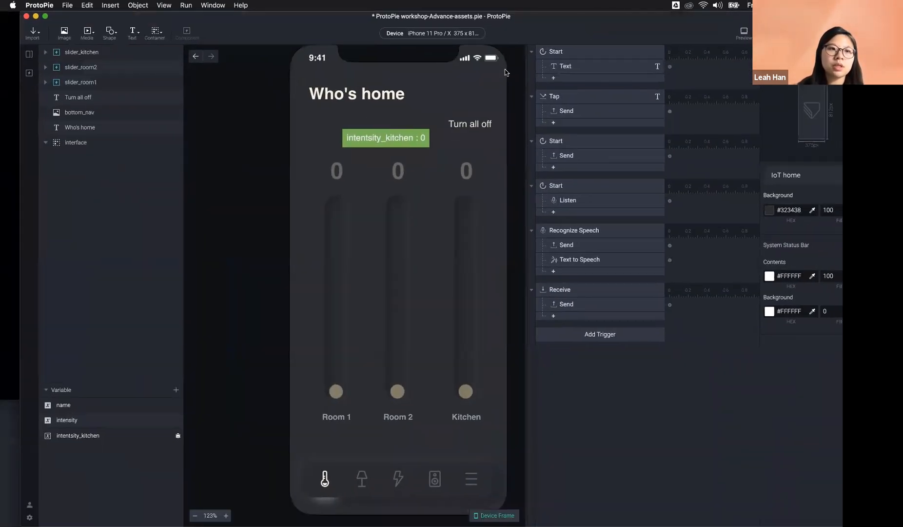
pyautogui.click(25, 56)
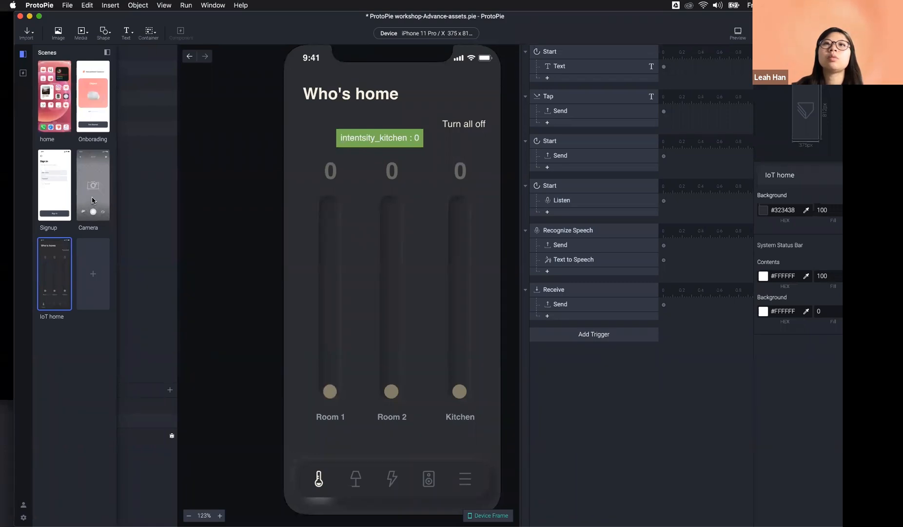
pyautogui.click(22, 73)
pyautogui.click(61, 99)
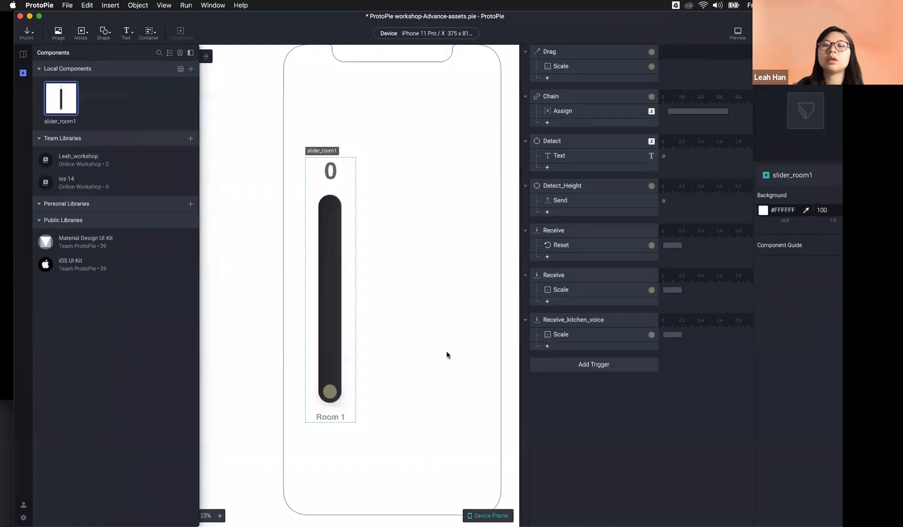
# Step: Give the slider handle a Chain trigger with a Color response mapping X 43 to #8C8771
pyautogui.click(334, 392)
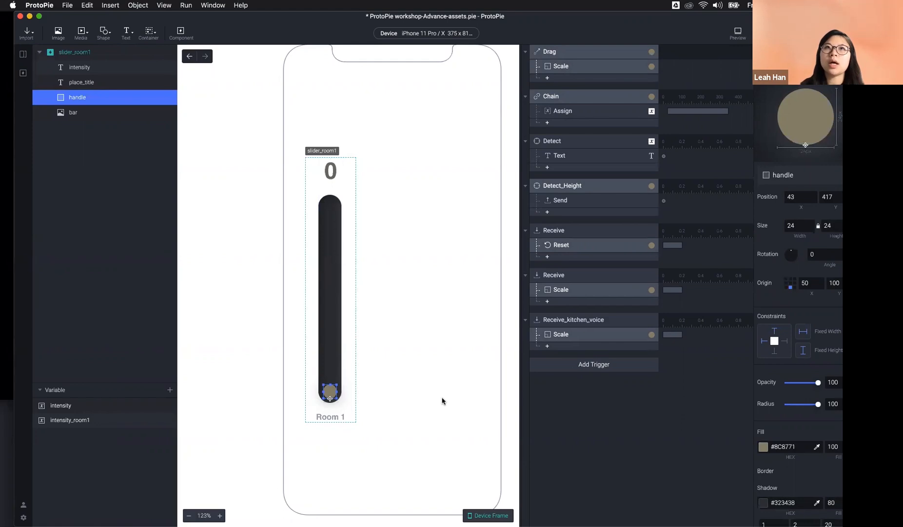
pyautogui.click(607, 366)
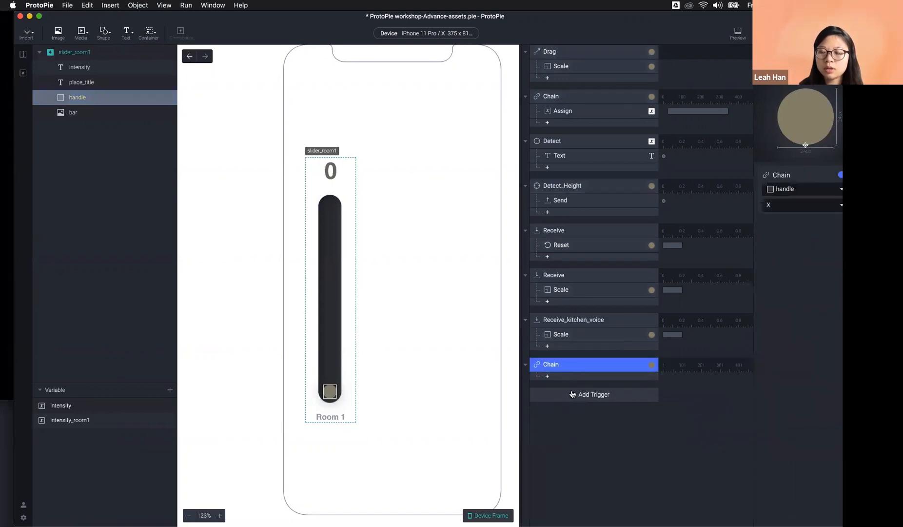
pyautogui.click(555, 376)
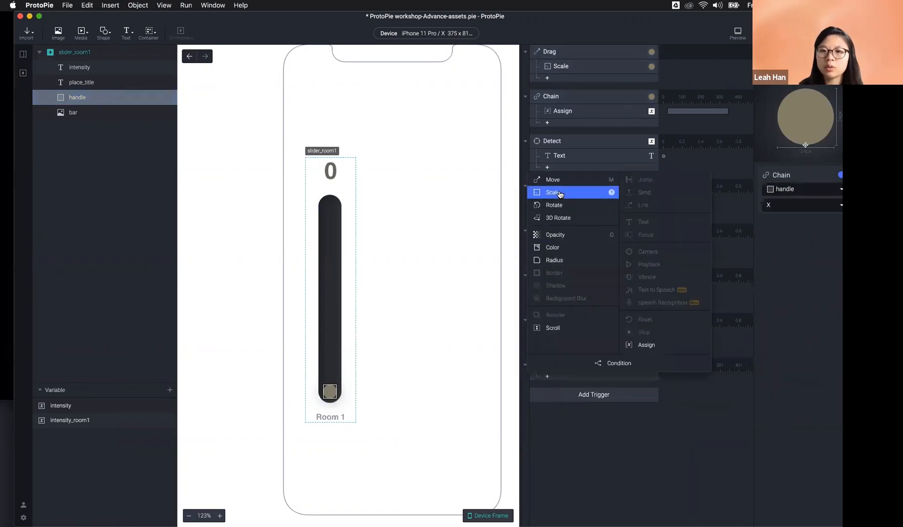
pyautogui.click(561, 249)
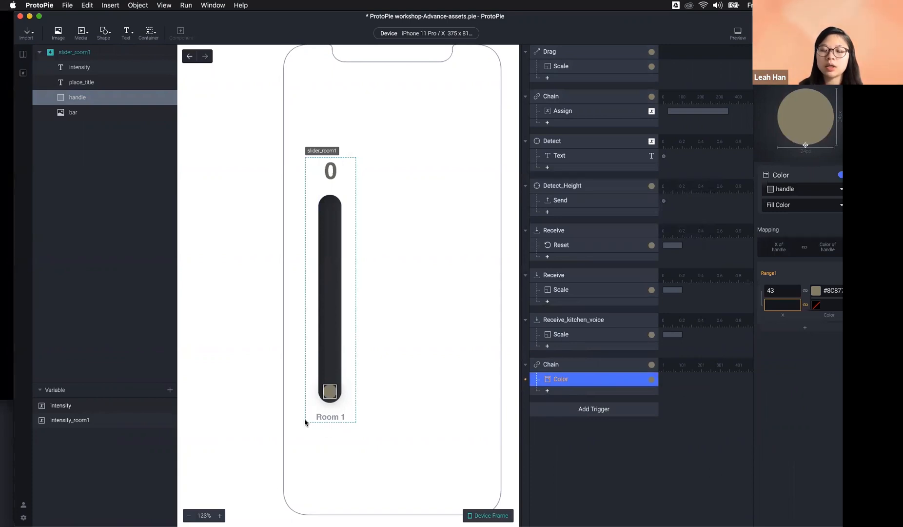
pyautogui.moveTo(720, 26); pyautogui.dragTo(650, 24)
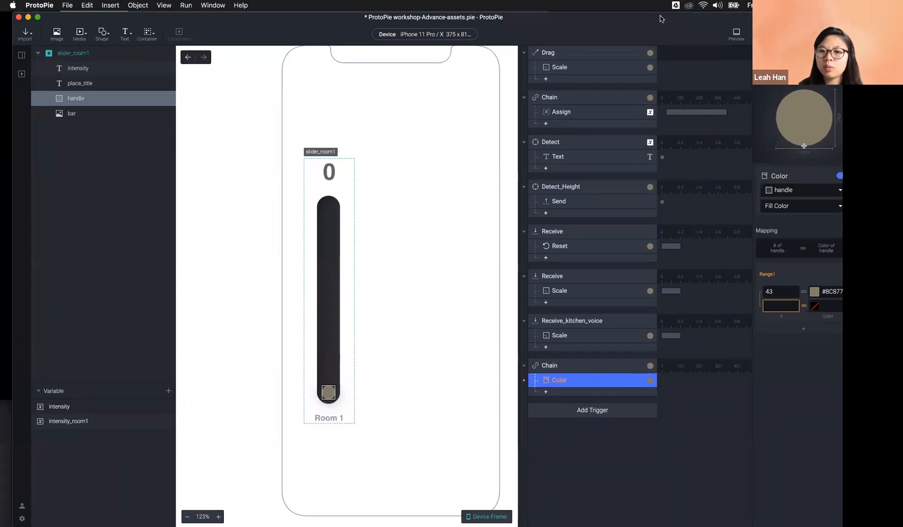
# Step: Switch the handle's Chain trigger to follow Height instead of X
pyautogui.click(503, 365)
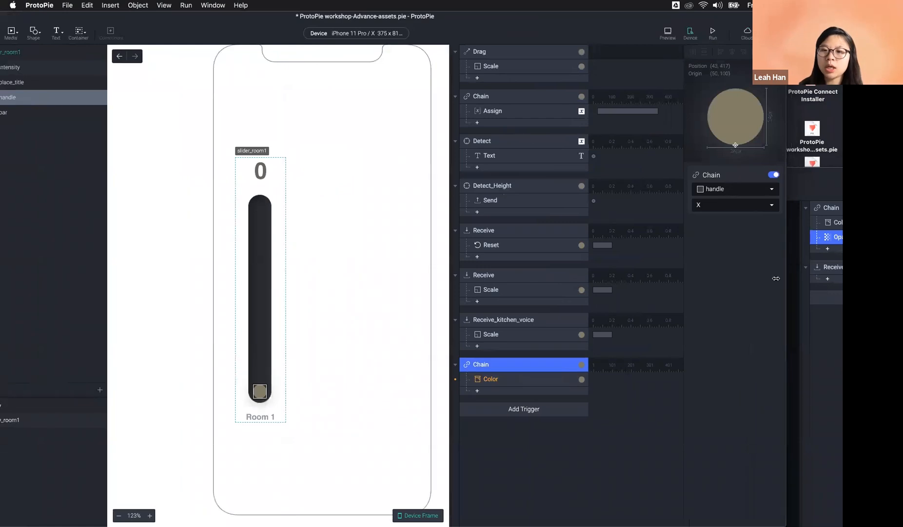
pyautogui.click(731, 206)
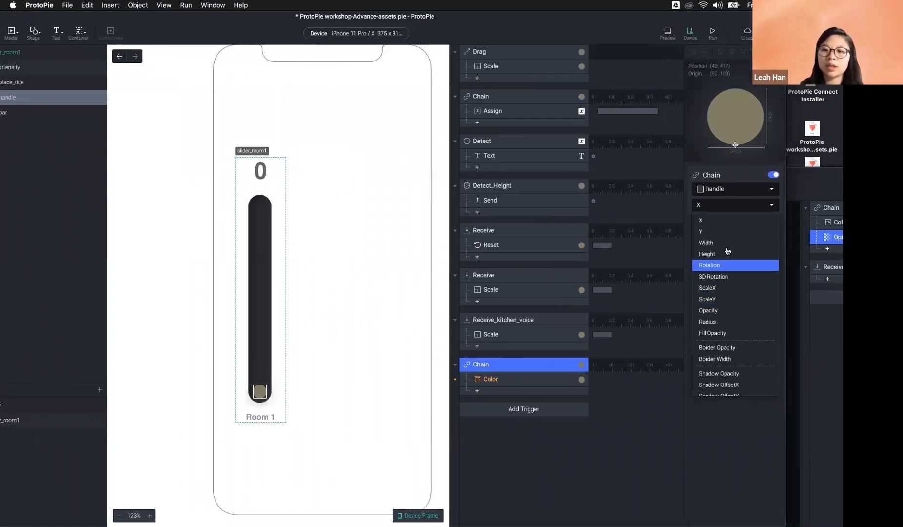
pyautogui.press('Return')
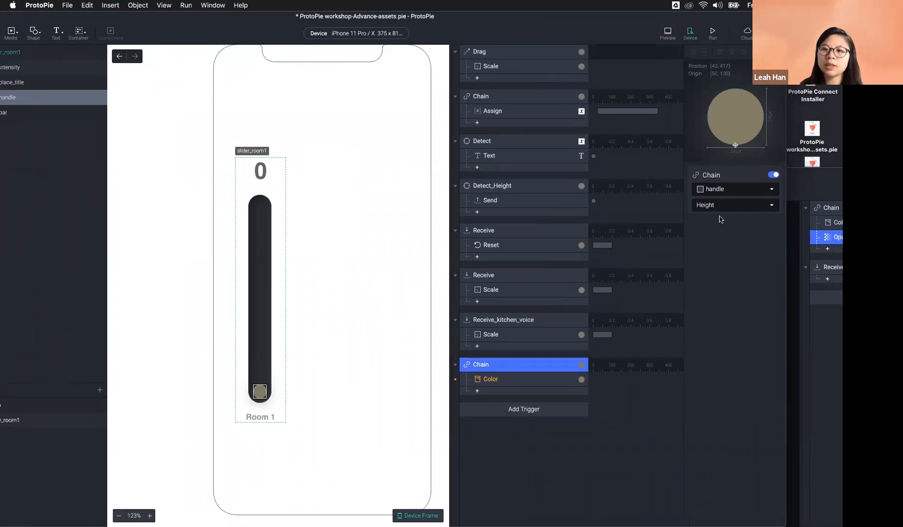
pyautogui.click(522, 379)
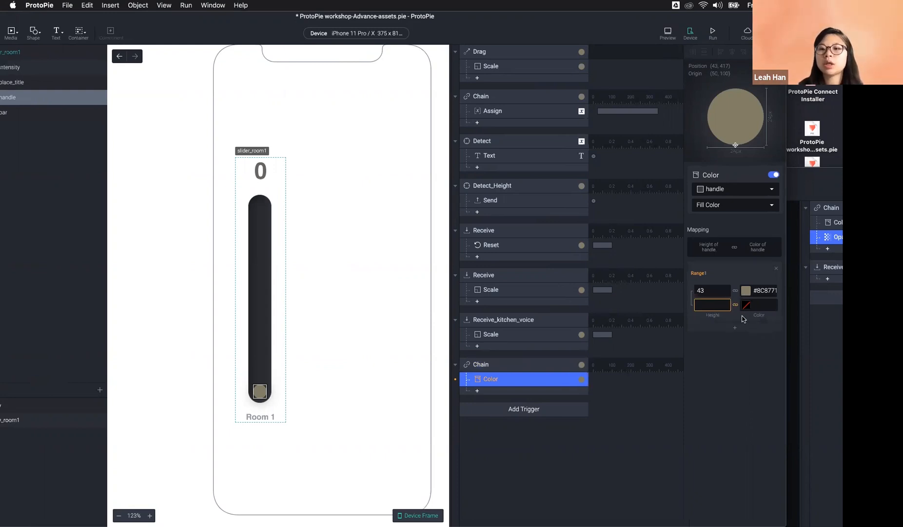
pyautogui.click(524, 370)
pyautogui.click(526, 379)
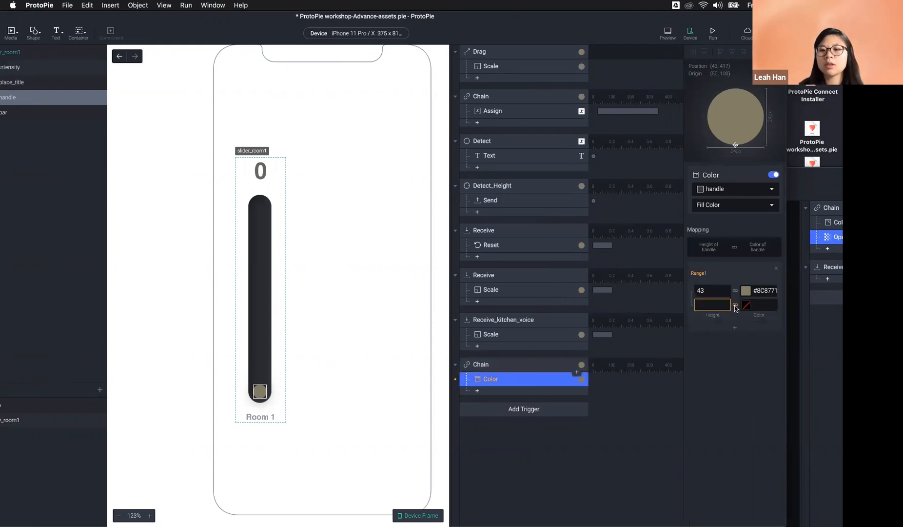
# Step: Set the Color response's second range colour to #0E0E0E (RGB 14, 14, 14)
pyautogui.click(747, 305)
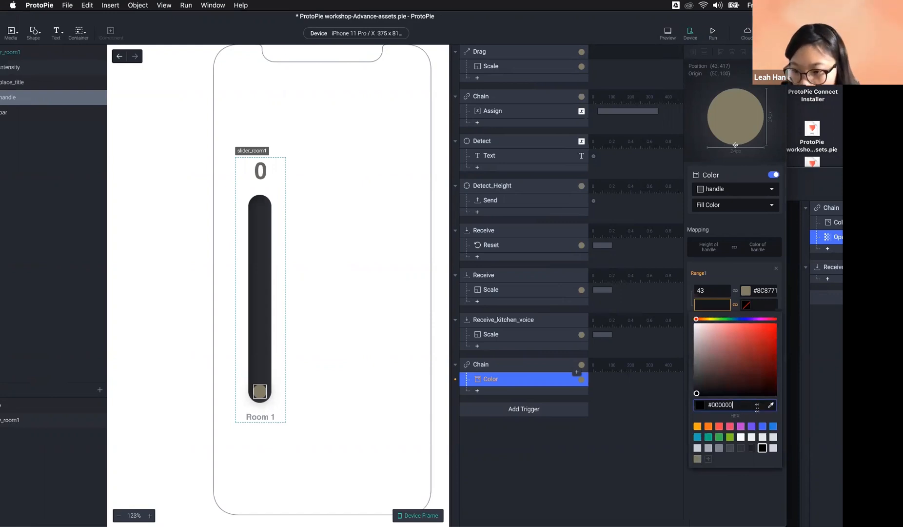
pyautogui.click(736, 415)
pyautogui.click(697, 389)
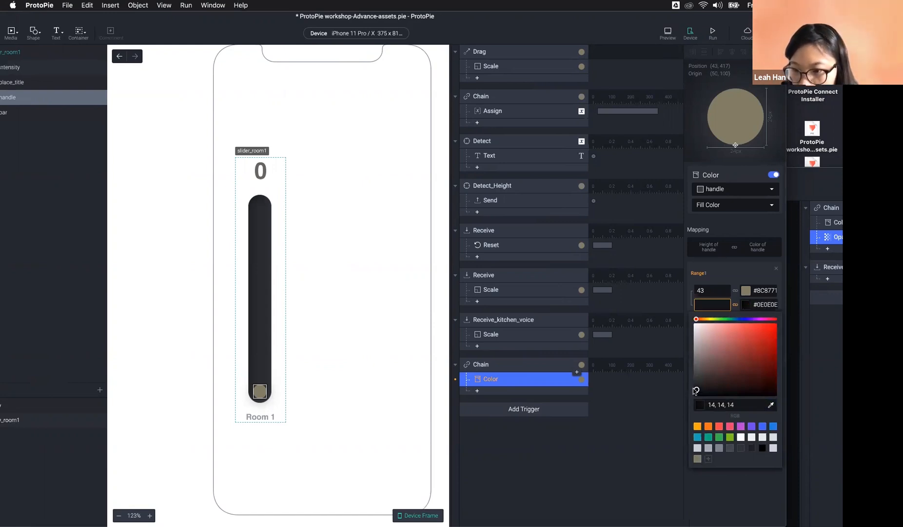
pyautogui.click(764, 304)
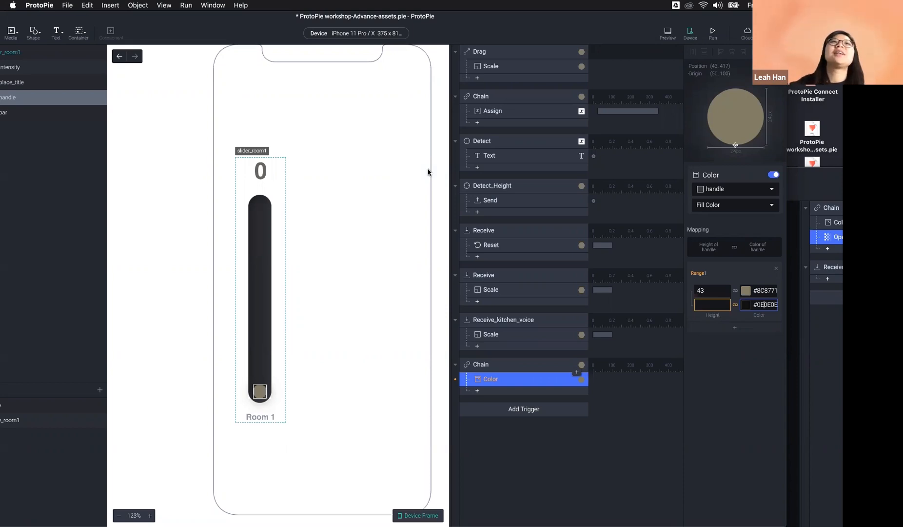
pyautogui.hscroll(-3, 428, 171)
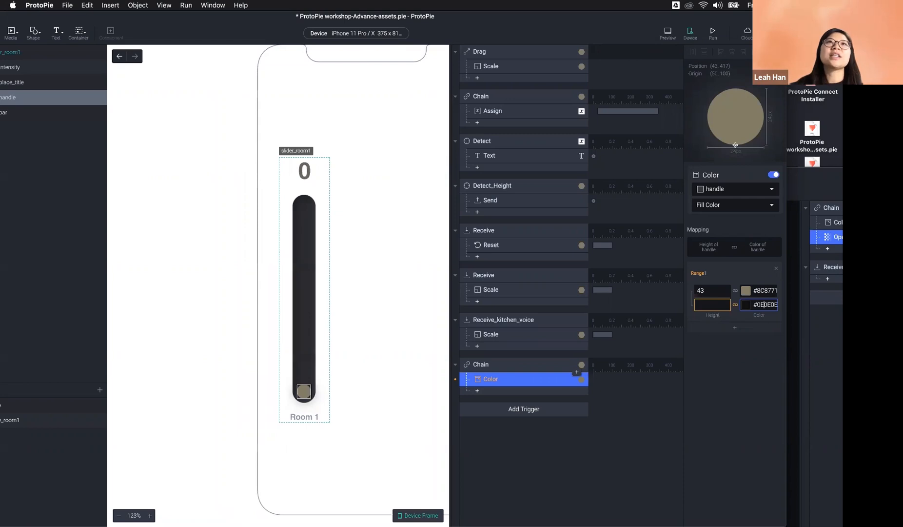